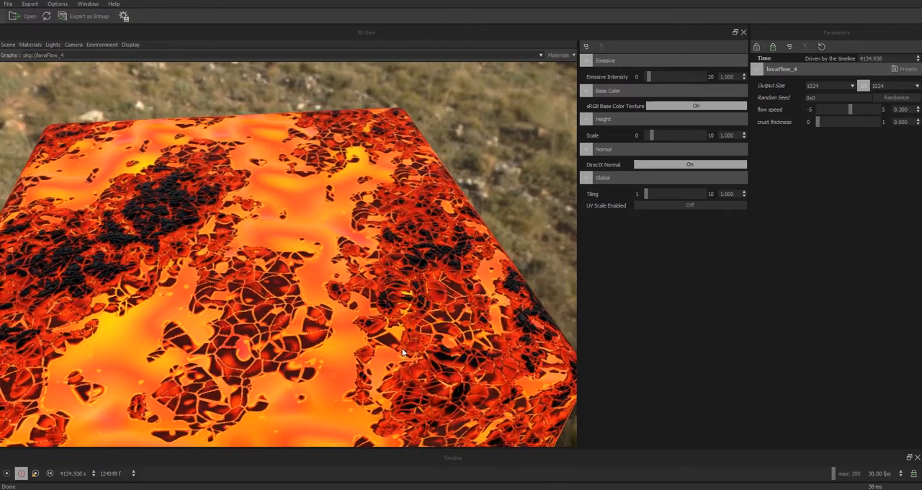
Step: Lower the output size of the lavaFlow_4 material to 512
scroll(391, 287, "up", 2)
left_click_drag(385, 315, 358, 319)
scroll(410, 332, "up", 1)
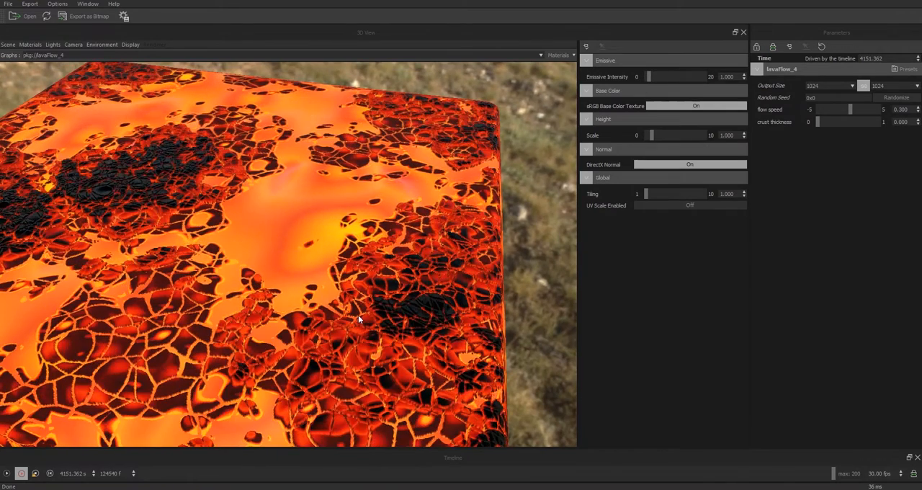
left_click_drag(358, 315, 434, 395)
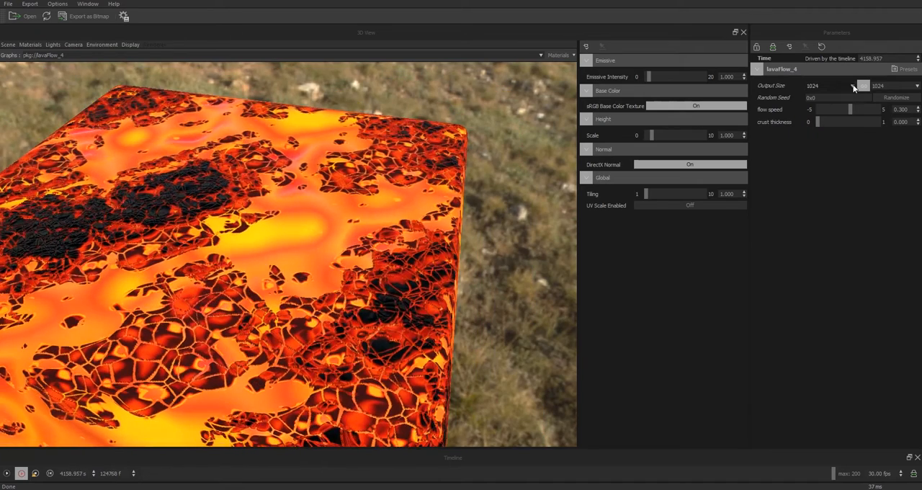
left_click_drag(301, 324, 304, 334)
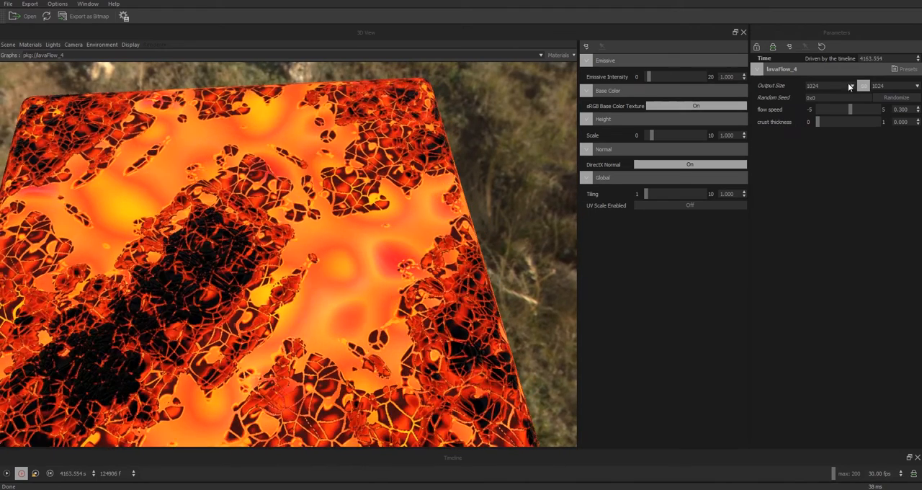
left_click(851, 86)
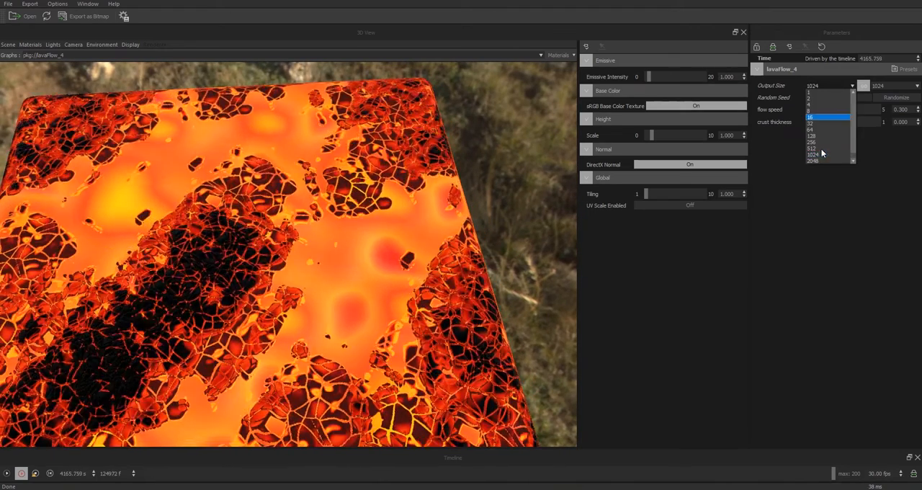
left_click(821, 149)
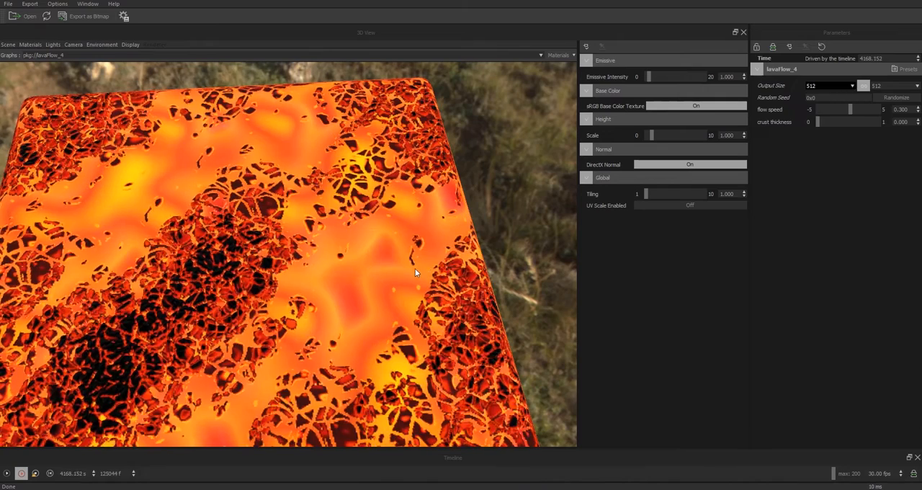
Step: Raise the lava's flow speed to 1.094 and its crust thickness to 1
left_click_drag(389, 264, 354, 267)
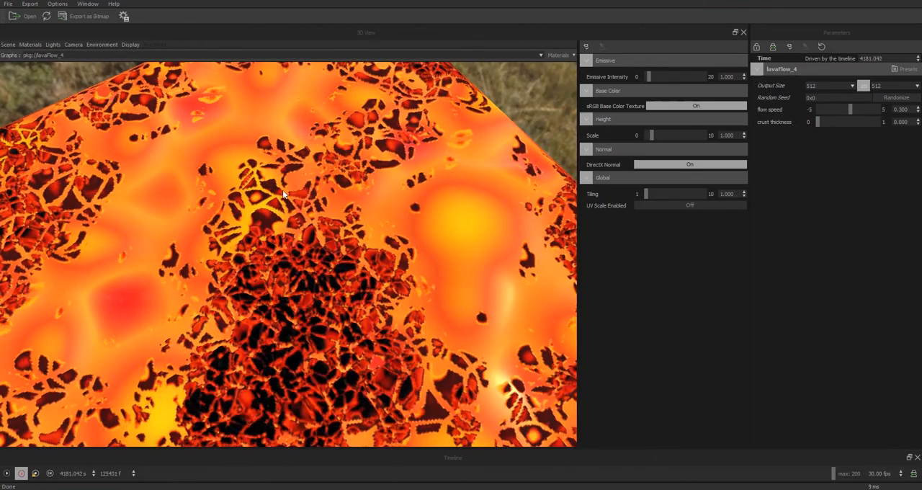
left_click_drag(282, 323, 346, 275)
right_click_drag(346, 275, 613, 453)
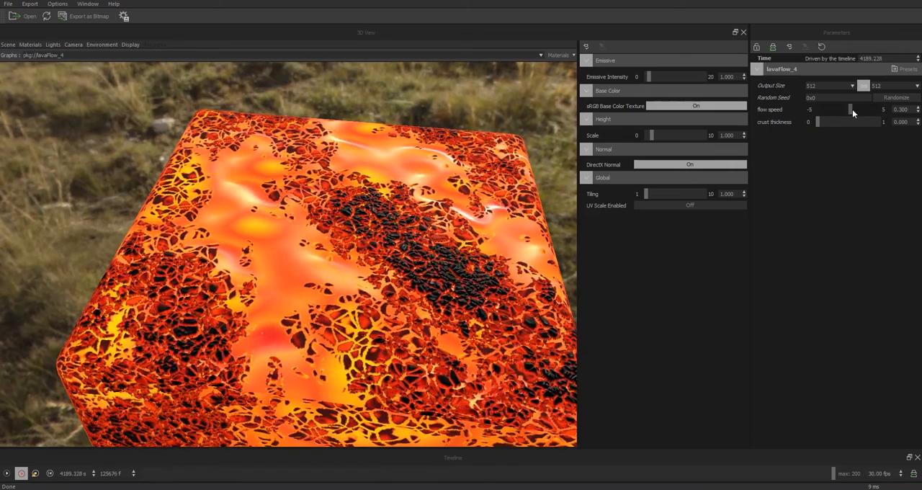
left_click_drag(851, 109, 856, 112)
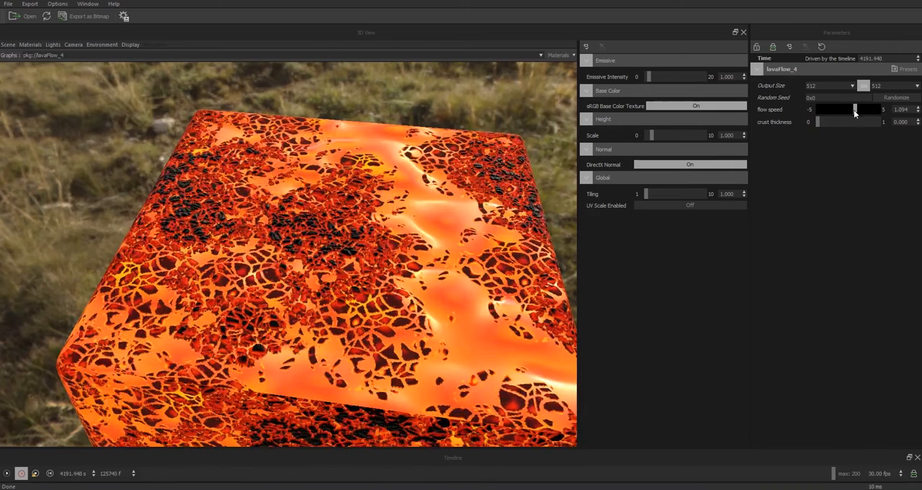
right_click_drag(311, 144, 301, 118)
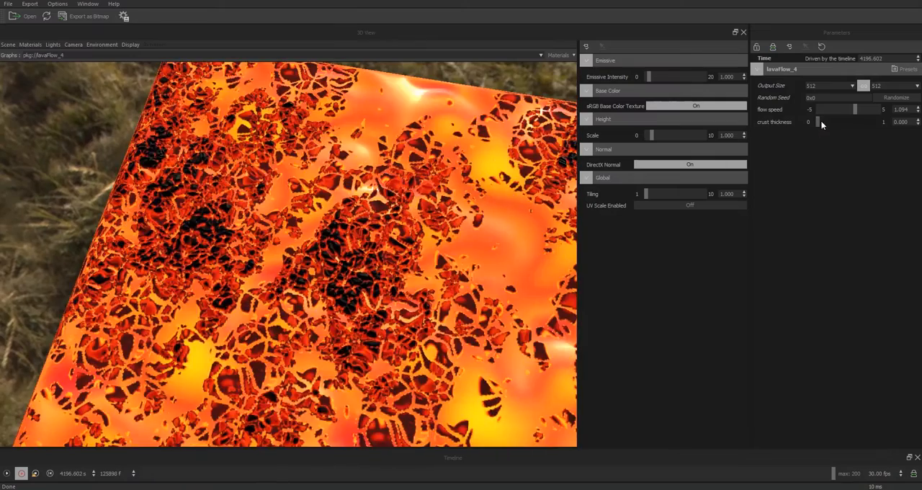
left_click_drag(820, 120, 879, 125)
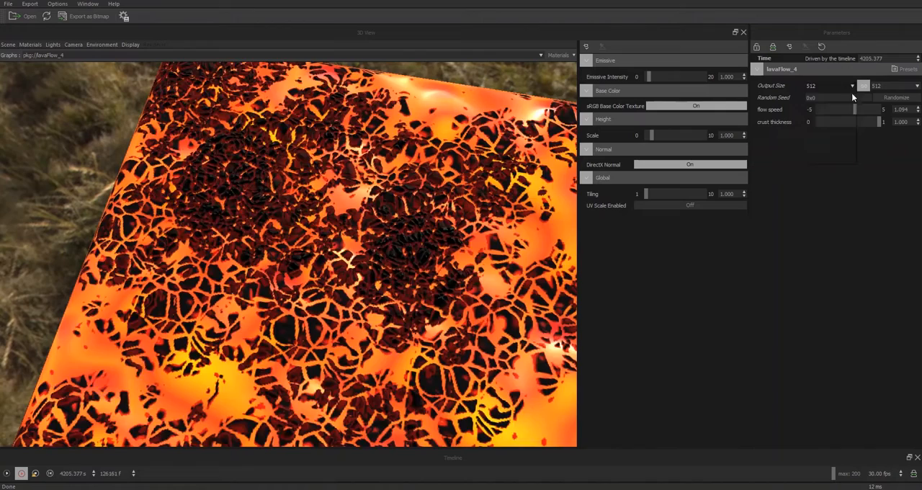
Step: Set the lava material's output size to 1024 and inspect the crust from different angles
left_click(852, 90)
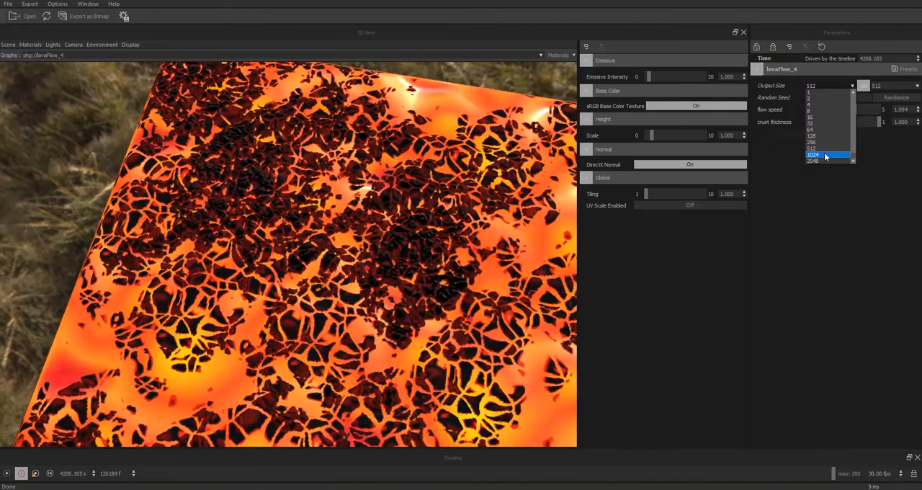
left_click(825, 155)
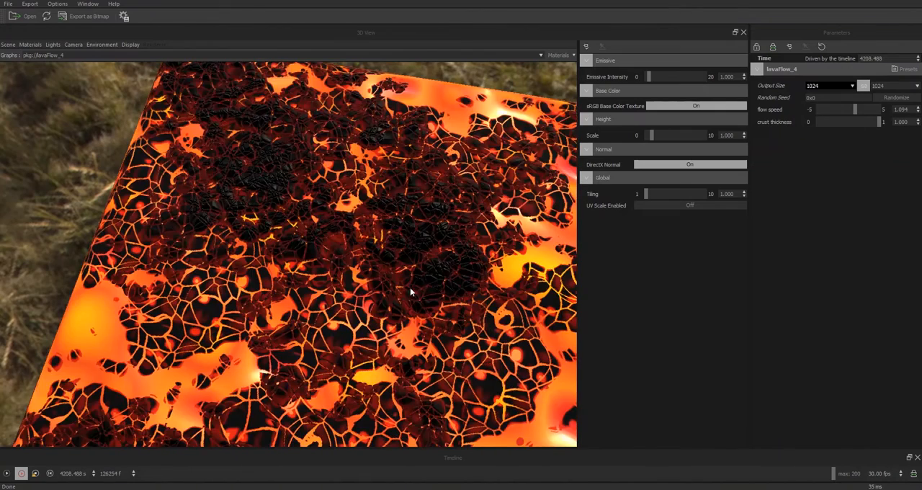
left_click_drag(407, 292, 353, 300)
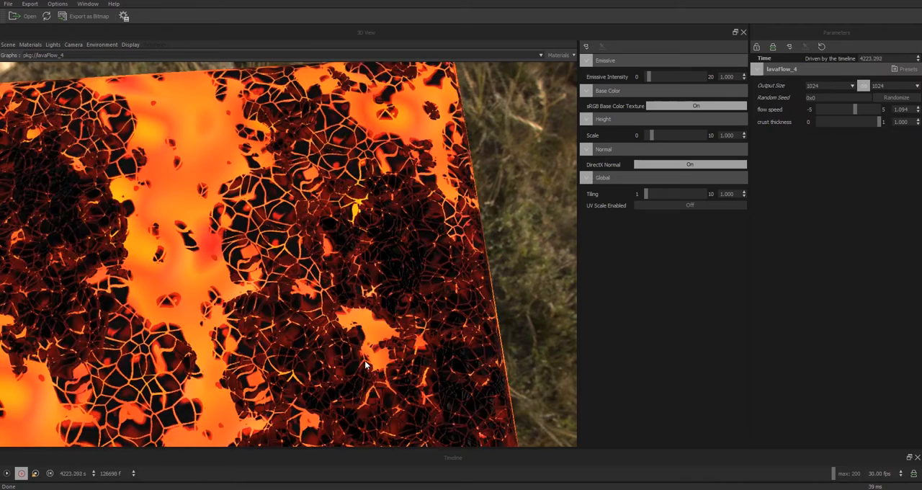
left_click_drag(389, 355, 451, 347)
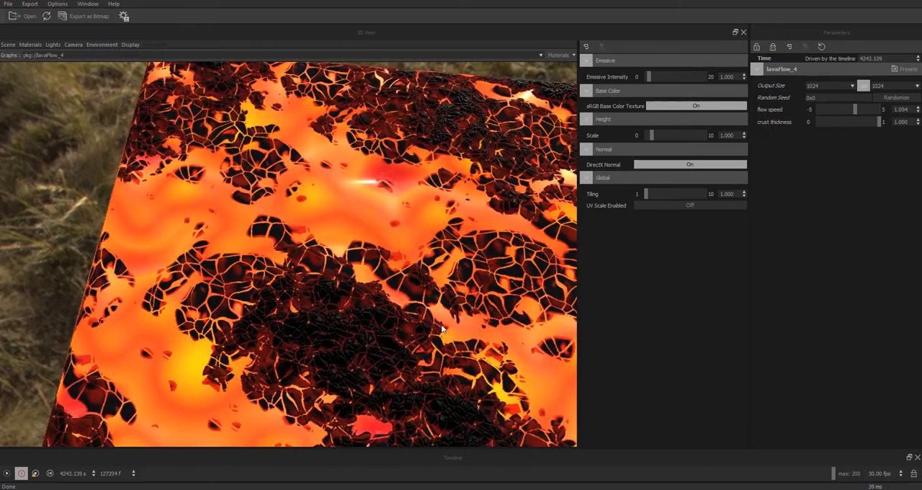
Step: Switch to Substance Designer and create a Physically Based (Metallic/Roughness) graph named cartoonLava
mouse_move(99, 488)
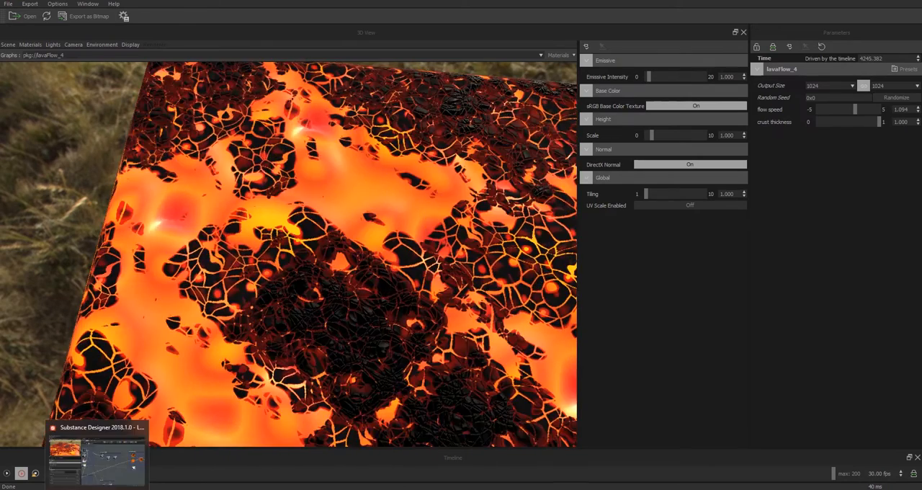
left_click(99, 467)
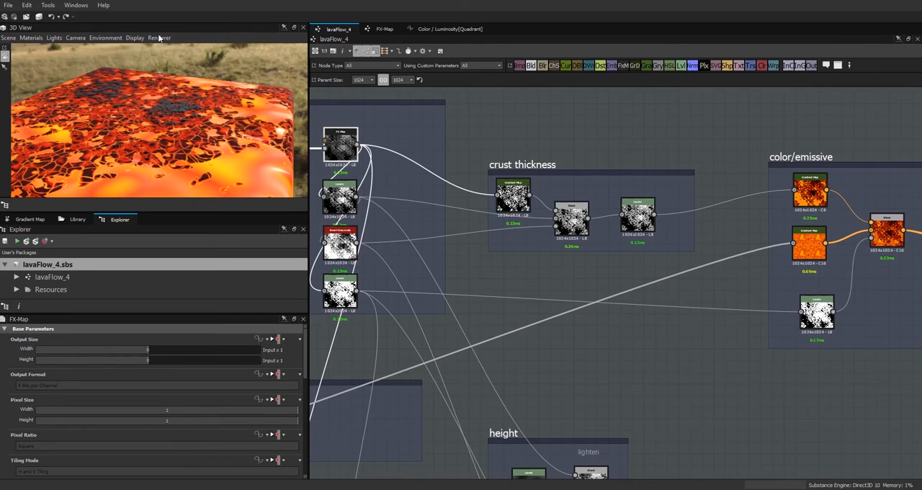
left_click(8, 5)
left_click(17, 18)
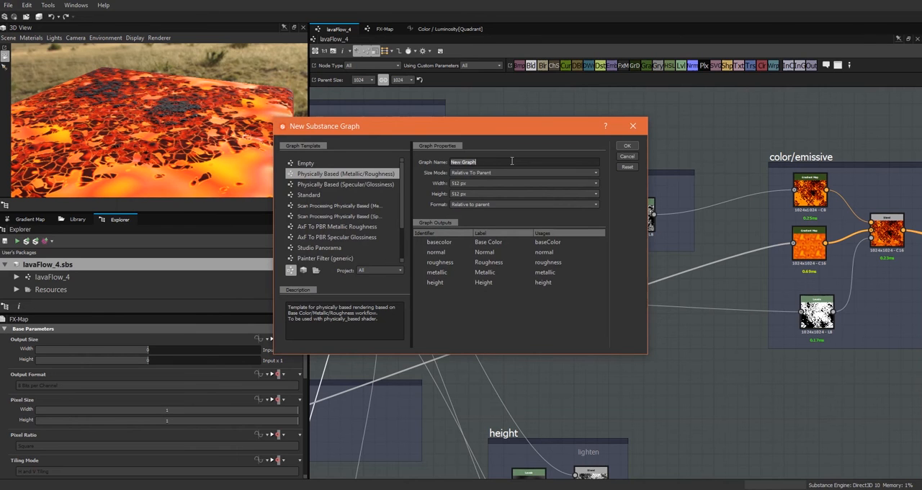
type("cartoonLava")
left_click(627, 145)
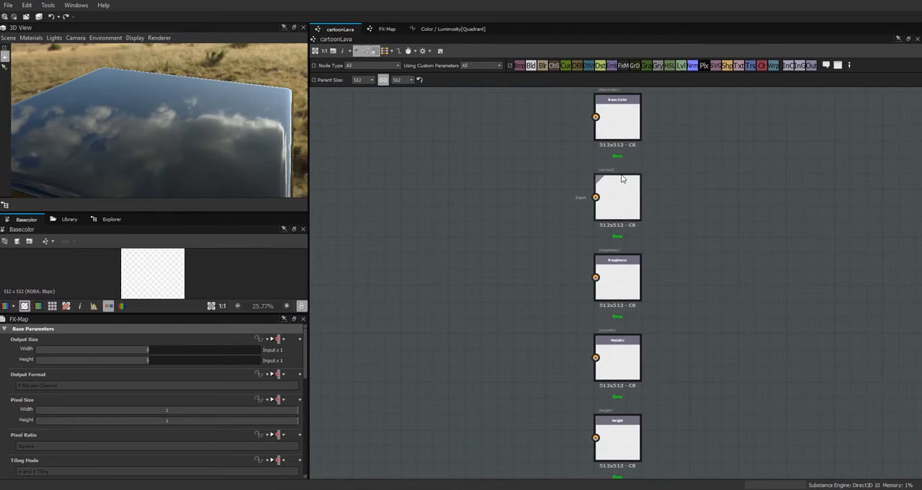
Step: Duplicate the Base Color output node and place the copy above the original
middle_click_drag(508, 217, 729, 219)
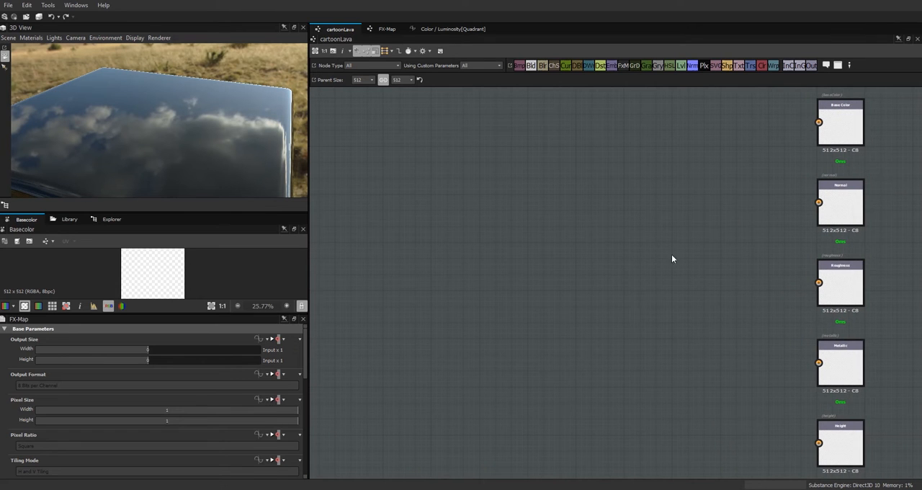
middle_click_drag(677, 300, 570, 417)
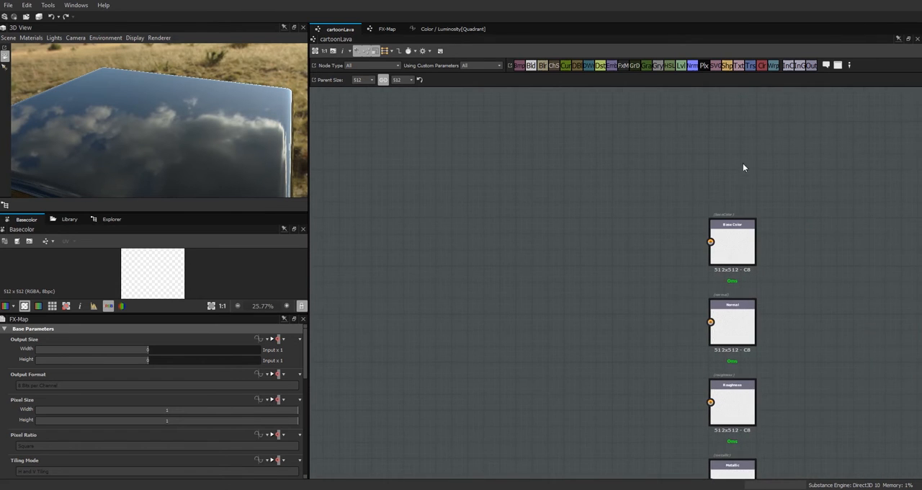
left_click(737, 232)
right_click(724, 154)
left_click(733, 249)
right_click(731, 243)
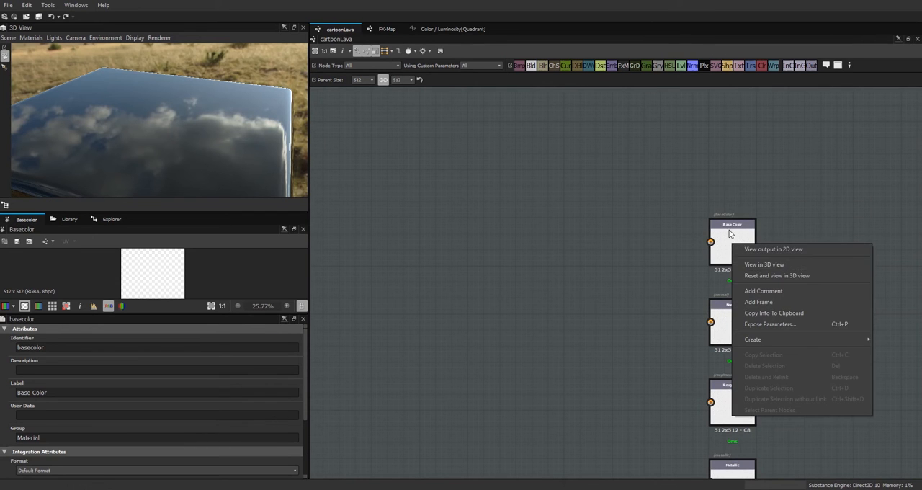
left_click(729, 234)
key("ctrl+c")
key("ctrl+v")
left_click_drag(610, 296, 720, 160)
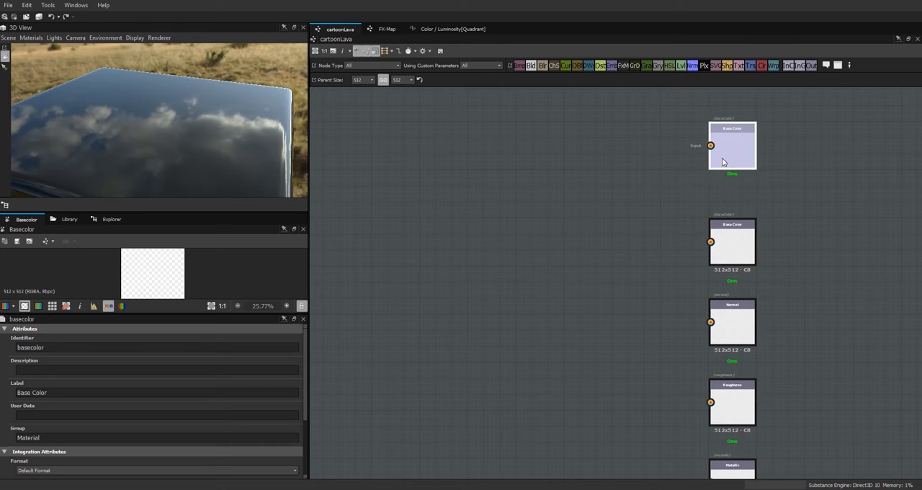
Step: Choose a different usage for the duplicated Base Color output node in its integration attributes
double_click(733, 152)
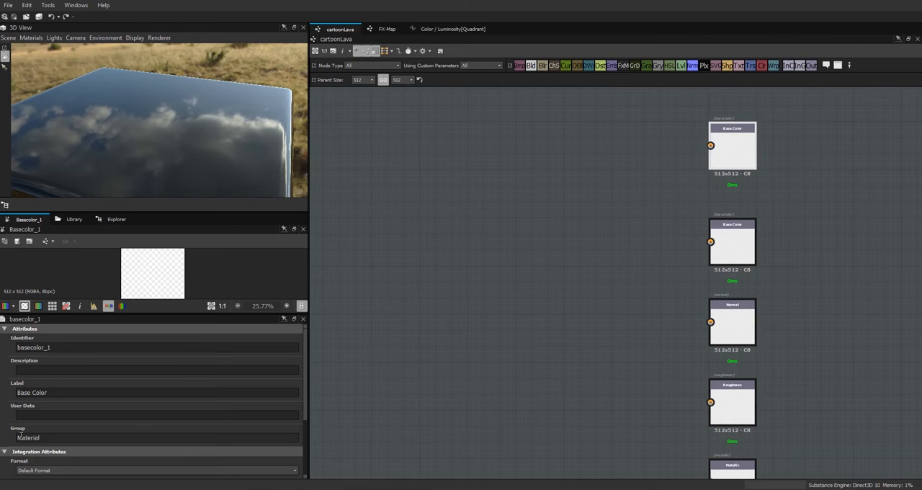
left_click_drag(306, 388, 311, 447)
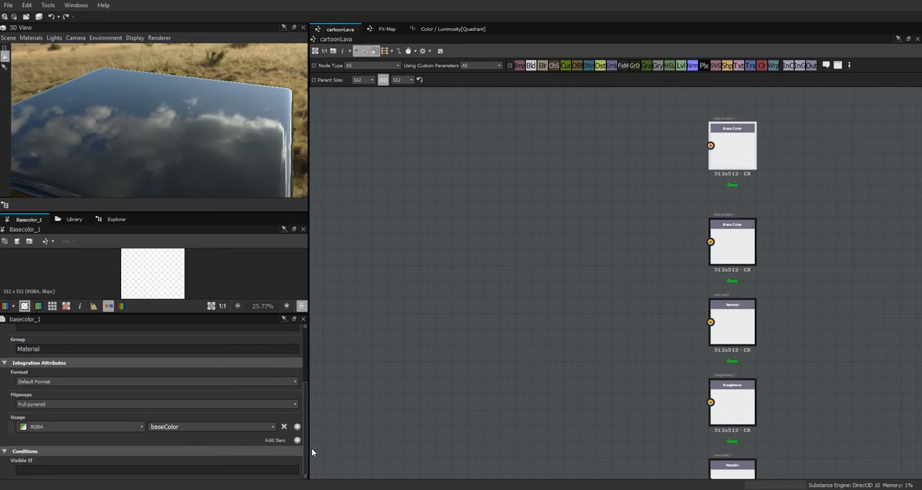
left_click(273, 426)
left_click(206, 370)
Step: Set the duplicated output's identifier and label to emissive, and align the node just above Base Color
left_click_drag(305, 401, 308, 342)
left_click_drag(16, 348, 423, 388)
type("emissive")
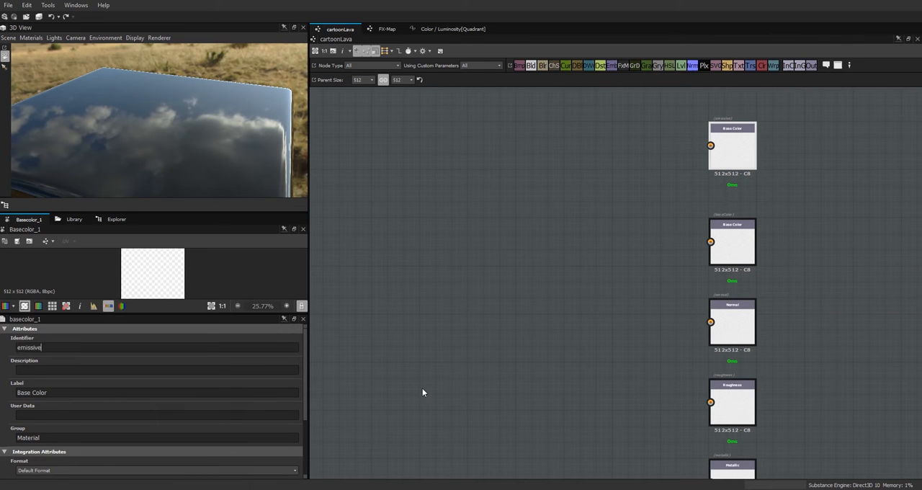
key("ctrl+a")
key("ctrl+c")
left_click(89, 396)
key("ctrl+a")
key("ctrl+v")
left_click(656, 227)
left_click_drag(719, 153, 719, 170)
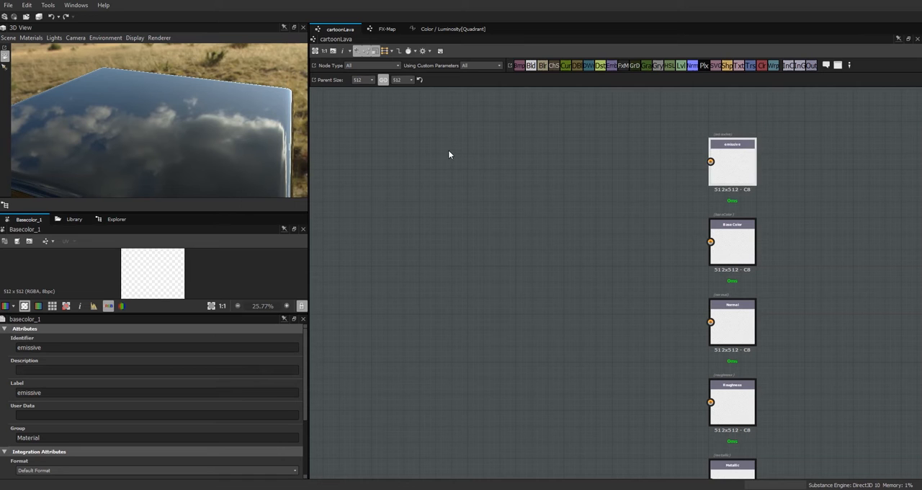
Step: Set the cartoonLava graph's parent size to 1024
left_click(372, 80)
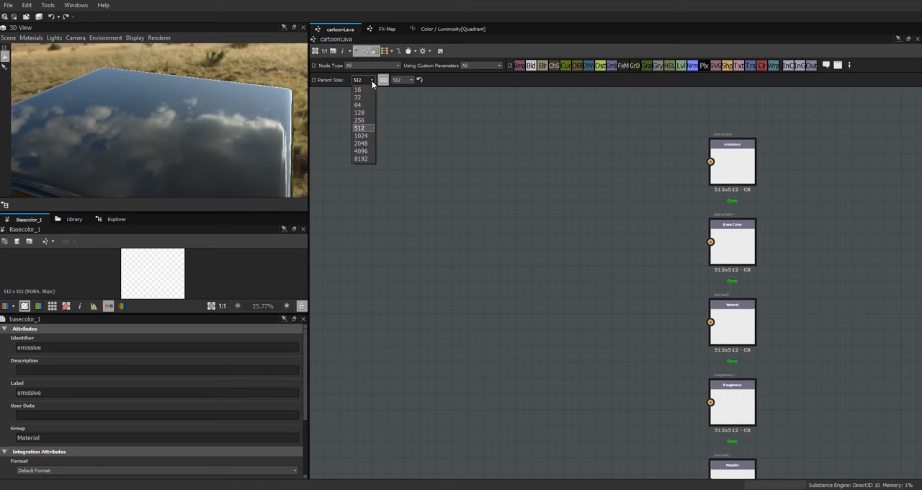
left_click(361, 135)
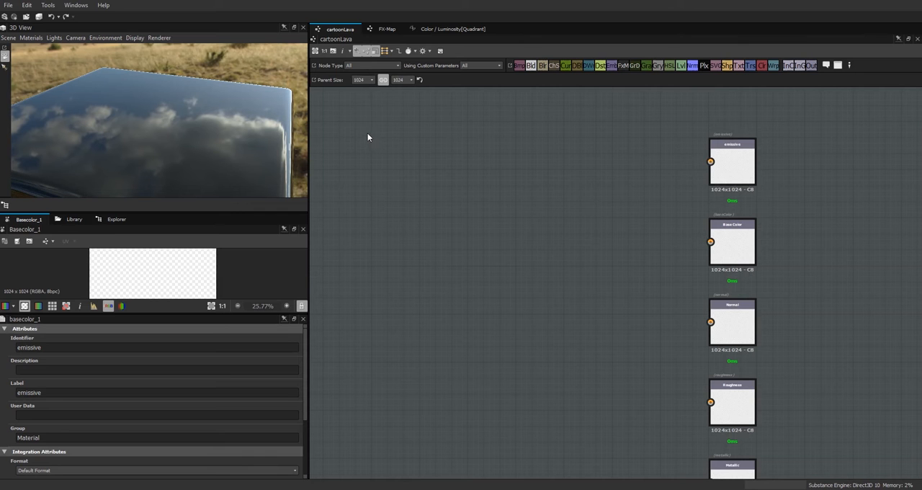
left_click_drag(241, 145, 603, 312)
mouse_move(202, 165)
left_mouse_down()
mouse_move(236, 136)
mouse_move(258, 138)
mouse_move(210, 157)
left_mouse_up()
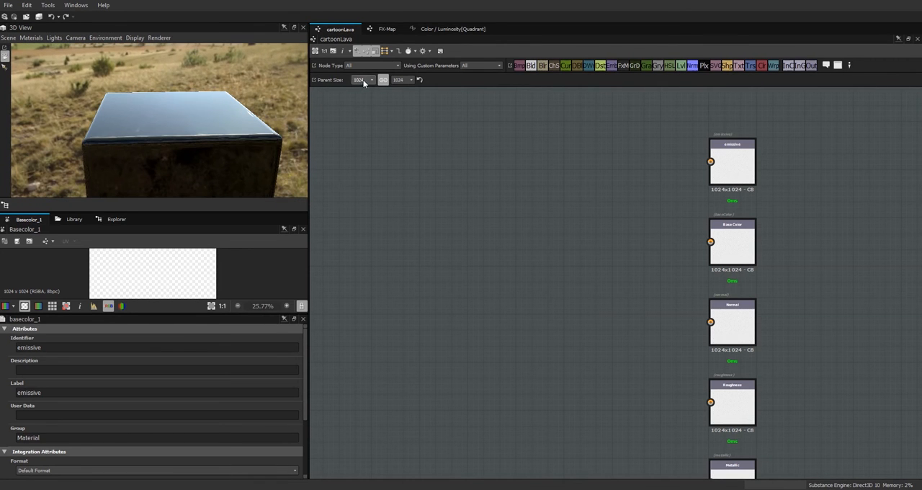
left_click_drag(231, 154, 247, 159)
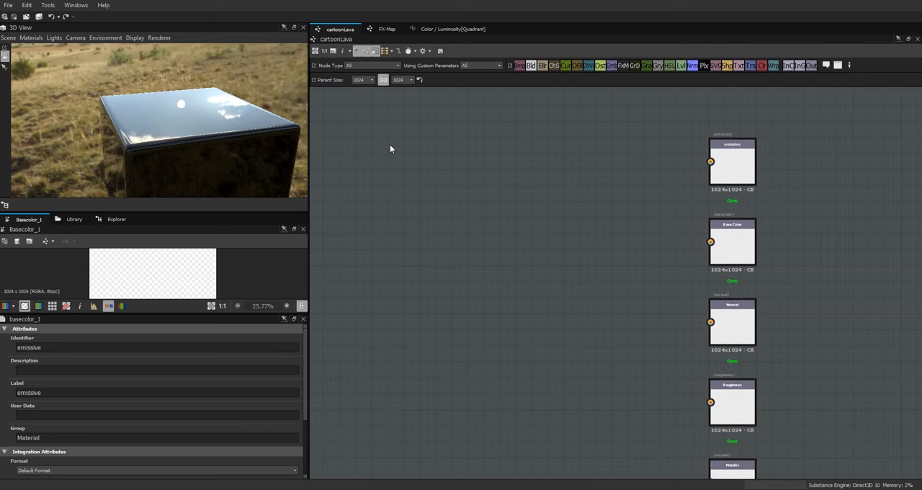
middle_click_drag(392, 146, 519, 140)
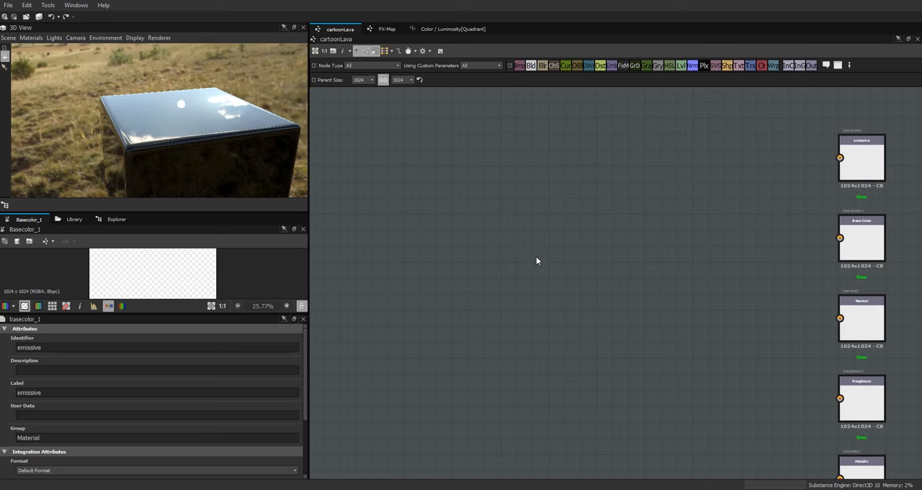
left_click_drag(235, 138, 243, 150)
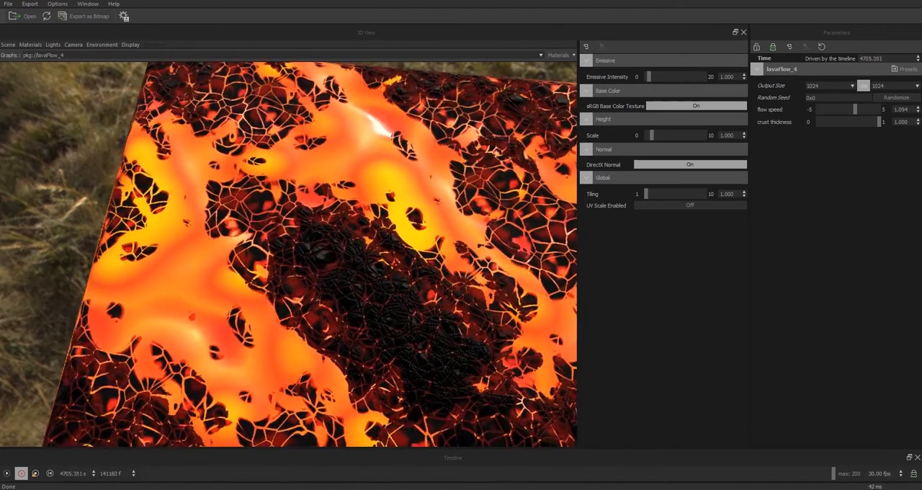
Step: Switch back to Substance Designer, search the library for perlin, and add a Perlin Noise node to the cartoonLava graph
left_click(98, 489)
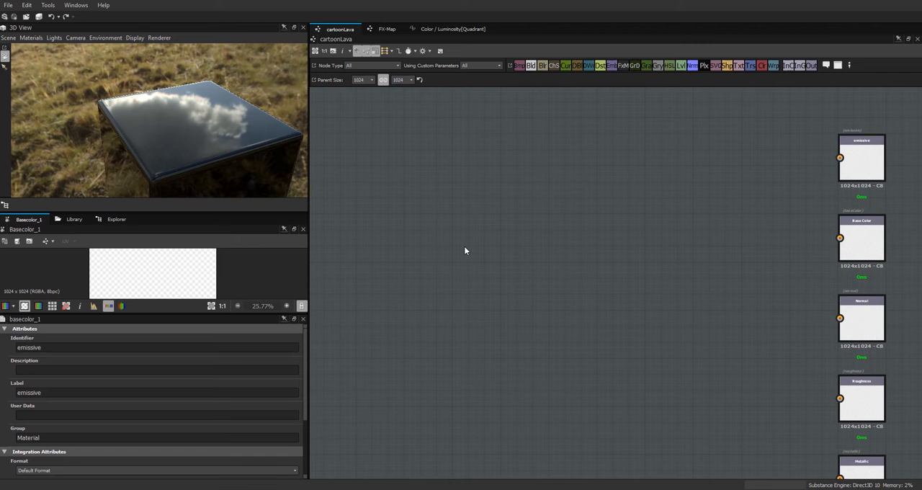
middle_click_drag(459, 296, 483, 268)
scroll(486, 271, "up", 1)
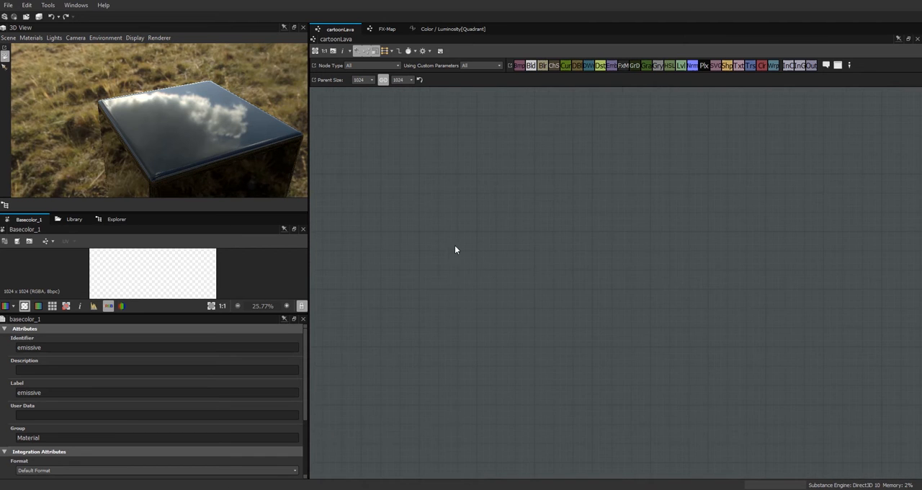
left_click(75, 220)
type("perelin")
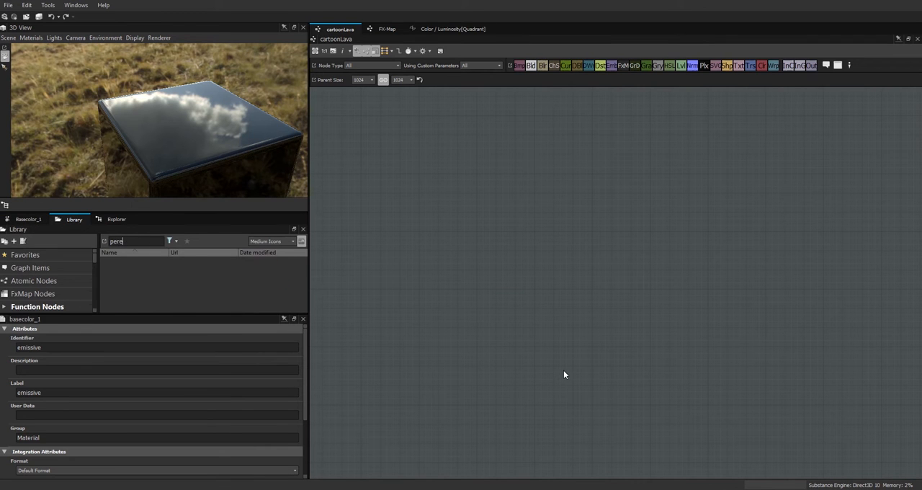
key("BackSpace")
key("BackSpace")
type("lin")
left_click_drag(275, 274, 447, 242)
Step: Set the Perlin Noise node's Scale to 3 and move the node farther away from the output nodes
left_click_drag(306, 357, 313, 443)
double_click(153, 441)
type("3")
key("Return")
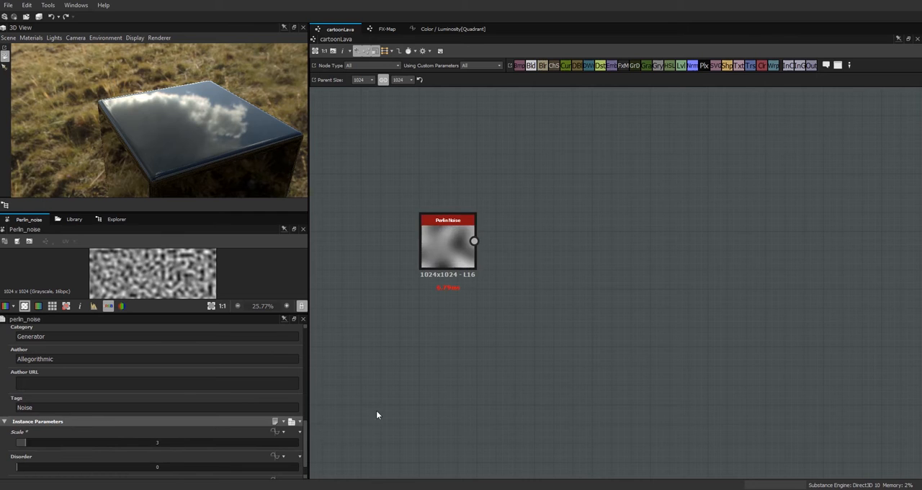
left_click_drag(456, 235, 412, 221)
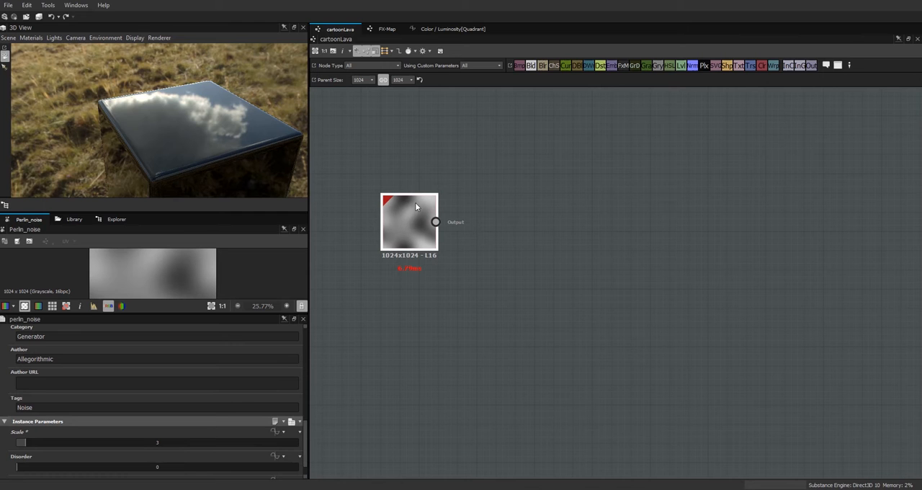
left_click_drag(413, 223, 353, 283)
scroll(386, 224, "down", 2)
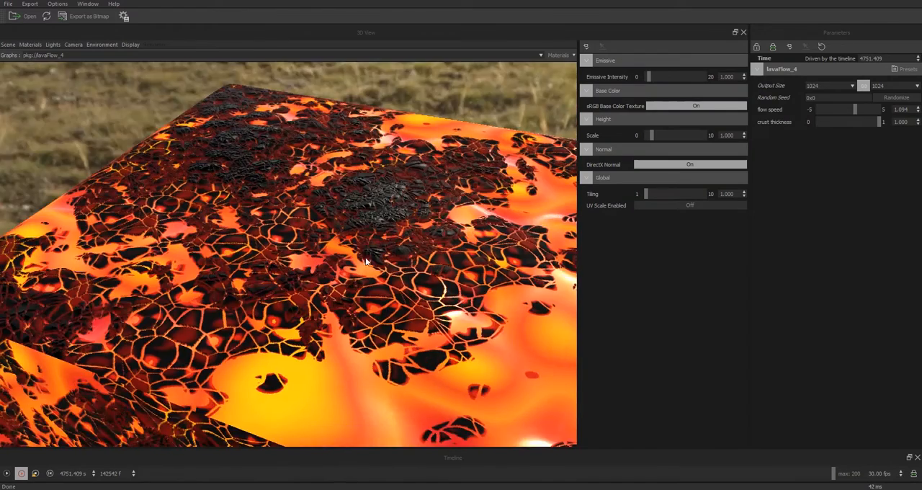
Step: Switch to Substance Player and examine the lavaFlow_4 example's surface on the cube from a low angle
left_click_drag(369, 265, 441, 201)
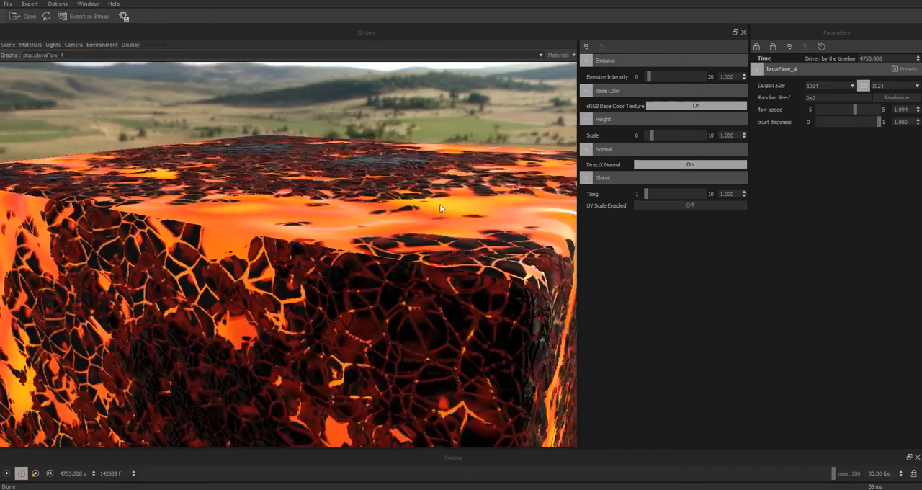
left_click_drag(459, 248, 396, 222)
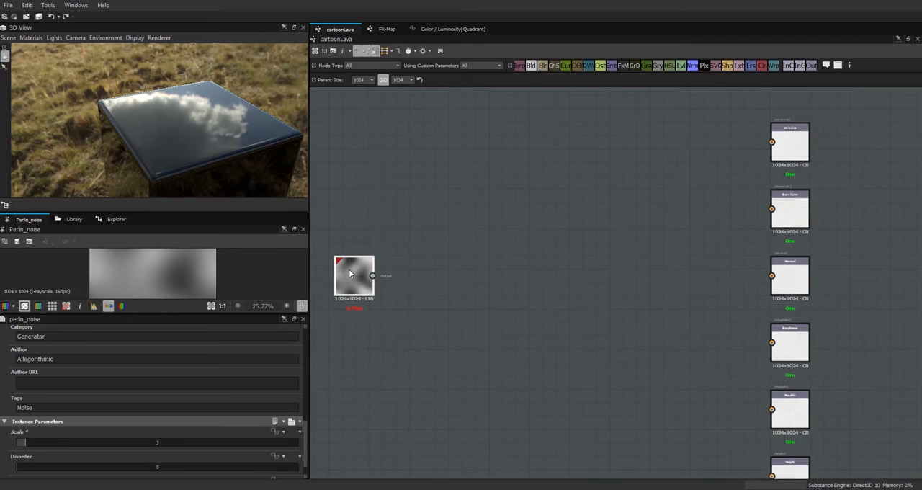
Step: Back in Substance Designer, set the Perlin Noise node's output width and height to -1 (Parent / 2) and reposition the node
left_click_drag(350, 271, 345, 299)
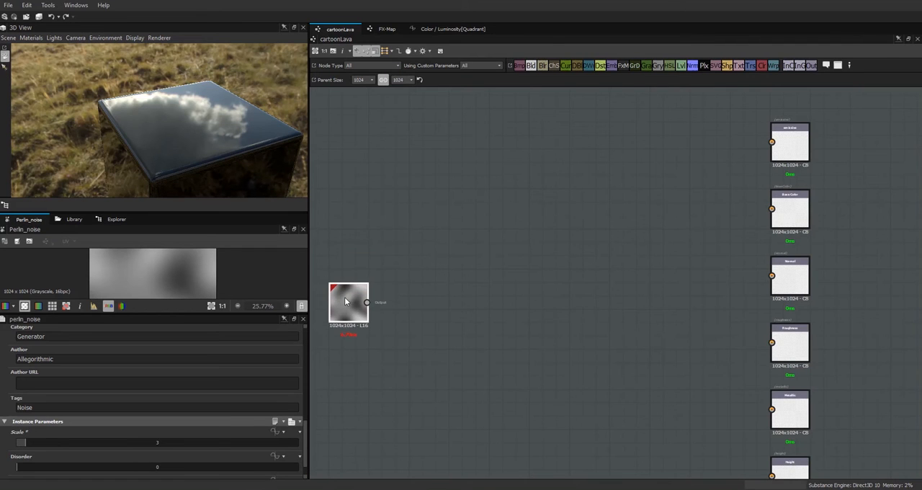
middle_click_drag(446, 327, 649, 334)
left_click_drag(514, 314, 414, 303)
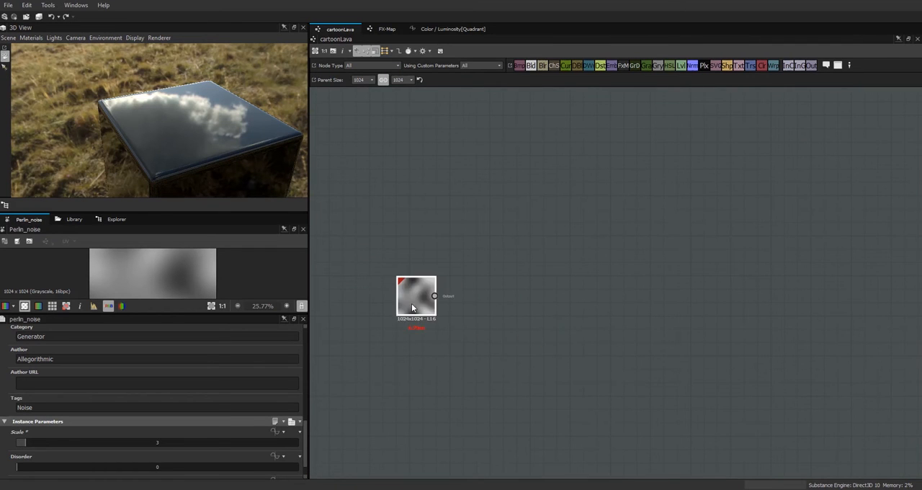
left_click_drag(305, 425, 315, 324)
left_click_drag(164, 347, 139, 362)
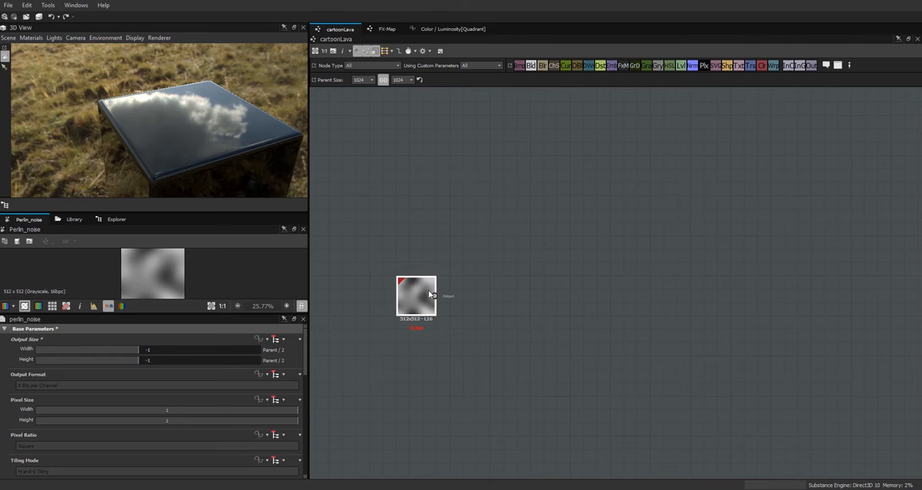
left_click_drag(423, 295, 397, 300)
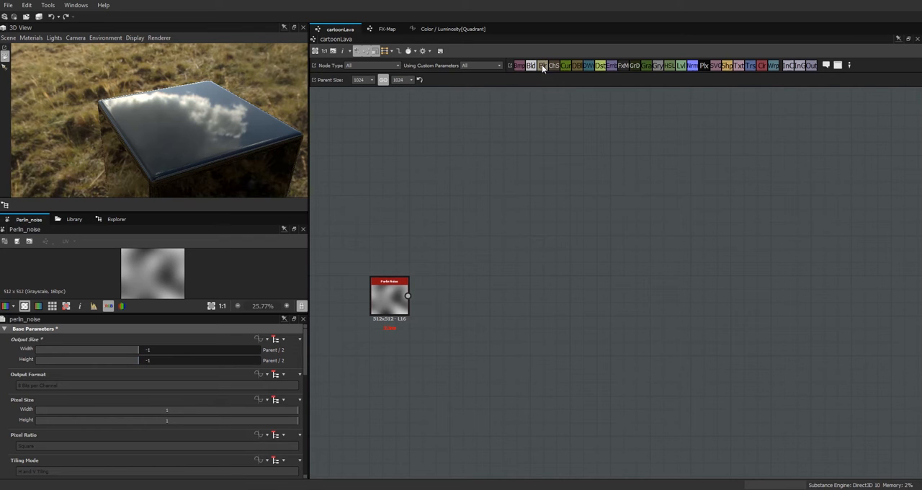
Step: Add a Blur node fed by the Perlin Noise output and set its Output Size inheritance to Relative to Parent
left_click_drag(466, 303, 485, 347)
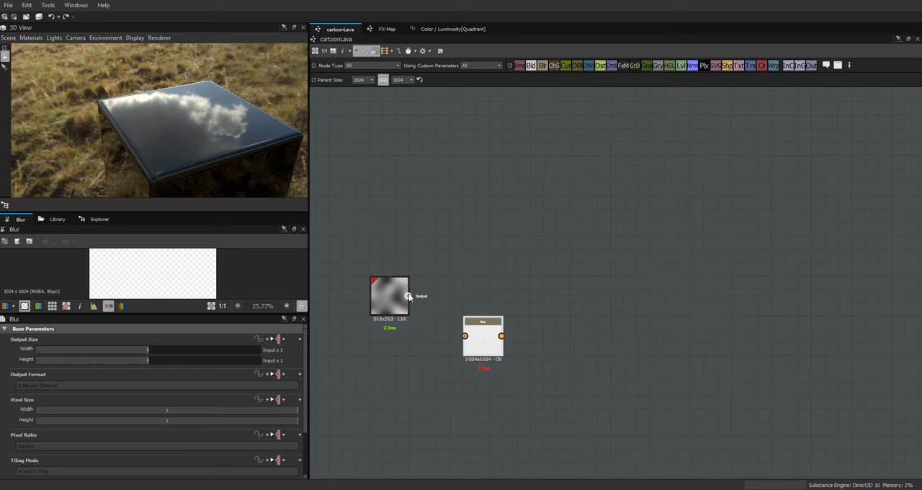
left_click_drag(385, 287, 360, 330)
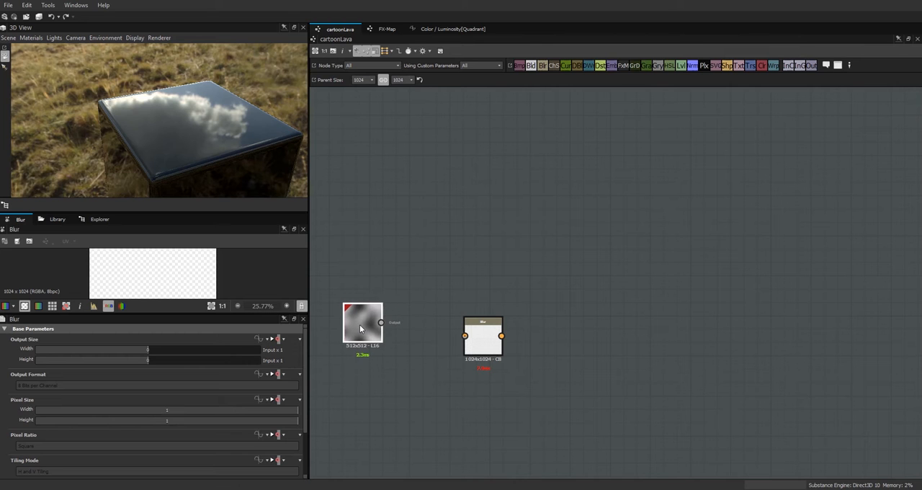
left_click_drag(456, 338, 465, 336)
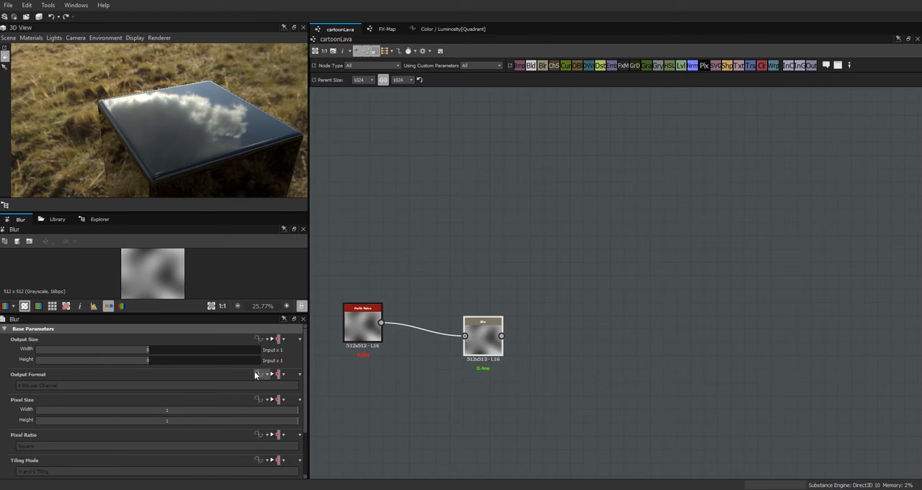
left_click(281, 339)
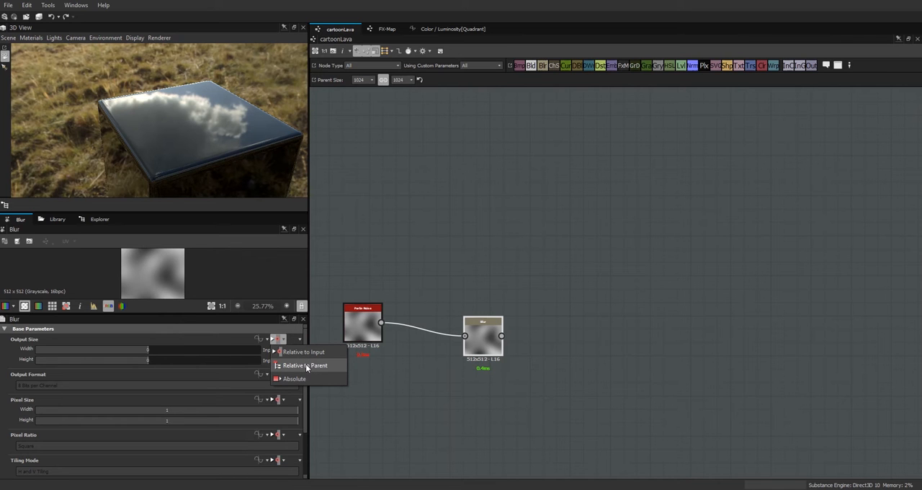
left_click(306, 365)
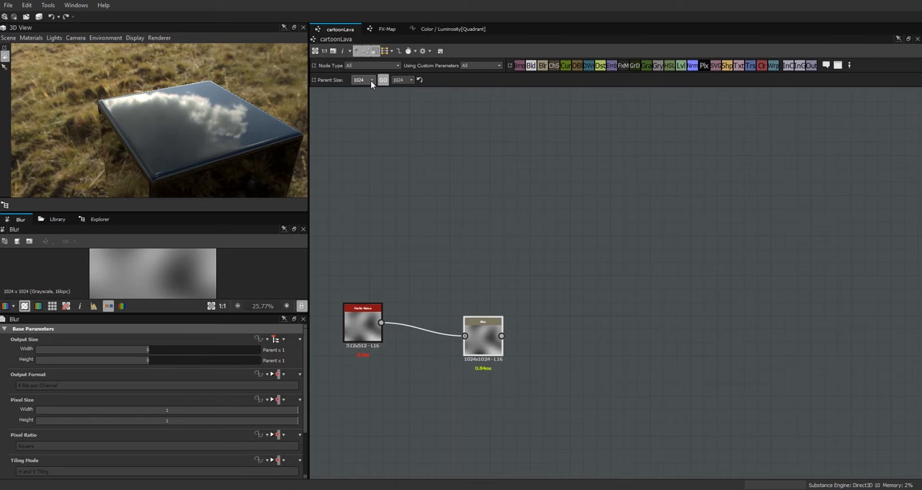
Step: Line up the Perlin Noise and Blur nodes side by side in one row
mouse_move(482, 337)
left_mouse_down()
mouse_move(467, 302)
mouse_move(465, 341)
left_mouse_up()
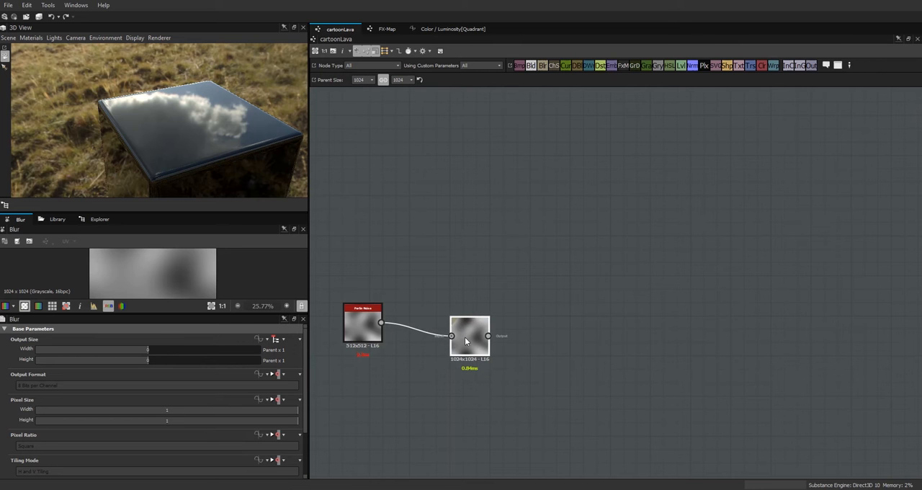
mouse_move(358, 331)
left_mouse_down()
mouse_move(358, 358)
mouse_move(355, 343)
left_mouse_up()
scroll(558, 345, "down", 2)
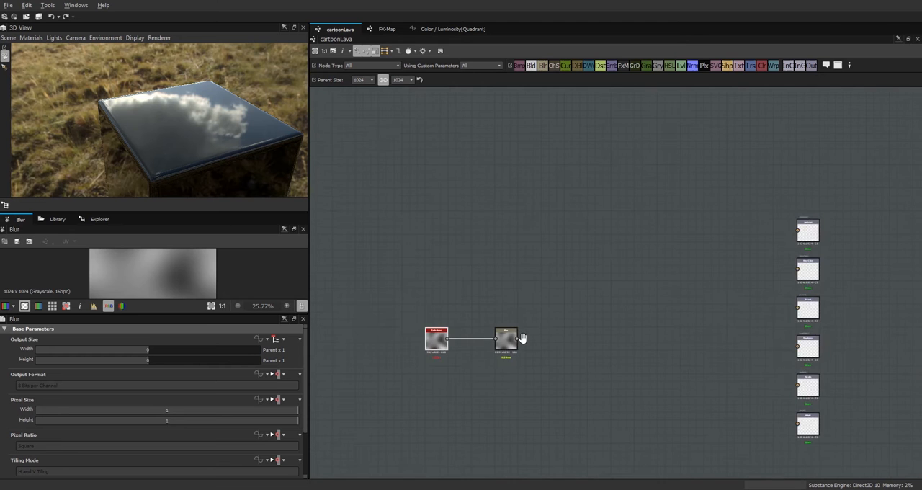
middle_click_drag(522, 339, 489, 343)
left_click_drag(444, 336, 420, 335)
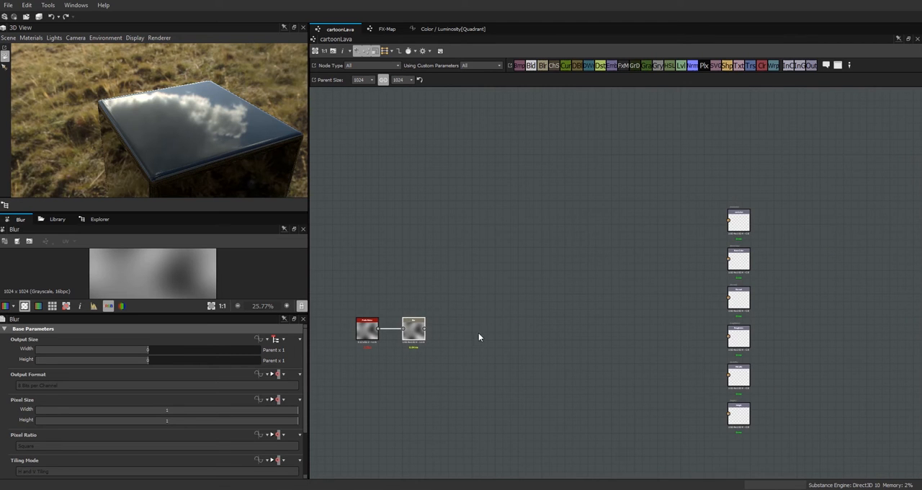
Step: Search the library for height to, add a Height to Normal node, and connect the Blur output to it
left_click(58, 219)
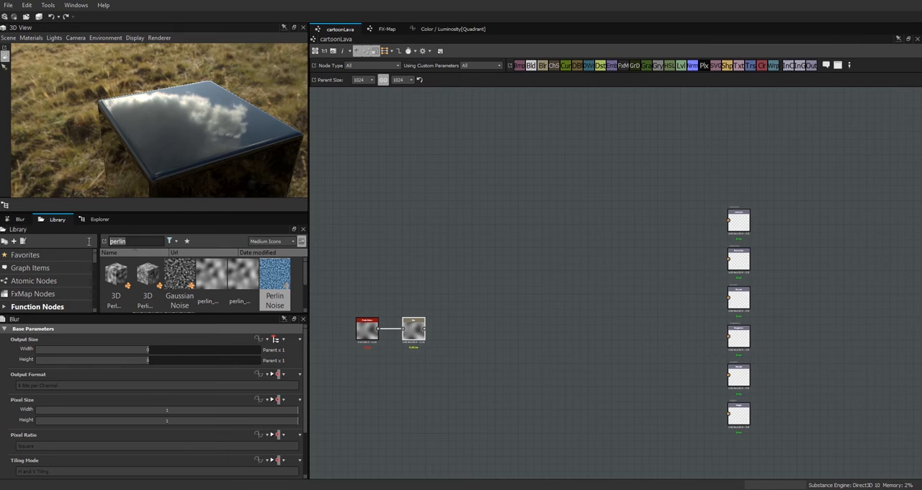
type("height to")
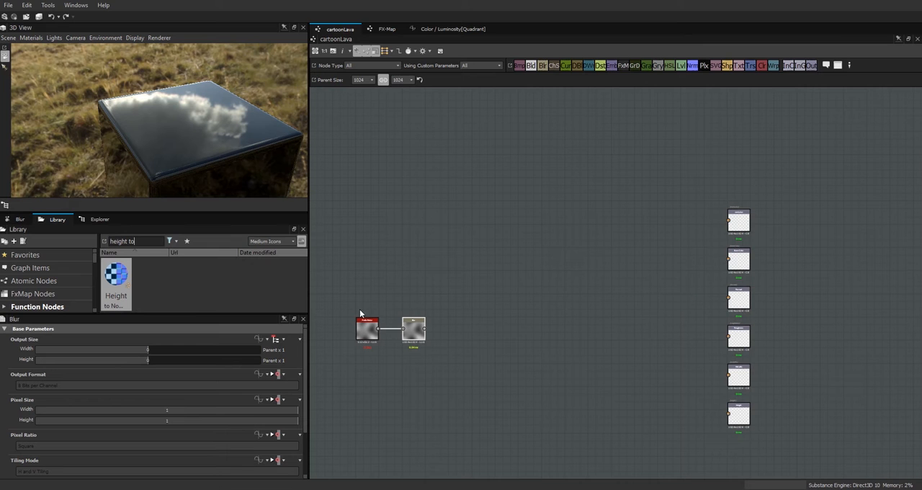
left_click_drag(109, 287, 577, 377)
left_click_drag(425, 329, 567, 375)
scroll(608, 371, "up", 2)
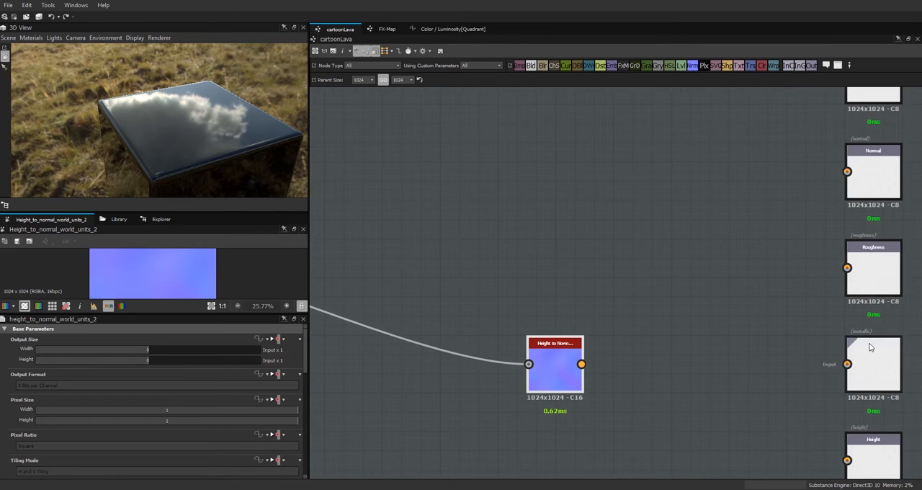
Step: Rearrange the output nodes so that Height sits directly below Normal, with Roughness and Metallic underneath
scroll(894, 188, "down", 1)
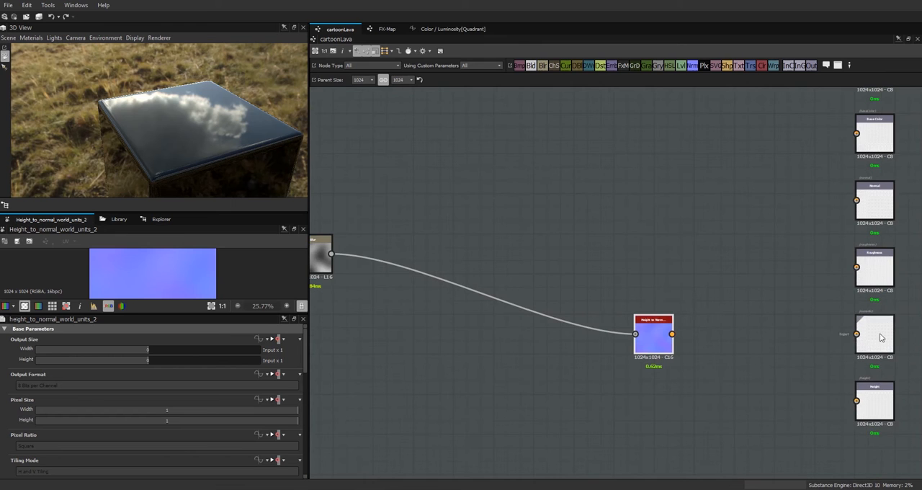
left_click_drag(878, 404, 817, 237)
left_click_drag(907, 290, 874, 323)
left_click_drag(864, 275, 862, 337)
left_click_drag(821, 243, 881, 263)
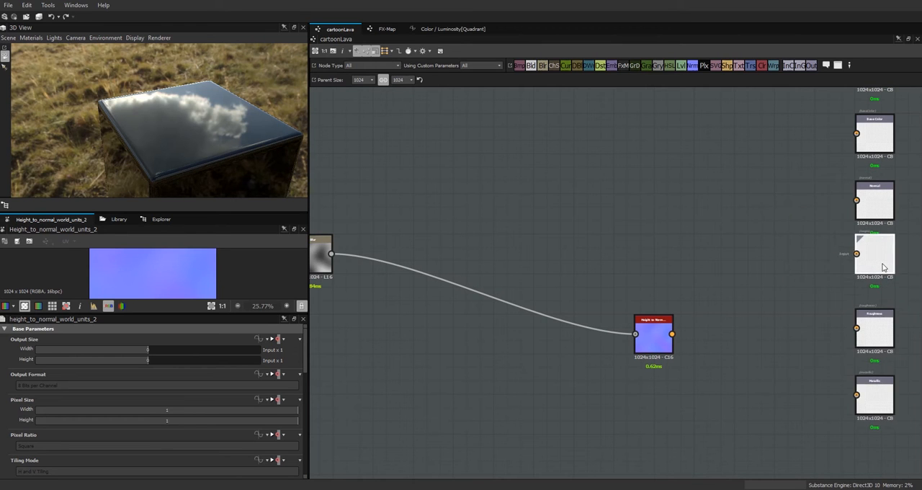
Step: Connect the Height to Normal node to the Normal output and reposition the Perlin Noise, Blur and Height to Normal nodes
left_click_drag(672, 334, 856, 200)
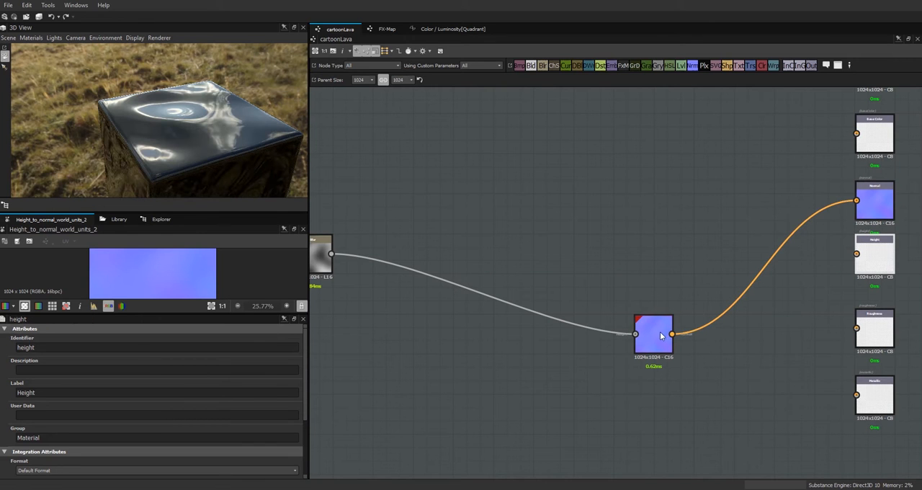
left_click_drag(667, 337, 674, 317)
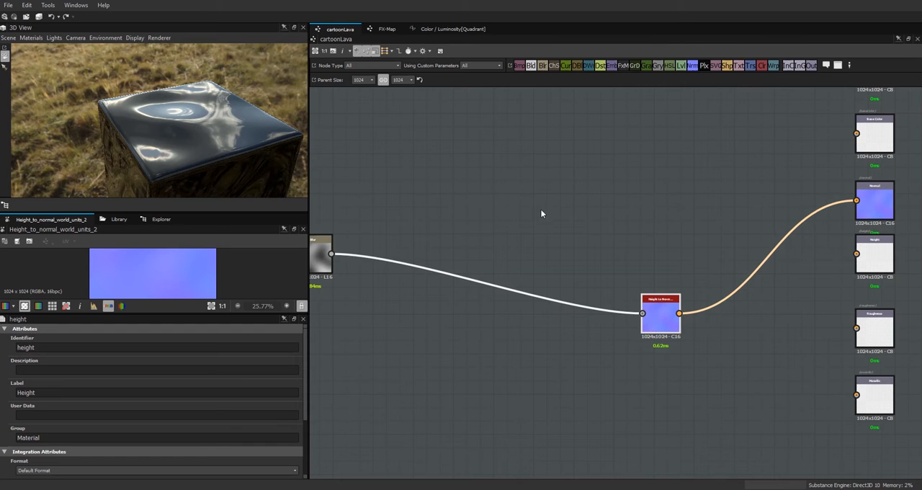
middle_click_drag(553, 236, 725, 237)
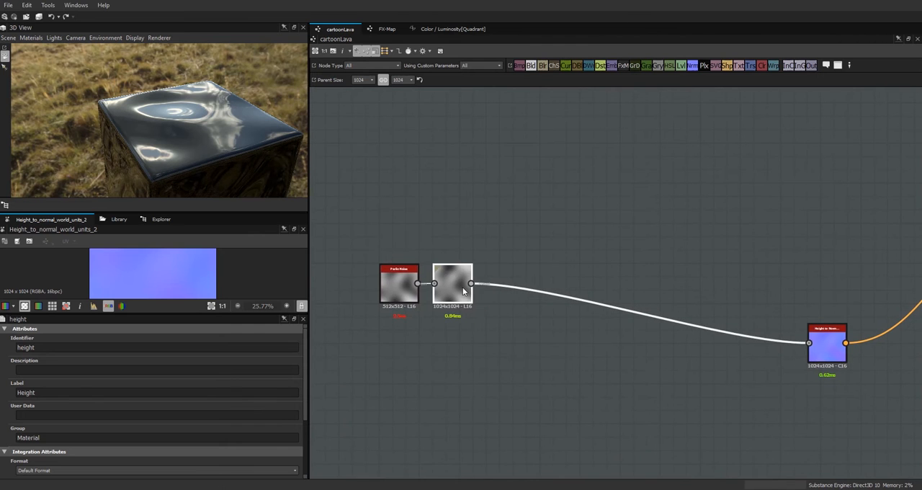
left_click_drag(400, 288, 372, 288)
left_click_drag(450, 288, 422, 288)
left_click_drag(813, 360, 814, 367)
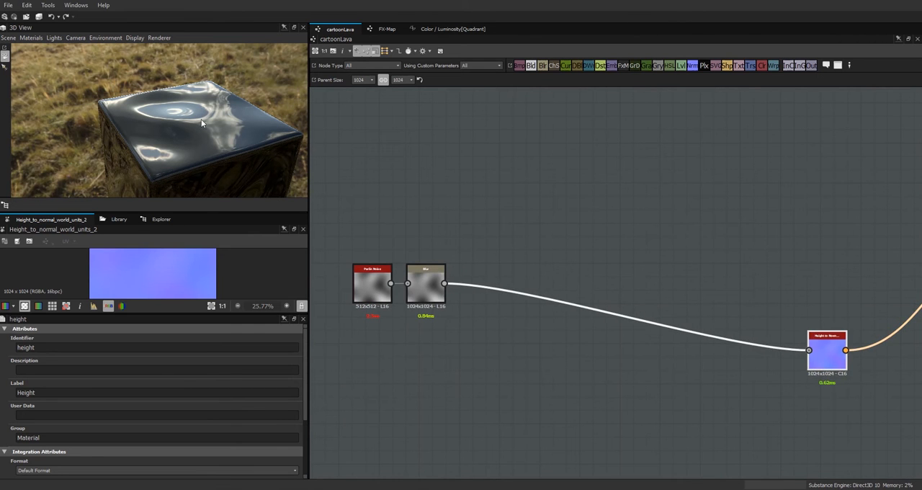
Step: Nudge the Blur node away from Perlin Noise, lower the Height to Normal node, and display the latter's parameters
left_click_drag(179, 133, 164, 112)
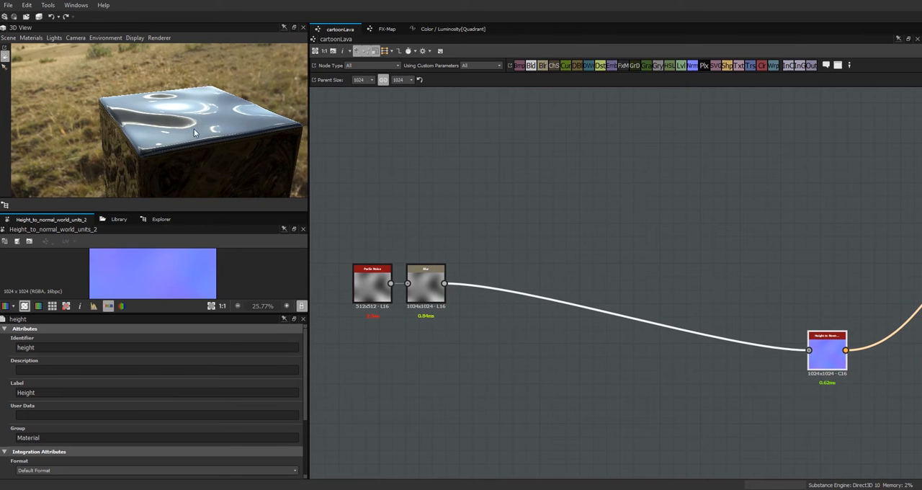
left_click_drag(420, 279, 433, 279)
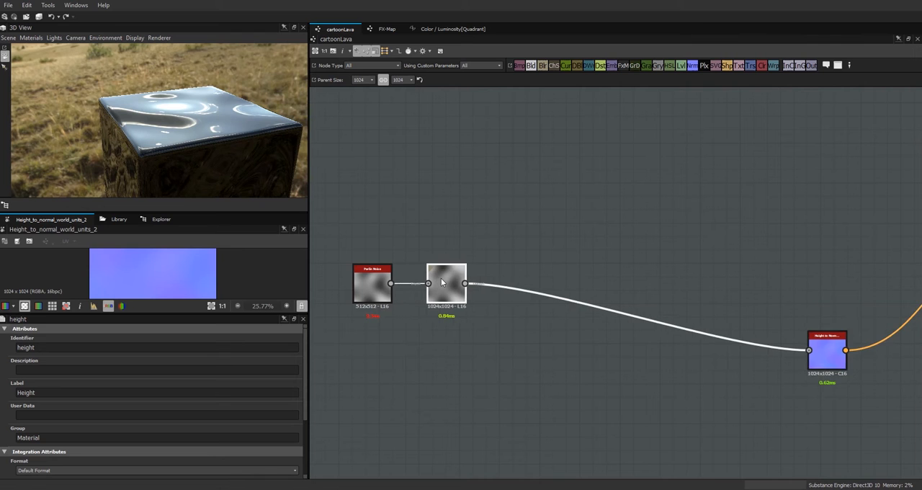
left_click_drag(830, 362, 827, 376)
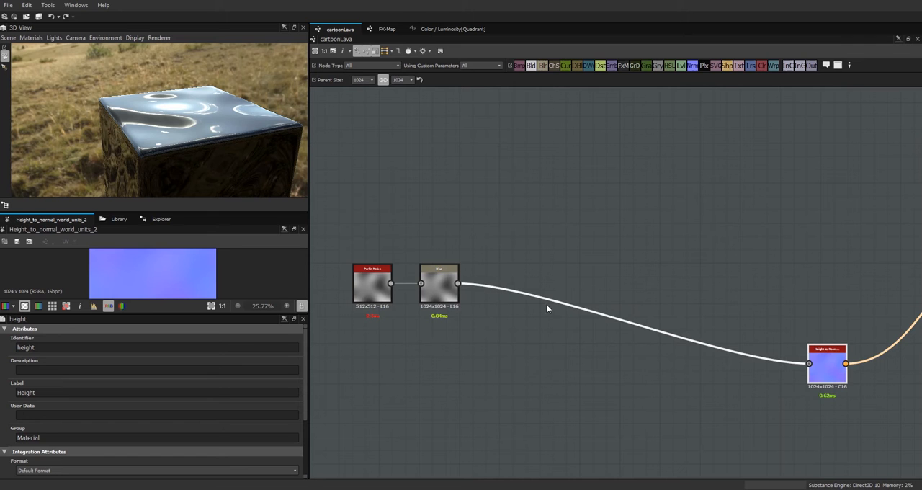
left_click(828, 368)
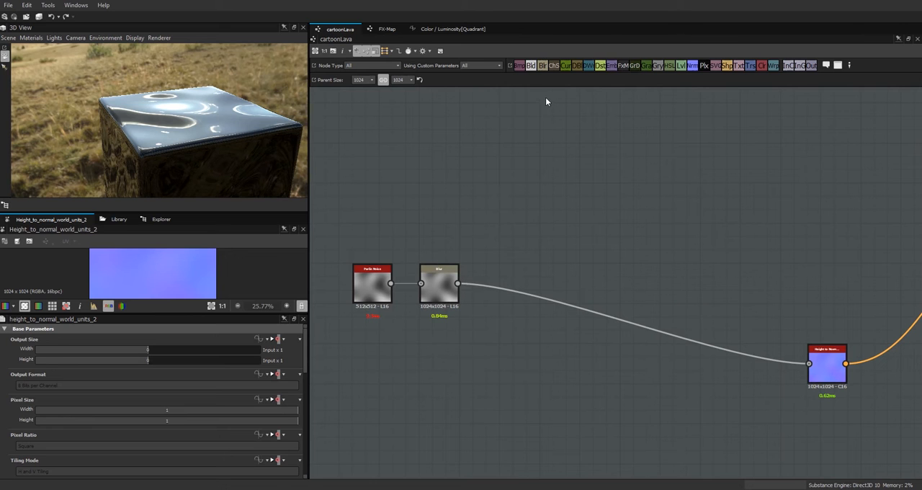
Step: Add a Transformation 2D node above the noise chain, duplicate it, and place the copy directly below the first
left_click_drag(752, 65, 552, 168)
key("ctrl+d")
left_click_drag(625, 282, 558, 231)
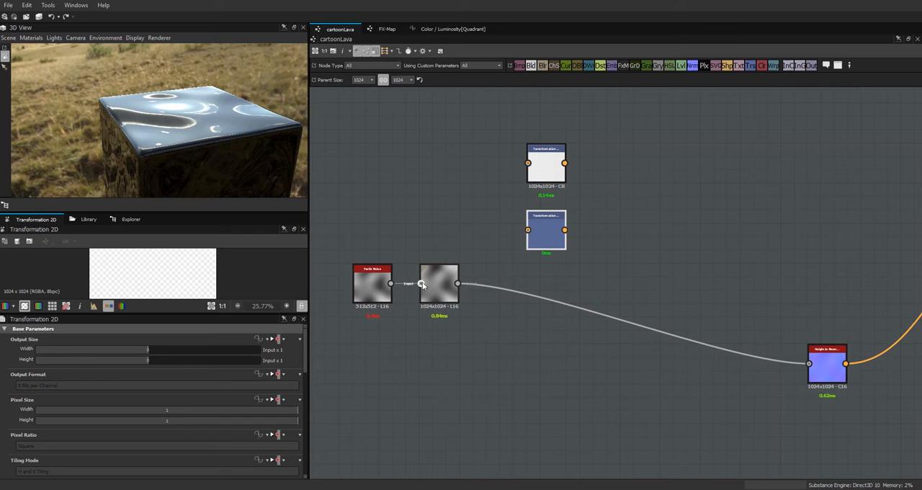
Step: Move the Blur node level with Height to Normal and test Perlin Noise's Disorder setting, ending at 0
left_click_drag(437, 288, 437, 368)
left_click(369, 286)
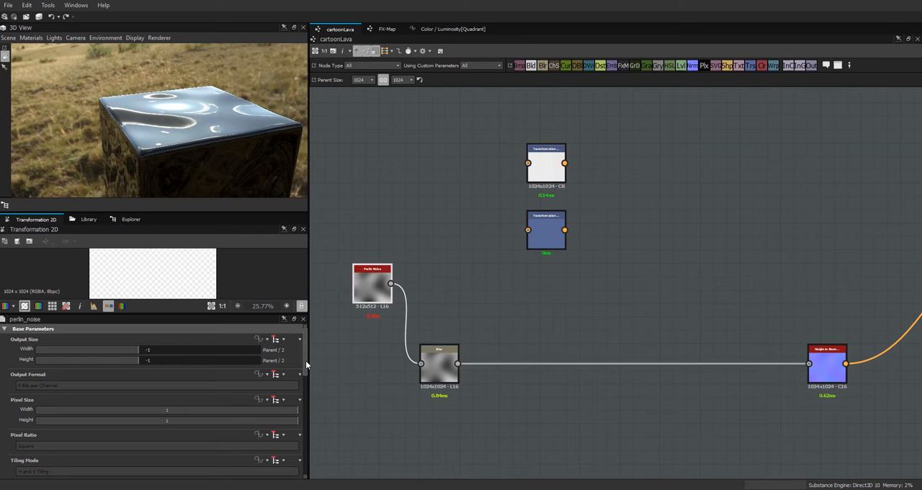
left_click_drag(305, 365, 306, 370)
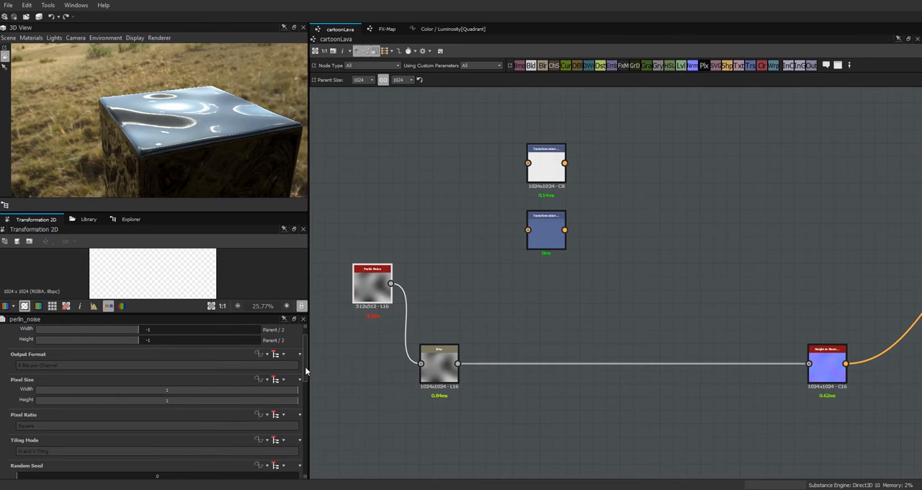
scroll(305, 370, "up", 2)
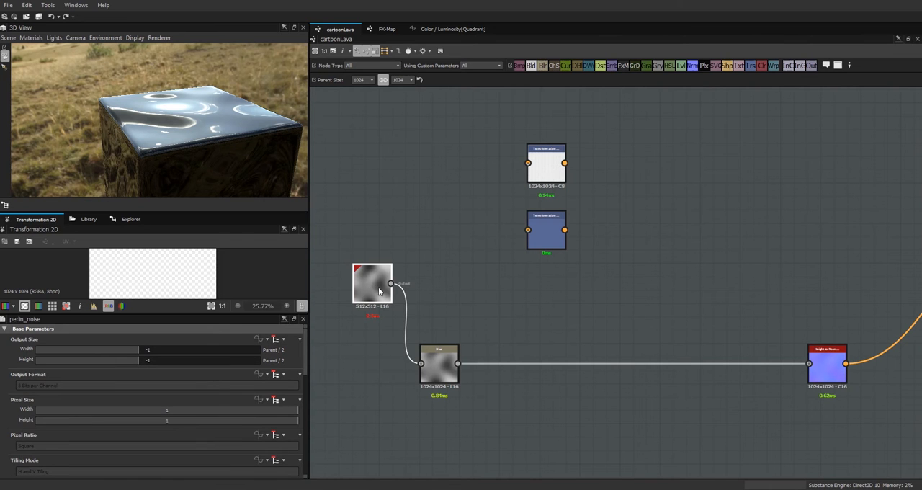
left_click_drag(305, 366, 315, 472)
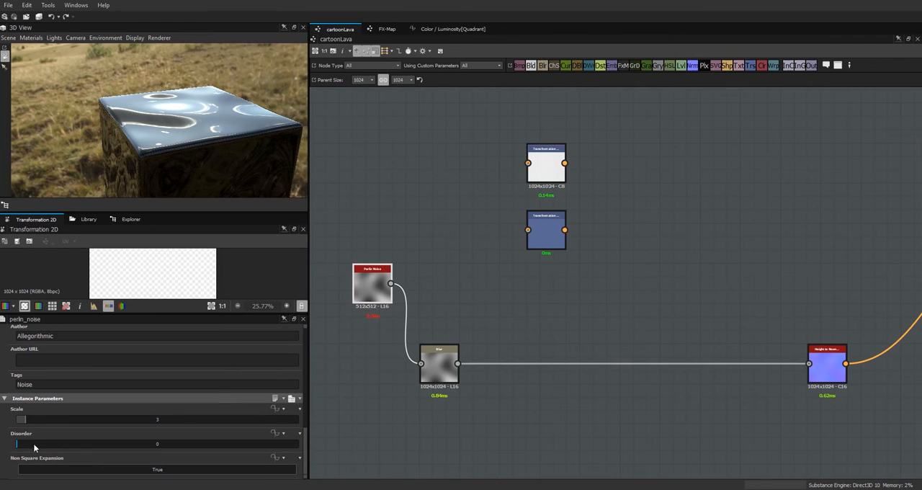
mouse_move(16, 446)
left_mouse_down()
mouse_move(299, 448)
mouse_move(147, 439)
mouse_move(13, 458)
left_mouse_up()
Step: Nudge Perlin Noise down and move both Transformation 2D nodes closer to it with a wider gap between them
left_click_drag(395, 301, 394, 315)
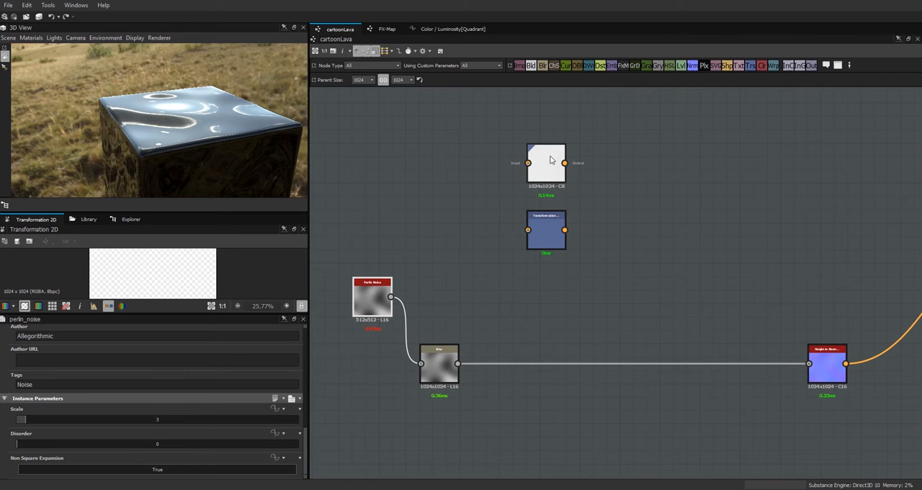
left_click_drag(553, 164, 526, 164)
left_click_drag(531, 211, 504, 224)
left_click(510, 170)
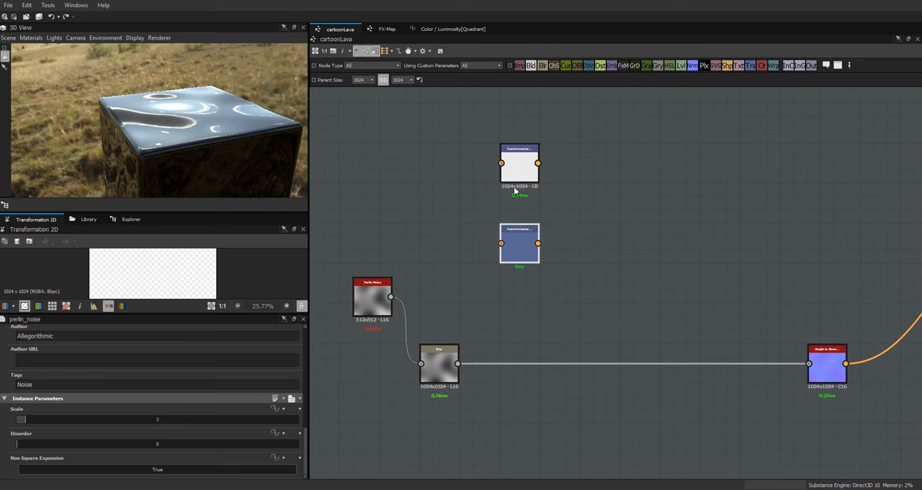
left_click_drag(522, 166, 522, 138)
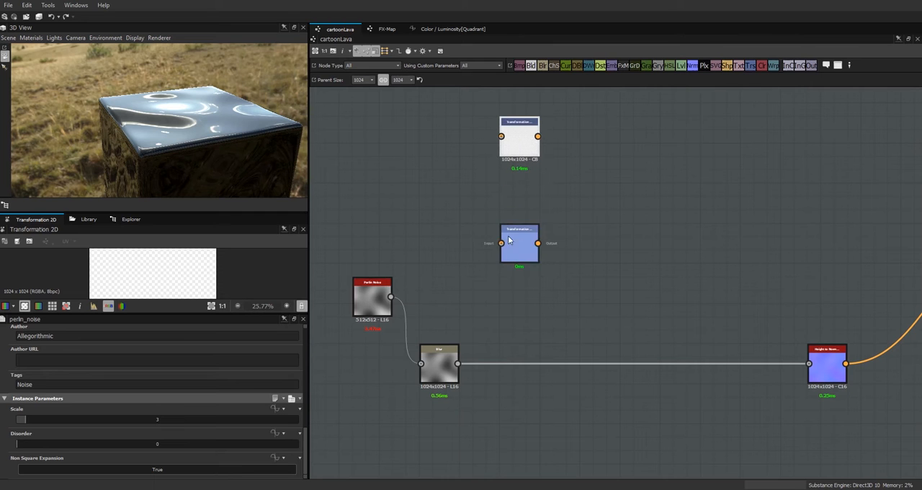
left_click(523, 139)
key("ctrl+z")
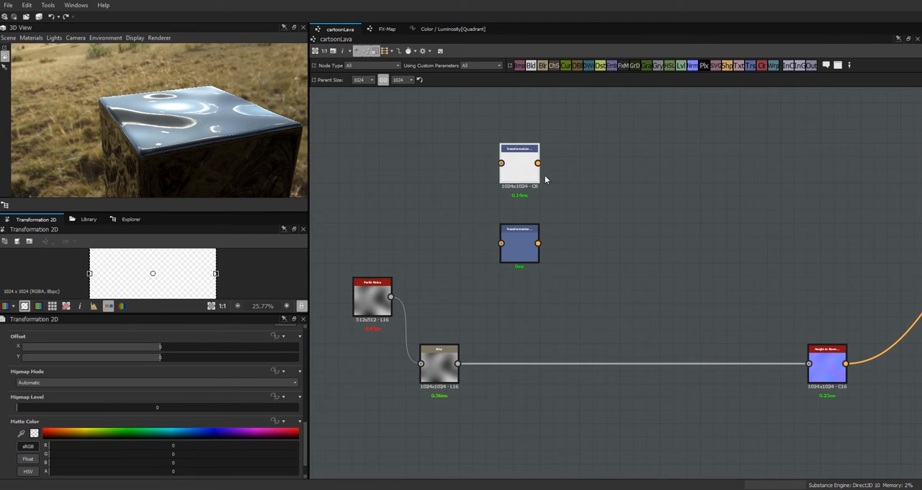
Step: Feed Perlin Noise into both Transformation 2D nodes, halving the pattern scale once in the lower node and twice in the upper one
left_click_drag(390, 296, 501, 242)
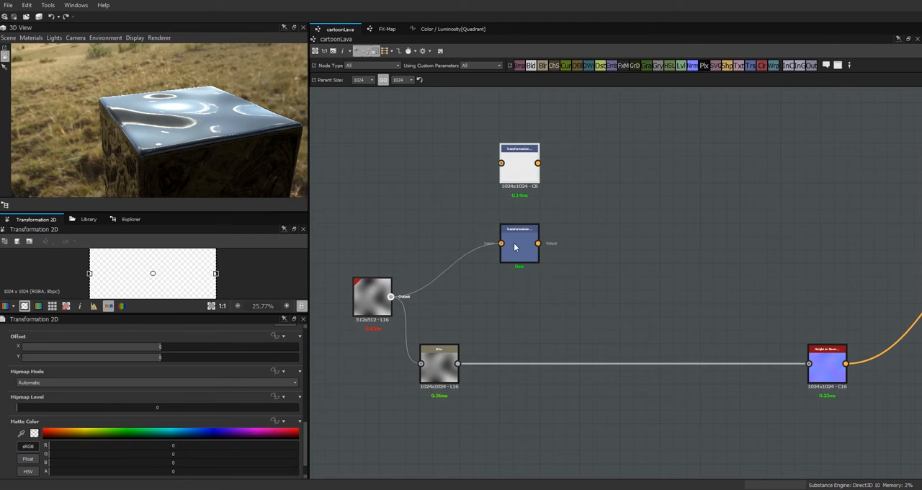
left_click_drag(397, 293, 390, 296)
left_click(513, 256)
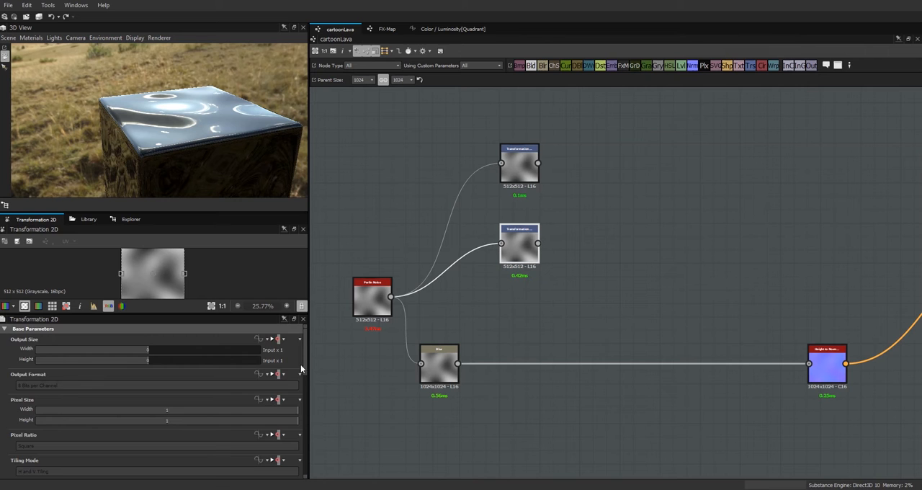
left_click_drag(305, 364, 320, 427)
left_click(287, 415)
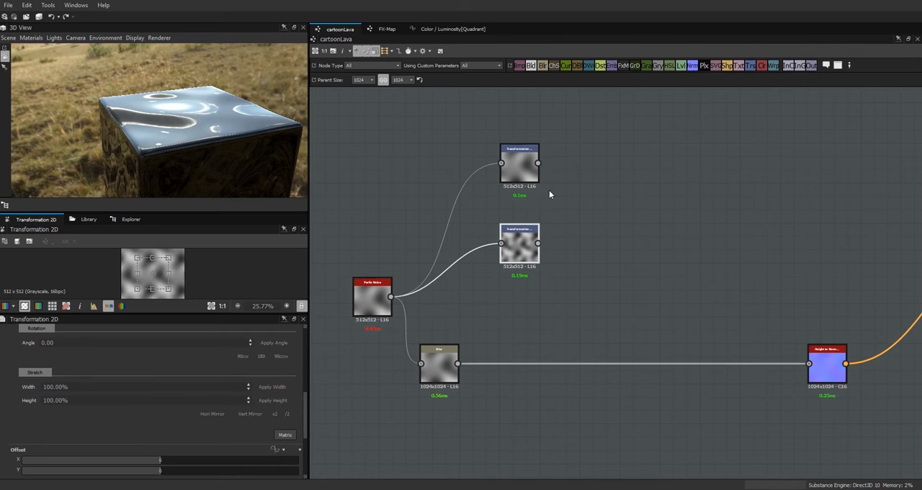
left_click(518, 168)
left_click(287, 415)
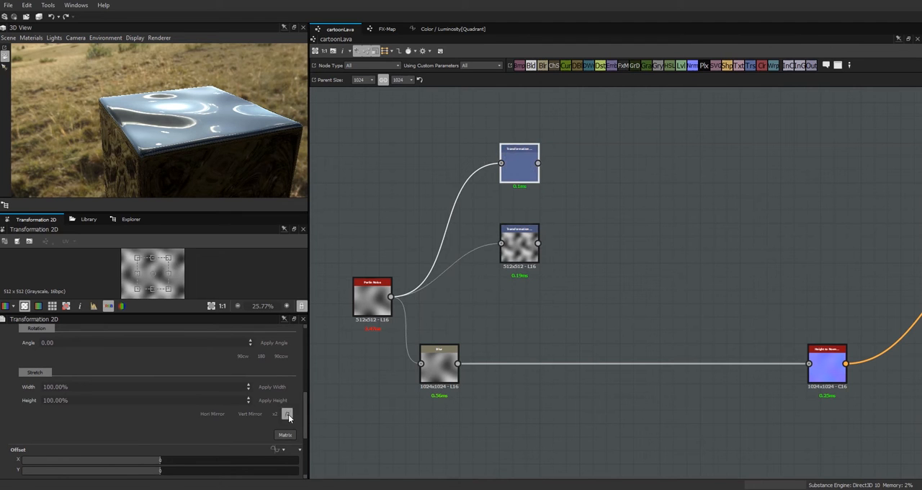
Step: Reposition the two Transformation 2D nodes closer together and add a Levels node beside each
left_click(520, 249)
left_click_drag(520, 248, 513, 261)
left_click_drag(516, 178, 505, 194)
left_click_drag(682, 66, 589, 257)
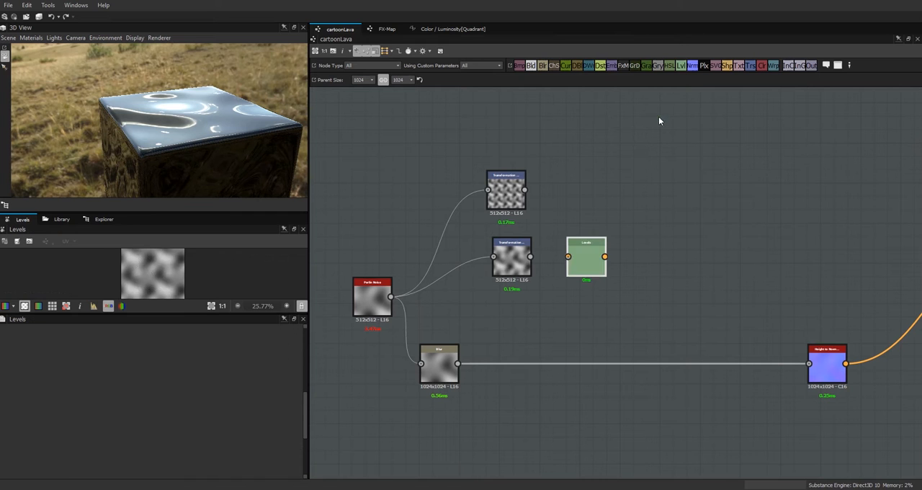
left_click_drag(681, 66, 588, 190)
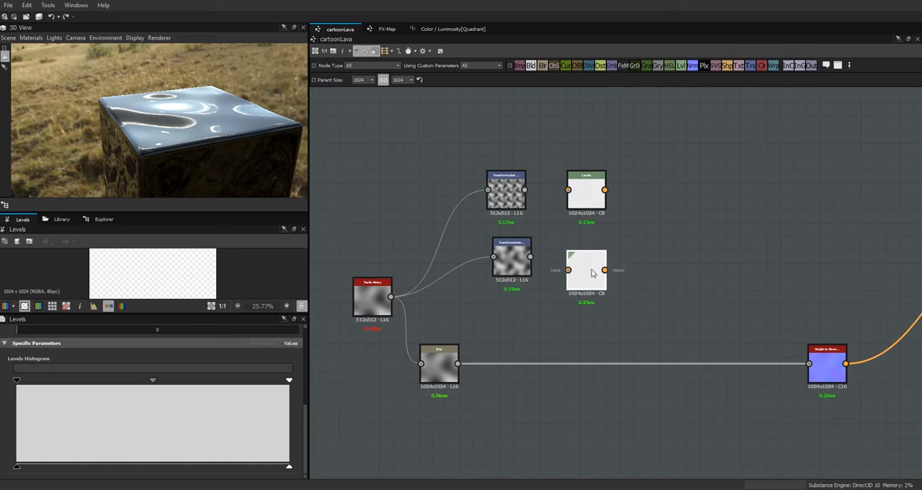
Step: Connect each Transformation 2D node to the Levels node next to it
left_click(514, 264)
scroll(165, 282, "up", 3)
left_click_drag(530, 256, 569, 256)
left_click_drag(525, 190, 568, 191)
Step: Pull the black and white input levels in to the histogram edges on both the upper and lower Levels nodes
left_click(586, 195)
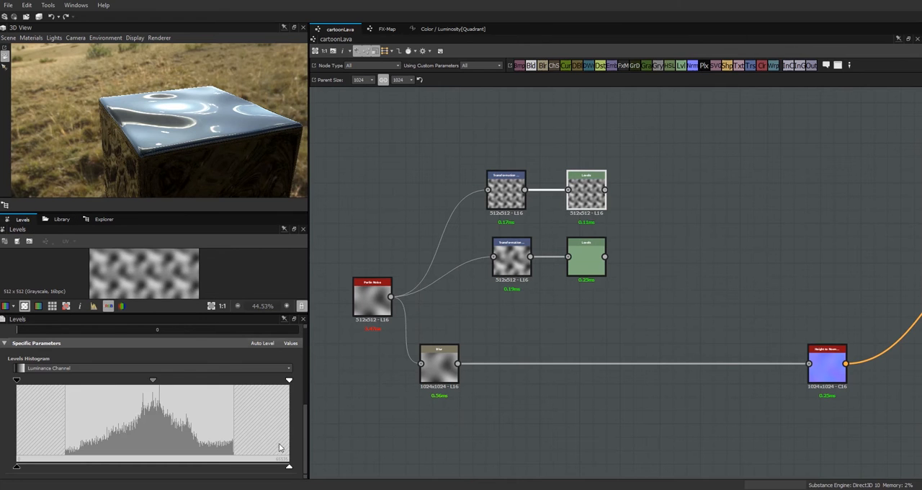
left_click_drag(289, 380, 234, 380)
left_click_drag(17, 381, 65, 381)
left_click(587, 265)
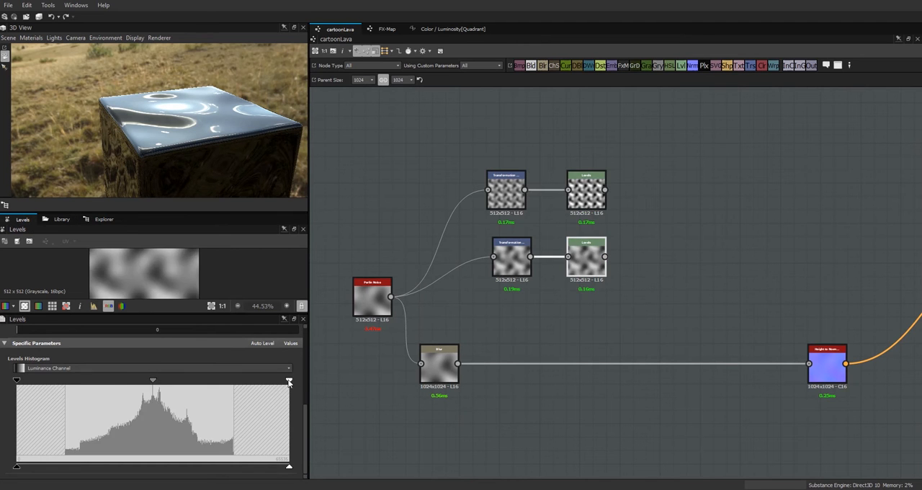
left_click_drag(289, 380, 234, 381)
left_click_drag(17, 380, 70, 381)
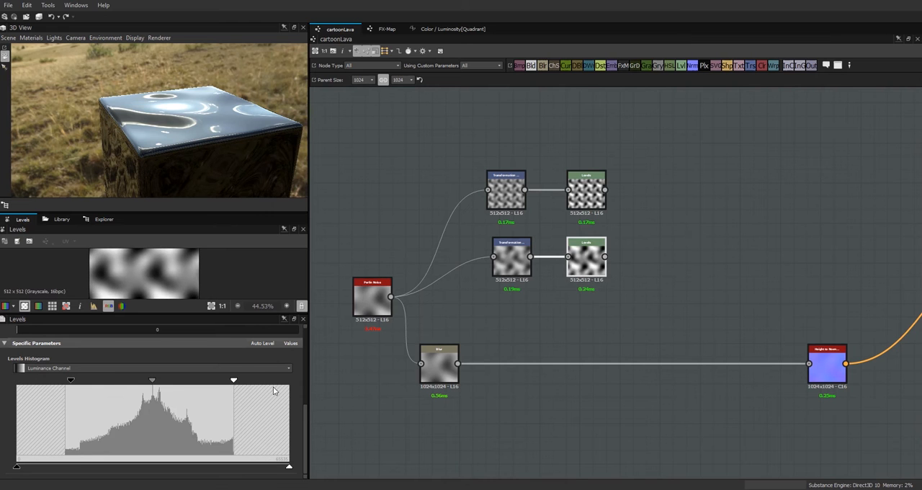
Step: Combine the two Levels nodes in a new Blend node, upper one as foreground, using the Max (Lighten) blending mode
left_click_drag(531, 66, 663, 219)
left_click_drag(604, 190, 649, 218)
left_click_drag(605, 257, 648, 216)
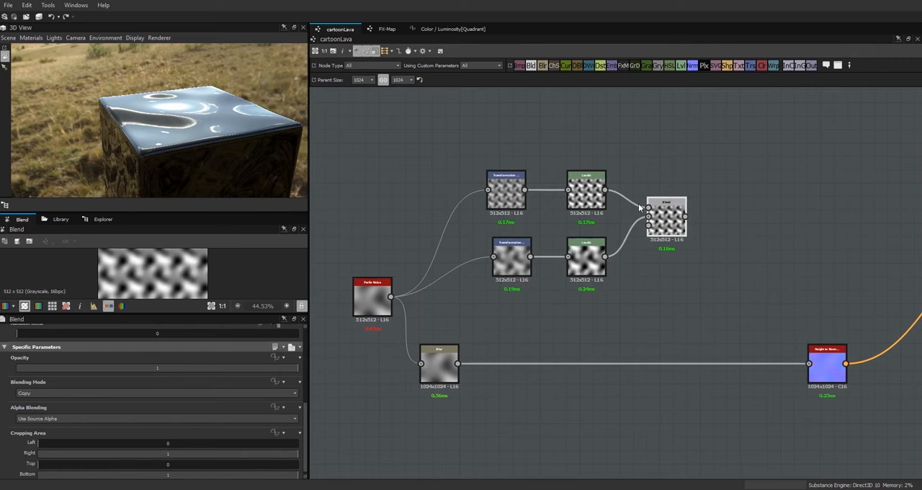
left_click(263, 393)
left_click(243, 438)
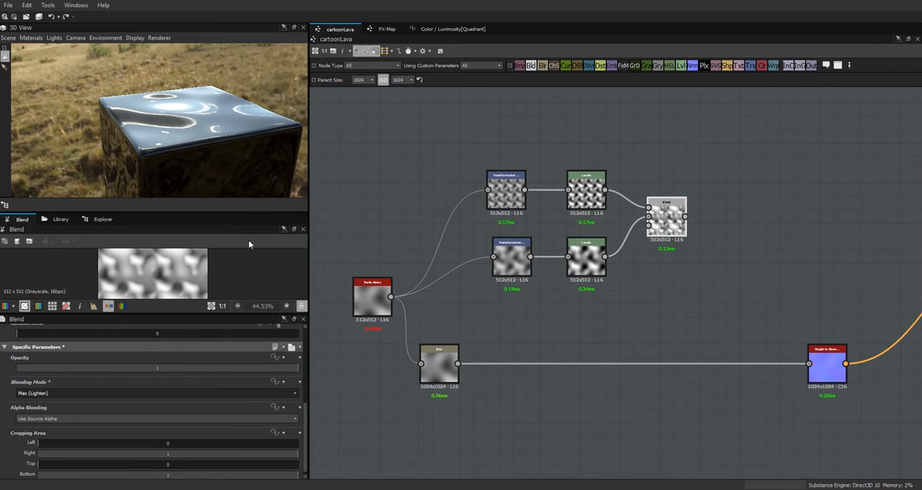
Step: Add a Gradient Map node after the Blend and connect it to the output node directly above Normal
scroll(724, 311, "down", 4)
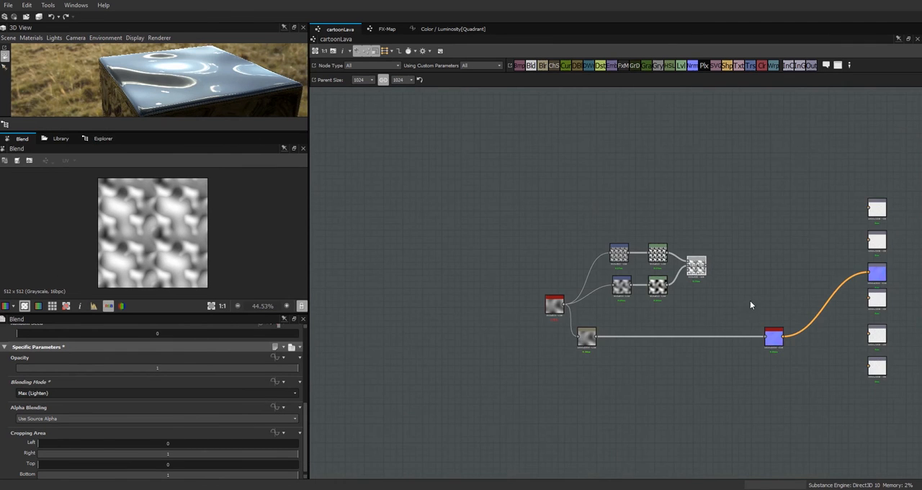
middle_click_drag(740, 303, 642, 291)
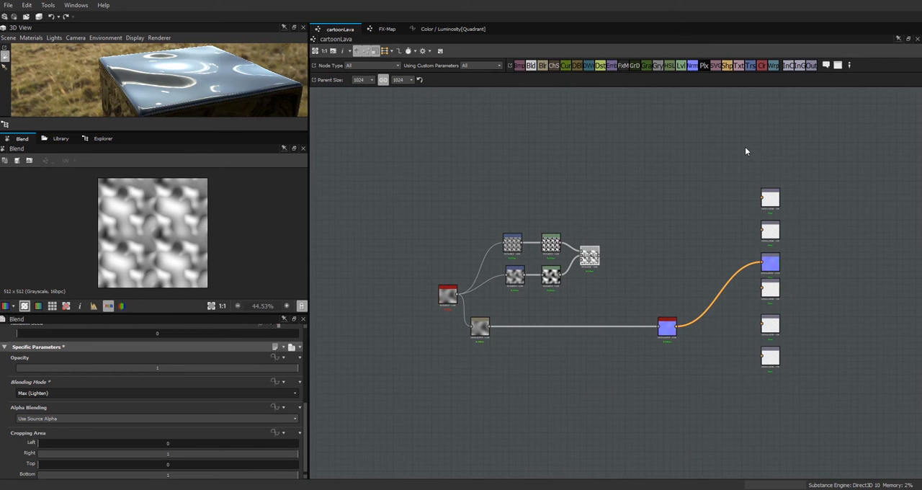
left_click_drag(645, 66, 699, 223)
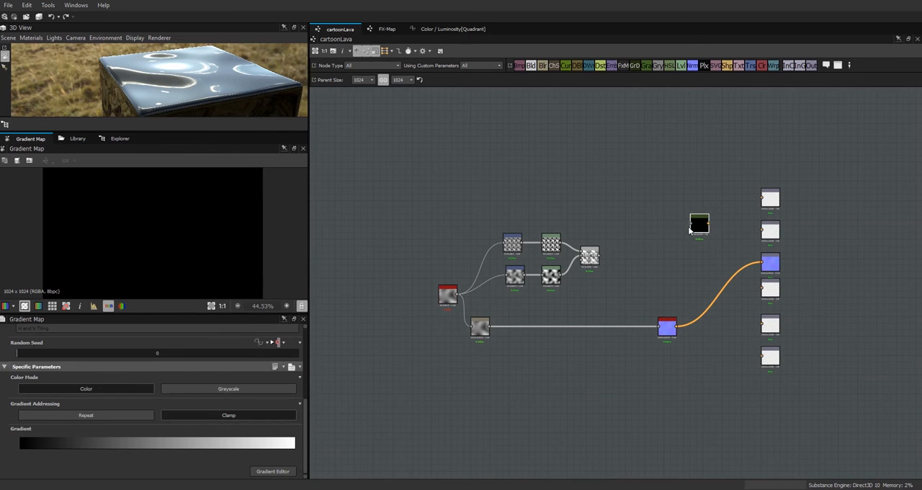
left_click_drag(603, 255, 690, 224)
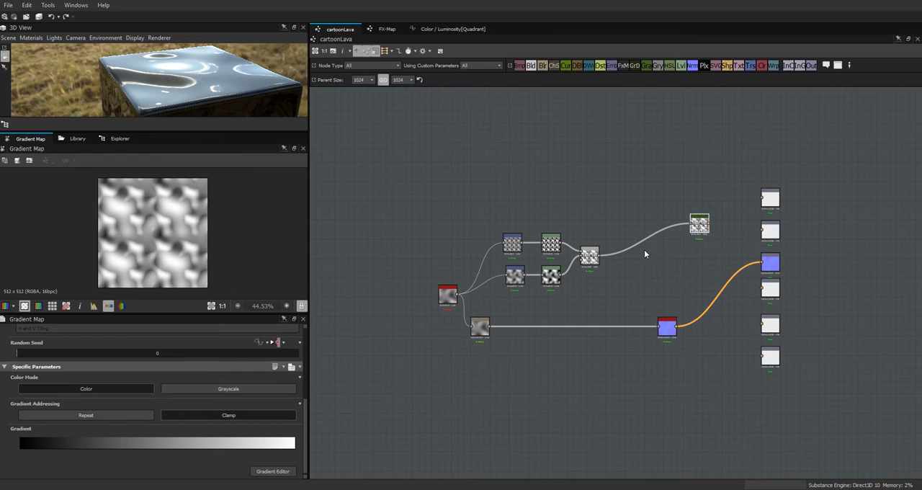
left_click_drag(731, 231, 765, 230)
Step: Preview the noise motion on the cube by raising Perlin Noise's Disorder to 1 and returning it to 0
left_click_drag(230, 134, 230, 190)
double_click(447, 295)
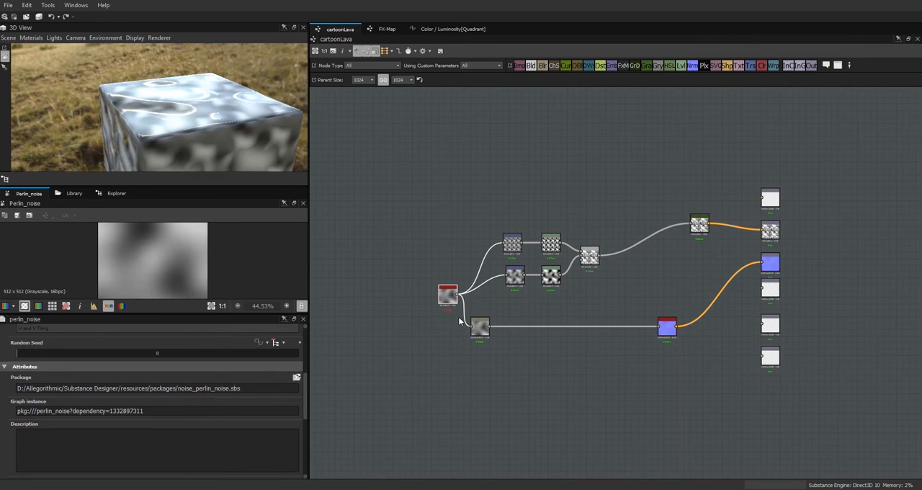
right_click_drag(214, 64, 195, 127)
left_click_drag(195, 127, 236, 171)
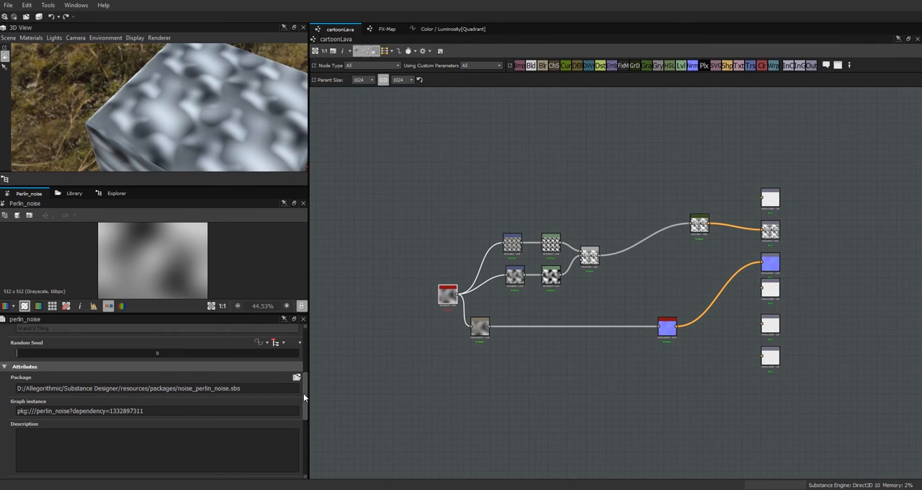
scroll(305, 425, "down", 5)
left_click_drag(20, 447, 298, 458)
left_click_drag(236, 106, 225, 67)
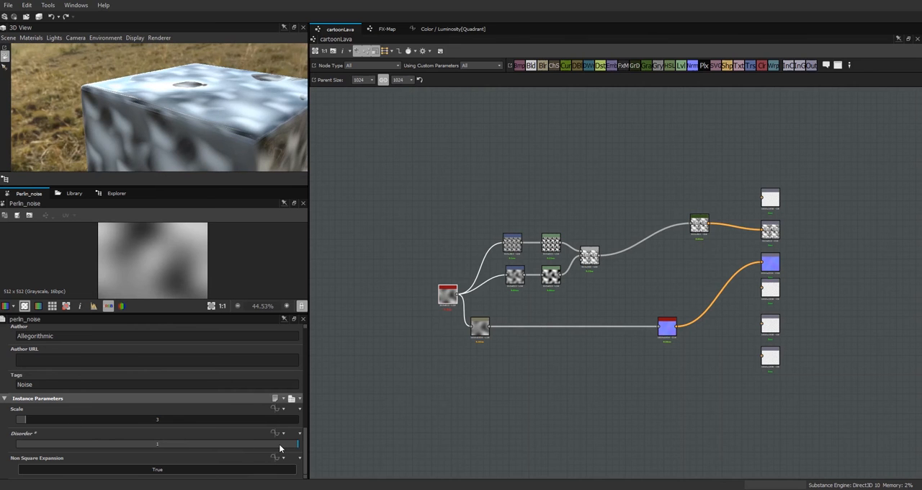
left_click_drag(271, 442, 5, 457)
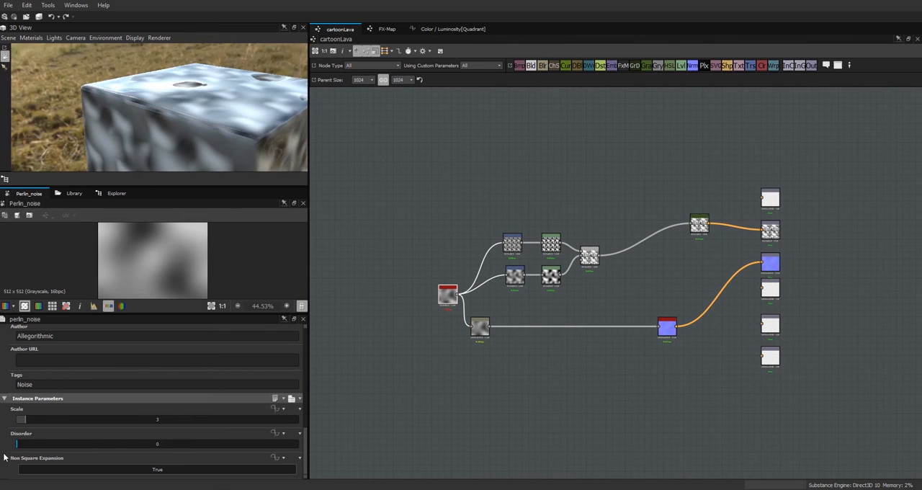
Step: Shift the Transformation 2D, Levels and Blend nodes together slightly closer to Perlin Noise and inspect the cube's surface
left_click_drag(625, 196, 502, 288)
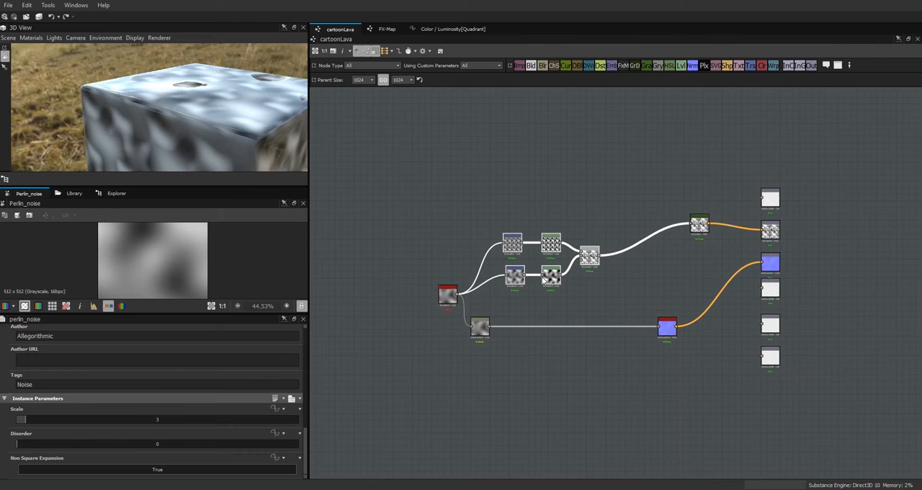
left_click_drag(252, 103, 253, 170)
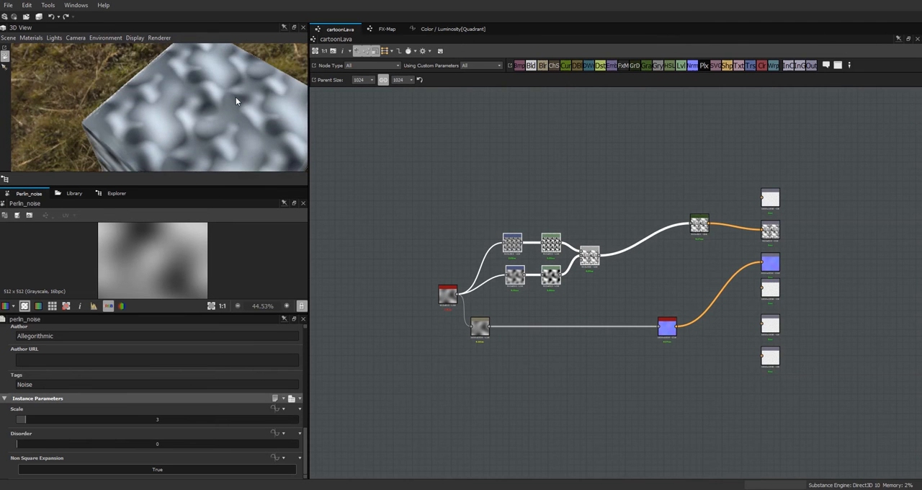
scroll(236, 97, "up", 2)
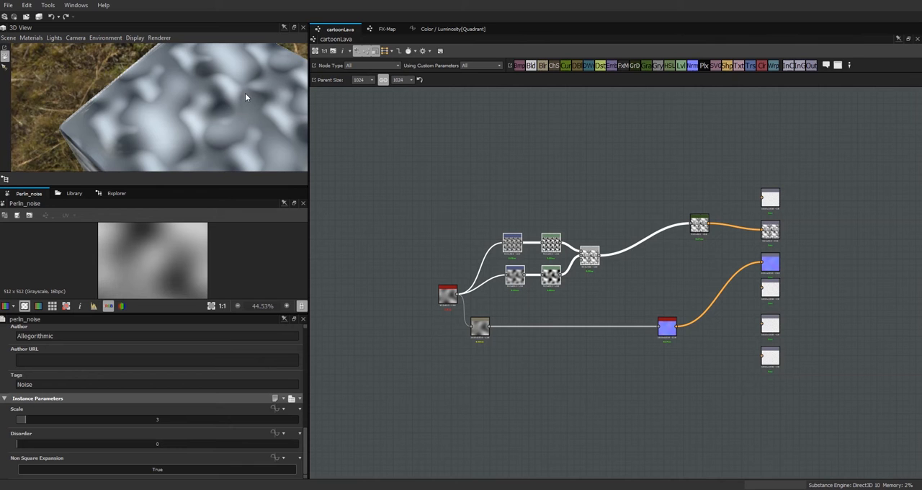
left_click_drag(554, 248, 541, 248)
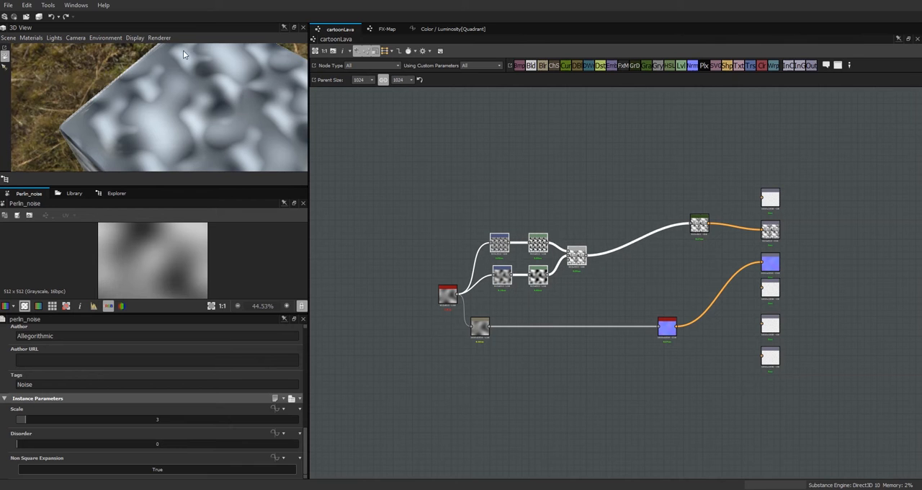
left_click_drag(231, 99, 204, 40)
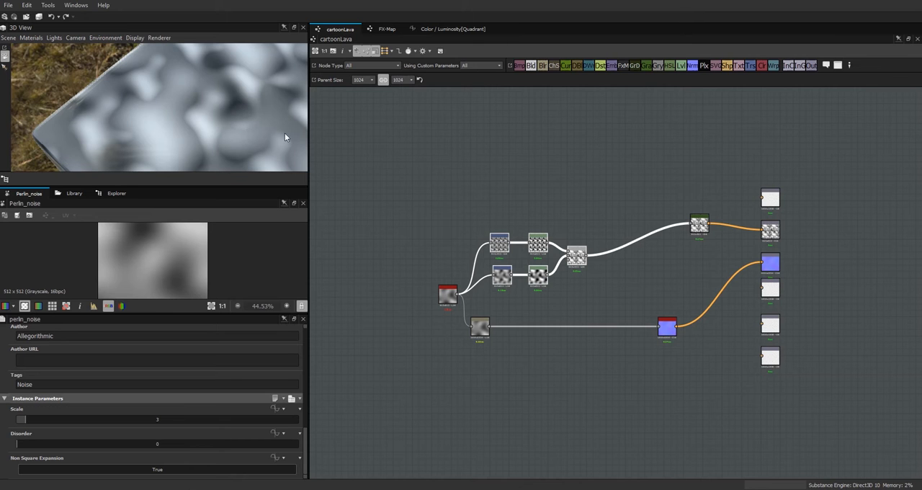
Step: Add a Levels node above the Blend's output, feed the Blend into it, and raise its black input level just past the histogram's start
left_click_drag(681, 69, 605, 212)
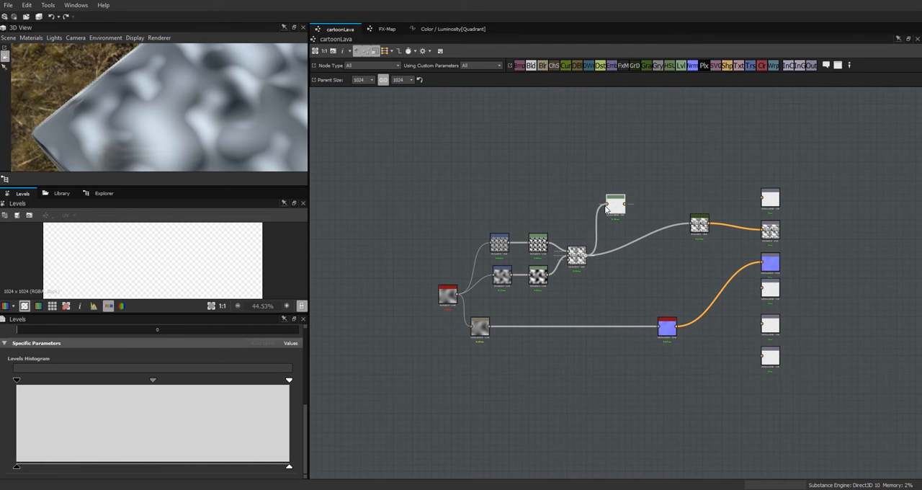
left_click_drag(606, 206, 587, 255)
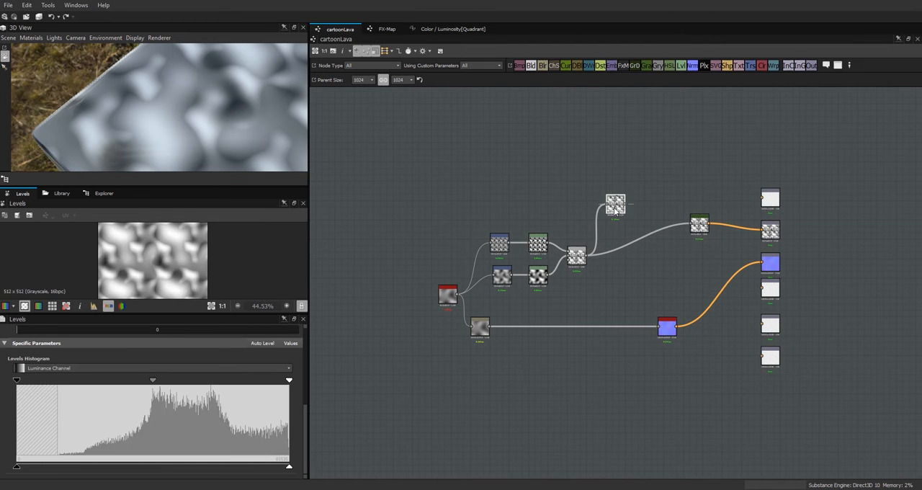
left_click_drag(17, 383, 67, 387)
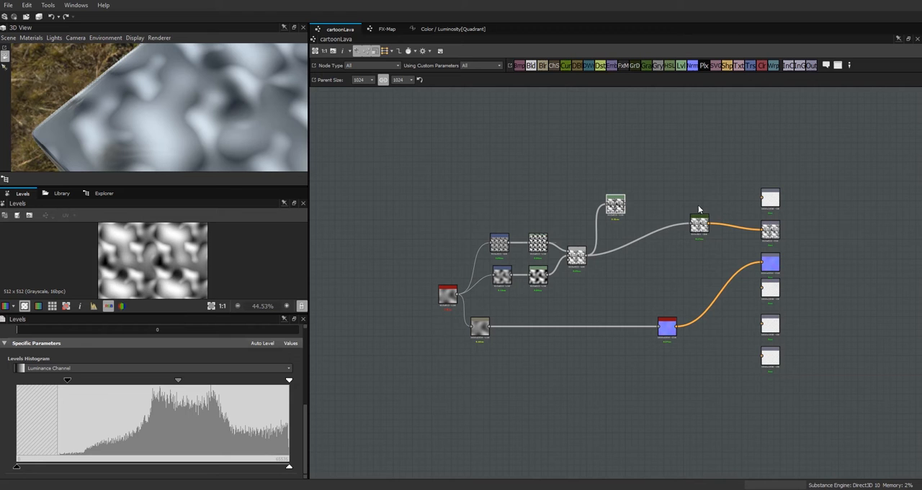
Step: Move the Gradient Map up, line the new Levels up beside the Blend, and add a Blur node fed by that Levels
left_click_drag(699, 226, 731, 162)
left_click_drag(616, 211, 624, 260)
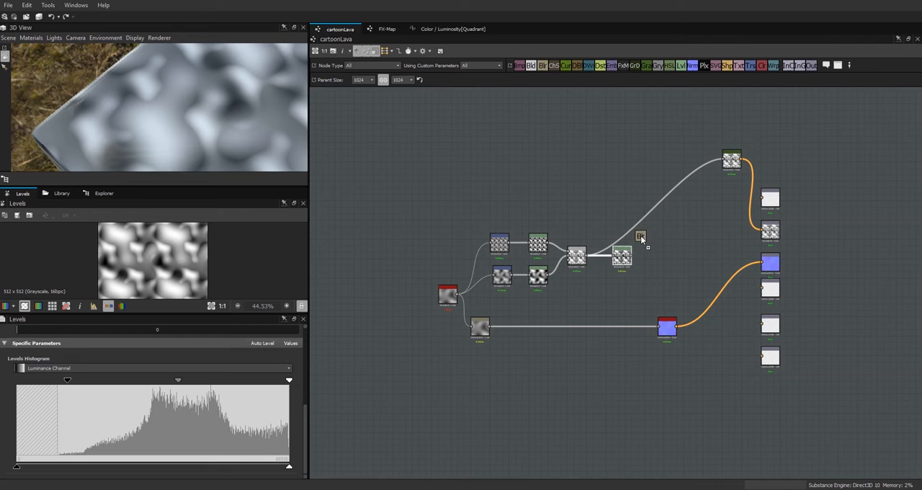
left_click_drag(679, 257, 660, 261)
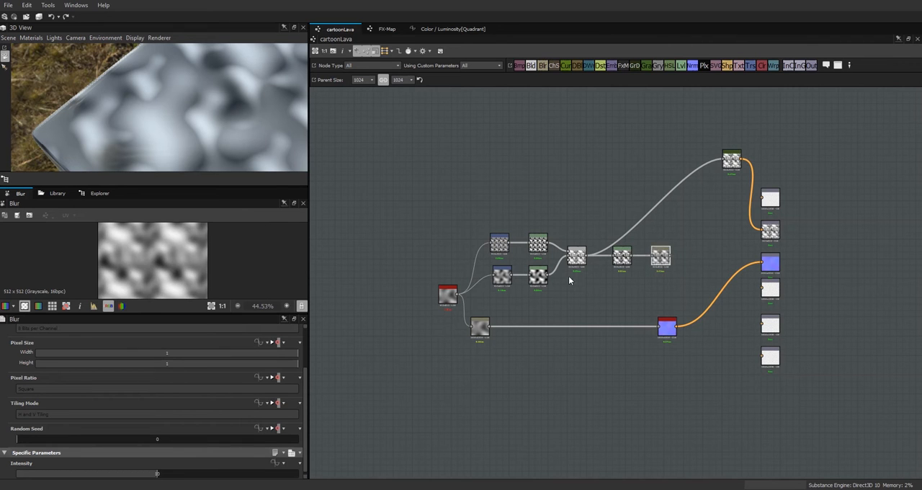
Step: Darken the Levels node feeding the new Blur by moving its black and midtone inputs slightly higher
left_click(624, 256)
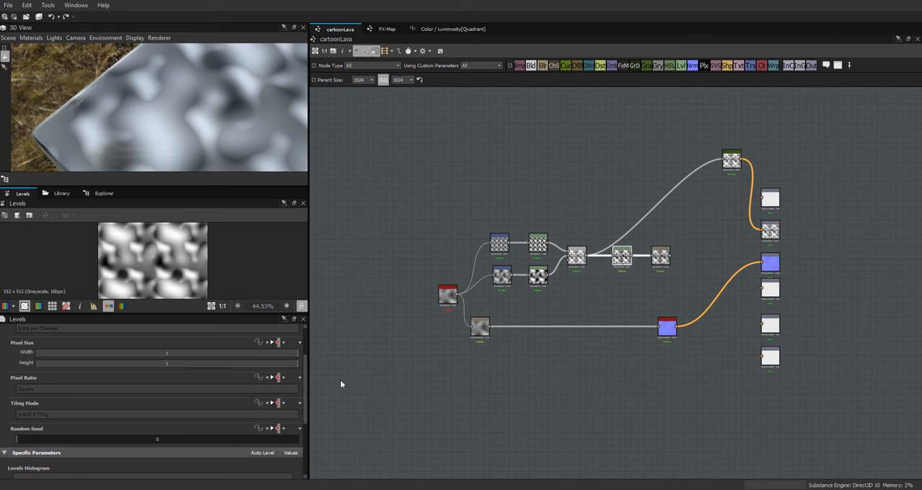
left_click(656, 254)
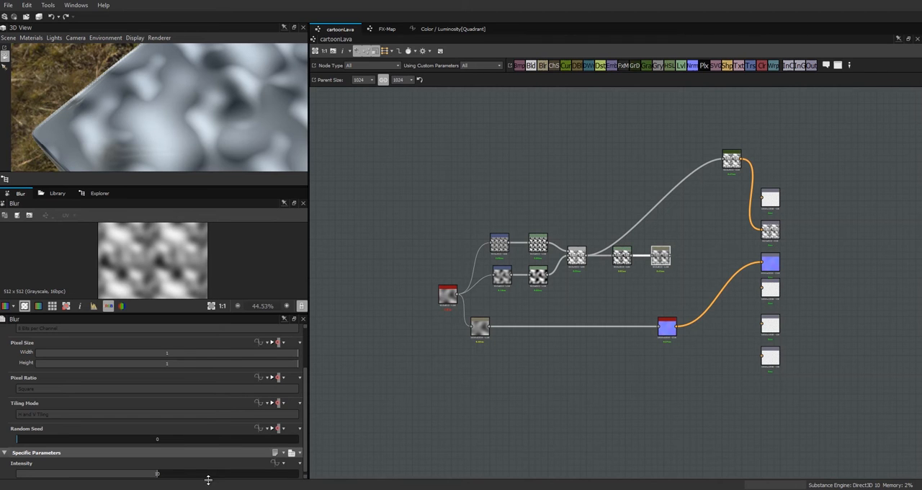
left_click(624, 257)
scroll(99, 399, "down", 5)
left_click_drag(178, 380, 182, 381)
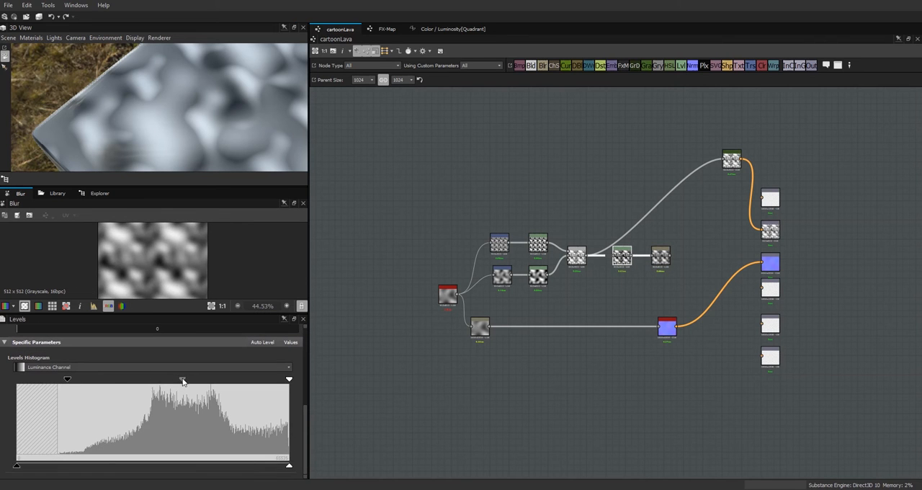
left_click_drag(67, 379, 81, 380)
left_click_drag(187, 382, 191, 382)
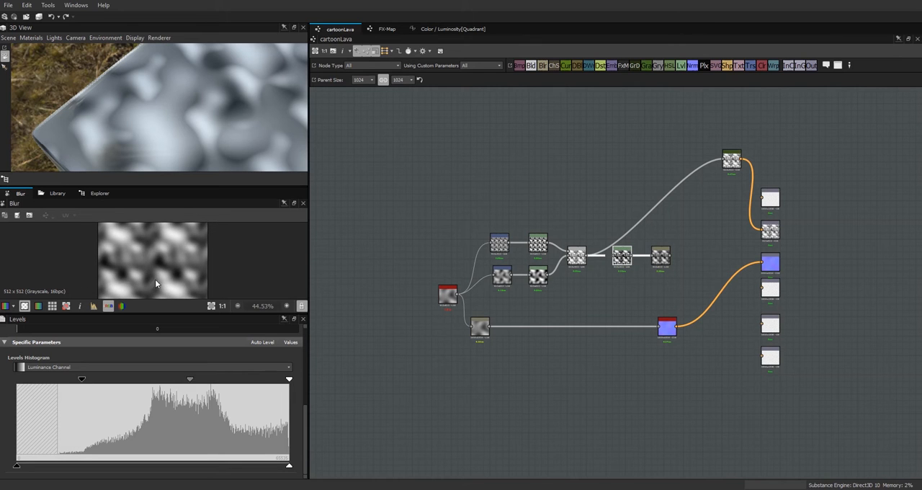
Step: Feed the new Blur into the Gradient Map and move the Gradient Map, Levels and Blur into a tighter layout
left_click_drag(671, 259, 722, 160)
left_click_drag(242, 112, 223, 129)
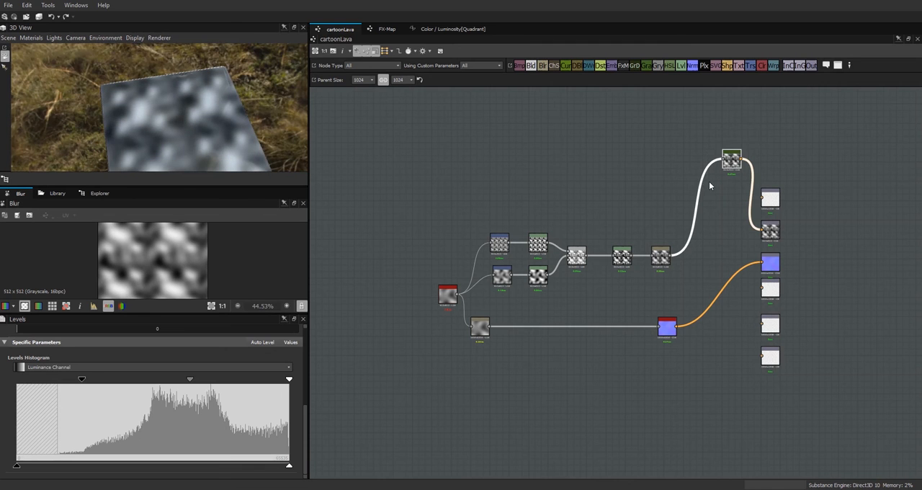
left_click_drag(731, 159, 706, 197)
mouse_move(625, 262)
left_mouse_down()
mouse_move(606, 260)
mouse_move(635, 261)
left_mouse_up()
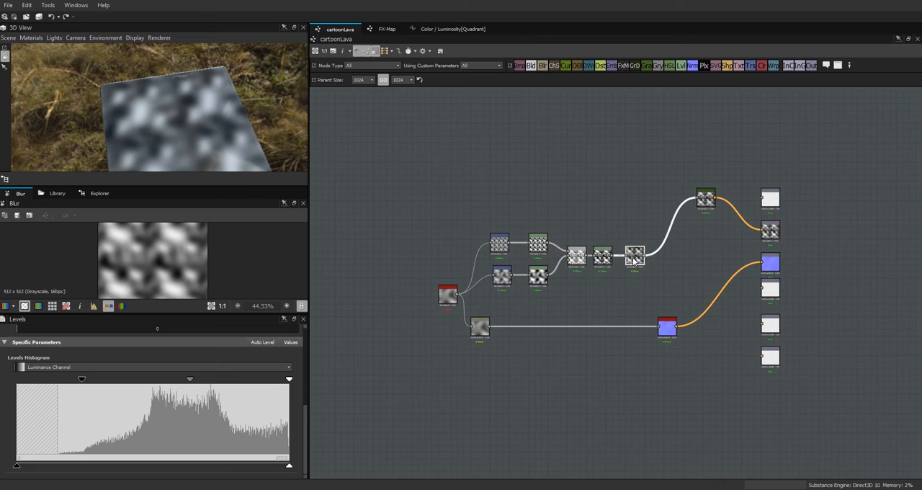
Step: Open the Gradient Map's Gradient Editor and set the first key to red-orange with RGB 255, 33, 0
left_click(708, 200)
left_click(272, 471)
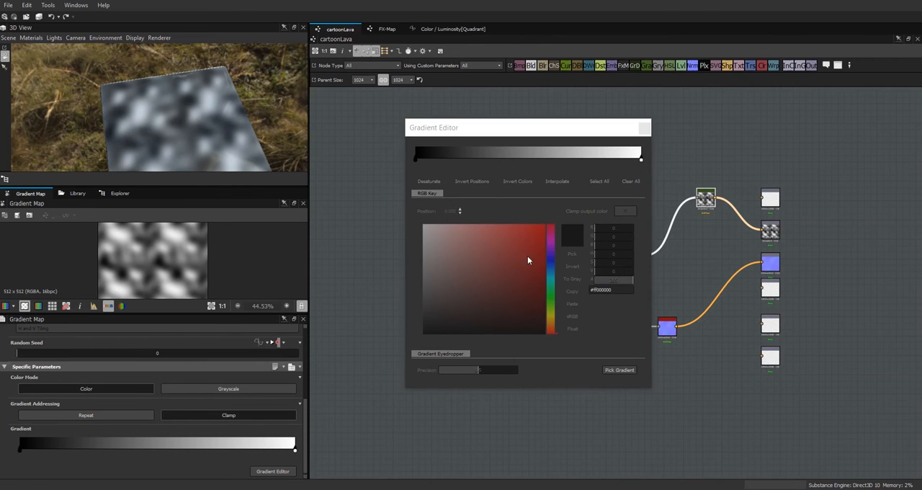
left_click(416, 159)
left_click(554, 331)
left_click_drag(538, 241, 551, 210)
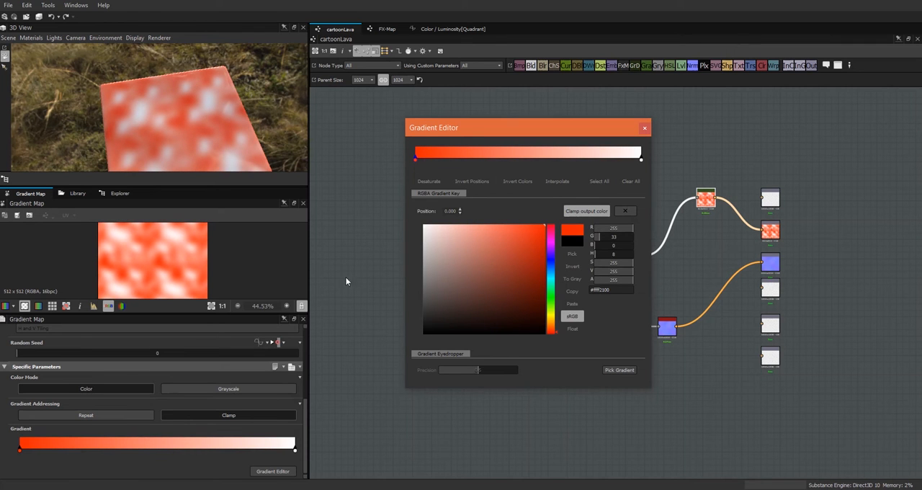
Step: Set the gradient's last key to orange with RGB 255, 173, 0
left_click(641, 159)
left_click(553, 318)
left_click_drag(539, 237, 550, 218)
left_click(554, 321)
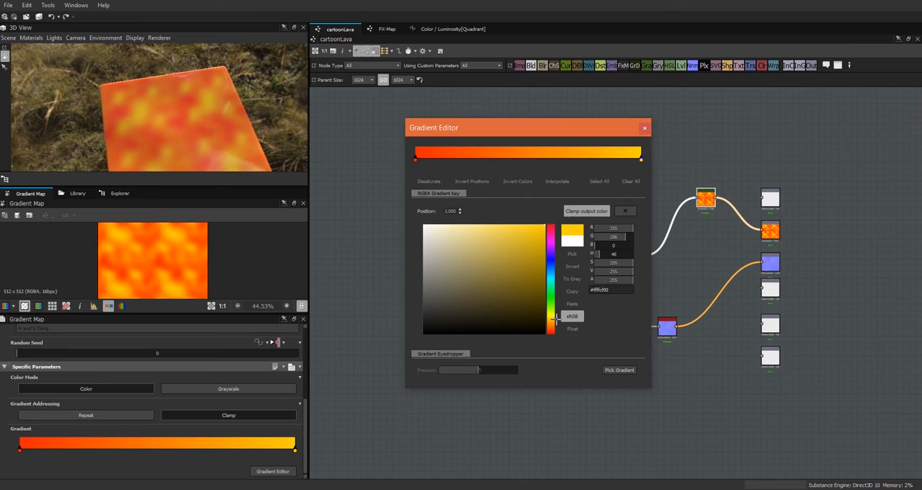
Step: Add an orange key about a quarter along the gradient and a red-orange key at about 70%, and inspect the cube
left_click(213, 446)
left_click_drag(213, 446, 93, 451)
left_click_drag(24, 452, 210, 455)
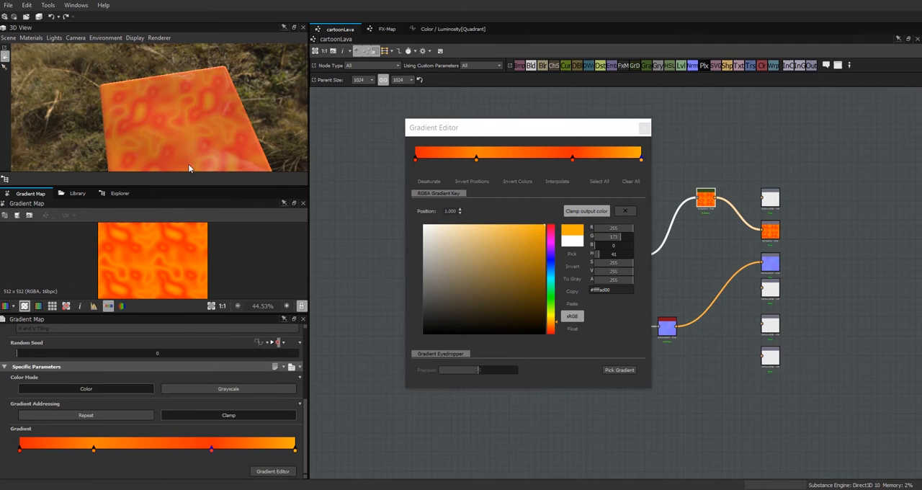
left_click_drag(199, 131, 177, 103)
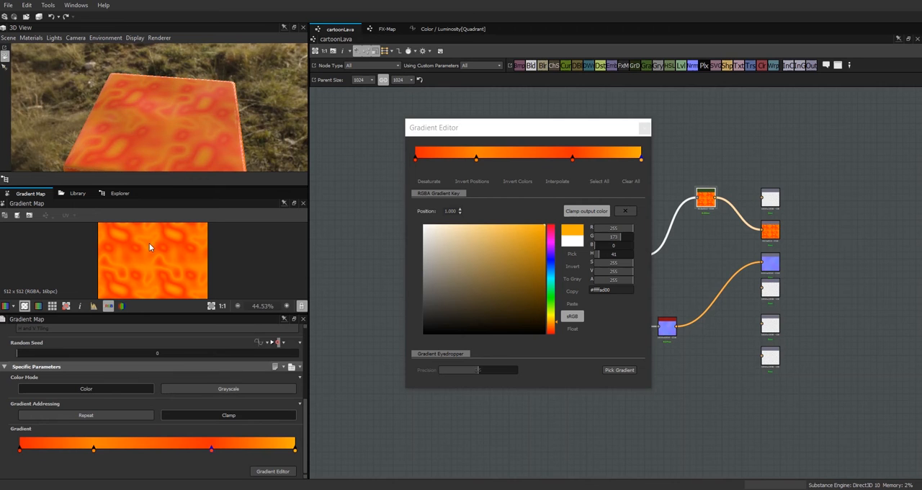
Step: Connect the Gradient Map to the Emissive output as well, close the Gradient Editor, and move the Emissive output slightly up
left_click_drag(718, 196, 763, 199)
left_click(638, 134)
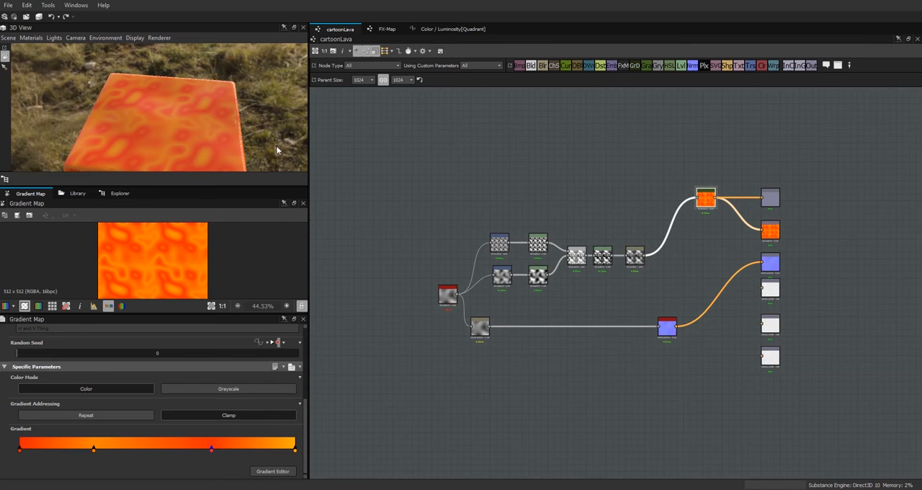
left_click(775, 202)
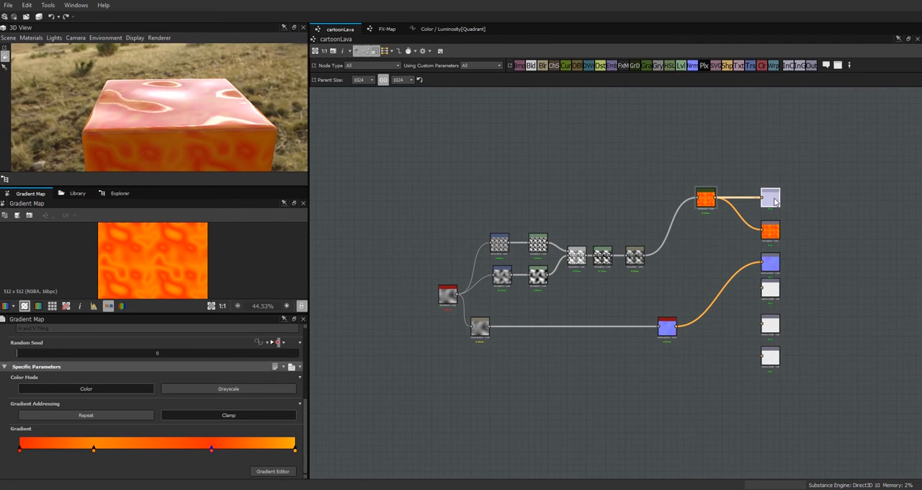
left_click_drag(197, 127, 172, 107)
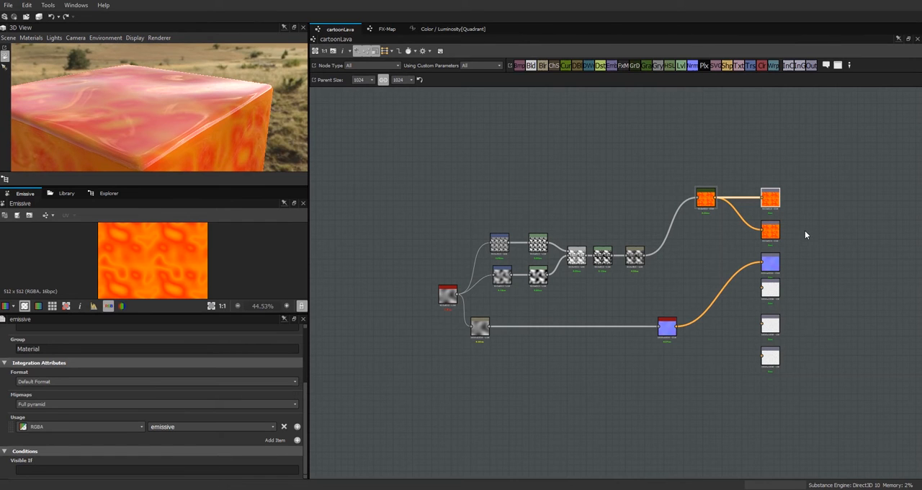
mouse_move(772, 198)
left_mouse_down()
mouse_move(763, 166)
mouse_move(773, 192)
left_mouse_up()
left_click_drag(186, 117, 167, 105)
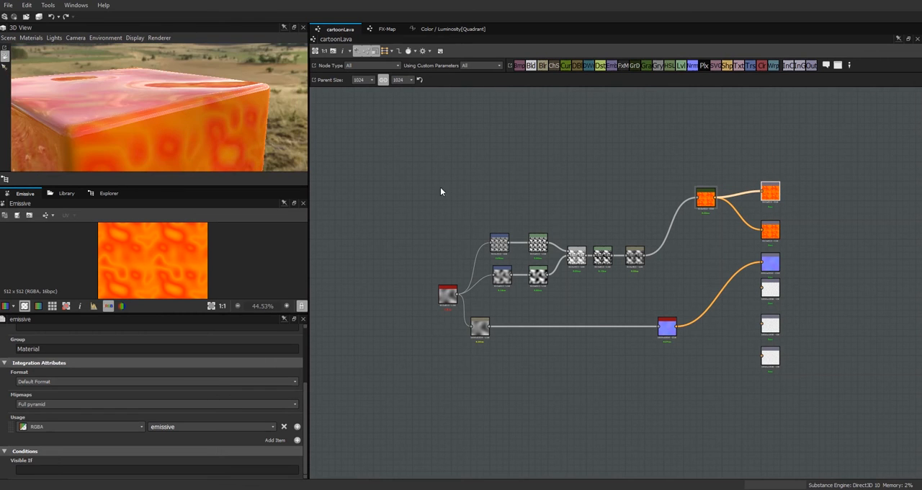
Step: Show all of the graph's outputs in the 3D View and inspect the glowing cube
right_click(802, 197)
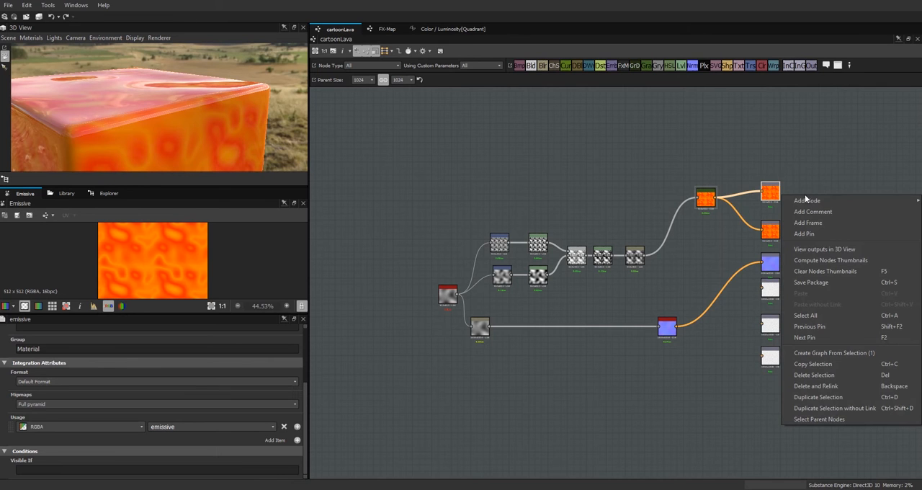
left_click(826, 250)
left_click_drag(181, 155, 225, 149)
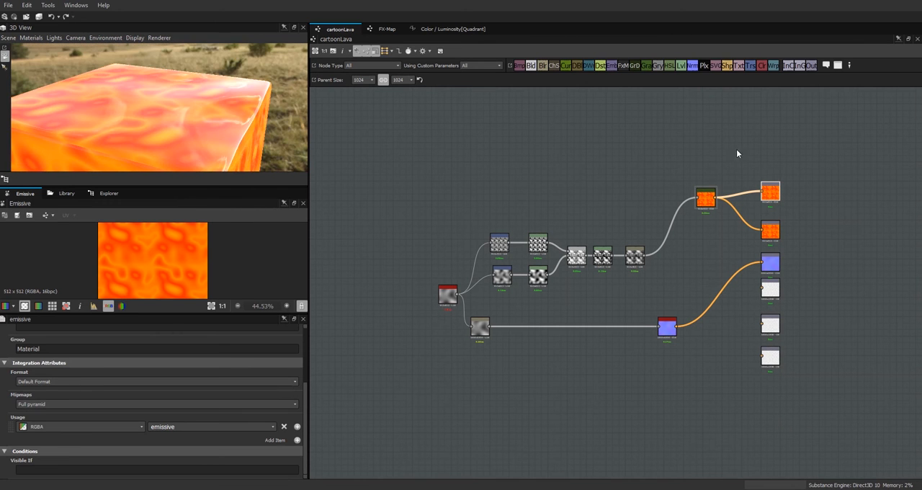
left_click_drag(208, 99, 177, 90)
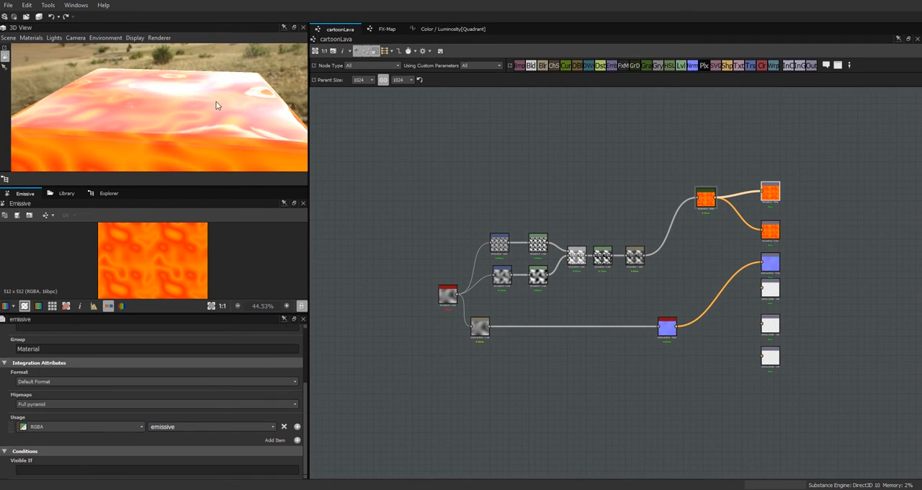
Step: Assign the Emissive output to the Emissive channel in the 3D View and inspect the cube from another angle
right_click(771, 194)
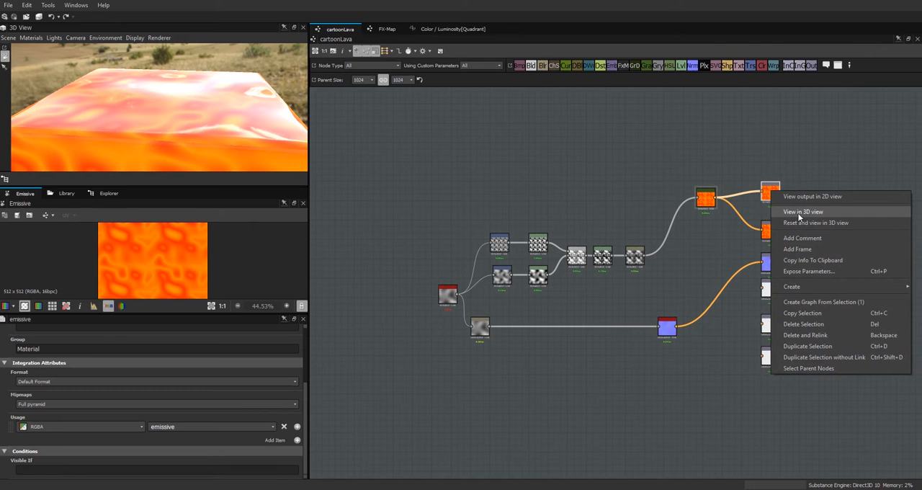
left_click(799, 212)
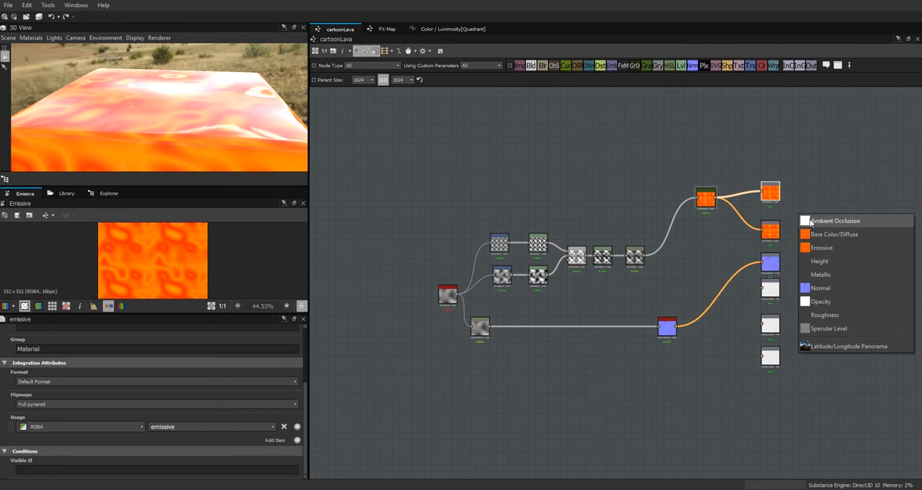
left_click(822, 249)
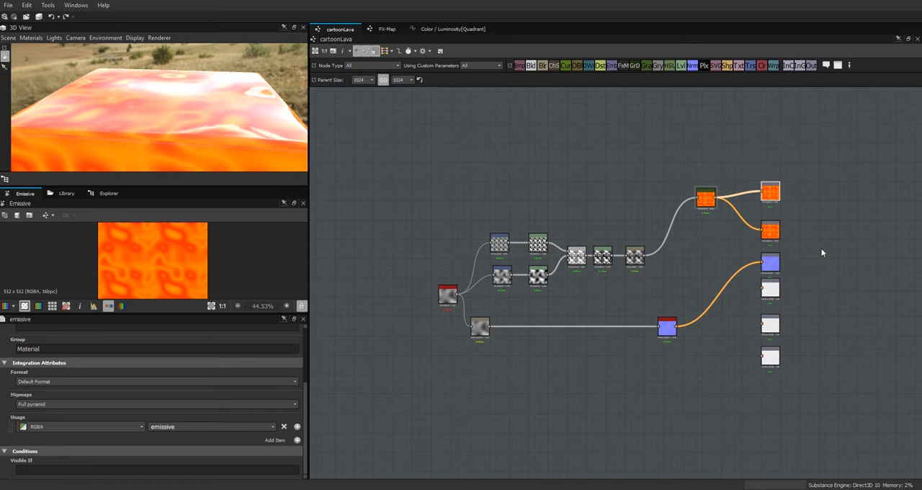
left_click_drag(205, 113, 171, 107)
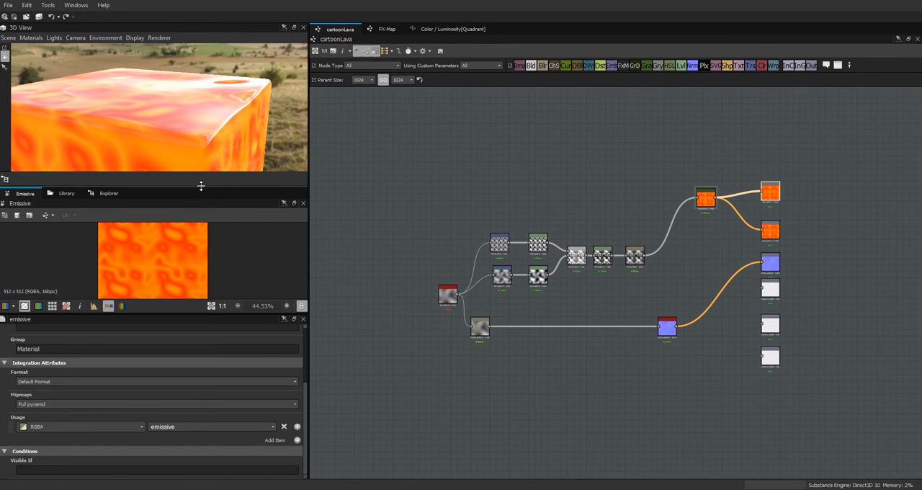
Step: Enlarge the 3D View and open the properties of the cube's material
left_click_drag(200, 186, 200, 247)
left_click(31, 37)
left_click(93, 55)
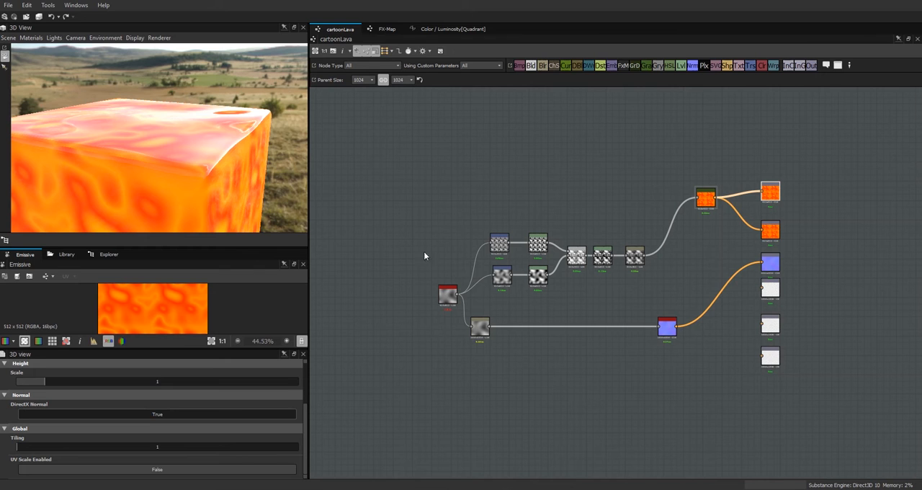
Step: Preview the lava's motion on the cube by varying Perlin Noise's Disorder and returning it to 0
double_click(445, 298)
left_click_drag(306, 400, 315, 470)
mouse_move(20, 443)
left_mouse_down()
mouse_move(291, 436)
mouse_move(5, 448)
left_mouse_up()
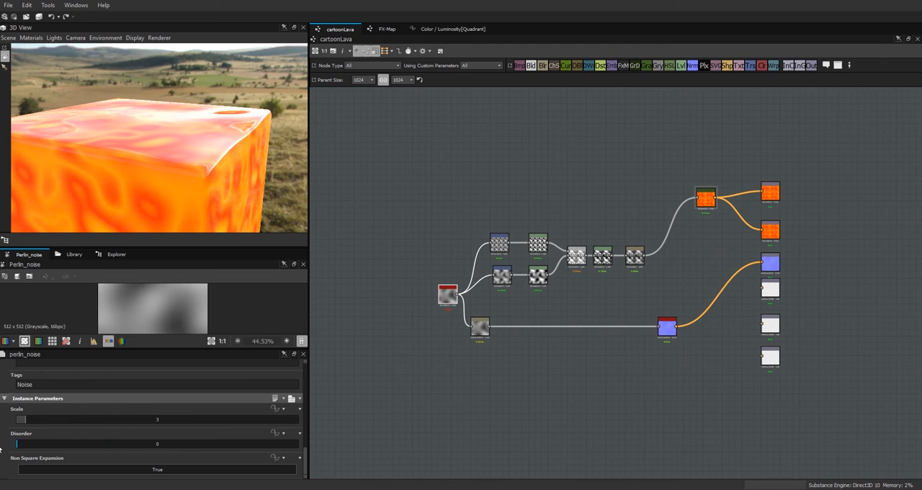
Step: Shift Perlin Noise, its lower Blur and the whole colour noise chain away from the outputs to free up space
left_click_drag(448, 294, 377, 288)
left_click_drag(475, 326, 411, 326)
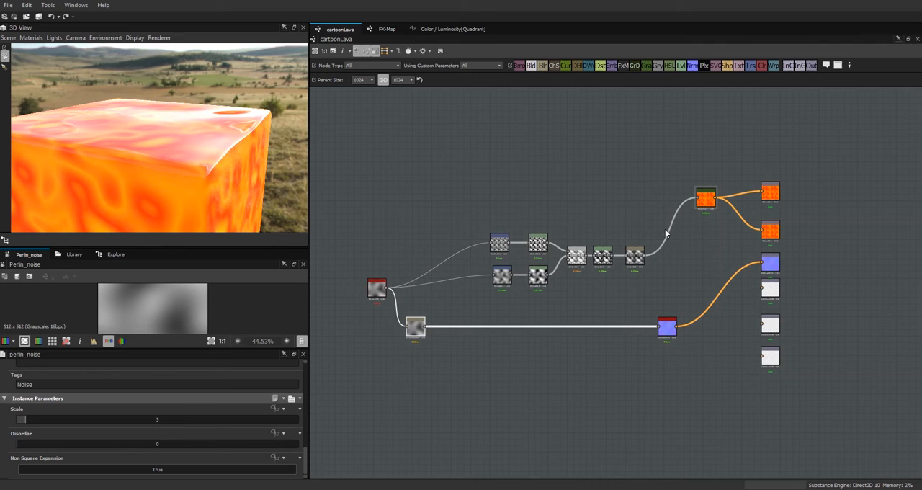
left_click_drag(481, 217, 562, 233)
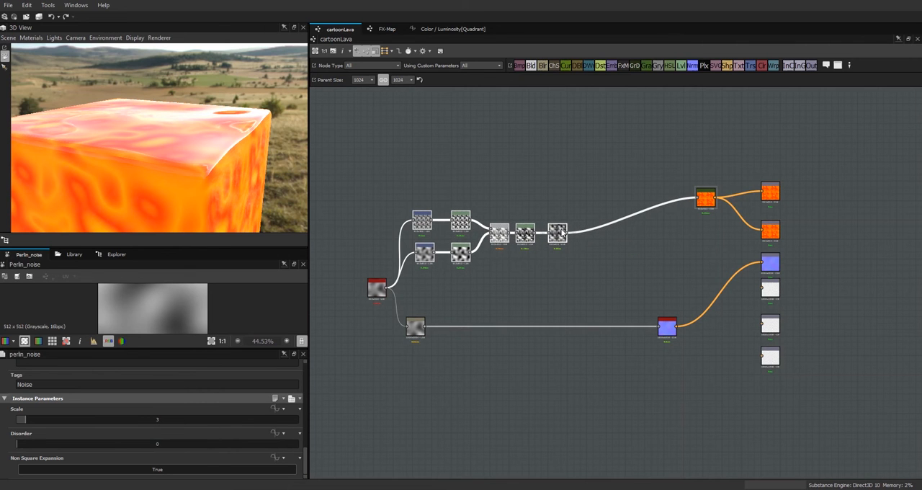
Step: Add a second Height to Normal World Units node from the library and move the existing one down below it
left_click(74, 255)
left_click_drag(117, 316, 638, 279)
left_click_drag(667, 329, 589, 340)
left_click_drag(644, 279, 592, 304)
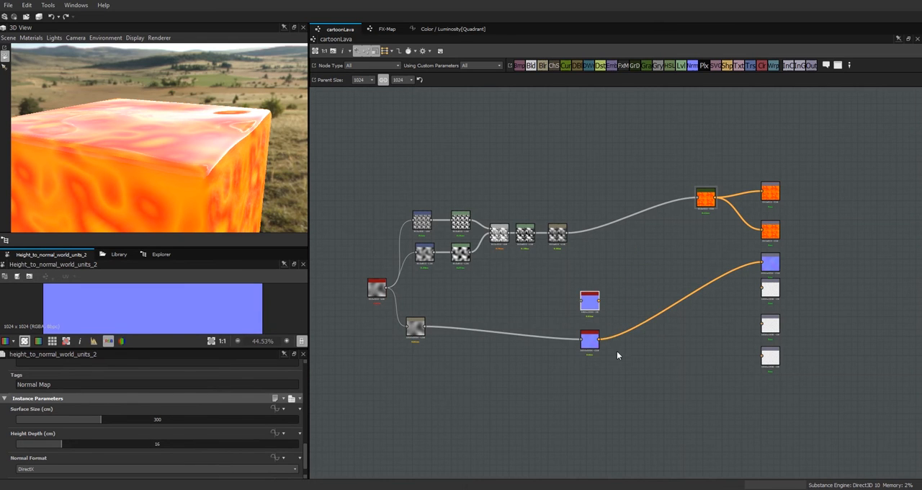
left_click_drag(594, 343, 536, 372)
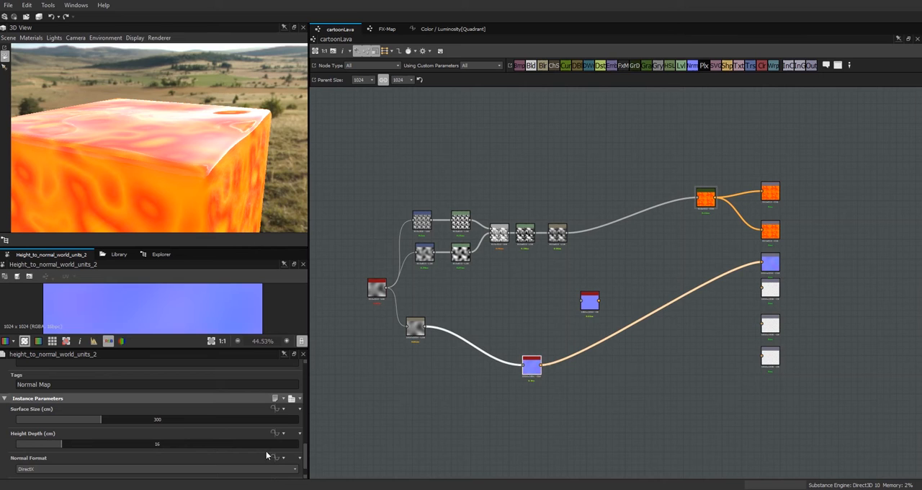
Step: Set the connected Height to Normal World Units node's Height Depth to 34.5 cm and move the node slightly lower
double_click(153, 443)
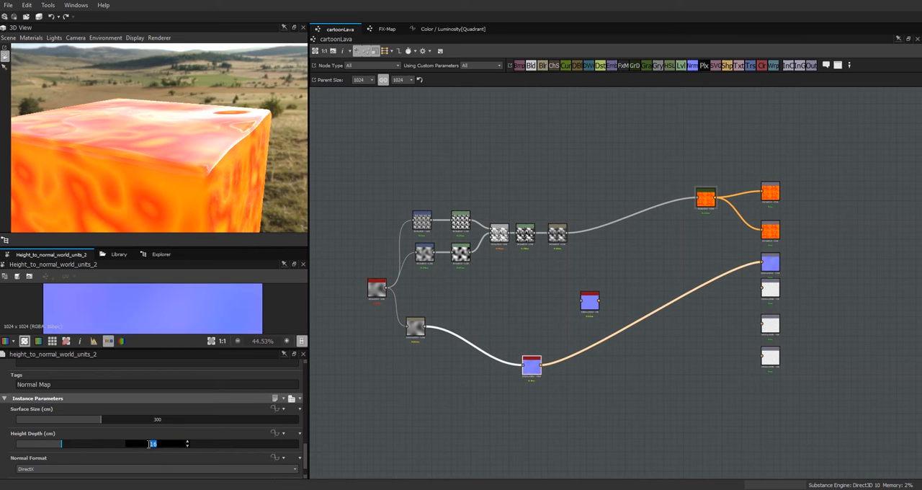
type("34.5")
key("Return")
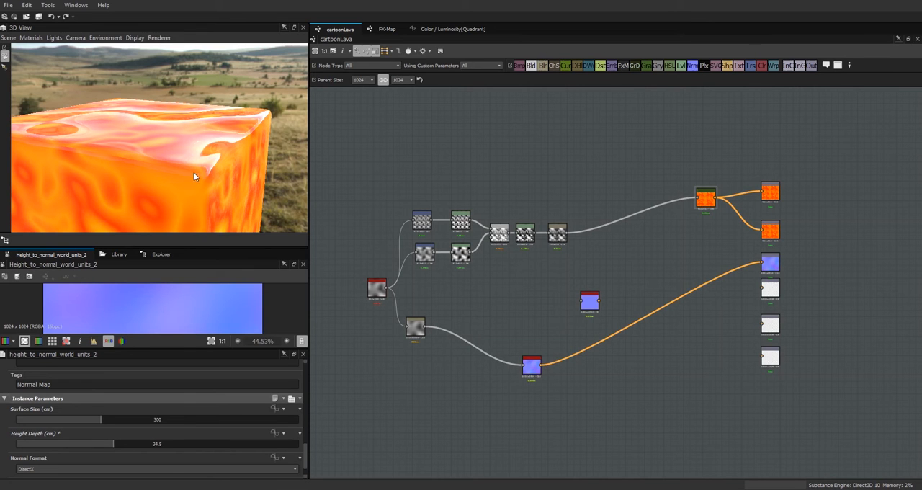
left_click_drag(533, 369, 520, 379)
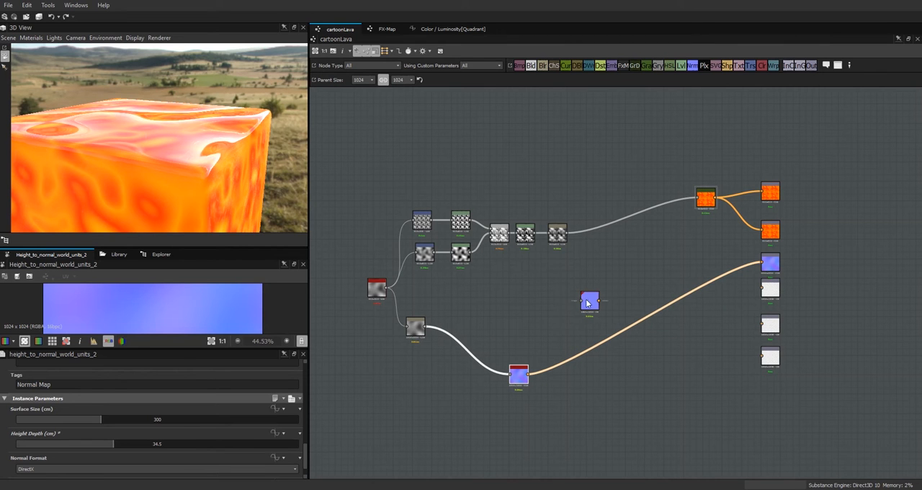
Step: Place the new Height to Normal World Units node above the existing one and feed it from the colour chain's Blur
left_click_drag(589, 301, 532, 308)
mouse_move(173, 173)
left_mouse_down()
mouse_move(235, 168)
mouse_move(174, 169)
left_mouse_up()
left_click_drag(528, 317, 538, 323)
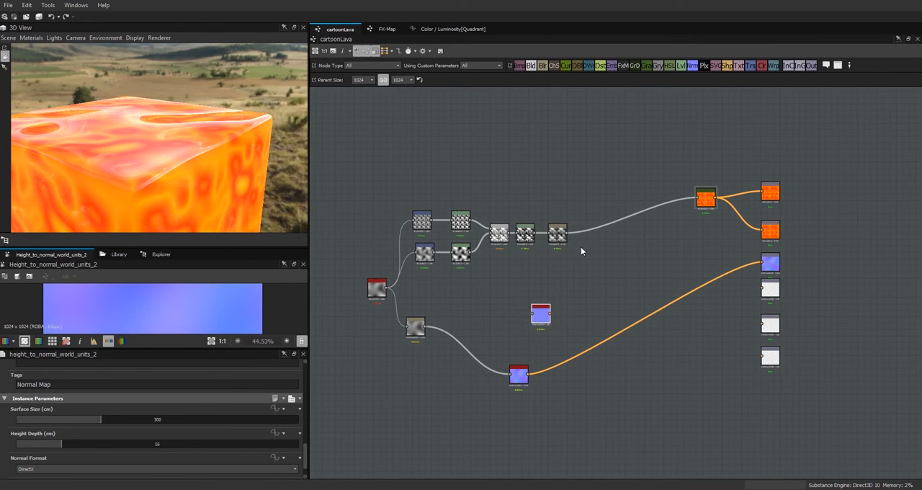
left_click_drag(569, 238, 542, 319)
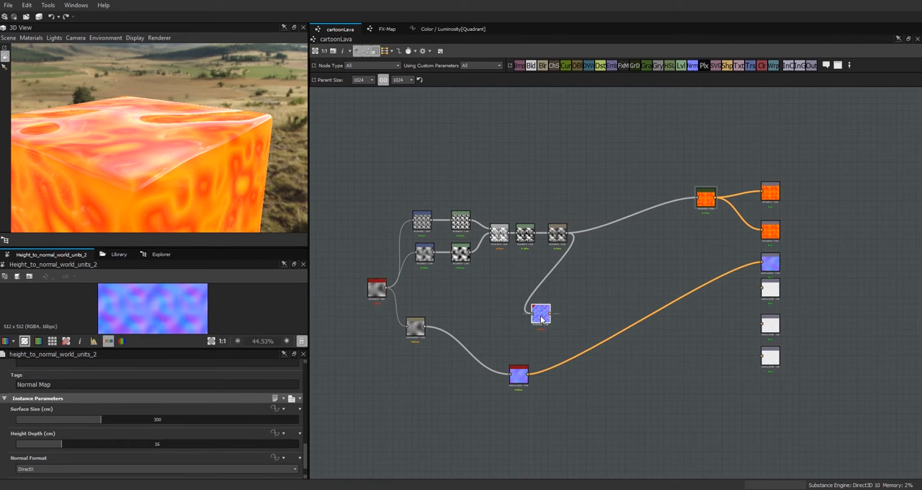
Step: Set the new Height to Normal World Units node's Height Depth to 32.75 cm and bring both normal nodes close together
double_click(158, 444)
type("32.75")
key("Return")
left_click_drag(517, 377, 541, 352)
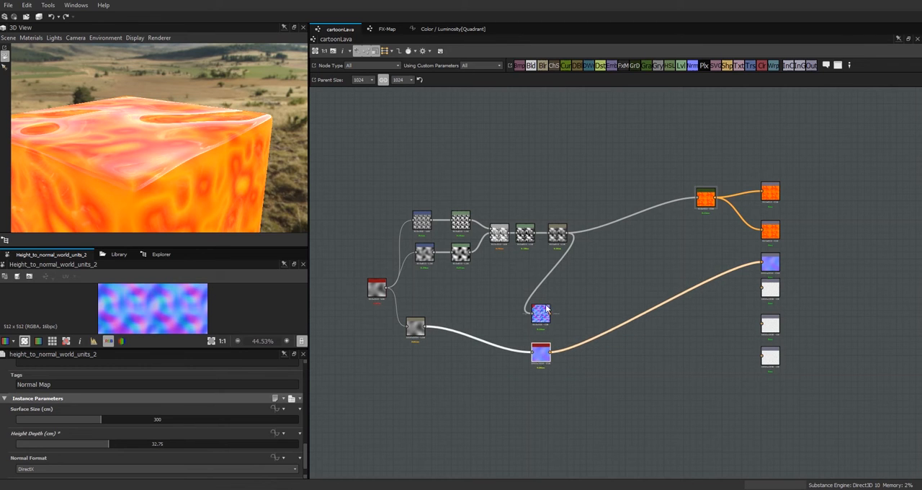
left_click_drag(541, 314, 542, 317)
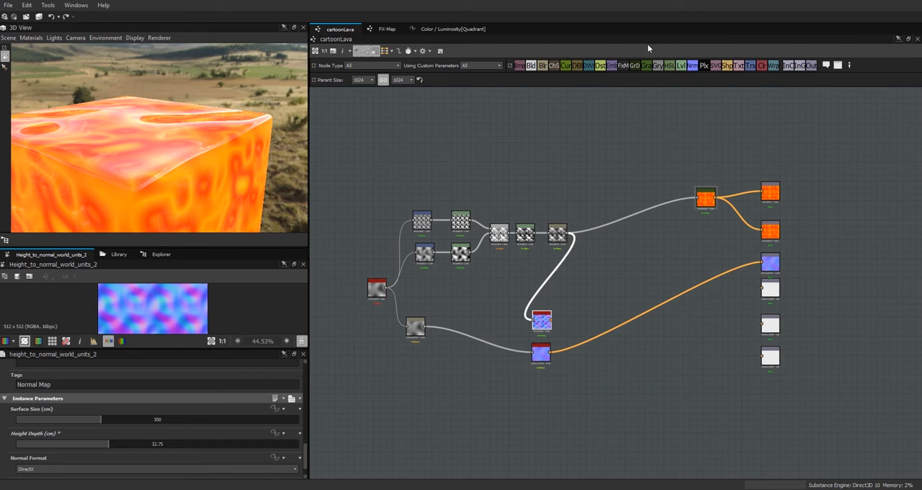
Step: Add a Blur with Intensity 2.3 after the upper normal node, and feed it and the lower normal into a new Blend node
left_click_drag(593, 313, 572, 321)
left_click_drag(157, 473, 49, 473)
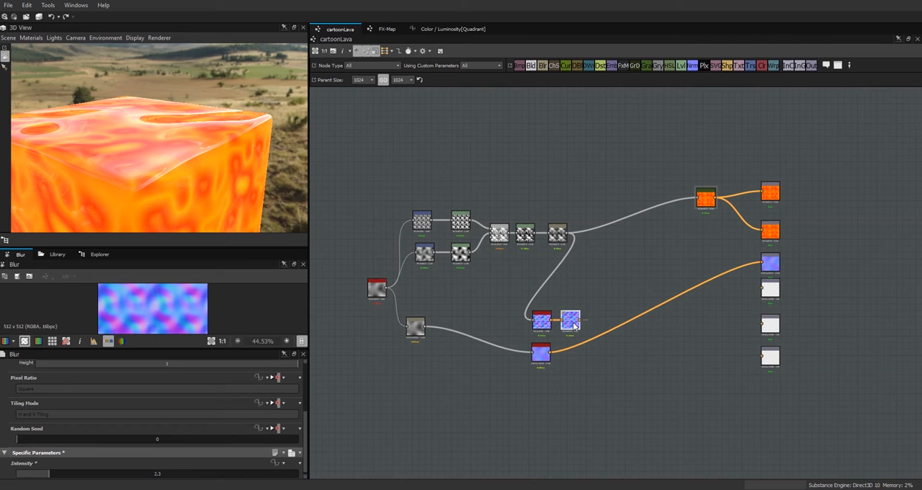
left_click_drag(531, 65, 647, 366)
left_click_drag(580, 321, 639, 361)
left_click_drag(551, 352, 625, 336)
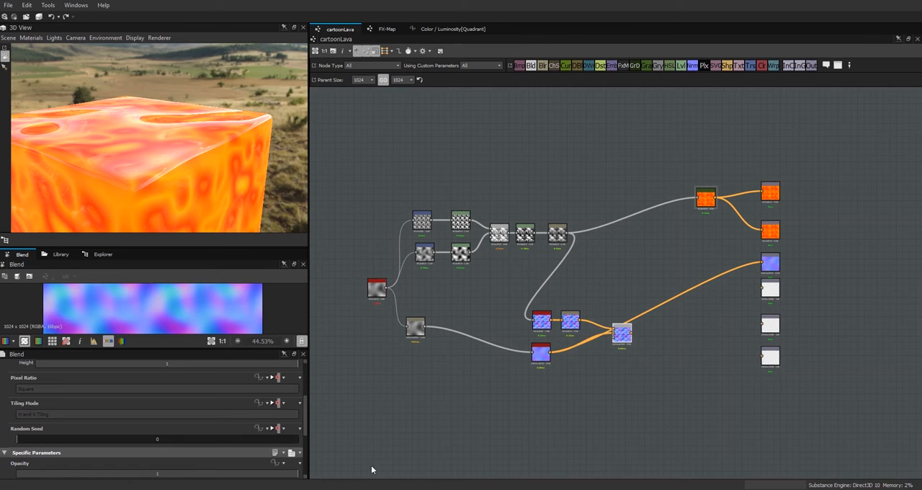
Step: Set the Blend node's Blending Mode to Overlay and let it drive the Normal output
left_click_drag(305, 424, 306, 455)
left_click(266, 414)
left_click(160, 489)
left_click_drag(621, 337, 607, 341)
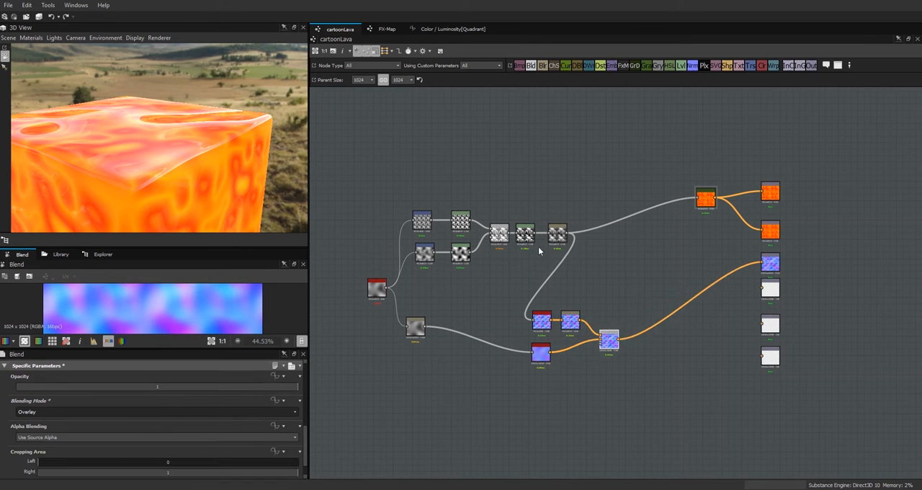
Step: Sweep the Perlin Noise node's Disorder across its range to examine the lava motion on the cube and in the combined normal
left_click_drag(212, 180, 189, 131)
left_click(376, 288)
left_click_drag(305, 417, 309, 477)
left_click_drag(17, 444, 187, 445)
left_click_drag(179, 174, 179, 186)
left_click_drag(188, 444, 107, 443)
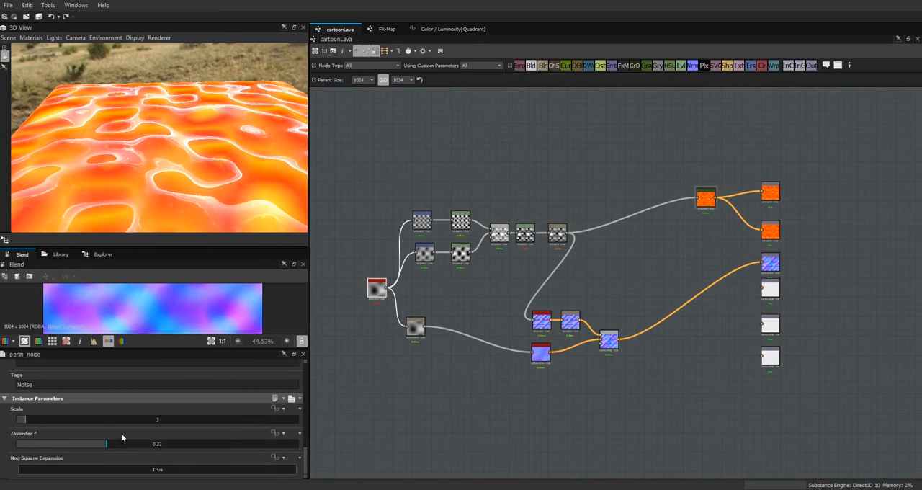
left_click_drag(187, 247, 188, 114)
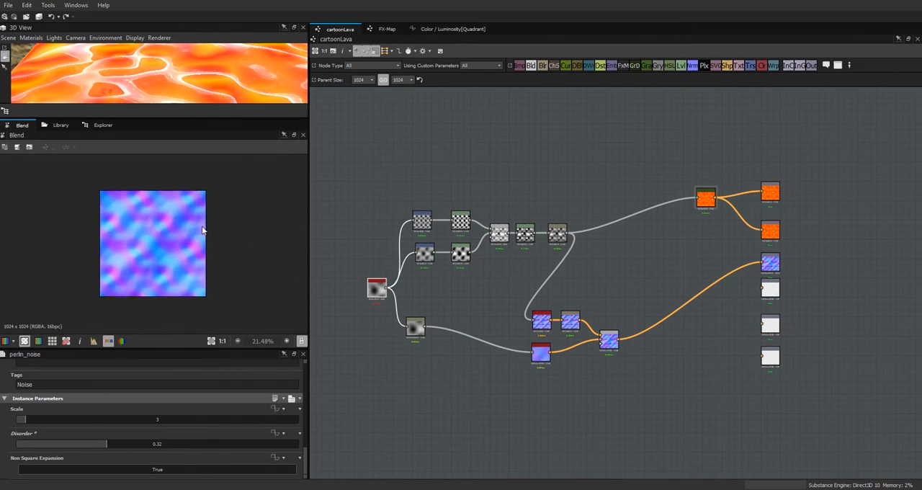
left_click_drag(93, 445, 292, 444)
left_click_drag(212, 445, 33, 445)
left_click_drag(43, 443, 306, 446)
left_click_drag(214, 118, 213, 298)
scroll(209, 185, "down", 2)
Step: Group both normal nodes, their Blur and the Blend in a frame titled "normal" and move it clear of the colour chain
left_click_drag(544, 357, 543, 354)
left_click_drag(606, 346, 600, 348)
left_click_drag(632, 374, 530, 317)
right_click(605, 348)
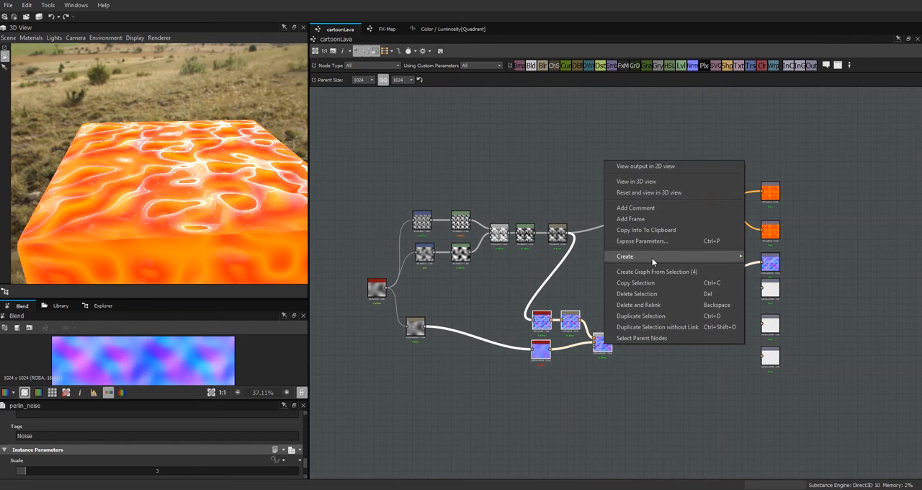
left_click(627, 216)
scroll(306, 450, "up", 2)
scroll(307, 451, "up", 3)
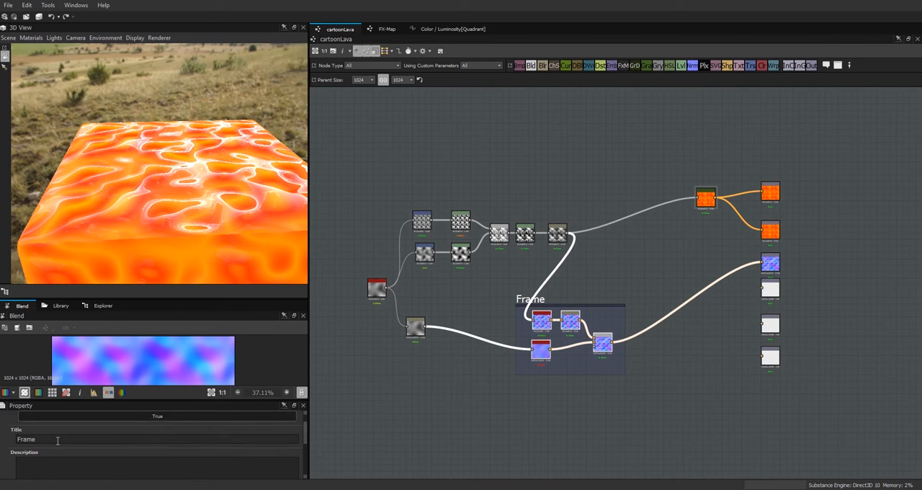
left_click(687, 370)
left_click_drag(550, 305, 629, 367)
Step: Group the Transformation, Levels, Blend and Blur nodes of the colour chain in a frame titled "magma"
left_click_drag(415, 329, 408, 316)
left_click_drag(395, 204, 576, 268)
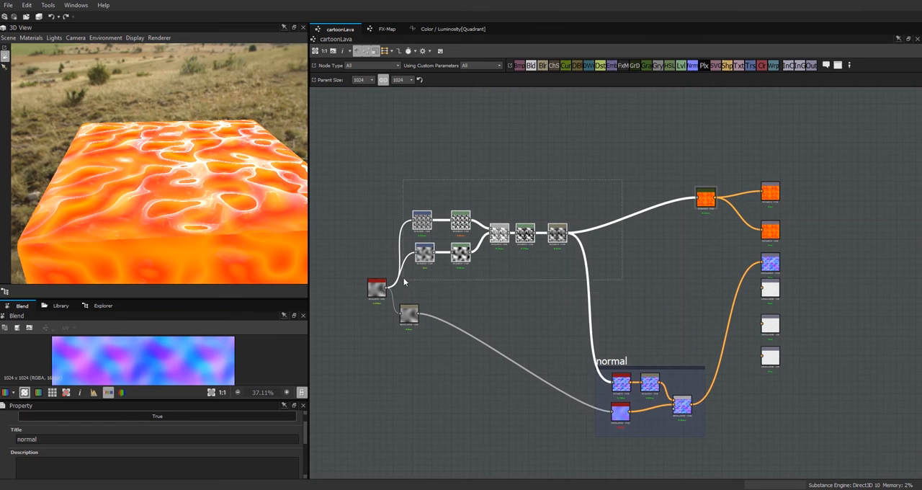
right_click(551, 229)
left_click(580, 291)
double_click(83, 436)
type("or")
key("BackSpace")
key("BackSpace")
type("magma")
left_click(410, 242)
Step: Reposition Perlin Noise and its Blur together and group them in a frame titled "waves"
left_click_drag(377, 287, 345, 229)
left_click_drag(407, 311, 370, 254)
left_click_drag(326, 211, 402, 350)
key("ctrl+f")
type("waves")
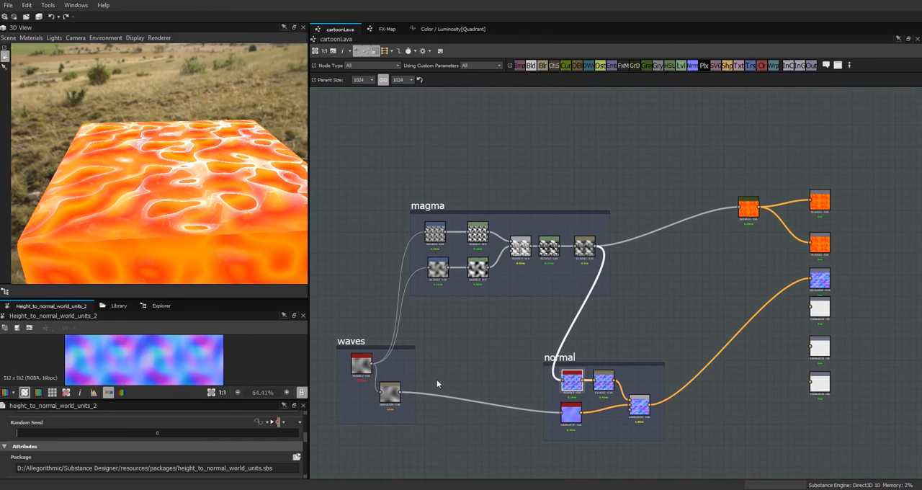
middle_click_drag(448, 384, 476, 446)
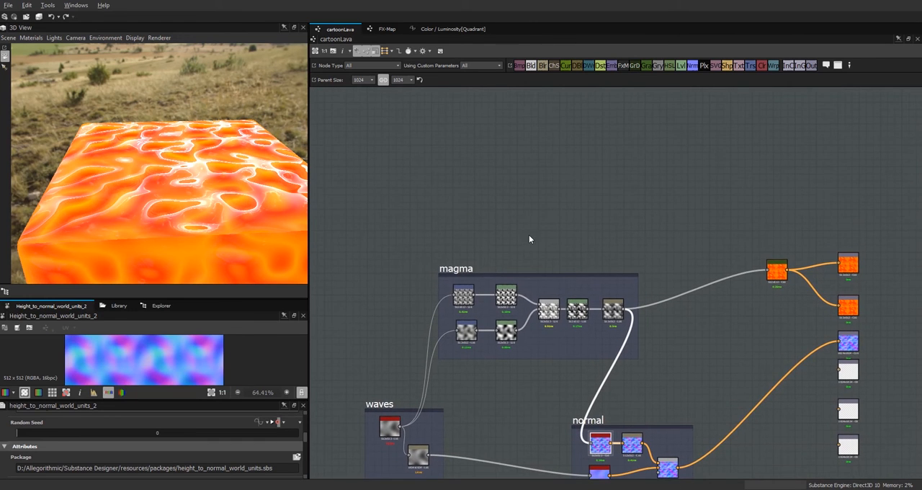
Step: Search the library for "shape" and add a Shape node in the empty area above the magma frame
middle_click_drag(530, 235, 539, 255)
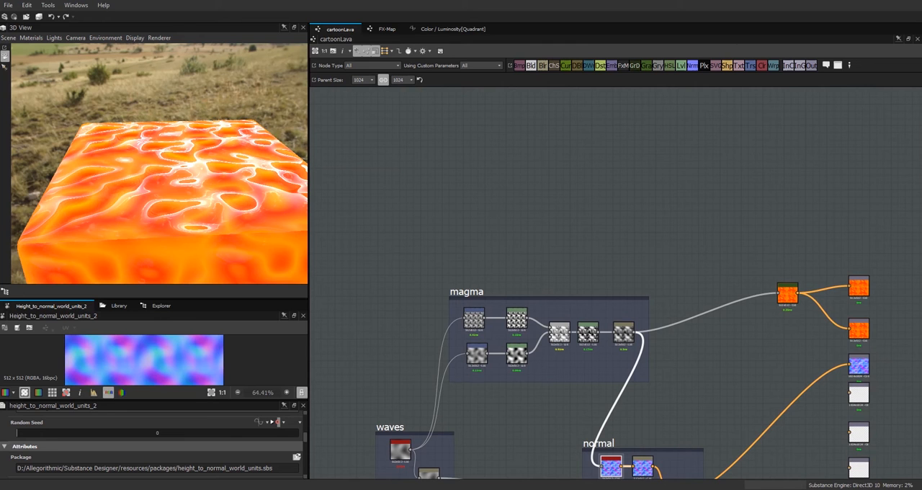
middle_click_drag(588, 190, 695, 239)
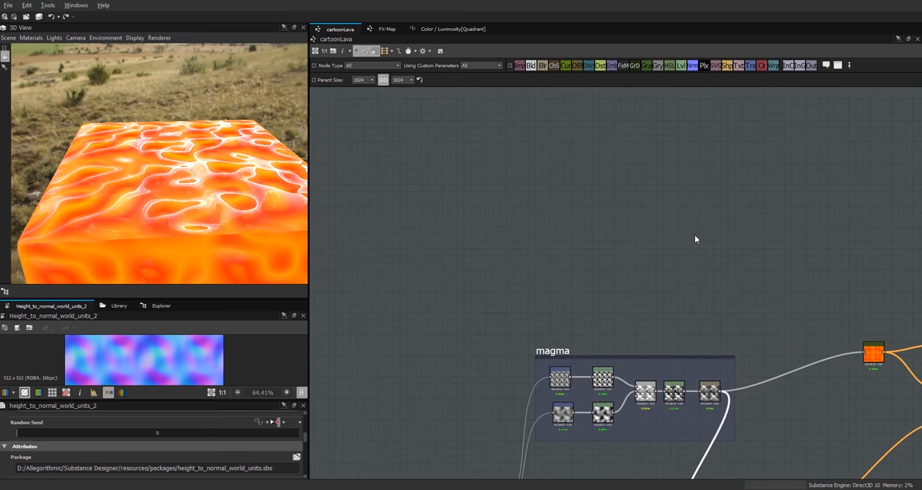
left_click(120, 306)
left_click_drag(141, 329, 86, 332)
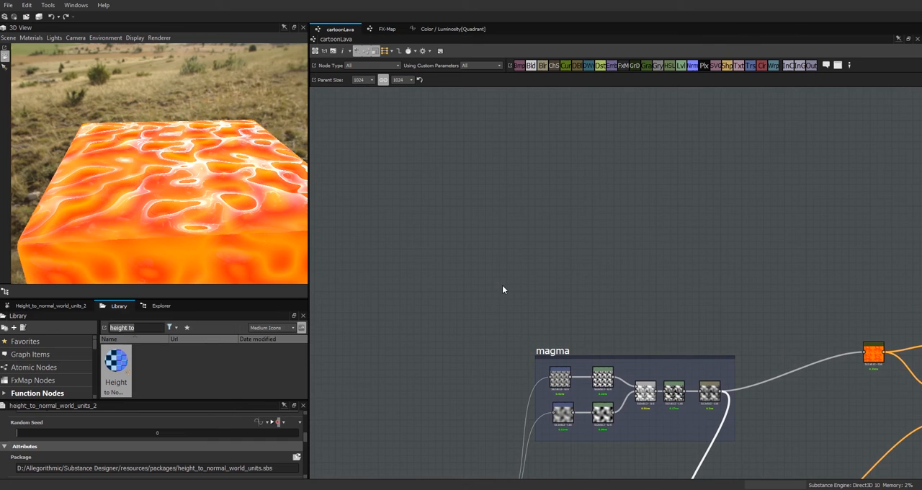
type("shape")
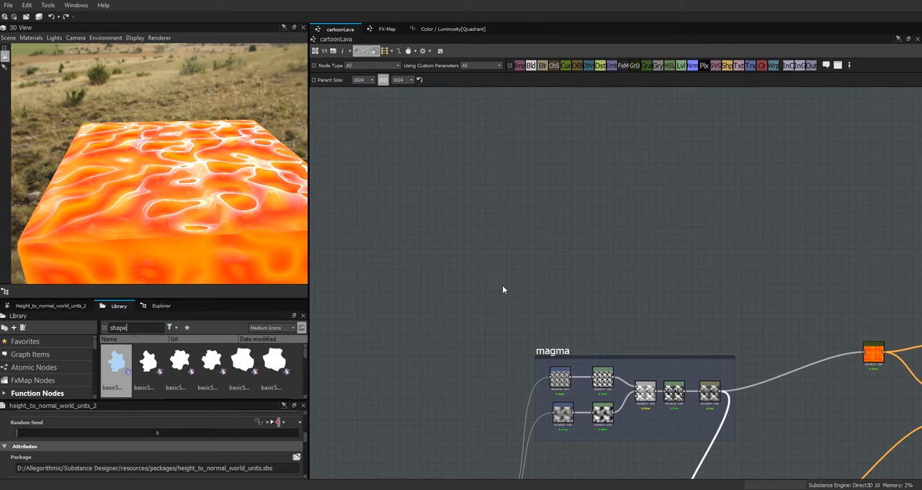
left_click_drag(305, 356, 303, 375)
left_click(145, 376)
left_click_drag(145, 376, 384, 241)
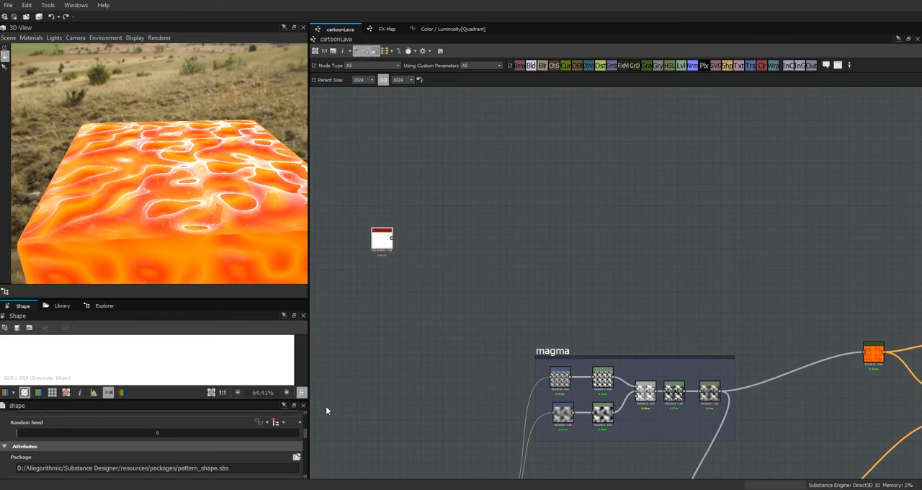
Step: Set the Shape node's Pattern to Bell and Scale to 0.87, and shift the node slightly
scroll(306, 447, "down", 4)
scroll(307, 450, "down", 2)
left_click(294, 437)
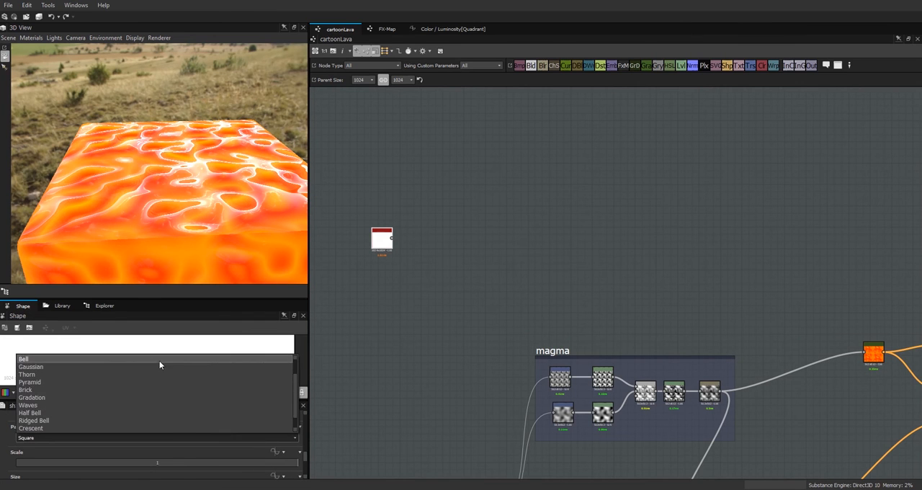
left_click(164, 359)
double_click(159, 462)
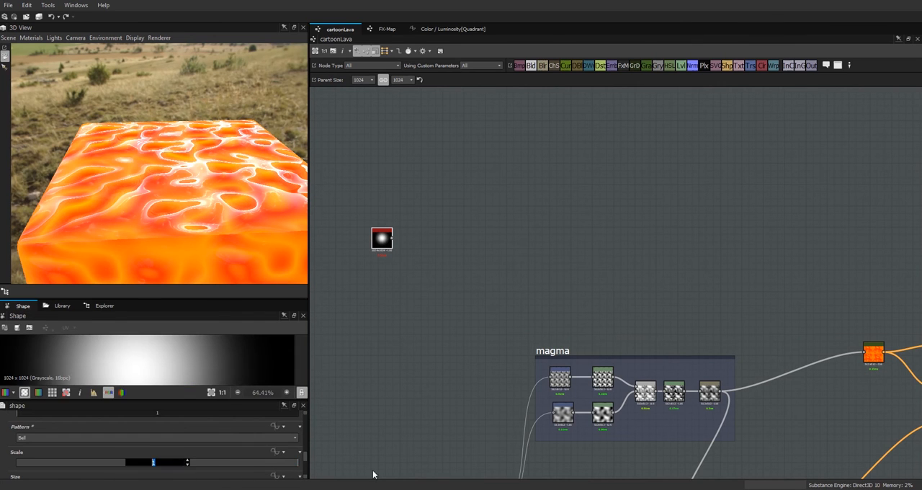
type(".87")
key("Return")
left_click_drag(382, 237, 362, 209)
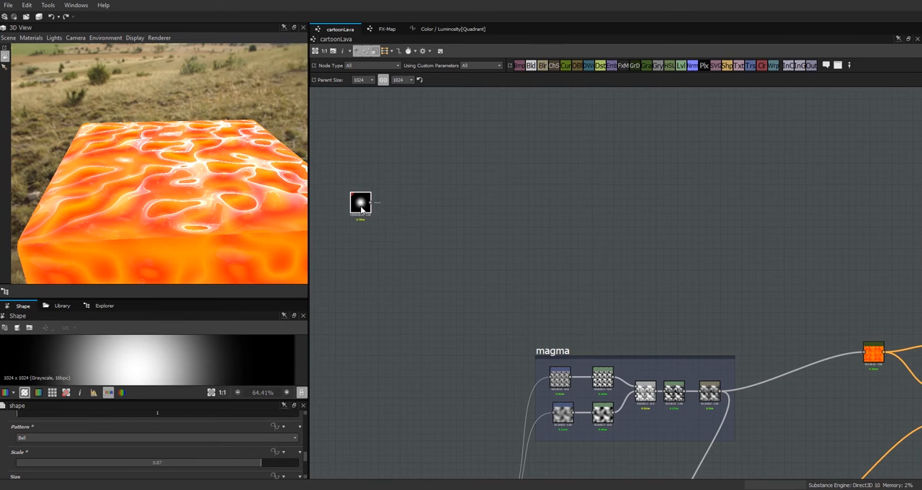
Step: Add a Levels node beside the Shape node and connect the Shape's output to it
scroll(384, 220, "down", 1)
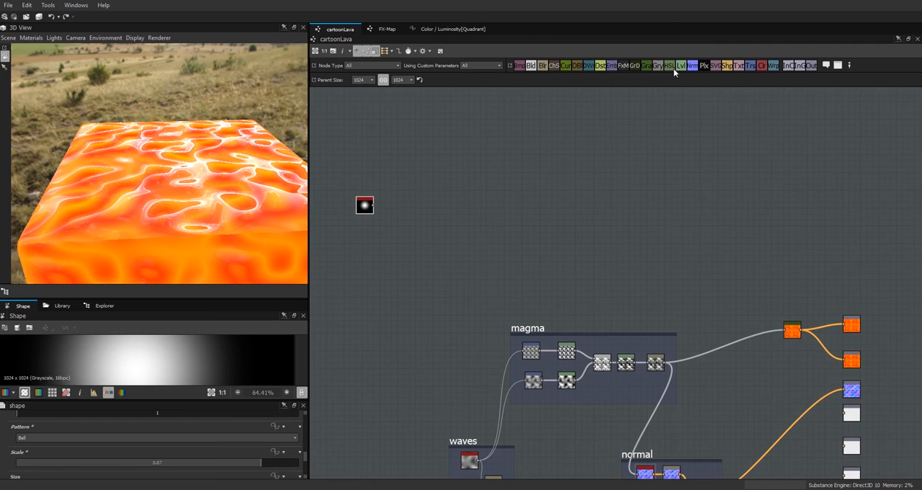
left_click_drag(413, 211, 417, 207)
scroll(384, 217, "up", 2)
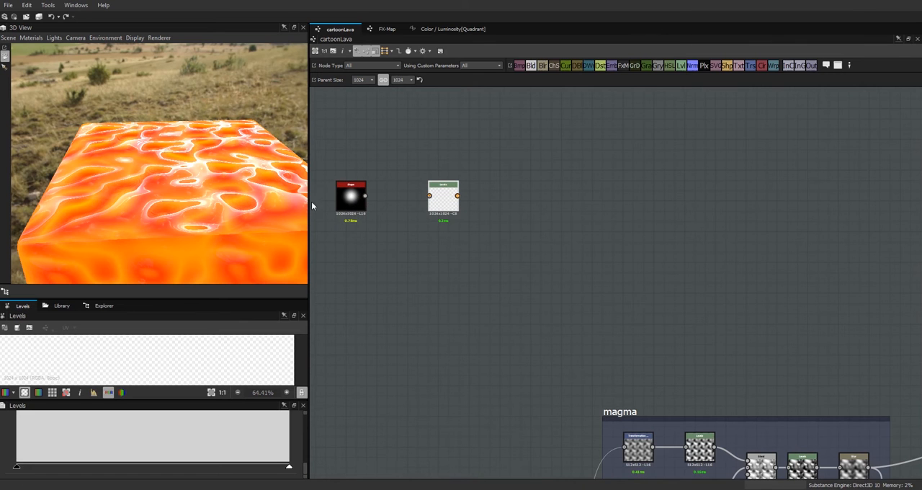
left_click_drag(224, 236, 224, 254)
left_click_drag(367, 196, 434, 202)
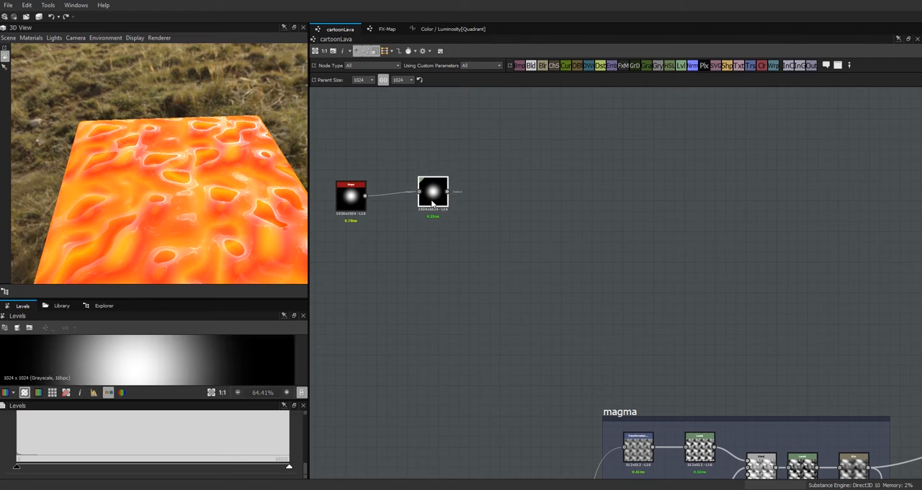
left_click_drag(432, 198, 417, 202)
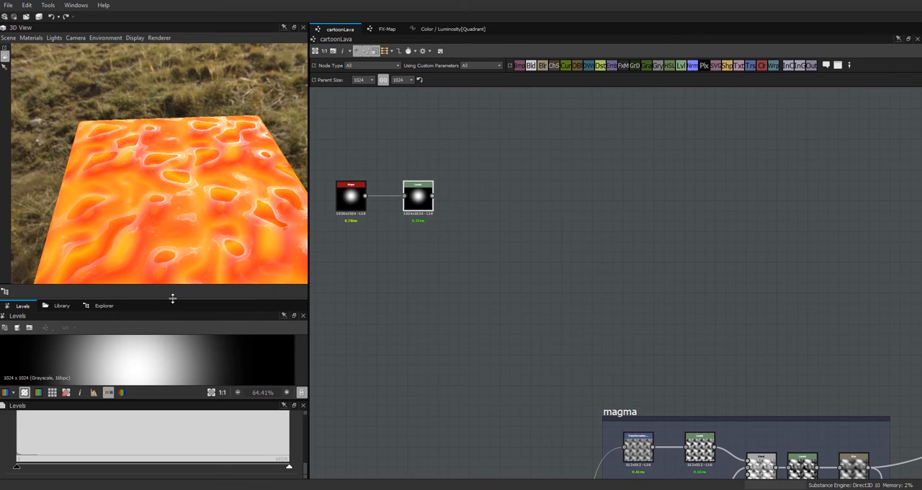
Step: Tighten the Levels node's black, mid and white input points to turn the soft bell into a bright, sharply edged sphere
left_click_drag(172, 296, 179, 186)
left_click_drag(306, 469, 249, 441)
left_click_drag(135, 439, 122, 439)
left_click_drag(250, 438, 244, 439)
left_click_drag(19, 439, 48, 440)
scroll(172, 353, "down", 3)
left_click_drag(138, 438, 110, 457)
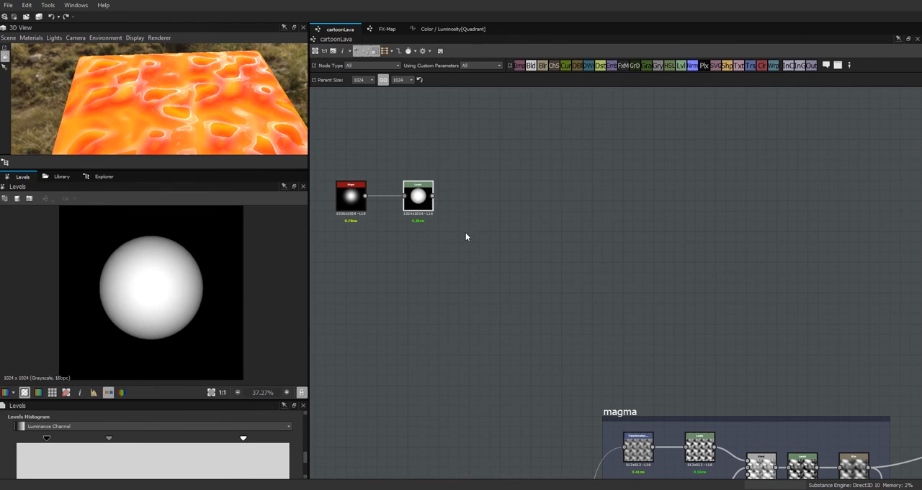
Step: Add a Warp node after the Levels node and move Levels closer to the Shape
left_click_drag(418, 196, 406, 196)
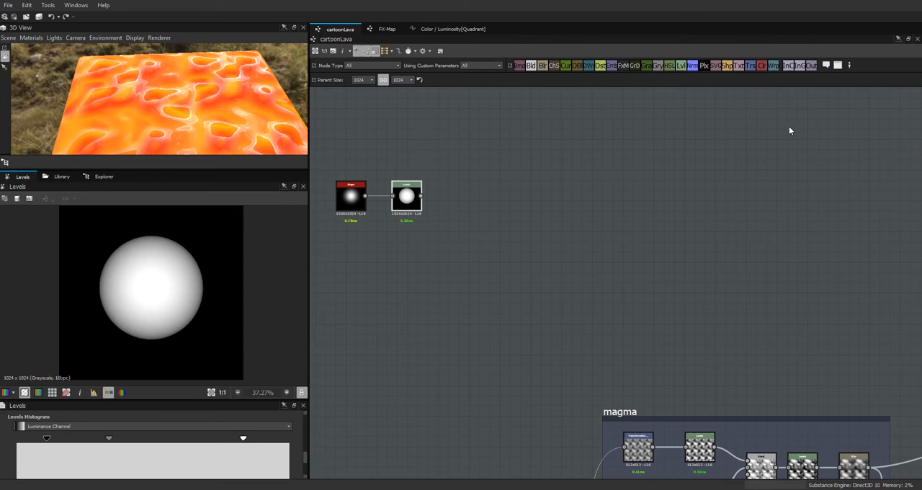
left_click_drag(768, 85, 494, 196)
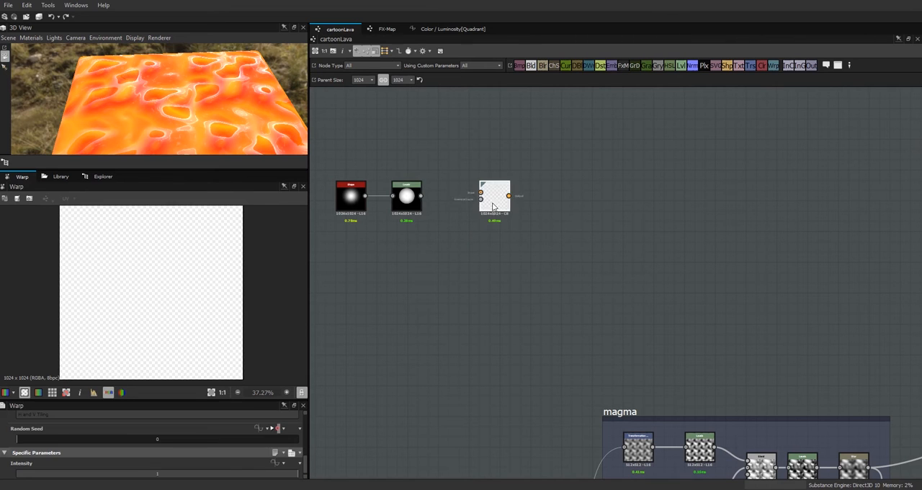
mouse_move(406, 196)
left_mouse_down()
mouse_move(421, 190)
mouse_move(411, 195)
left_mouse_up()
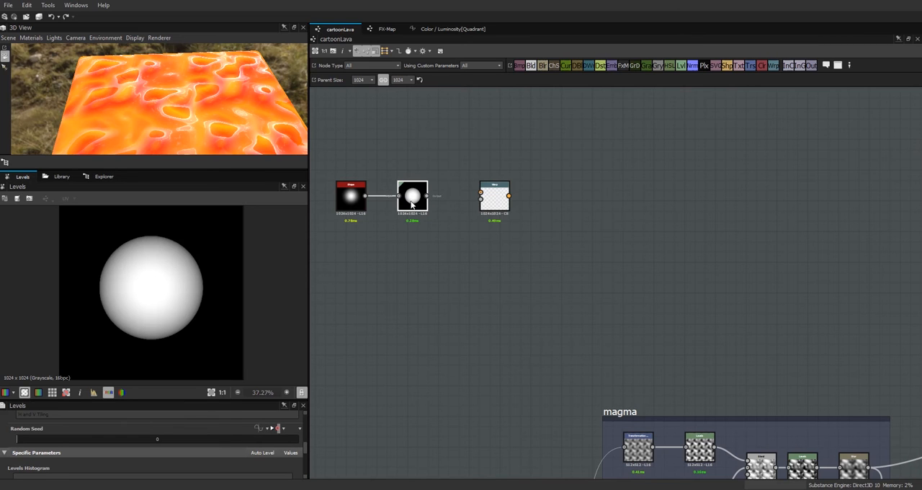
left_click_drag(413, 202, 404, 202)
Step: Move the Shape, Levels and Warp nodes together to just above the magma frame
middle_click_drag(543, 301, 587, 228)
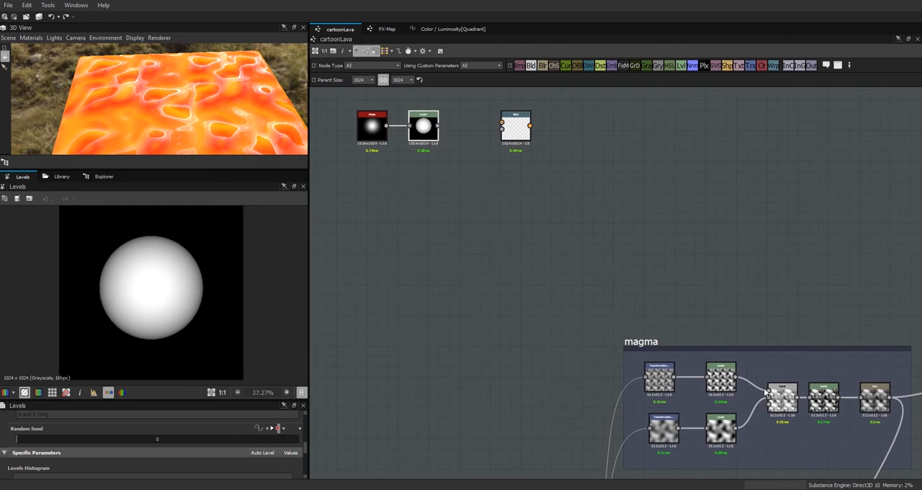
scroll(520, 322, "down", 3)
left_click_drag(552, 181, 406, 237)
left_click_drag(522, 208, 657, 277)
scroll(657, 281, "up", 2)
left_click(590, 310)
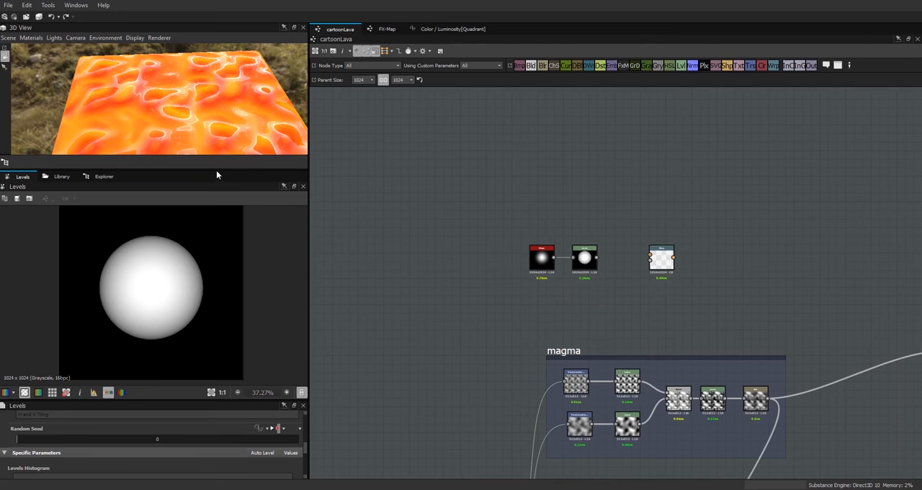
Step: Check the lava surface in the 3D preview and shift the magma frame slightly away from the Shape chain
left_click_drag(217, 170, 217, 275)
left_click_drag(203, 190, 191, 90)
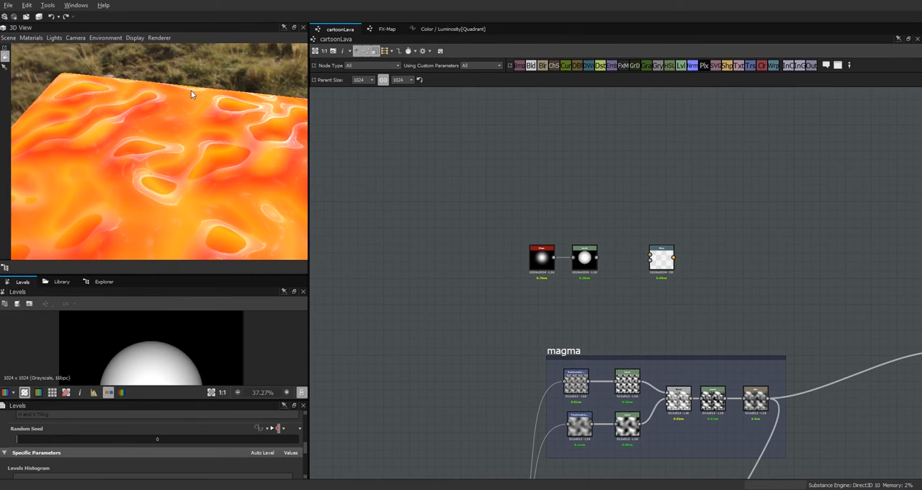
mouse_move(228, 191)
left_mouse_down()
mouse_move(195, 206)
mouse_move(169, 240)
mouse_move(228, 222)
mouse_move(239, 188)
mouse_move(152, 112)
mouse_move(378, 288)
mouse_move(226, 192)
mouse_move(233, 210)
mouse_move(224, 214)
mouse_move(235, 199)
left_mouse_up()
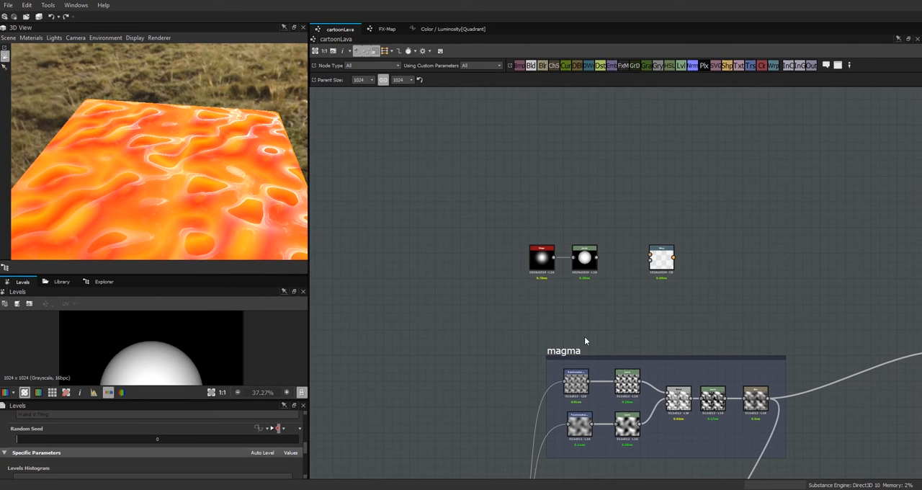
scroll(587, 325, "up", 2)
scroll(587, 319, "down", 1)
middle_click_drag(605, 297, 652, 190)
scroll(669, 274, "down", 1)
left_click_drag(628, 249, 667, 267)
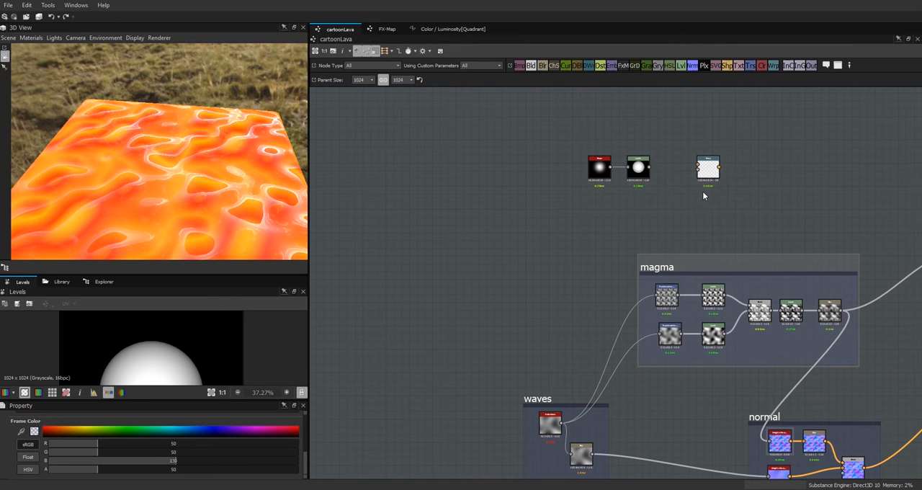
Step: Feed Levels into the Warp node's input and the magma frame's Blur into its intensity input, and preview the Warp
left_click_drag(708, 168, 692, 168)
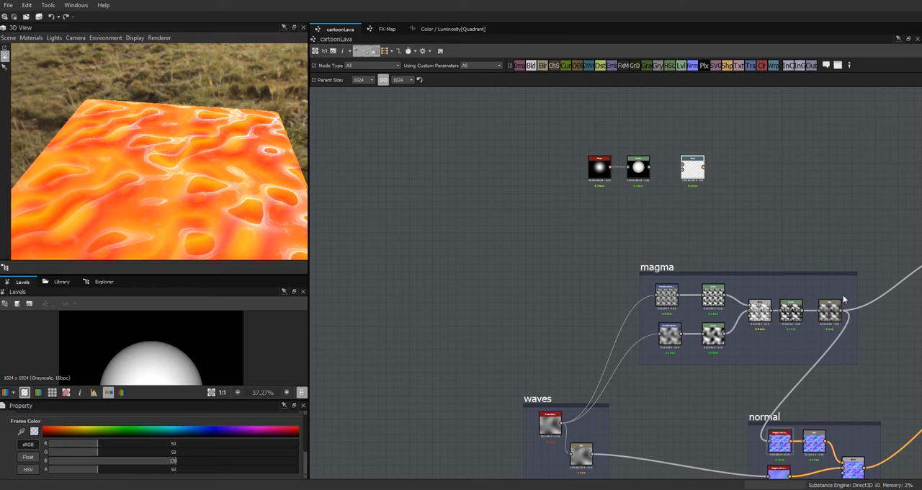
left_click_drag(841, 316, 692, 177)
left_click(641, 170)
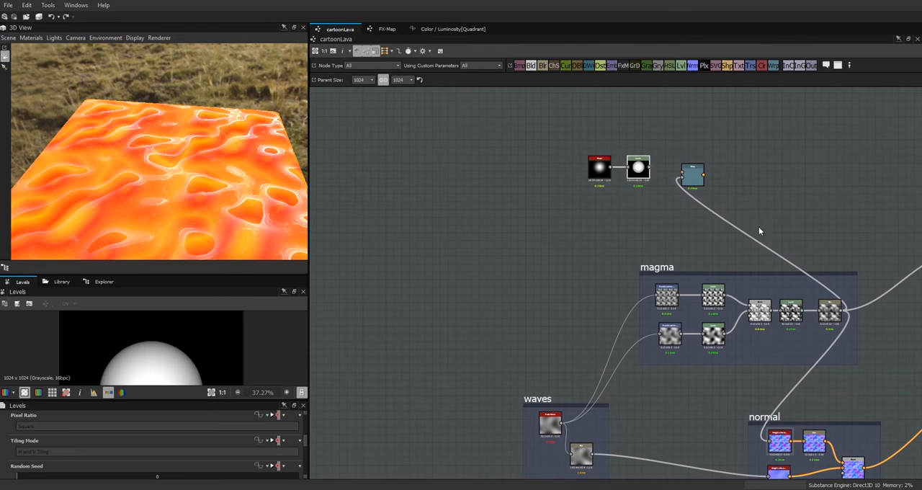
left_click_drag(688, 179, 685, 173)
double_click(685, 170)
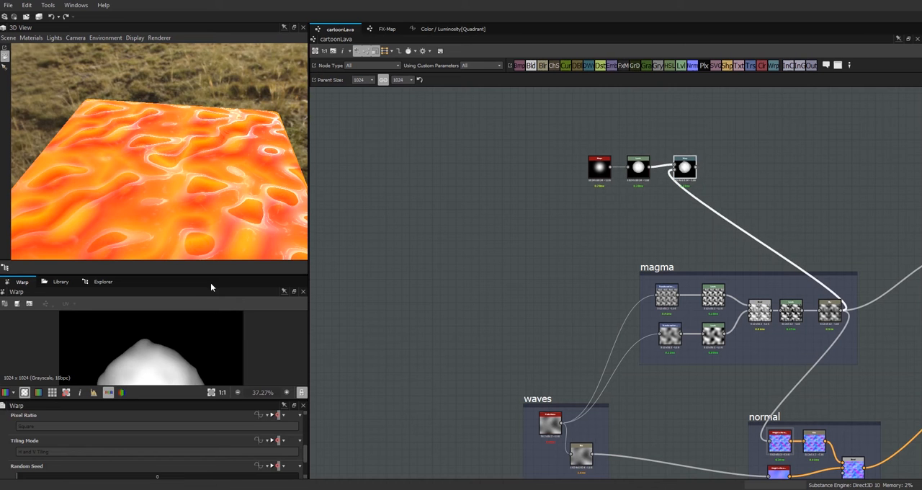
Step: Set the Warp node's intensity to 4.97 and enlarge the 2D preview to show the whole warped shape
left_click_drag(187, 264, 207, 173)
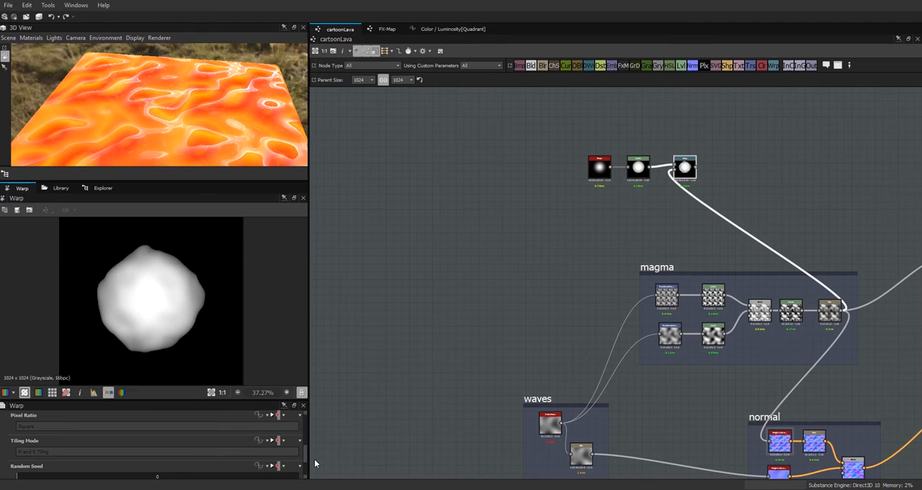
left_click_drag(304, 458, 307, 471)
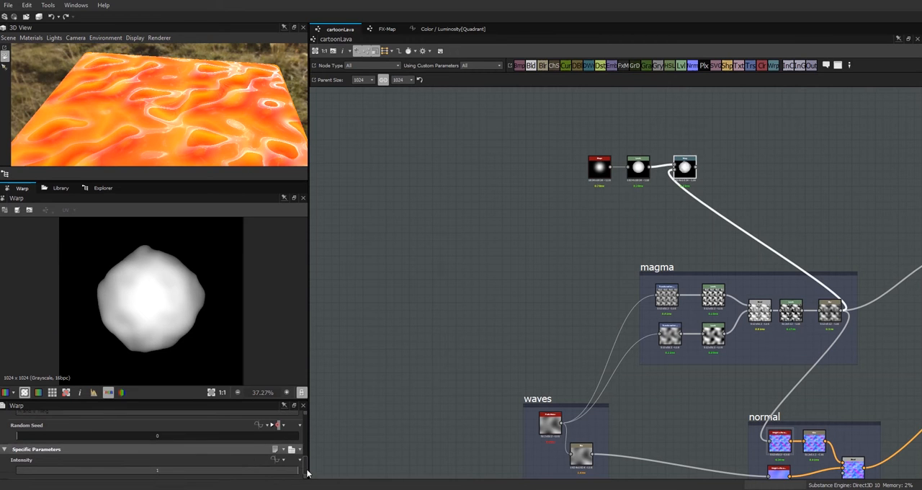
double_click(174, 474)
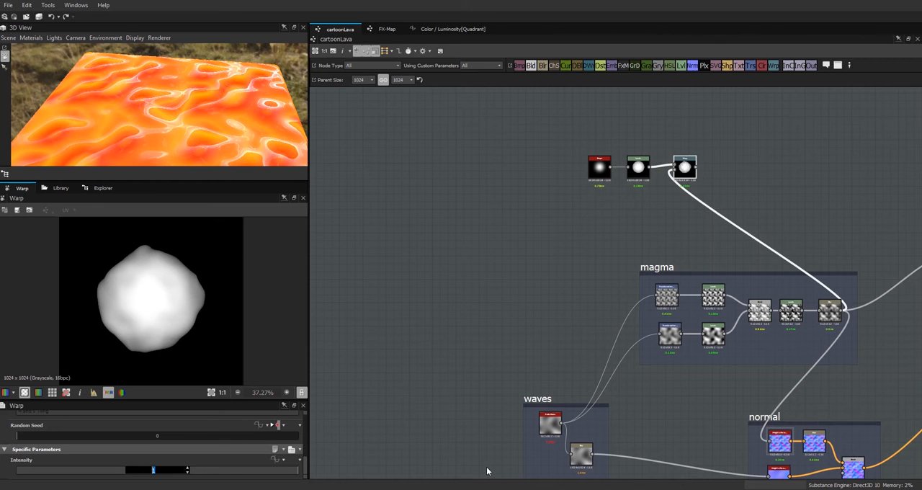
type("4.97")
key("Return")
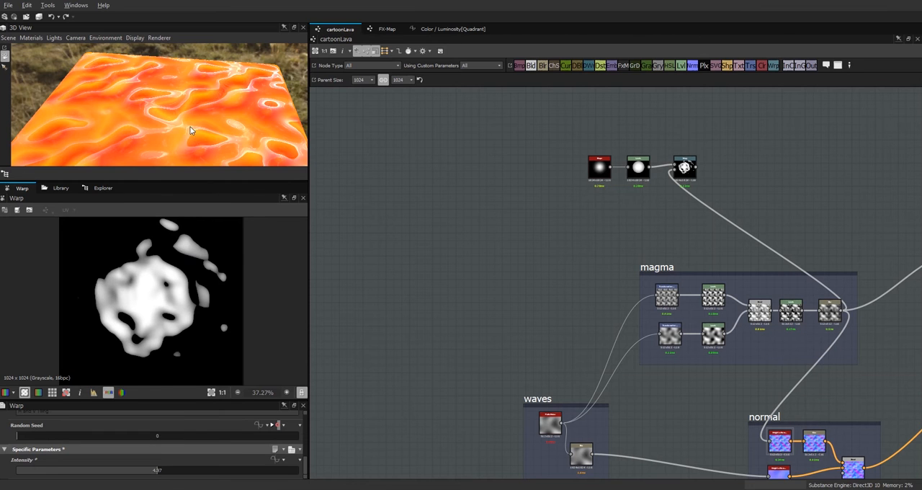
left_click_drag(187, 170, 187, 143)
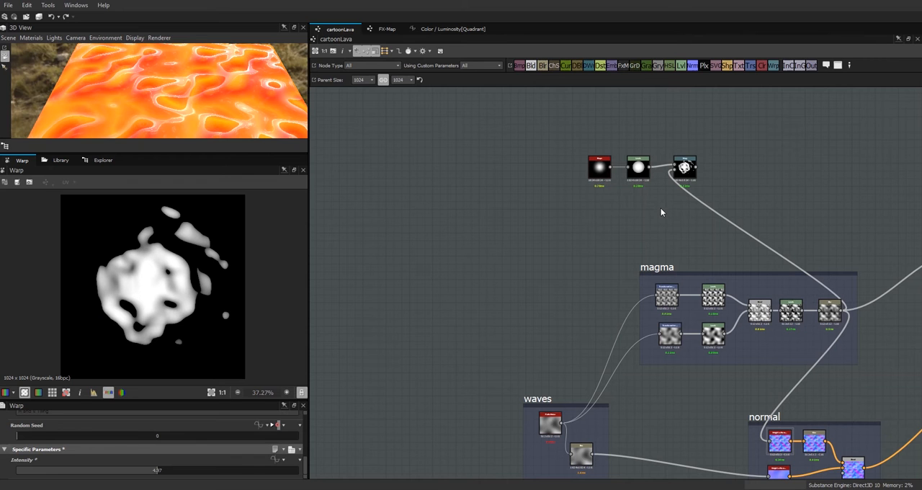
Step: Add two Transformation 2D nodes, one above the other beyond the Warp node, and feed the Warp output into both
middle_click_drag(661, 212, 532, 264)
left_click(533, 218)
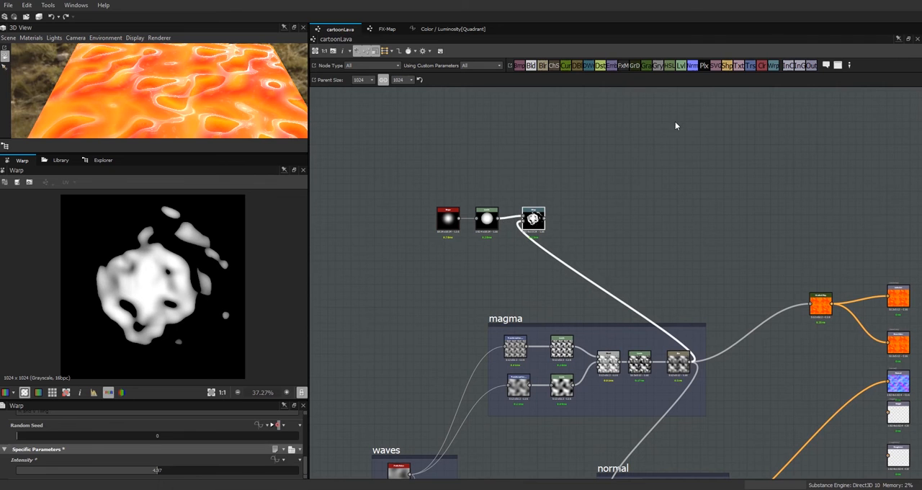
left_click_drag(750, 67, 608, 166)
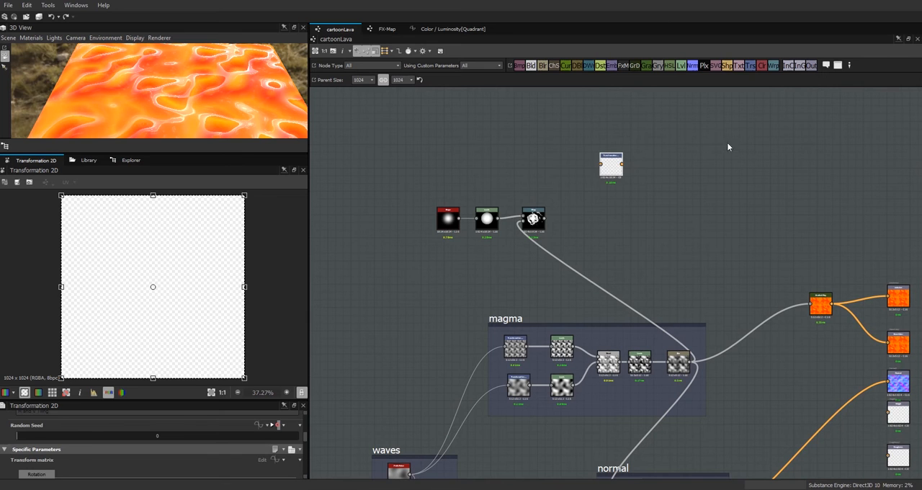
left_click_drag(613, 236, 613, 236)
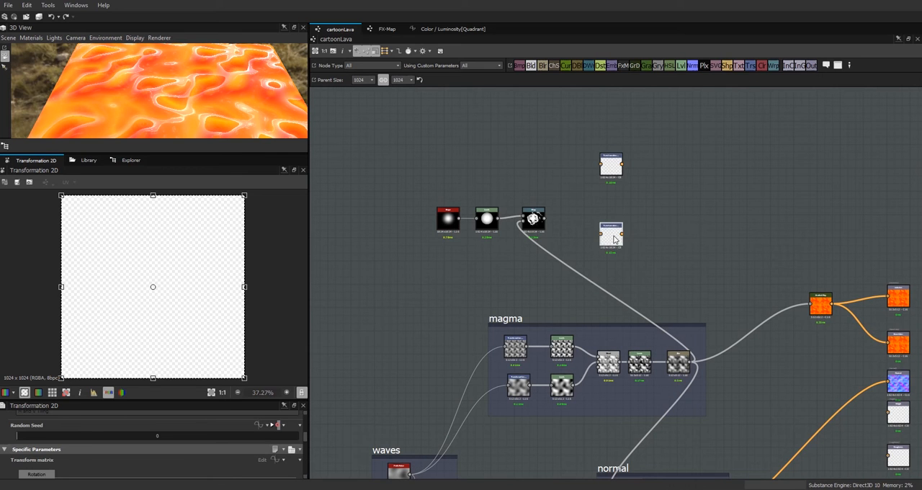
left_click_drag(574, 186, 600, 164)
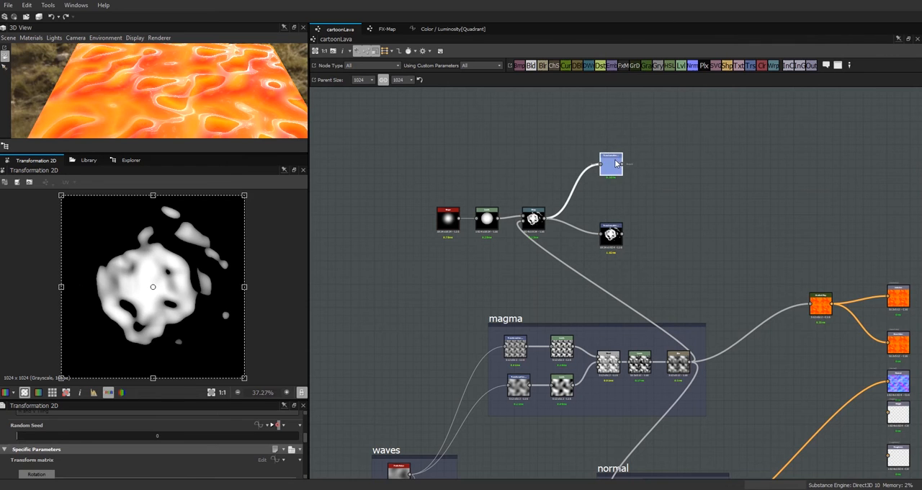
Step: Shrink the warped shape in the upper Transformation 2D node and move it towards the image's upper-left corner
left_click_drag(245, 196, 189, 249)
left_click_drag(158, 330, 177, 298)
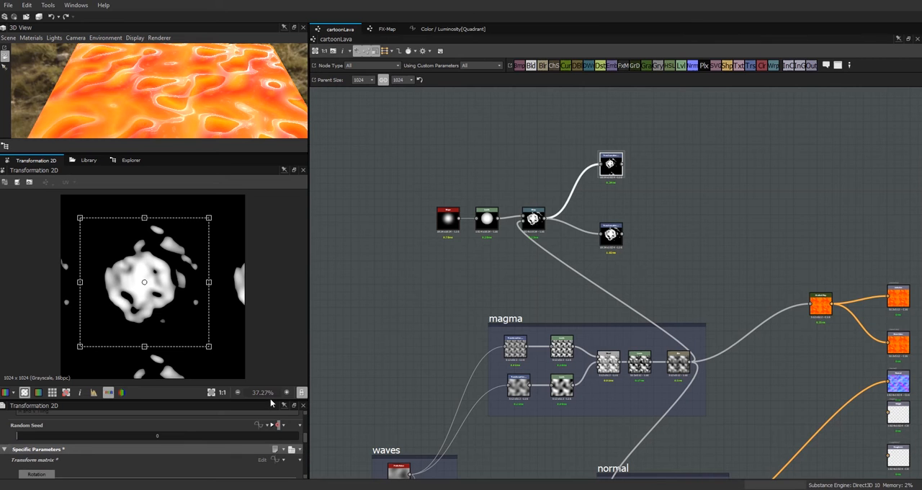
left_click_drag(169, 284, 147, 263)
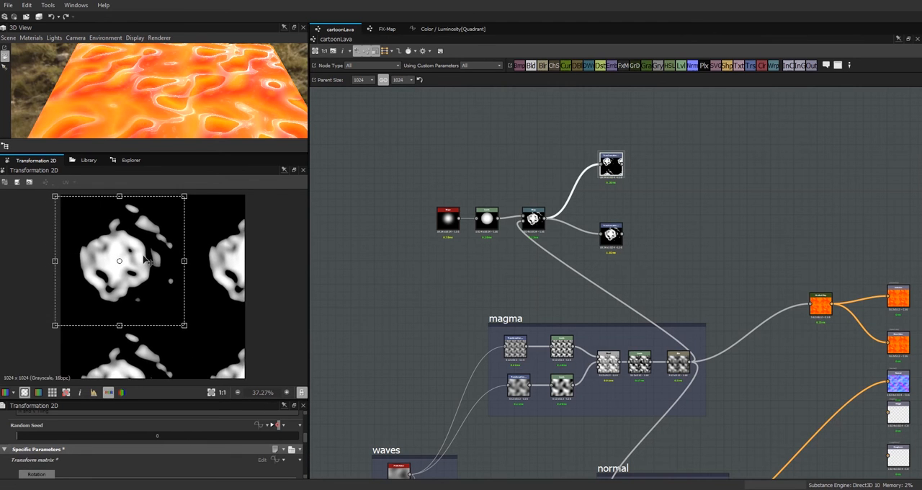
Step: Switch the upper Transformation 2D node's tiling mode inheritance to Absolute
left_click_drag(247, 402, 247, 325)
left_click_drag(306, 415, 314, 372)
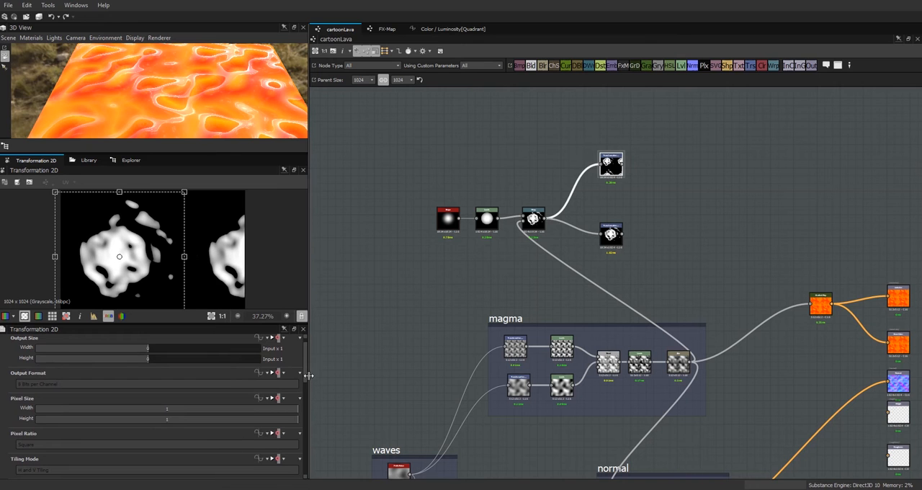
scroll(305, 386, "down", 4)
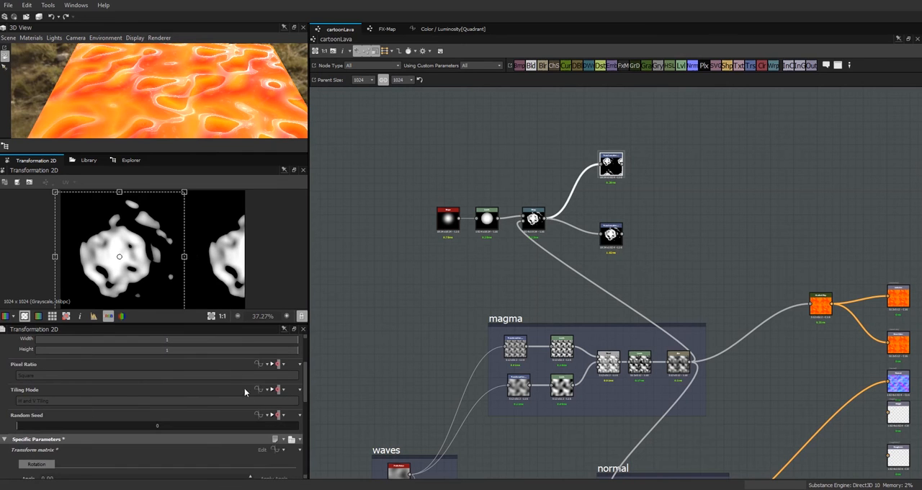
left_click(285, 391)
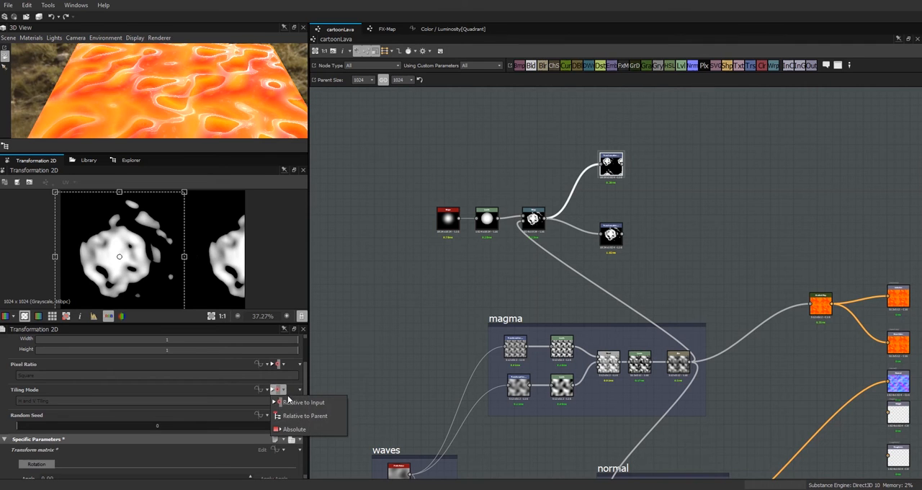
left_click(298, 432)
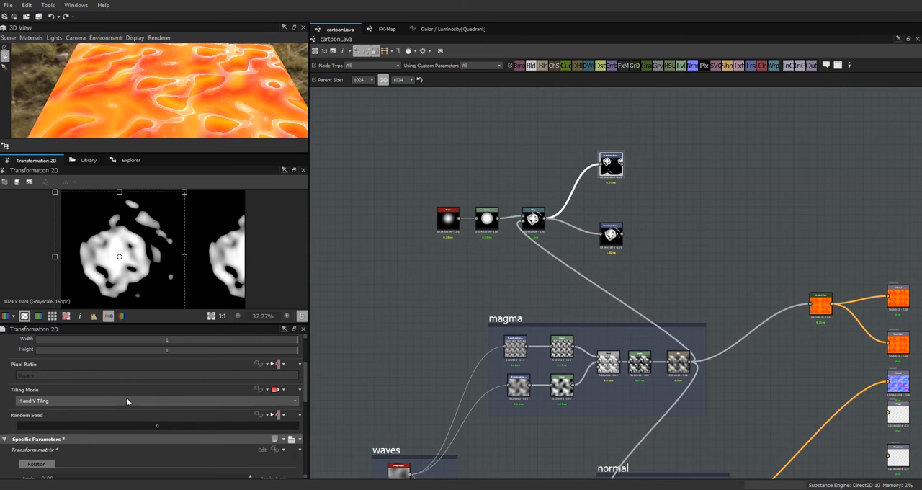
Step: Try the Relative to Input and Relative to Parent inheritance for the upper Transformation 2D node's tiling mode
left_click(282, 389)
left_click(296, 402)
left_click(282, 389)
left_click(295, 414)
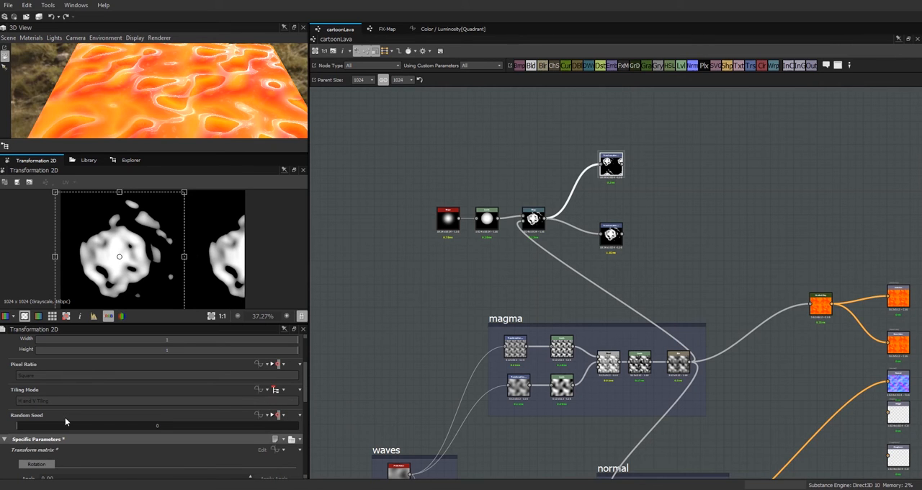
Step: Set the upper Transformation 2D node's tiling mode to Absolute inheritance with No Tiling
left_click(279, 389)
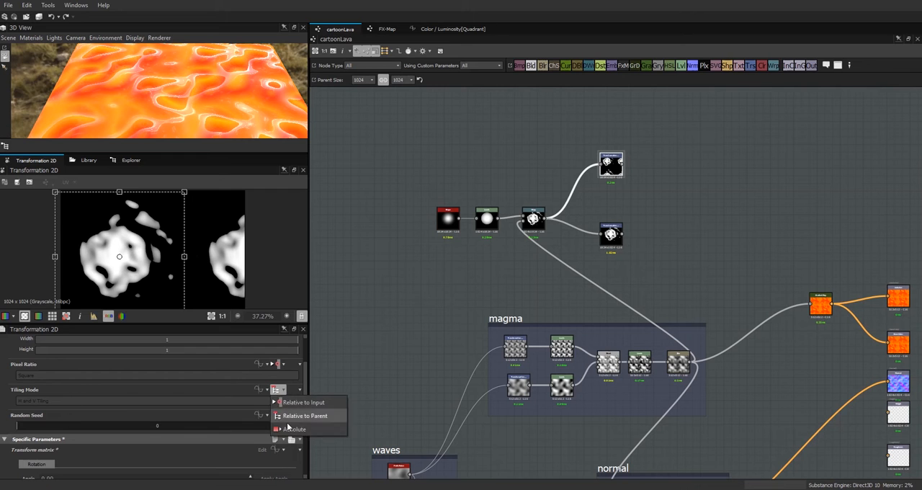
left_click(292, 429)
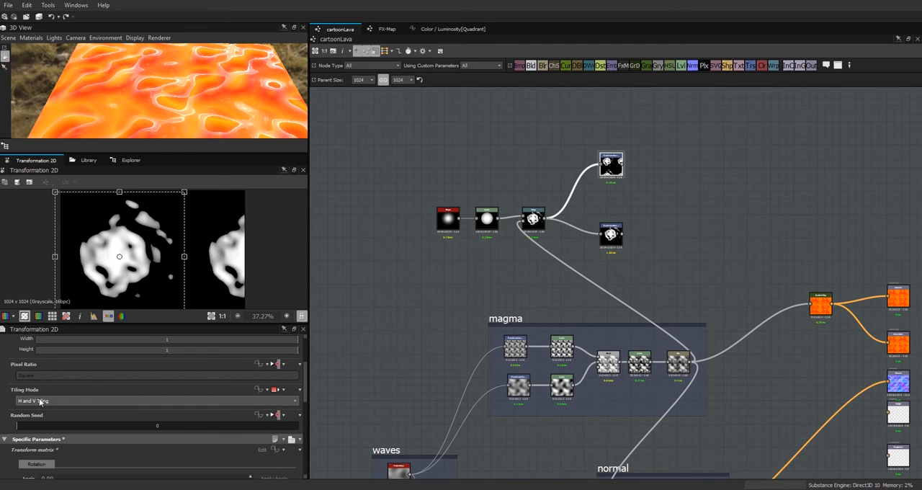
left_click(294, 401)
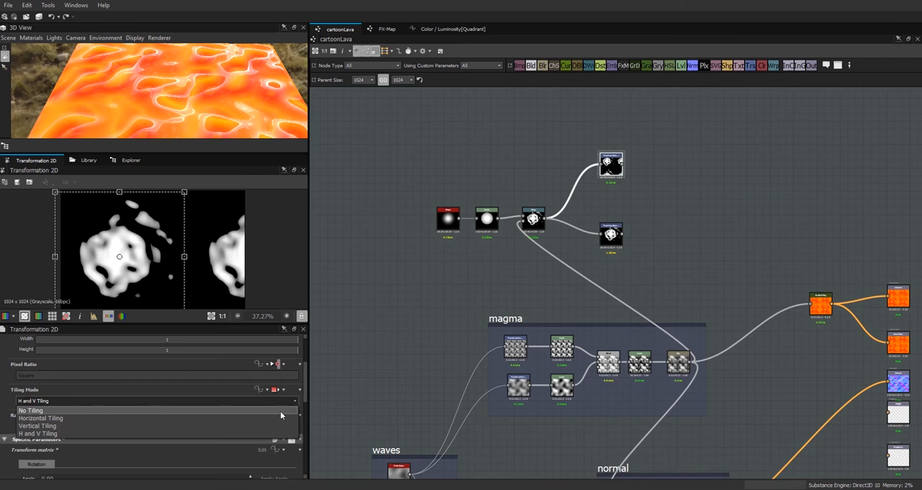
left_click(280, 410)
Step: Give the lower Transformation 2D node an Absolute tiling mode of No Tiling as well
left_click_drag(218, 324, 218, 392)
scroll(260, 285, "down", 2)
left_click(611, 232)
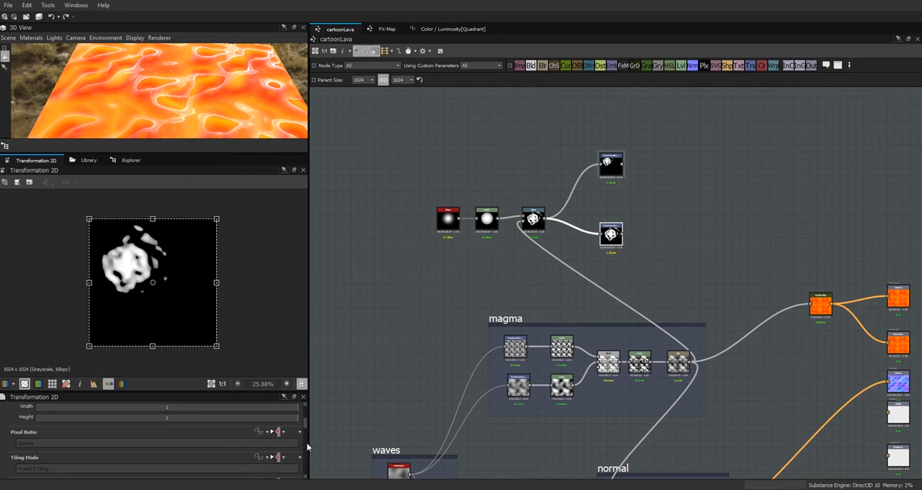
left_click(280, 456)
left_click(282, 451)
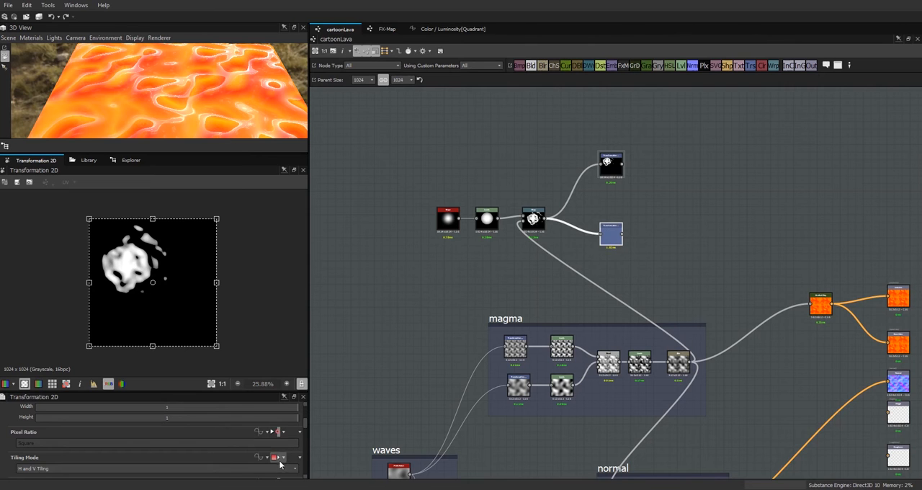
left_click(279, 468)
left_click(159, 434)
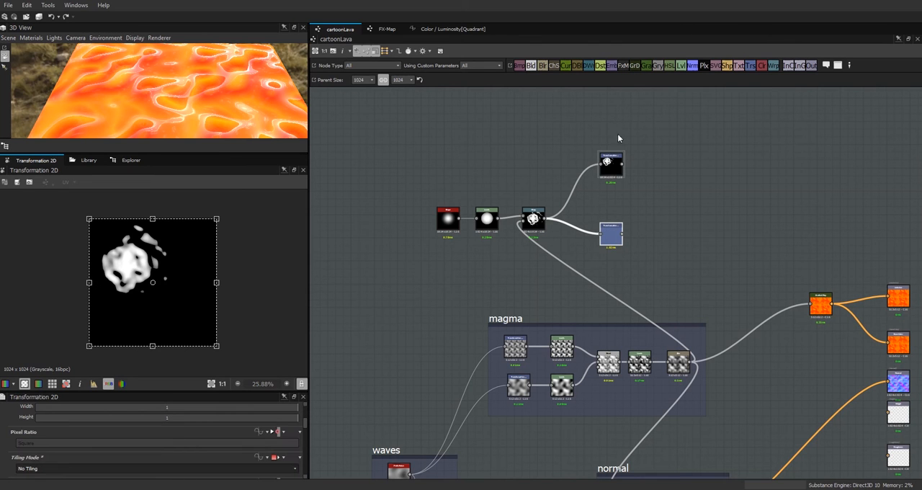
Step: Move the two Transformation 2D nodes closer together and combine them in a new Blend node set to Max (Lighten)
left_click_drag(606, 228, 608, 236)
left_click_drag(608, 166, 607, 189)
left_click_drag(531, 65, 624, 243)
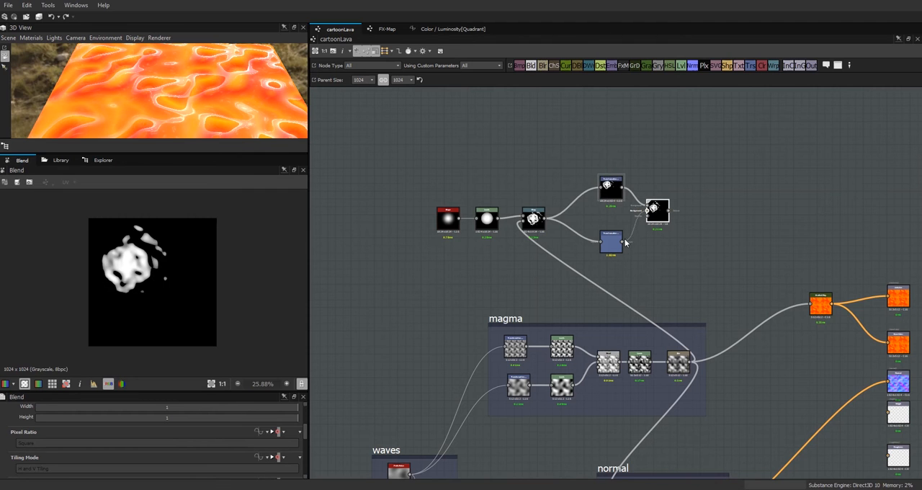
left_click_drag(305, 431, 305, 456)
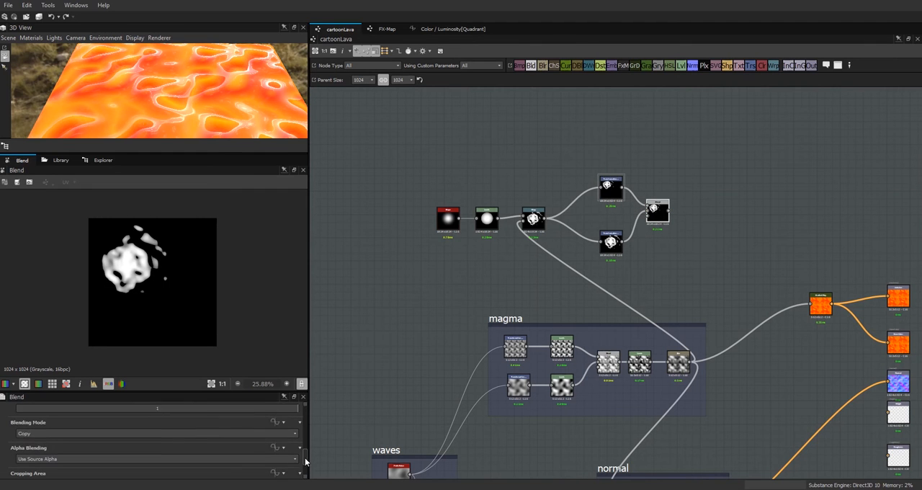
left_click(278, 432)
left_click(148, 391)
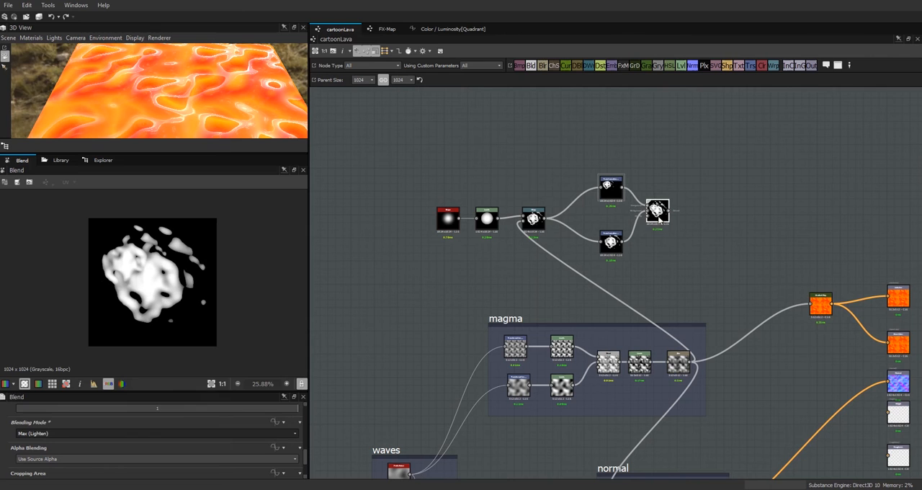
Step: Add a second Blend node combining the first Blend with the Warp output, and set its blending mode to Max (Lighten)
left_click(725, 215)
left_click_drag(529, 67, 733, 203)
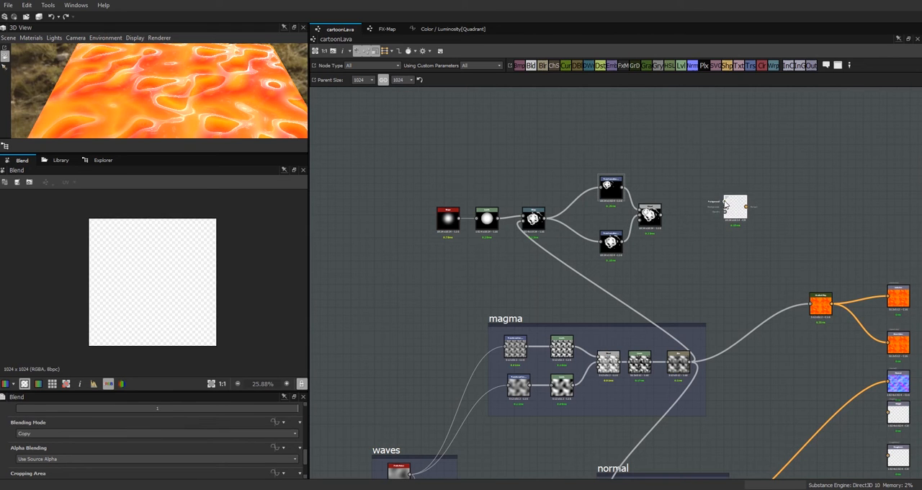
left_click_drag(661, 217, 727, 208)
left_click_drag(670, 247, 545, 224)
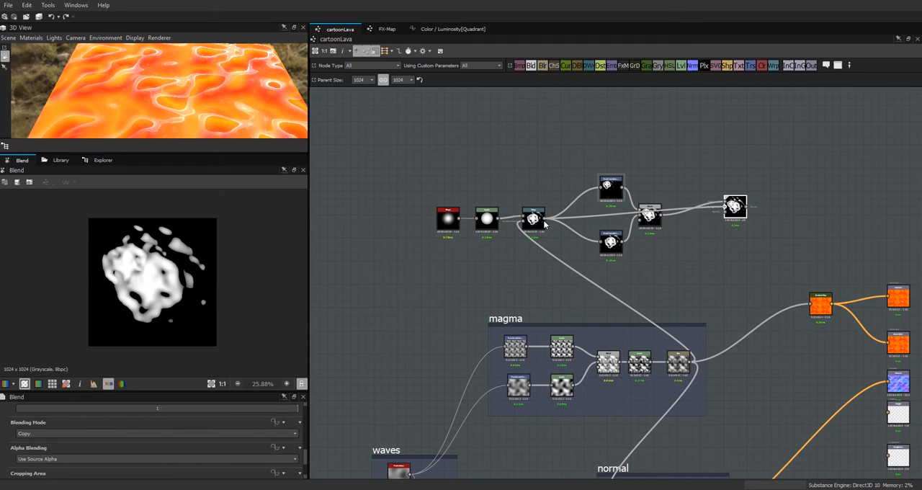
left_click_drag(742, 207, 727, 224)
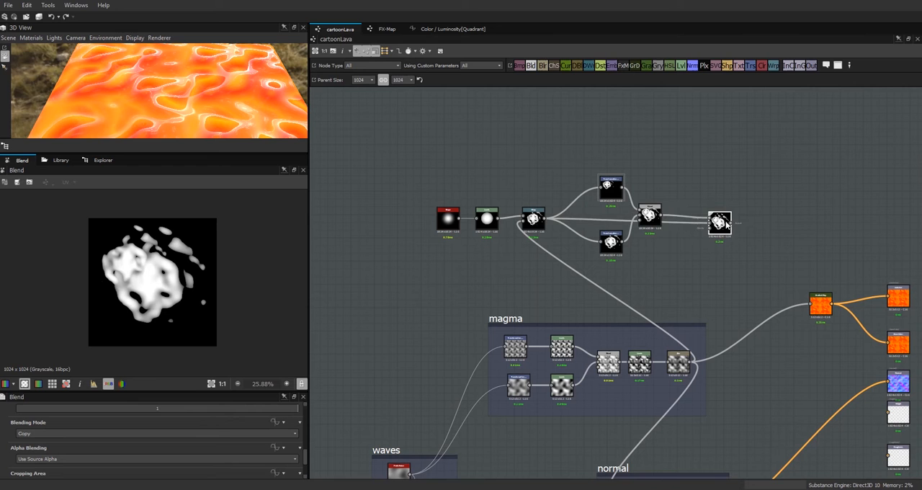
left_click(292, 434)
left_click(266, 377)
Step: Arrange the Transformation 2D and first Blend nodes compactly above the Warp line, and align the second Blend with the Warp node
left_click_drag(649, 215, 611, 173)
left_click_drag(611, 244, 612, 209)
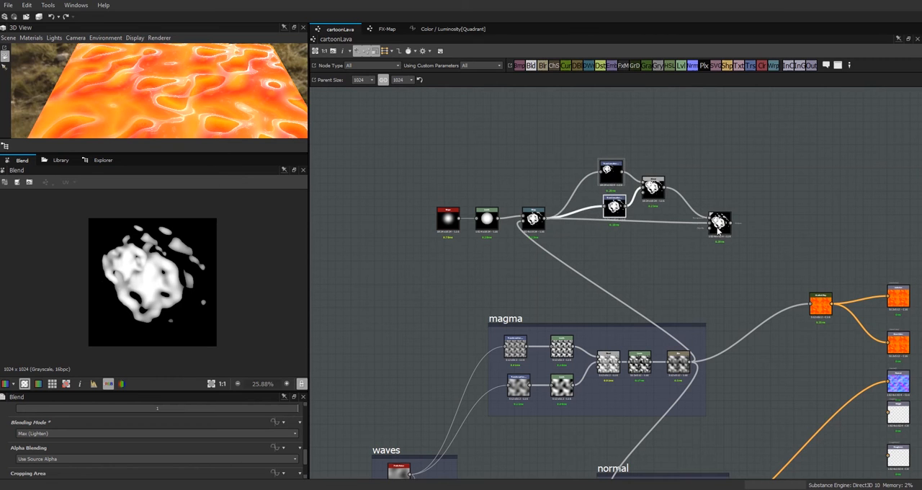
left_click_drag(718, 232, 711, 219)
left_click_drag(617, 211, 613, 213)
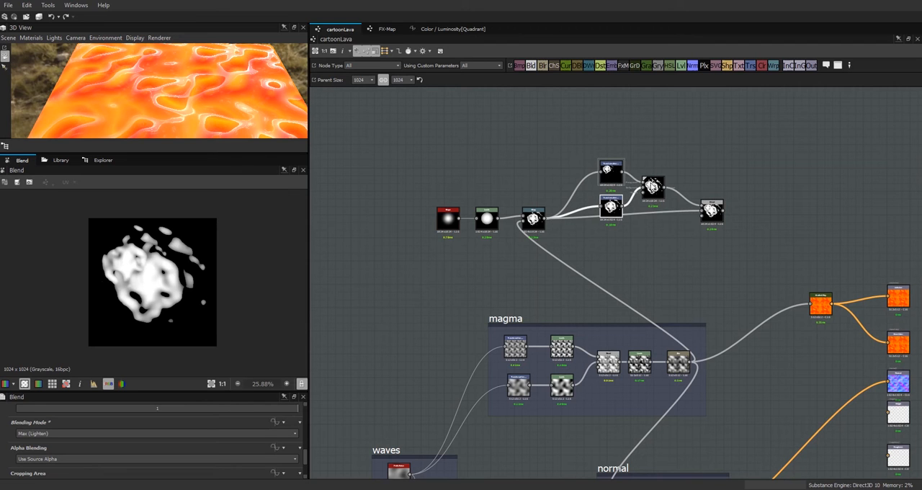
left_click_drag(652, 187, 648, 187)
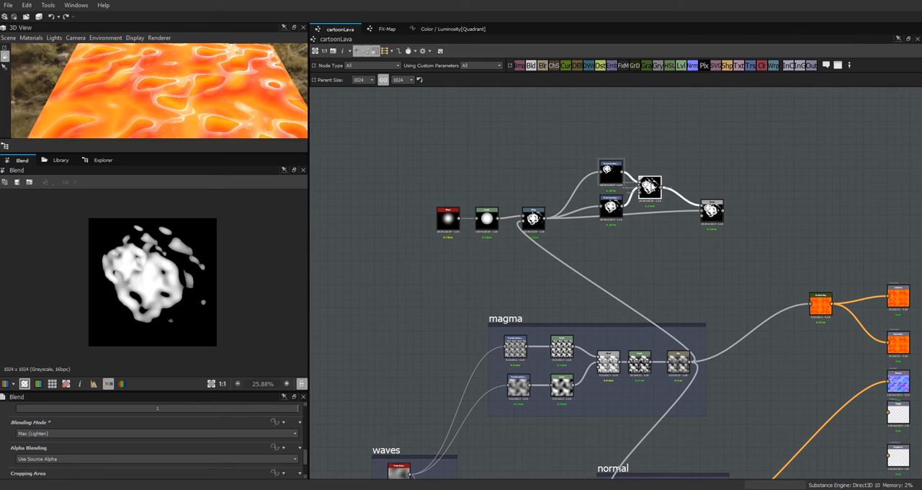
left_click_drag(713, 209, 697, 223)
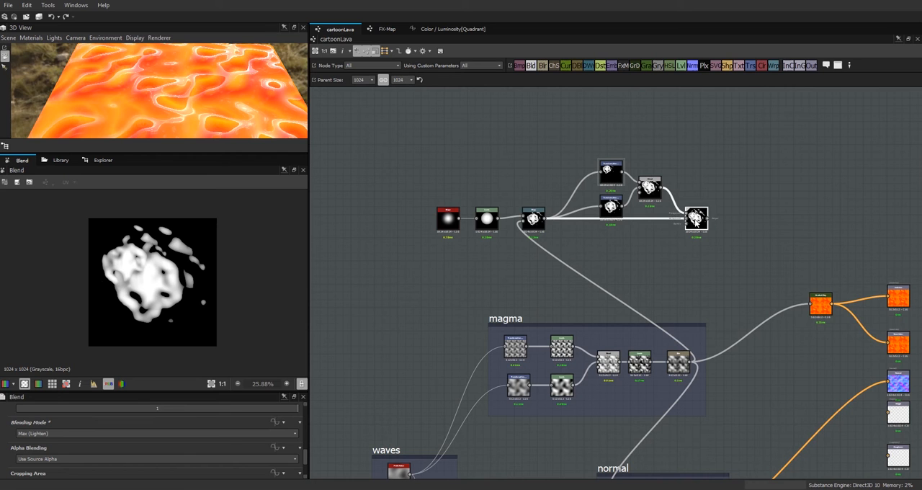
Step: Move the upper Transformation 2D node's shape slightly left toward the canvas's upper-left area and rotate it counterclockwise
left_click(610, 171)
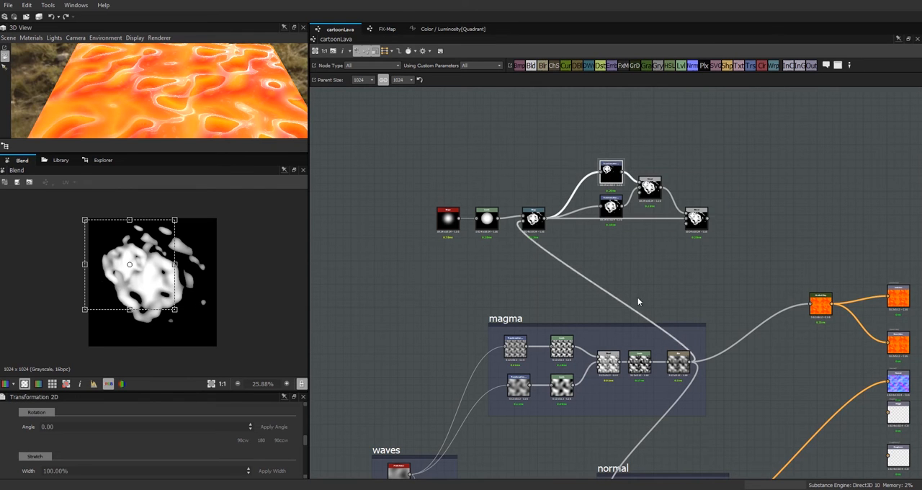
left_click_drag(164, 291, 144, 295)
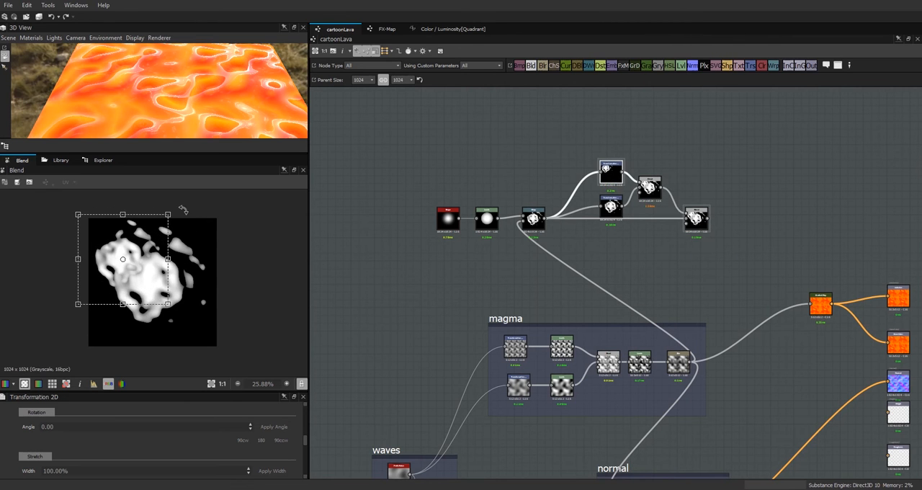
left_click_drag(179, 205, 103, 162)
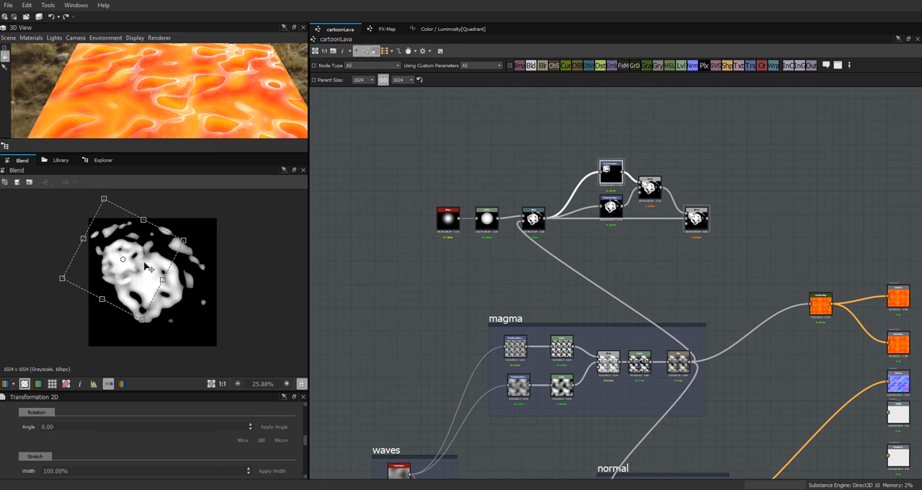
left_click_drag(150, 269, 146, 271)
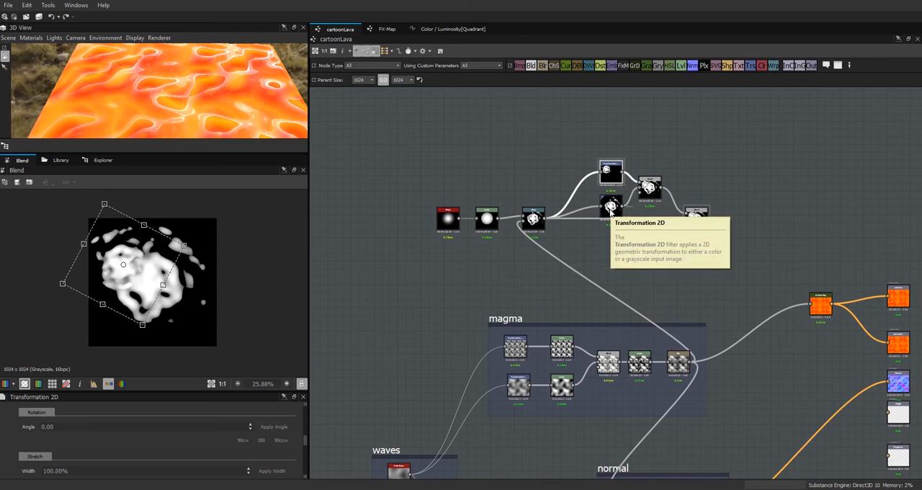
Step: Scale down and rotate the lower Transformation 2D node's shape, placing it in the lower-right part of the cluster
left_click(611, 207)
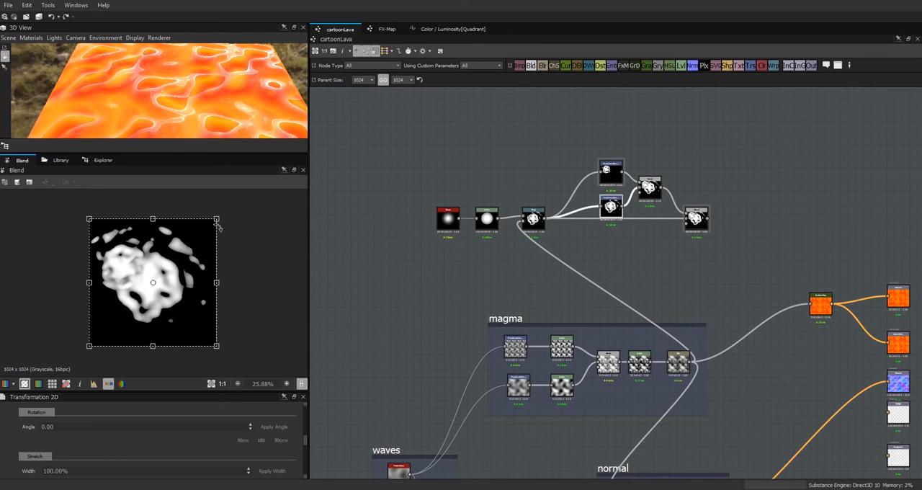
left_click_drag(216, 216, 178, 304)
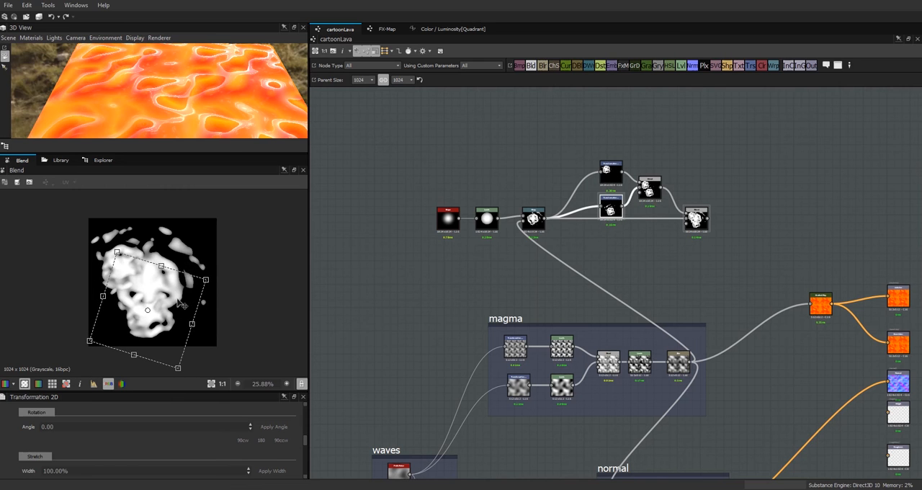
left_click_drag(219, 277, 217, 315)
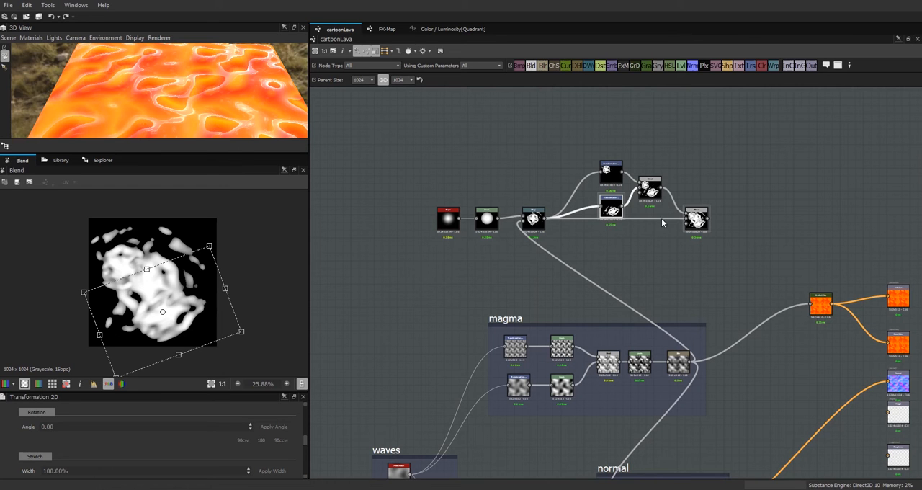
Step: Examine the final Blend output in the 2D view with the tiling preview switched on, and return to the single tile
left_click(696, 219)
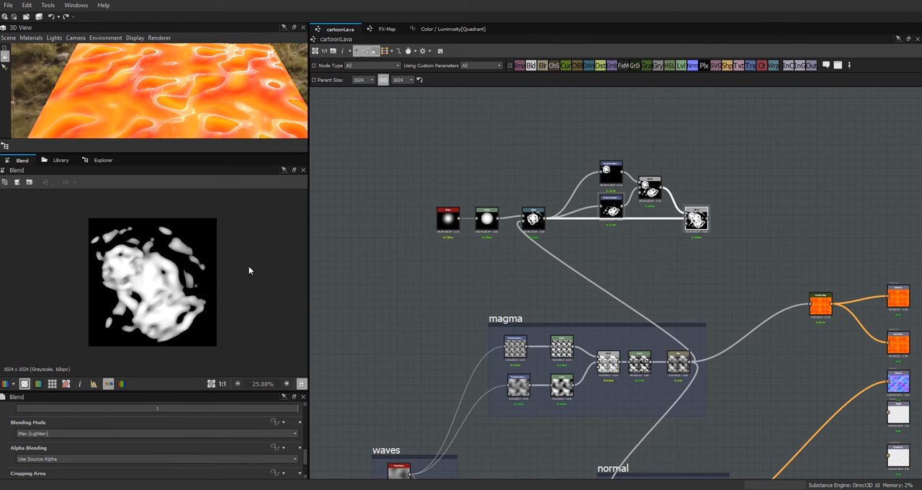
key("space")
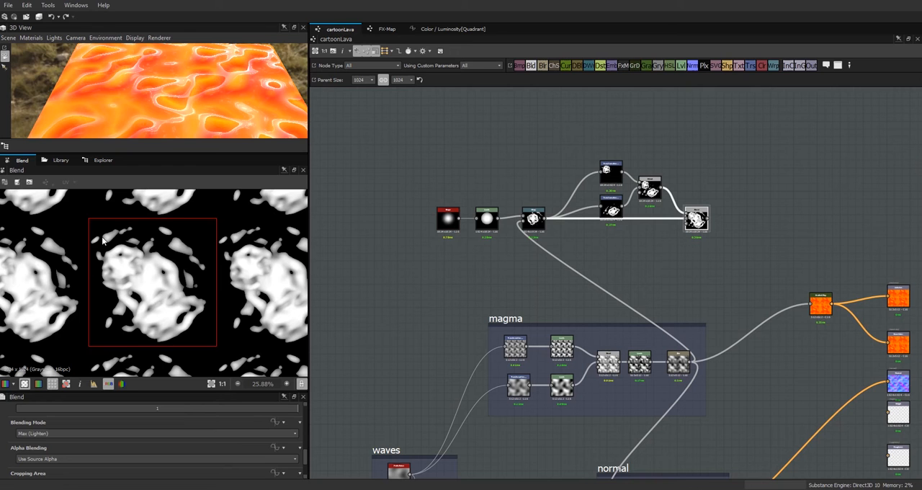
key("space")
left_click(762, 215)
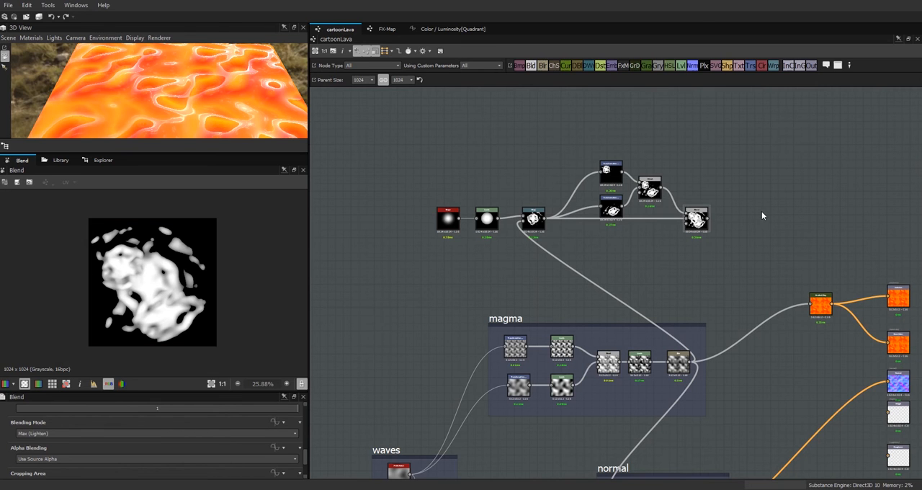
Step: Arrange the Transformation 2D and Blend nodes compactly beside the Warp node, and shift the whole bell-shape chain closer to the magma frame
left_click(699, 223)
left_click_drag(610, 209, 581, 242)
left_click_drag(613, 173, 581, 197)
left_click_drag(581, 246, 580, 238)
left_click_drag(660, 187, 629, 206)
left_click_drag(698, 223, 662, 226)
left_click_drag(381, 150, 668, 260)
left_click_drag(661, 225, 611, 237)
left_click(607, 238)
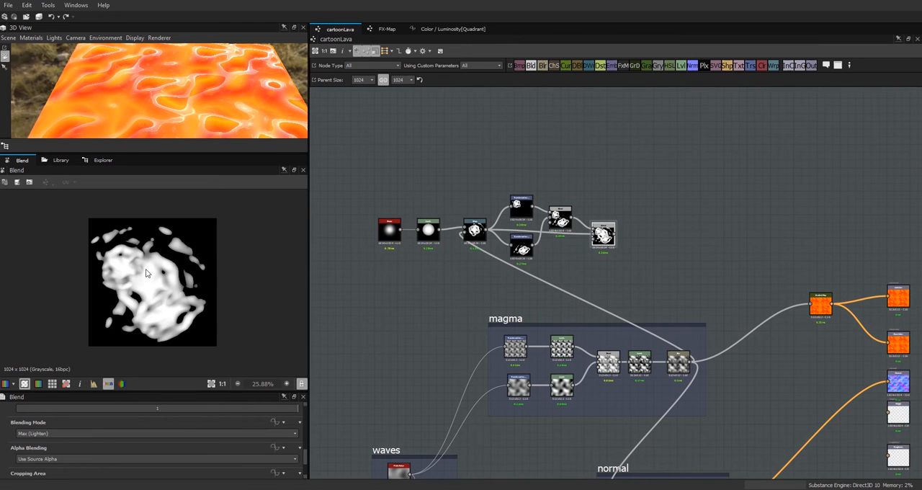
Step: Search the library for "cell", compare the two Cells 3 entries, and add a Cells 3 noise above the bell-shape chain
scroll(137, 271, "up", 4)
scroll(169, 300, "down", 2)
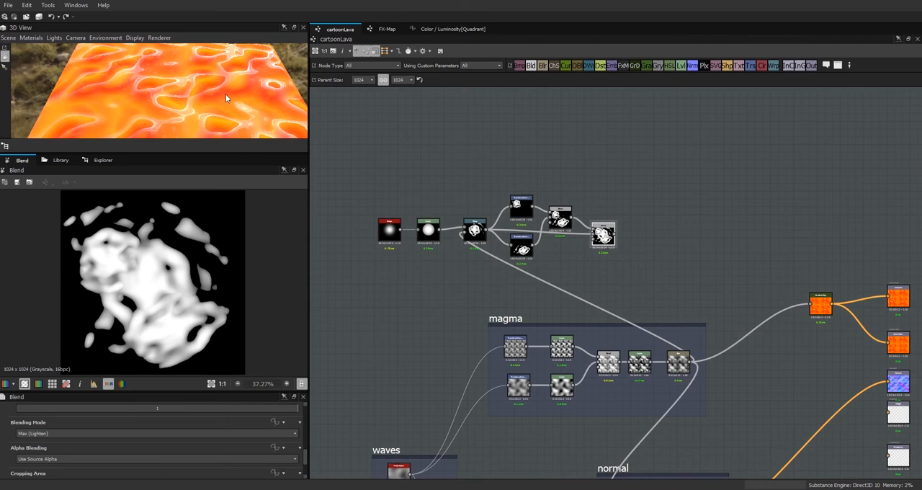
left_click(57, 160)
double_click(138, 182)
type("cel")
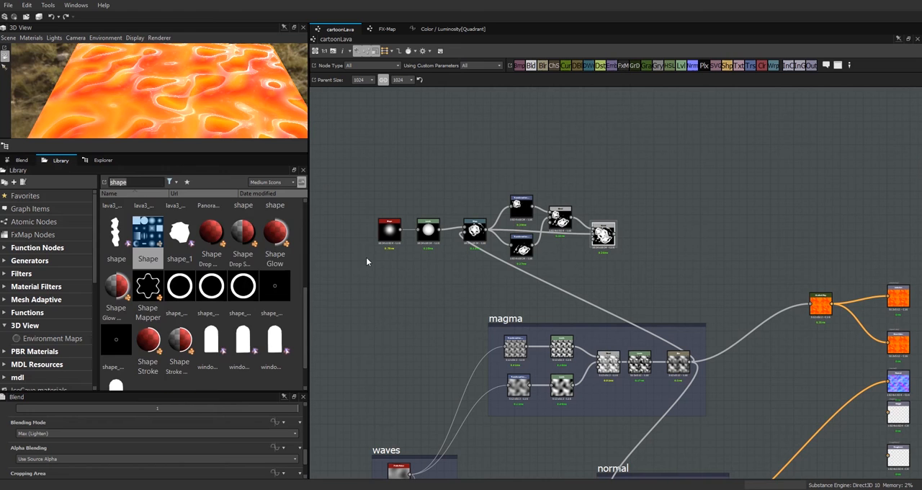
type("l")
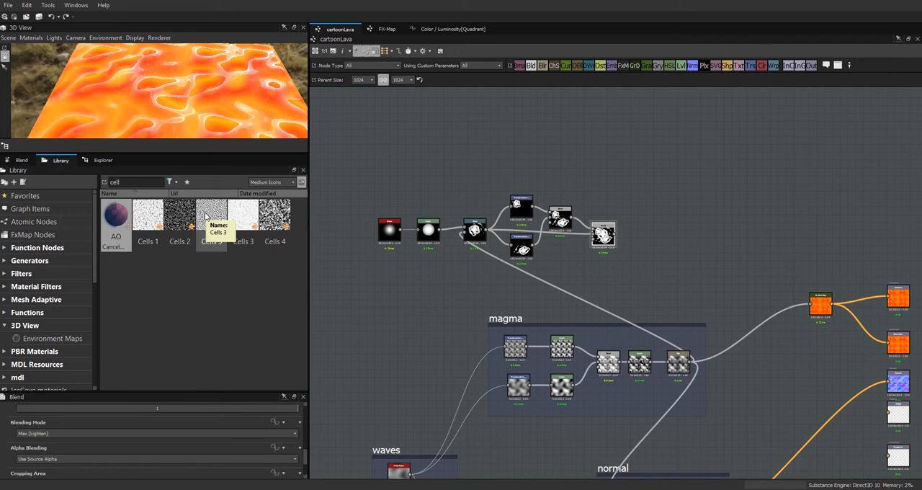
right_click(240, 212)
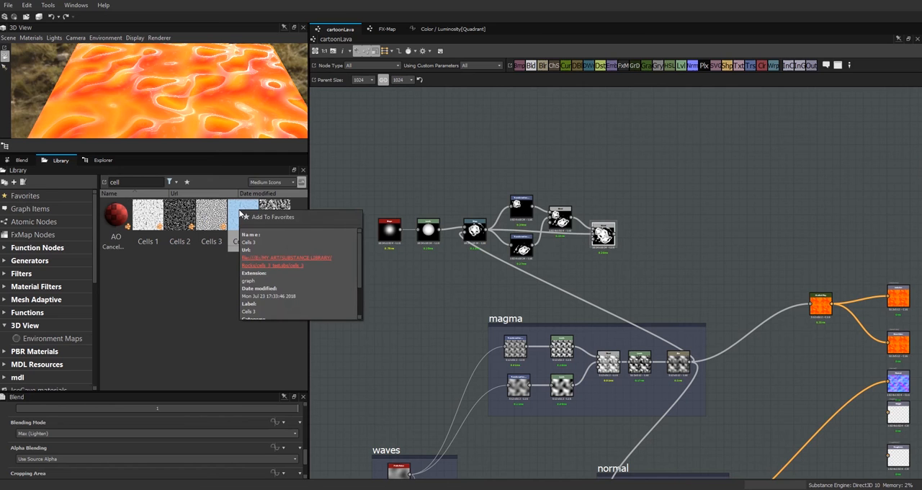
right_click(213, 216)
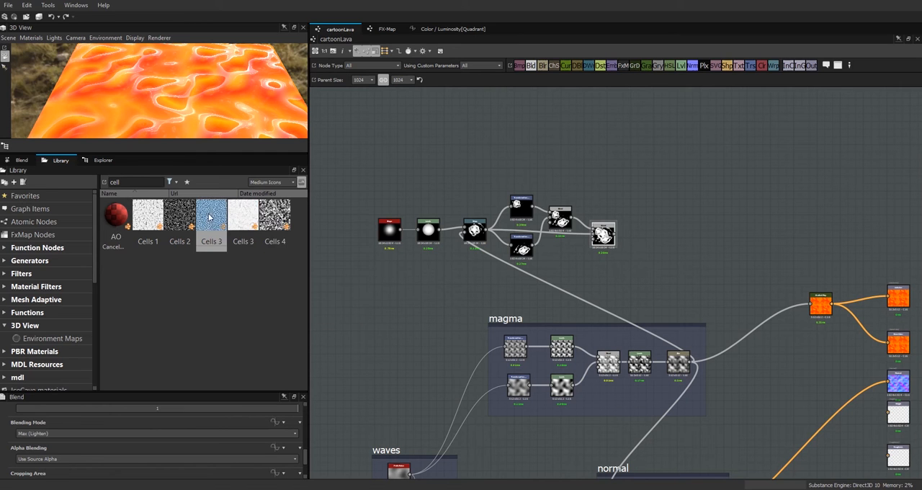
right_click(209, 216)
left_click(440, 136)
left_click_drag(206, 231, 410, 135)
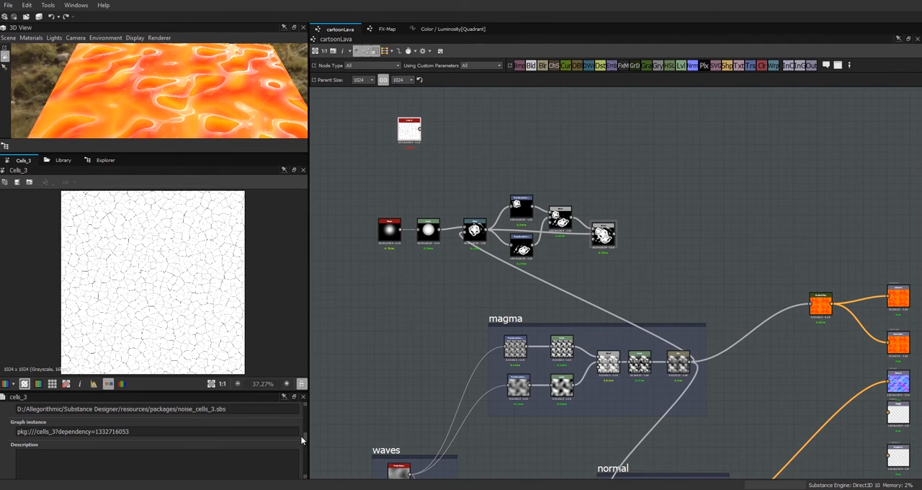
Step: Set the Cells 3 node's Scale to 20 and place the node above the start of the bell-shape chain
scroll(303, 448, "down", 5)
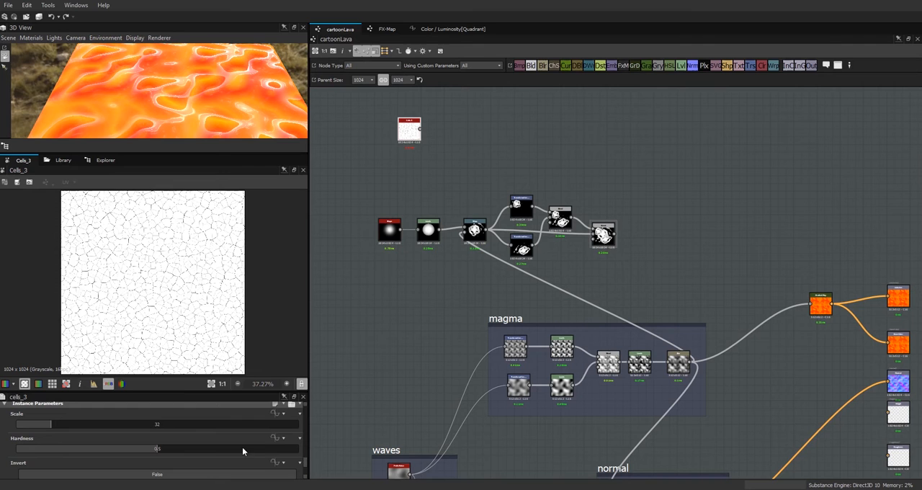
double_click(158, 424)
type("20")
key("Return")
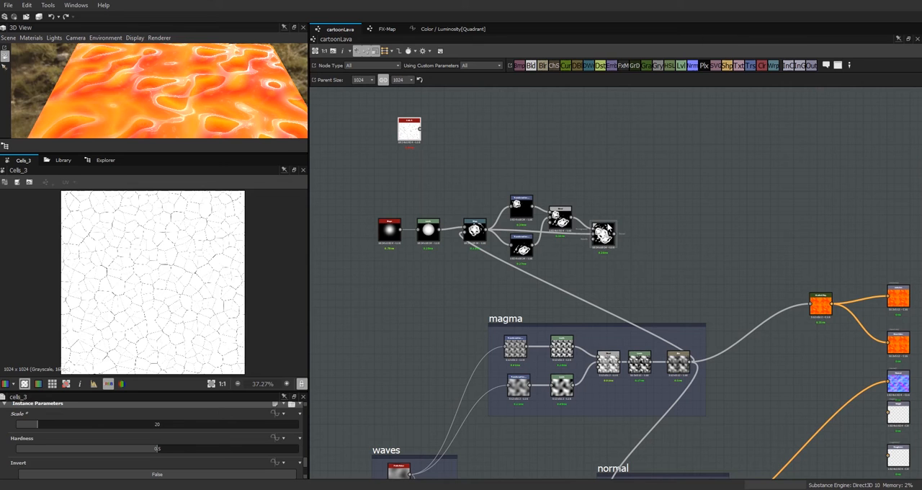
left_click_drag(404, 134, 378, 138)
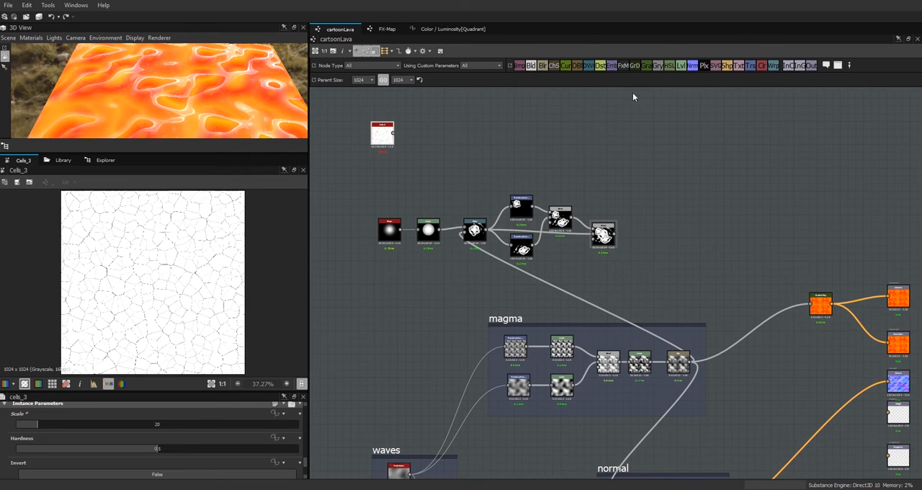
Step: Add a Levels node after the Cells 3 noise, feed the noise into it, and display the Levels output
mouse_move(381, 135)
left_mouse_down()
mouse_move(384, 156)
mouse_move(378, 142)
left_mouse_up()
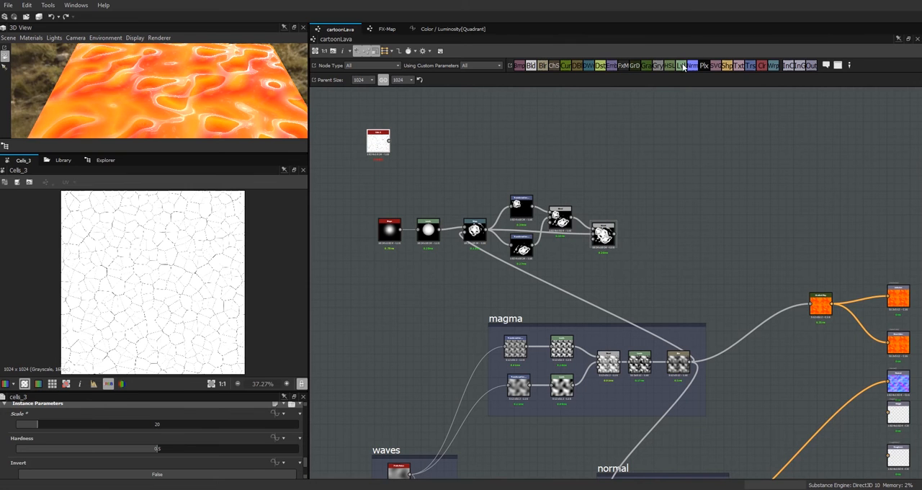
left_click_drag(682, 67, 466, 144)
double_click(379, 142)
scroll(186, 227, "up", 5)
left_click_drag(389, 140, 453, 142)
double_click(461, 147)
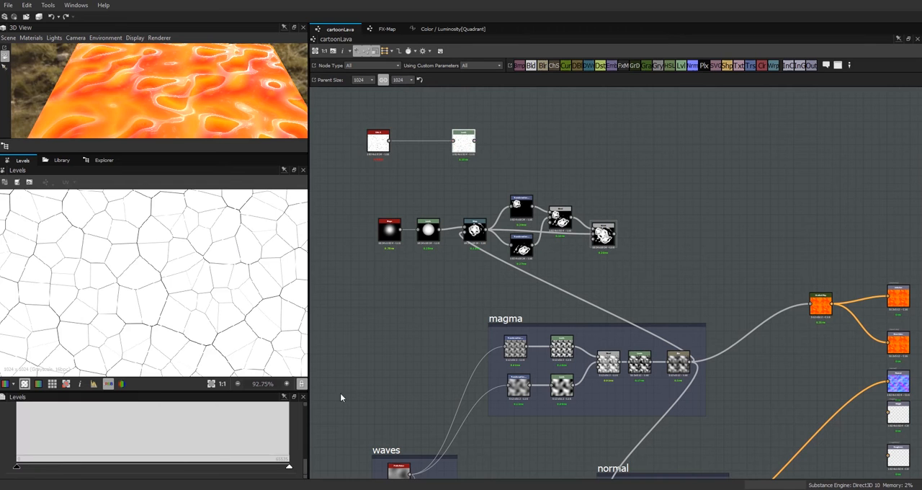
Step: Thicken the cell lines by raising the Levels node's black and midtone input points, and move the Cells 3 node closer to it
left_click_drag(306, 463, 309, 458)
left_click_drag(17, 421, 112, 425)
left_click_drag(202, 427, 242, 430)
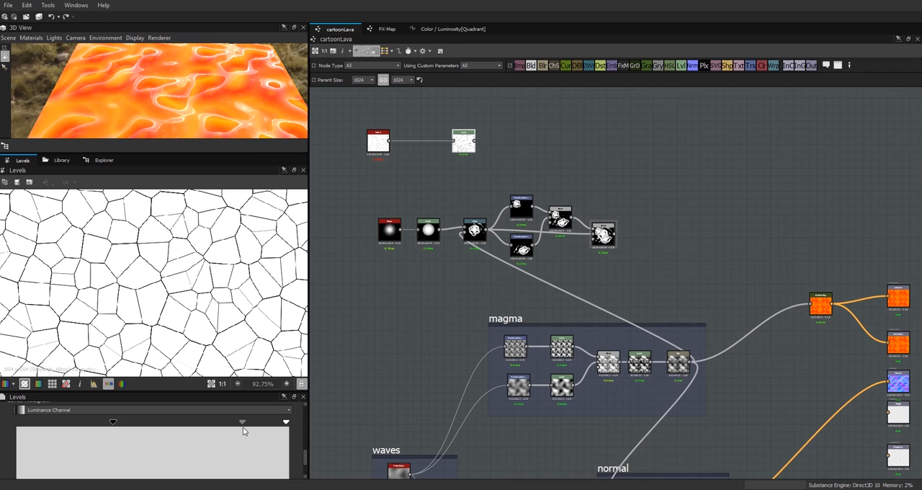
left_click_drag(111, 424, 149, 423)
left_click_drag(378, 141, 422, 140)
Step: Add a Warp node fed by the Levels output, use the magma frame's final output as its gradient, and show the whole warped result
left_click_drag(772, 70, 543, 147)
left_click_drag(475, 141, 534, 149)
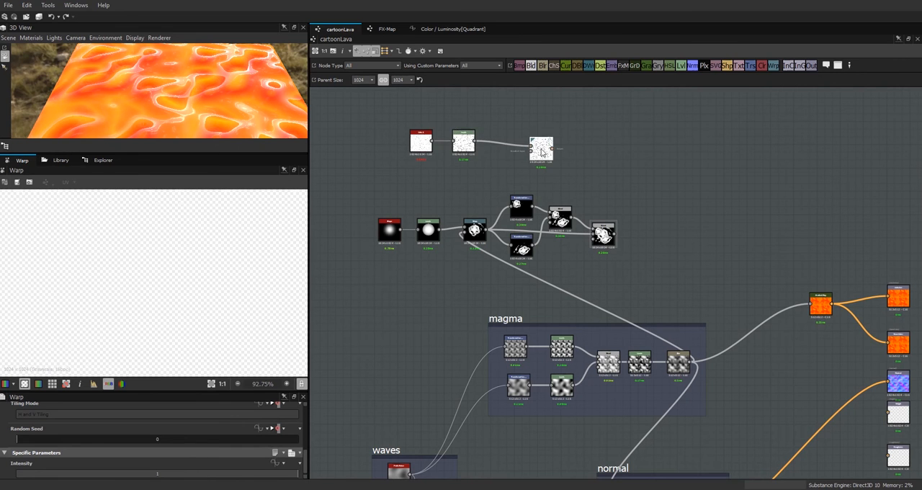
scroll(651, 220, "down", 3)
left_click_drag(680, 318, 555, 167)
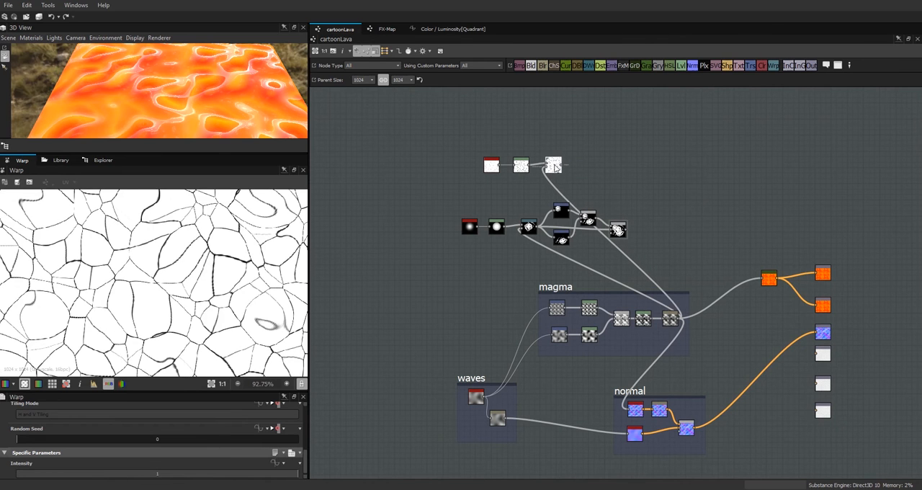
scroll(237, 257, "down", 3)
scroll(150, 237, "up", 1)
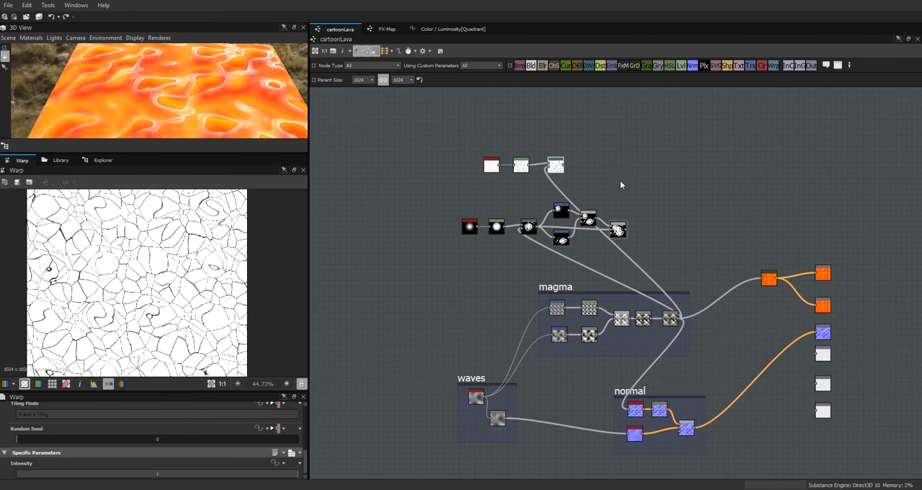
Step: Tighten the spacing of the Cells 3 and Levels nodes, and shift the last bell-shape Blend node slightly away from its inputs
left_click(523, 166)
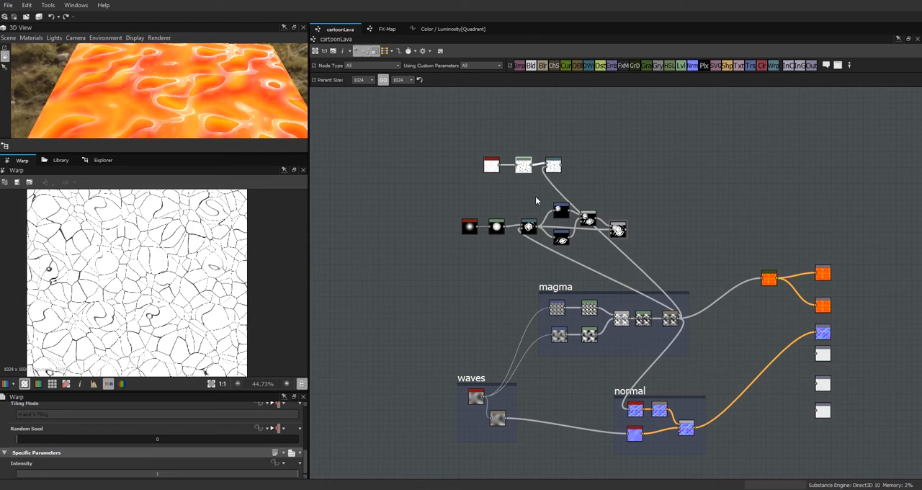
left_click_drag(490, 167, 498, 166)
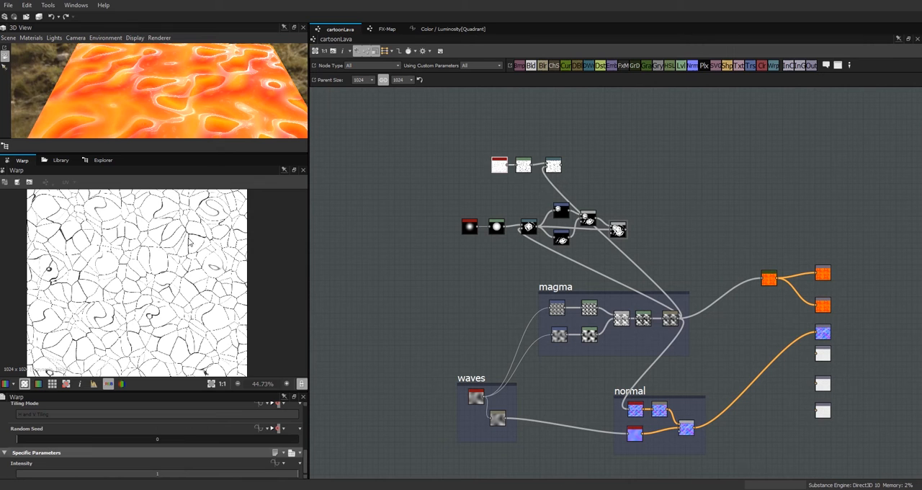
scroll(588, 151, "up", 2)
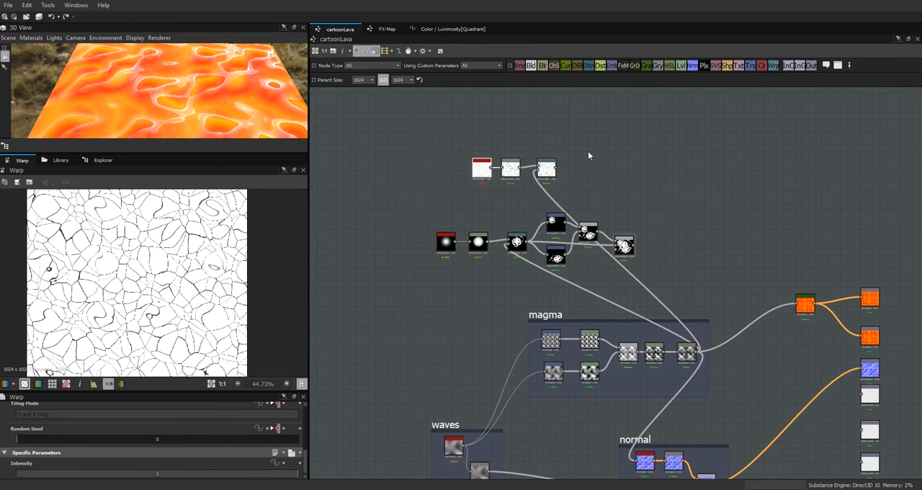
mouse_move(624, 243)
left_mouse_down()
mouse_move(662, 241)
mouse_move(636, 240)
left_mouse_up()
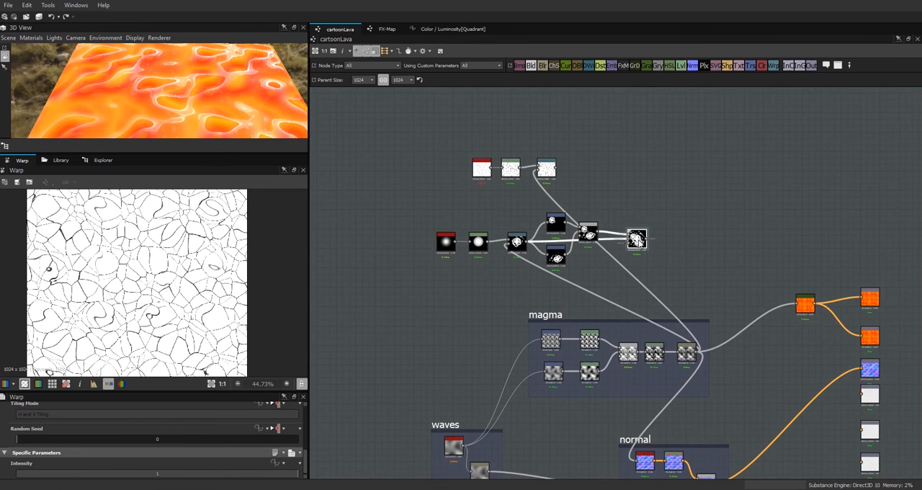
Step: Add a Blend node with the warped cells as Foreground and the bell-shape cluster as its Opacity input
left_click_drag(701, 161, 702, 162)
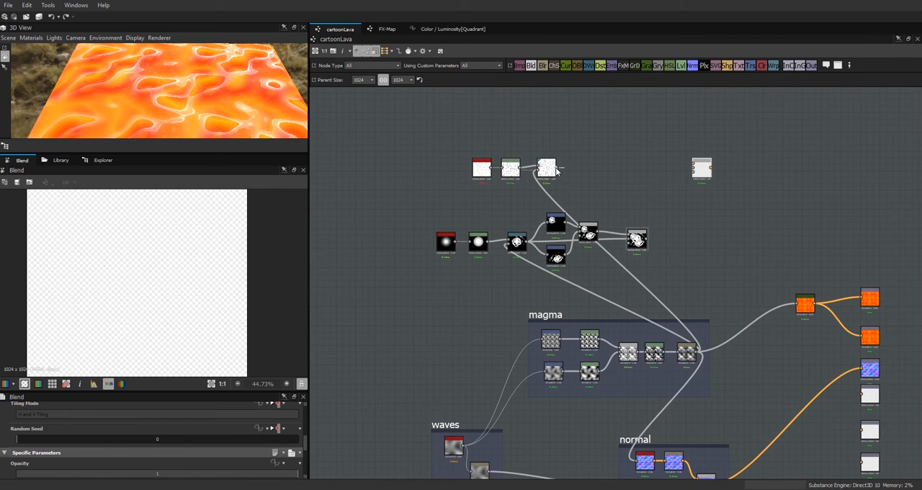
left_click_drag(669, 163, 691, 165)
left_click_drag(693, 166, 693, 166)
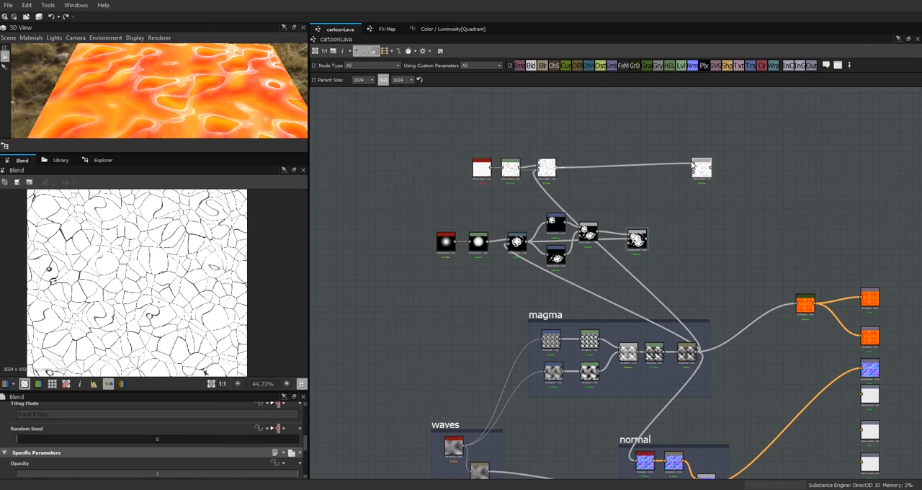
left_click_drag(648, 238, 692, 174)
scroll(691, 172, "up", 5)
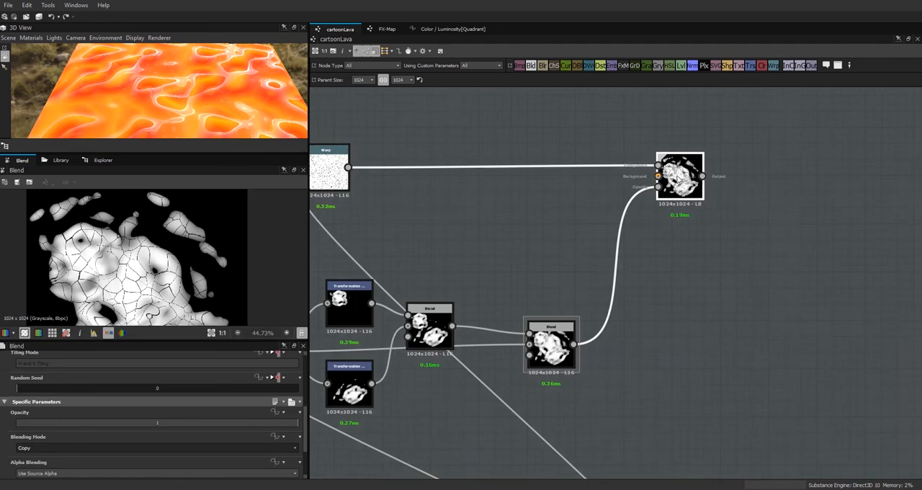
Step: Compare the warped cells with the new Blend output, and connect the bell-shape cluster to the Blend's Background input as well
left_click(330, 166)
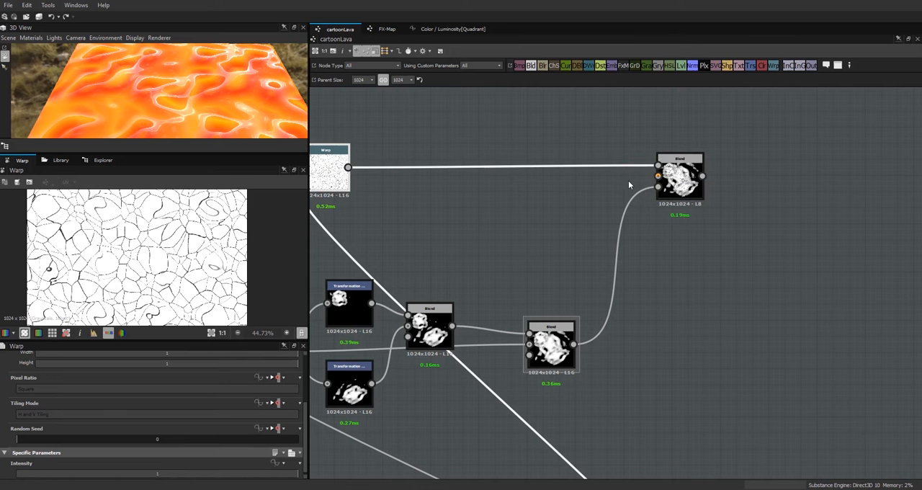
left_click(680, 171)
double_click(680, 171)
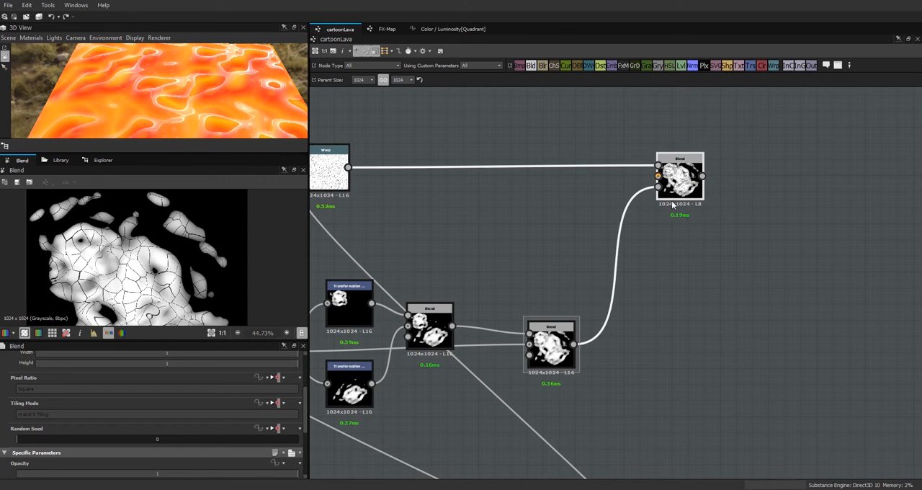
left_click_drag(683, 181, 642, 181)
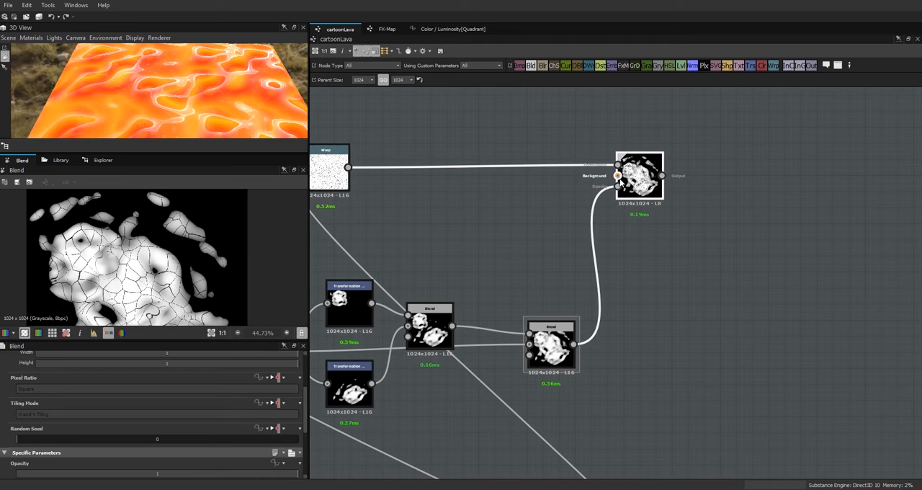
left_click_drag(575, 343, 618, 175)
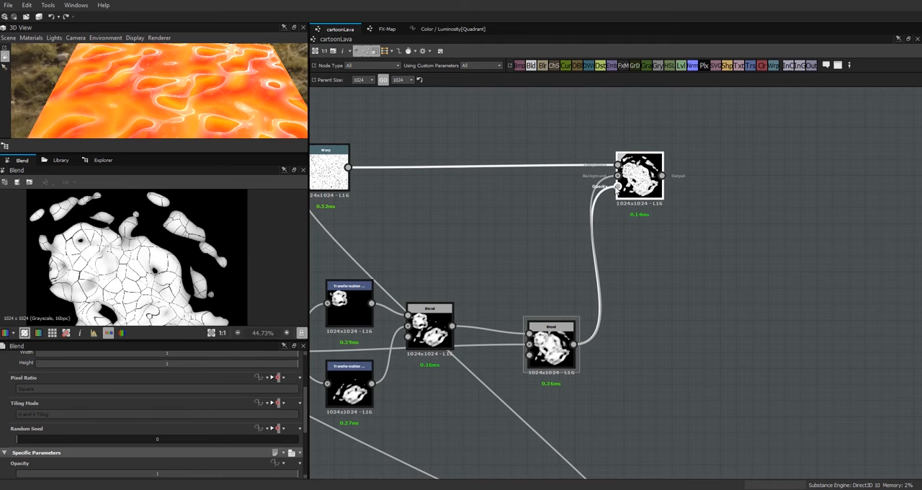
Step: Remove the connection to the new Blend's Opacity input, keeping Foreground and Background linked, and display the Blend output
key("Delete")
key("ctrl+z")
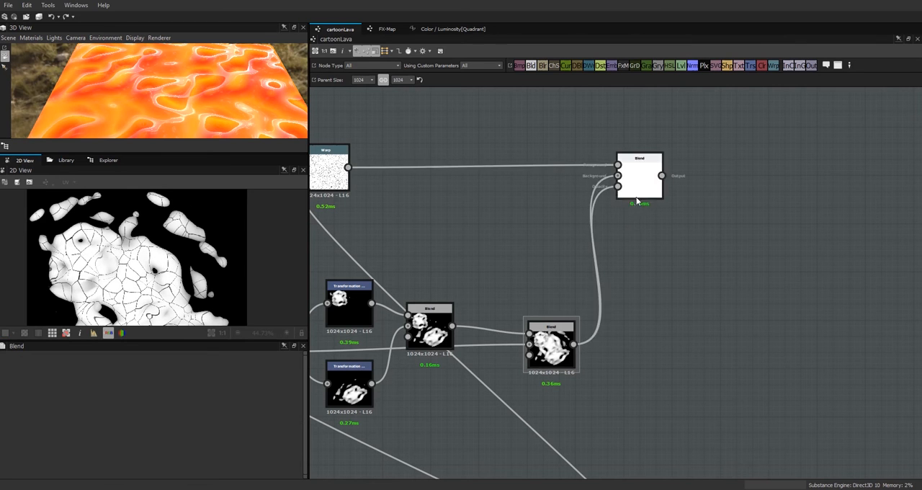
key("Delete")
double_click(637, 177)
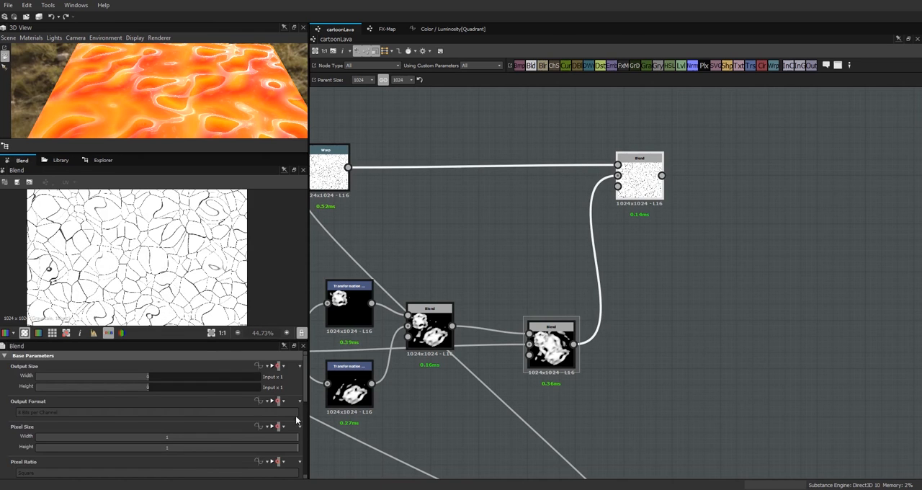
Step: Set the new Blend node's Blending Mode to Min (Darken)
left_click_drag(306, 395, 295, 449)
left_click(198, 430)
left_click(150, 393)
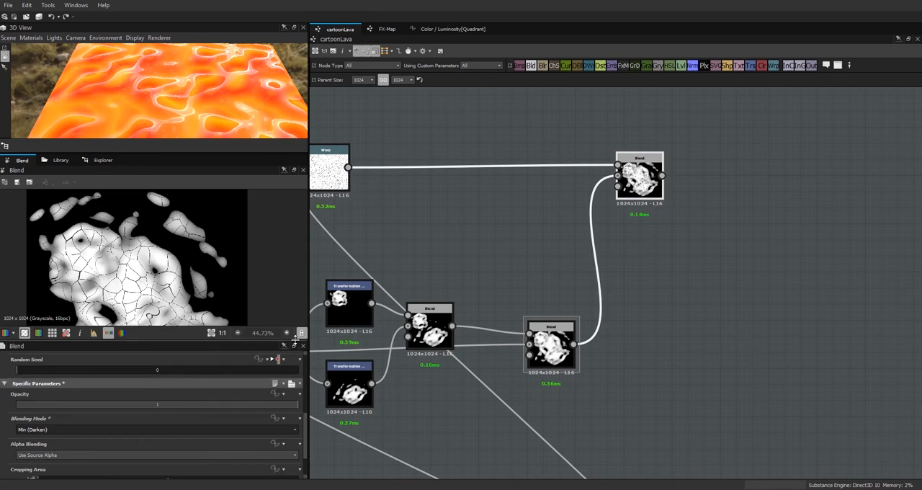
Step: Move the cells' Warp node closer to the Min (Darken) Blend and adjust that Blend node's position slightly
left_click_drag(647, 179, 639, 180)
left_click_drag(331, 153, 387, 153)
scroll(665, 225, "down", 3)
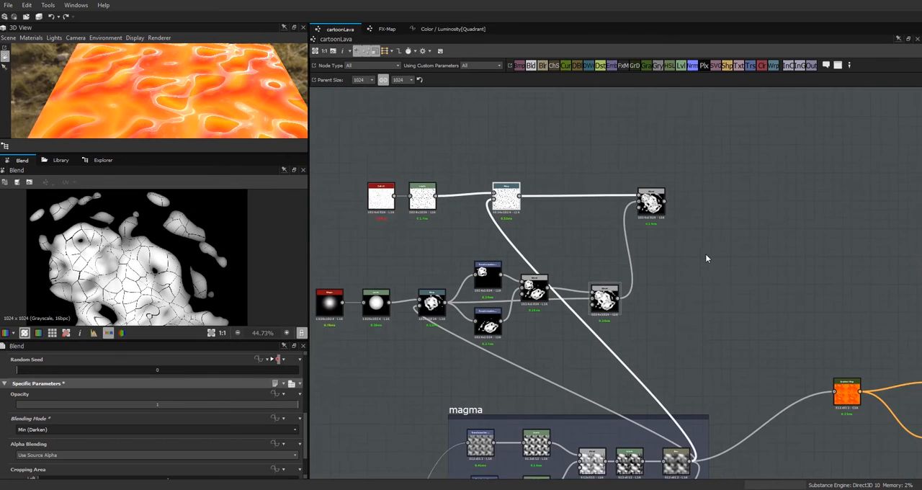
middle_click_drag(708, 254, 590, 226)
left_click_drag(556, 204, 547, 200)
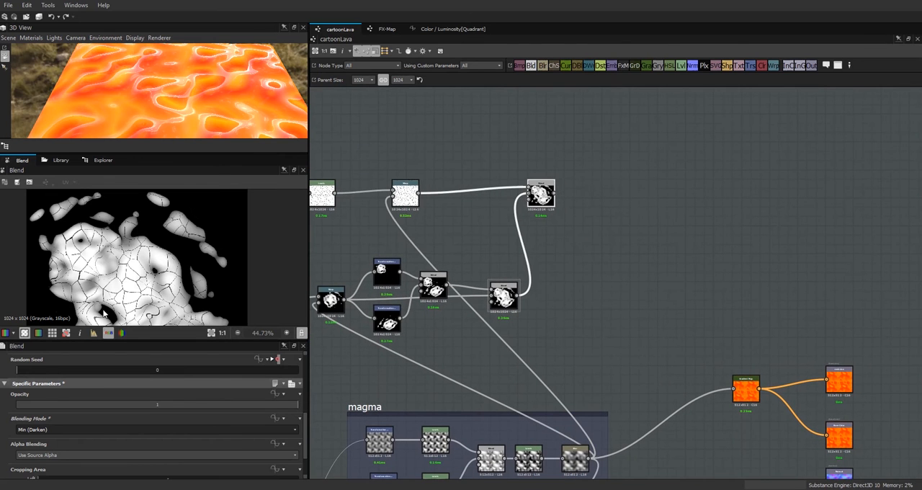
Step: Examine the crack detail of the Min (Darken) Blend in the 2D view, and shift the Blend node further from the Warp
scroll(122, 273, "up", 2)
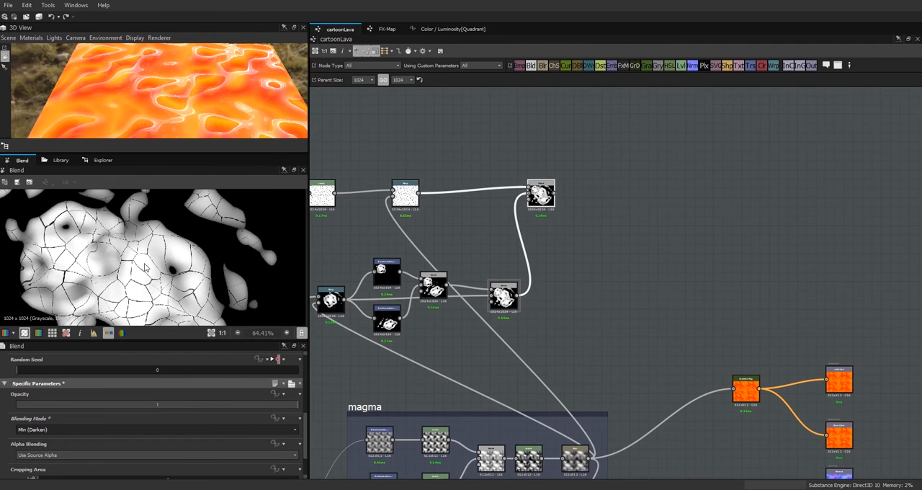
scroll(137, 299, "up", 3)
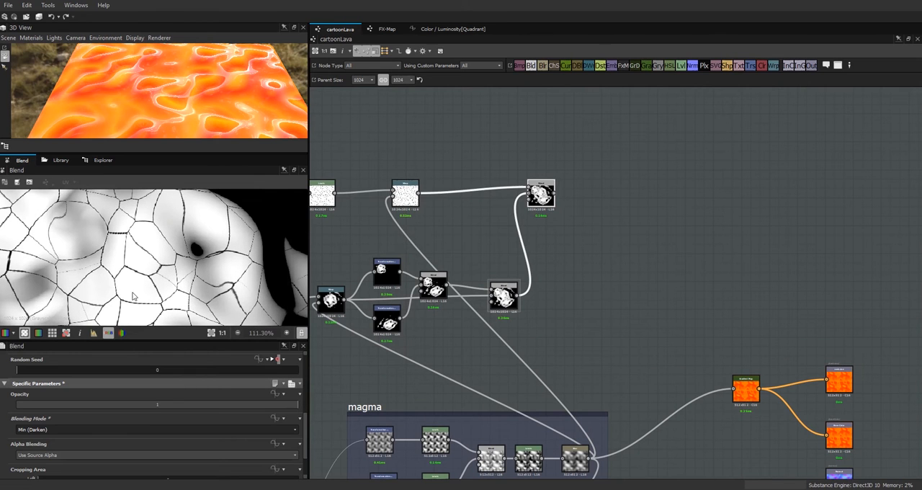
scroll(165, 296, "down", 5)
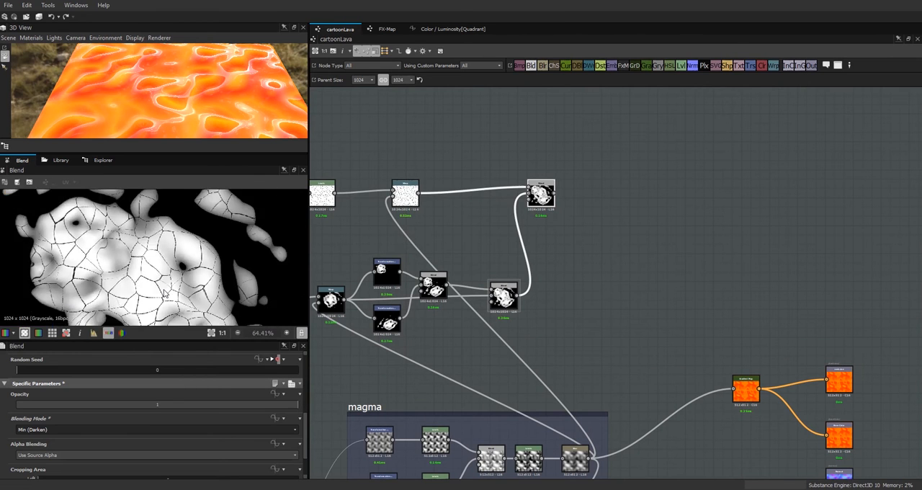
scroll(617, 278, "down", 2)
middle_click_drag(617, 278, 721, 230)
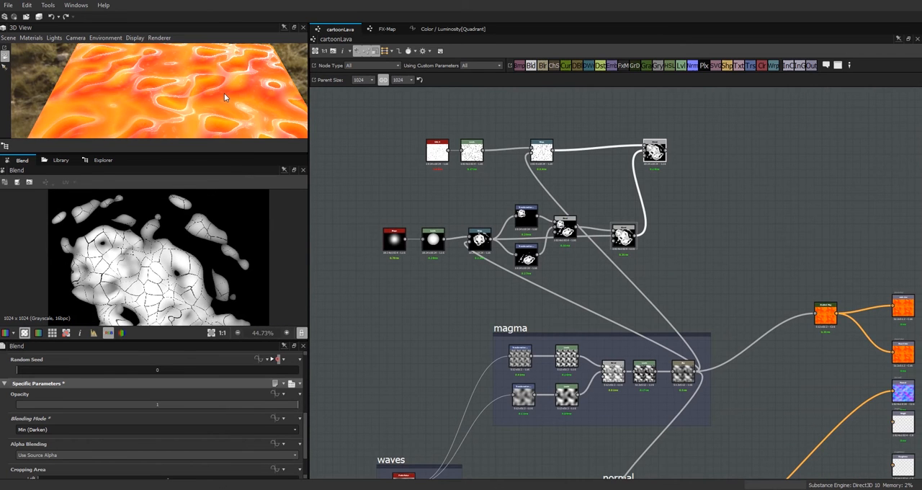
left_click_drag(654, 150, 677, 158)
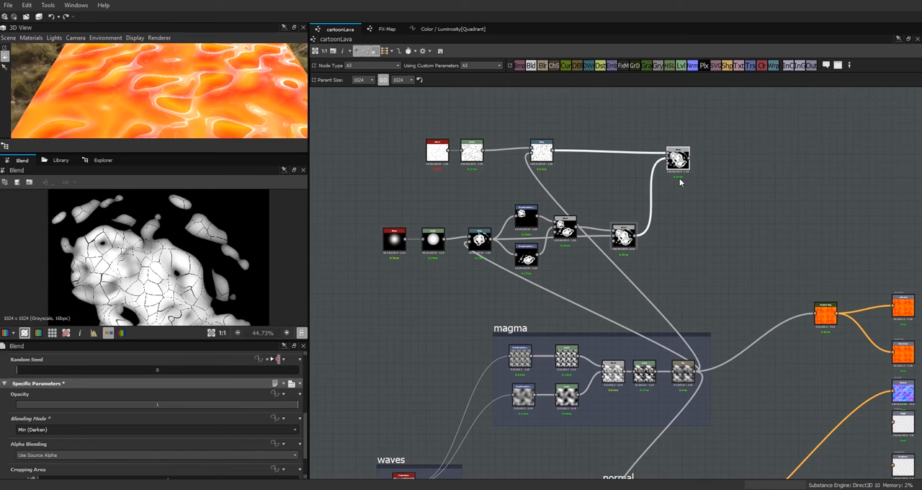
scroll(163, 278, "up", 3)
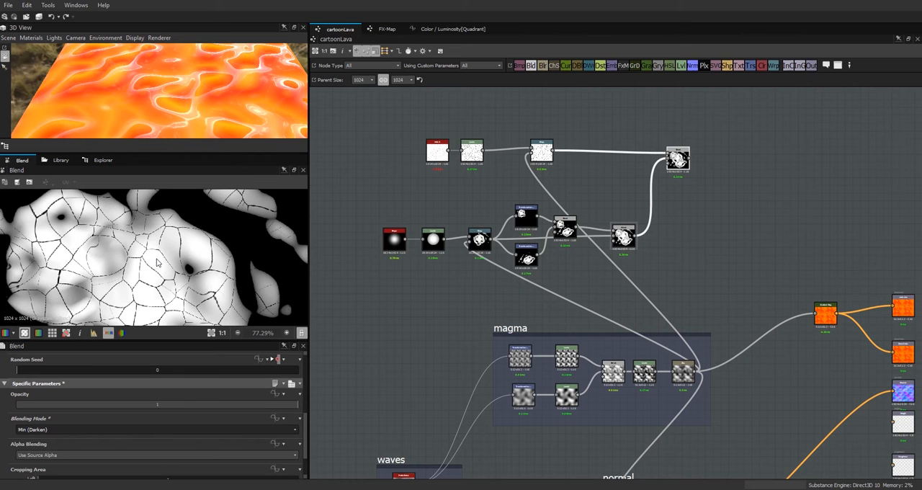
Step: Move the magma frame with its nodes further away from the Gradient Map to free up space between them
middle_click_drag(729, 389, 647, 315)
left_click(434, 254)
left_click_drag(431, 255, 335, 260)
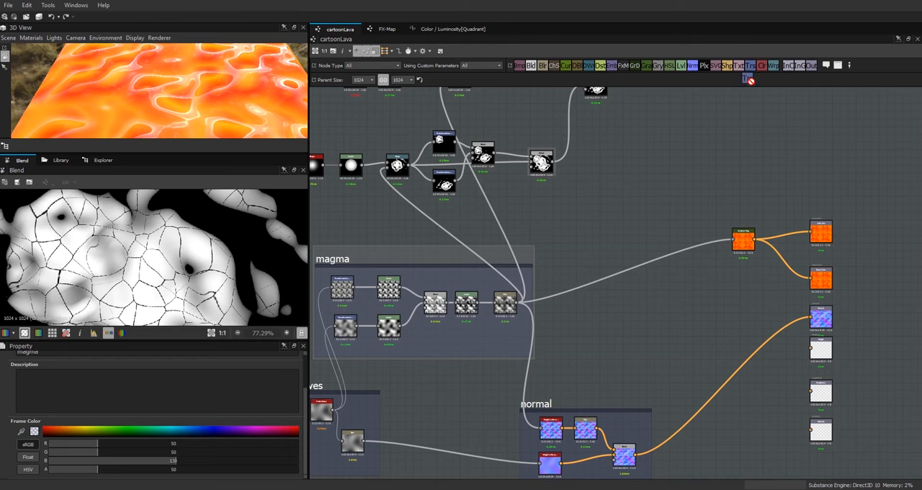
Step: Add a Transformation 2D node fed by the magma frame's final output, and apply the /2 stretch to it
left_click_drag(643, 207, 643, 207)
left_click_drag(518, 303, 636, 208)
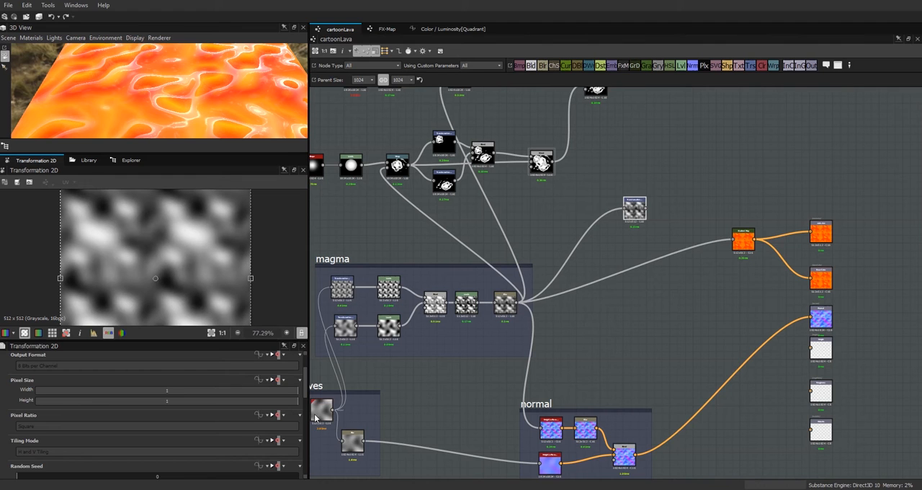
left_click_drag(306, 391, 304, 430)
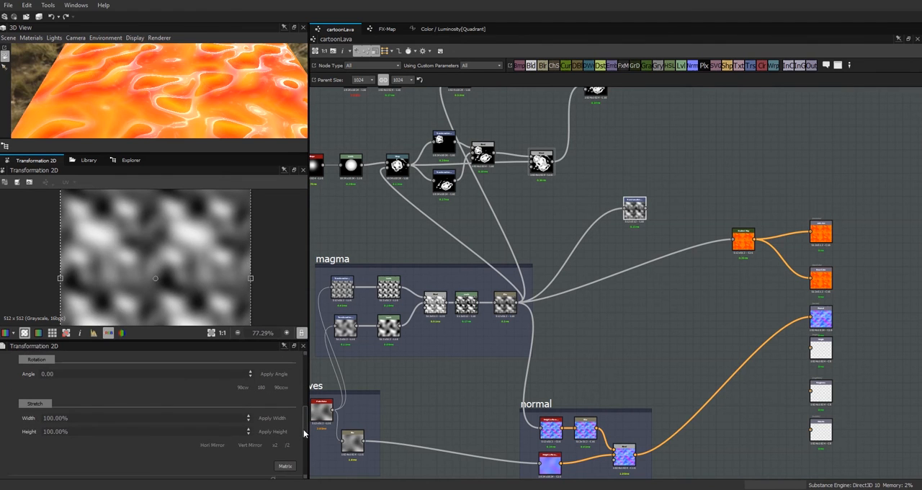
left_click(287, 445)
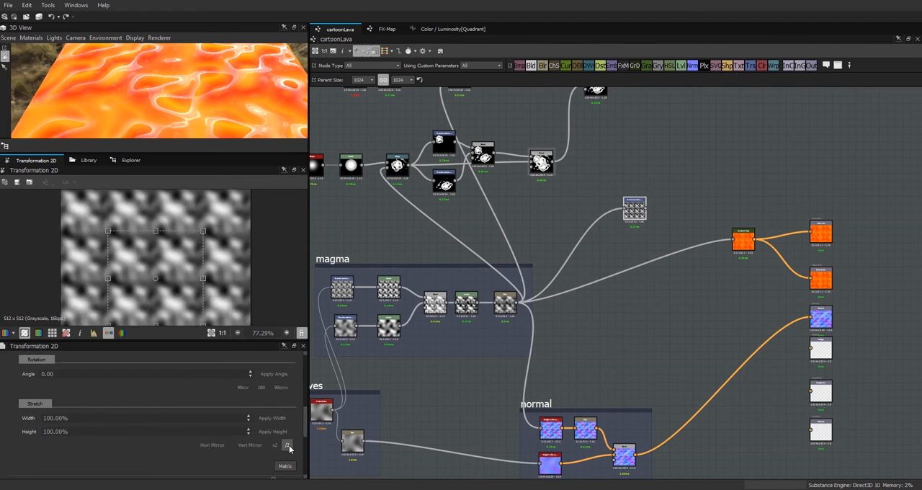
Step: Enlarge the 3D view, shift the Min (Darken) Blend node further from the Warp, and display the Blend's output
left_click_drag(246, 153, 246, 221)
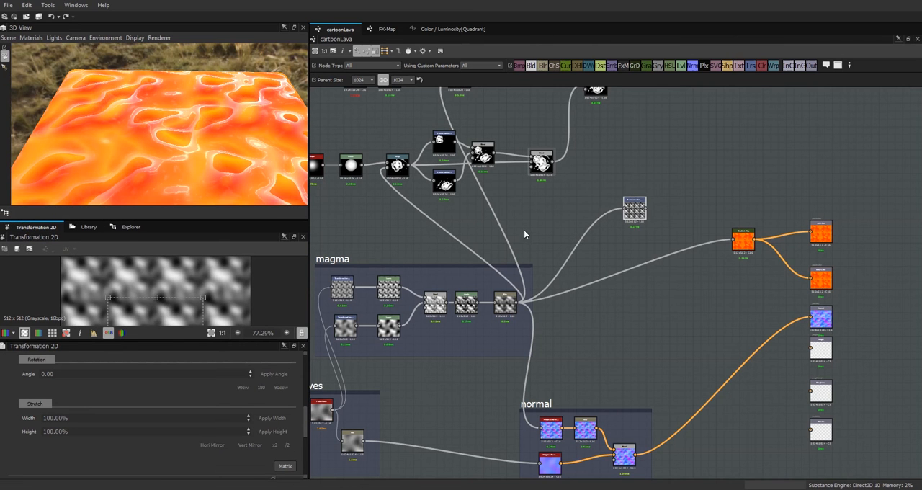
middle_click_drag(694, 208, 695, 318)
left_click_drag(594, 192, 619, 192)
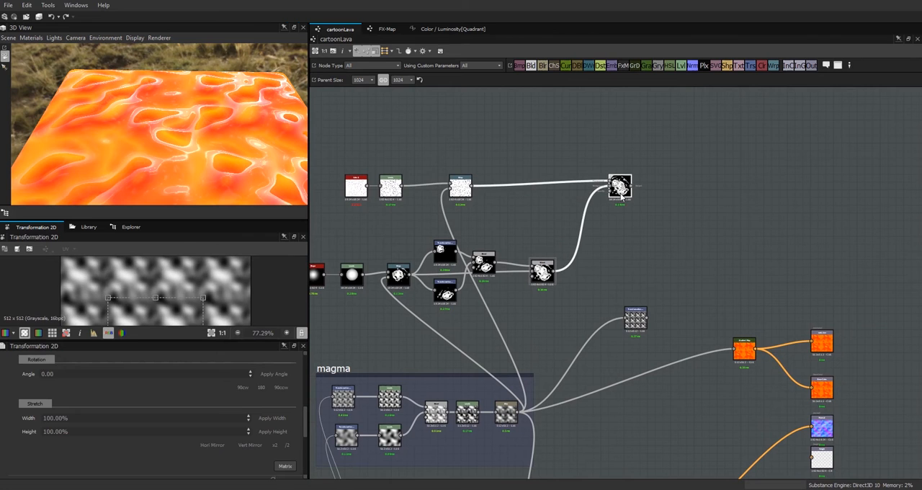
double_click(620, 188)
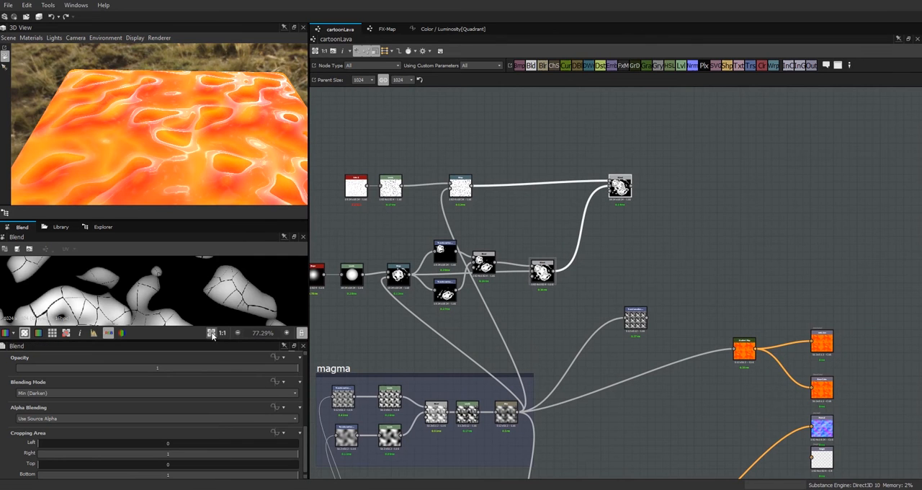
Step: Fit the Min (Darken) Blend's image in the 2D view and enlarge that view at the 3D view's expense
key("f")
scroll(180, 297, "up", 5)
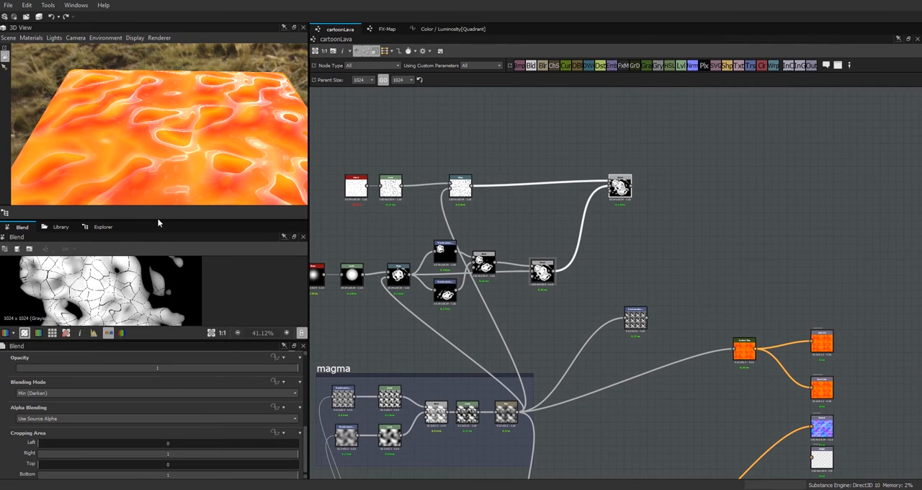
left_click_drag(156, 220, 159, 92)
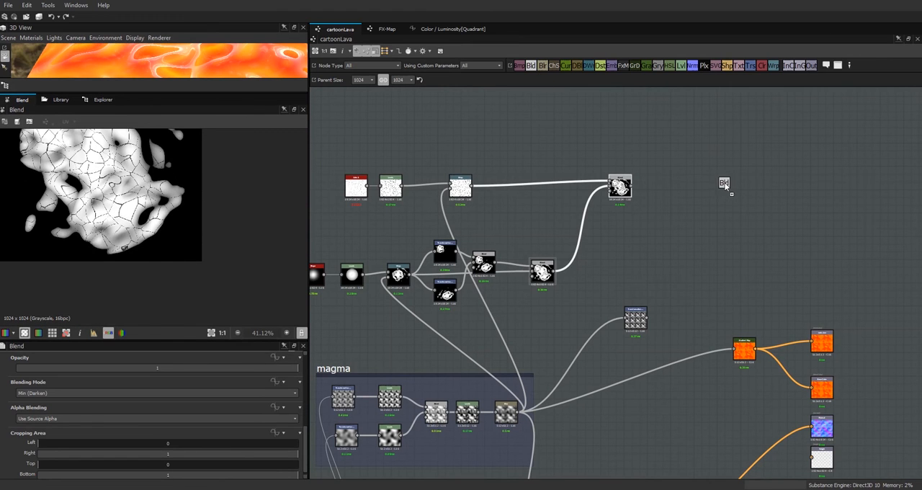
Step: Add a Blend node and a Levels node, routing the Transformation 2D output through the Levels into the new Blend's foreground
left_click(725, 184)
left_click(685, 65)
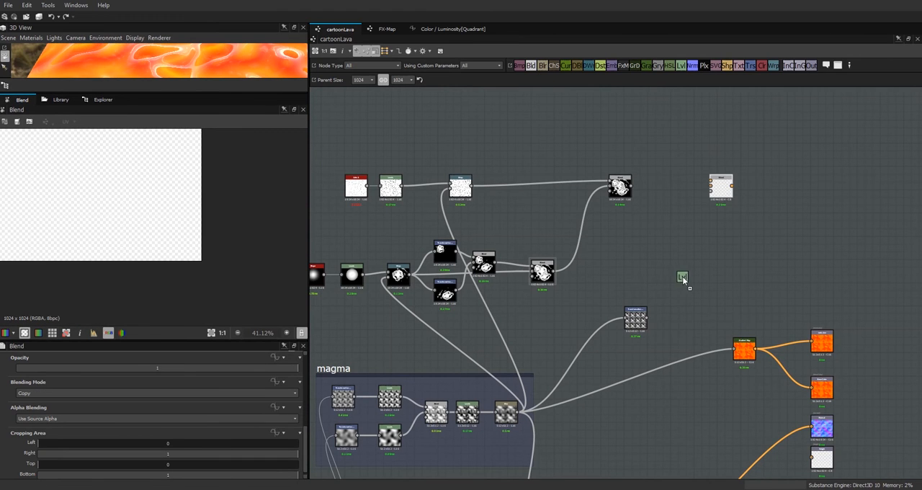
left_click(683, 281)
left_click_drag(646, 318, 710, 188)
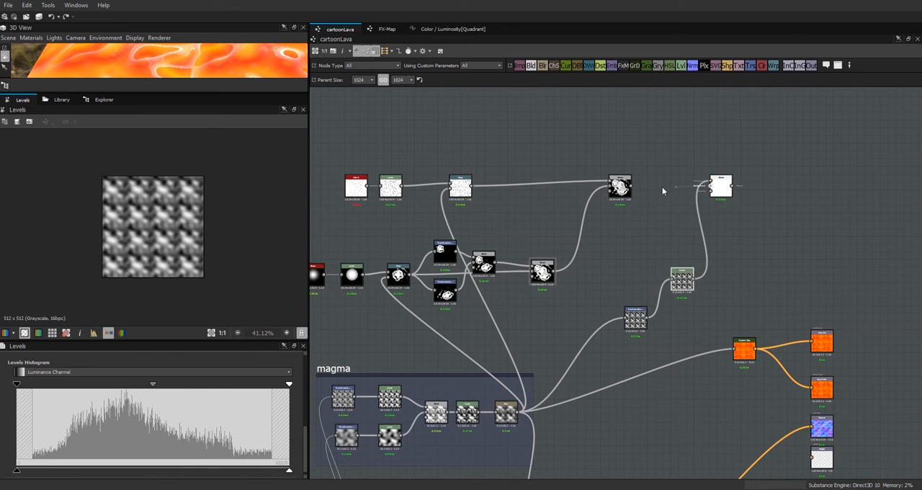
Step: Set the new Blend, which takes the cracked crust Blend as its background, to Min (Darken) blending mode
left_click(720, 186)
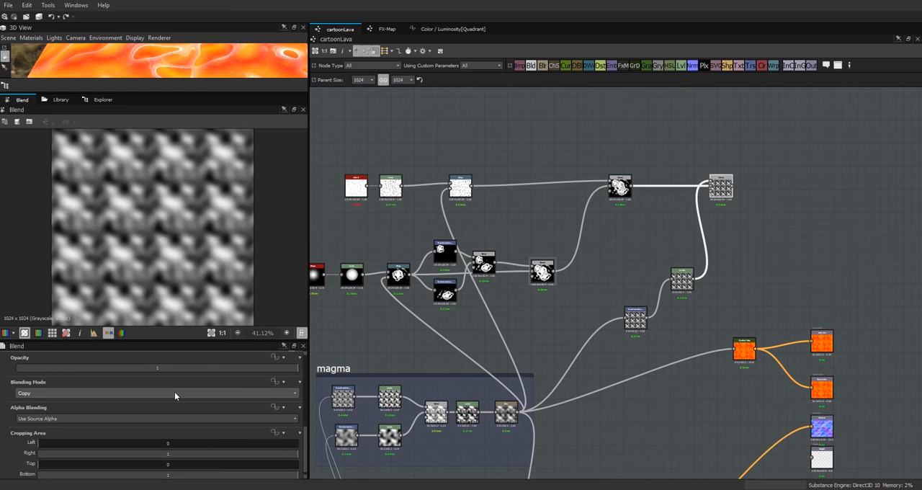
left_click(175, 393)
left_click(119, 448)
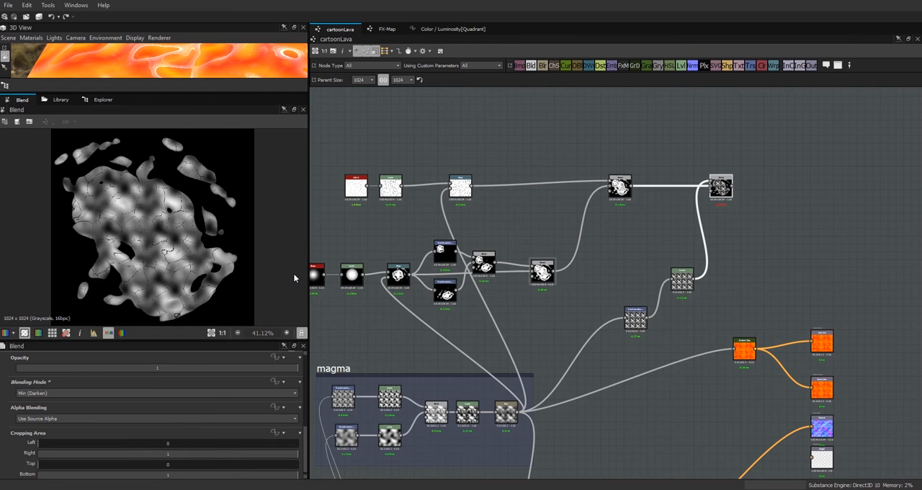
scroll(126, 214, "up", 2)
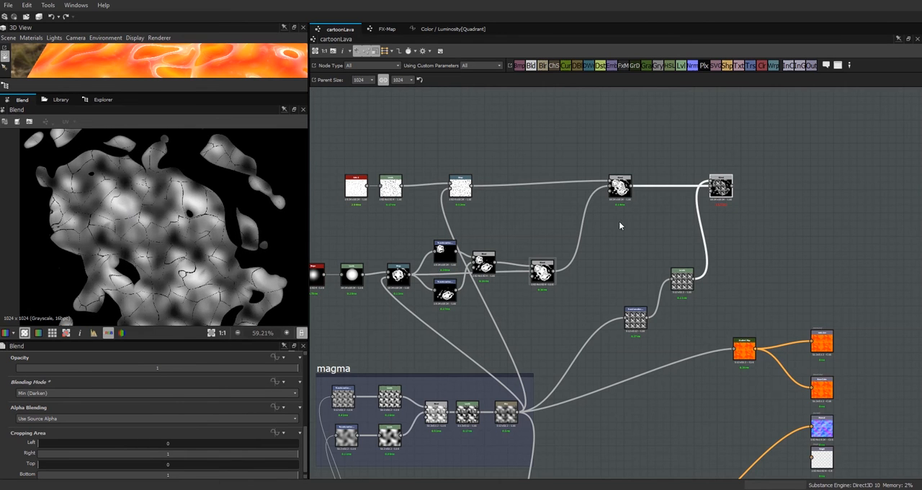
Step: Brighten the new Levels node by lowering its white input and midtone and raising its black input slightly, with the final Blend's output displayed
left_click(681, 279)
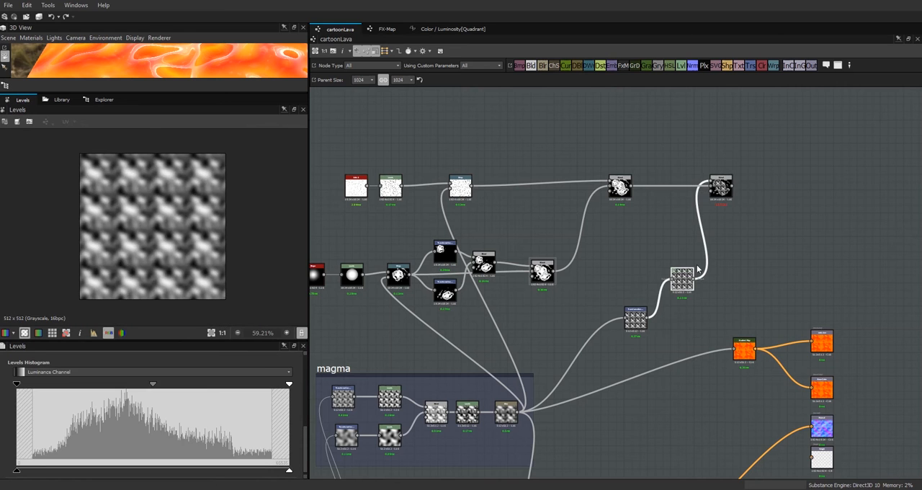
left_click(719, 186)
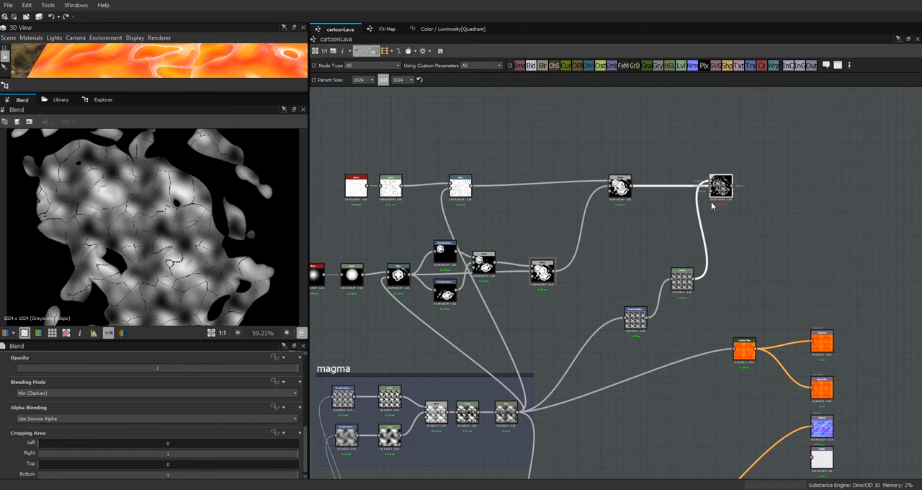
left_click(681, 279)
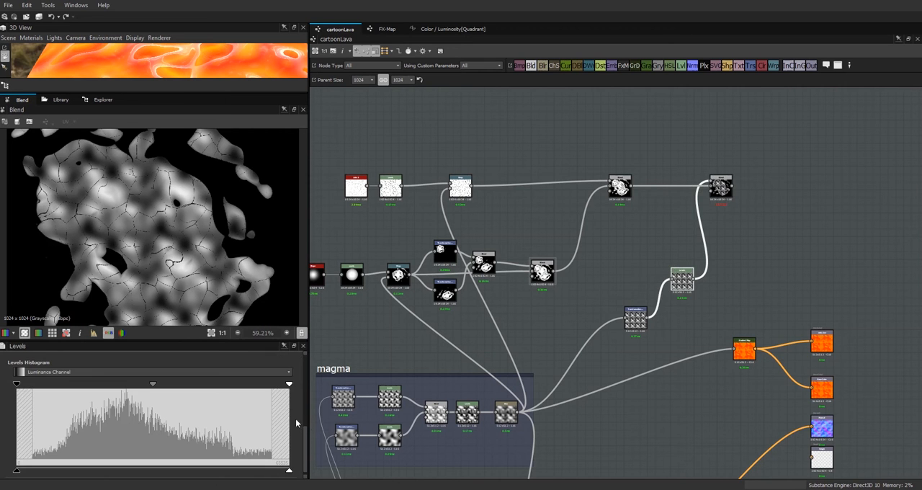
left_click_drag(152, 384, 116, 389)
left_click_drag(288, 385, 231, 399)
left_click_drag(17, 384, 33, 392)
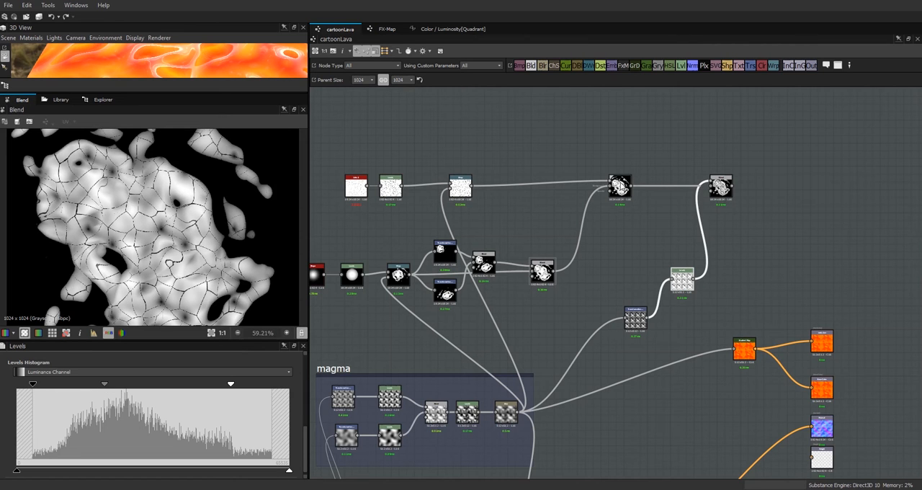
Step: Compare the outputs of the two Min (Darken) Blend nodes in the 2D view
left_click(620, 186)
left_click(721, 187)
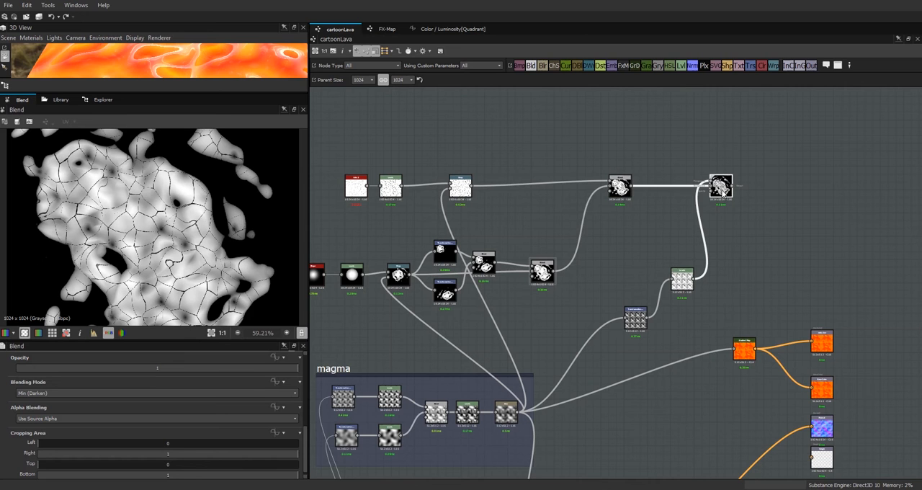
left_click(620, 187)
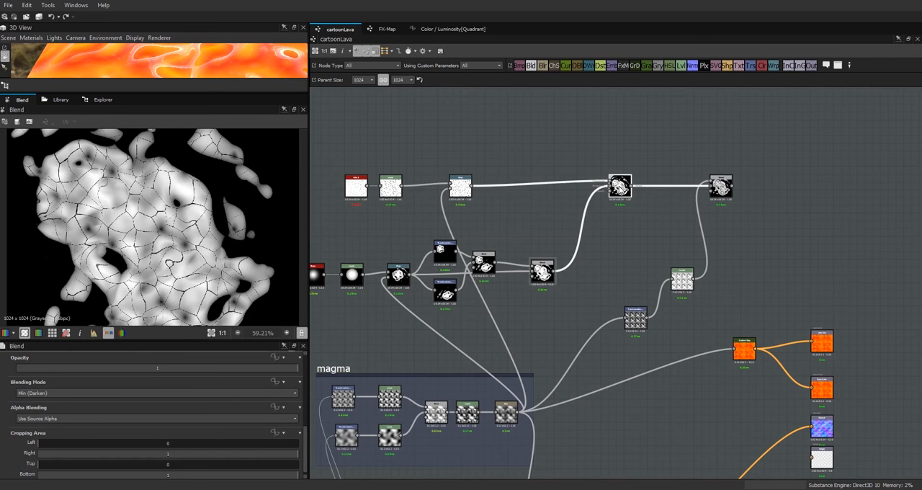
left_click(720, 187)
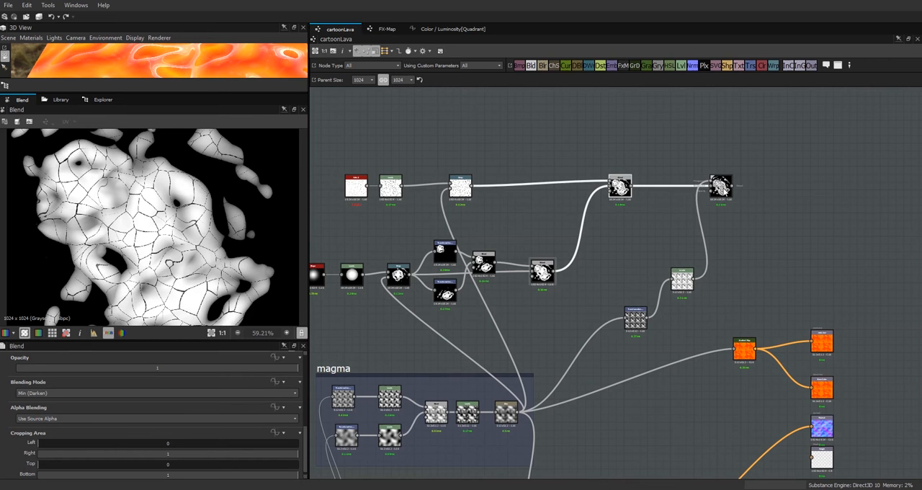
left_click(722, 187)
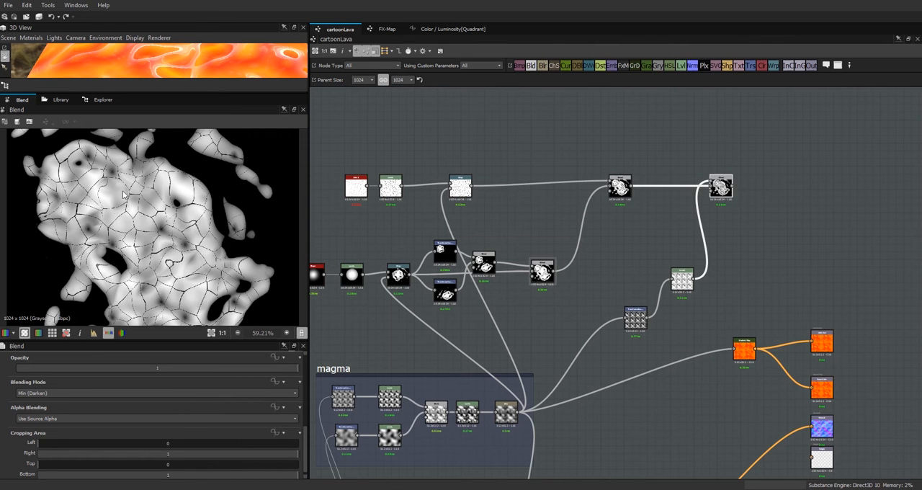
Step: Move the first Min (Darken) Blend, Transformation 2D and Levels nodes closer to the crust shape nodes
scroll(639, 232, "down", 1)
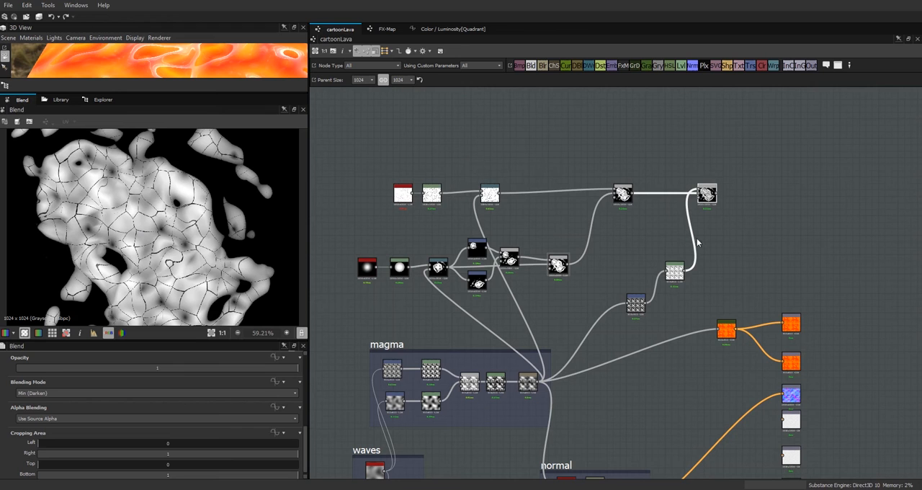
left_click_drag(628, 193, 588, 202)
left_click_drag(638, 307, 605, 308)
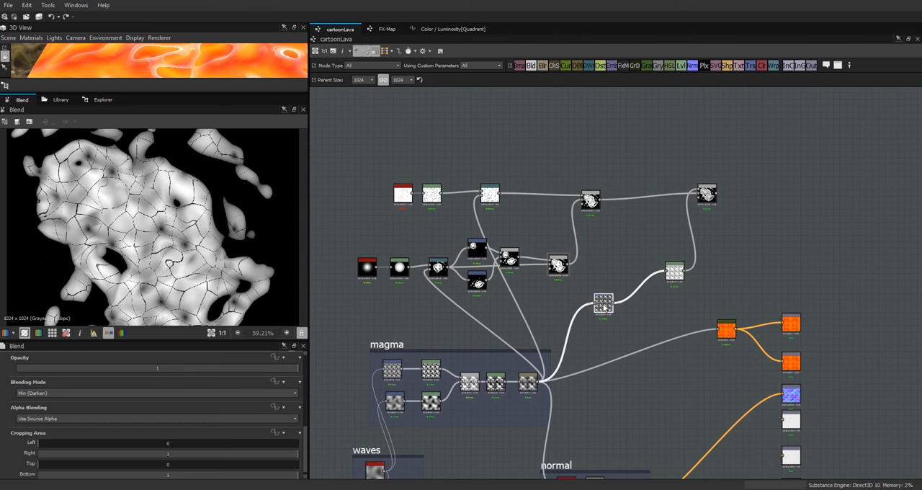
left_click_drag(675, 273, 634, 292)
Step: Nudge the bell-shape cluster nodes clear of the magma frame and enclose them in a frame titled "crust shape"
left_click_drag(344, 222, 550, 298)
mouse_move(559, 264)
left_mouse_down()
mouse_move(533, 263)
mouse_move(552, 254)
left_mouse_up()
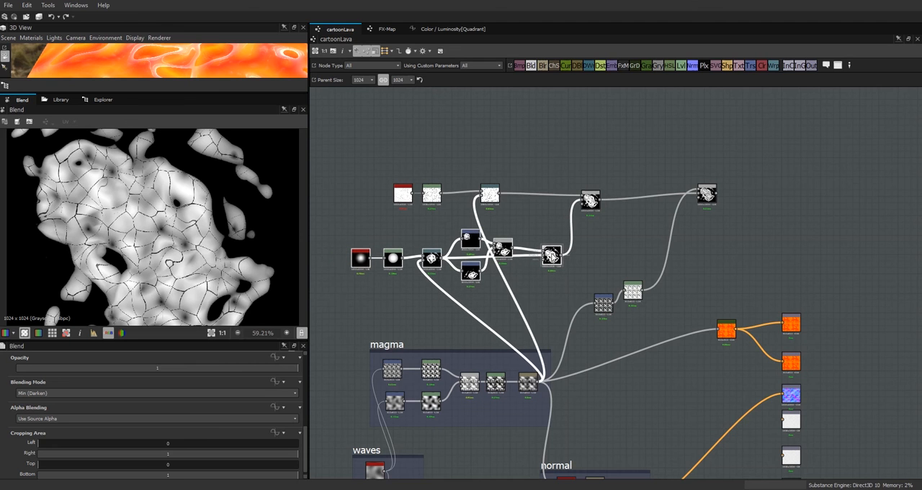
right_click(551, 254)
left_click(584, 313)
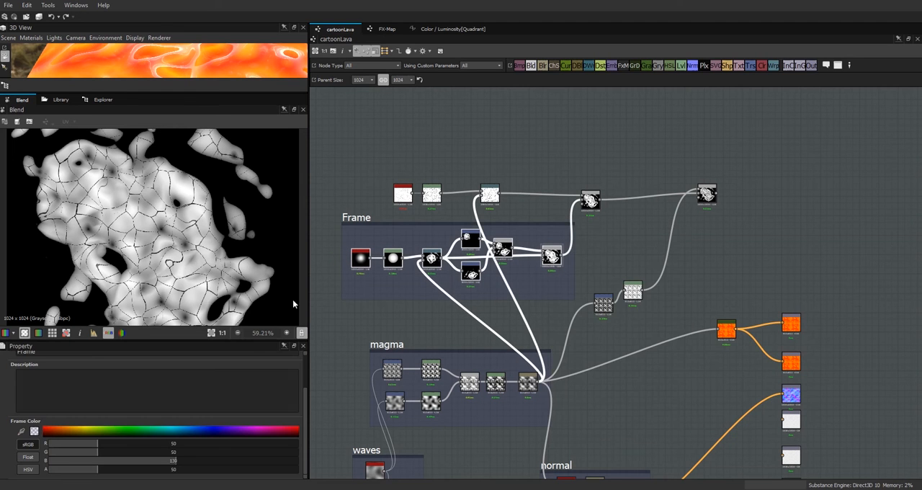
left_click_drag(305, 425, 311, 389)
double_click(28, 394)
type("crust shape")
Step: Gather the Cells 3, Levels and Warp nodes above the crust shape frame and enclose them in a frame titled "crust cracks"
left_click_drag(489, 193, 532, 193)
left_click_drag(431, 194, 497, 194)
left_click_drag(402, 195, 460, 195)
left_click_drag(552, 175, 473, 164)
key("ctrl+f")
double_click(44, 394)
type("crust cracks")
Step: Arrange the first Min (Darken) Blend and the Transformation 2D and Levels pair compactly beside the final Blend
left_click_drag(590, 198, 635, 188)
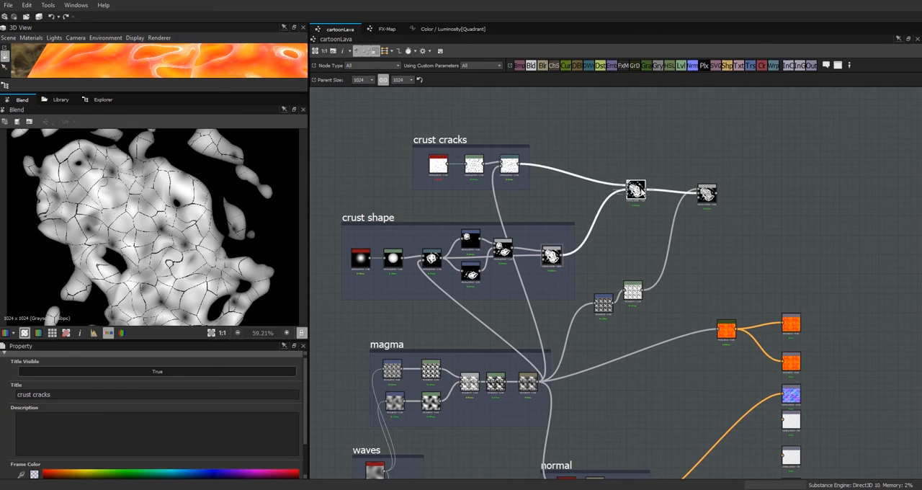
left_click_drag(633, 290, 655, 231)
left_click_drag(609, 299, 639, 228)
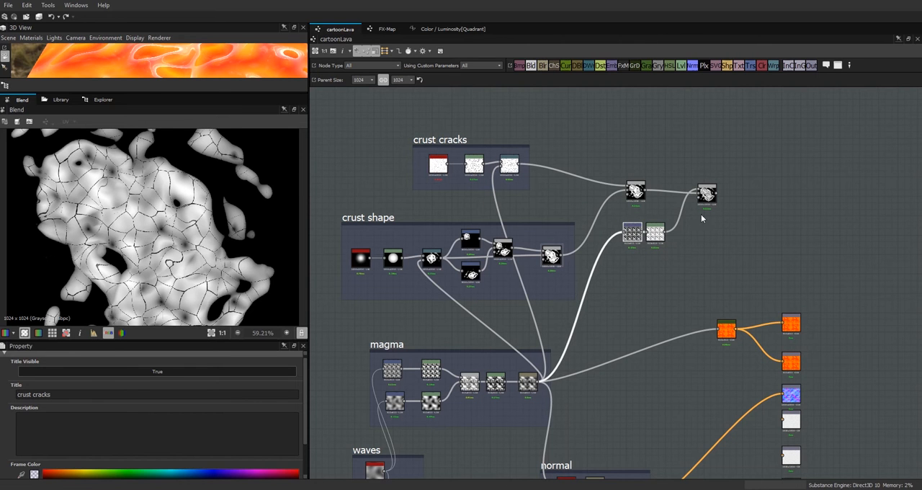
left_click_drag(635, 191, 655, 193)
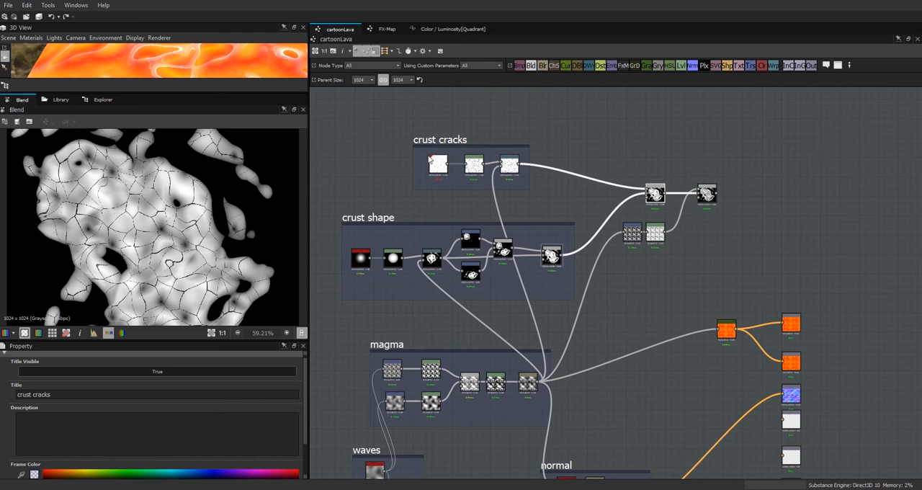
Step: Shift both crust frames and their Blend nodes together away from the output nodes, and nudge the upper waves node
left_click_drag(771, 130, 365, 295)
left_click_drag(466, 139, 397, 125)
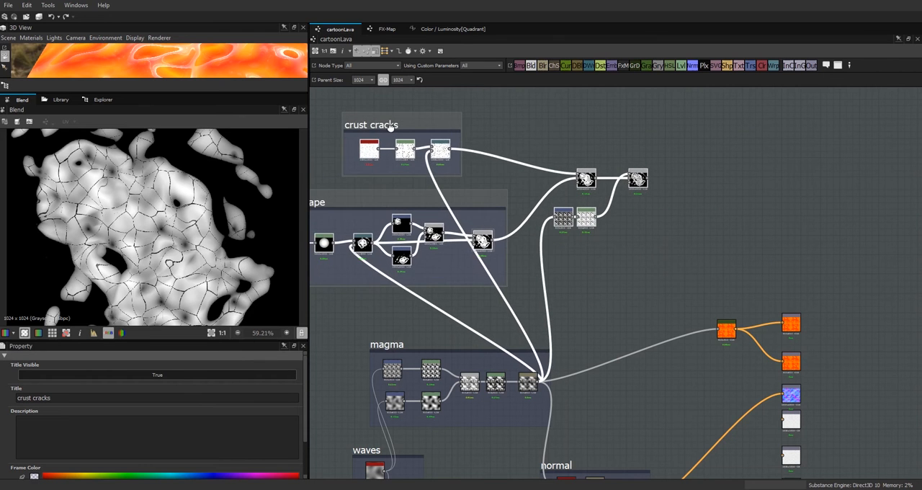
scroll(685, 244, "down", 3)
scroll(685, 244, "up", 2)
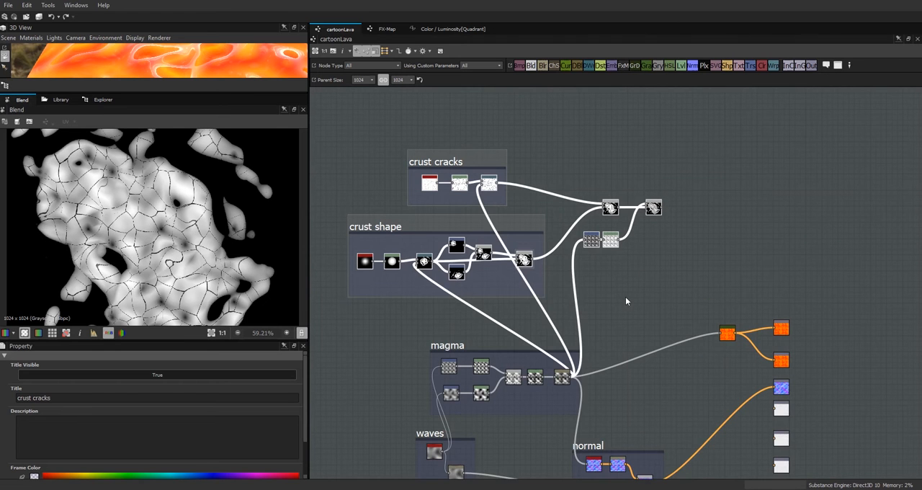
middle_click_drag(625, 296, 727, 136)
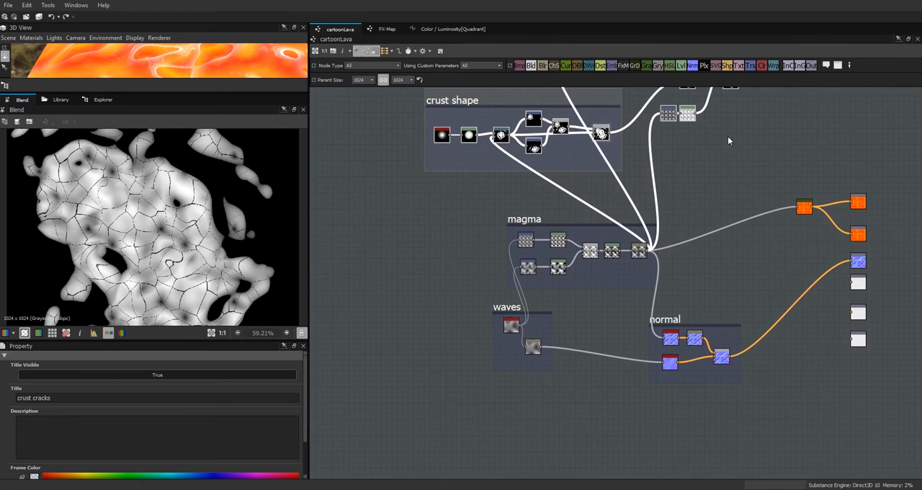
left_click(507, 329)
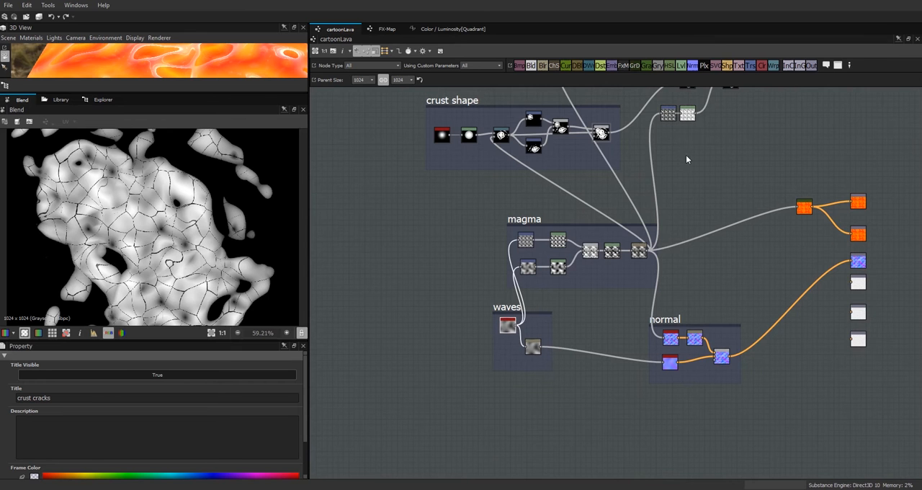
Step: Add an FX-Map node fed by the final Blend and set its color mode to Grayscale
middle_click_drag(746, 151, 692, 270)
scroll(693, 256, "up", 2)
left_click_drag(600, 208, 587, 207)
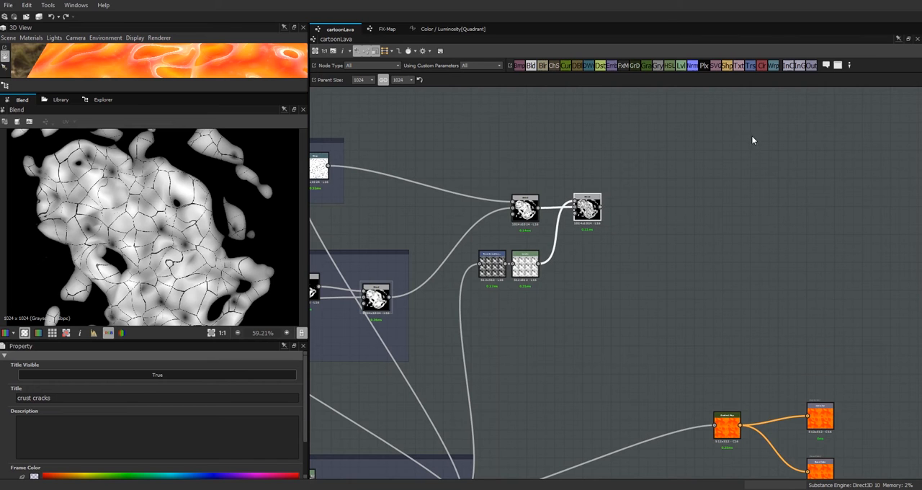
left_click_drag(623, 66, 656, 209)
left_click_drag(601, 208, 642, 220)
left_click_drag(650, 219, 650, 214)
left_click_drag(306, 380, 271, 406)
left_click(264, 395)
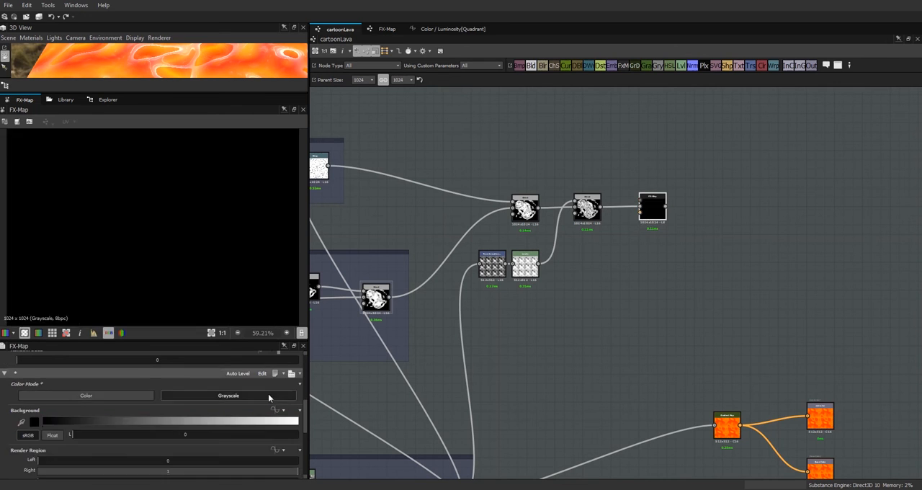
Step: Open the new FX-Map for editing, look at its Quadrant node, and return to the cartoonLava graph
right_click(648, 213)
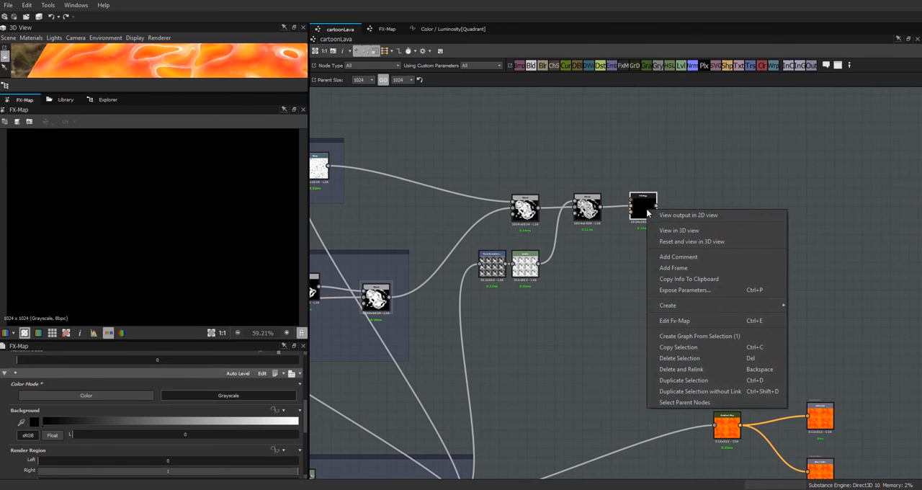
left_click(694, 320)
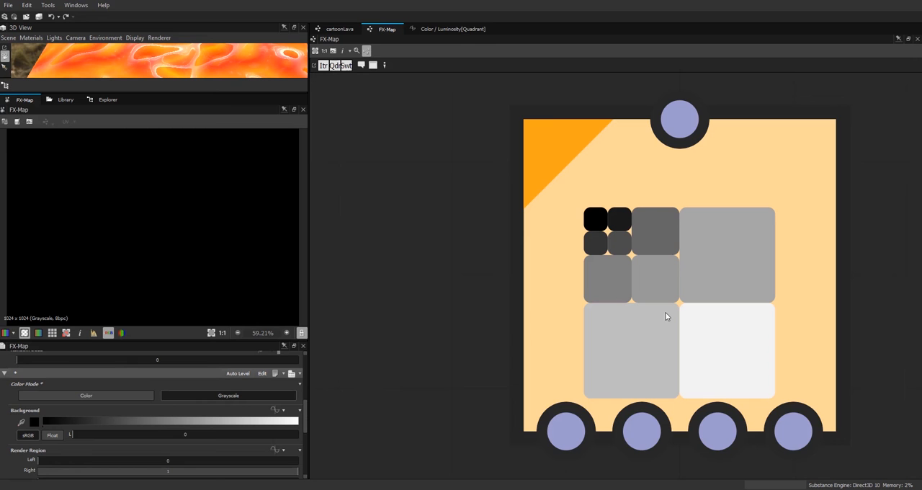
left_click(668, 301)
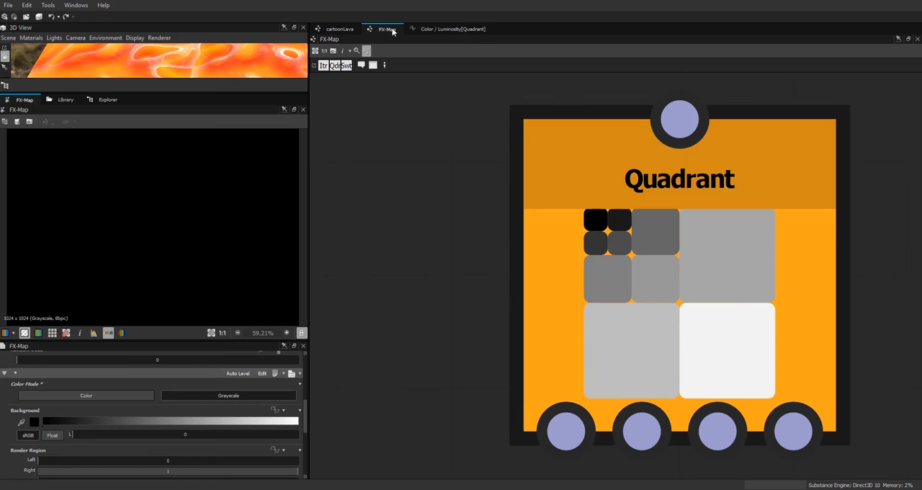
left_click(338, 30)
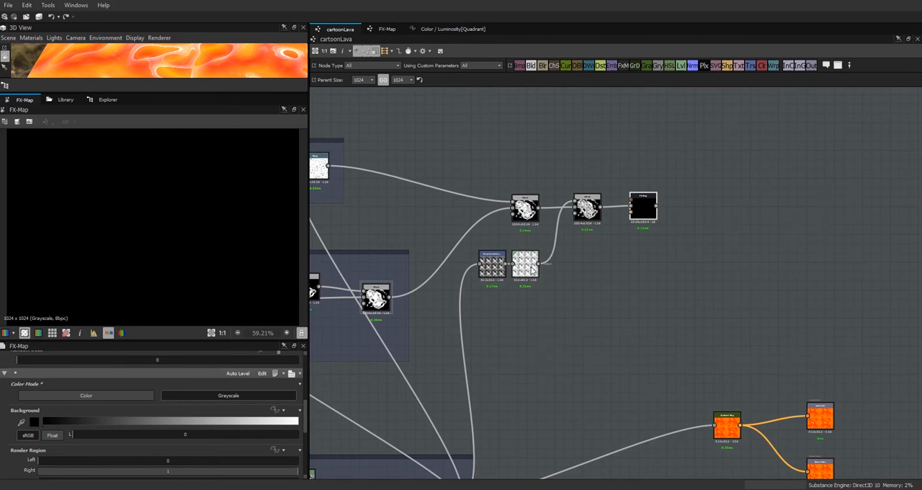
Step: Add a Float1 input parameter to the cartoonLava graph with the identifier "flow speed"
double_click(556, 340)
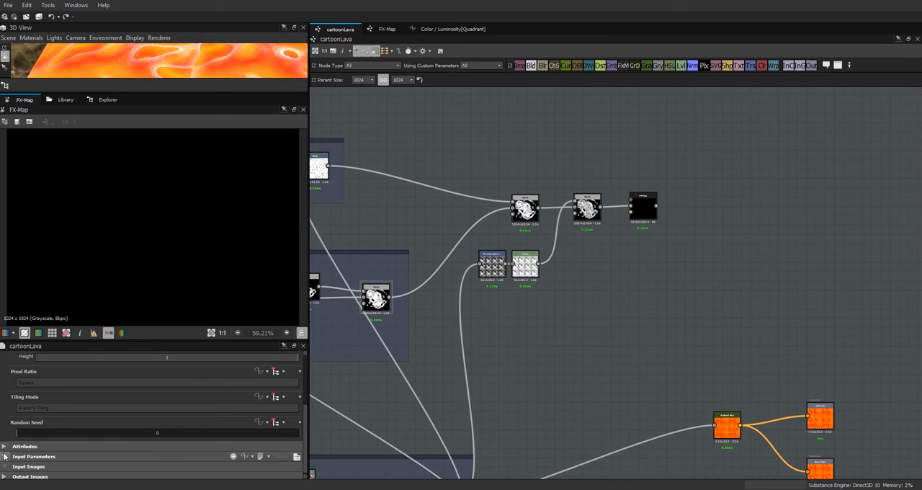
left_click(233, 455)
scroll(305, 408, "down", 3)
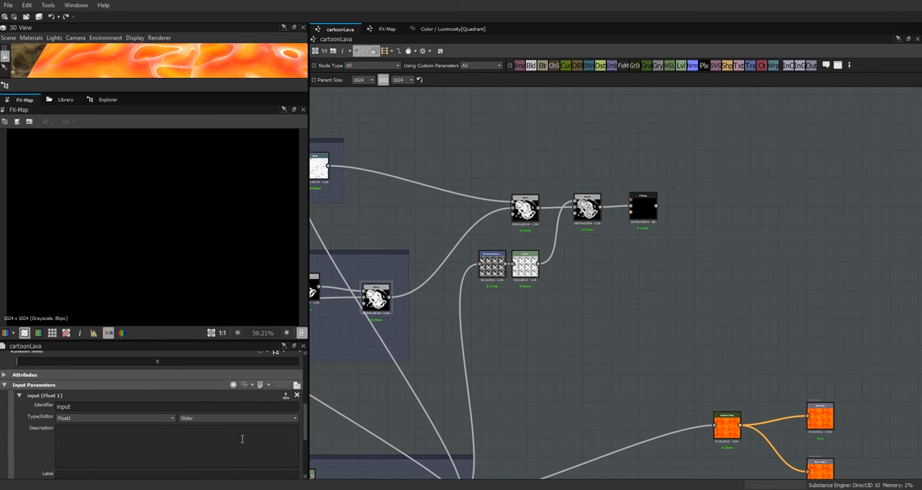
left_click_drag(105, 407, 50, 407)
type("flow speed")
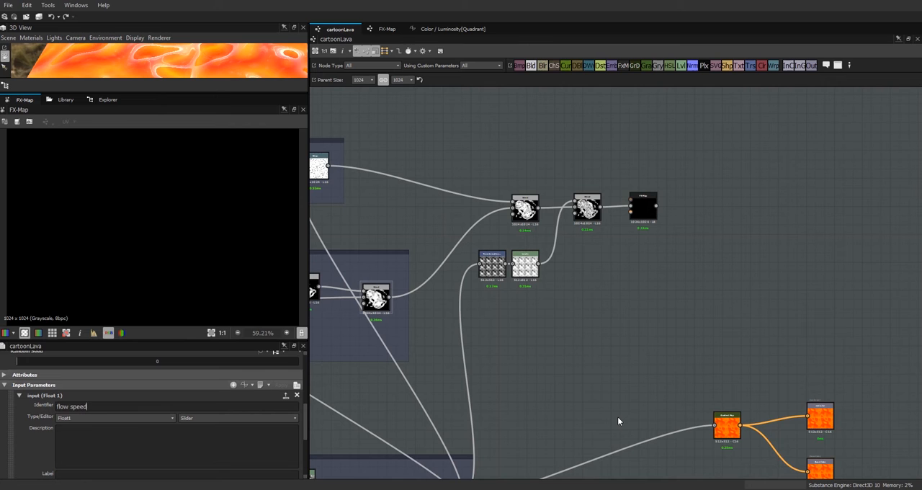
Step: Apply the new parameter's identifier and set its label to "flow speed"
key("Return")
key("ctrl+c")
scroll(305, 432, "down", 2)
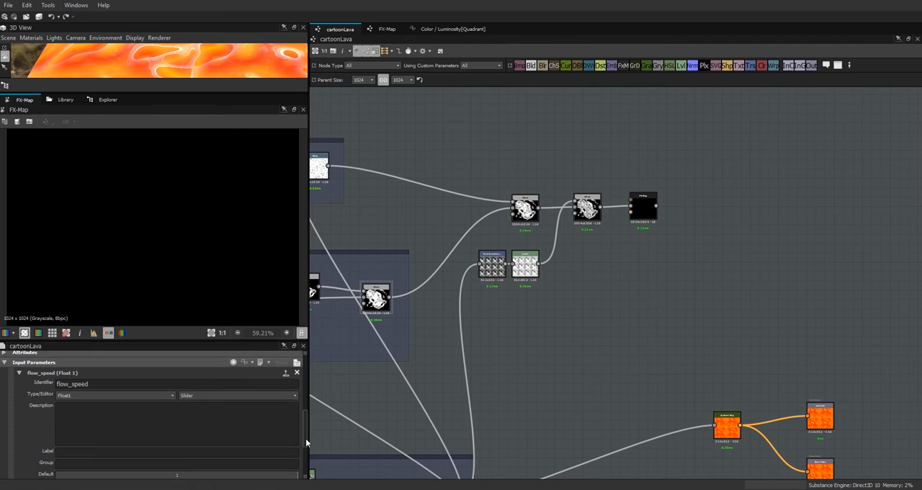
left_click(244, 443)
key("ctrl+v")
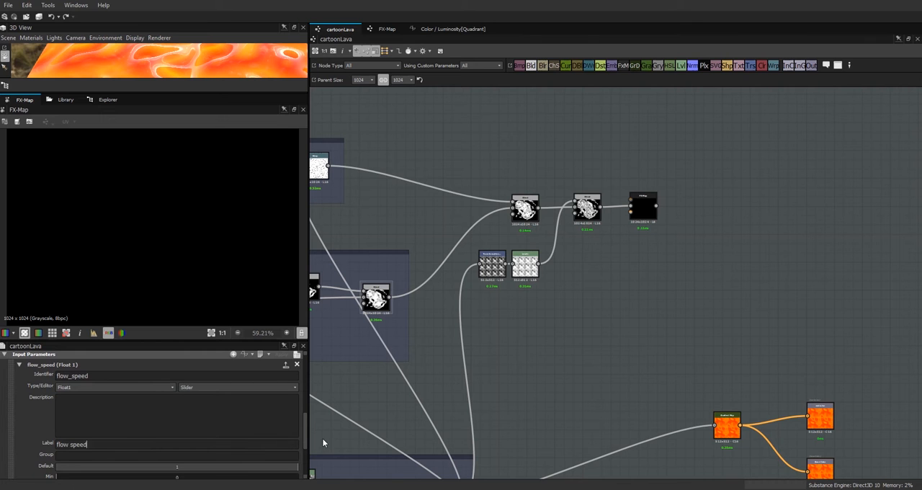
Step: Give the flow speed parameter a minimum of -5, a maximum of 5 and a default of 1, then collapse its settings
left_click_drag(305, 433, 311, 458)
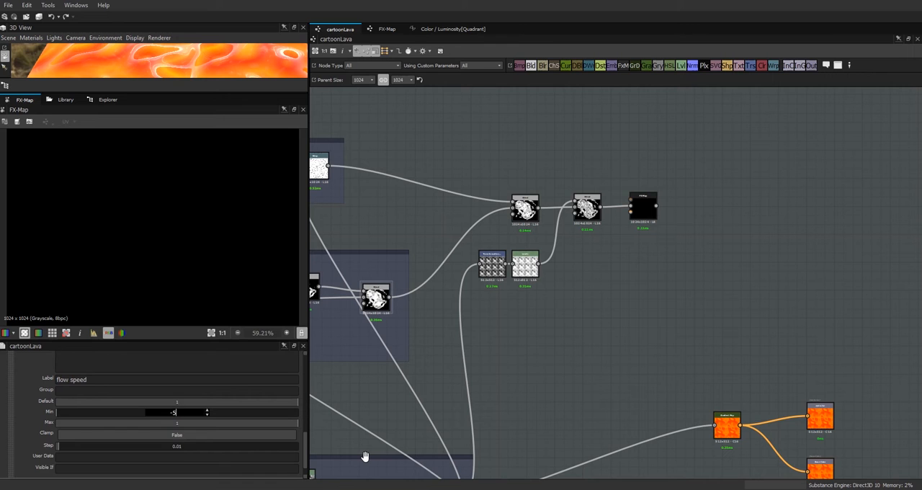
double_click(177, 422)
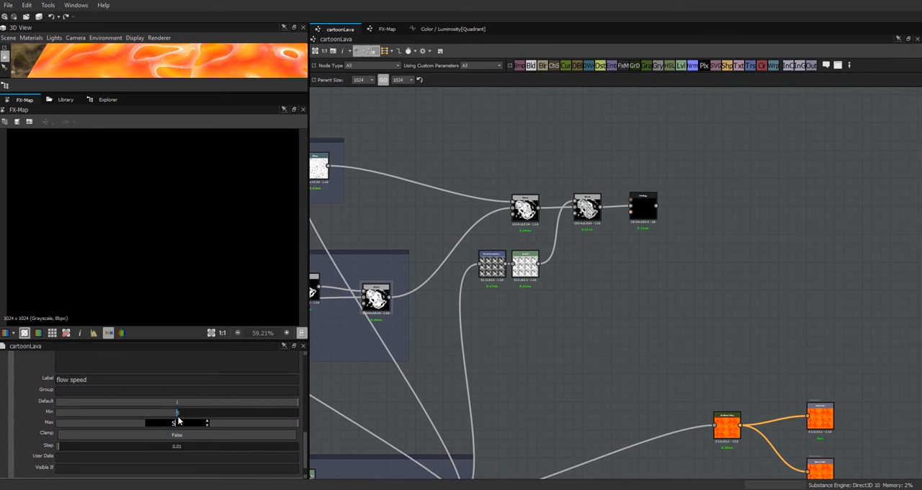
double_click(177, 402)
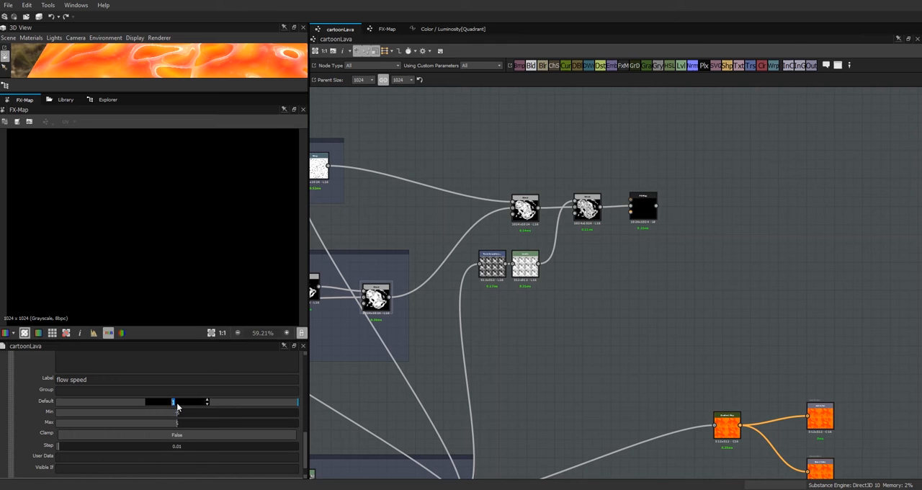
type("2")
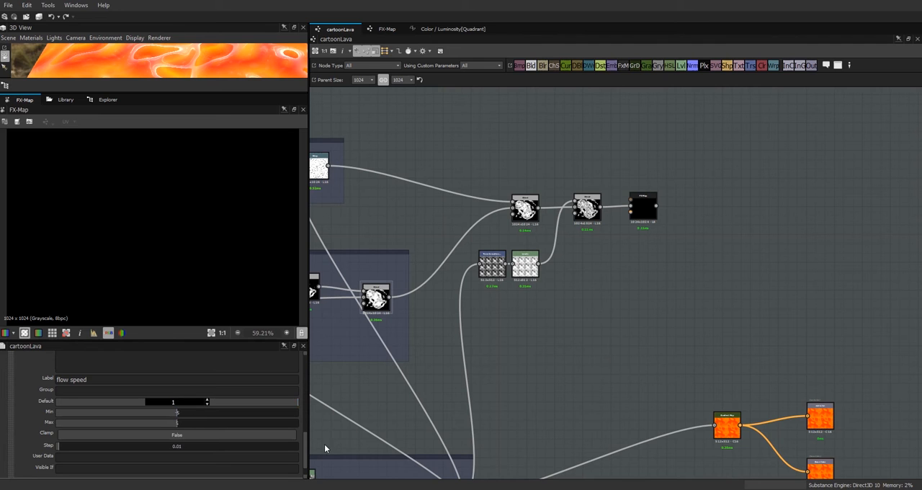
key("Return")
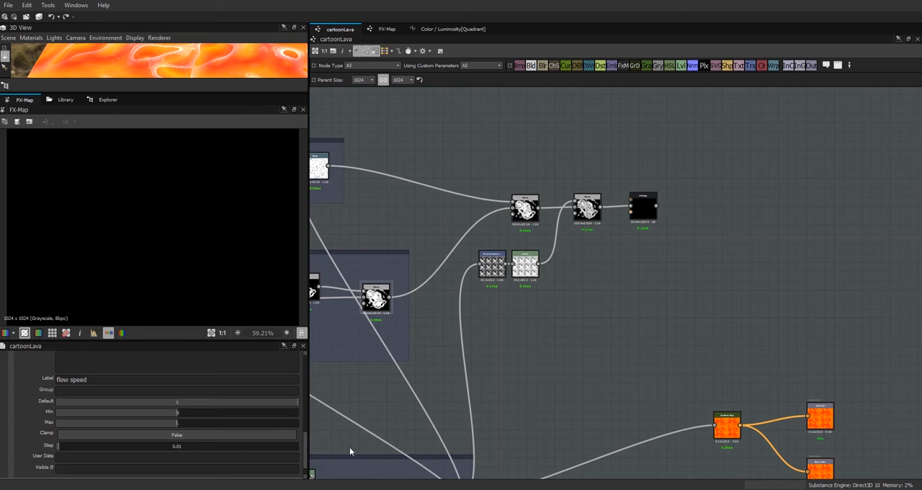
left_click_drag(305, 442, 312, 431)
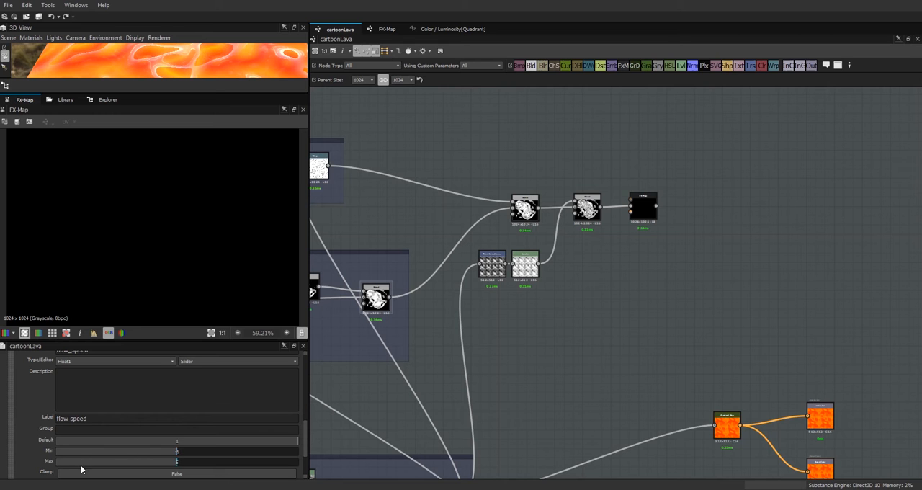
left_click_drag(306, 448, 307, 429)
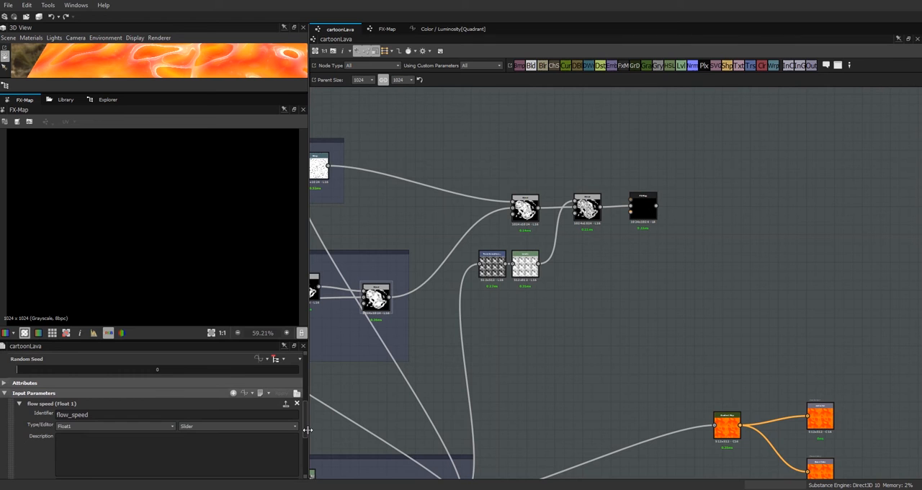
left_click(19, 405)
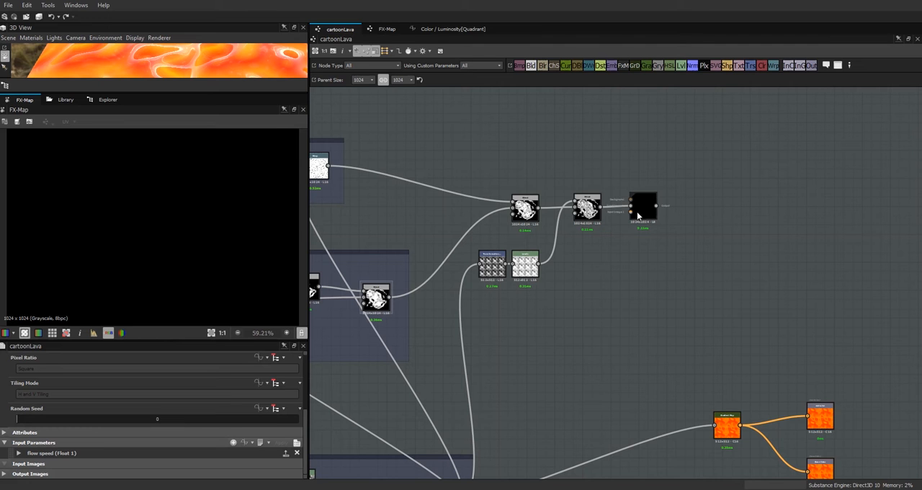
Step: Return to the FX-Map graph and examine the whole lava plane from above in an enlarged 3D view
left_click(382, 29)
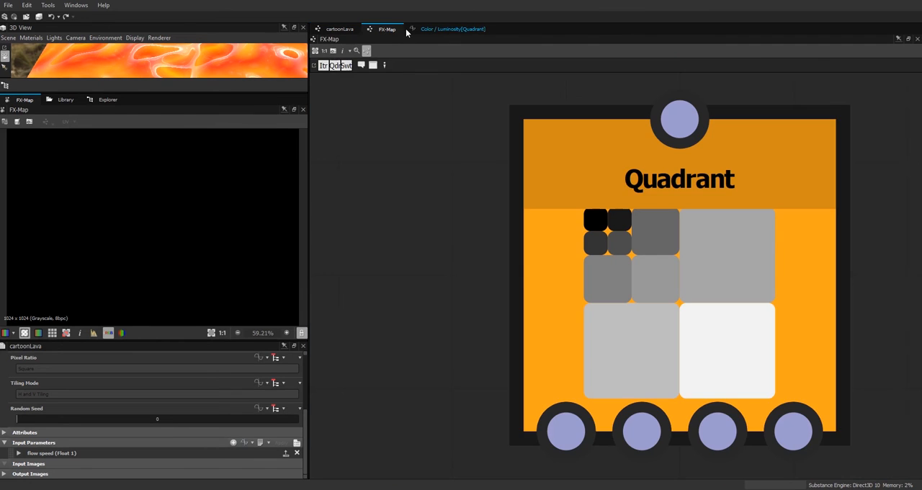
scroll(661, 278, "down", 4)
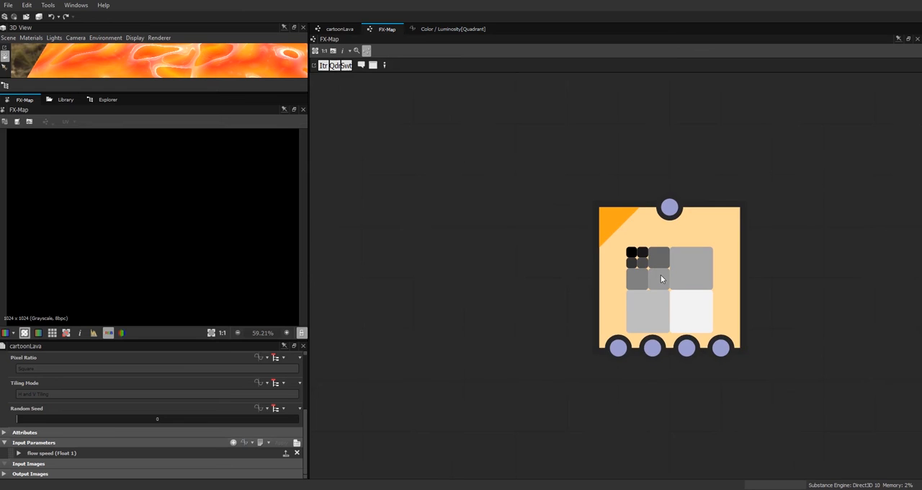
middle_click_drag(660, 280, 697, 200)
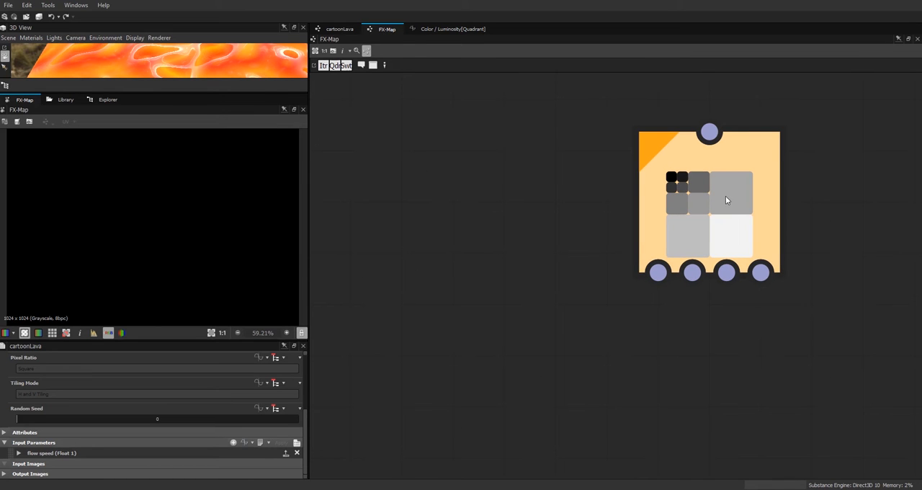
left_click(708, 256)
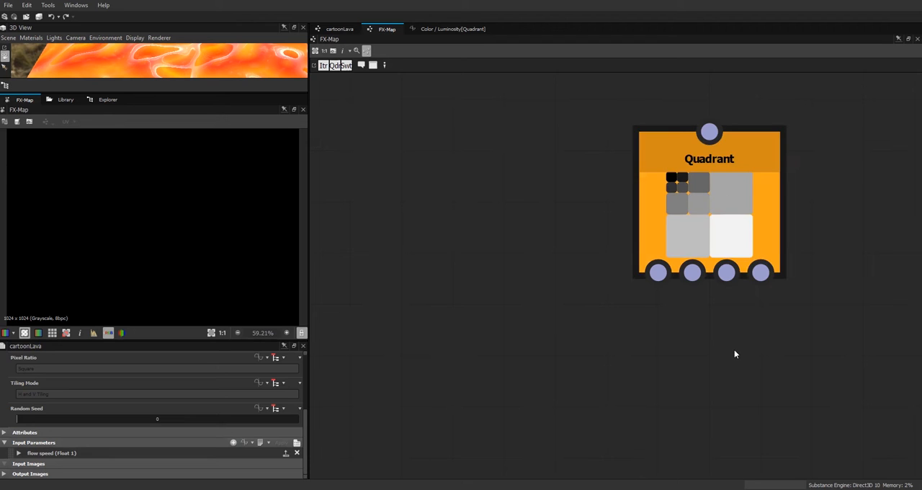
middle_click_drag(734, 354, 754, 304)
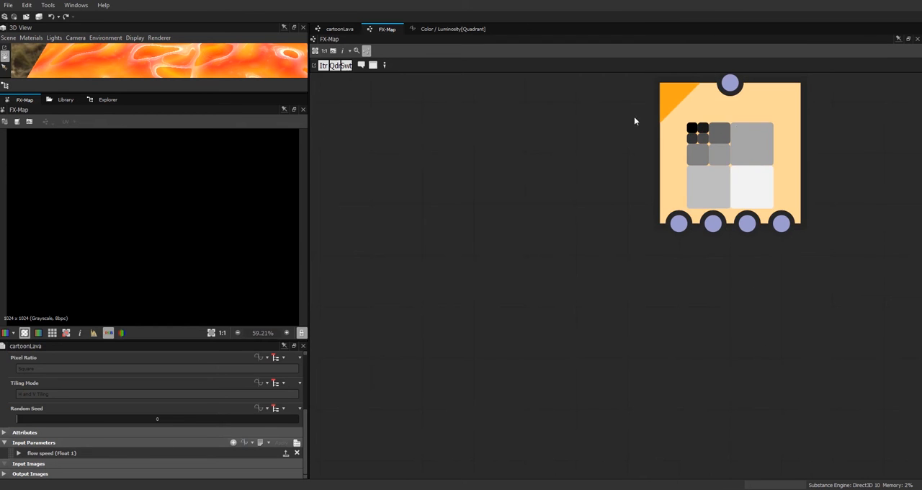
left_click_drag(185, 91, 177, 252)
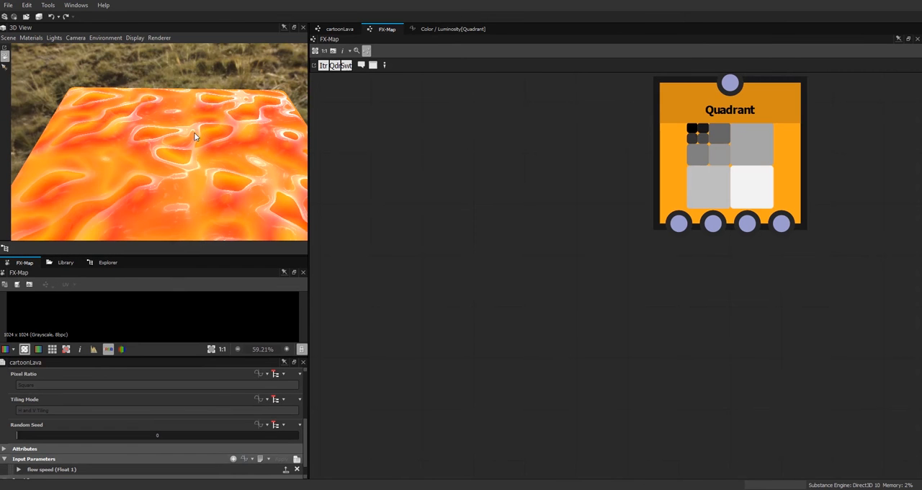
left_click_drag(210, 158, 194, 189)
left_click_drag(198, 173, 233, 201)
scroll(233, 200, "down", 2)
mouse_move(231, 197)
middle_mouse_down()
mouse_move(234, 155)
mouse_move(238, 184)
middle_mouse_up()
scroll(762, 266, "down", 2)
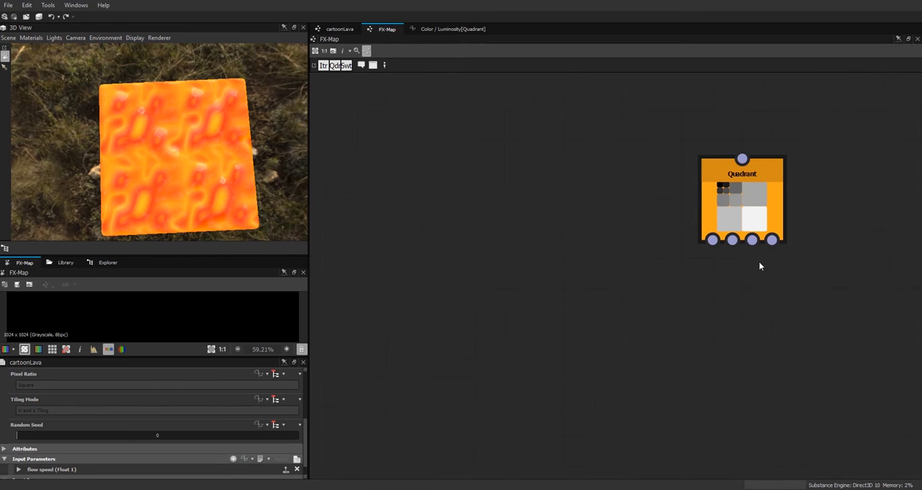
Step: Add a second Quadrant node below the existing one and connect it to the first child output of the upper Quadrant
middle_click_drag(747, 309, 697, 269)
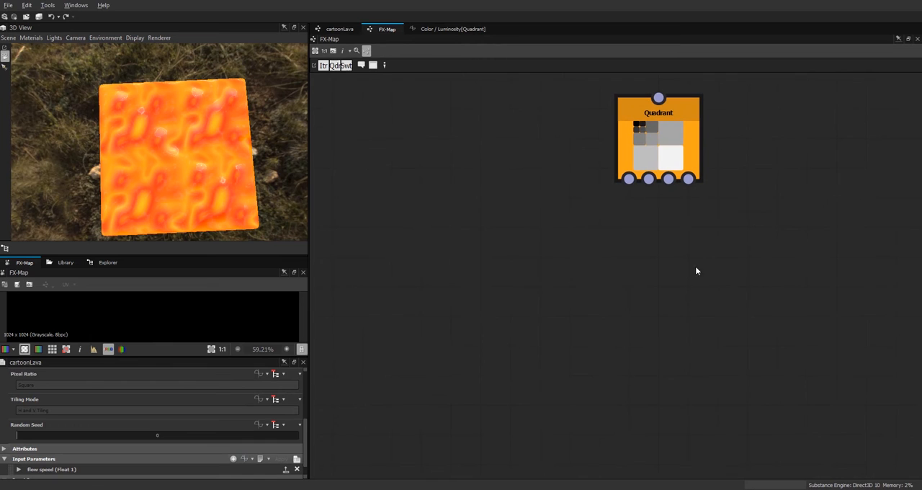
right_click(749, 189)
mouse_move(774, 194)
left_click(729, 196)
mouse_move(735, 197)
left_mouse_down()
mouse_move(668, 271)
mouse_move(608, 274)
left_mouse_up()
left_click_drag(629, 180, 610, 243)
left_click_drag(627, 304, 569, 288)
scroll(680, 250, "down", 2)
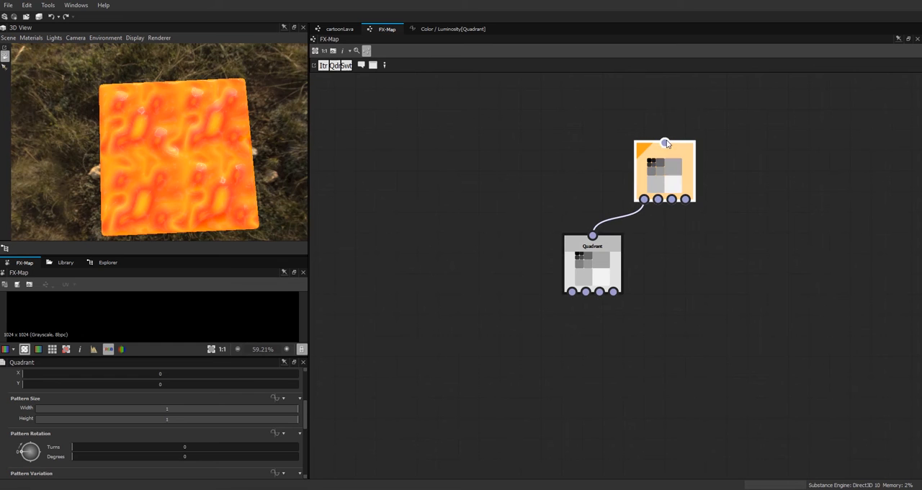
middle_click_drag(758, 160, 753, 220)
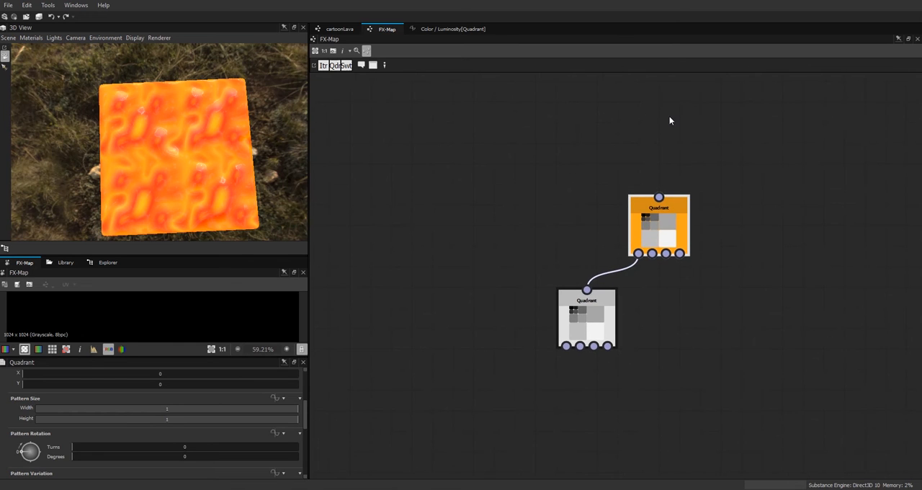
Step: Add an Iterate node above the upper Quadrant, link its second output to that Quadrant, and make Iterate the root node
right_click(704, 126)
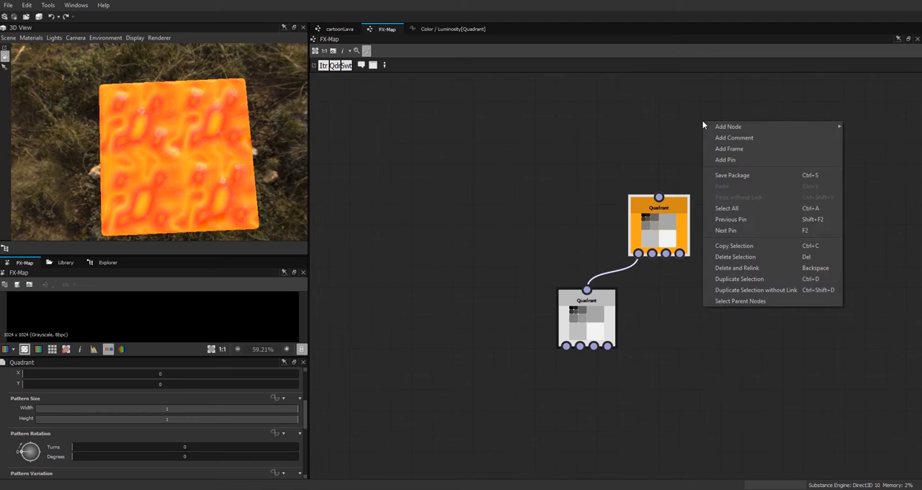
mouse_move(729, 128)
left_click(862, 156)
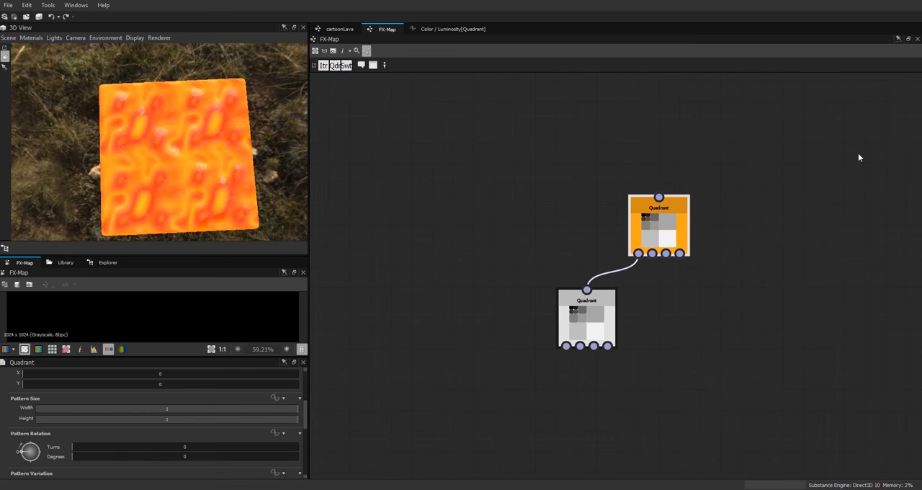
left_click_drag(713, 124, 658, 197)
left_click(663, 108)
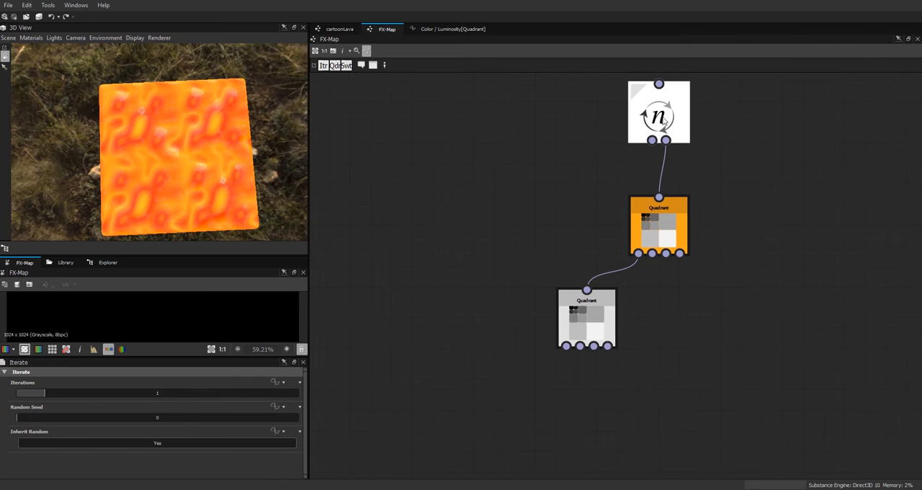
left_click_drag(663, 108, 663, 123)
right_click(663, 124)
left_click(724, 170)
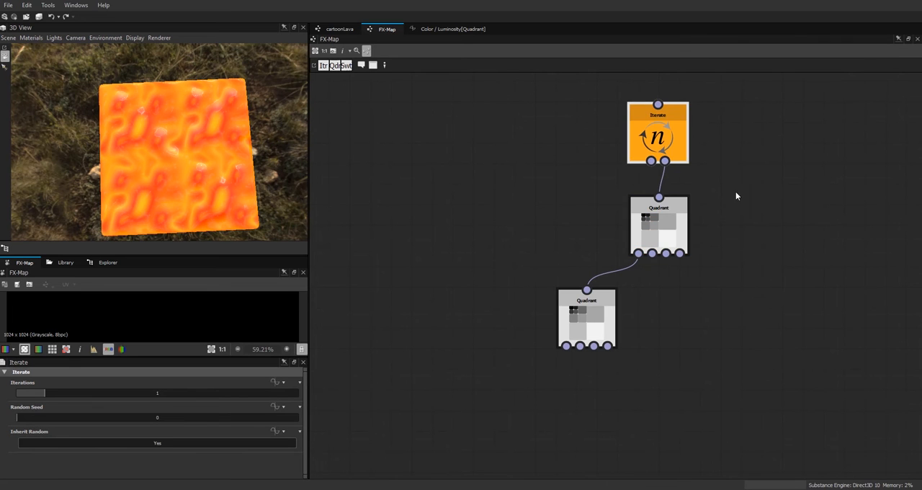
Step: Shift the lower Quadrant node slightly outward, enlarge the parameter area, and look through its pattern and input image settings
left_click(582, 315)
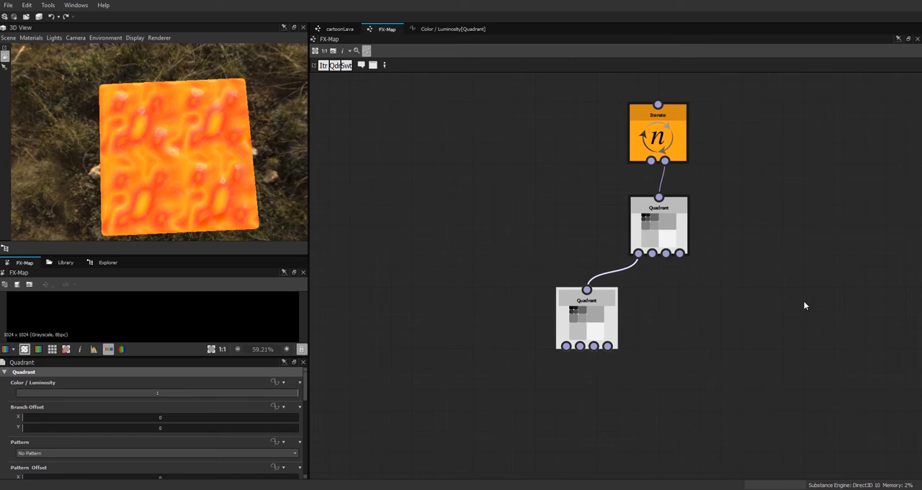
left_click_drag(602, 329, 582, 328)
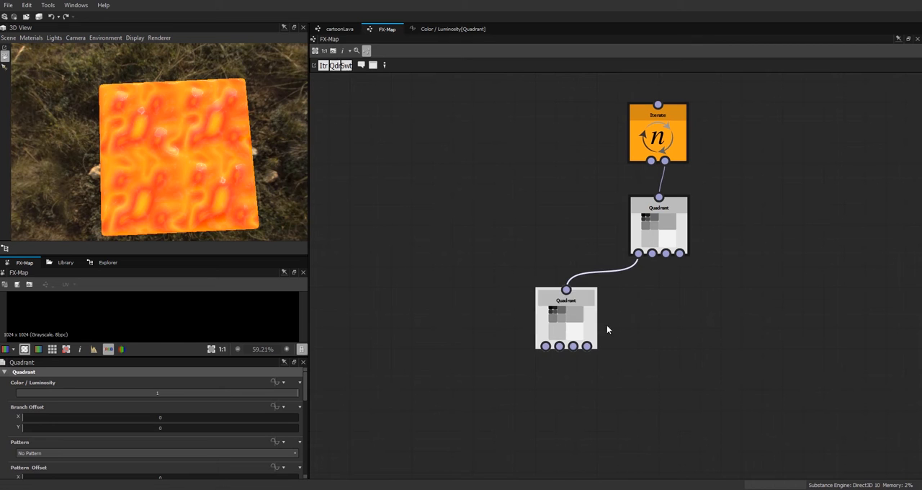
mouse_move(579, 322)
left_mouse_down()
mouse_move(599, 322)
mouse_move(578, 321)
left_mouse_up()
left_click_drag(299, 357, 300, 280)
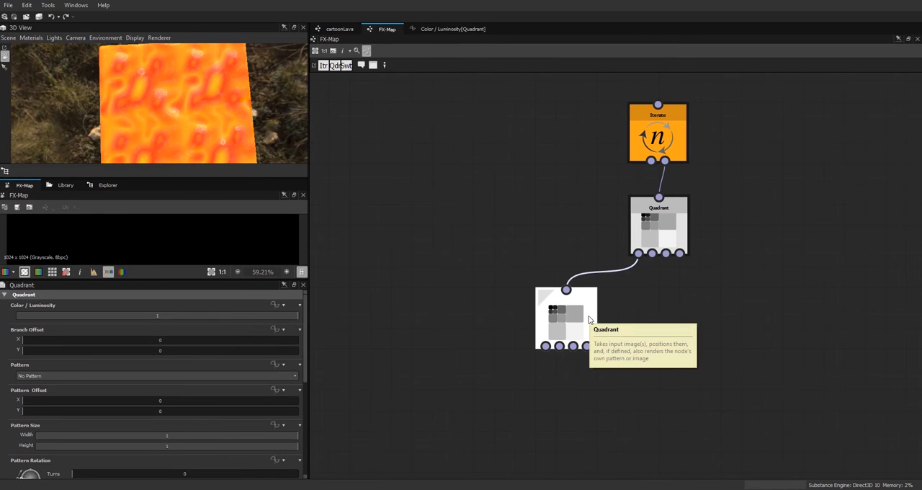
left_click_drag(305, 311, 303, 417)
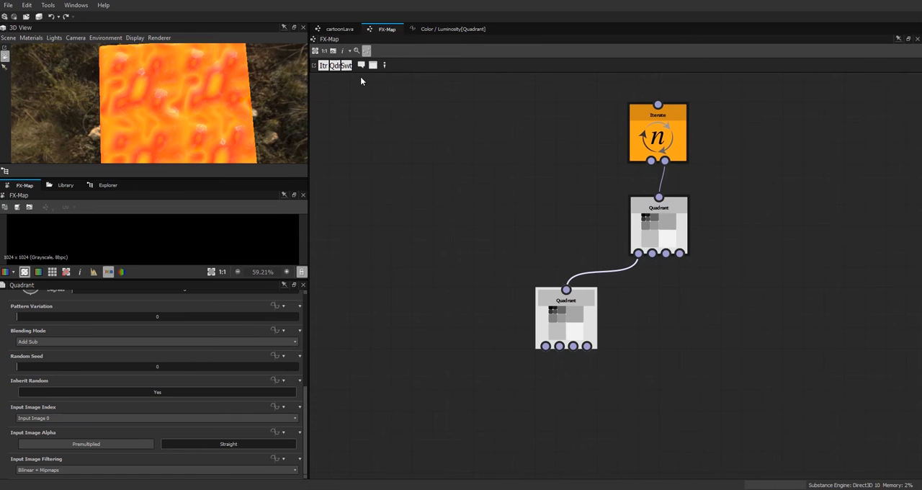
Step: Look at the FX-Map node's inputs in the cartoonLava graph, then return to the FX-Map and its Quadrant parameters
left_click(333, 28)
scroll(553, 175, "up", 2)
scroll(626, 189, "down", 2)
left_click(626, 190)
left_click(388, 30)
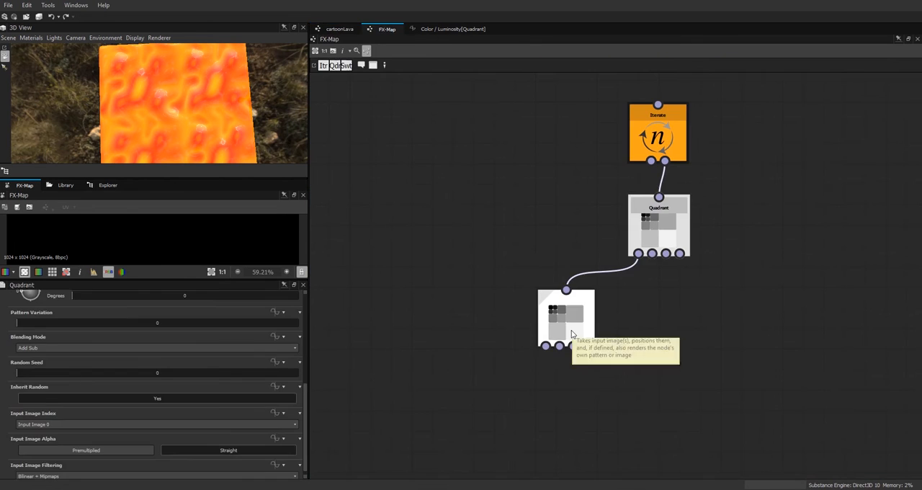
left_click_drag(304, 441, 320, 352)
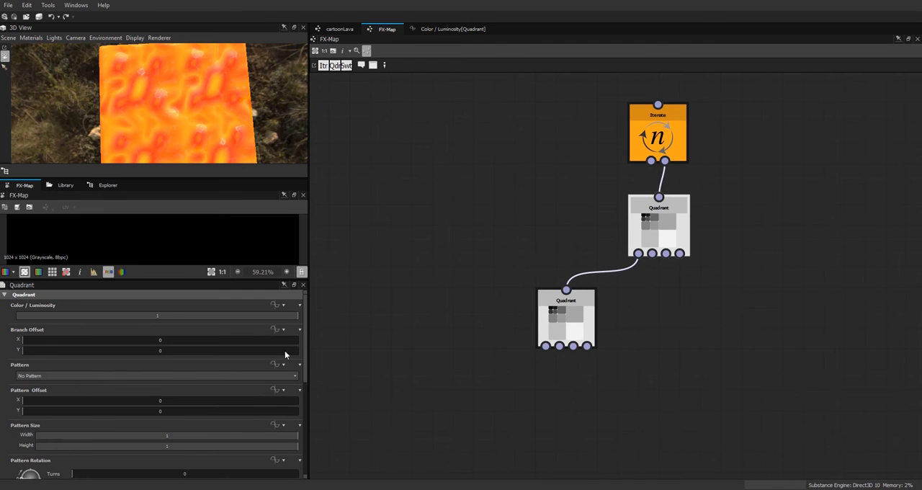
Step: Set the lower Quadrant's pattern to Input Image and enlarge the 2D preview to inspect the crust
left_click(556, 322)
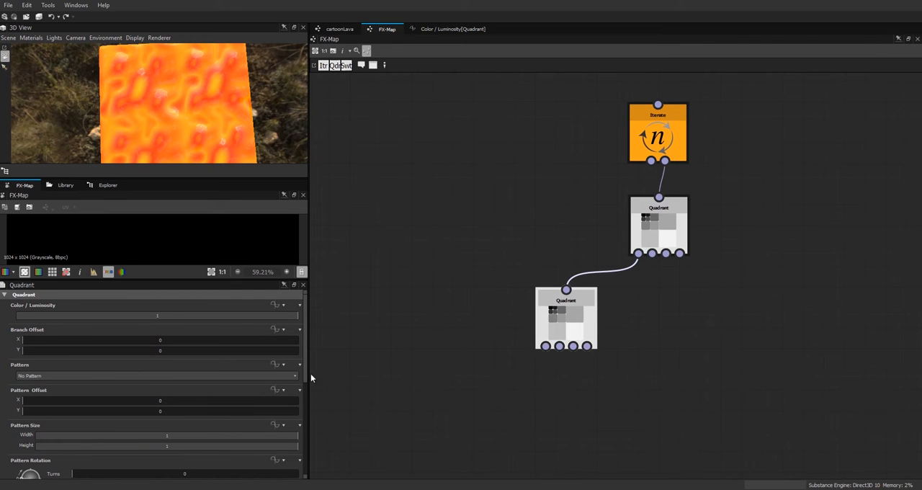
left_click_drag(305, 373, 310, 349)
left_click(50, 376)
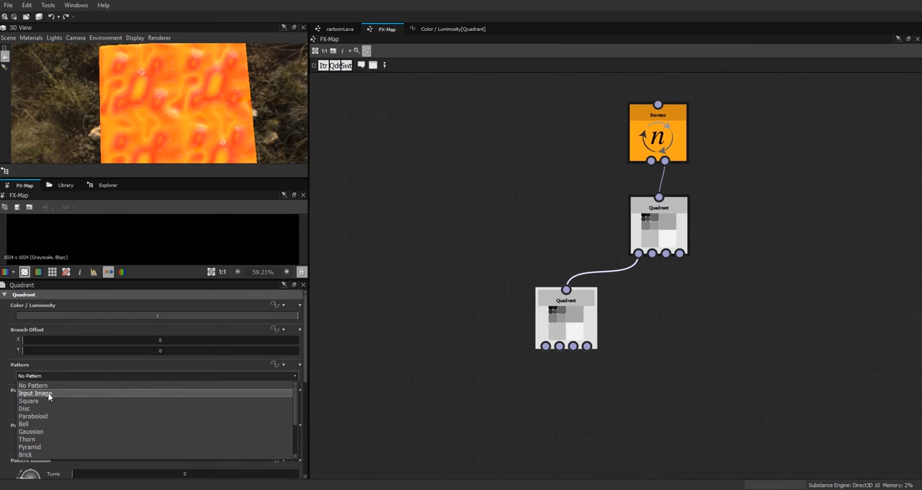
left_click(52, 390)
left_click_drag(166, 279, 171, 414)
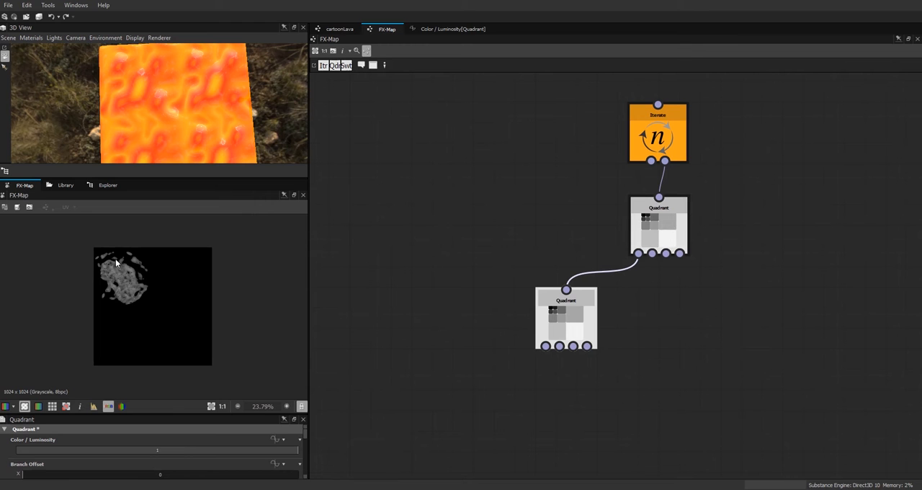
scroll(123, 275, "up", 5)
scroll(123, 274, "down", 3)
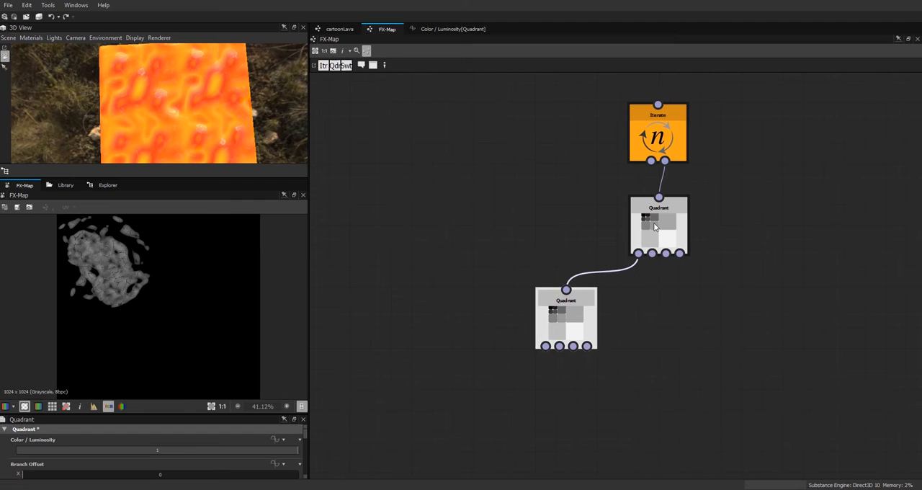
Step: Set the Iterate node's iterations to 3
left_click(656, 141)
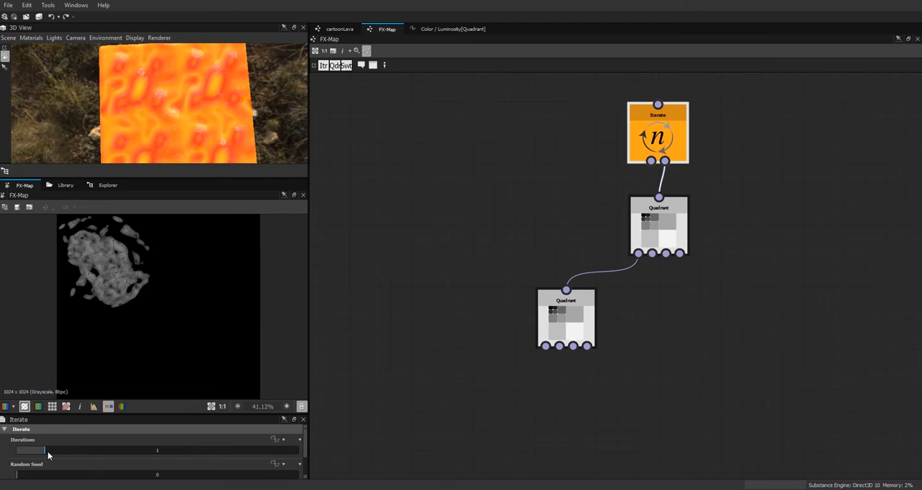
left_click_drag(47, 451, 105, 455)
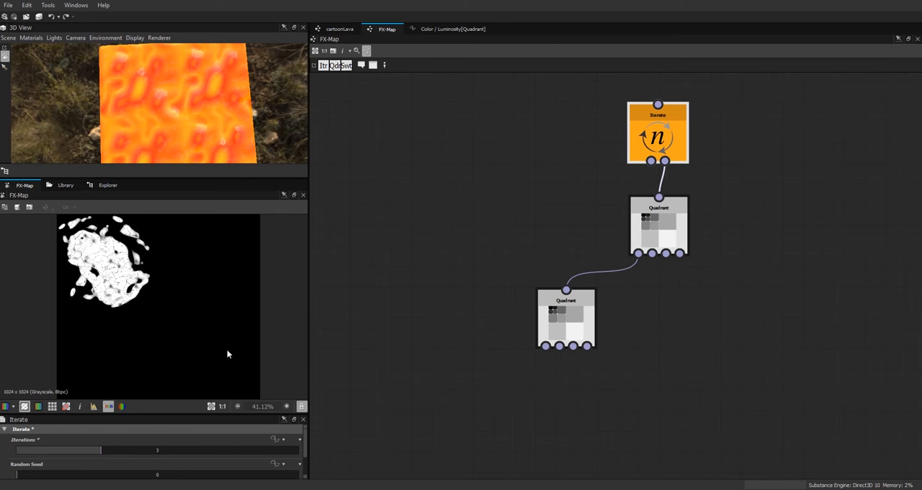
Step: Enlarge the parameter area and look through the lower Quadrant's offset, size, rotation and variation parameters
left_click(559, 325)
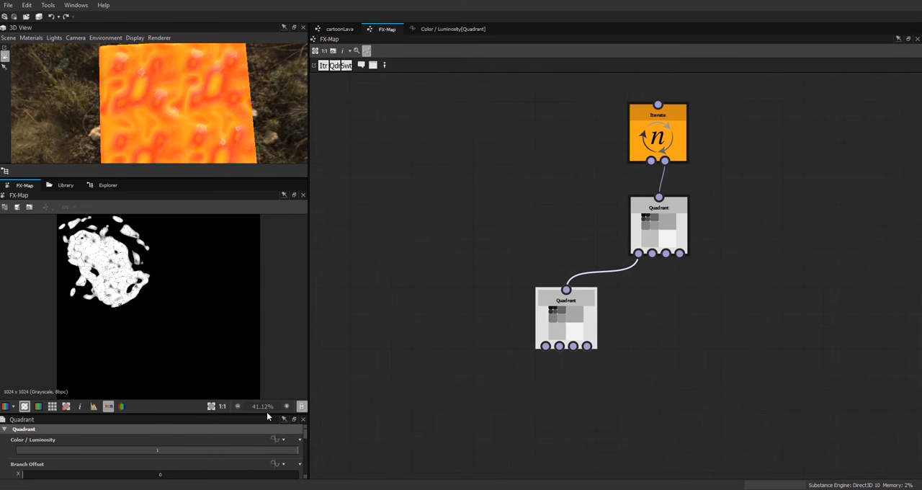
left_click_drag(267, 416, 273, 317)
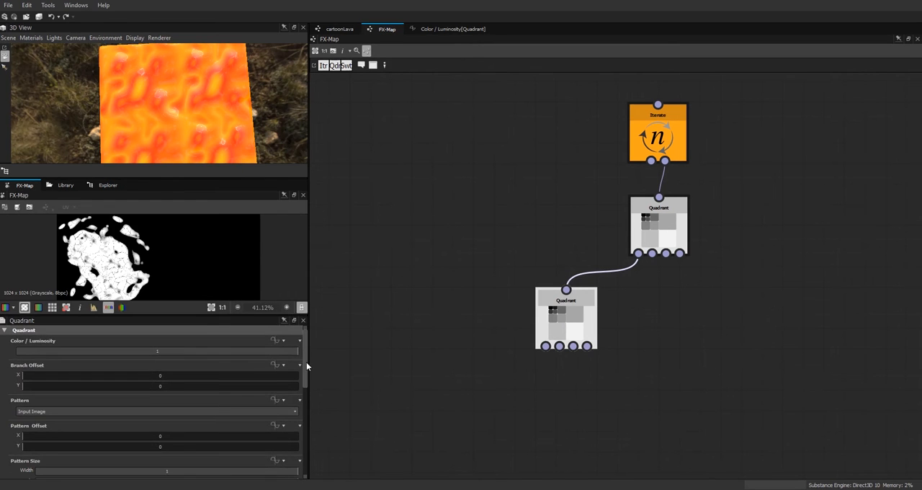
scroll(306, 366, "down", 1)
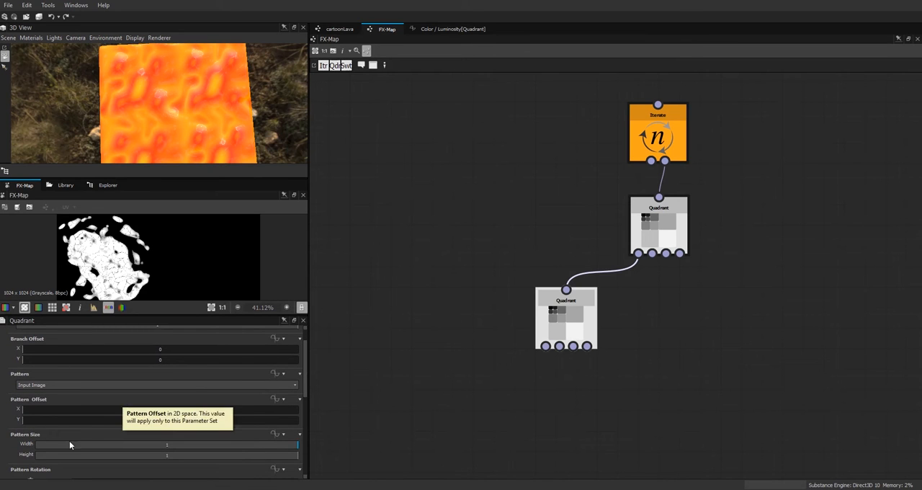
scroll(175, 431, "down", 2)
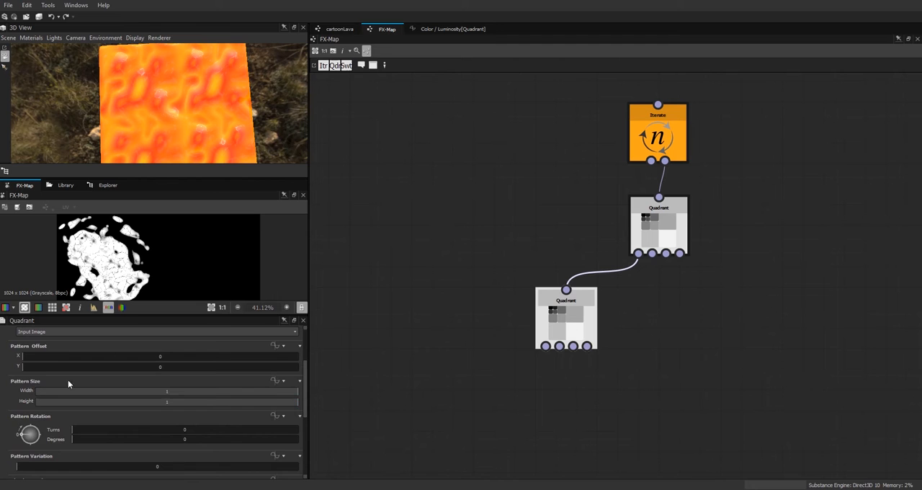
scroll(305, 403, "up", 3)
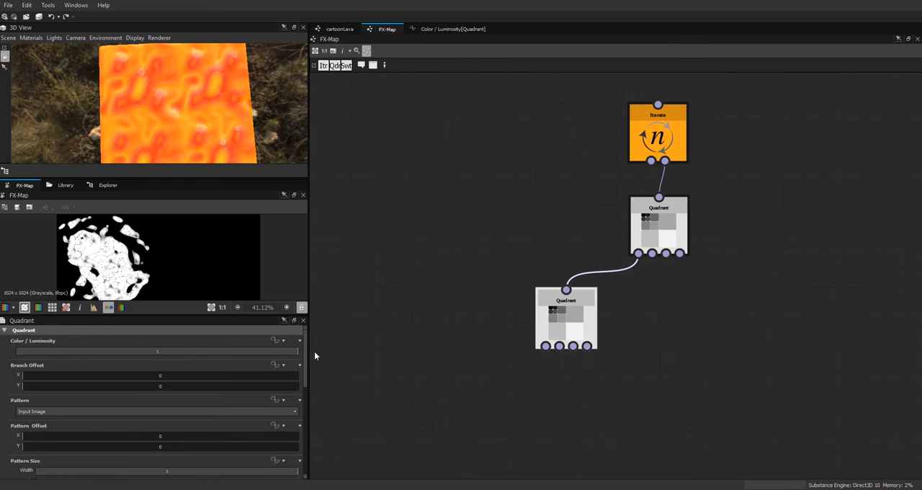
left_click_drag(307, 354, 312, 352)
scroll(304, 375, "down", 3)
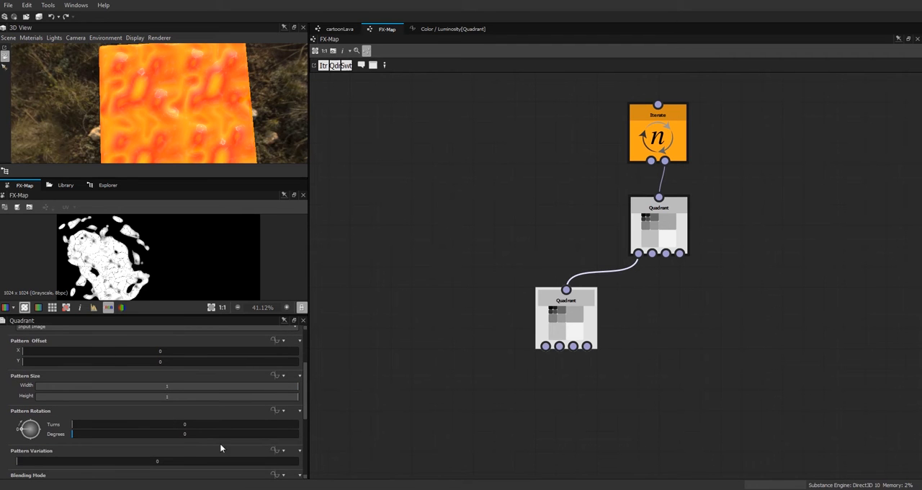
scroll(302, 405, "up", 3)
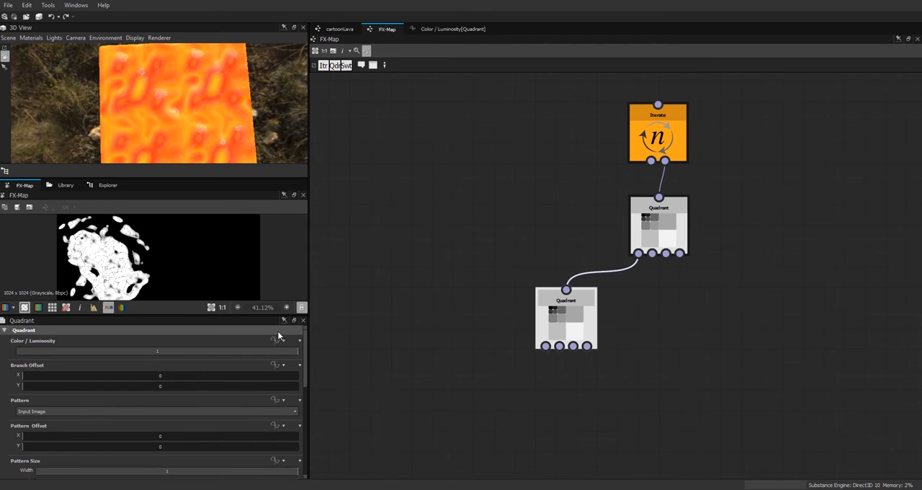
Step: Assign an empty function to the lower Quadrant's Color / Luminosity and open it for editing
left_click(276, 343)
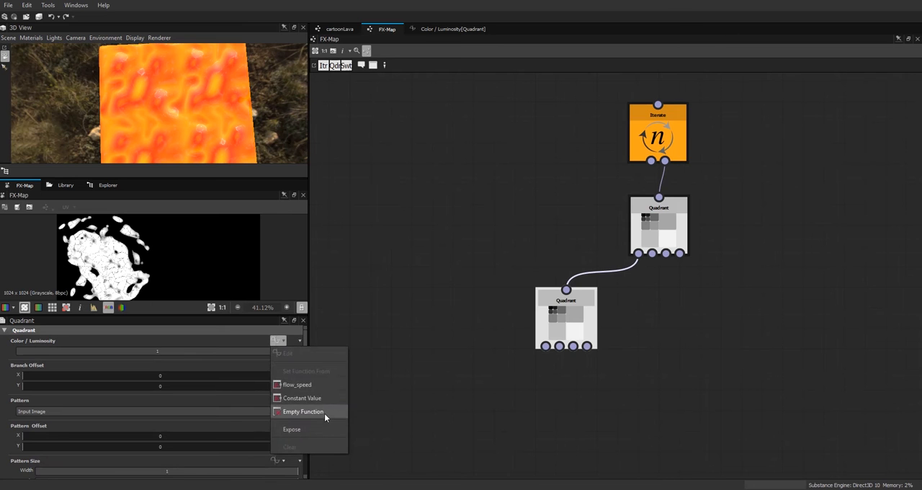
left_click(324, 413)
left_click(276, 341)
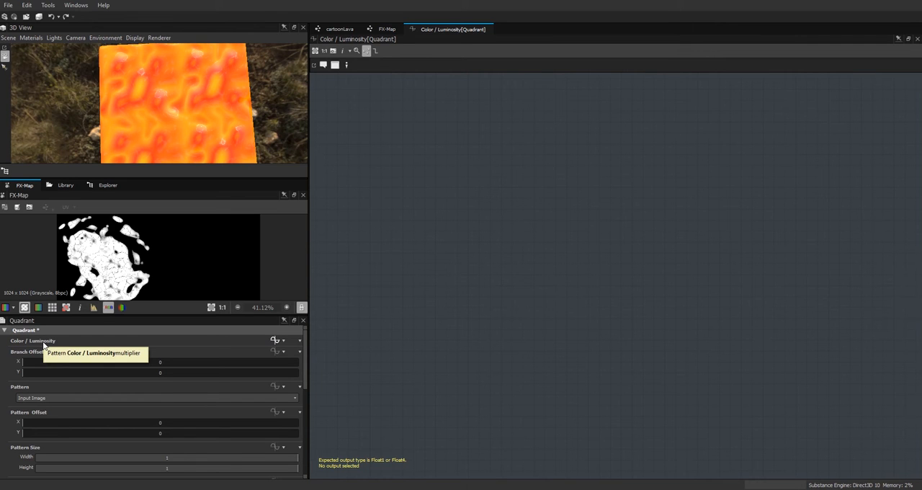
Step: Add a Float constant with value 1 to the Color / Luminosity function and place it low in the graph
right_click(583, 242)
mouse_move(693, 247)
mouse_move(755, 243)
left_click(791, 245)
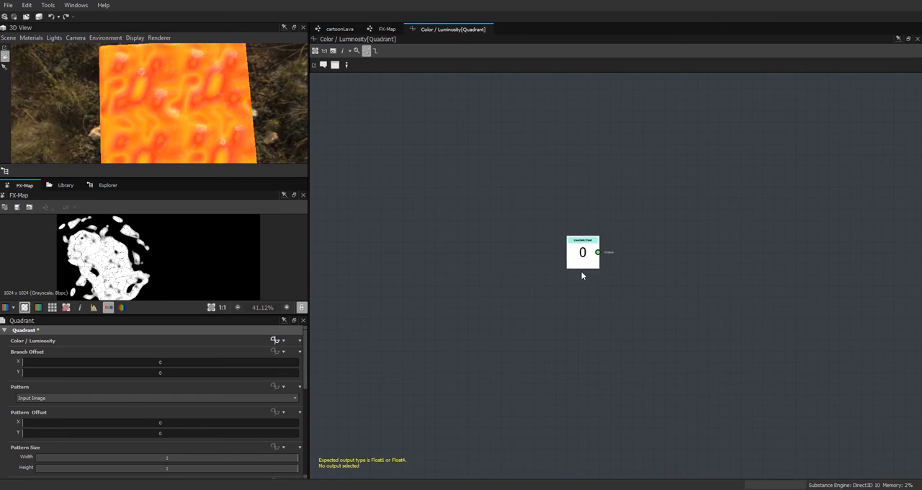
left_click_drag(582, 232, 572, 329)
double_click(152, 341)
type("1")
key("Return")
left_click_drag(572, 346, 594, 410)
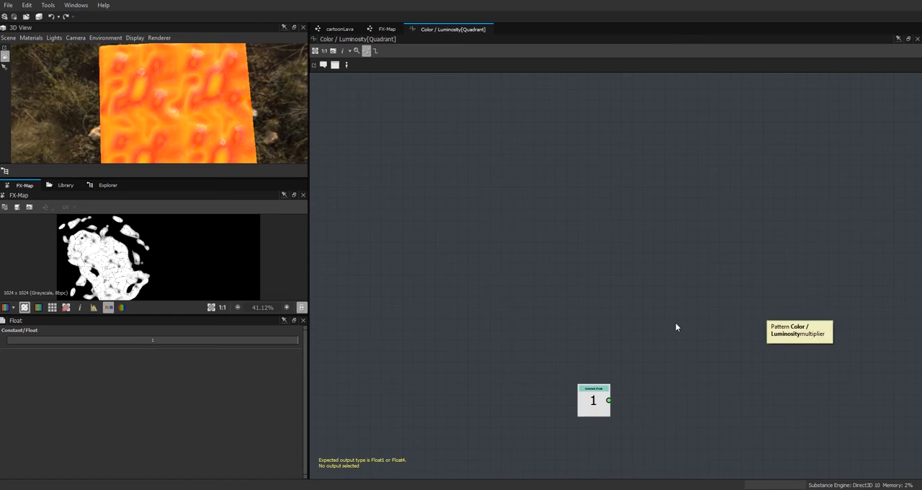
Step: Add a Sequence node, link the Float constant to its second input, and shift both nodes aside to make room
right_click(656, 330)
mouse_move(764, 135)
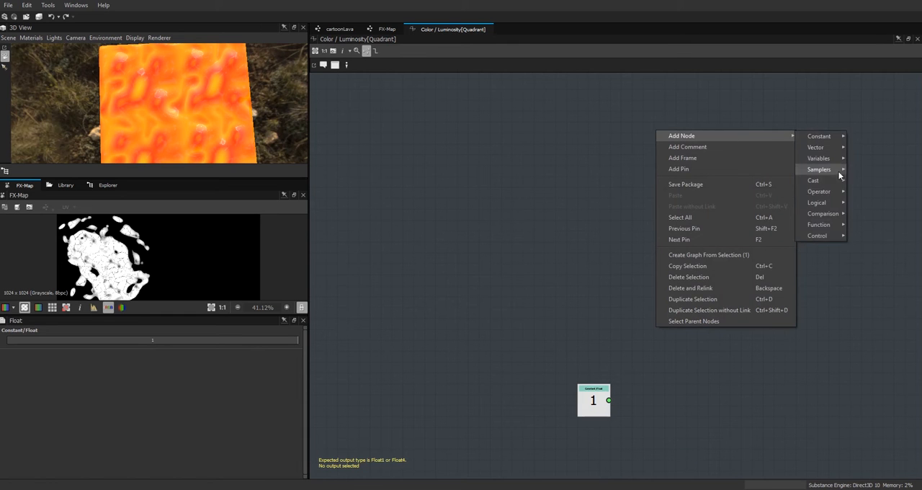
left_click(861, 238)
left_click_drag(608, 400, 677, 354)
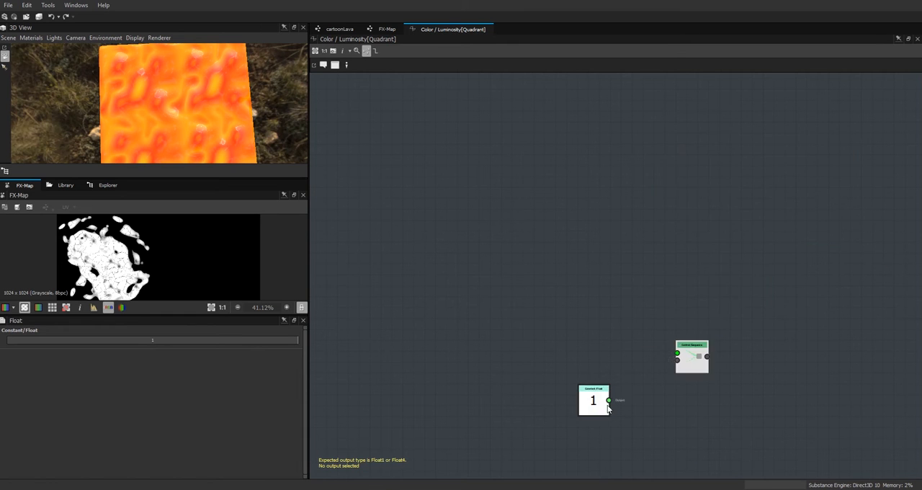
left_click_drag(594, 400, 621, 417)
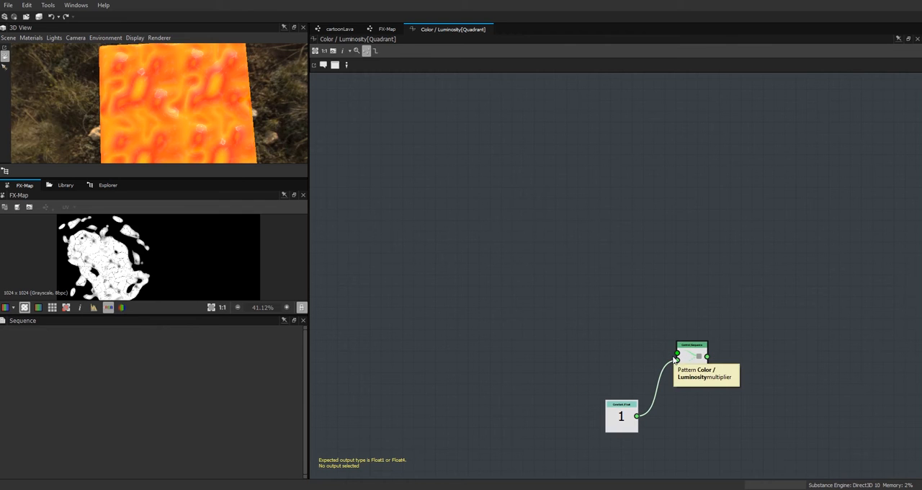
left_click_drag(618, 422, 645, 406)
left_click(690, 369)
left_click_drag(689, 369, 776, 369)
left_click_drag(648, 401, 713, 411)
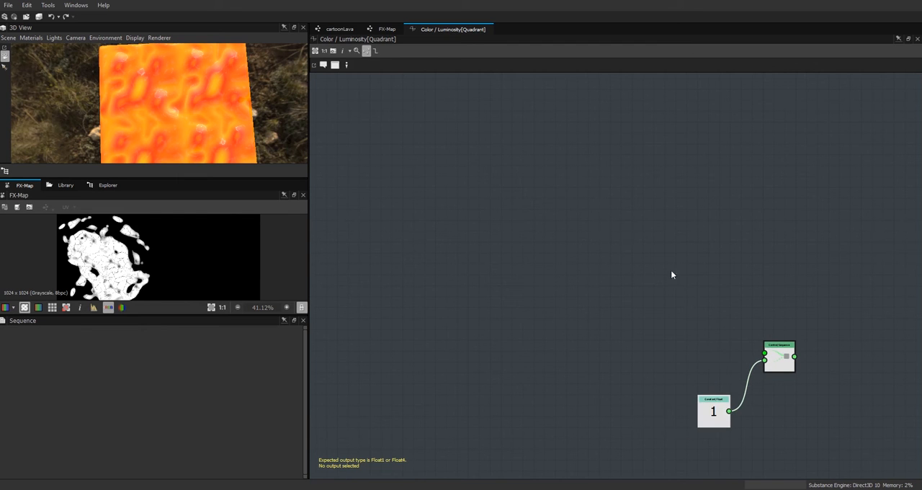
Step: Check the lower Quadrant's parameters, then add a Random node in the upper part of its Color / Luminosity function
left_click(387, 29)
left_click(566, 324)
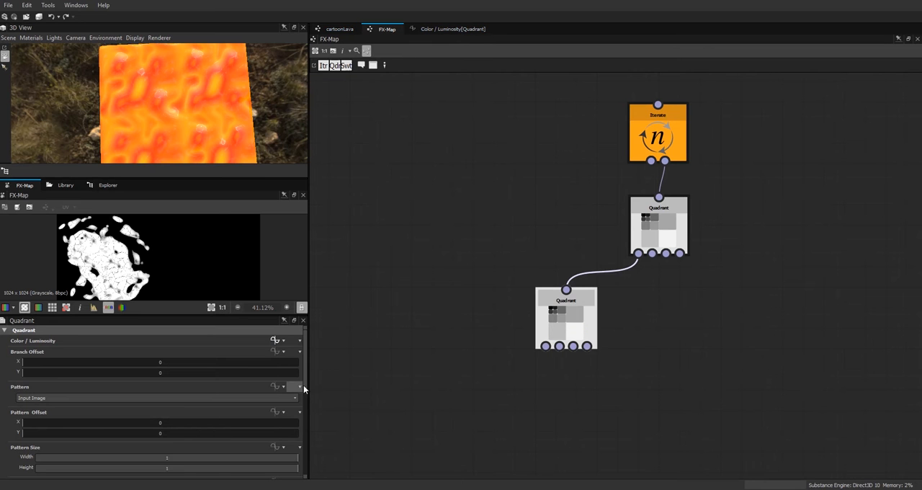
left_click(442, 29)
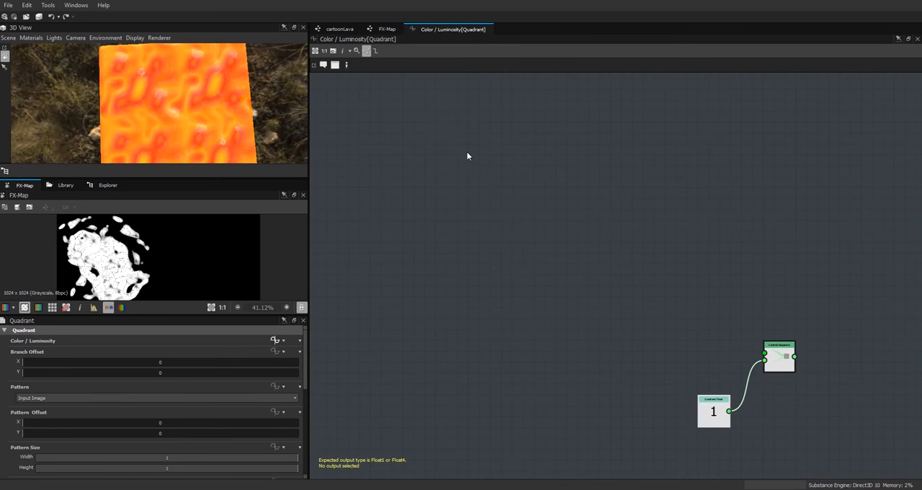
right_click(477, 180)
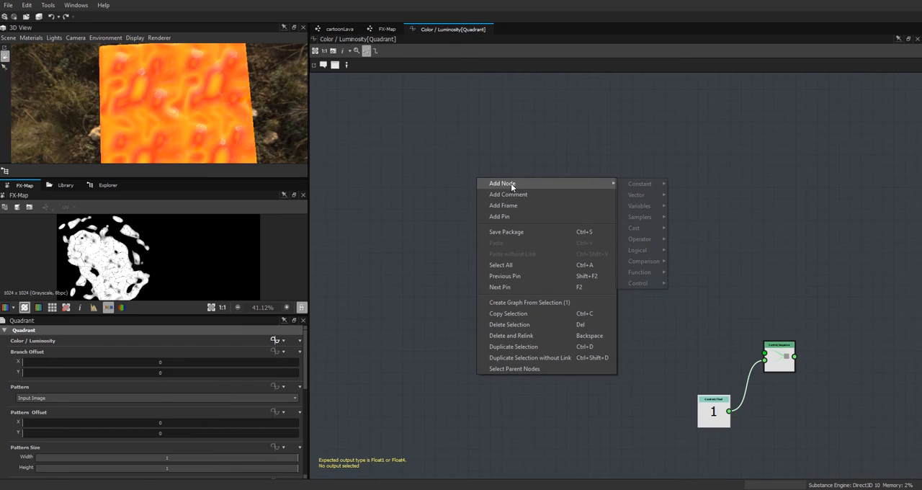
mouse_move(497, 183)
mouse_move(658, 286)
mouse_move(655, 274)
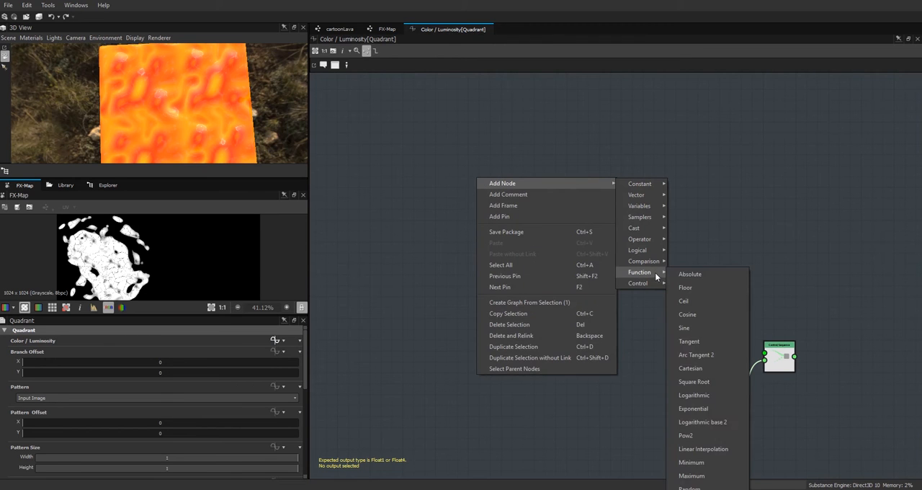
left_click(685, 466)
left_click_drag(475, 181, 571, 175)
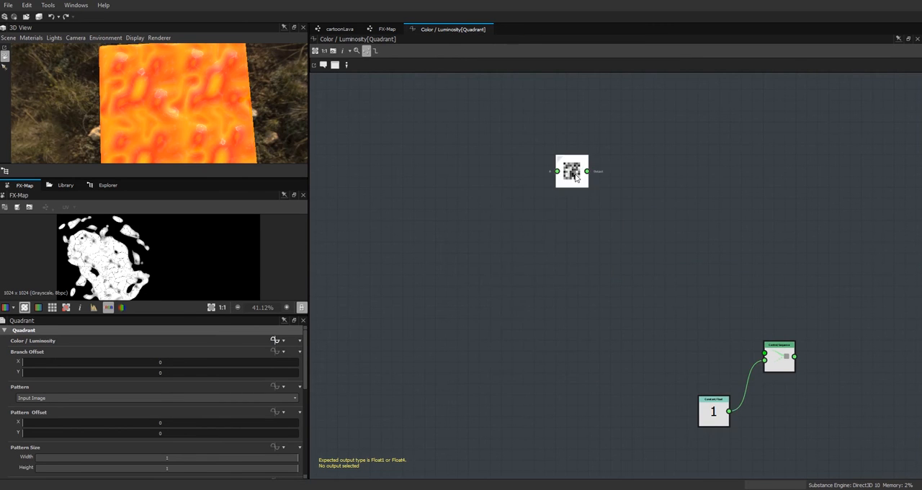
Step: Duplicate the Random node and stack the copy directly below the original
key("ctrl+c")
key("ctrl+v")
left_click_drag(614, 288, 573, 239)
left_click_drag(576, 171, 575, 138)
left_click_drag(573, 225, 573, 193)
Step: Add a Float constant with value 1 and link it to both Random nodes
right_click(427, 151)
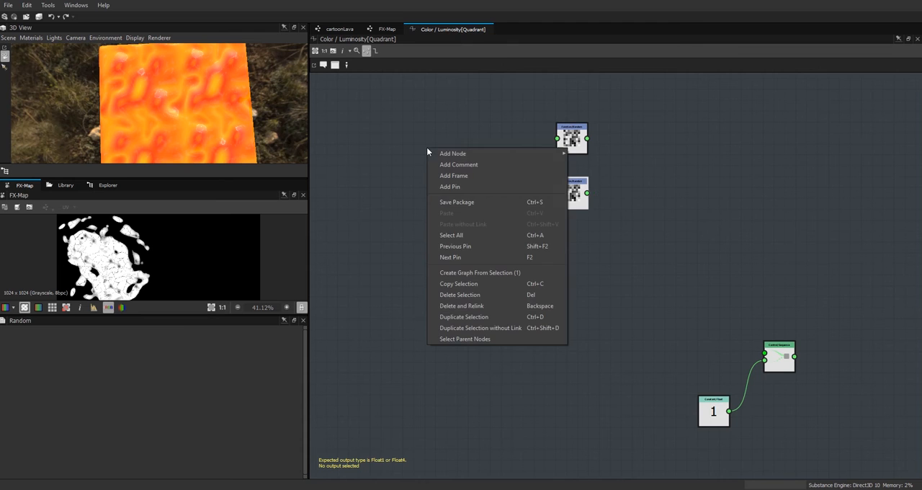
mouse_move(461, 154)
left_click(634, 157)
left_click(425, 155)
double_click(160, 341)
type("1")
key("Return")
left_click_drag(427, 153, 557, 138)
left_click_drag(490, 160, 557, 192)
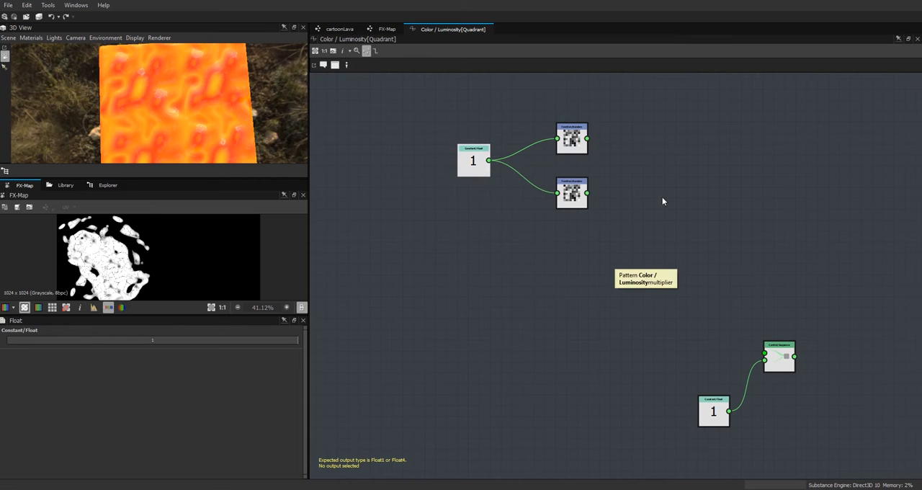
Step: Add a Vector Float2 node fed by the two Random nodes and link it to the Sequence node's first input
right_click(637, 146)
mouse_move(656, 152)
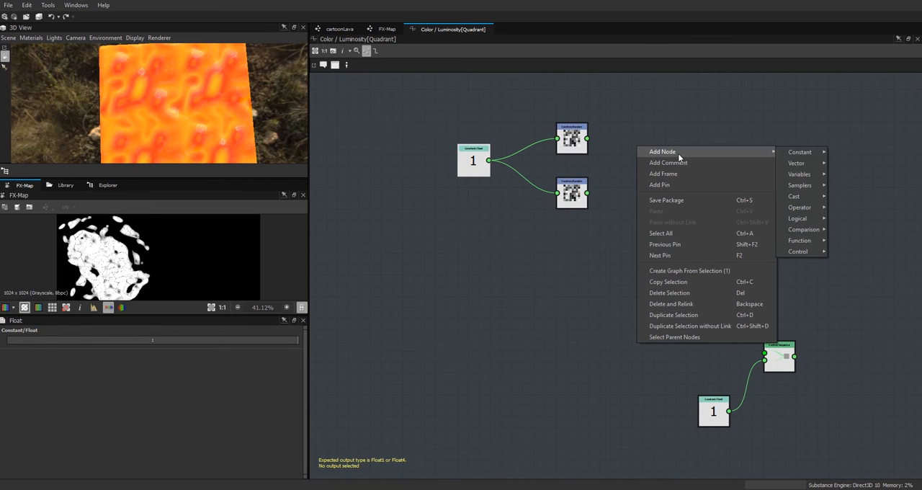
mouse_move(800, 162)
left_click(843, 169)
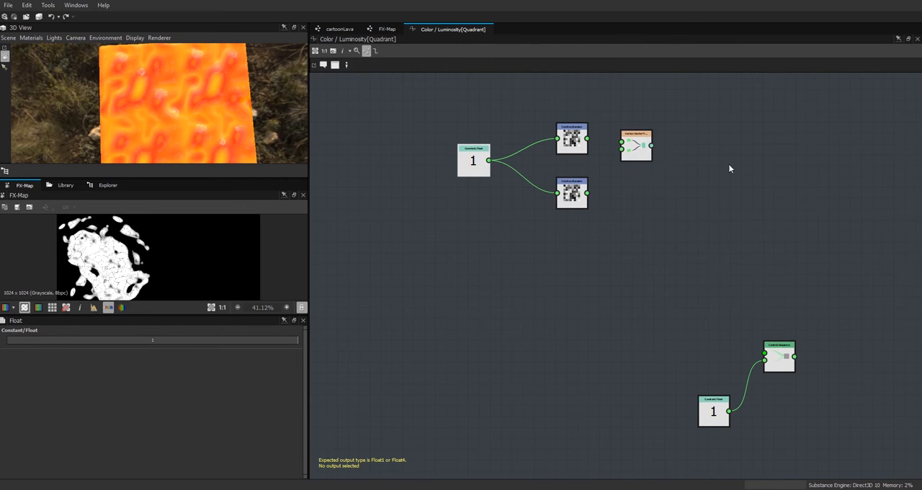
left_click_drag(645, 152, 657, 177)
left_click_drag(587, 137, 634, 167)
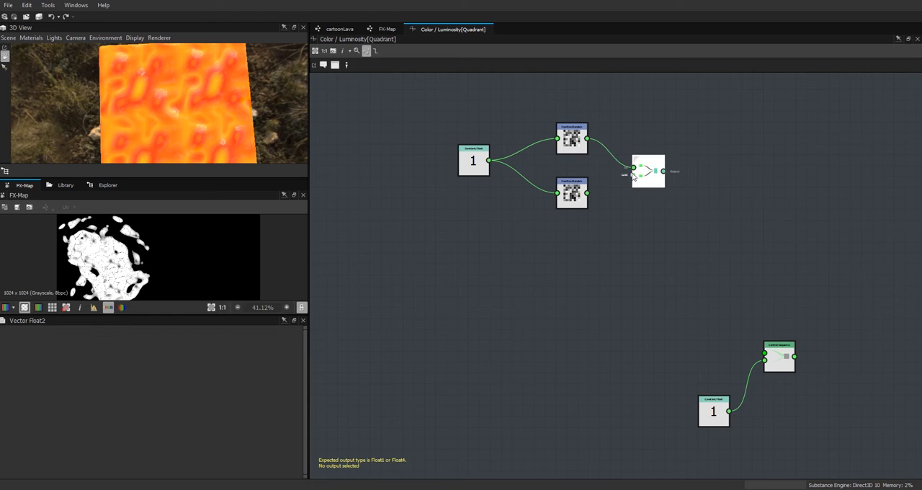
left_click_drag(587, 193, 764, 352)
Step: Make the Sequence node the output of the Color / Luminosity function
right_click(783, 363)
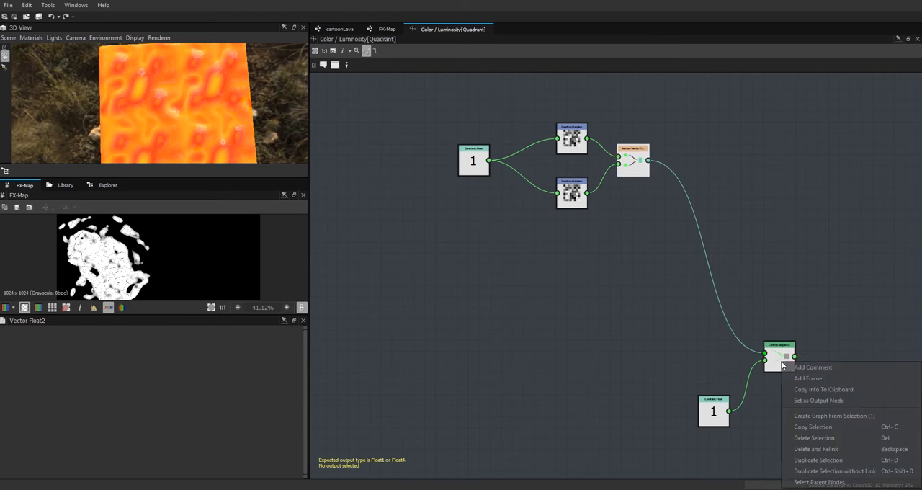
left_click(828, 399)
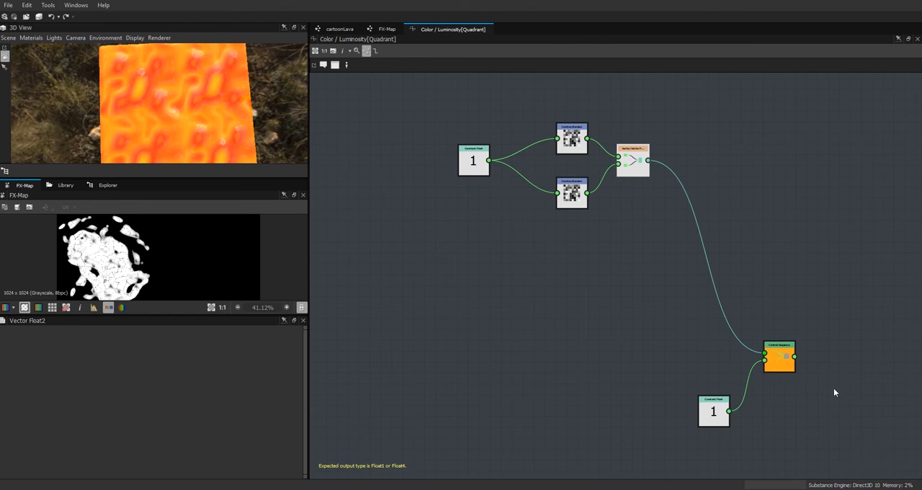
left_click(784, 362)
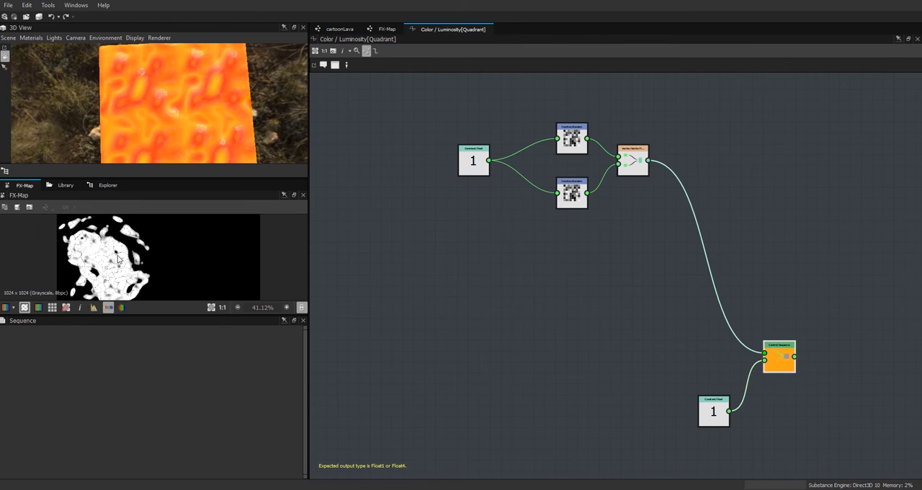
Step: Shift the random vector nodes away from the Sequence node, add a variable Set node, and link the Vector Float2 output to it
left_click_drag(412, 103, 659, 216)
left_click_drag(633, 164, 515, 170)
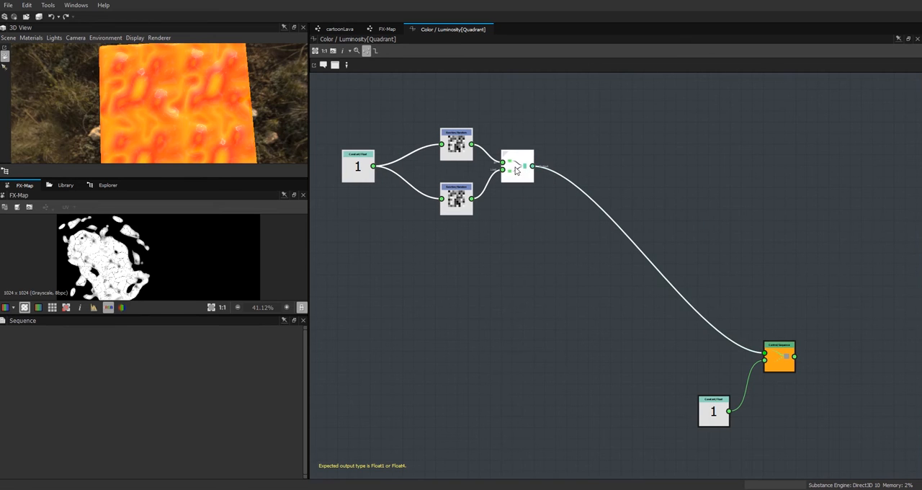
right_click(645, 170)
mouse_move(762, 175)
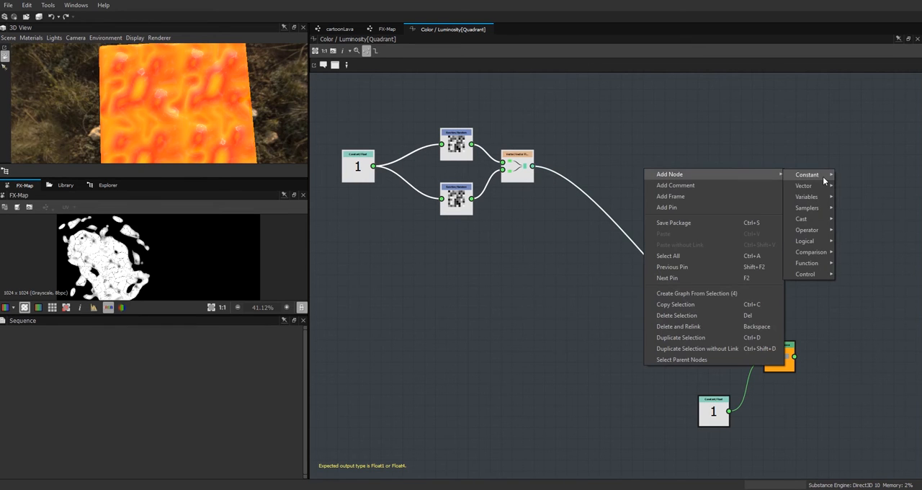
mouse_move(824, 196)
left_click(854, 199)
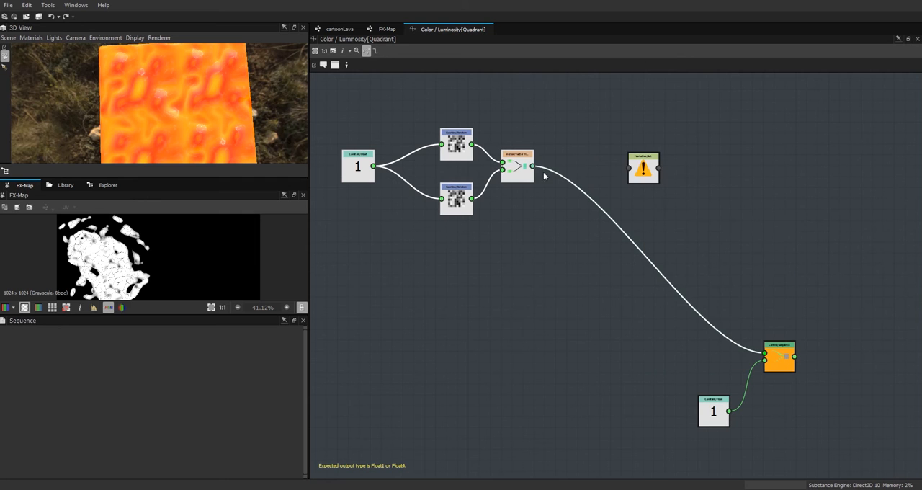
left_click_drag(532, 167, 627, 167)
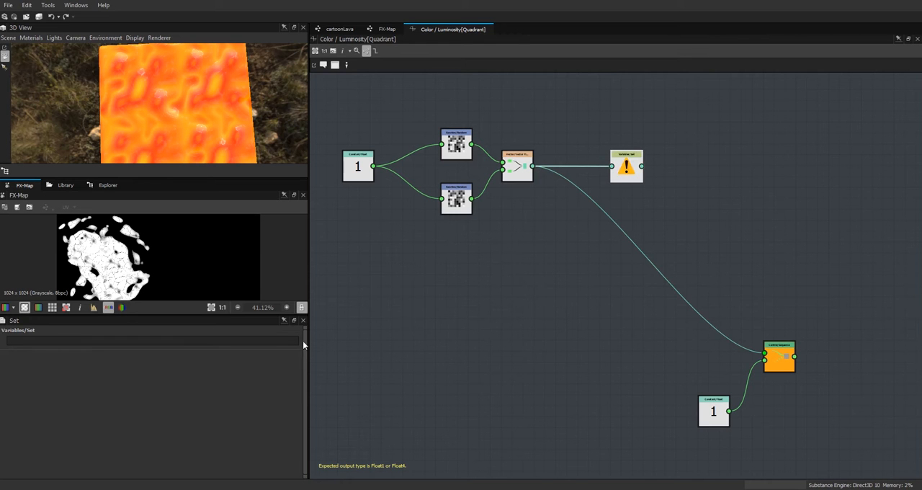
Step: Name the Set node's variable patOff and return to the FX-Map graph
left_click(39, 340)
double_click(43, 339)
left_click(396, 330)
left_click_drag(642, 166, 616, 175)
left_click(387, 29)
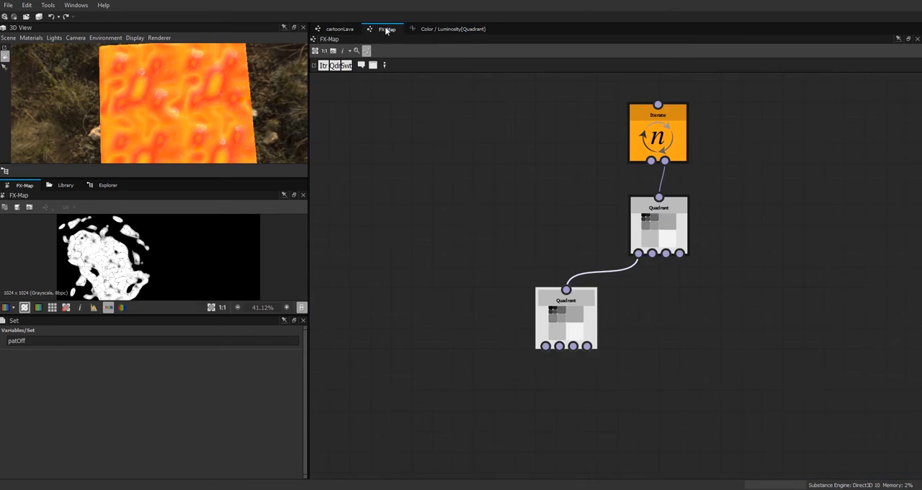
Step: Create an empty function for the lower Quadrant node's Pattern Offset and open it for editing
left_click(576, 326)
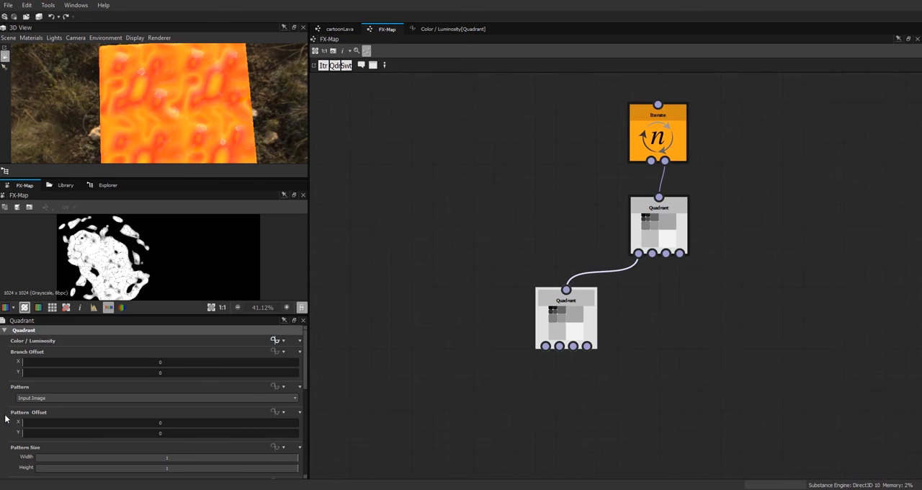
left_click(275, 414)
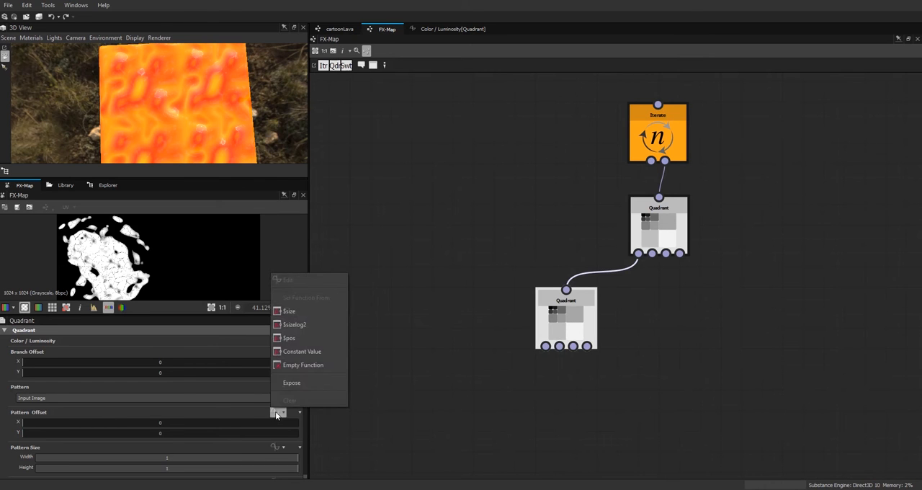
left_click(305, 365)
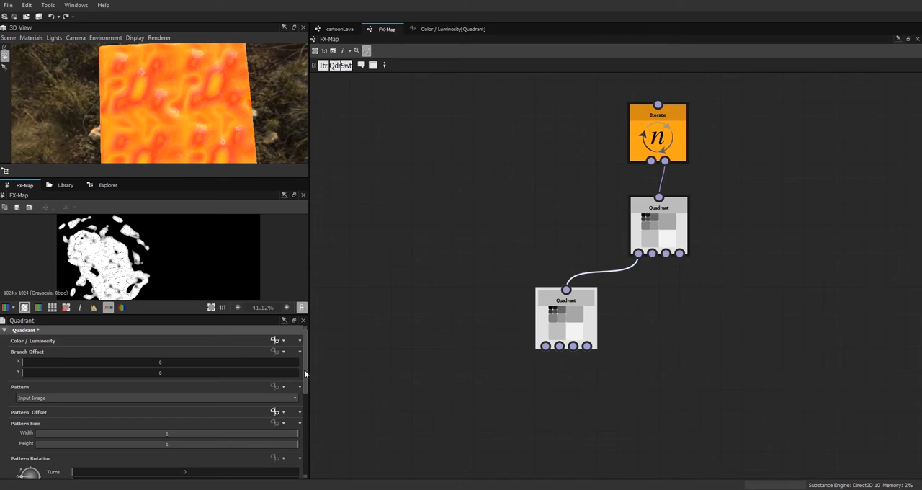
left_click(274, 412)
Step: Add a Get Float2 node reading the variable patOff and make it the output of the Pattern Offset function
right_click(513, 194)
mouse_move(559, 201)
mouse_move(693, 226)
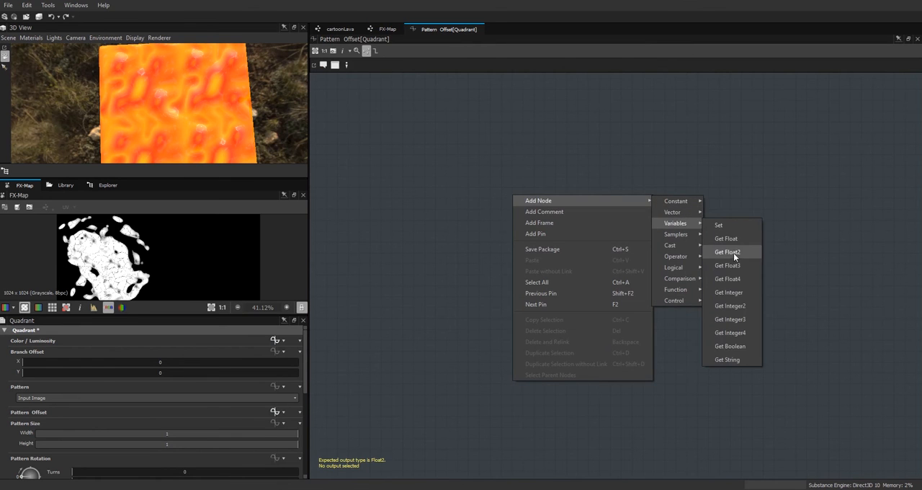
left_click(734, 251)
left_click(523, 201)
left_click(295, 340)
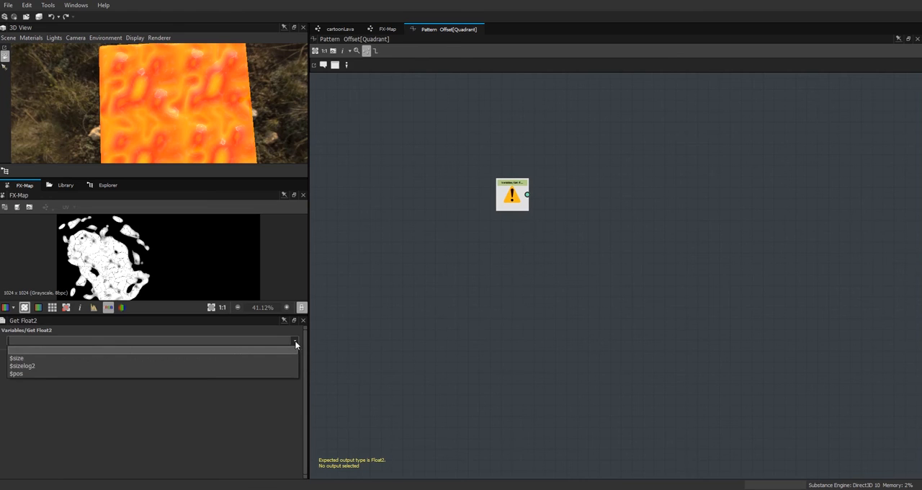
left_click(26, 339)
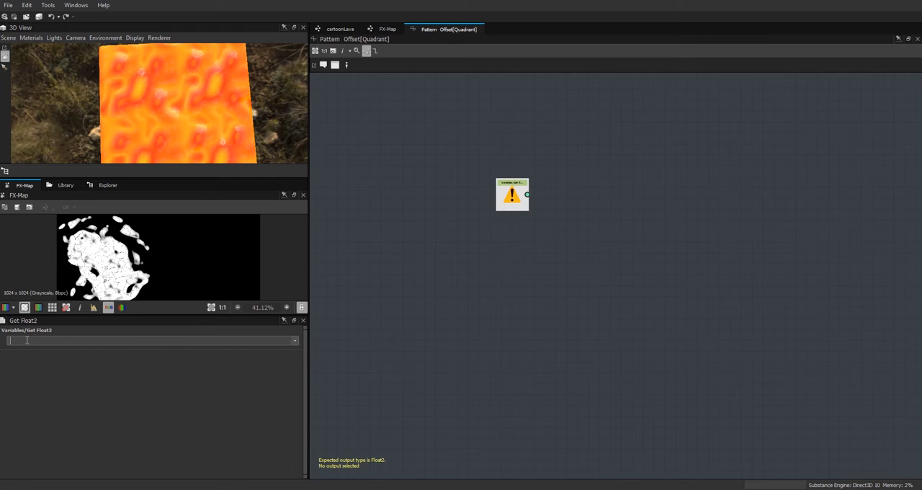
type("patOff")
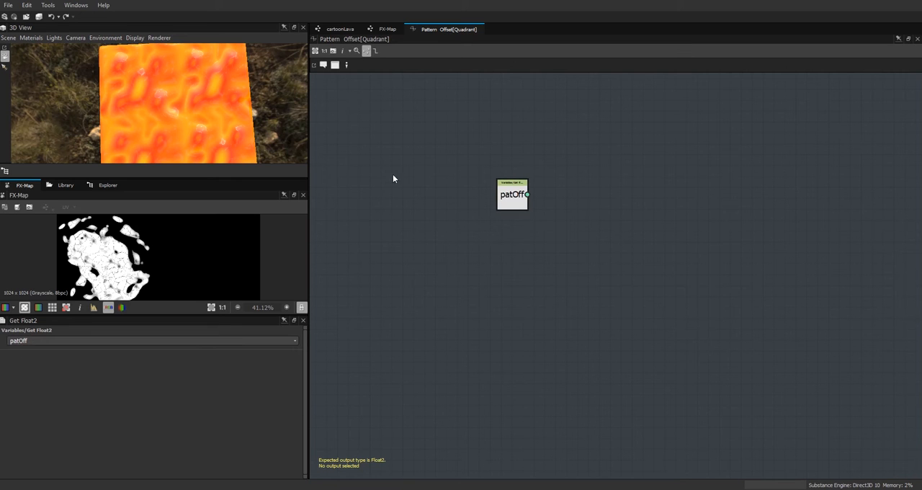
right_click(513, 195)
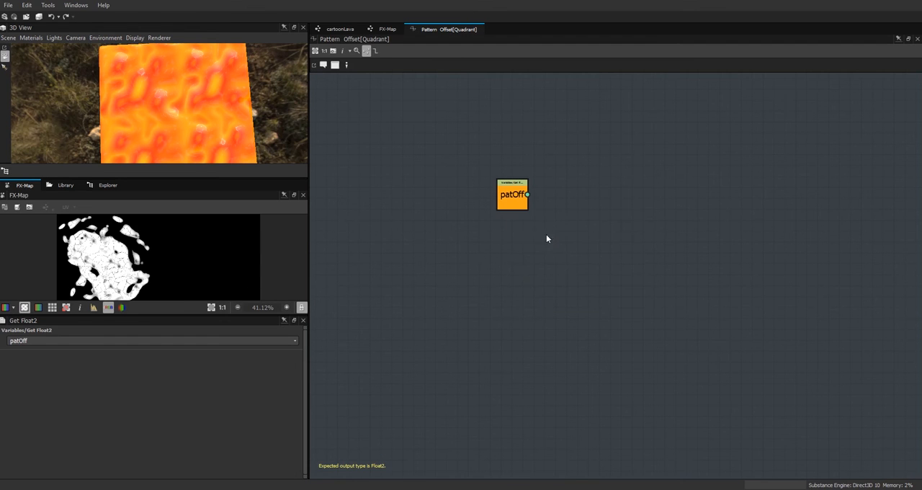
left_click(546, 231)
Step: Enlarge the FX-Map preview to examine the scattered crust pattern and check the Iterate node's iterations
left_click_drag(204, 314, 209, 407)
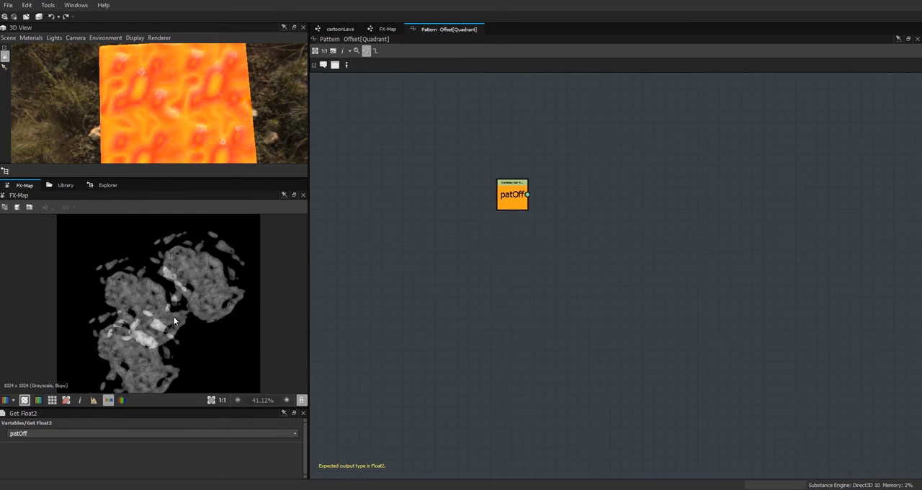
scroll(167, 300, "down", 3)
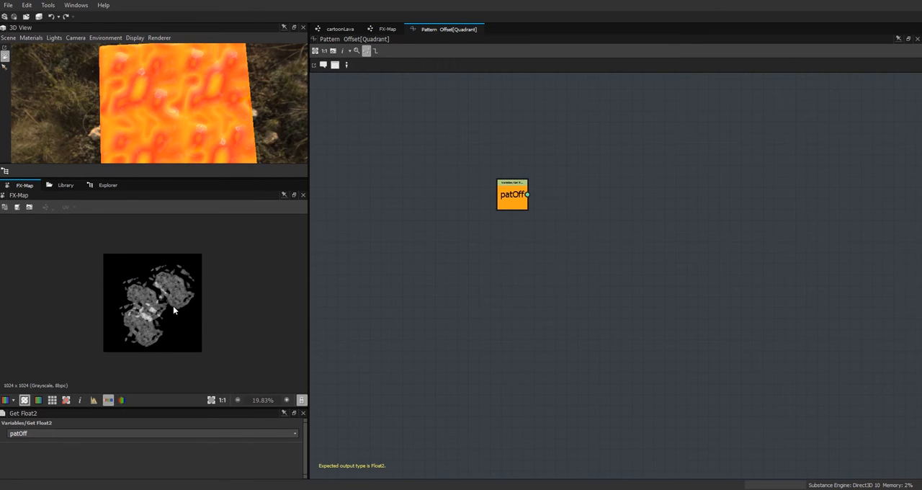
scroll(166, 300, "up", 3)
scroll(213, 274, "down", 1)
scroll(214, 276, "down", 1)
scroll(210, 272, "up", 1)
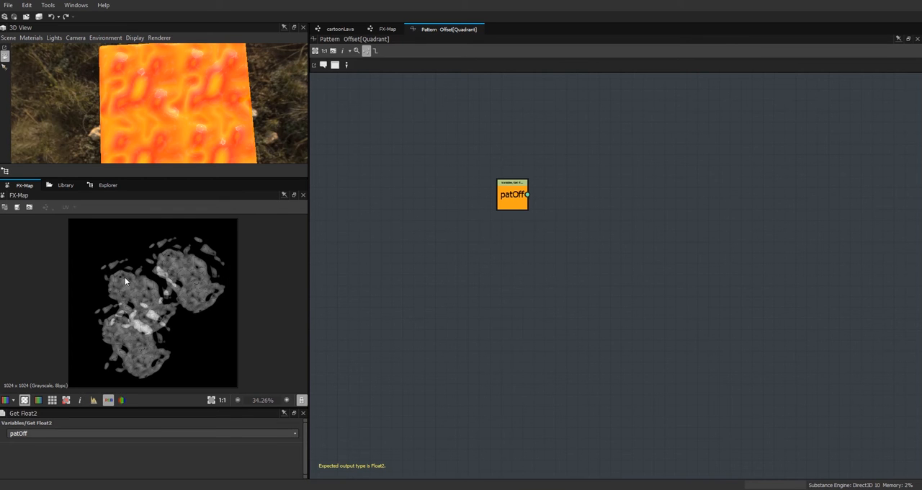
left_click(387, 29)
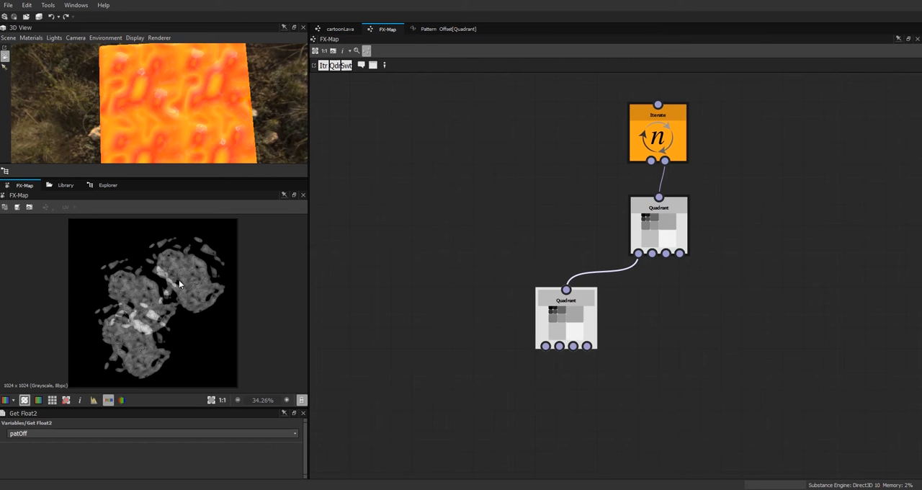
left_click(652, 131)
mouse_move(102, 446)
left_mouse_down()
mouse_move(161, 445)
mouse_move(99, 446)
left_mouse_up()
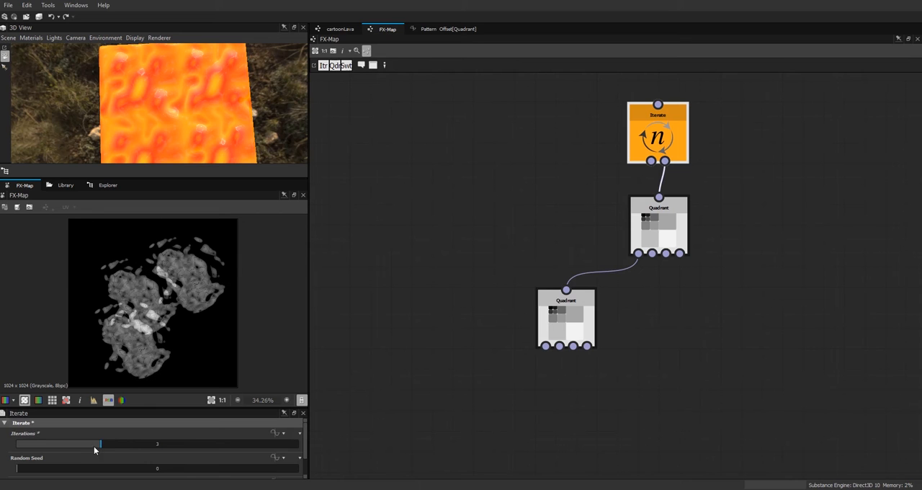
Step: Open the lower Quadrant node's Color / Luminosity function with its whole node network in view
left_click(589, 314)
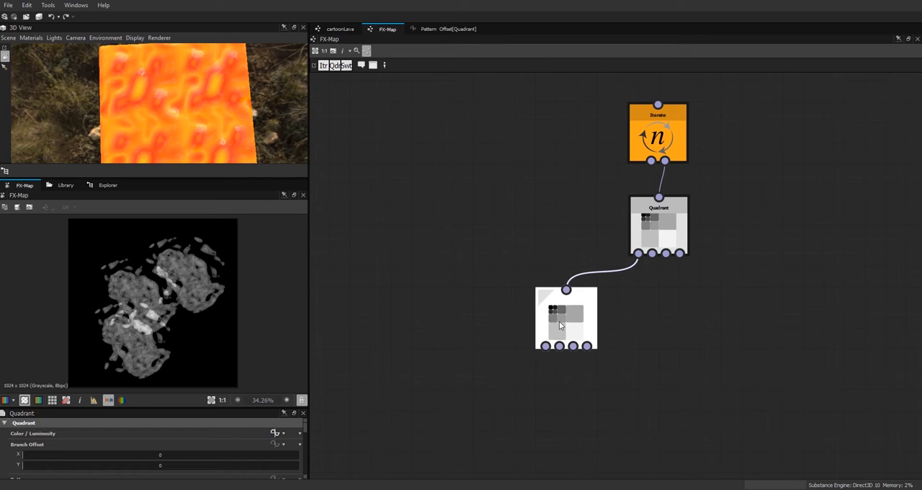
left_click_drag(290, 408, 289, 323)
left_click_drag(306, 385, 313, 381)
left_click(275, 350)
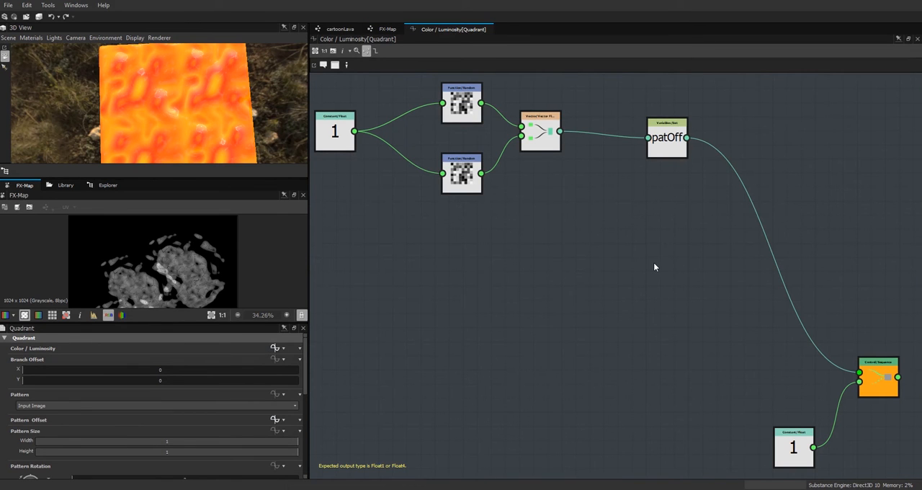
middle_click_drag(609, 276, 662, 238)
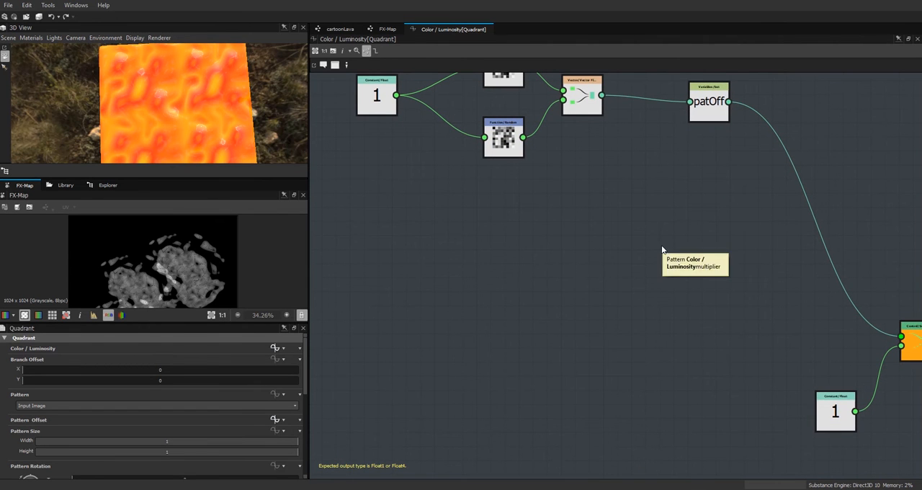
middle_click_drag(636, 226, 706, 282)
scroll(698, 268, "down", 3)
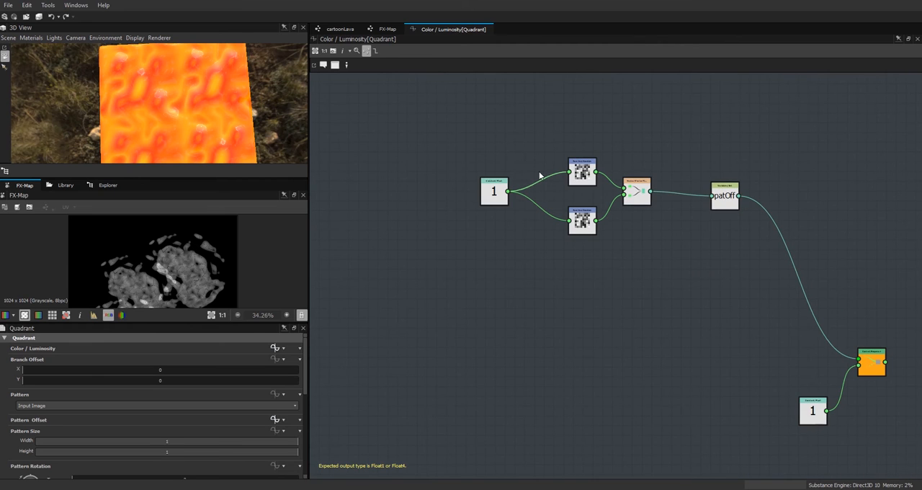
Step: Shift the random vector and patOff nodes away from the Sequence node and pack them closer together
left_click_drag(455, 137, 659, 274)
left_click_drag(632, 194, 569, 159)
left_click_drag(729, 204, 646, 165)
middle_click_drag(602, 216, 715, 210)
left_click_drag(631, 143, 614, 139)
left_click_drag(641, 191, 616, 183)
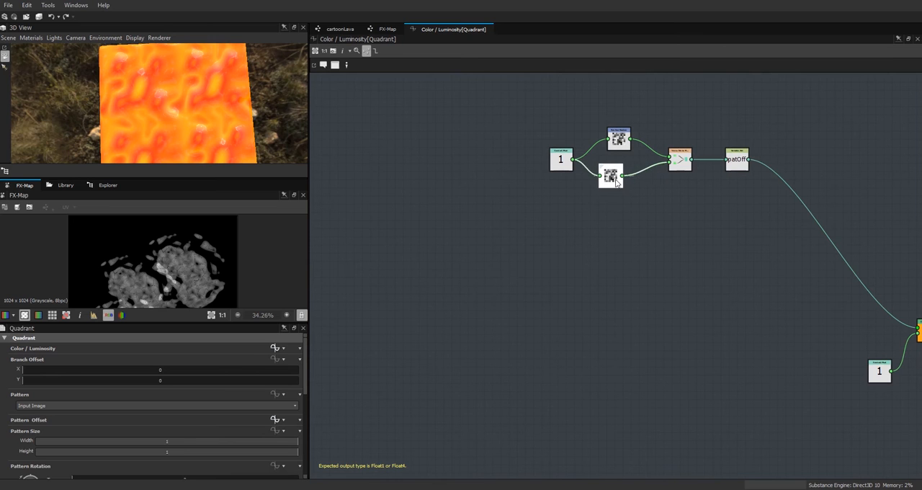
left_click_drag(562, 156, 571, 147)
left_click_drag(612, 180, 621, 180)
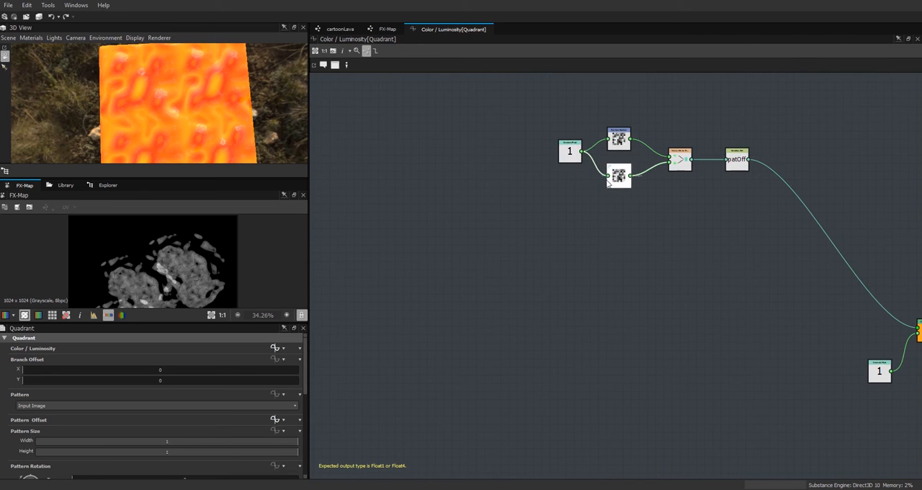
Step: Enlarge the FX-Map preview and add a Get Float node reading flow_speed below the random vector nodes
left_click_drag(194, 322, 204, 404)
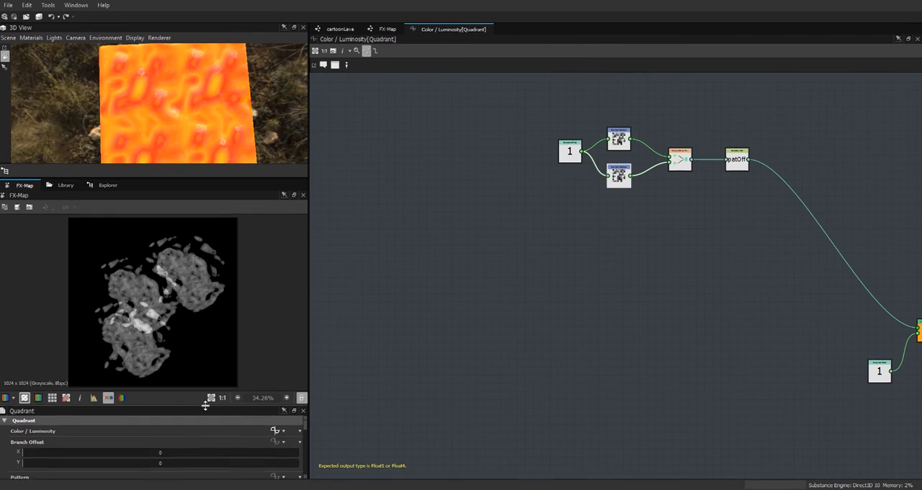
left_click_drag(164, 178, 165, 114)
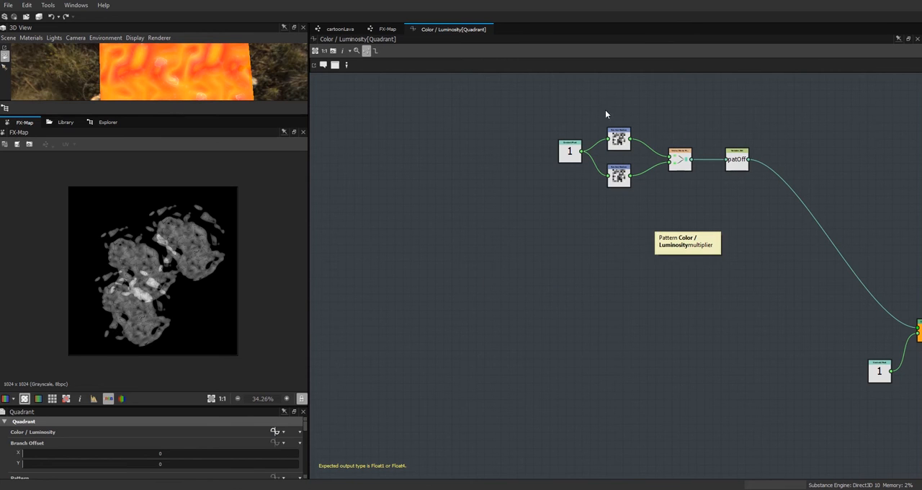
right_click(498, 267)
mouse_move(536, 274)
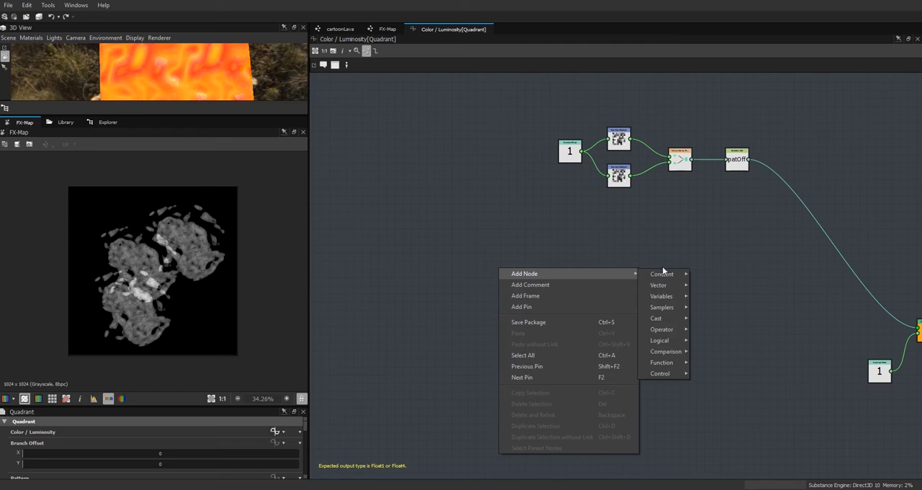
mouse_move(662, 296)
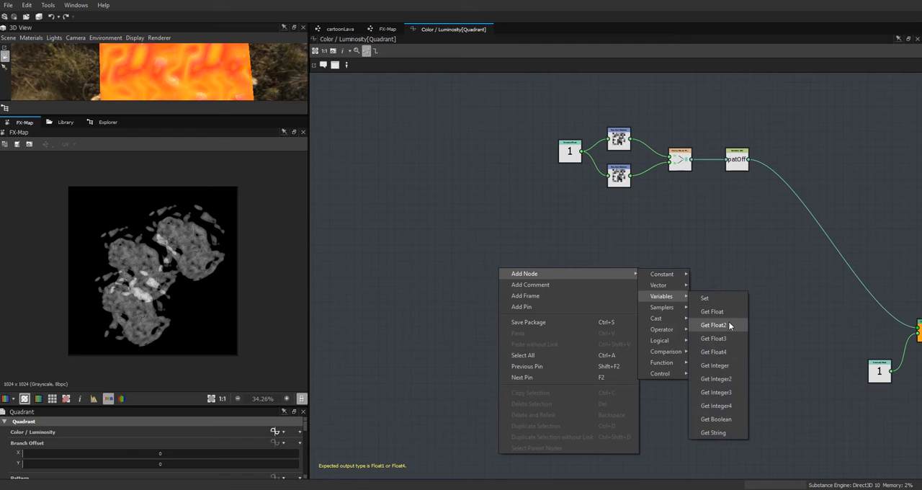
left_click(727, 311)
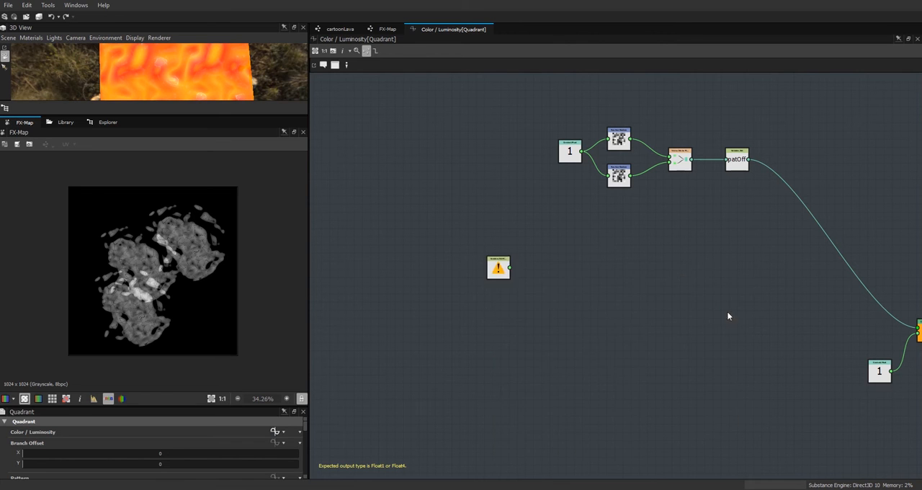
left_click(296, 432)
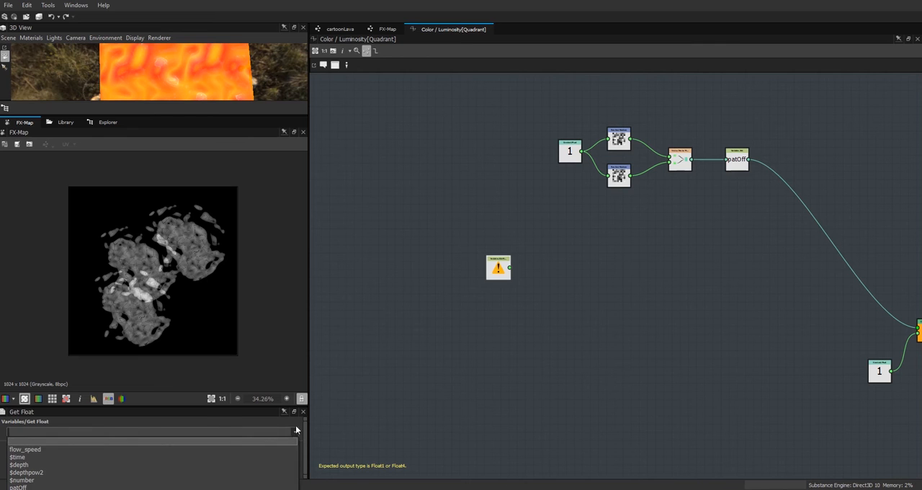
left_click(39, 449)
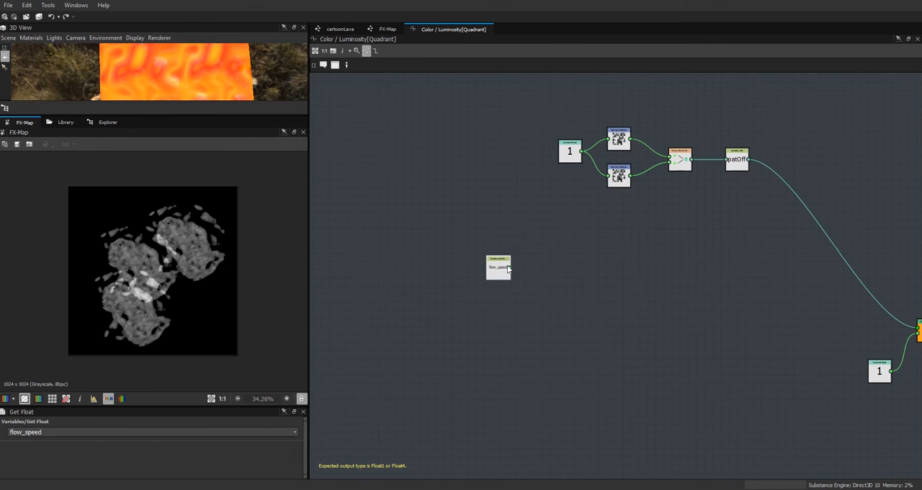
left_click_drag(507, 268, 451, 252)
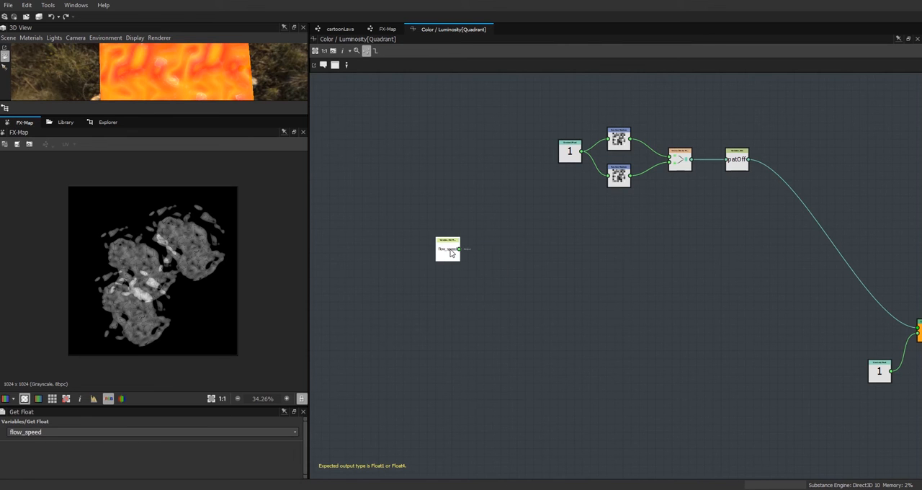
Step: Add a Multiplication operator node beside the Get Float node
right_click(527, 254)
mouse_move(584, 257)
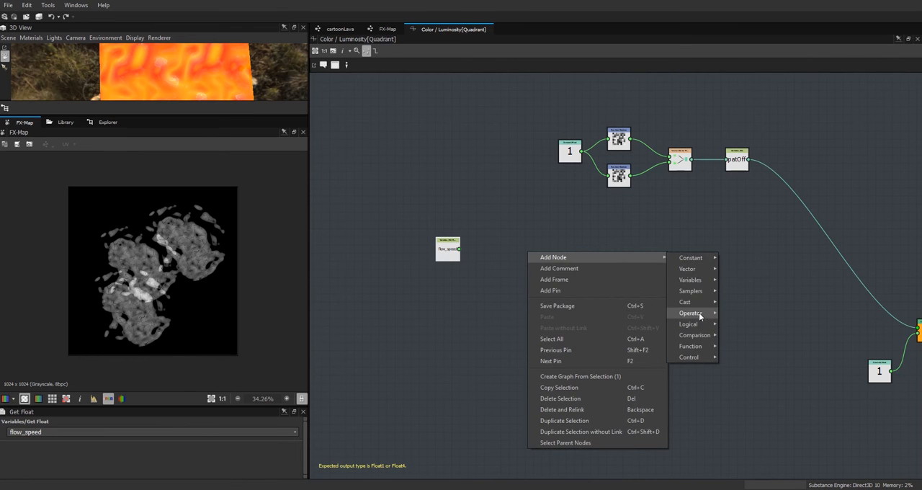
left_click(754, 327)
mouse_move(533, 256)
left_mouse_down()
mouse_move(527, 247)
mouse_move(535, 247)
left_mouse_up()
Step: Add a second Get Float node reading flow_speed and switch the first Get Float node's variable to $time
right_click(574, 280)
mouse_move(626, 288)
mouse_move(759, 311)
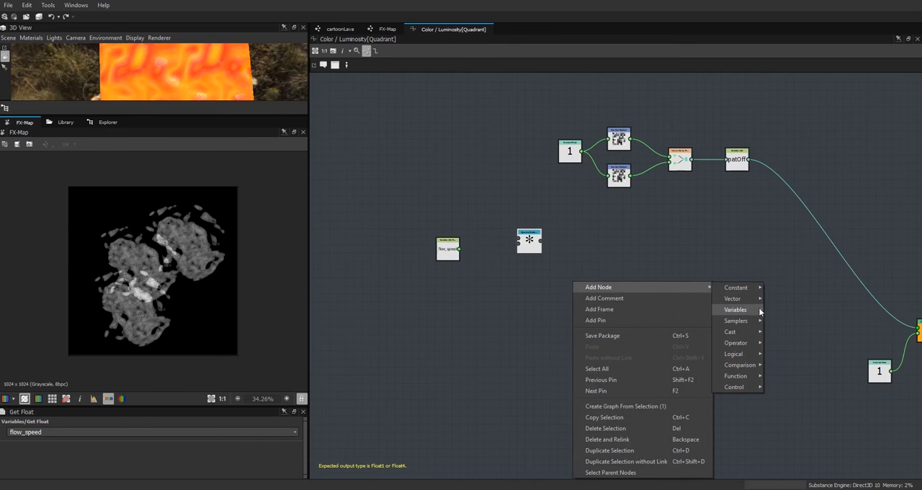
left_click(787, 324)
left_click(296, 432)
left_click(58, 460)
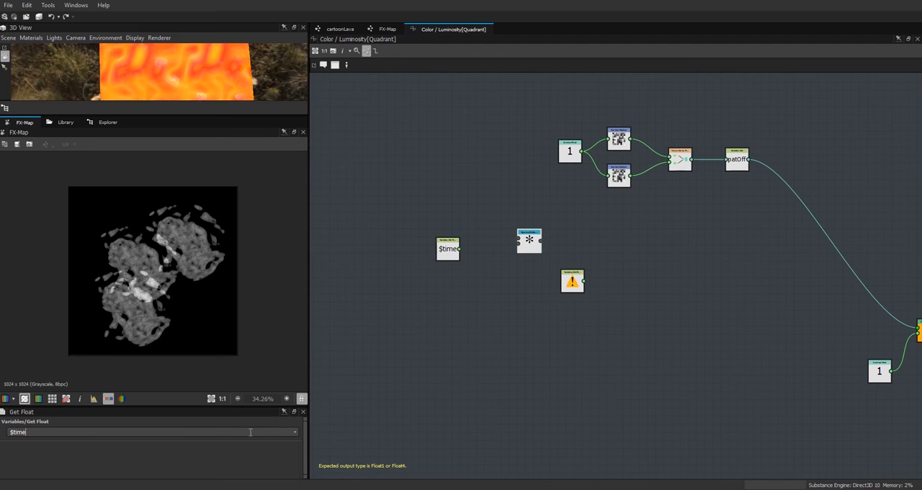
left_click(575, 283)
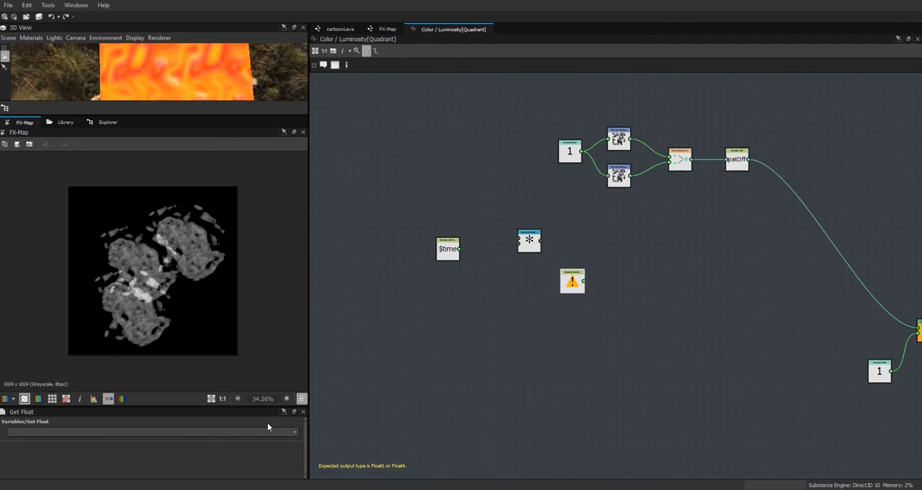
left_click(296, 431)
left_click(147, 445)
Step: Place the two Get Float nodes before the Multiplication node, linking $time to its first input and flow_speed to its second
left_click_drag(579, 281, 422, 219)
left_click_drag(445, 251, 431, 170)
left_click_drag(428, 209, 518, 245)
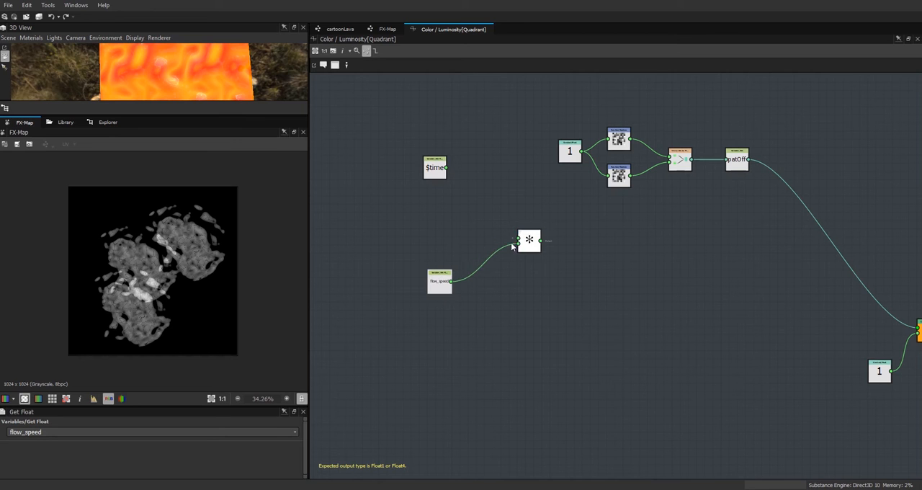
left_click_drag(447, 168, 519, 240)
Step: Move the $time node close to the Multiplication node and leave a gap between the flow_speed node and it
left_click_drag(425, 171, 454, 204)
left_click_drag(432, 290, 457, 273)
left_click_drag(464, 204, 474, 216)
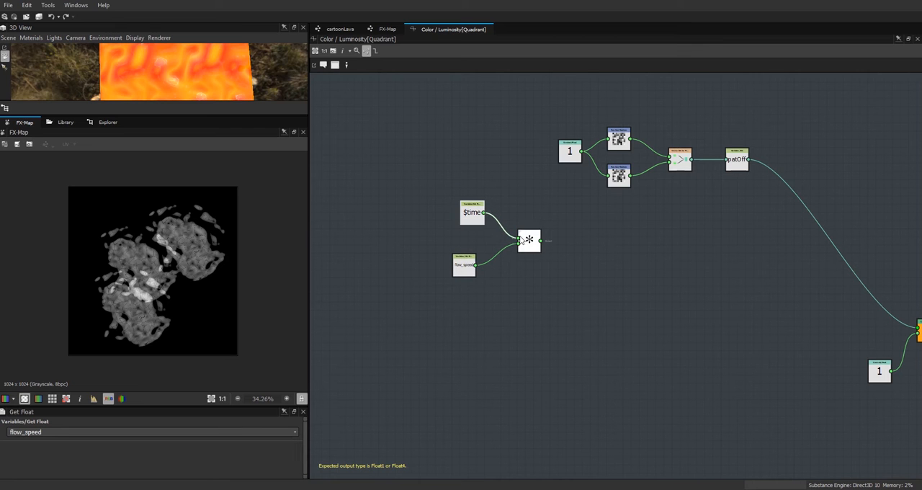
left_click_drag(467, 270, 475, 270)
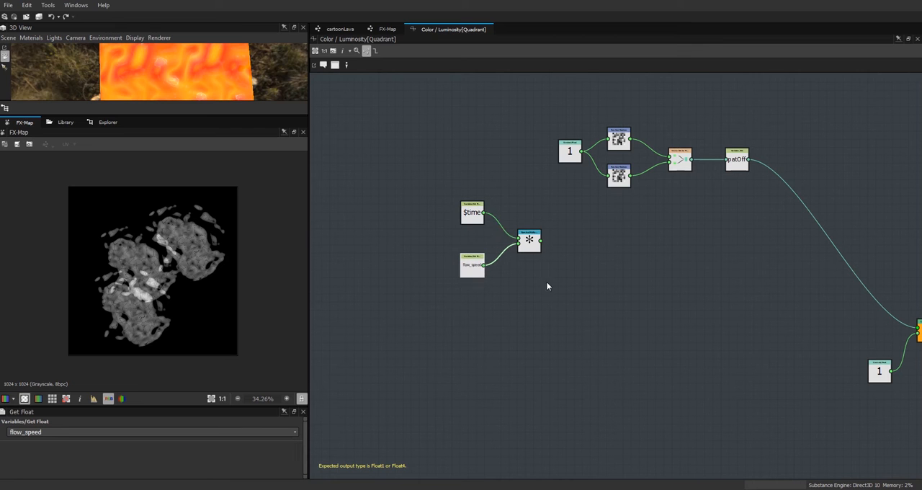
mouse_move(477, 219)
left_mouse_down()
mouse_move(453, 198)
mouse_move(478, 214)
left_mouse_up()
left_click_drag(468, 269, 408, 270)
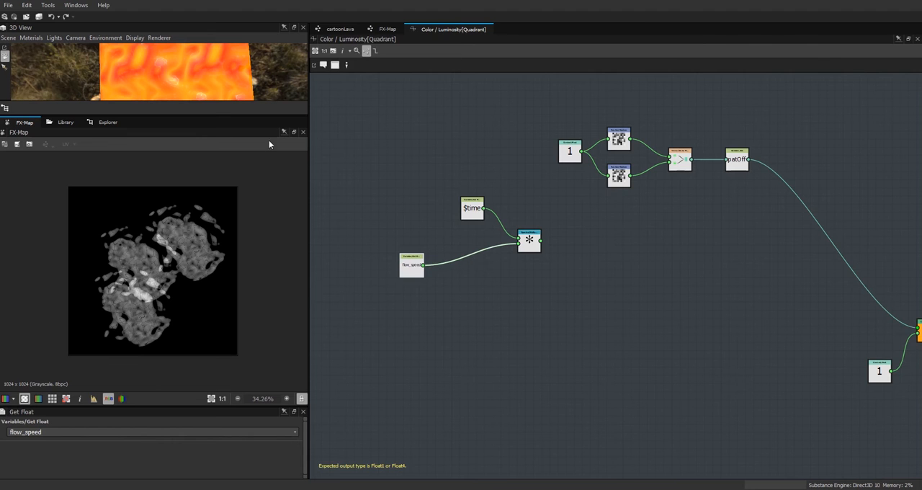
Step: Examine the default, range and step settings of the cartoonLava graph's flow speed input parameter, and return to the Color / Luminosity function
left_click(343, 29)
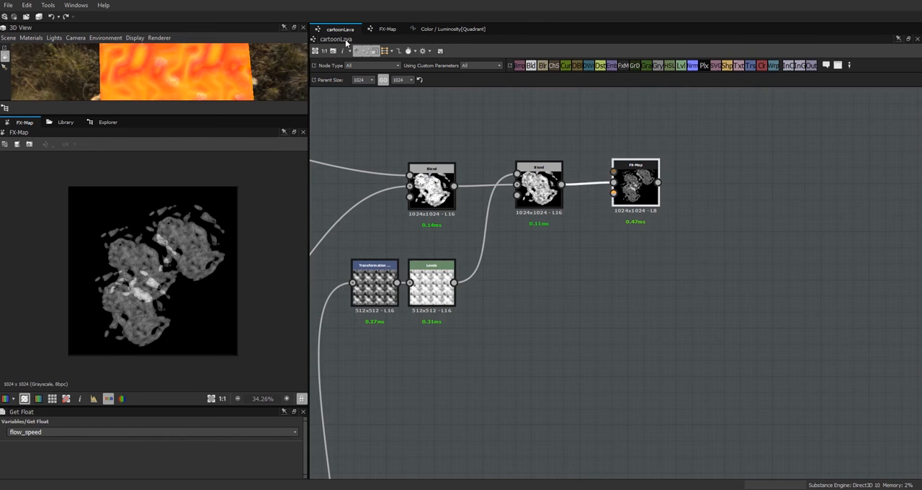
left_click(356, 417)
left_click_drag(288, 406, 293, 319)
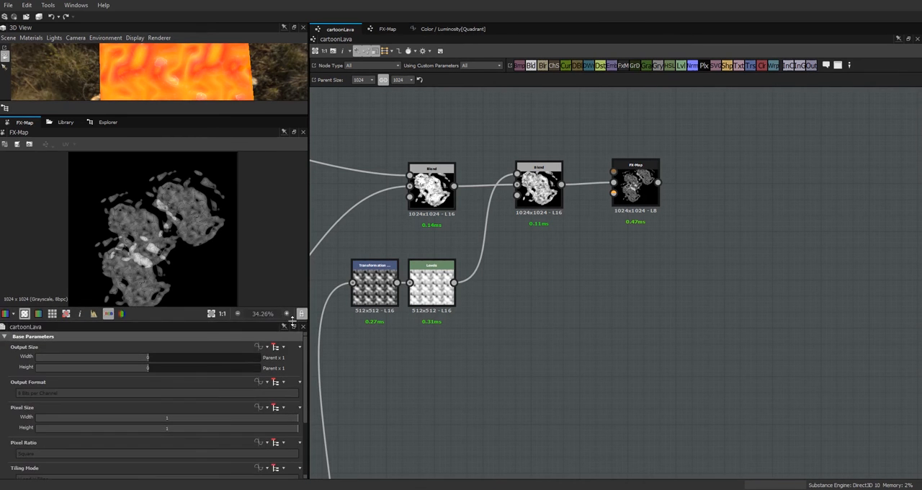
scroll(305, 418, "down", 3)
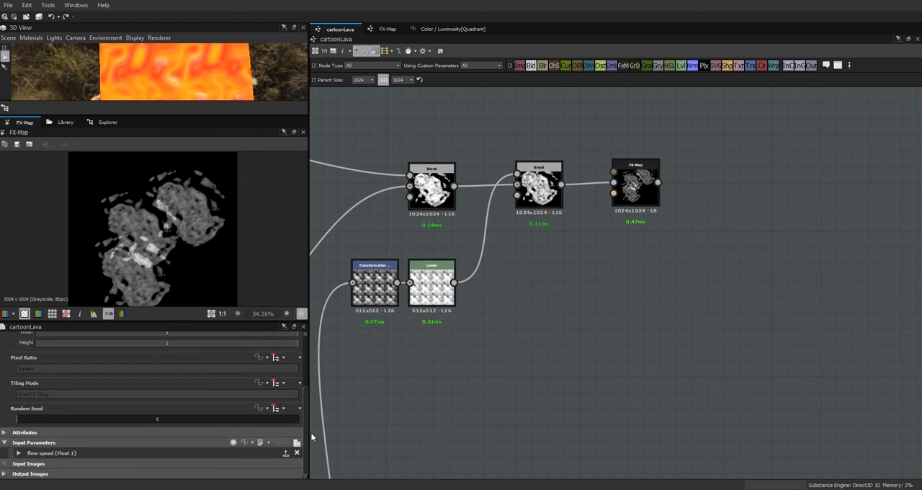
left_click(18, 452)
scroll(311, 438, "down", 5)
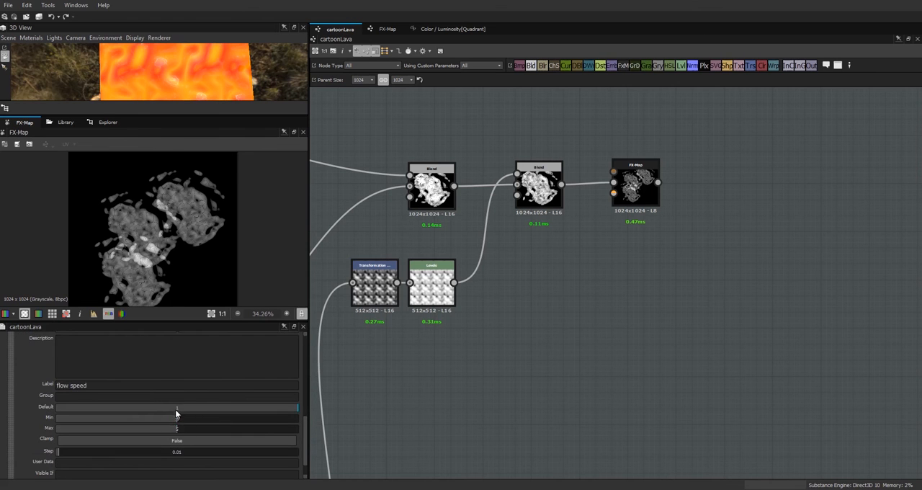
left_click(183, 452)
scroll(297, 413, "up", 3)
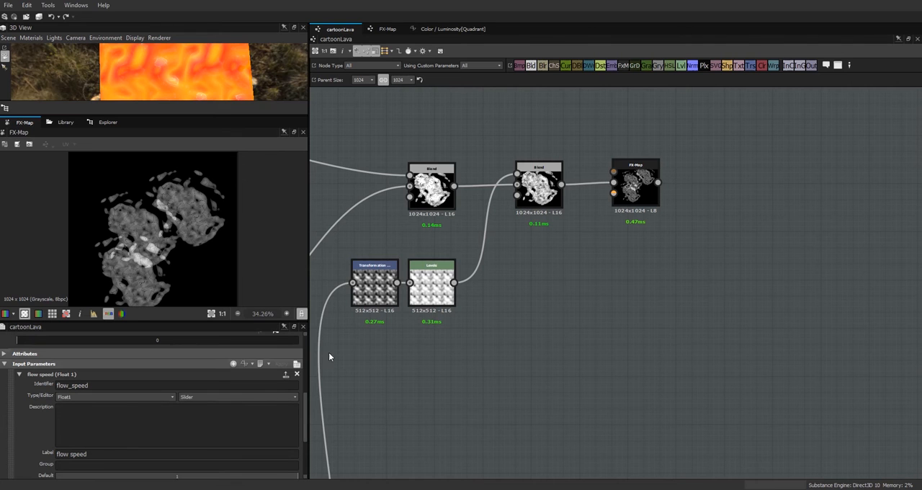
left_click(454, 29)
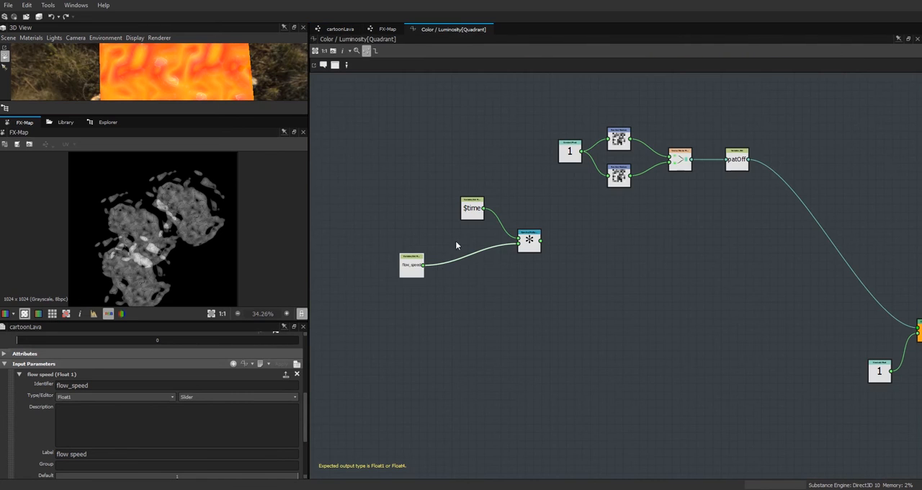
Step: Make room around the $time node and add a second Multiplication node below the existing one
left_click_drag(473, 208, 476, 200)
right_click(466, 298)
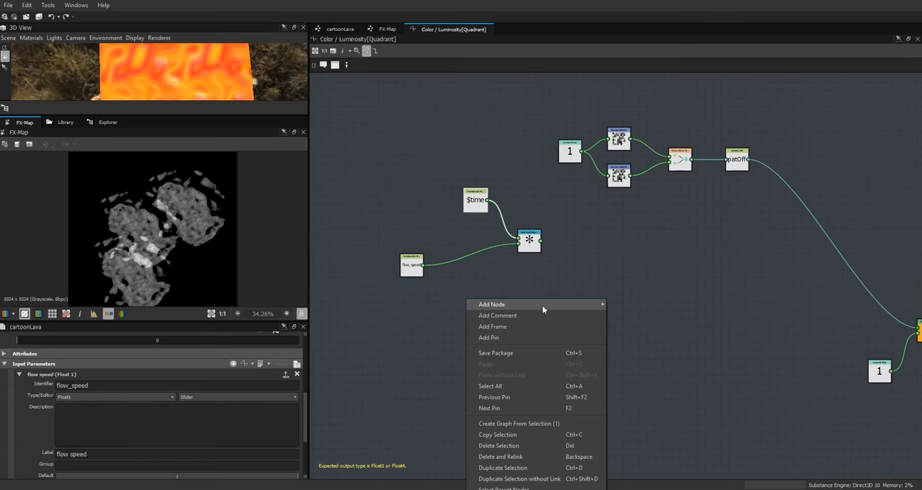
mouse_move(557, 304)
mouse_move(643, 360)
left_click(689, 383)
Step: Add a Float constant node beneath the flow_speed node and set its value to 0.01
right_click(445, 348)
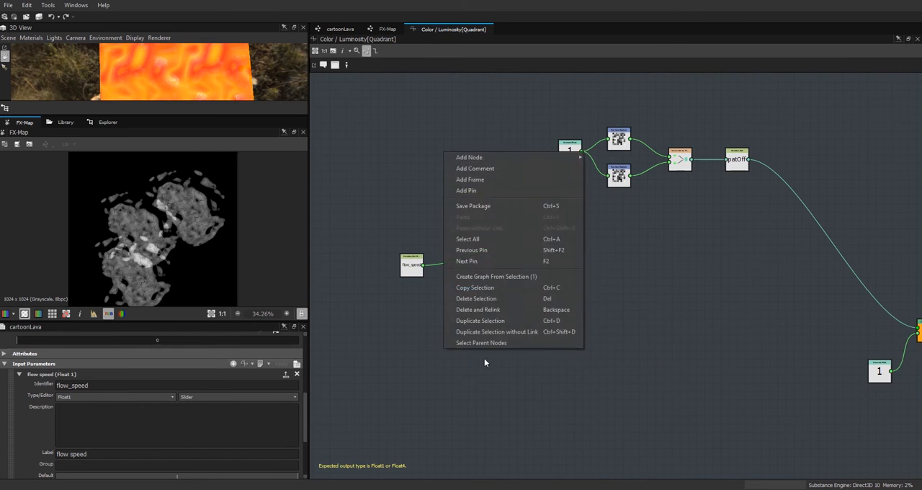
mouse_move(493, 157)
mouse_move(608, 158)
left_click(652, 160)
left_click_drag(437, 347, 418, 315)
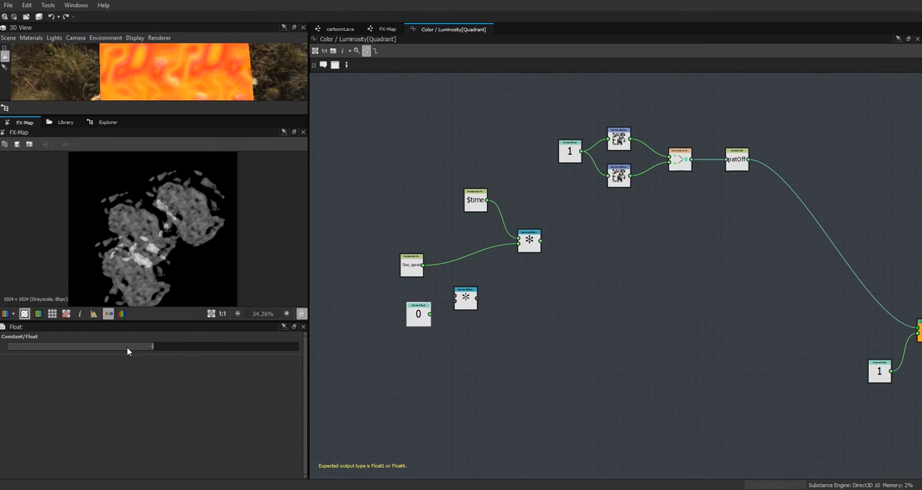
double_click(153, 347)
type(".01")
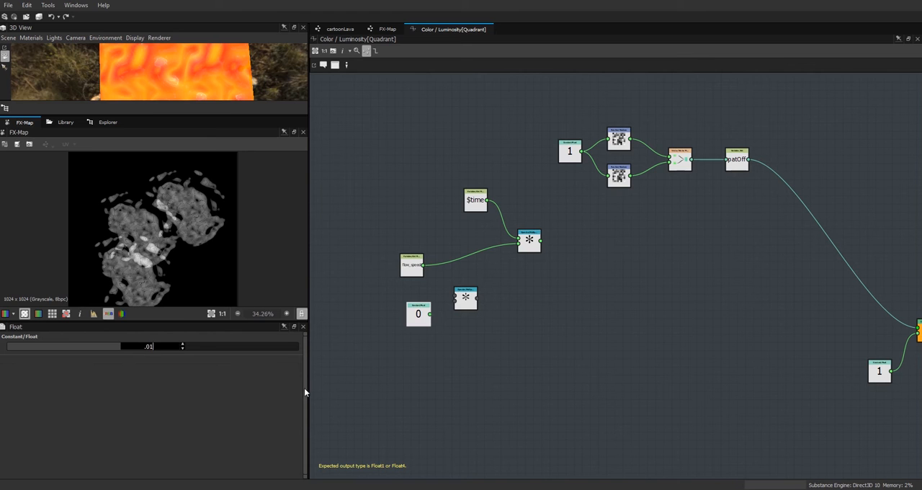
key("Return")
left_click_drag(418, 315, 417, 324)
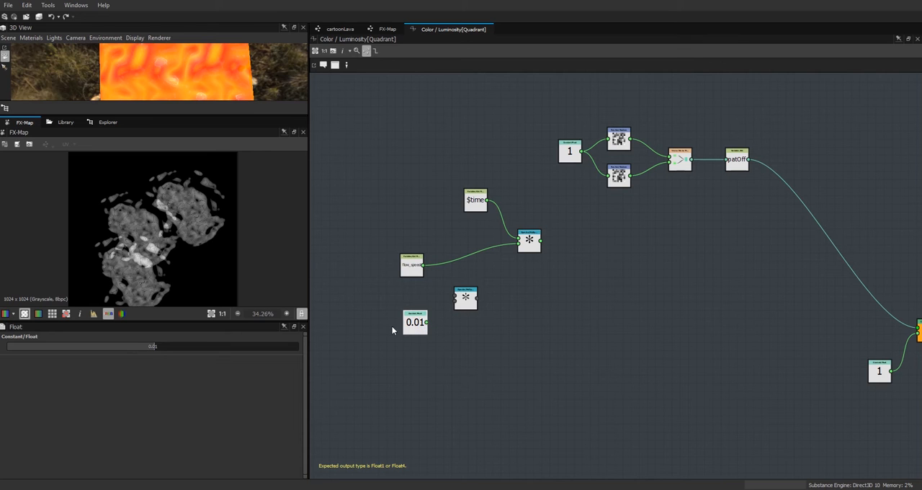
Step: Multiply flow_speed by the 0.01 constant in the new Multiplication node and feed the result into the second input of the $time Multiplication
left_click_drag(433, 322, 424, 266)
left_click_drag(468, 301, 518, 243)
left_click_drag(415, 321, 423, 305)
Step: Arrange the flow_speed, $time and final Multiplication nodes compactly around the flow_speed Multiplication
left_click_drag(413, 270, 425, 269)
left_click(475, 201)
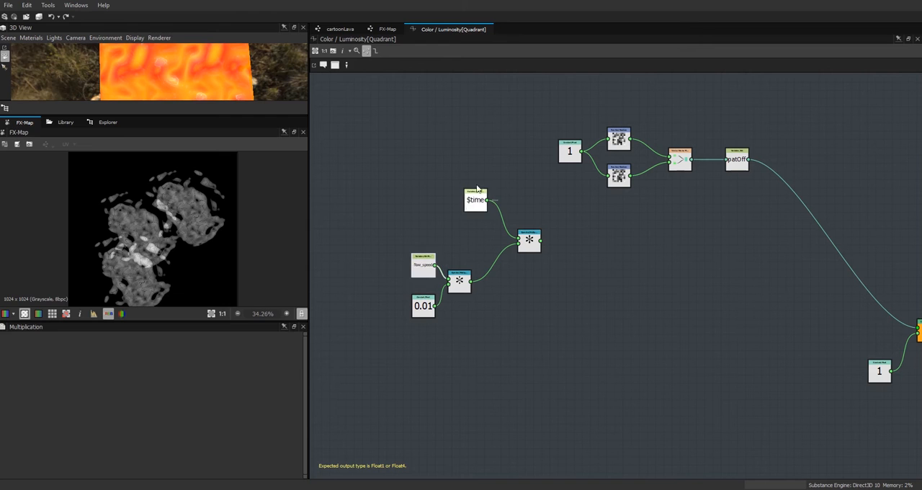
left_click_drag(475, 201, 472, 213)
left_click(534, 247)
left_click_drag(534, 247, 513, 260)
left_click(476, 209)
left_click_drag(476, 209, 467, 217)
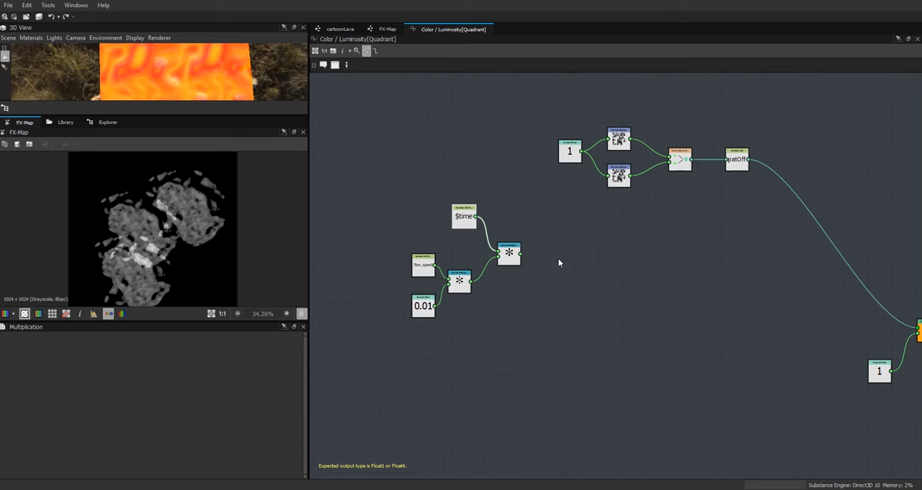
Step: Shift the constant 1 and both Random nodes away from the vector node, and place two Add operator nodes in the gap
middle_click_drag(645, 267, 639, 336)
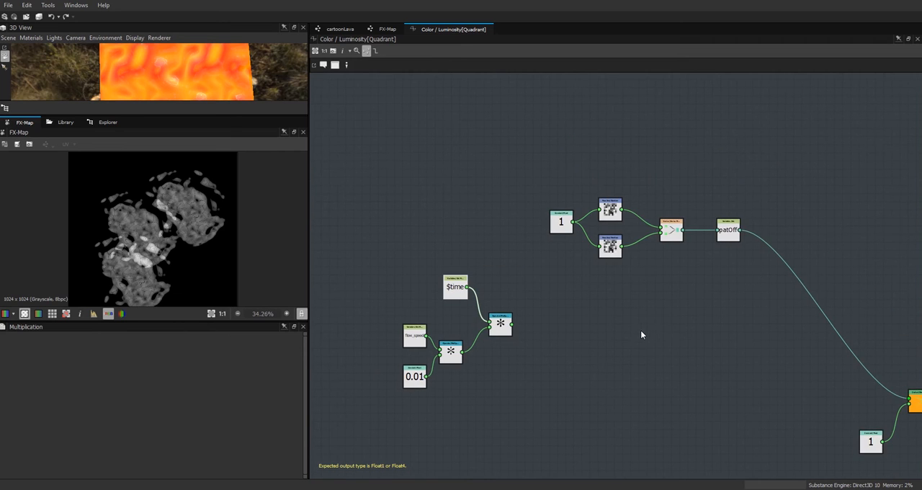
left_click_drag(541, 191, 534, 245)
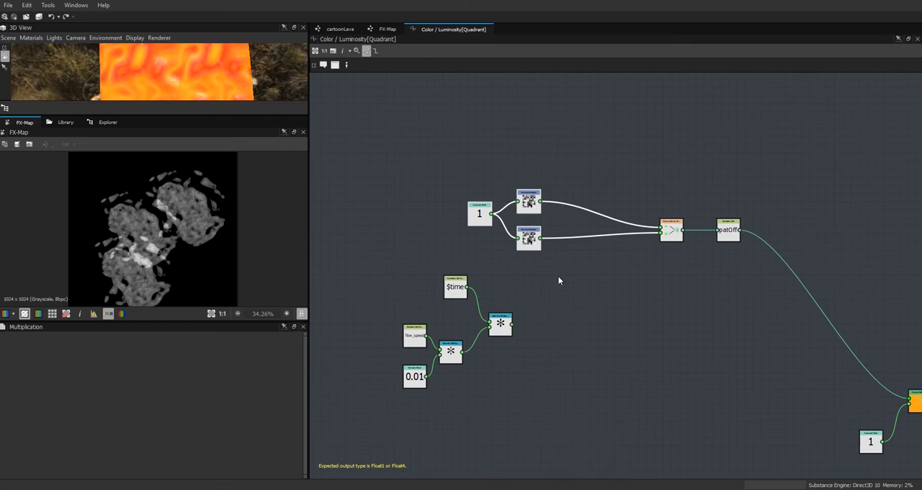
right_click(607, 171)
mouse_move(677, 174)
mouse_move(769, 229)
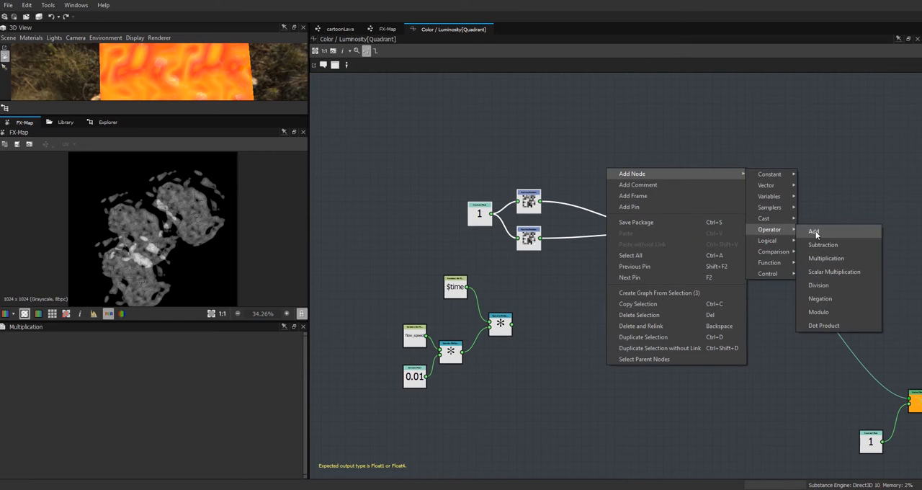
left_click(815, 233)
left_click(609, 173)
key("ctrl+d")
left_click(614, 273)
Step: Add the final Multiplication result to each Random output through the two Add nodes, and connect their sums to the vector node's inputs
left_click_drag(512, 324, 536, 206)
left_click_drag(604, 273, 540, 239)
left_click_drag(617, 278, 664, 236)
left_click_drag(605, 167, 662, 230)
Step: Move the $time, 0.01 and final Multiplication nodes closer together, and copy the whole time and flow_speed multiplication group
left_click_drag(500, 324, 496, 327)
left_click_drag(454, 291, 450, 306)
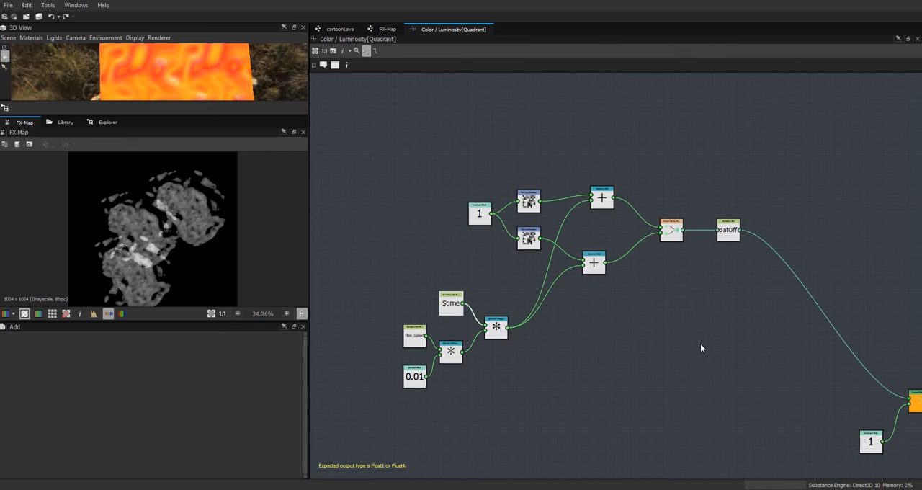
middle_click_drag(572, 324, 593, 267)
left_click_drag(516, 273, 508, 279)
left_click_drag(472, 243, 472, 251)
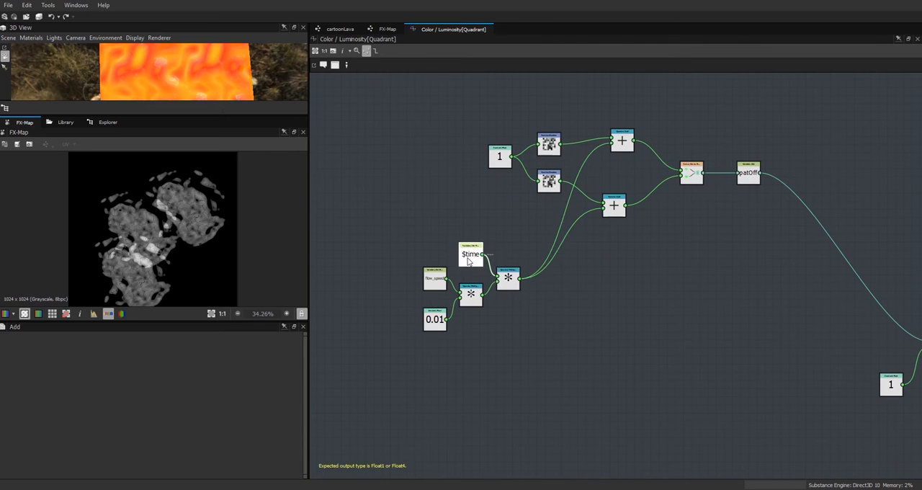
left_click_drag(435, 320, 437, 318)
left_click_drag(396, 219, 534, 340)
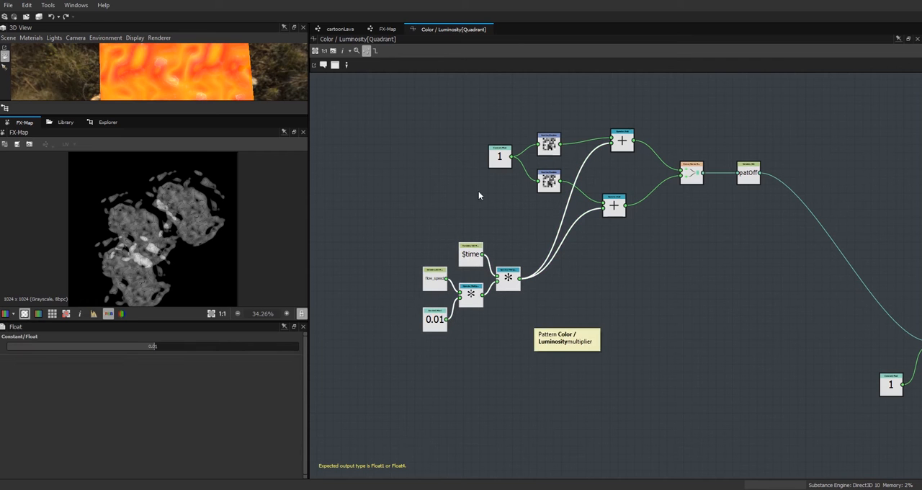
Step: Assign an empty function to the Disorder parameter of the Perlin noise in cartoonLava's waves frame, and open that function for editing
left_click(340, 29)
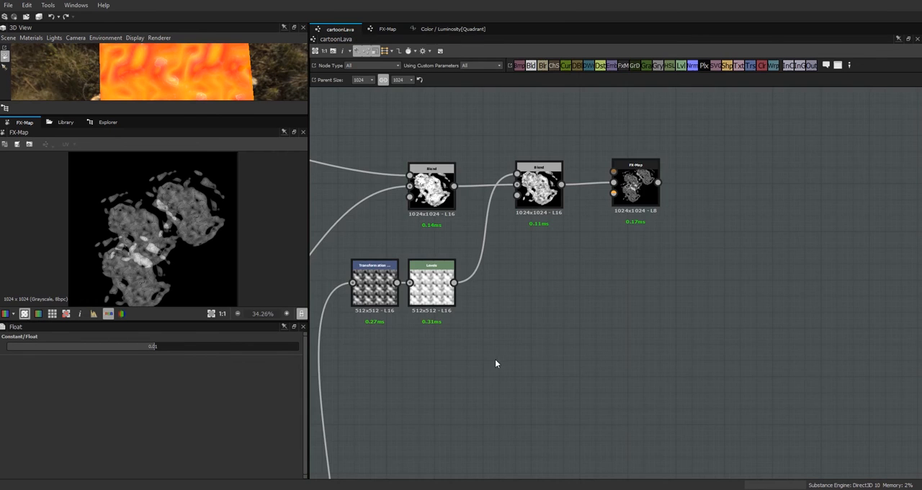
scroll(494, 360, "down", 4)
middle_click_drag(520, 355, 854, 59)
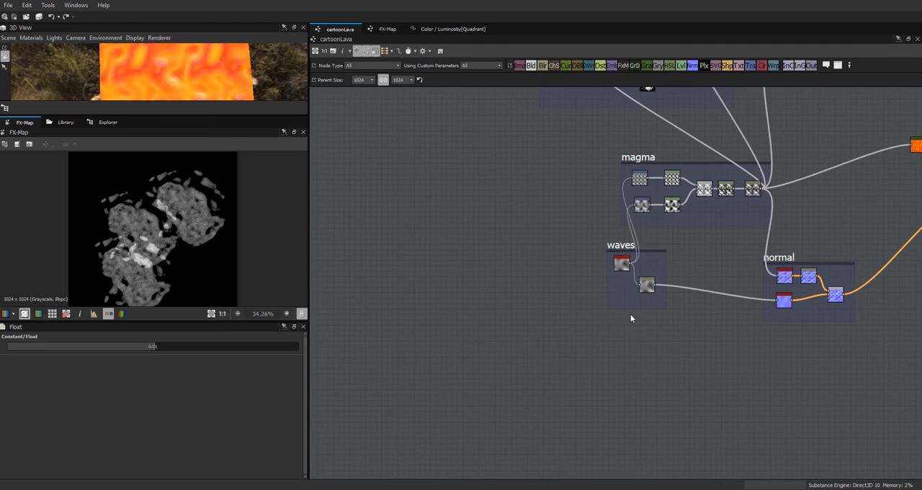
left_click(622, 265)
left_click_drag(304, 375, 305, 472)
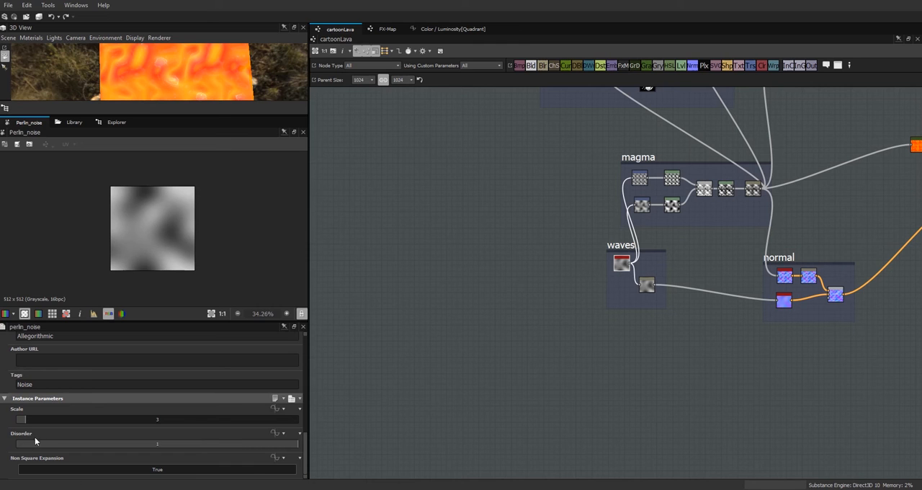
left_click(274, 434)
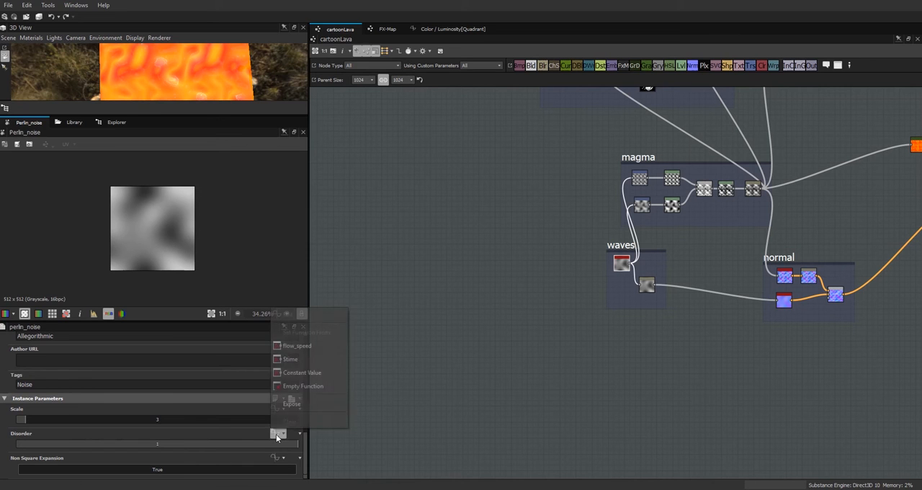
left_click(305, 389)
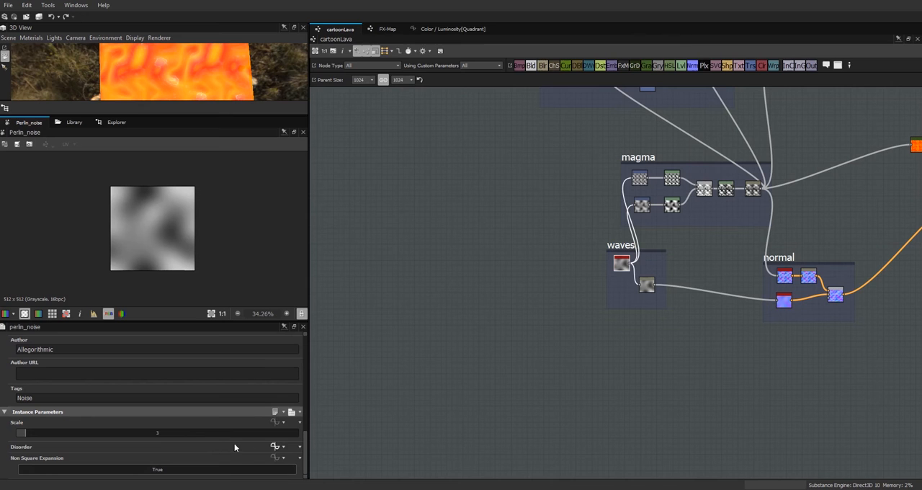
left_click(276, 446)
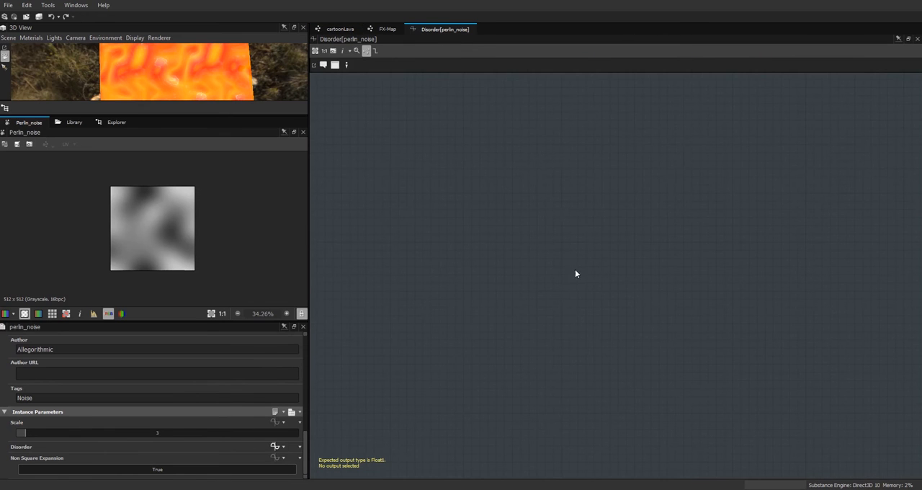
Step: Paste the copied time and flow_speed nodes into the Disorder function and set the final Multiplication as its output node
key("ctrl+v")
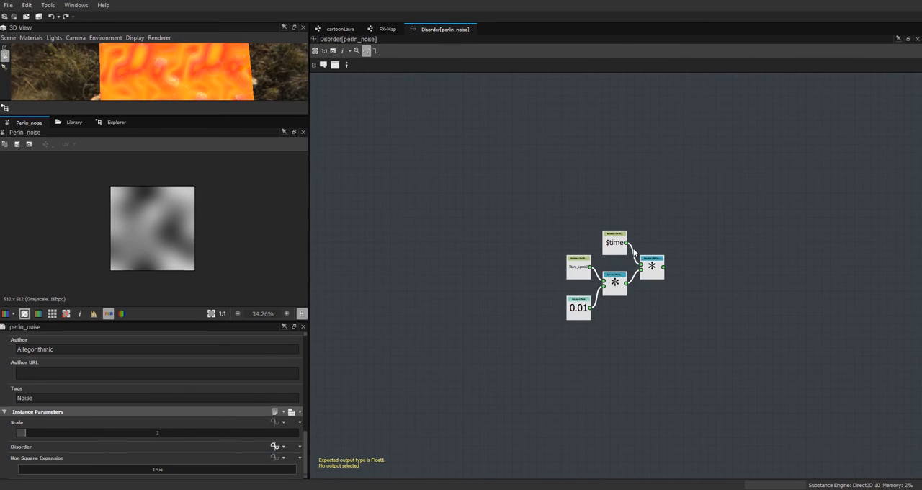
right_click(654, 274)
left_click(670, 311)
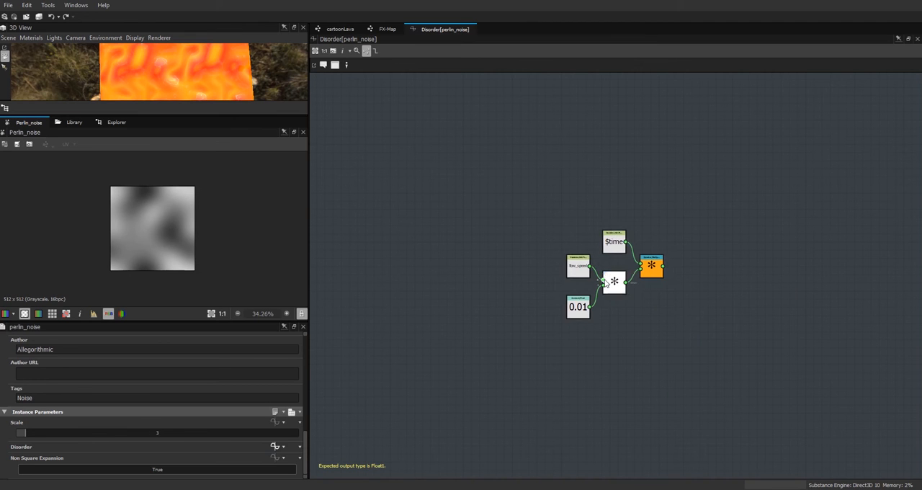
Step: Reopen the Color / Luminosity function of the FX-Map's lower Quadrant node
left_click(397, 30)
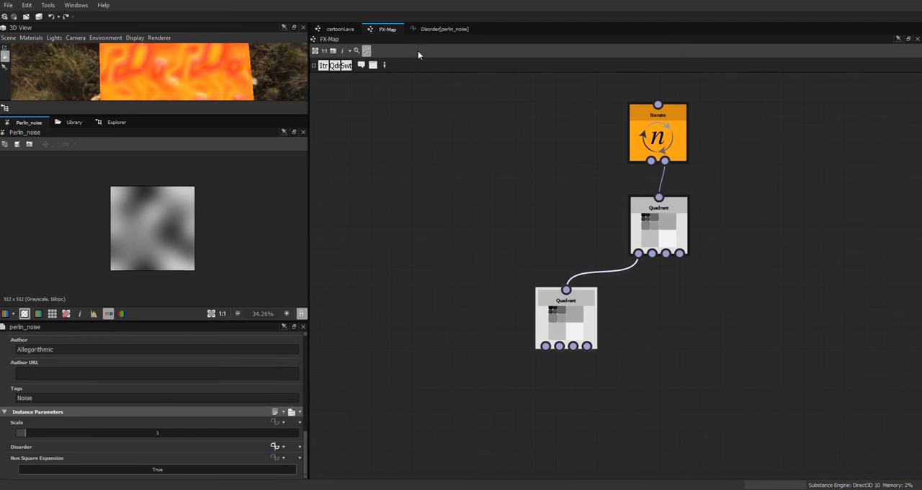
left_click(566, 317)
left_click_drag(304, 430, 305, 342)
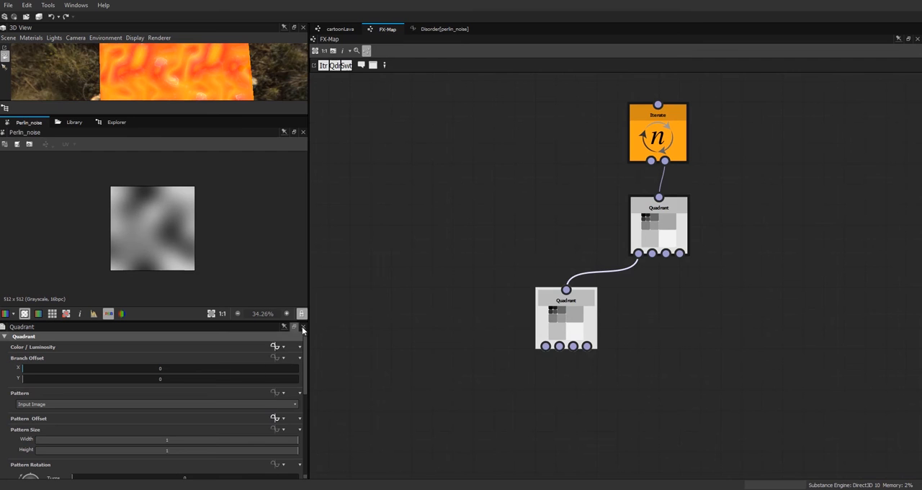
left_click(274, 346)
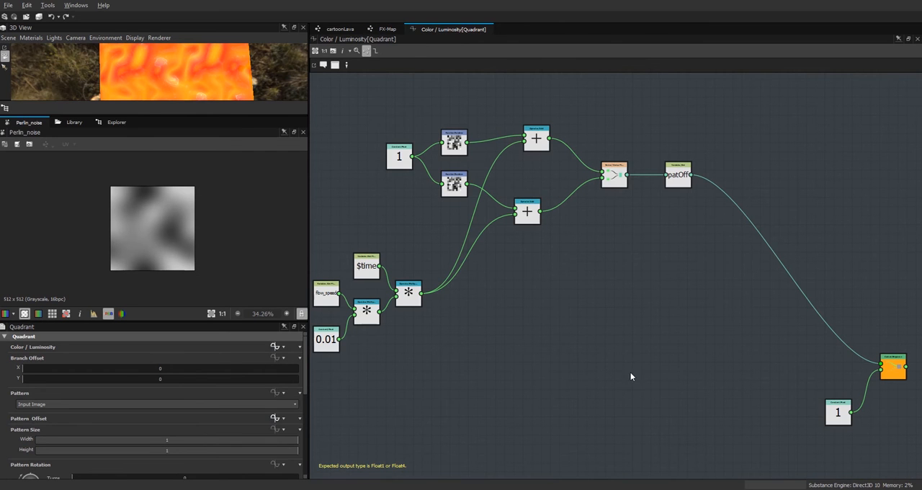
Step: Move the time and flow_speed group up near the Random nodes, and bring the vector and patOff nodes closer to the Add nodes
middle_click_drag(630, 372, 689, 369)
left_click_drag(499, 243, 386, 350)
left_click_drag(427, 318, 422, 272)
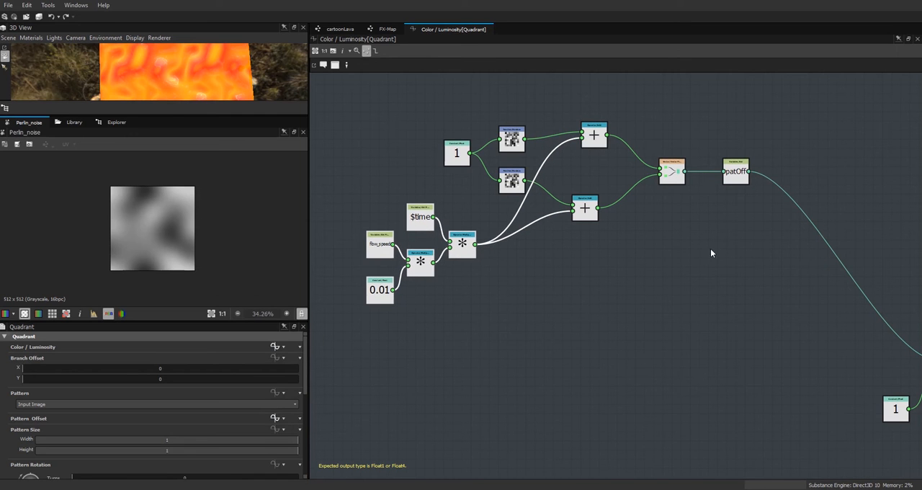
left_click_drag(670, 177, 647, 177)
left_click_drag(734, 167, 698, 167)
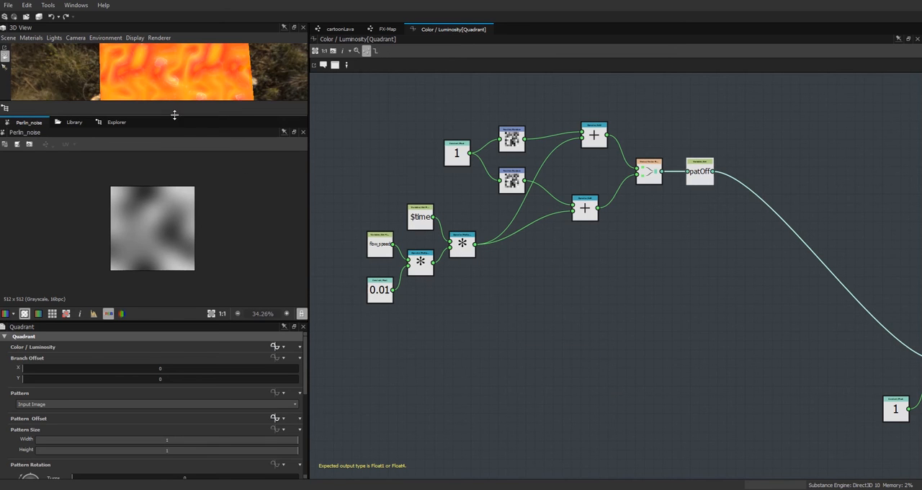
Step: Enlarge the 3D view and examine the lava surface on the mesh
left_click_drag(174, 114, 174, 237)
scroll(204, 180, "down", 1)
scroll(173, 117, "up", 3)
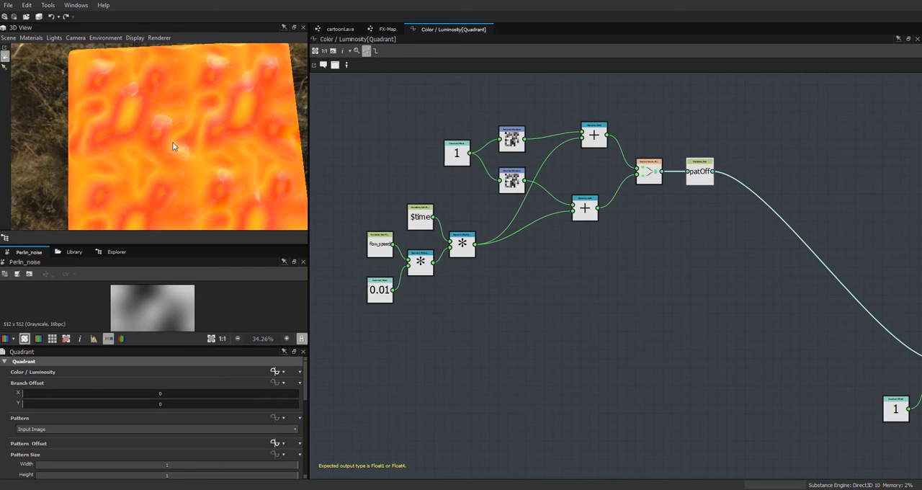
Step: Add another Multiplication operator node below the lower Add node
right_click(589, 277)
mouse_move(713, 283)
mouse_move(767, 338)
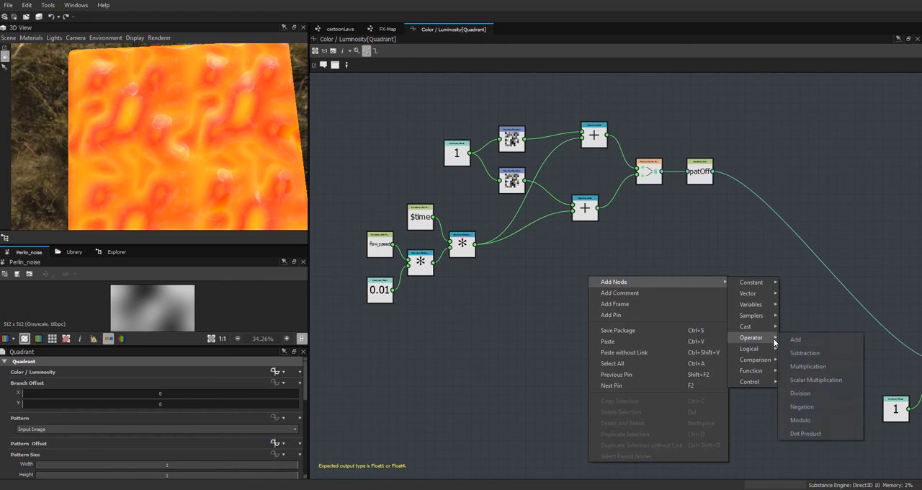
left_click(813, 366)
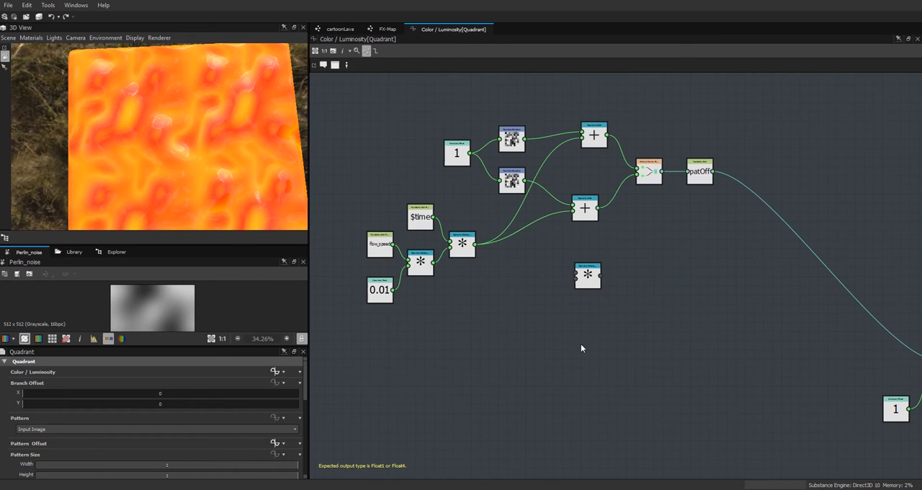
Step: Add a Float constant near the new Multiplication node and set its value to 0.5
right_click(582, 160)
mouse_move(685, 164)
mouse_move(749, 165)
left_click(788, 167)
left_click_drag(581, 343, 521, 336)
double_click(153, 372)
type("0.5")
key("Return")
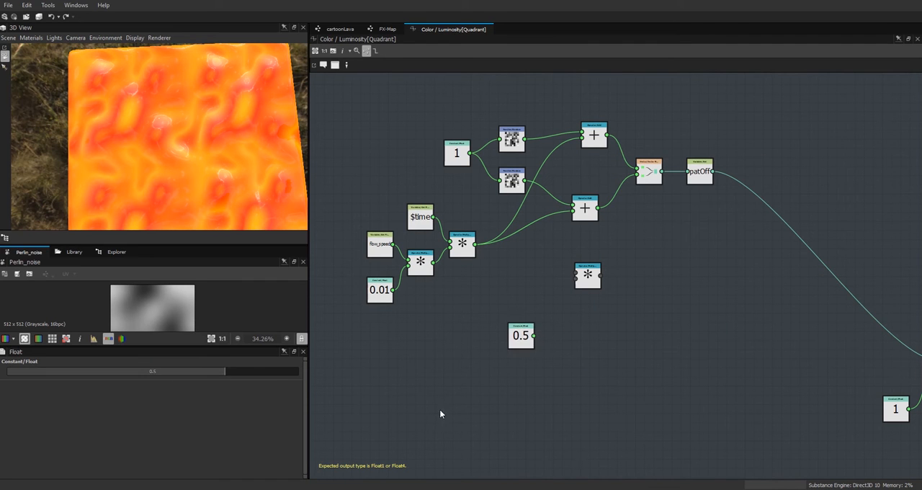
Step: Multiply the $time and flow_speed product by the 0.5 constant in the new Multiplication node, keeping the two nodes close together
left_click_drag(510, 343, 492, 324)
left_click_drag(505, 326, 577, 277)
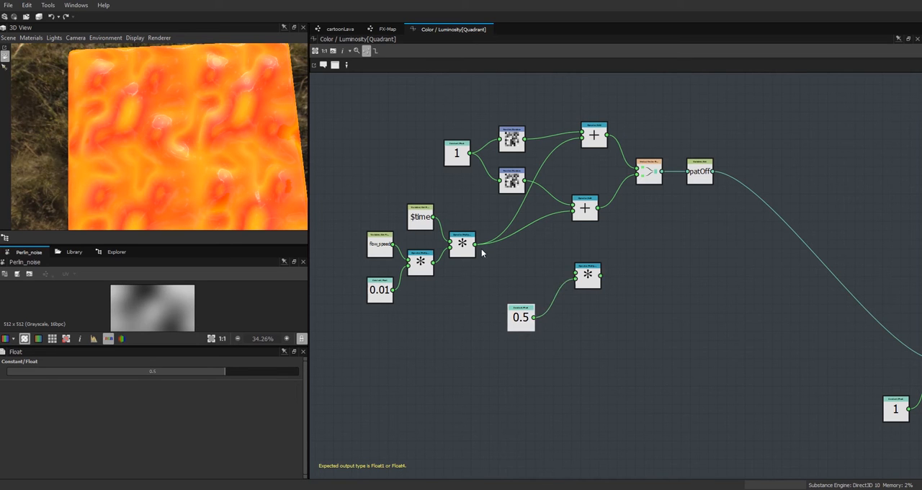
left_click_drag(475, 244, 573, 283)
left_click_drag(513, 328, 523, 320)
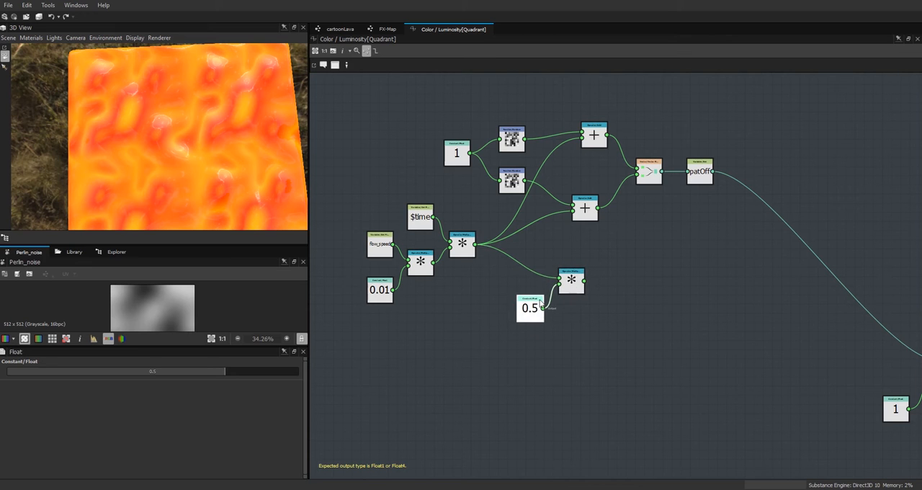
Step: Add a Set variable node fed by the new Multiplication node and name the variable patRot
right_click(644, 278)
mouse_move(733, 284)
mouse_move(806, 309)
left_click(862, 310)
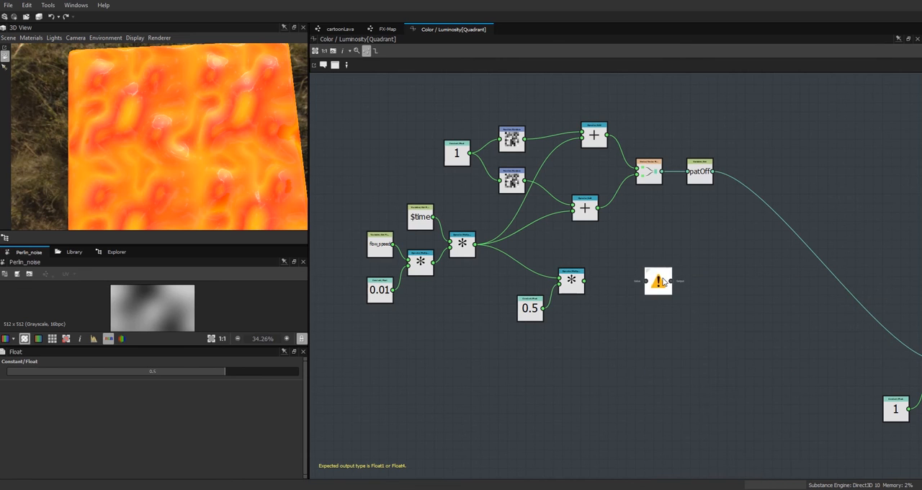
left_click_drag(585, 280, 658, 286)
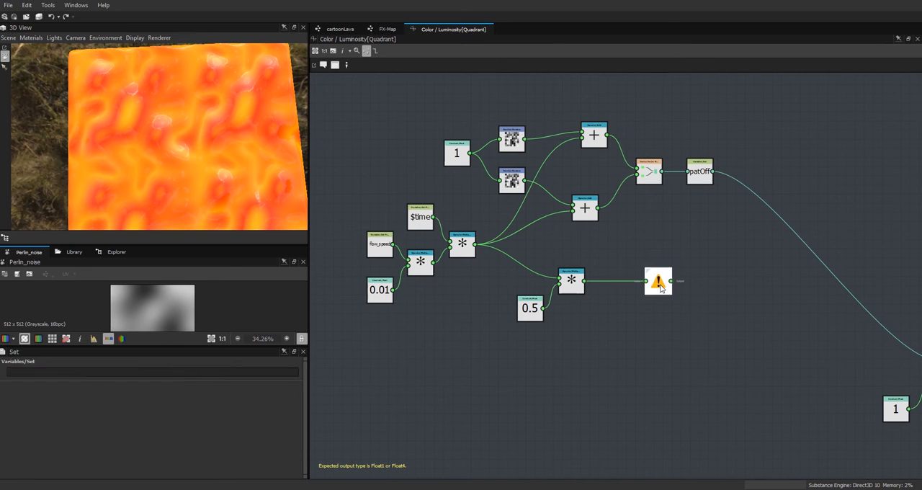
double_click(157, 370)
key("ctrl+c")
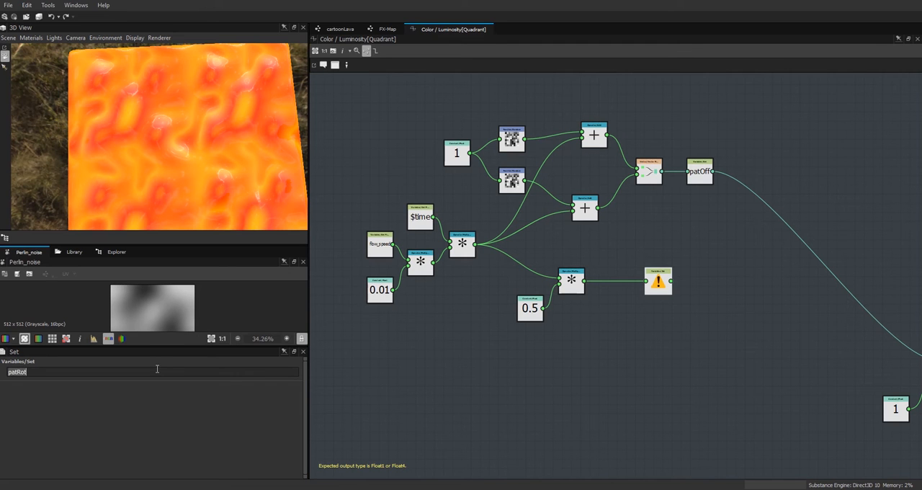
key("Return")
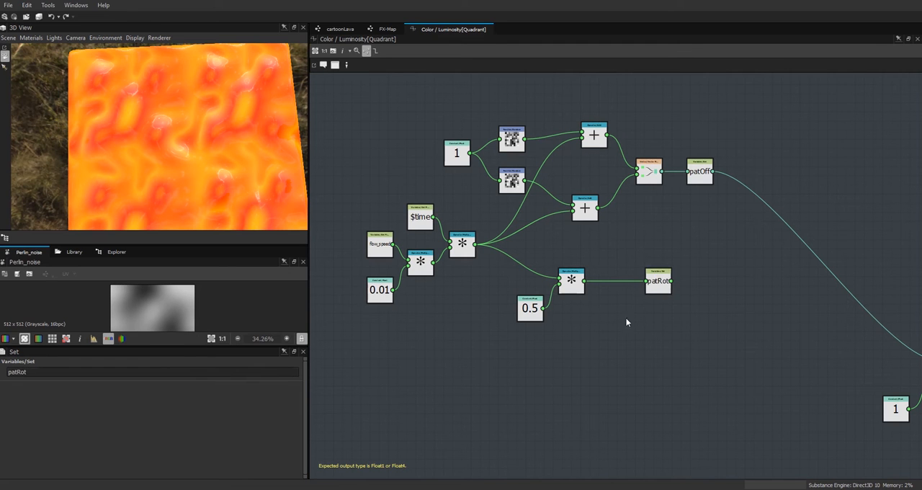
Step: Create and open an empty function for the Pattern Rotation of the FX-Map's lower Quadrant node
left_click(376, 31)
left_click(563, 317)
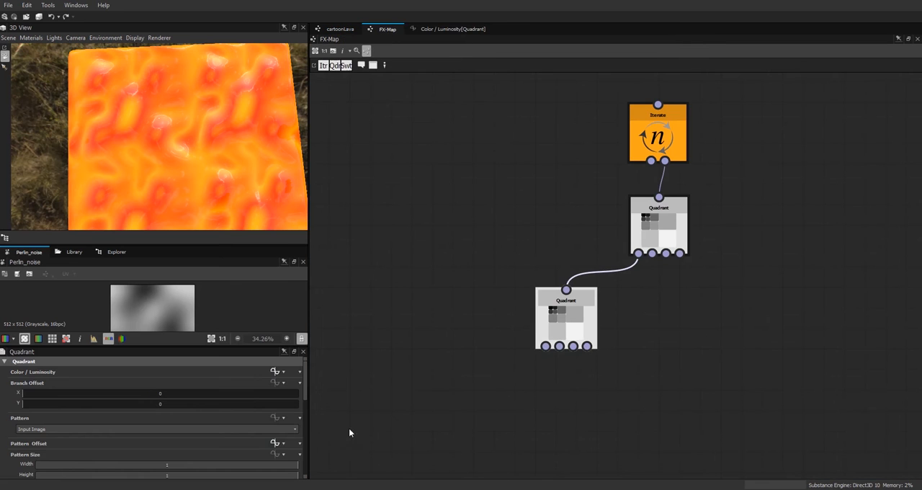
scroll(305, 393, "down", 5)
left_click(278, 389)
left_click(294, 343)
left_click(274, 389)
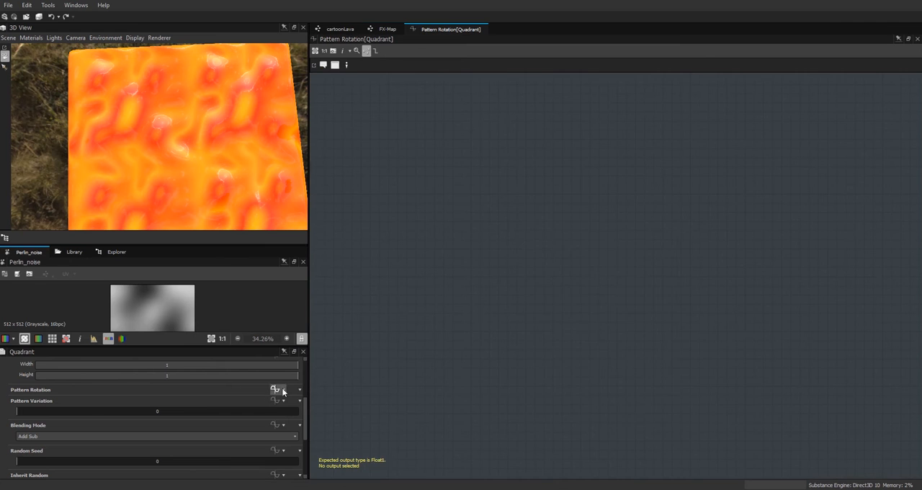
Step: Add a Get Float node reading patRot and make it the output of the Pattern Rotation function
right_click(535, 228)
mouse_move(566, 234)
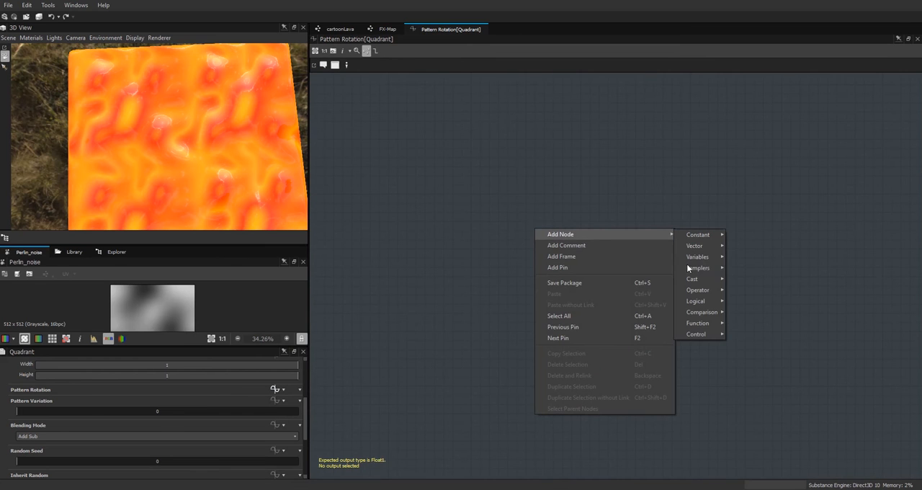
mouse_move(701, 256)
left_click(752, 272)
left_click(541, 235)
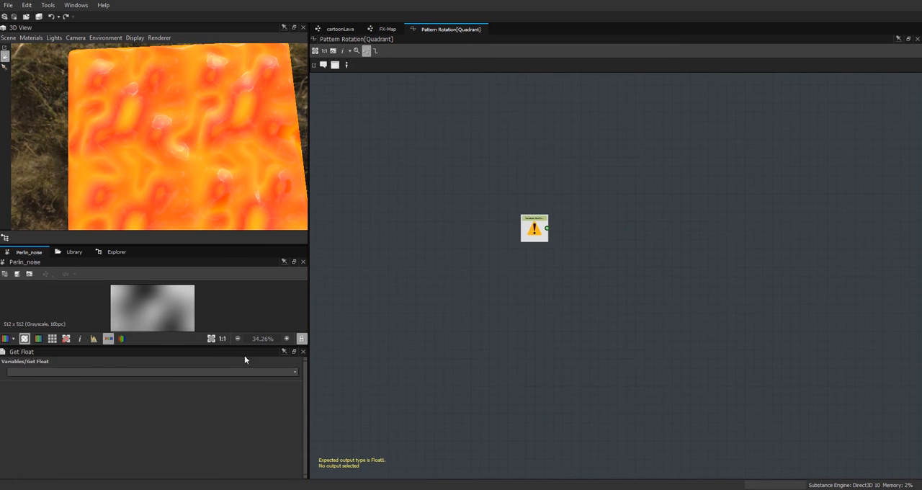
left_click(133, 373)
key("ctrl+v")
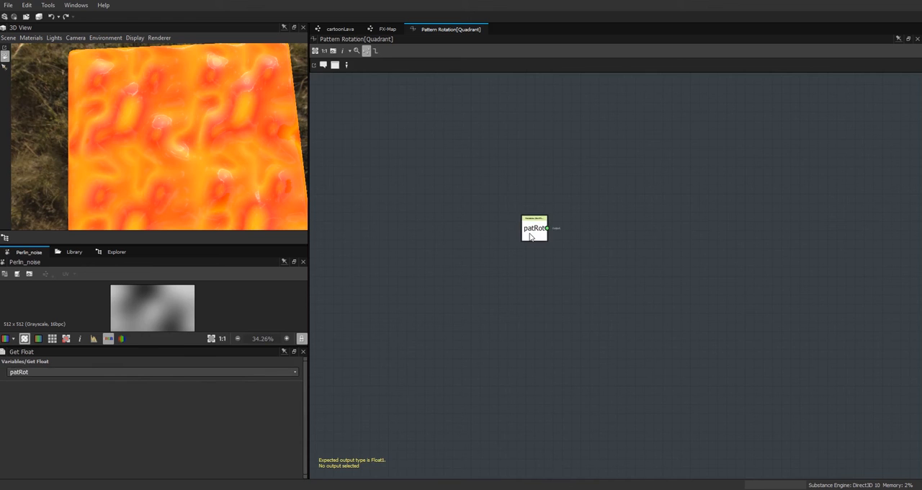
right_click(533, 231)
left_click(554, 268)
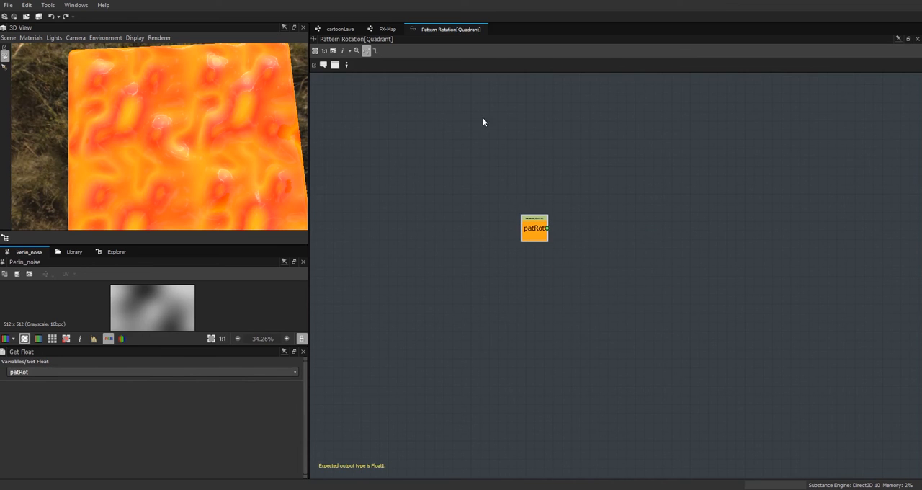
Step: Reopen the lower Quadrant's Color / Luminosity function and add a second Sequence node near patOff
left_click(384, 28)
left_click(560, 318)
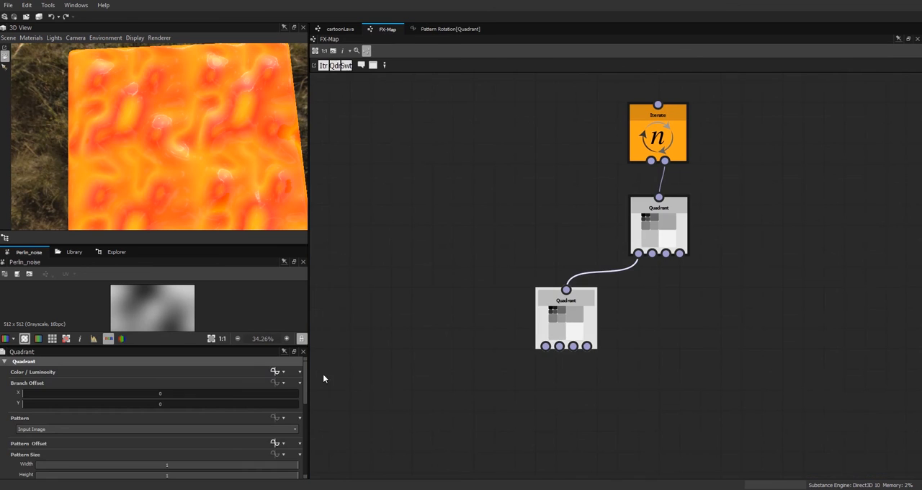
left_click(275, 371)
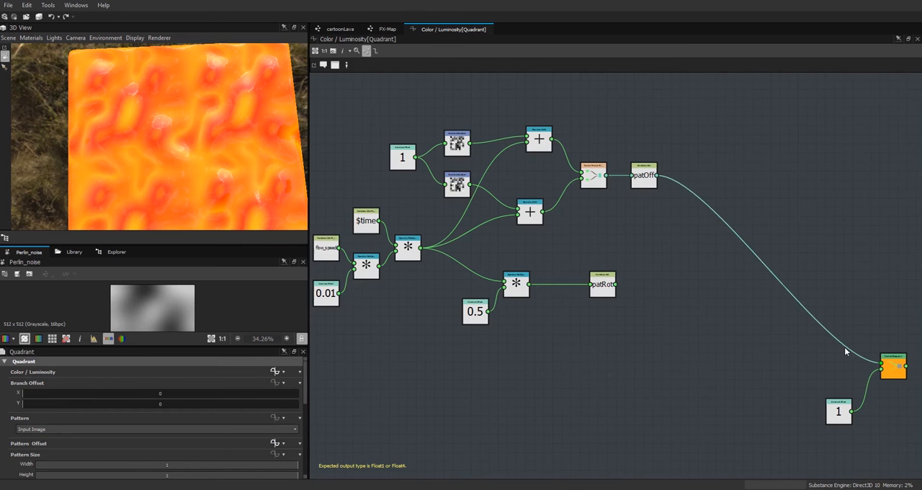
left_click(891, 360)
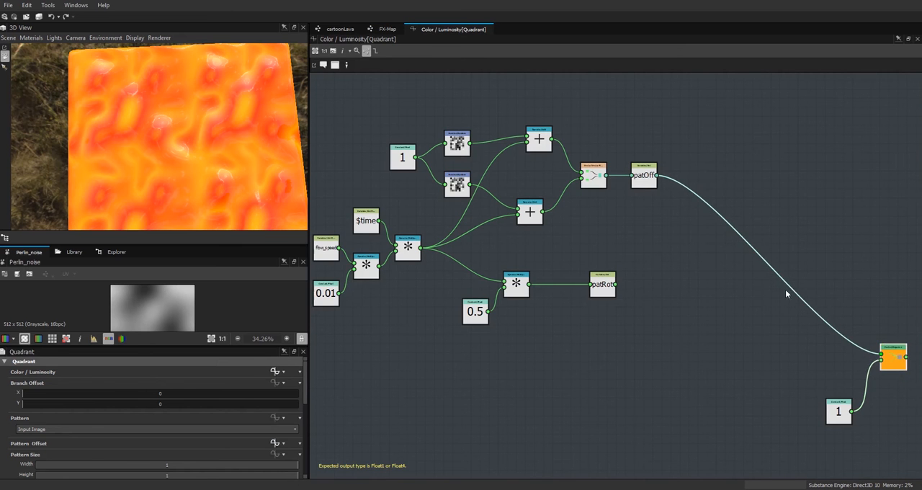
right_click(761, 216)
mouse_move(785, 220)
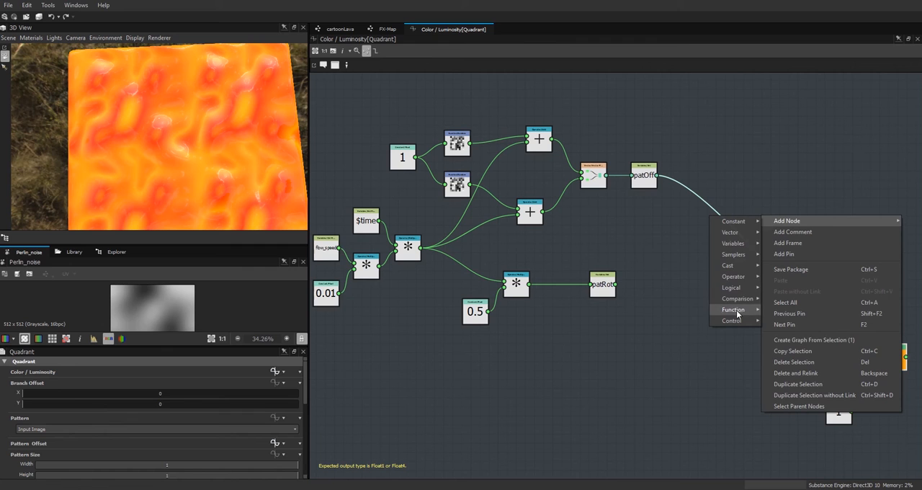
mouse_move(740, 323)
left_click(783, 323)
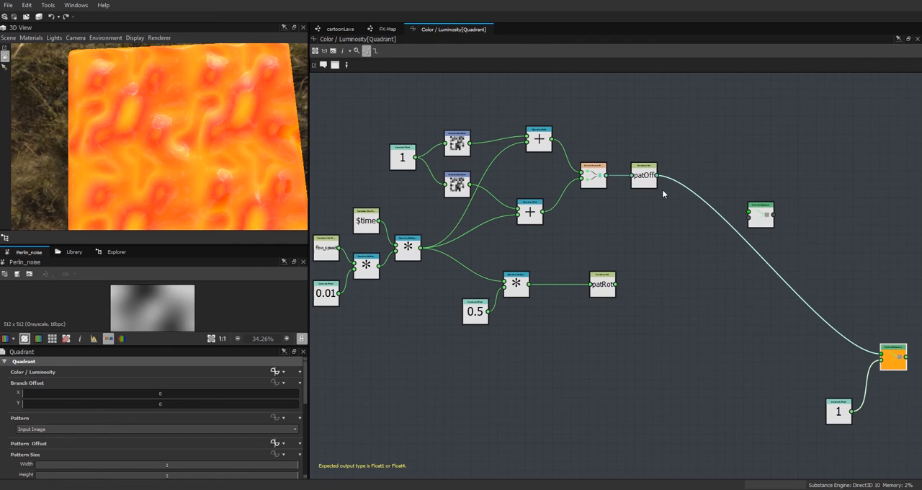
Step: Connect patOff and patRot to the new Sequence node and feed its result into the output Sequence node's first input
left_click_drag(657, 175, 751, 215)
left_click(751, 217)
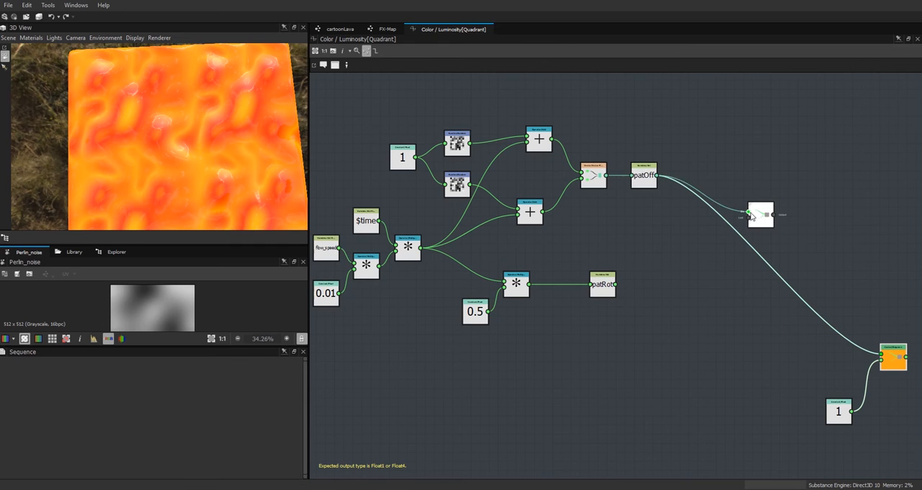
left_click_drag(616, 284, 883, 354)
left_click_drag(835, 415, 845, 397)
left_click_drag(770, 218, 718, 229)
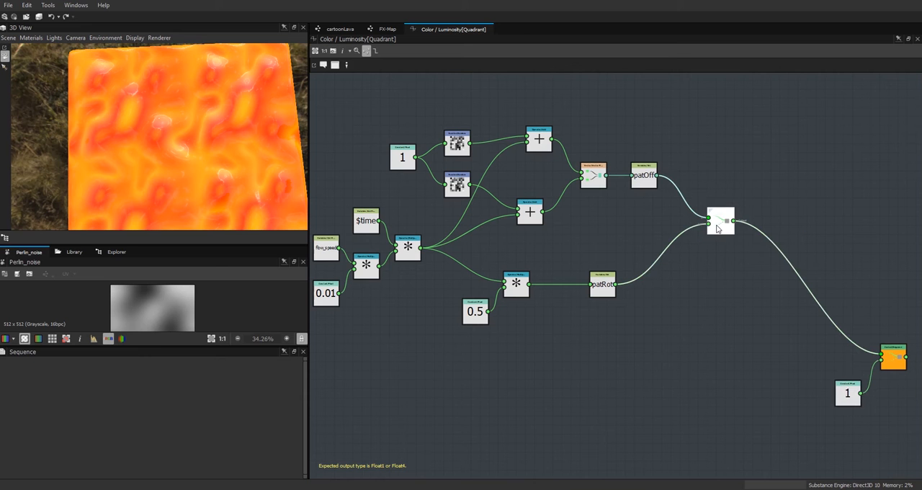
Step: Display the cartoonLava graph's FX-Map result in the 2D view and enlarge that view
left_click(389, 30)
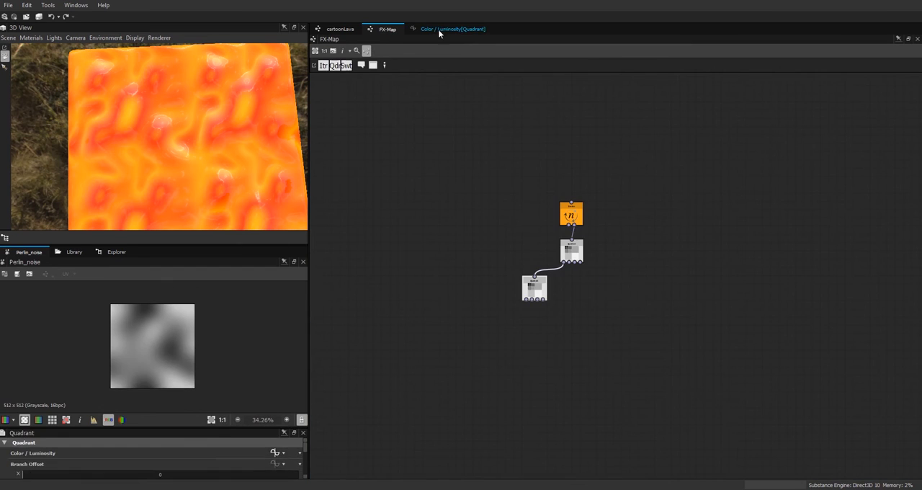
left_click(341, 30)
double_click(706, 190)
left_click_drag(233, 245, 233, 145)
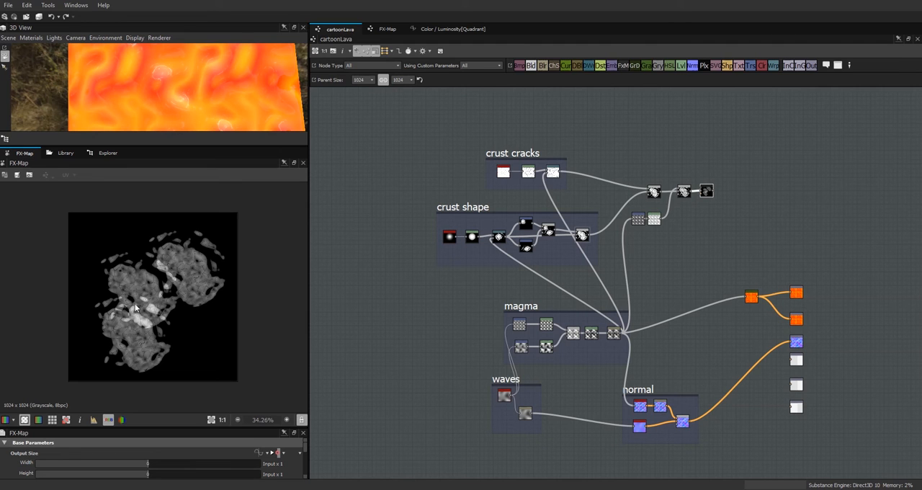
Step: Reopen the lower Quadrant's Color / Luminosity function and move patRot farther from its Multiplication node
left_click(385, 30)
left_click(534, 288)
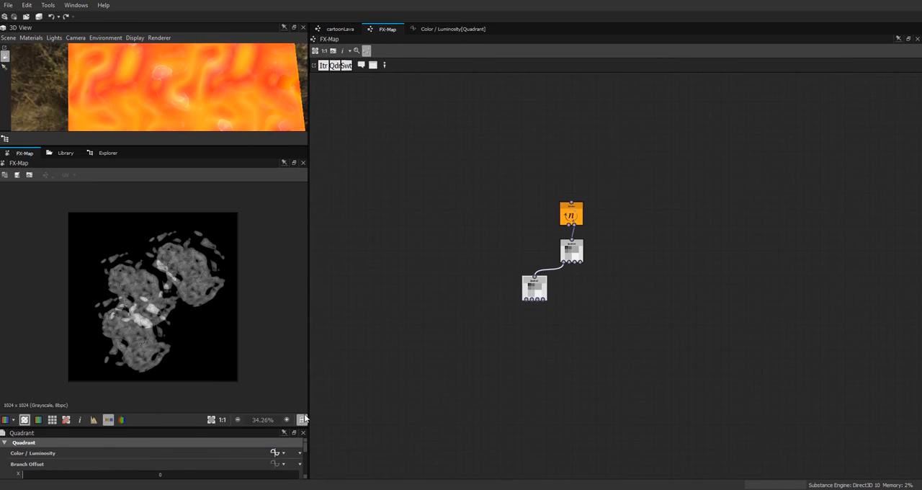
left_click(274, 453)
left_click(541, 353)
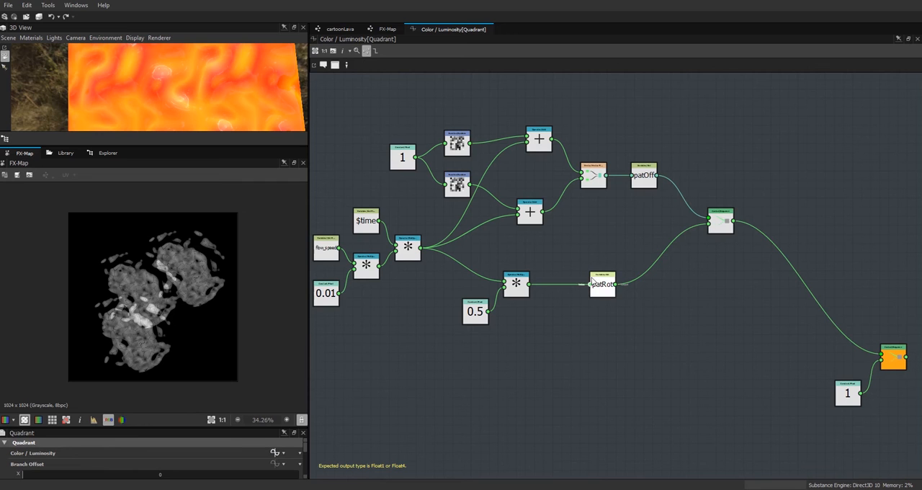
left_click_drag(595, 289, 627, 280)
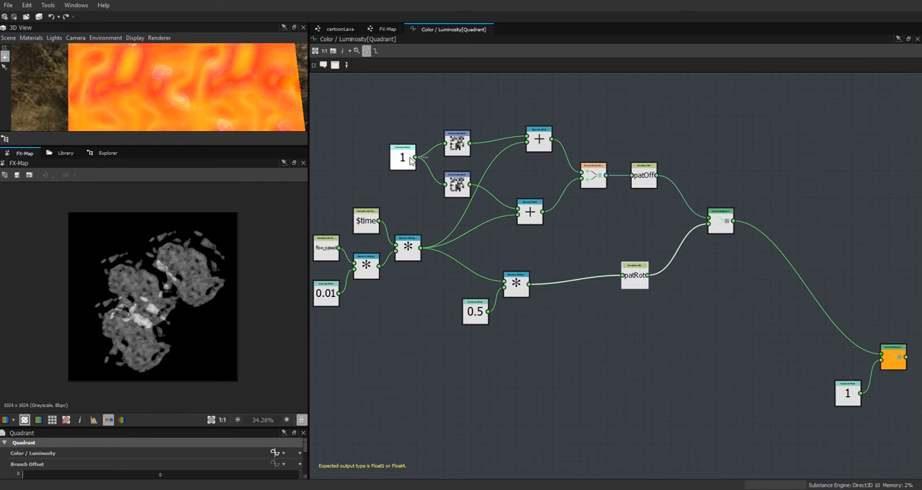
Step: Duplicate the upper Random node with its link to the constant 1 and place the copy below the patRot branch
left_click(455, 147)
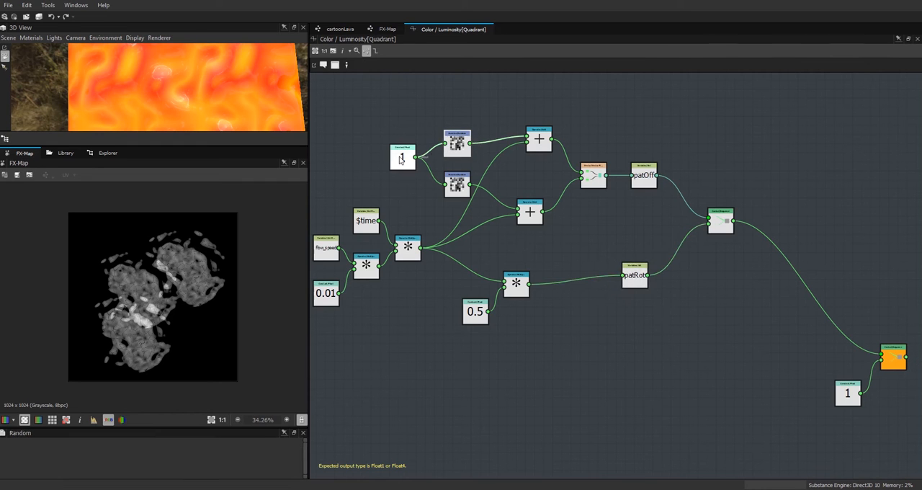
key("ctrl+c")
key("ctrl+v")
left_click_drag(615, 278, 568, 378)
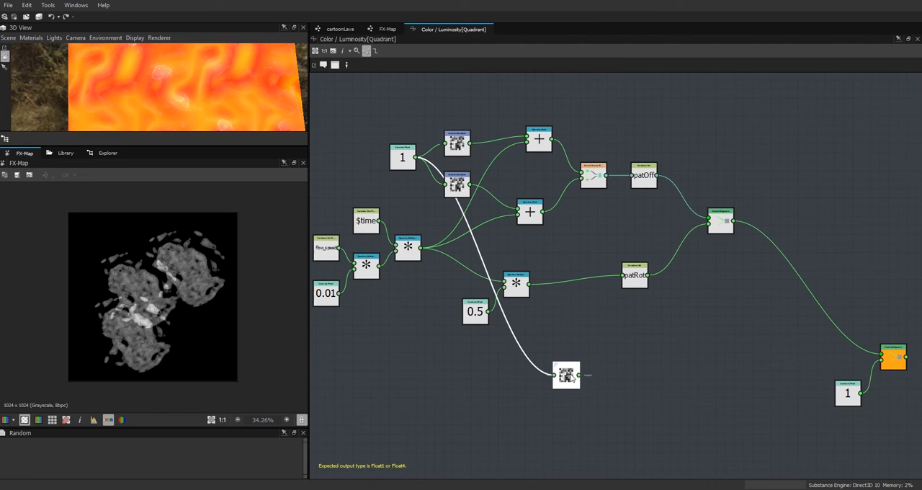
Step: Insert an Add node that sums the 0.5 Multiplication result and the copied Random node, and feed it into patRot
right_click(571, 321)
mouse_move(645, 129)
mouse_move(749, 185)
left_click(799, 229)
left_click_drag(569, 380, 559, 323)
left_click_drag(530, 284, 559, 324)
left_click_drag(562, 402, 559, 323)
left_click_drag(529, 284, 559, 318)
left_click_drag(584, 320, 623, 278)
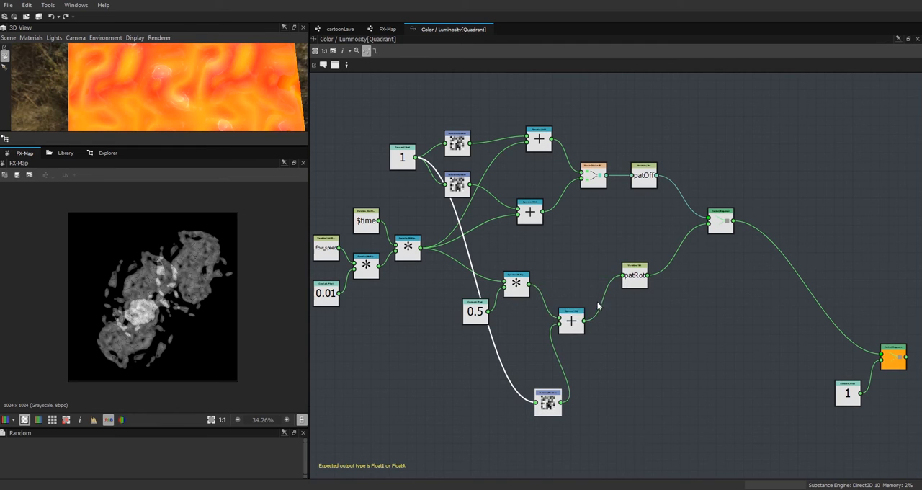
Step: Arrange the 0.5 constant, Multiplication, Add and Random nodes of the patRot branch compactly
left_click_drag(578, 321, 573, 294)
left_click_drag(553, 404, 536, 352)
left_click(475, 311)
left_click(367, 223)
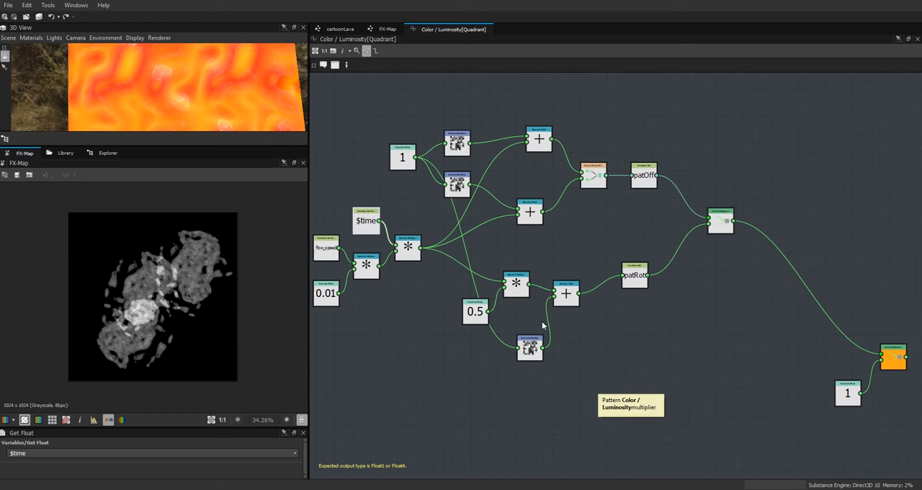
left_click_drag(476, 314, 458, 304)
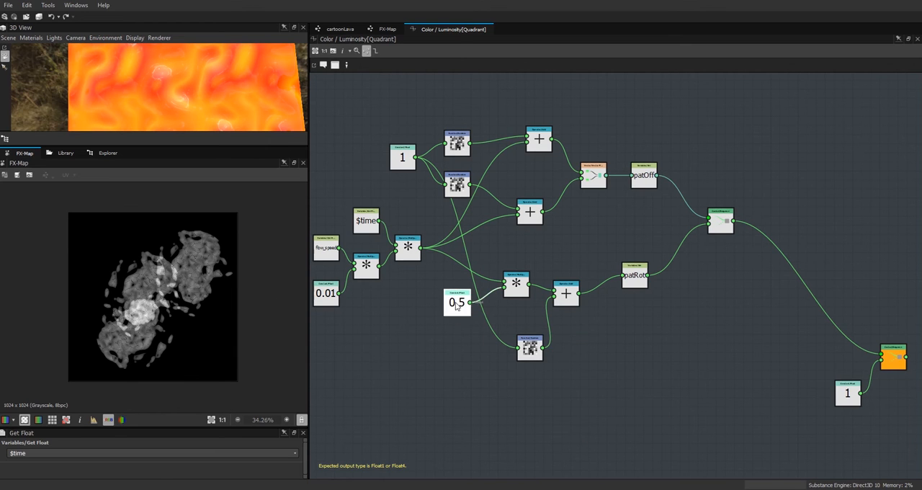
left_click_drag(518, 283, 503, 273)
left_click(566, 297)
left_click_drag(566, 298, 556, 286)
left_click(530, 348)
left_click_drag(530, 349, 514, 331)
left_click(559, 288)
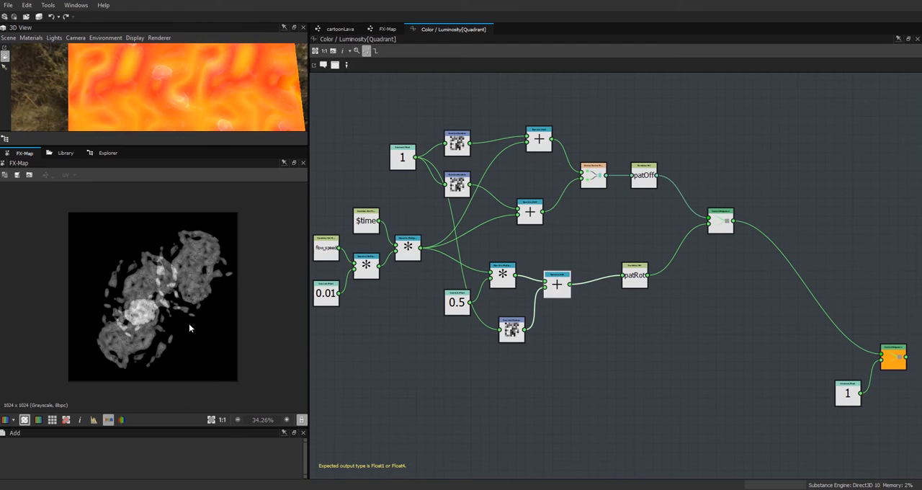
Step: Duplicate the FX-Map's lower Quadrant node three times and connect the copies to the upper Quadrant's three free outputs
left_click(387, 30)
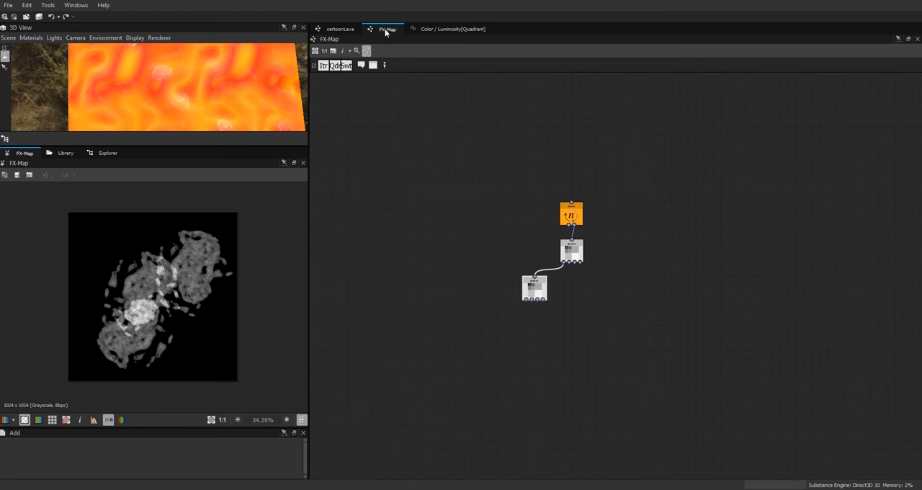
left_click(533, 294)
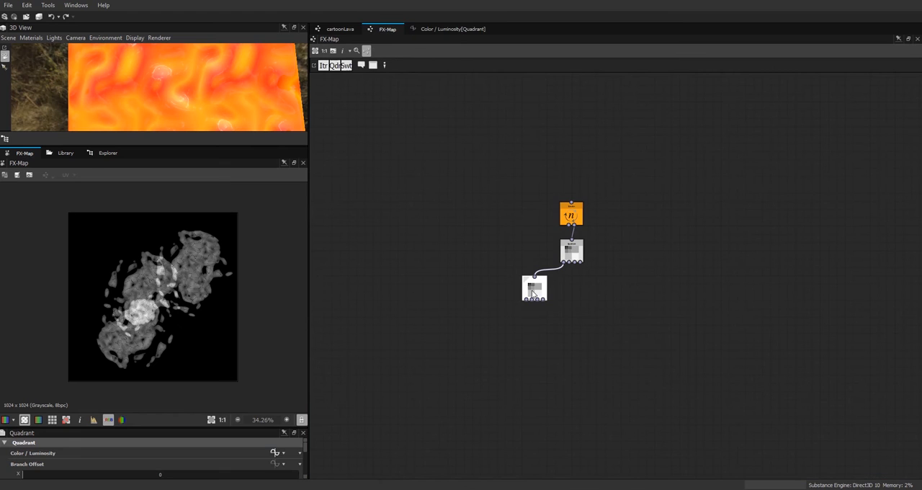
key("ctrl+c")
key("ctrl+v")
mouse_move(616, 278)
left_mouse_down()
mouse_move(560, 291)
mouse_move(569, 291)
mouse_move(567, 277)
mouse_move(590, 289)
mouse_move(596, 277)
mouse_move(629, 289)
mouse_move(615, 274)
mouse_move(631, 286)
left_mouse_up()
key("Delete")
left_click_drag(580, 264, 629, 279)
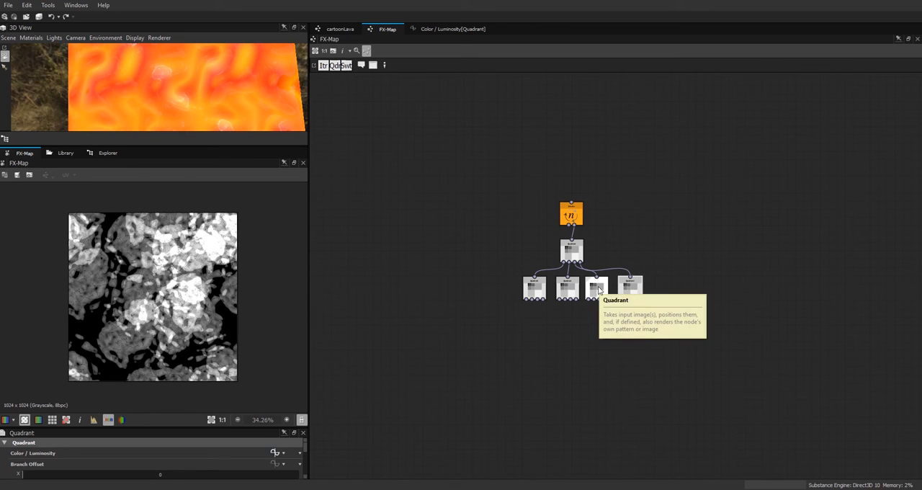
Step: Set the Iterate node's Iterations to 2
left_click(571, 213)
left_click_drag(100, 464, 78, 466)
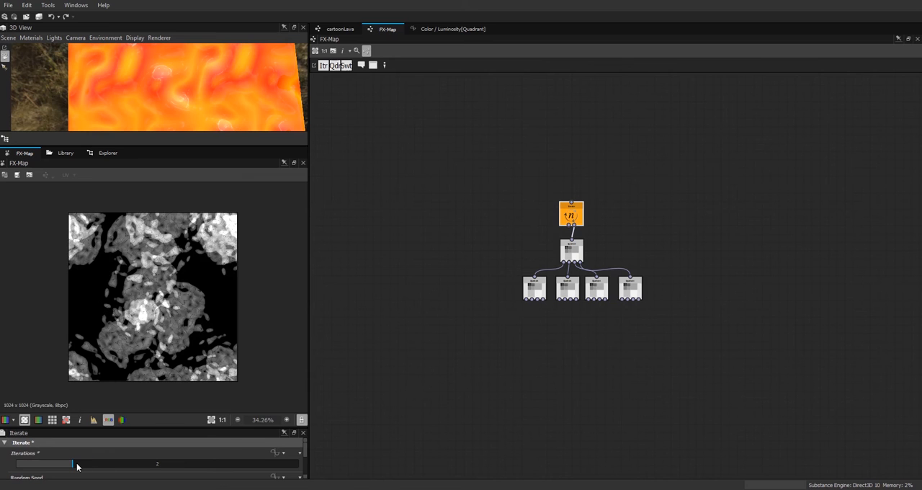
Step: Centre the four lower Quadrant nodes beneath the upper Quadrant and return to the FX-Map node in the cartoonLava graph
left_click_drag(665, 320, 524, 295)
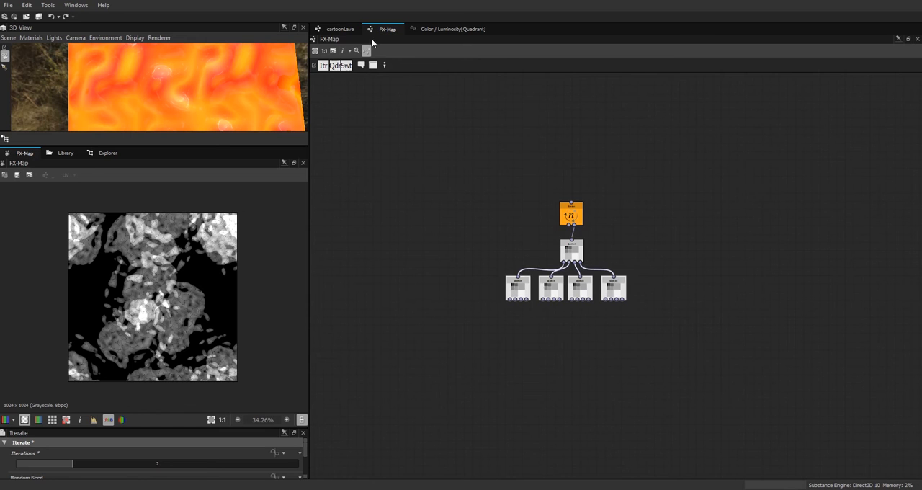
left_click(341, 29)
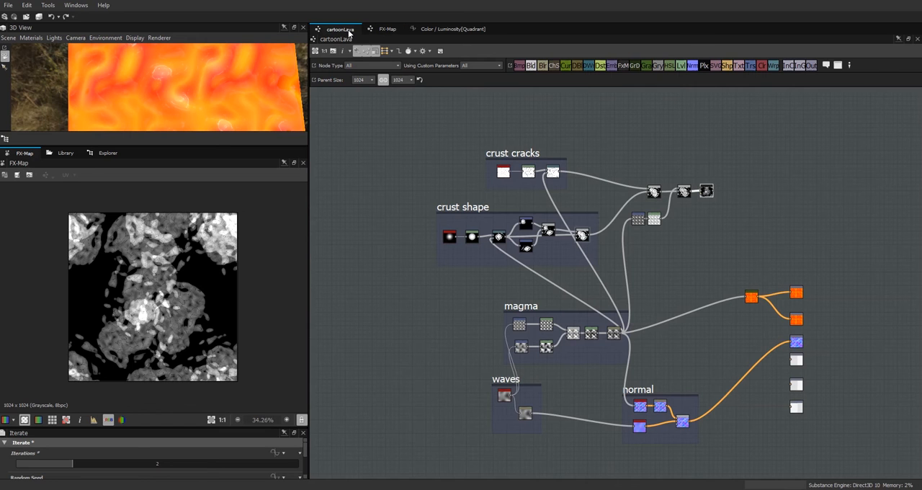
left_click(706, 191)
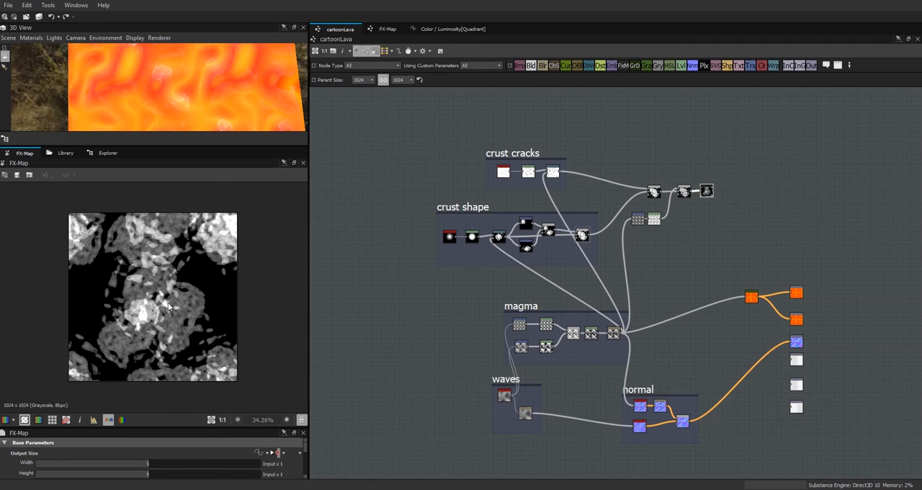
Step: Raise the FX-Map node's Global Opacity to 1.52
scroll(167, 306, "up", 3)
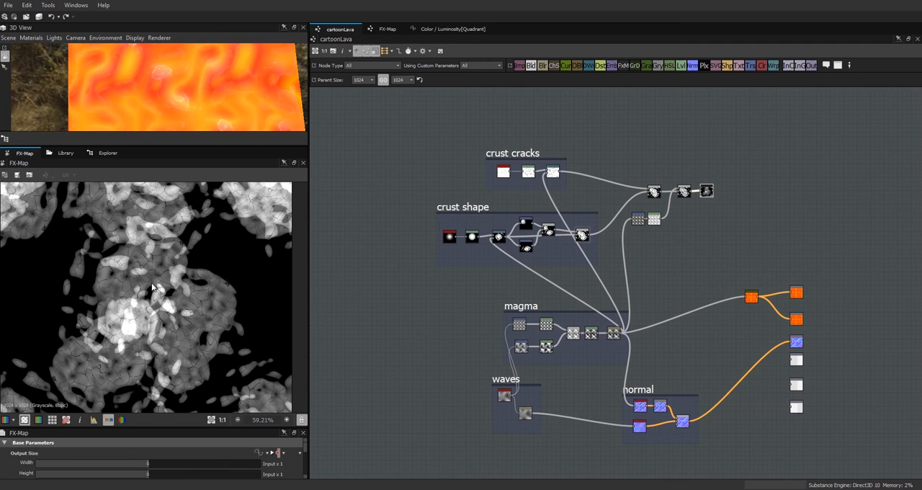
scroll(157, 288, "up", 1)
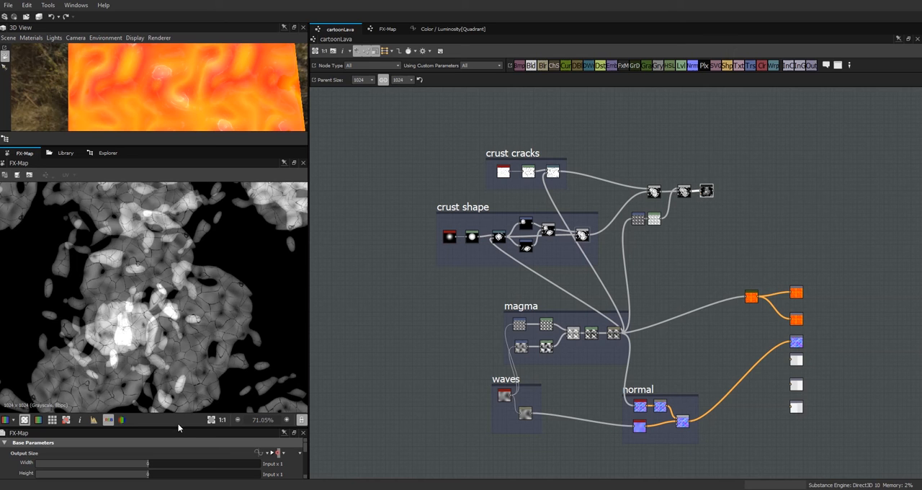
left_click_drag(172, 426, 201, 373)
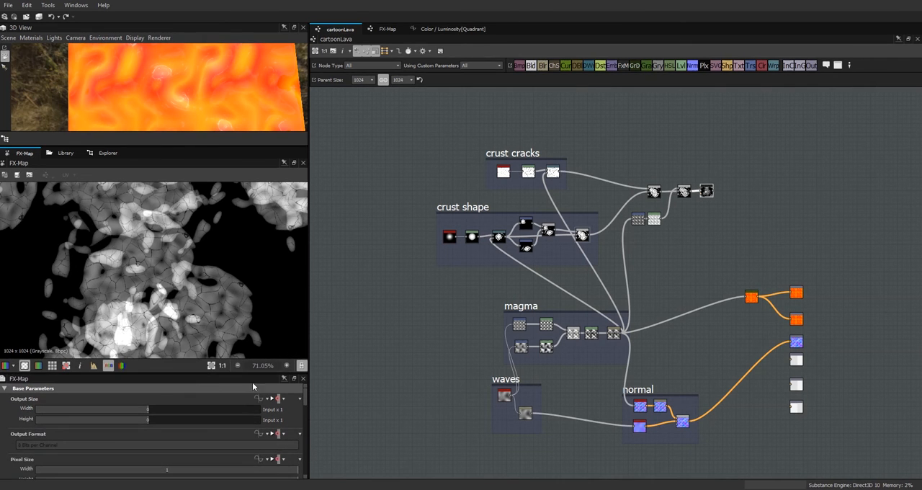
left_click_drag(304, 399, 321, 479)
double_click(159, 471)
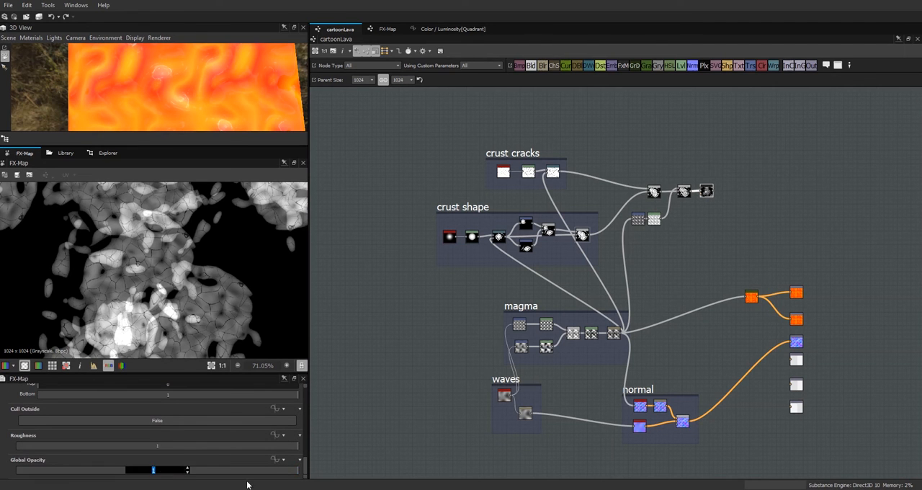
type("2")
key("Return")
left_click_drag(157, 474, 124, 477)
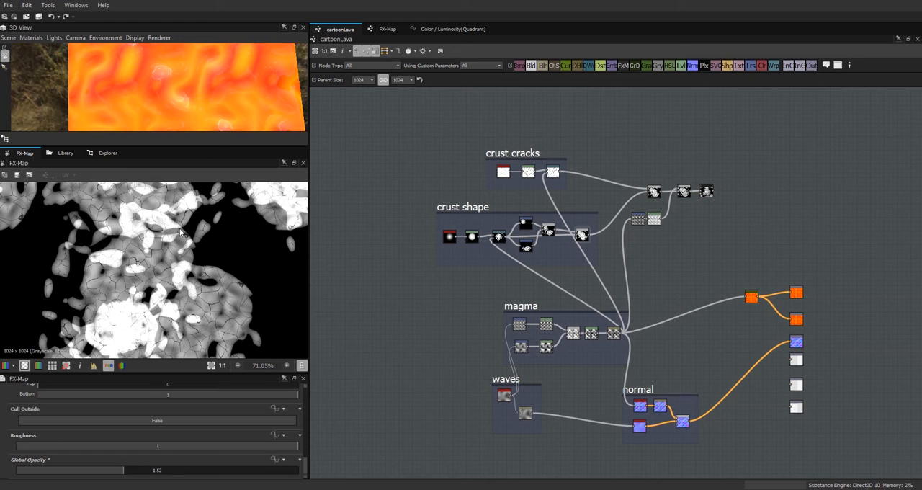
scroll(173, 268, "down", 4)
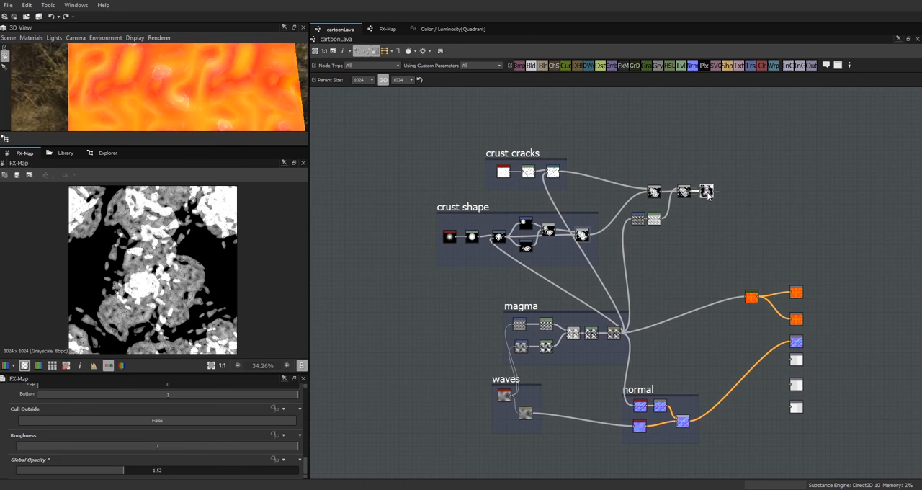
Step: Examine the brightened FX-Map output closely along with the crust cracks and crust shape branches that feed it
scroll(721, 207, "up", 5)
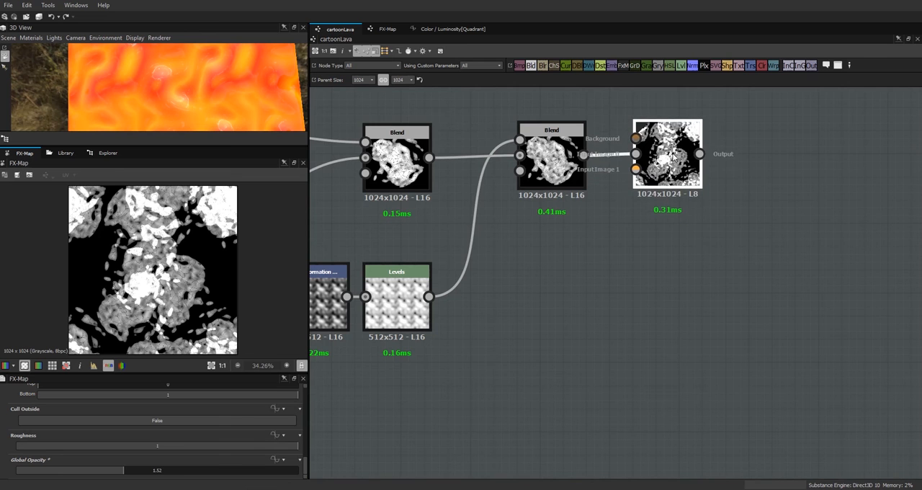
scroll(187, 280, "down", 1)
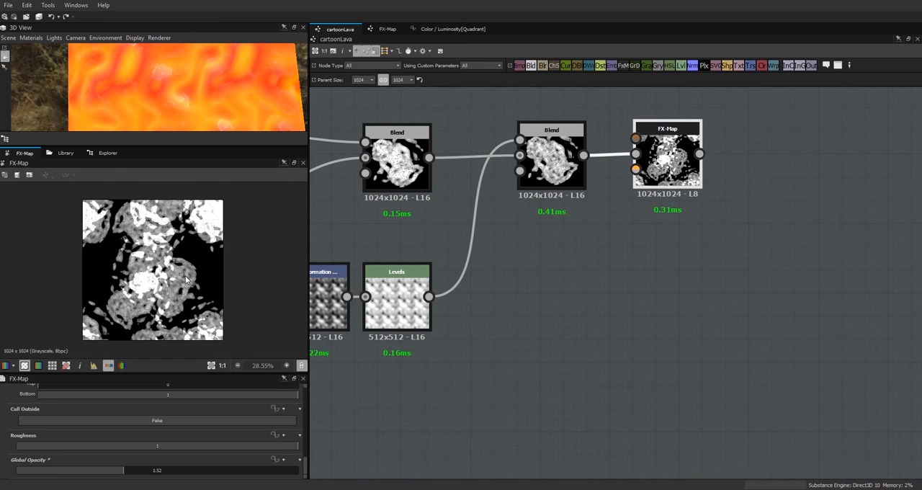
scroll(672, 159, "down", 3)
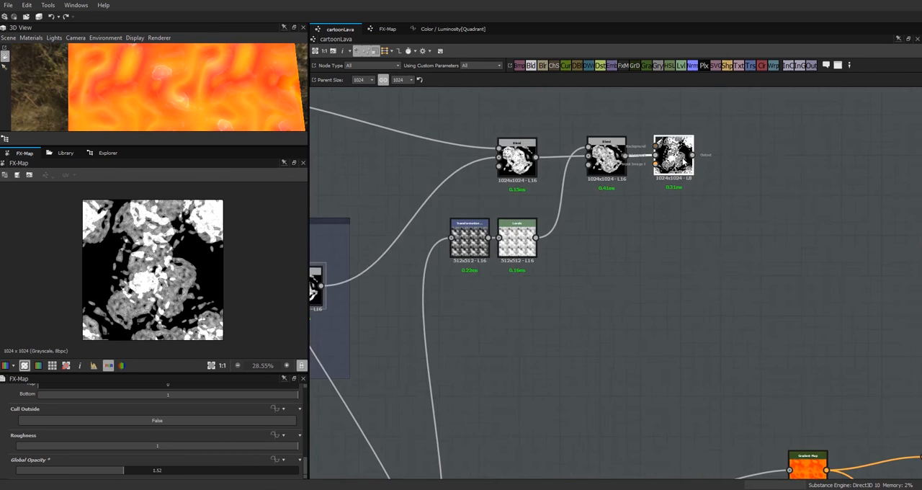
scroll(674, 155, "down", 2)
scroll(597, 215, "down", 2)
middle_click_drag(653, 235, 833, 258)
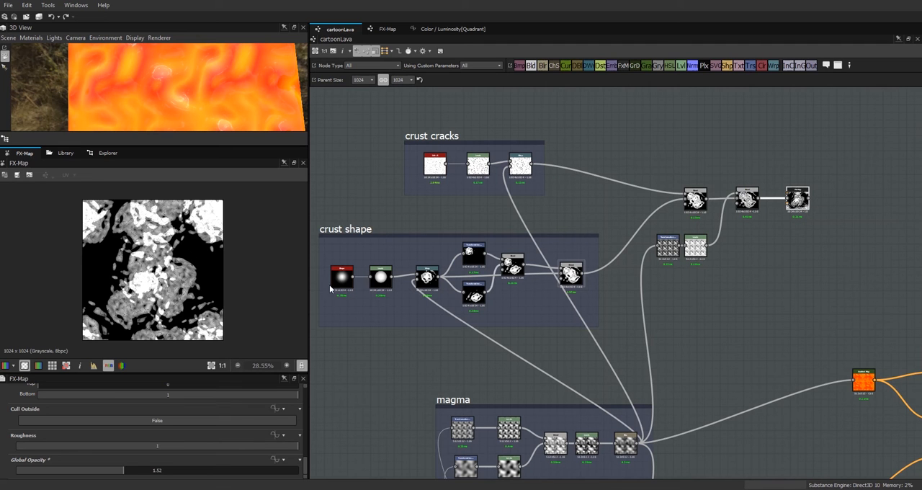
scroll(189, 268, "up", 5)
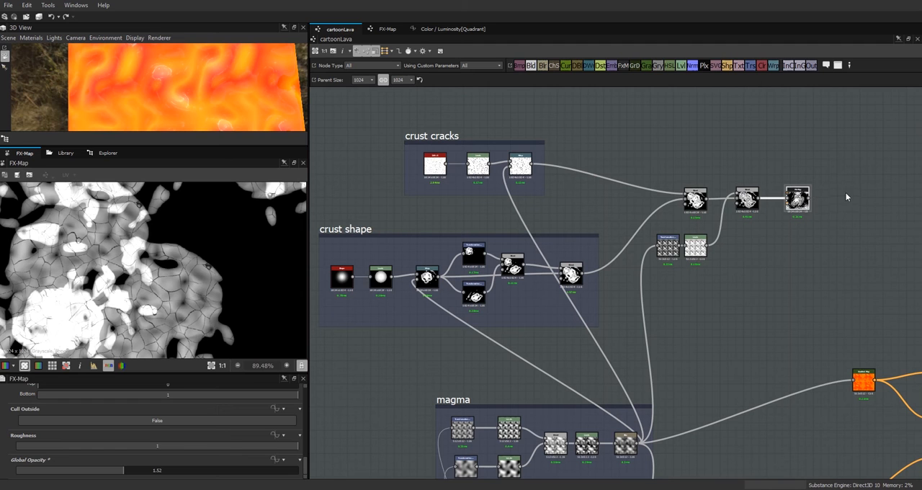
left_click(796, 208)
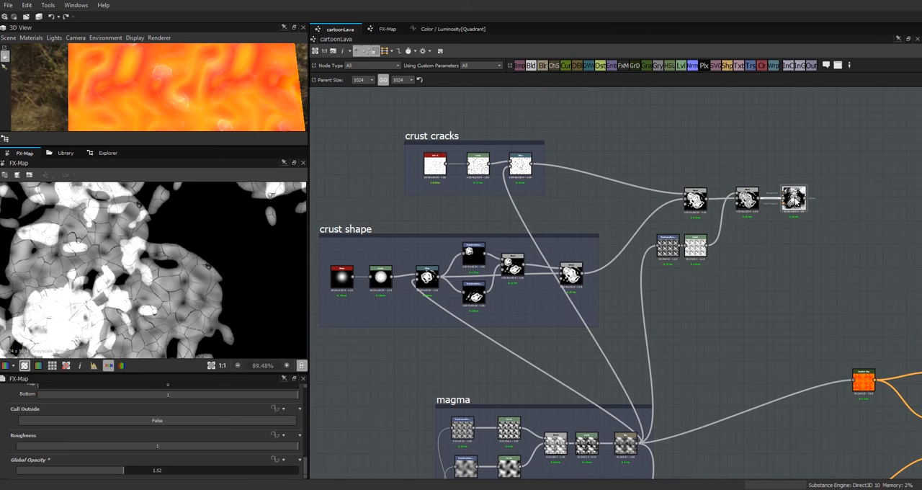
scroll(238, 246, "down", 4)
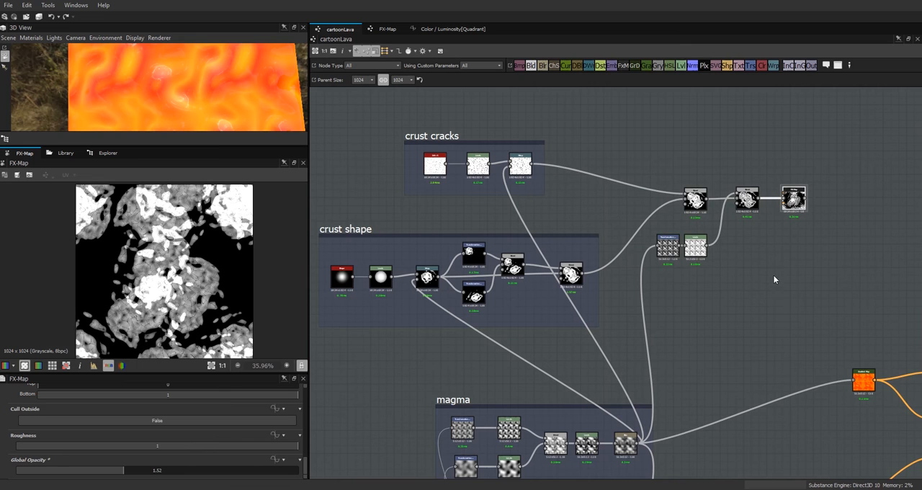
middle_click_drag(800, 282, 634, 307)
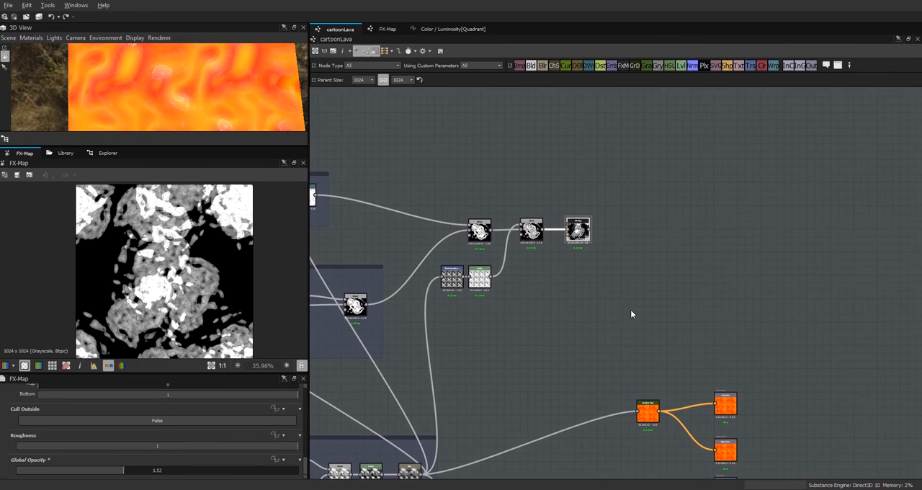
Step: Add a Levels node below the FX-Map and connect the FX-Map output to it
scroll(621, 302, "up", 5)
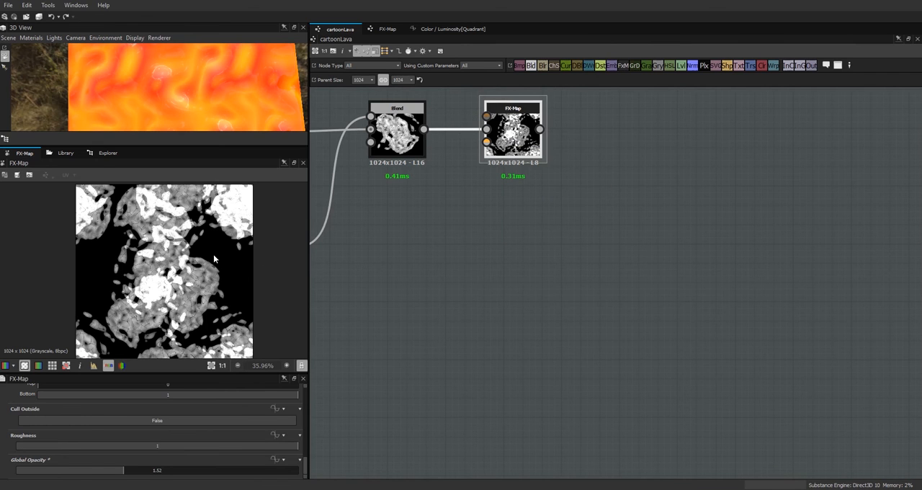
scroll(213, 254, "up", 3)
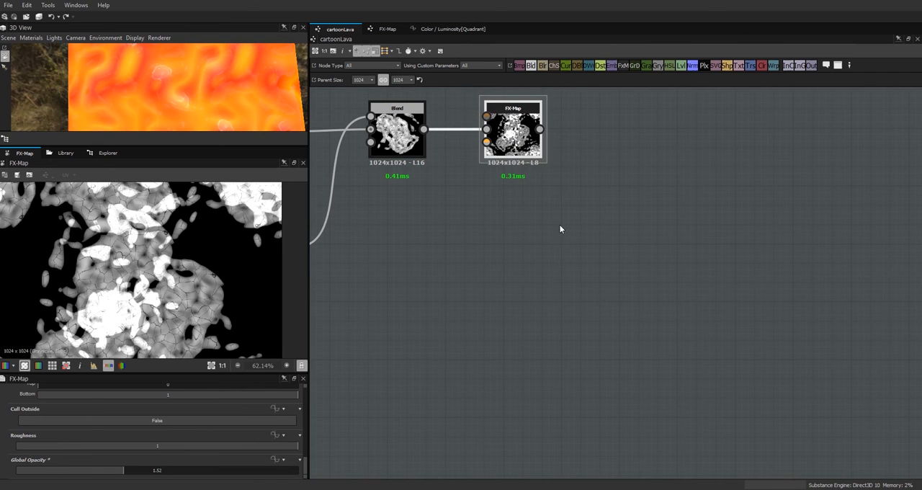
left_click_drag(681, 65, 520, 259)
left_click_drag(539, 129, 486, 252)
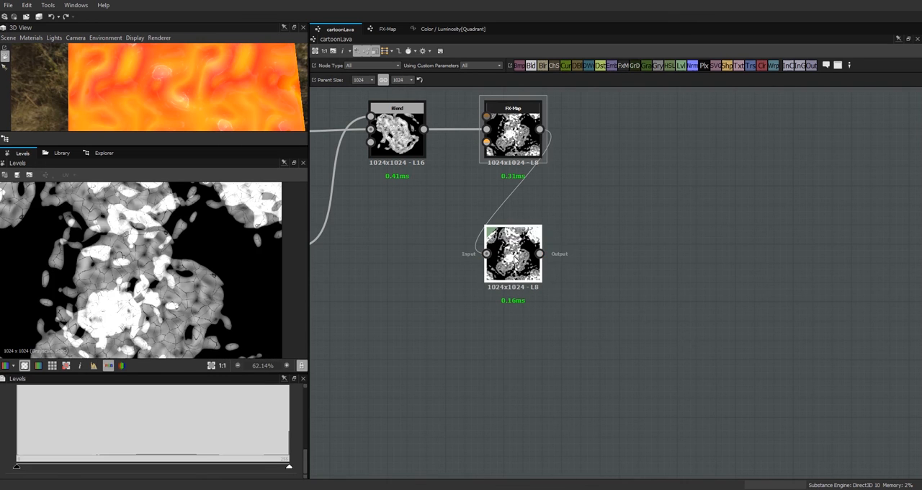
Step: Increase the contrast of the new Levels node by moving its black and white input points inward
scroll(304, 461, "up", 3)
left_click_drag(290, 425, 218, 451)
left_click_drag(16, 422, 60, 425)
left_click_drag(215, 423, 239, 429)
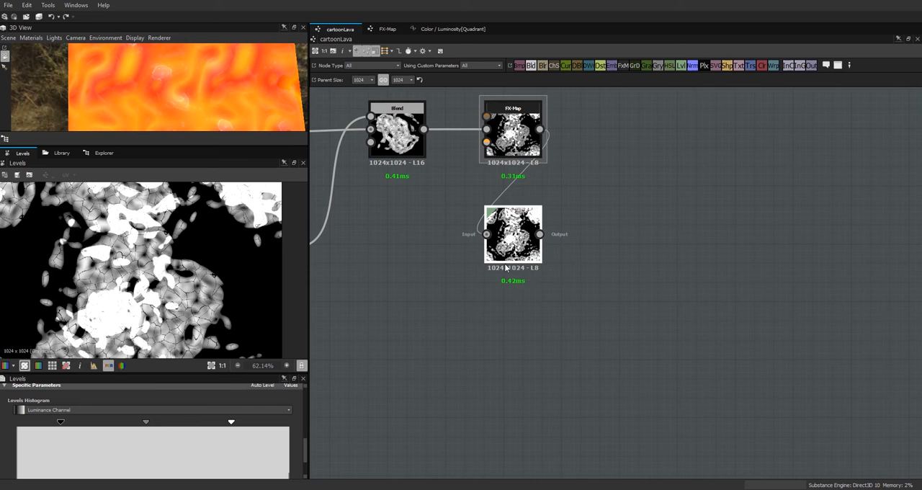
Step: Find Invert Grayscale in the library, place it below the Levels node and feed it from the FX-Map output
left_click(63, 155)
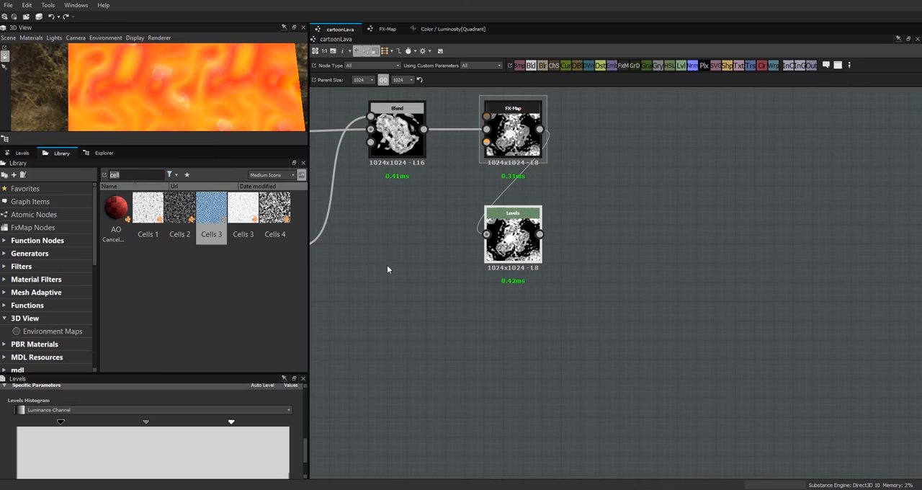
type("inv")
left_click_drag(166, 207, 525, 348)
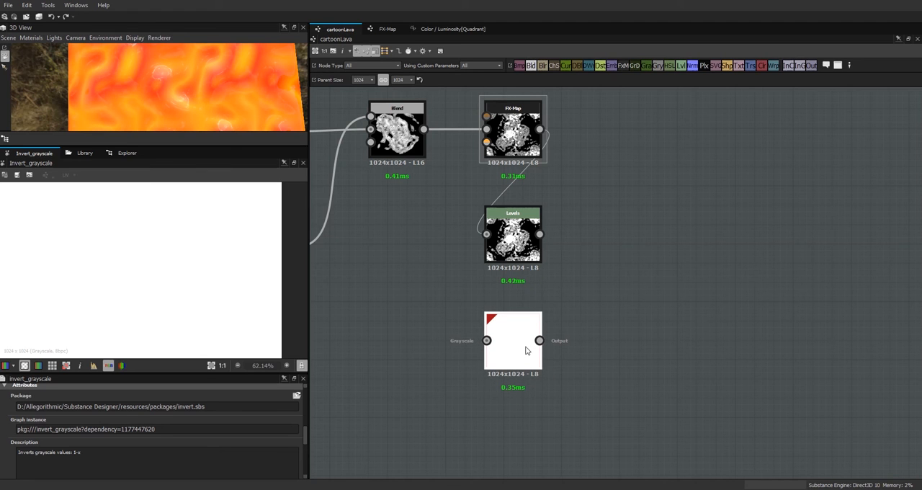
left_click_drag(536, 241, 575, 242)
left_click_drag(539, 128, 487, 340)
left_click(525, 326)
left_click_drag(550, 243, 512, 243)
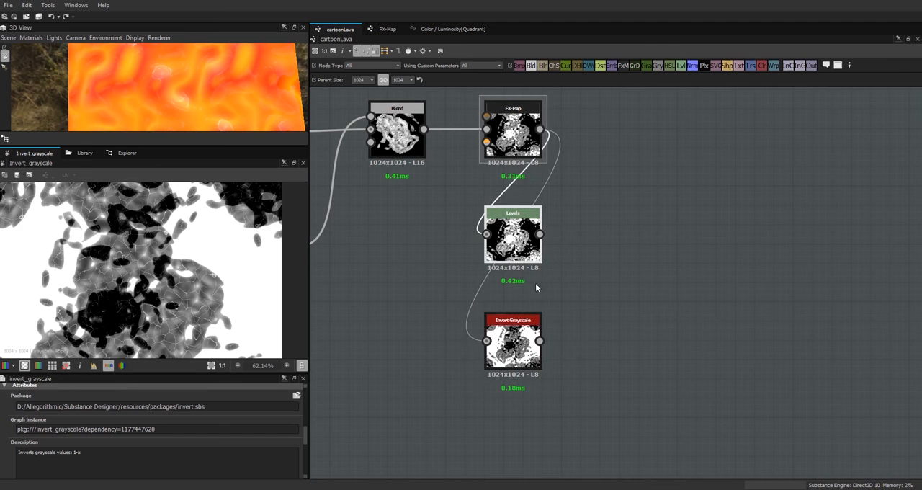
Step: Add a second Levels node fed by Invert Grayscale and stack both nodes closely below the first Levels
middle_click_drag(613, 377, 639, 305)
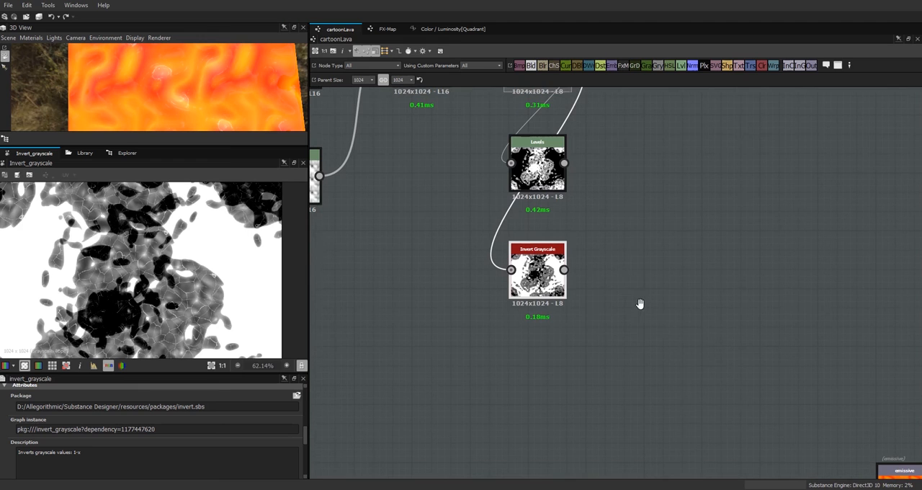
scroll(207, 294, "down", 3)
scroll(201, 287, "down", 1)
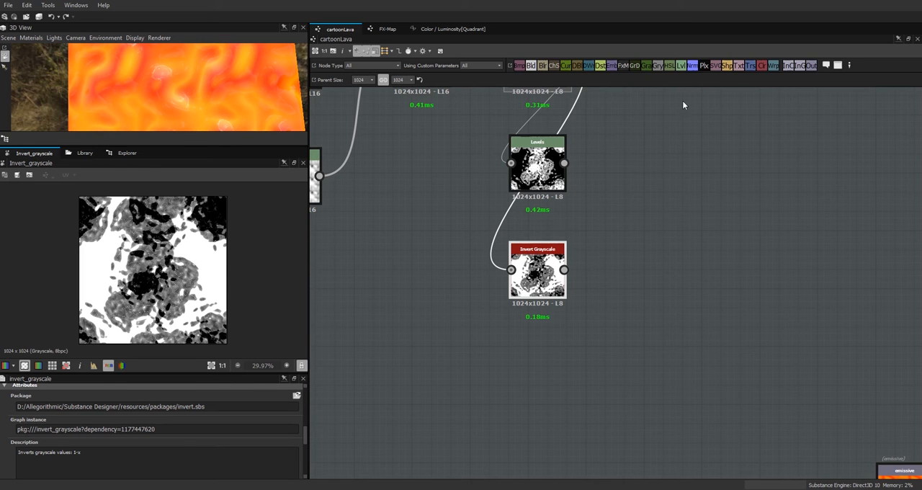
left_click_drag(681, 65, 537, 376)
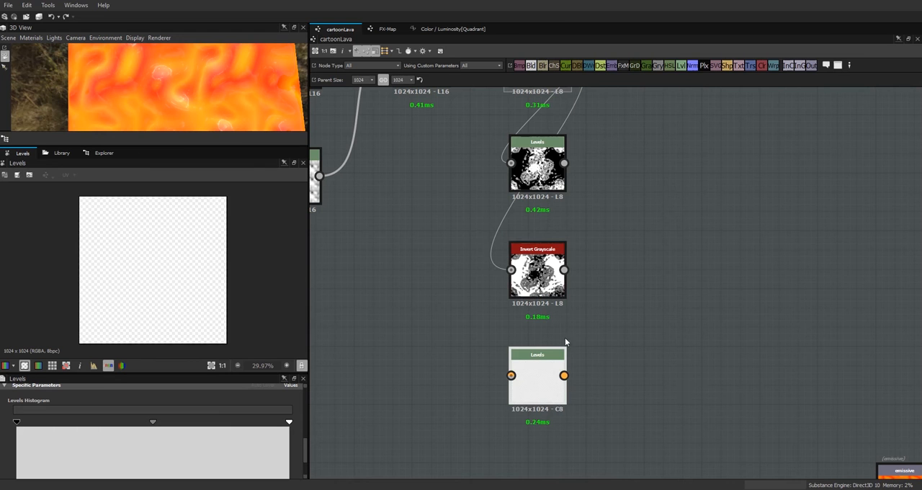
left_click_drag(563, 270, 545, 363)
left_click_drag(541, 281, 542, 250)
left_click_drag(545, 356, 546, 318)
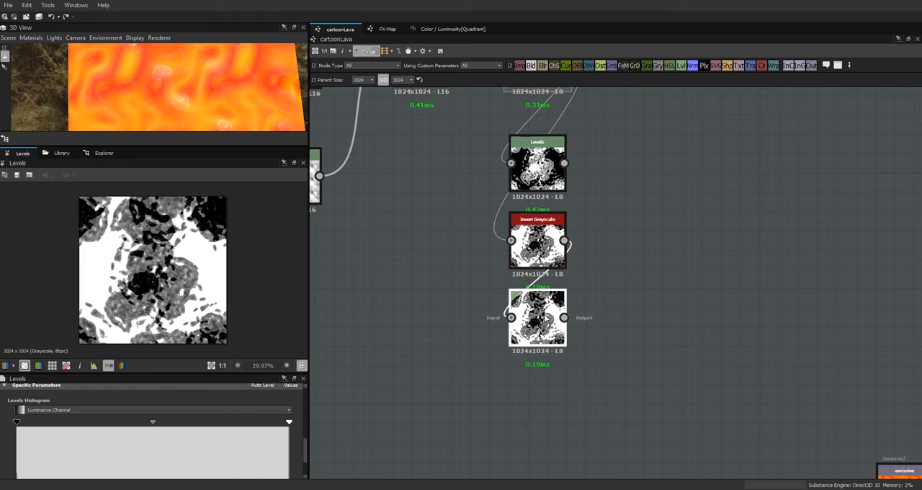
Step: Raise the second Levels node's black input point almost to the white point to isolate the area outside the crust
scroll(288, 440, "down", 2)
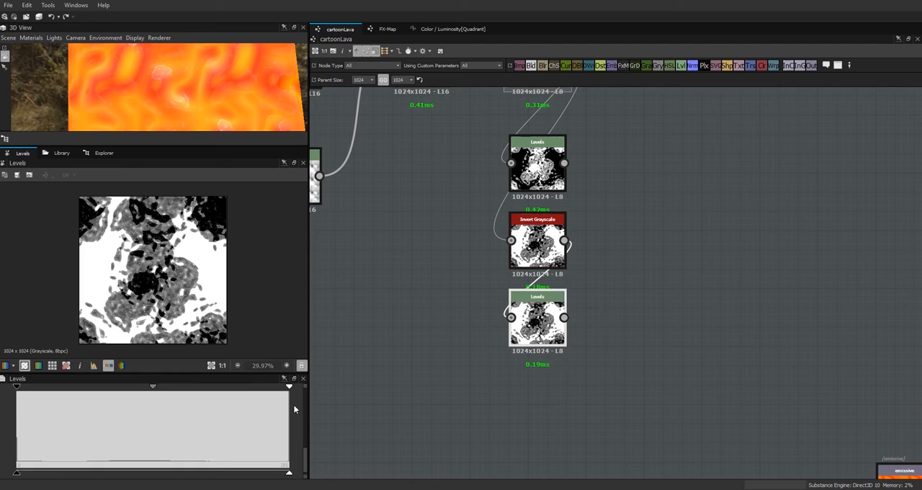
left_click_drag(18, 389, 267, 411)
scroll(657, 275, "down", 3)
Step: Align the FX-Map node horizontally with the Blend node that feeds it
middle_click_drag(690, 260, 564, 367)
left_click(679, 288)
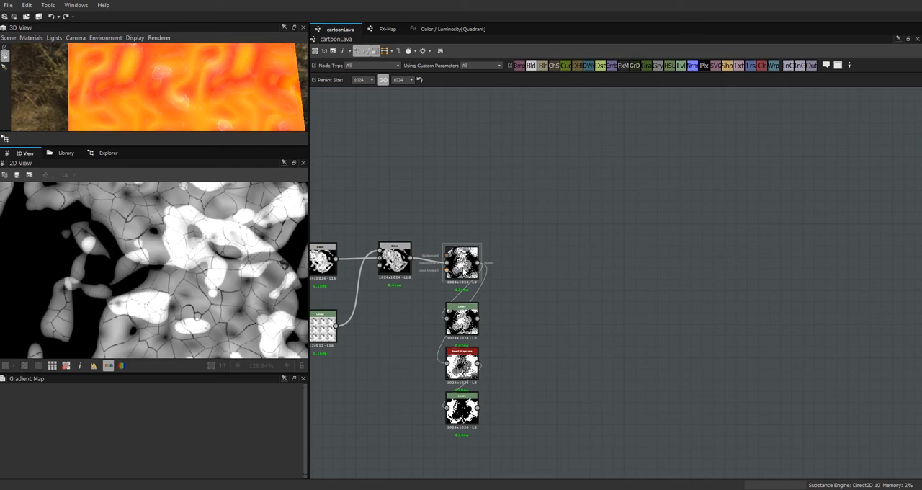
left_click_drag(462, 263, 462, 252)
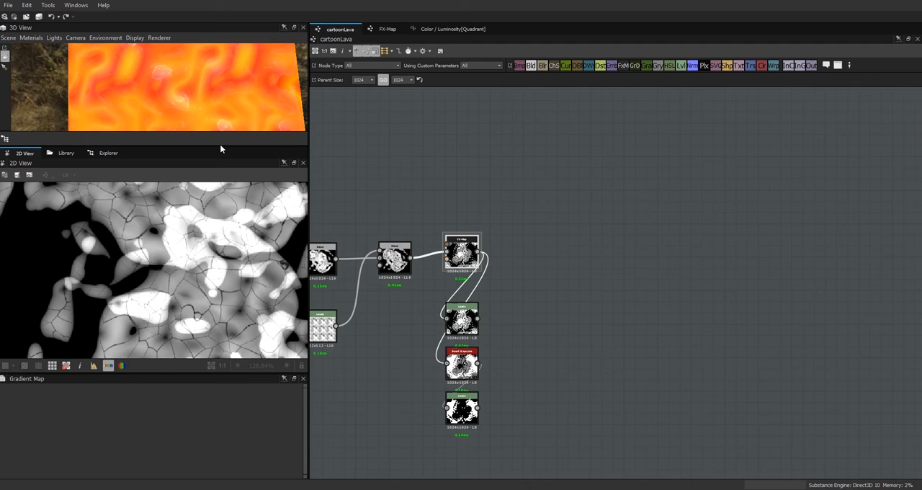
left_click_drag(220, 145, 219, 140)
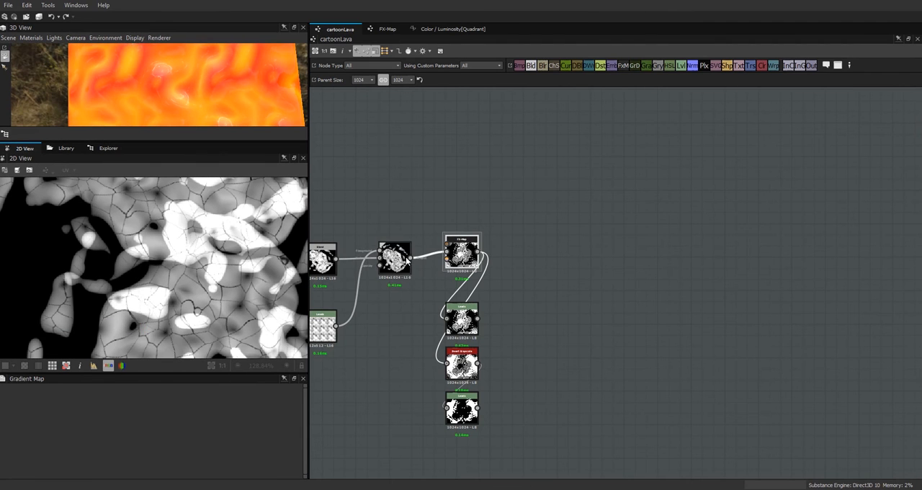
left_click_drag(462, 252, 462, 258)
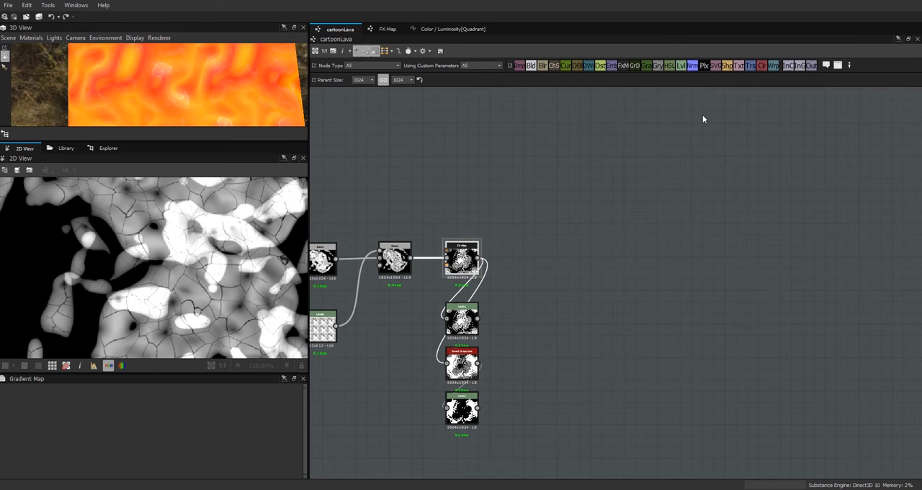
Step: Preview the FX-Map output and review the crust branches and the Levels and Invert Grayscale nodes around it
scroll(716, 157, "down", 2)
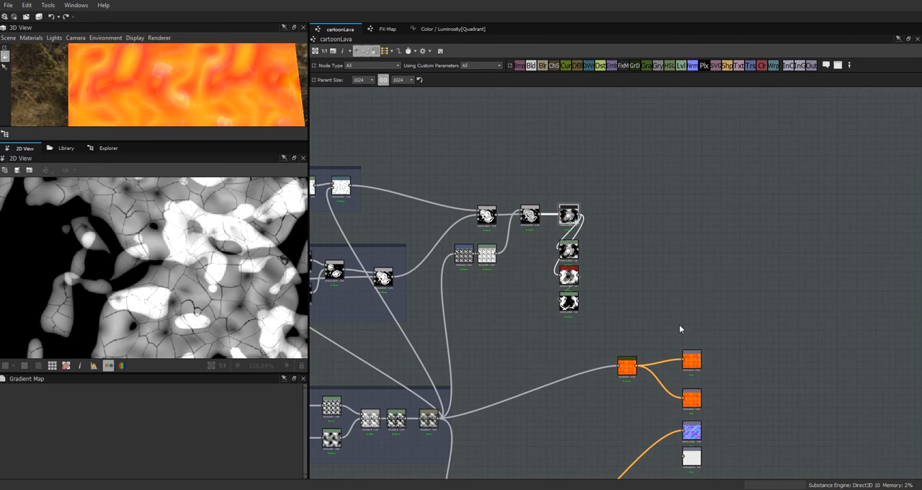
scroll(537, 183, "up", 2)
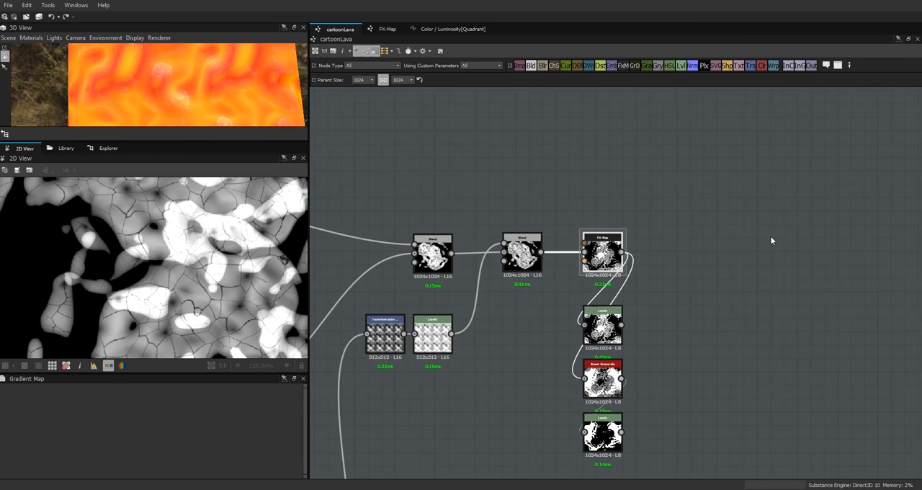
scroll(770, 236, "down", 1)
middle_click_drag(770, 236, 621, 233)
scroll(622, 234, "up", 1)
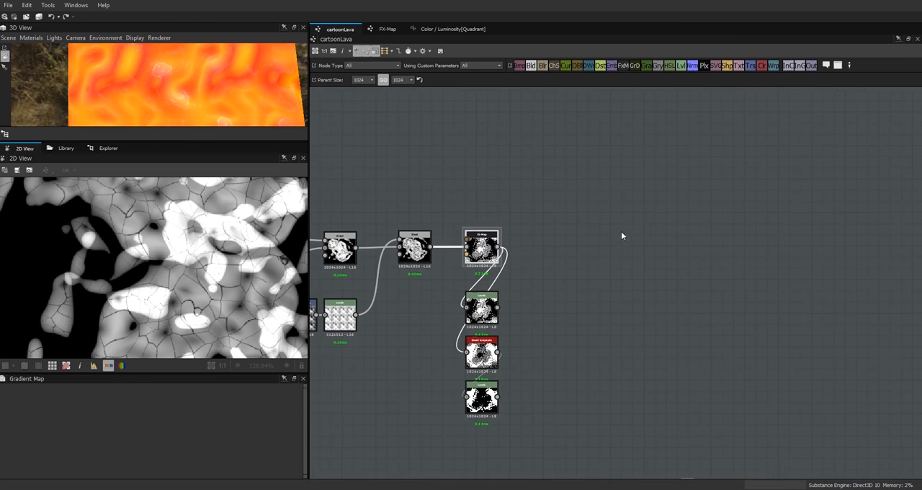
double_click(488, 249)
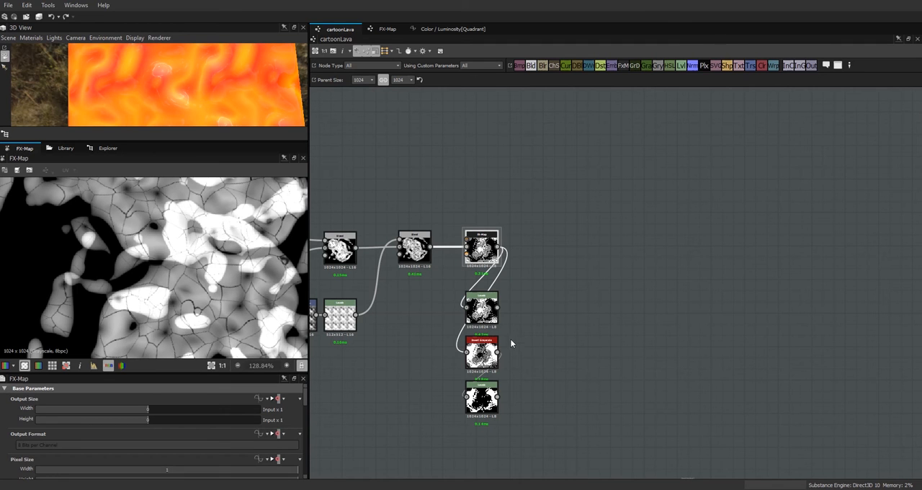
scroll(415, 343, "down", 1)
middle_click_drag(415, 343, 778, 307)
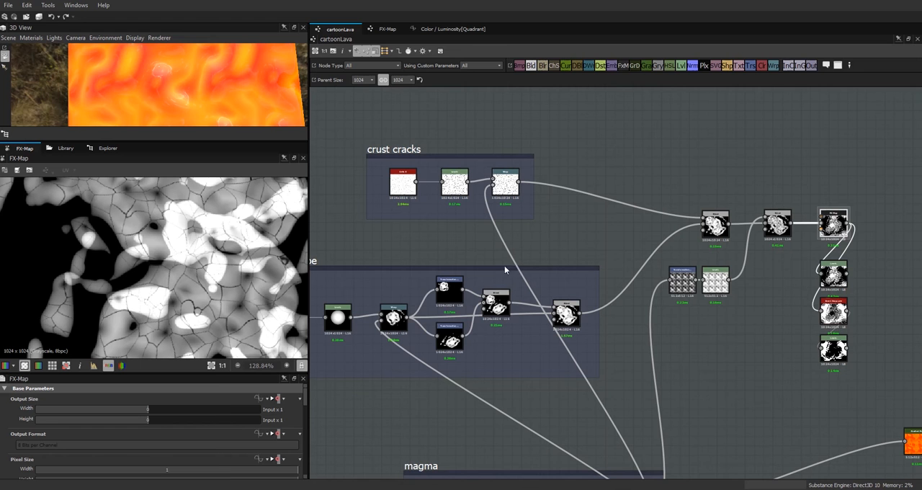
middle_click_drag(750, 327, 383, 311)
scroll(412, 279, "up", 1)
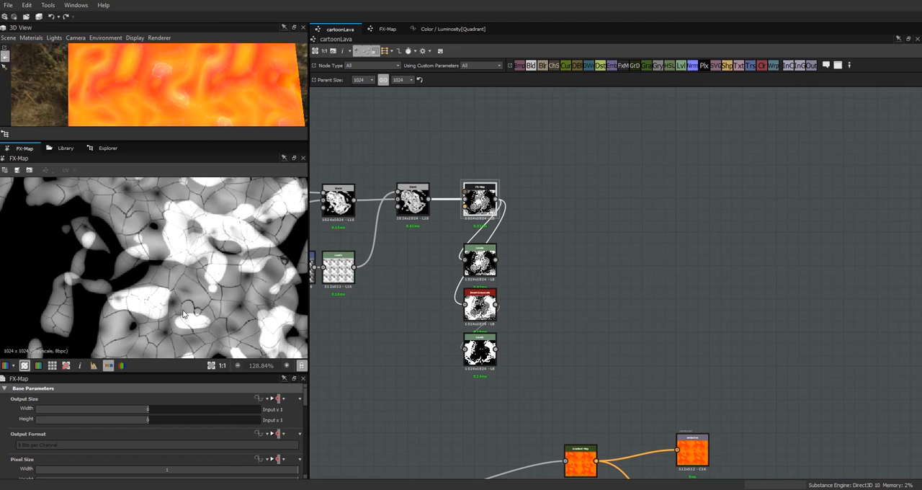
Step: Compare the preview of the first Levels node with the preview of the FX-Map node
left_click(482, 265)
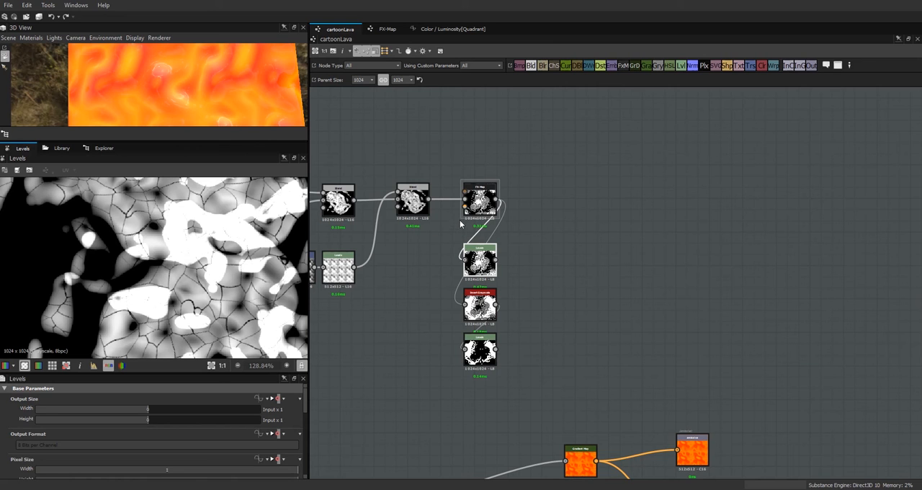
left_click(479, 207)
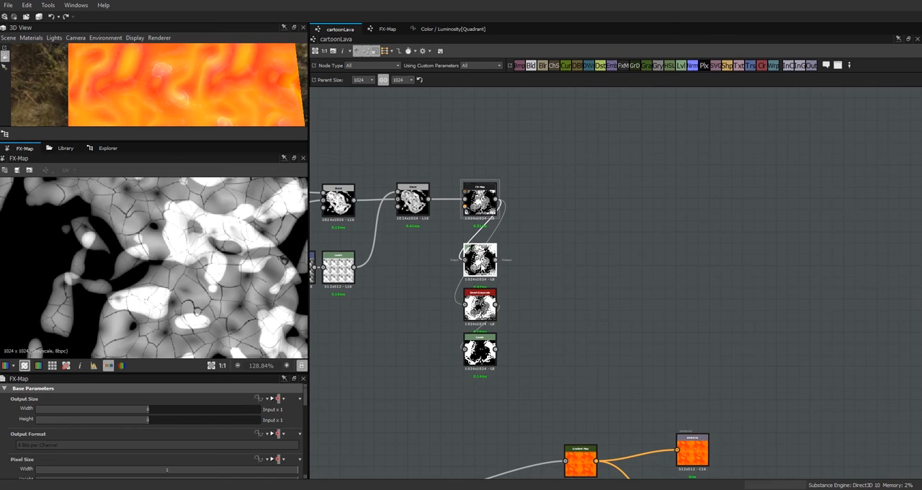
left_click(480, 266)
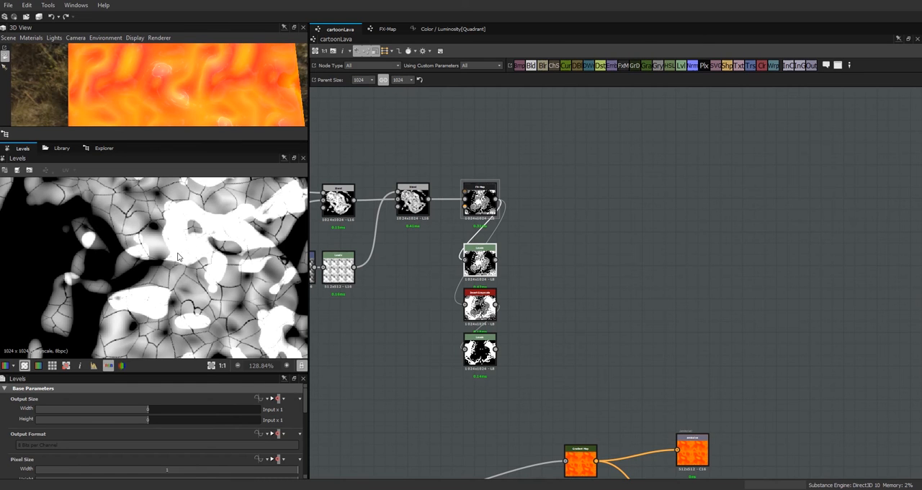
double_click(479, 202)
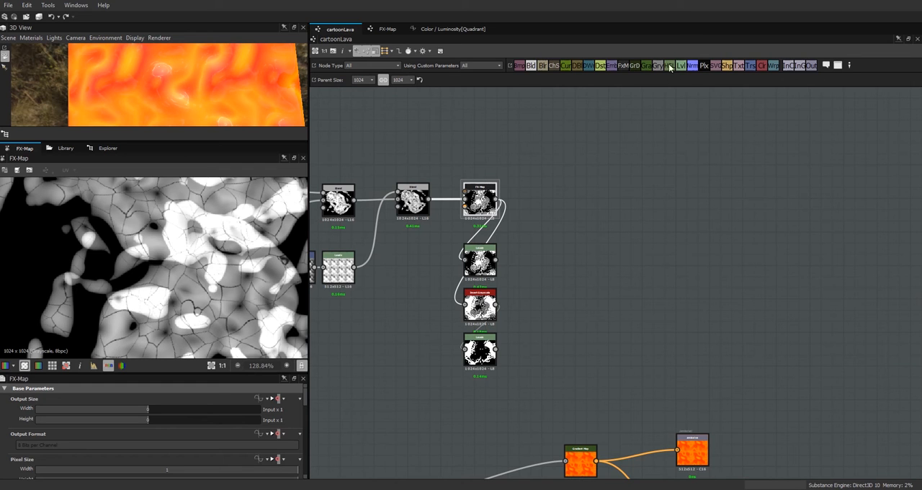
Step: Add a Gradient Map node in Grayscale color mode beside the FX-Map and feed it from the FX-Map output
left_click_drag(647, 67, 562, 200)
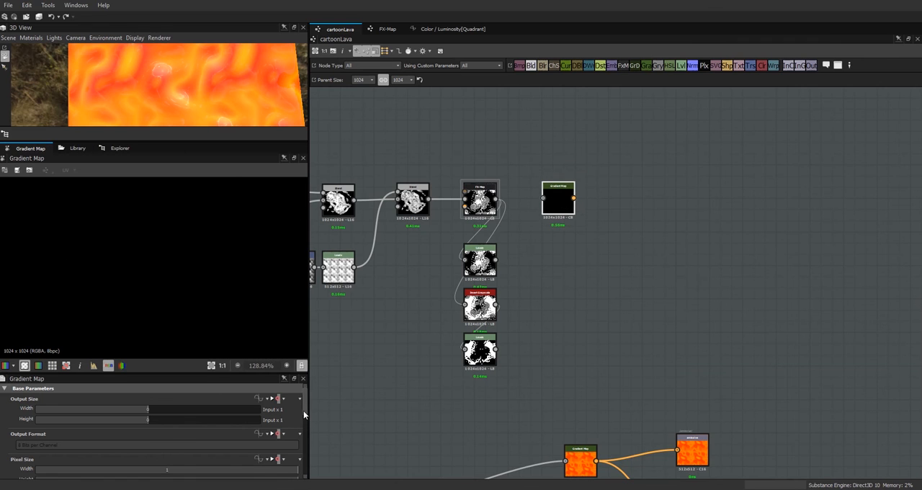
left_click_drag(304, 412, 312, 461)
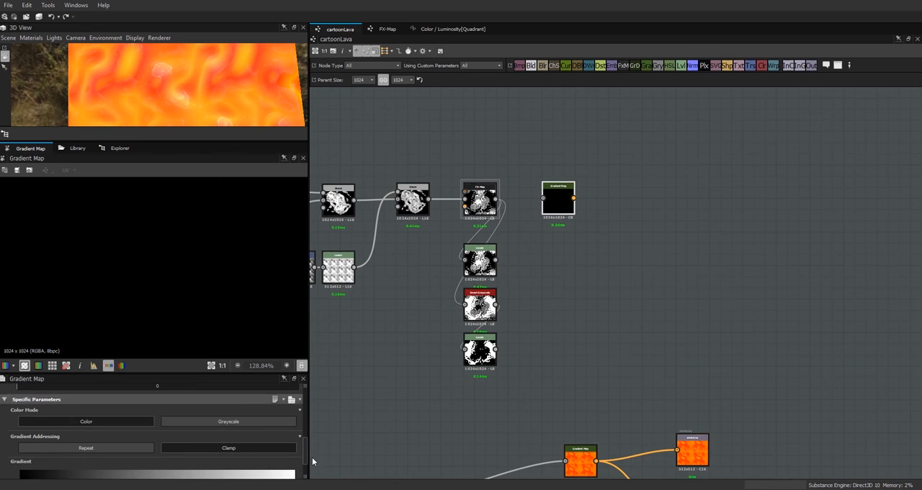
left_click(256, 424)
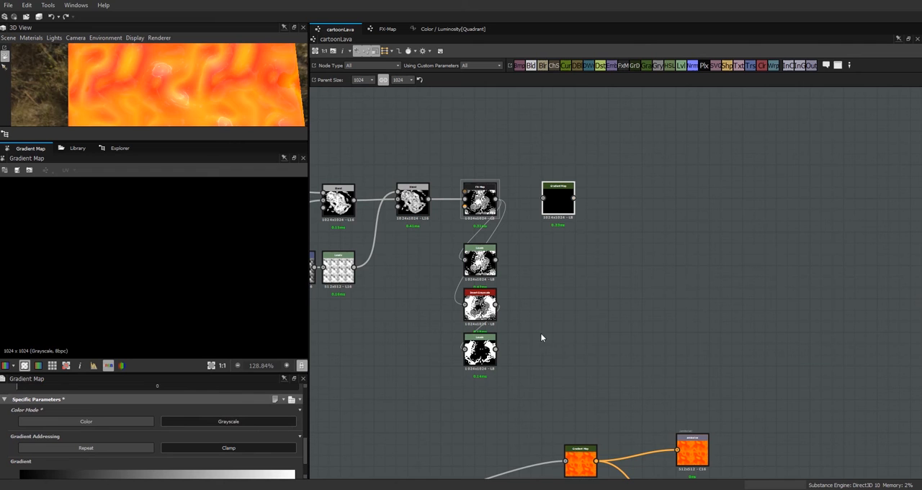
left_click_drag(561, 202, 569, 194)
left_click_drag(500, 197, 543, 198)
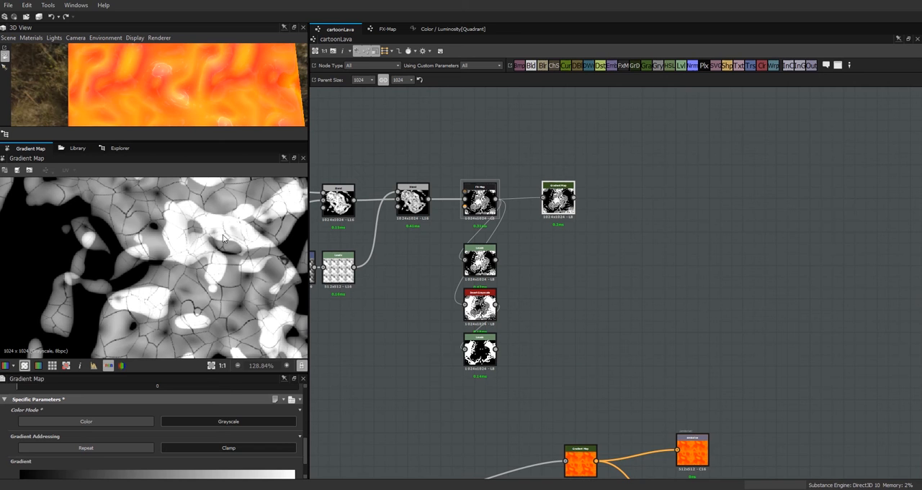
left_click_drag(189, 373, 189, 396)
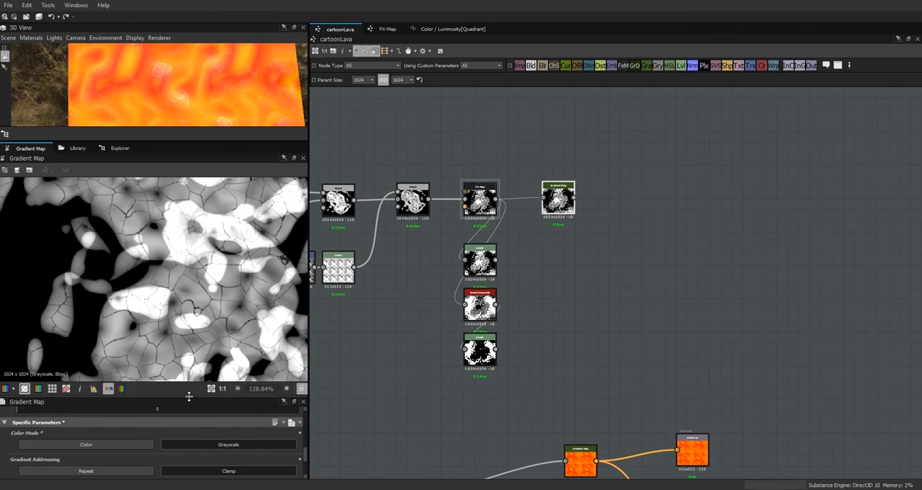
scroll(183, 311, "down", 4)
scroll(185, 312, "up", 2)
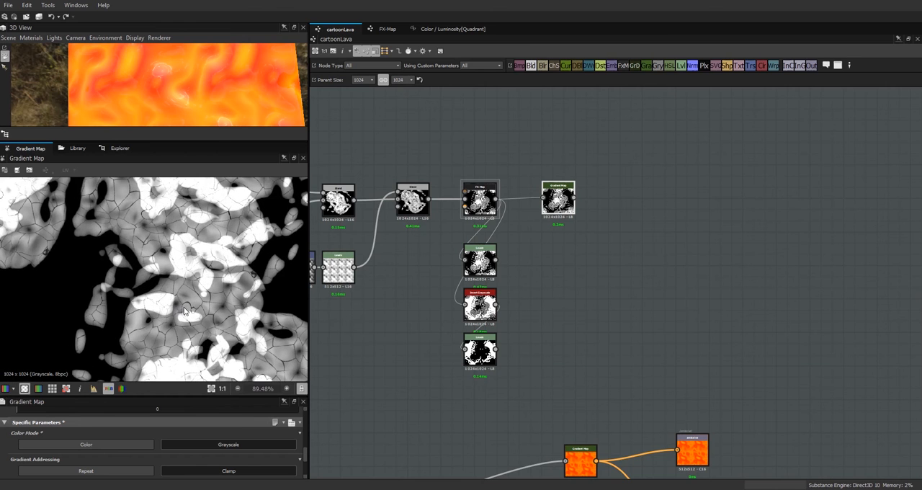
left_click_drag(558, 198, 576, 199)
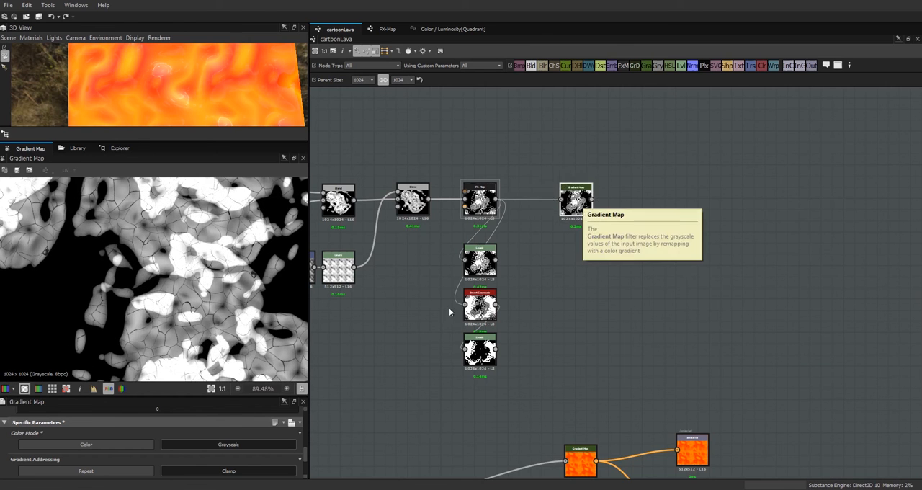
Step: Open the Gradient Map's gradient editor and examine the gray tones and cracks of the crust in the preview
scroll(305, 452, "down", 2)
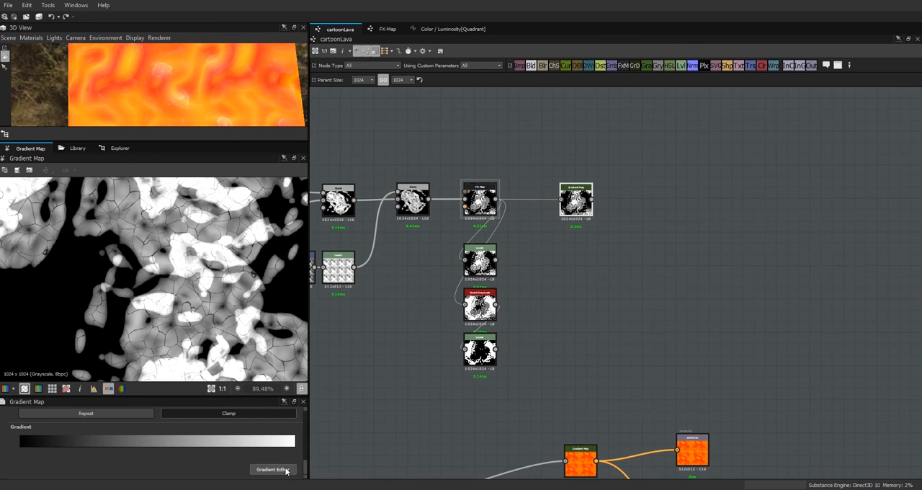
left_click(274, 469)
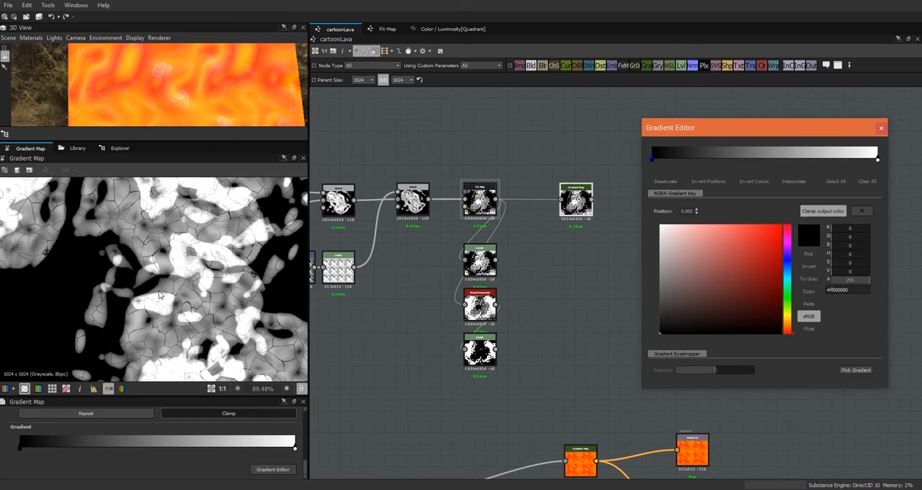
scroll(155, 247, "up", 8)
scroll(169, 251, "down", 6)
scroll(169, 250, "up", 2)
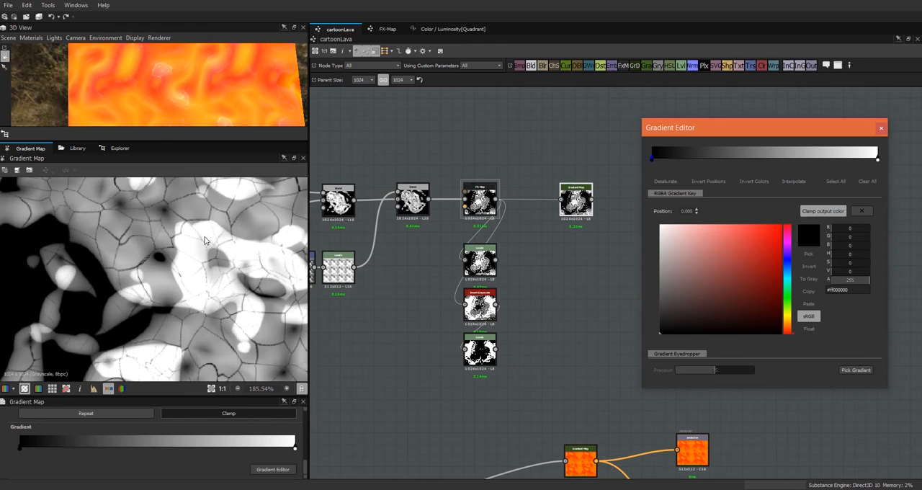
scroll(201, 307, "down", 2)
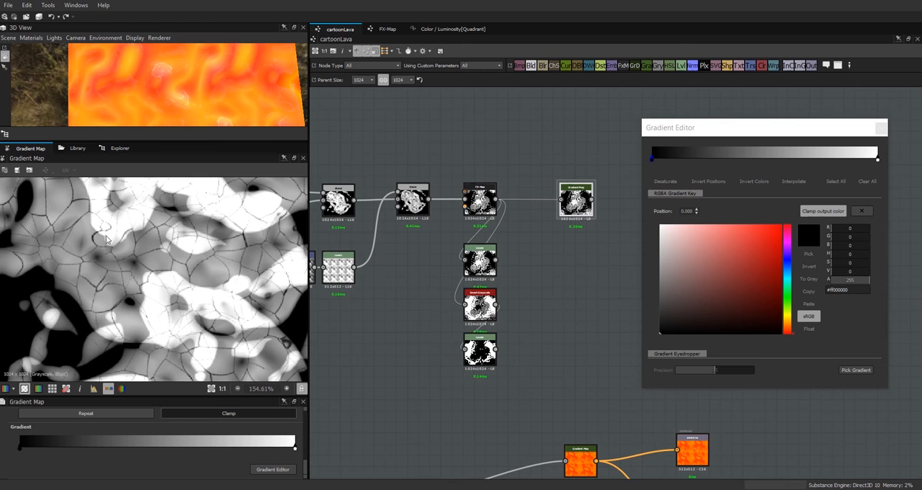
scroll(165, 243, "down", 6)
scroll(174, 248, "up", 3)
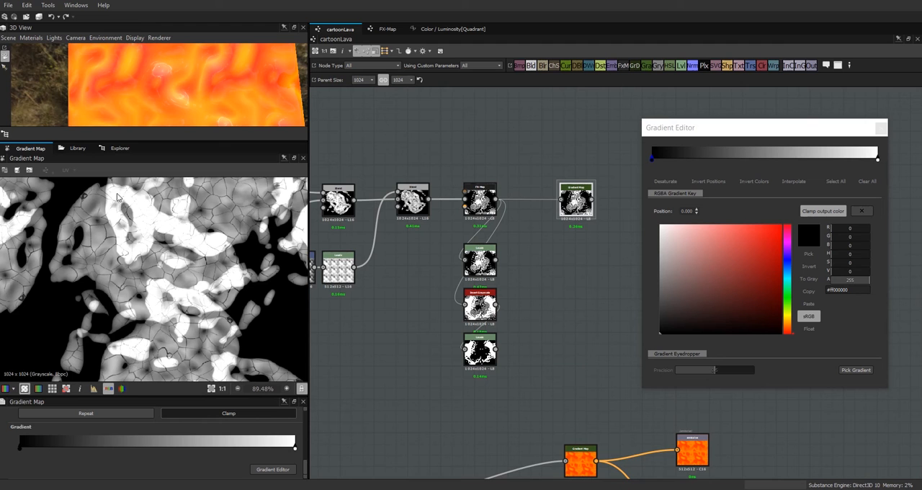
scroll(193, 250, "down", 4)
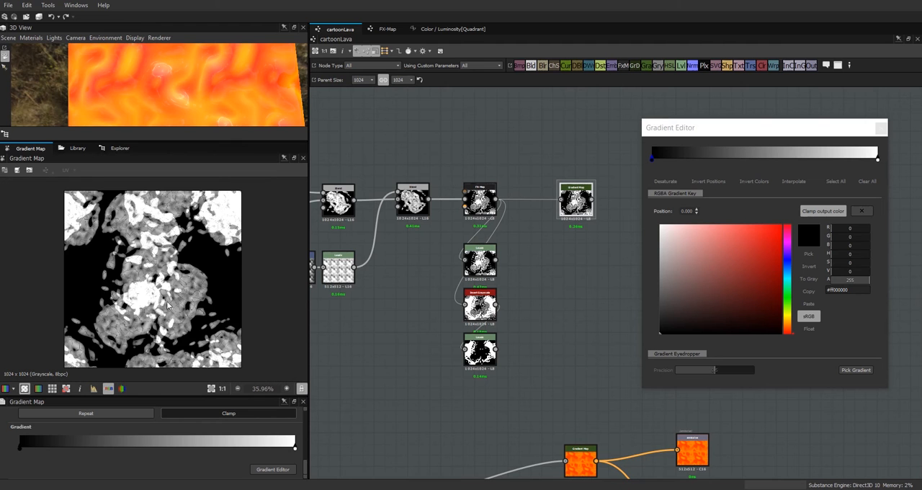
scroll(159, 216, "up", 3)
scroll(142, 208, "down", 4)
scroll(150, 271, "up", 4)
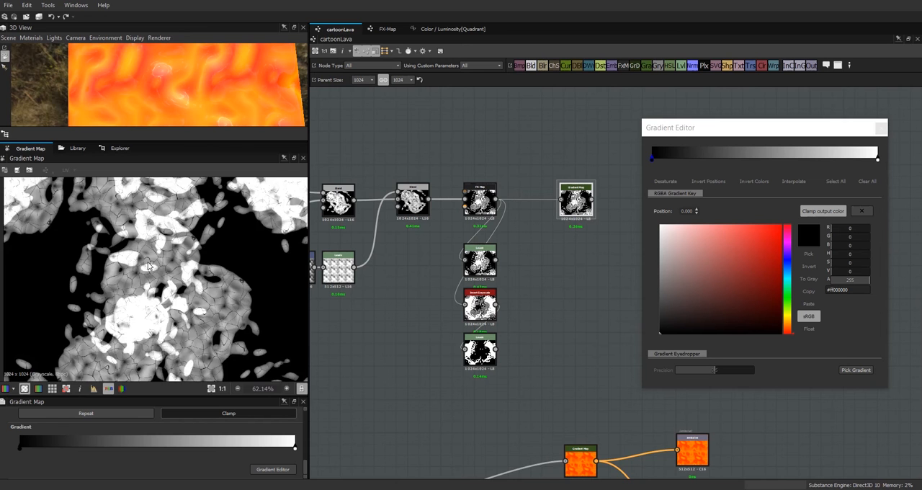
middle_click_drag(156, 213, 168, 262)
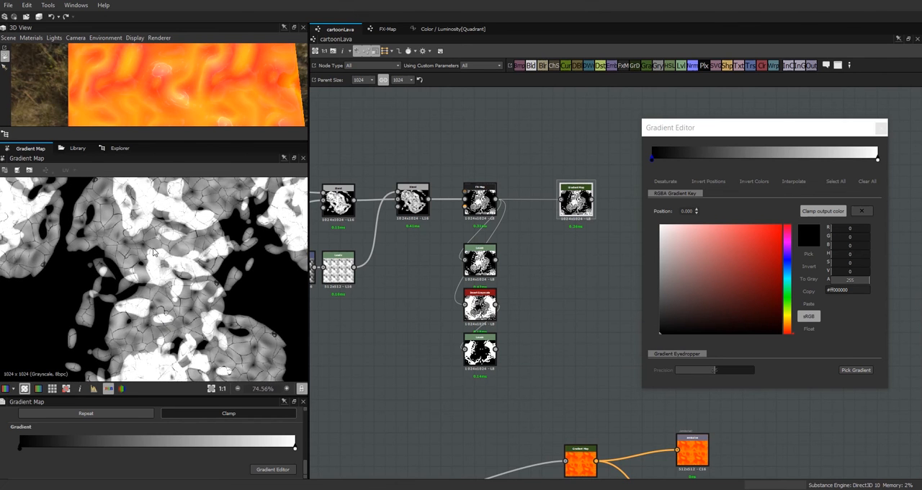
scroll(153, 251, "up", 2)
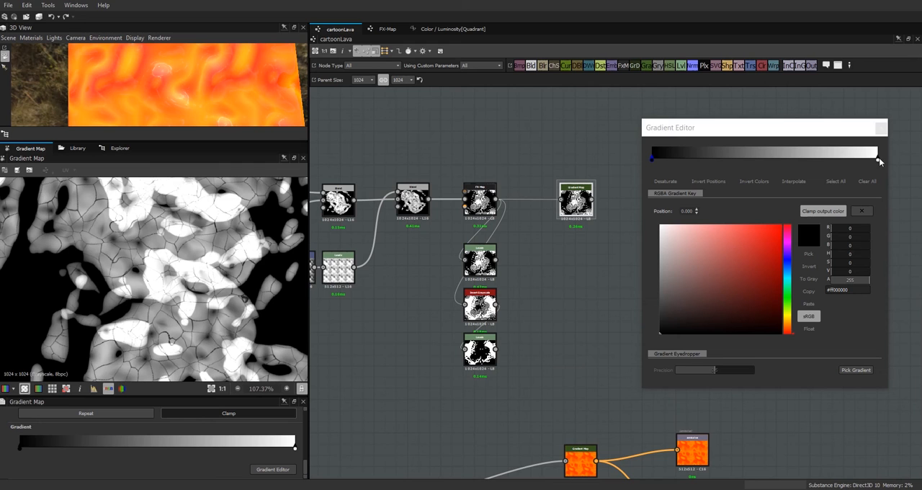
Step: Add a near-white gradient key at position 0.964 and a near-black key at position 0.045
left_click_drag(878, 161, 867, 160)
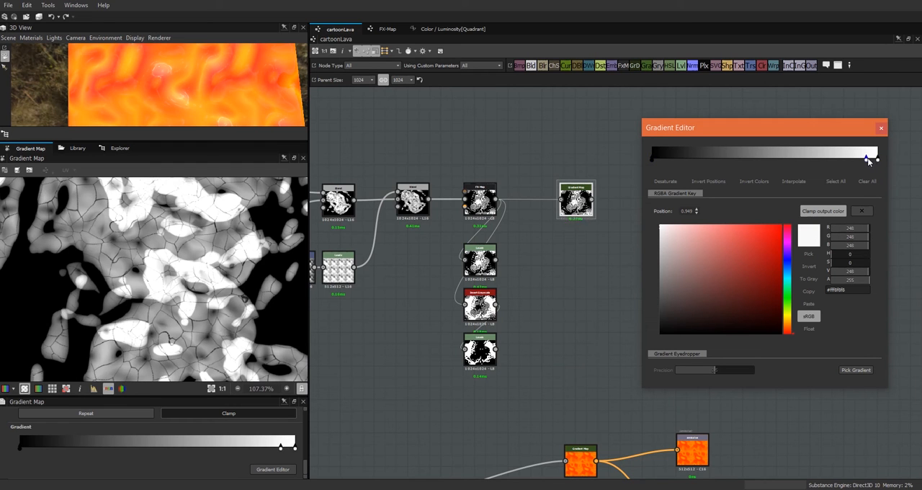
left_click(656, 160)
left_click_drag(655, 160, 662, 160)
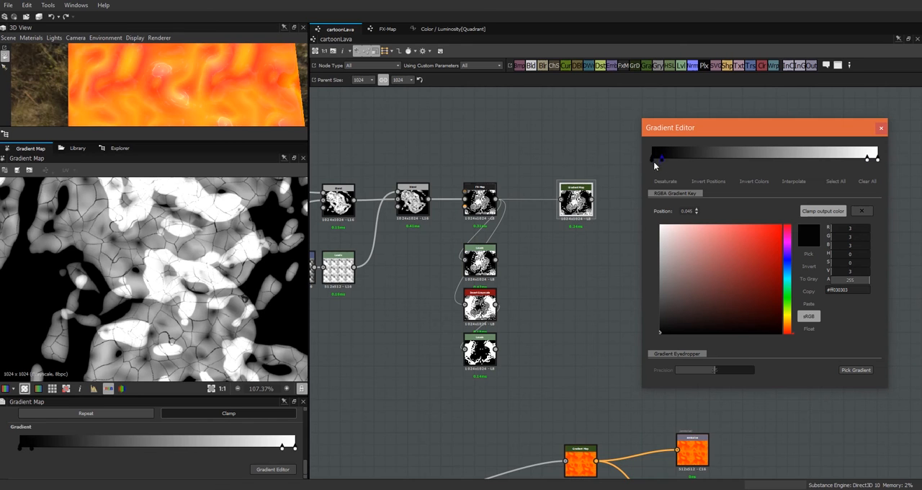
left_click_drag(869, 160, 871, 160)
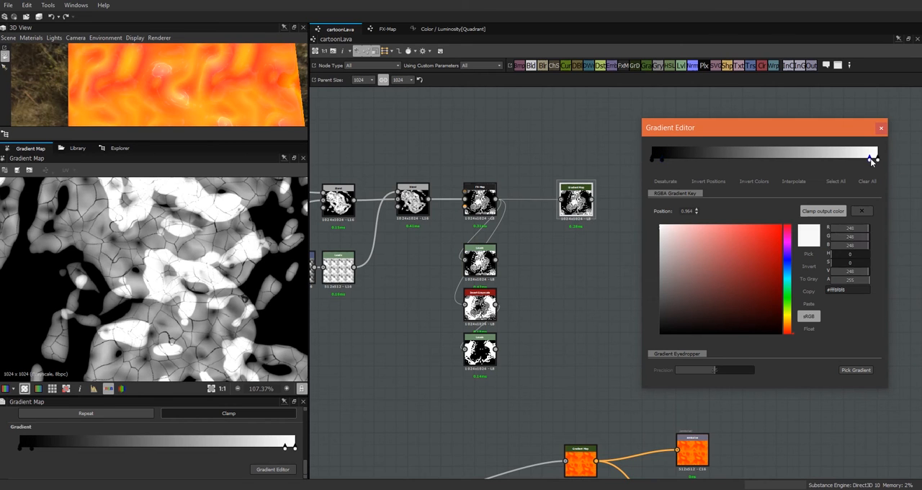
Step: Add another near-black gradient key at position 0.309 and move the inner near-white key toward the middle to increase the crust's contrast
left_click(657, 159)
left_click_drag(658, 160, 865, 165)
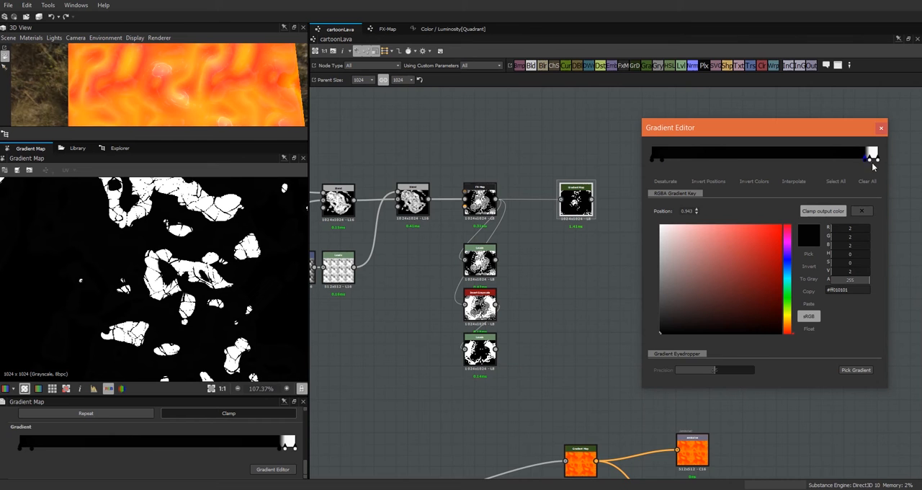
left_click_drag(872, 168, 778, 159)
left_click_drag(781, 161, 709, 164)
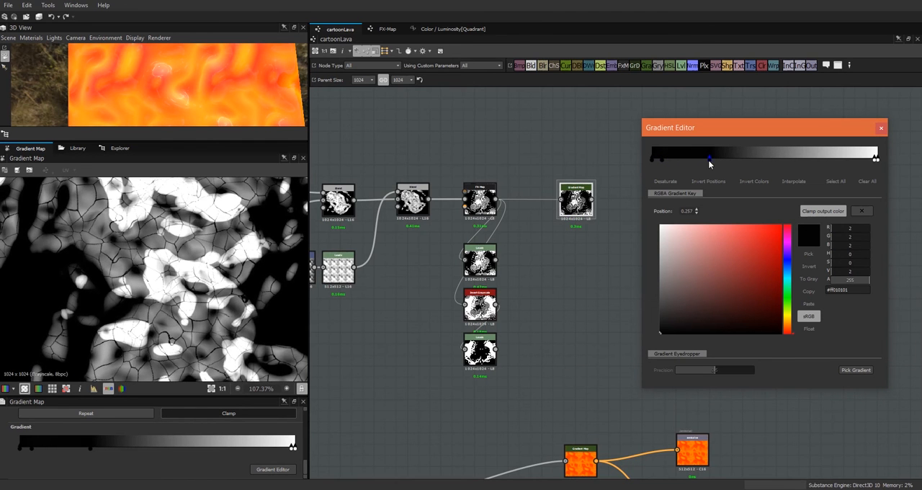
mouse_move(877, 159)
left_mouse_down()
mouse_move(780, 158)
mouse_move(801, 157)
left_mouse_up()
mouse_move(711, 160)
left_mouse_down()
mouse_move(778, 162)
mouse_move(722, 166)
left_mouse_up()
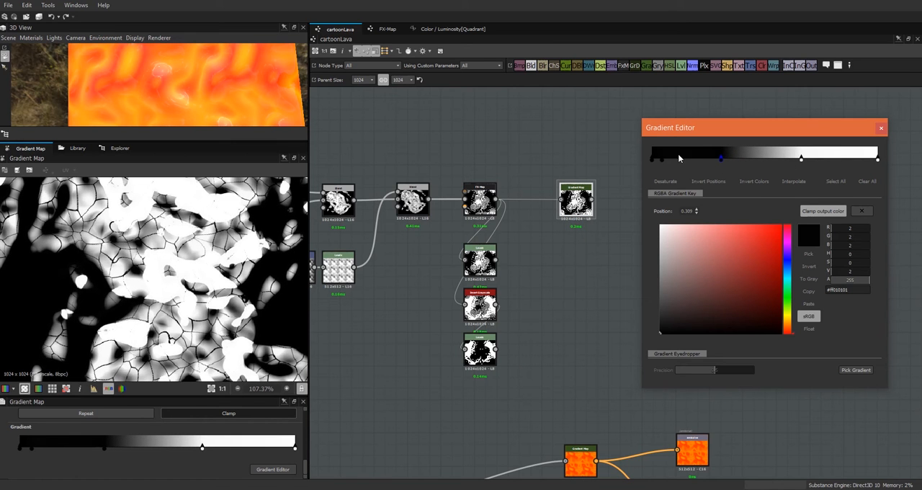
Step: Distribute more alternating near-black and near-white keys along the gradient, including a near-white one at position 0.181, and close the gradient editor
left_click(681, 163)
left_click_drag(681, 161, 855, 172)
left_click(687, 162)
mouse_move(802, 160)
left_mouse_down()
mouse_move(768, 172)
mouse_move(790, 161)
left_mouse_up()
left_click(723, 158)
left_click_drag(854, 156, 886, 159)
key("Delete")
left_click_drag(827, 160, 680, 164)
left_click_drag(785, 159, 692, 164)
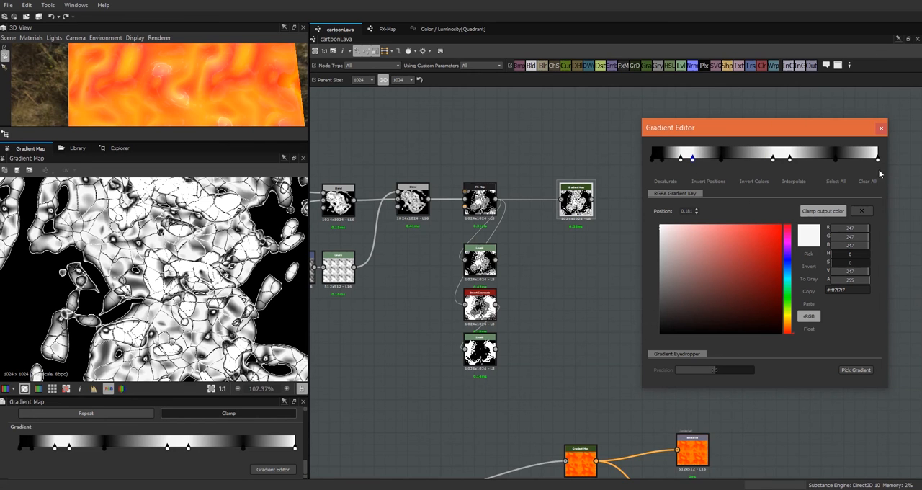
left_click(882, 128)
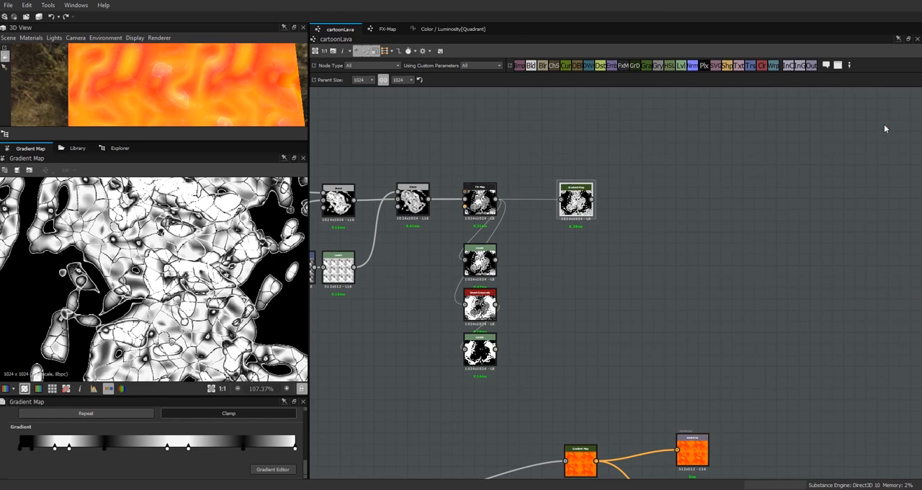
Step: Move the Gradient Map node closer to the FX-Map node and compare the previews of both nodes
left_click_drag(562, 212, 551, 206)
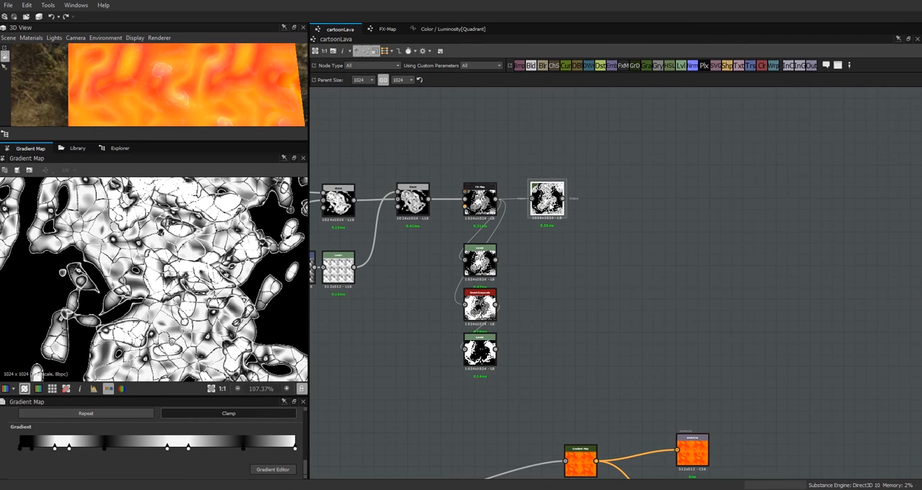
scroll(264, 211, "down", 5)
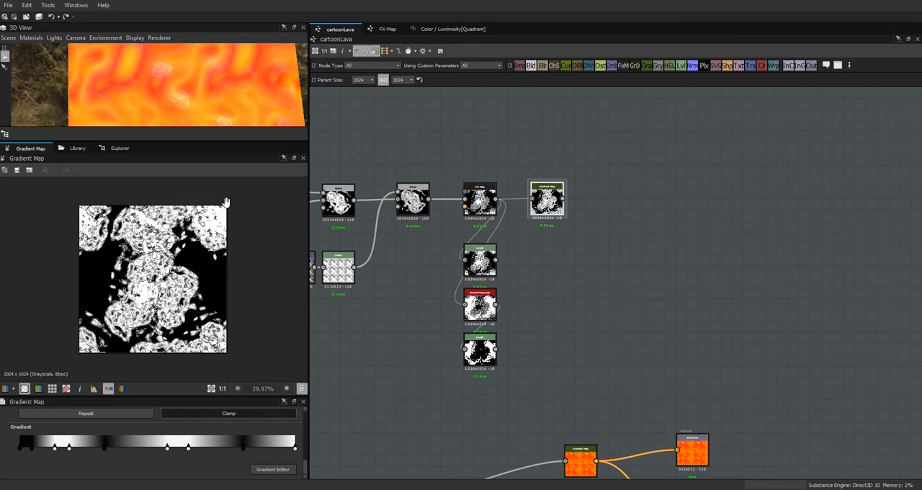
scroll(226, 208, "up", 4)
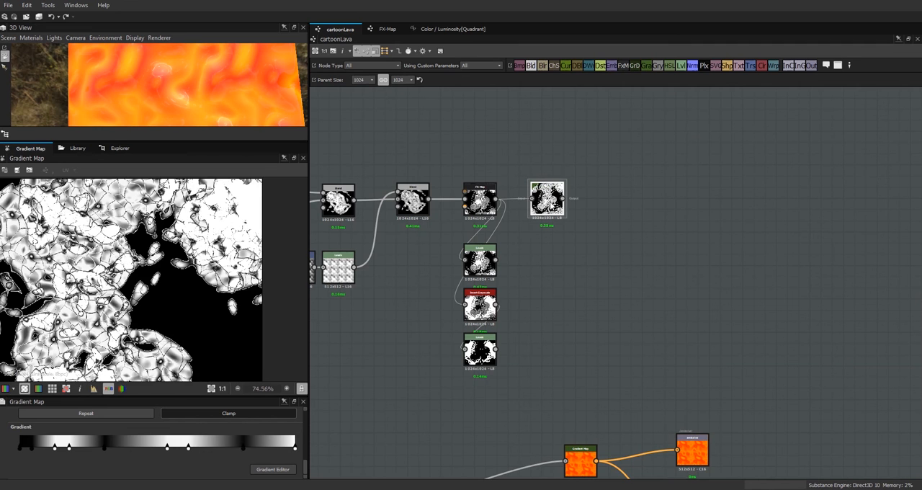
double_click(479, 198)
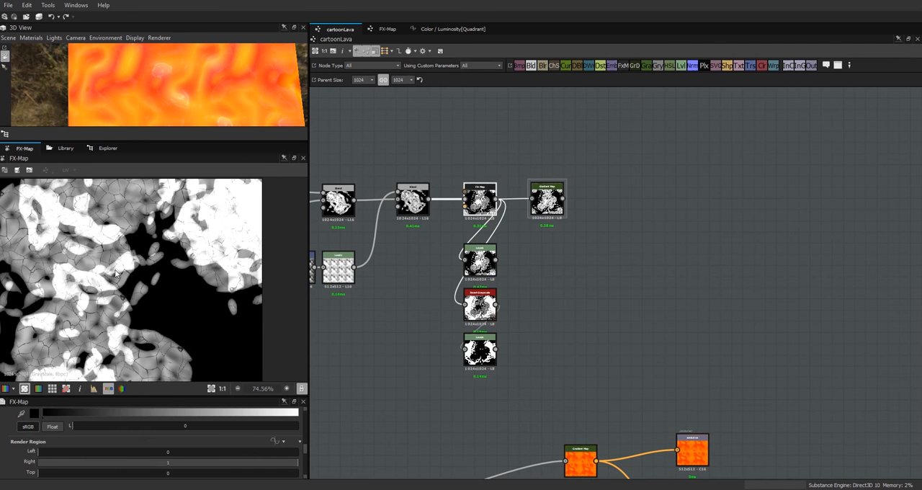
double_click(549, 200)
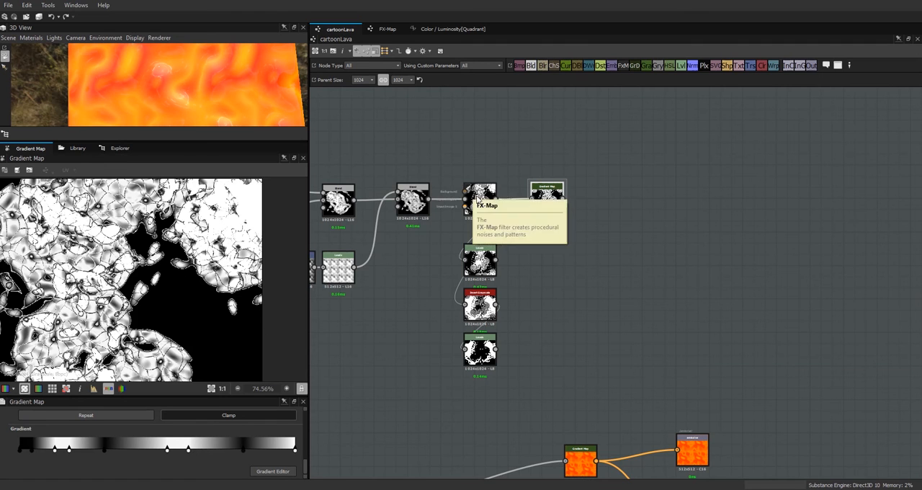
double_click(480, 200)
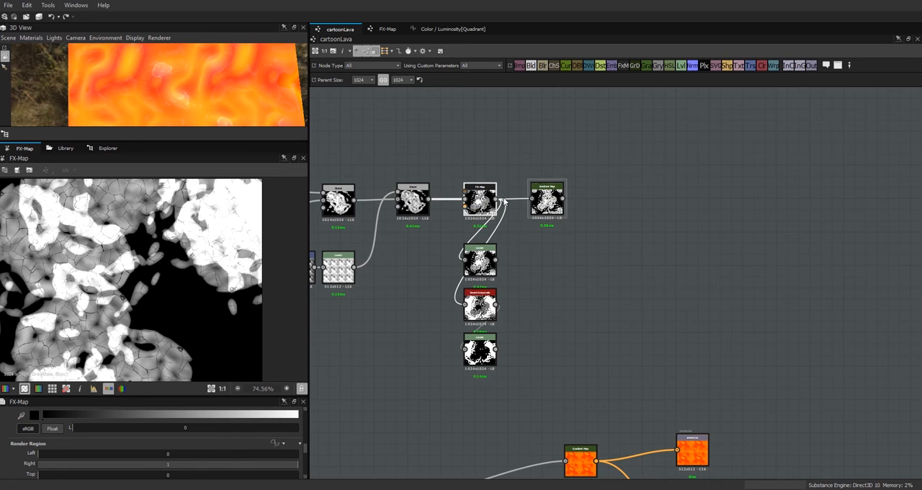
double_click(547, 201)
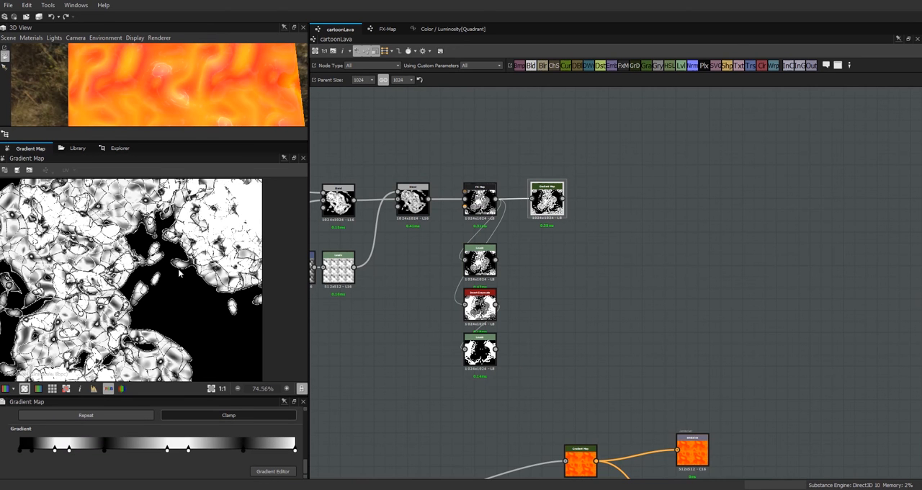
Step: Add a second Gradient Map node beyond the crust's Gradient Map and connect the crust's output to its input
scroll(179, 272, "up", 2)
middle_click_drag(127, 270, 231, 307)
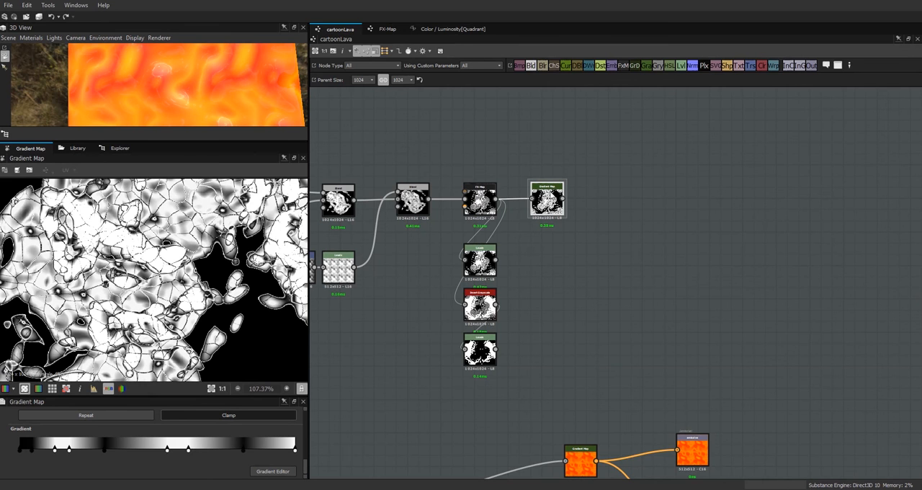
left_click_drag(542, 205, 547, 200)
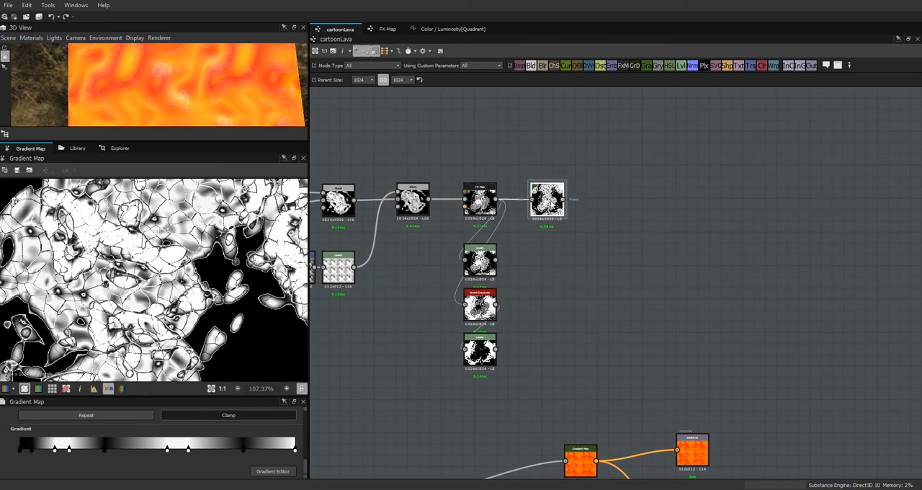
left_click(645, 66)
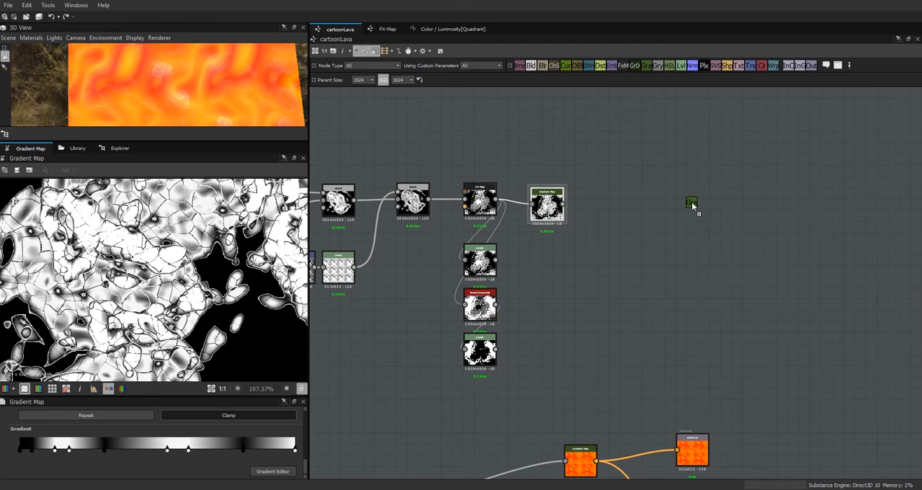
left_click(692, 206)
left_click_drag(565, 205, 677, 205)
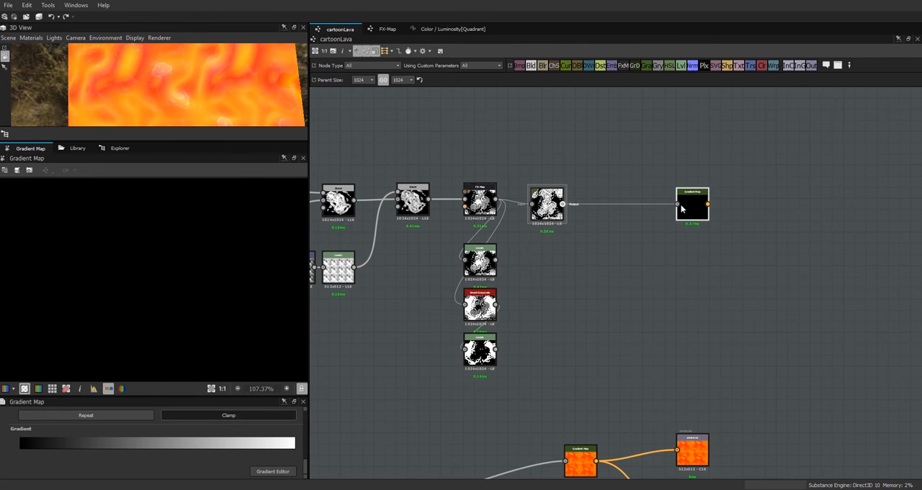
Step: Reverse the new node's gradient so it runs from a white key at position 0.000 to a black key at 1.000
left_click_drag(305, 464, 307, 472)
left_click(286, 470)
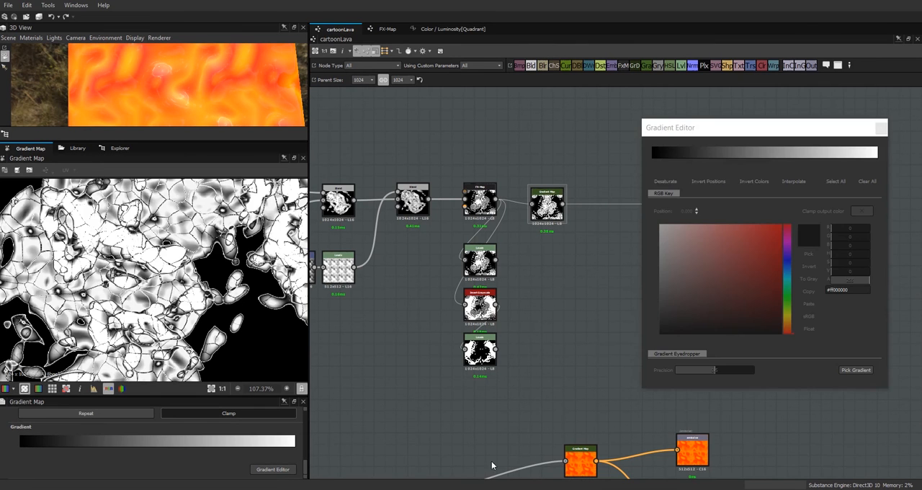
left_click(652, 158)
left_click_drag(877, 161, 731, 163)
left_click_drag(652, 159, 919, 162)
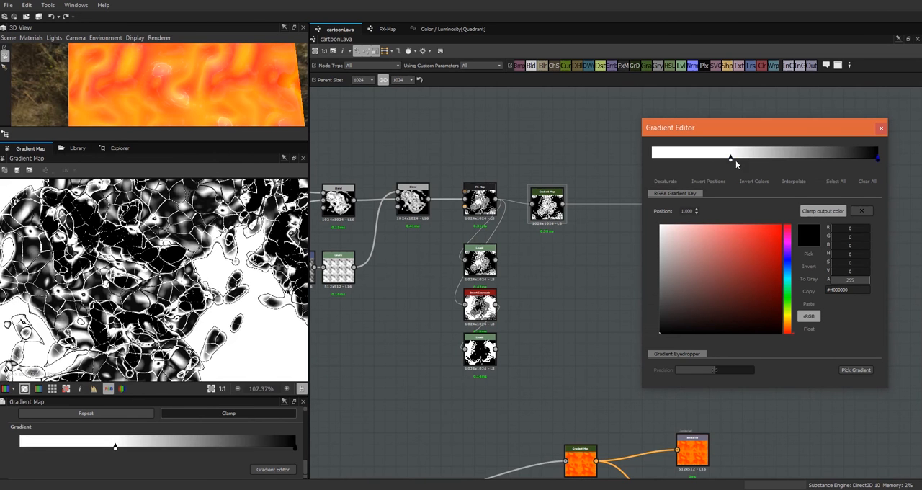
left_click_drag(730, 158, 650, 160)
Step: Change the gradient's start key to a bright orange with RGB 255, 67, 0
left_click(770, 295)
left_click_drag(788, 331, 802, 336)
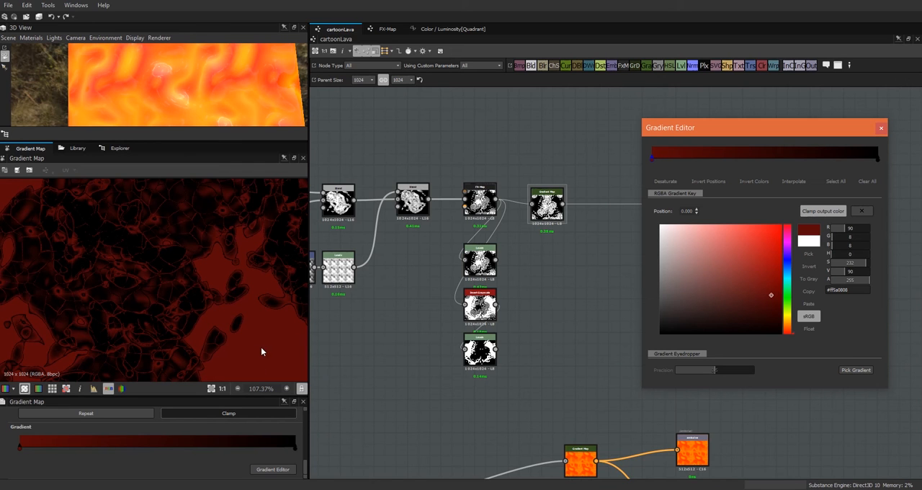
left_click_drag(771, 295, 783, 223)
left_click_drag(788, 320, 793, 331)
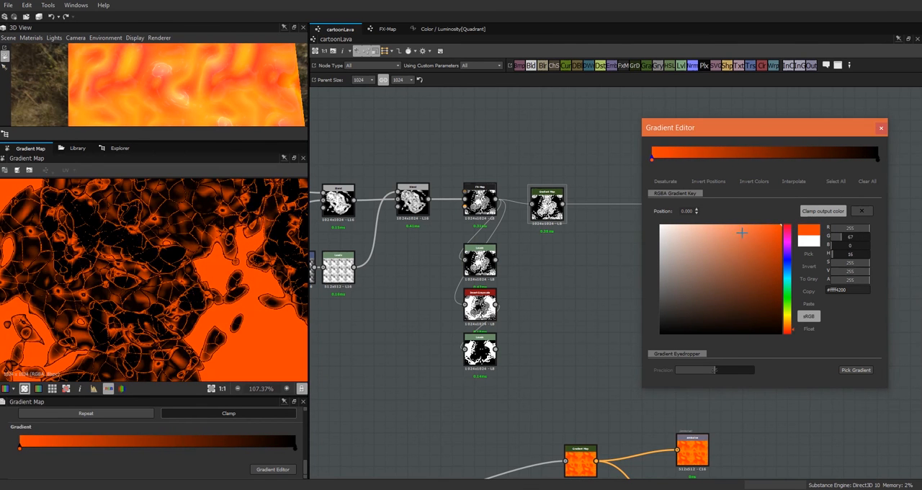
Step: Add a dark orange key about a third of the way along the gradient and make the start key a yellower orange
left_click(715, 153)
mouse_move(715, 158)
left_mouse_down()
mouse_move(743, 158)
mouse_move(732, 158)
left_mouse_up()
left_click_drag(672, 157, 812, 162)
left_click(732, 160)
Step: Add a red key with RGB 223, 12, 0 at position 0.581
left_click(783, 156)
left_click(790, 331)
left_click_drag(779, 273, 793, 237)
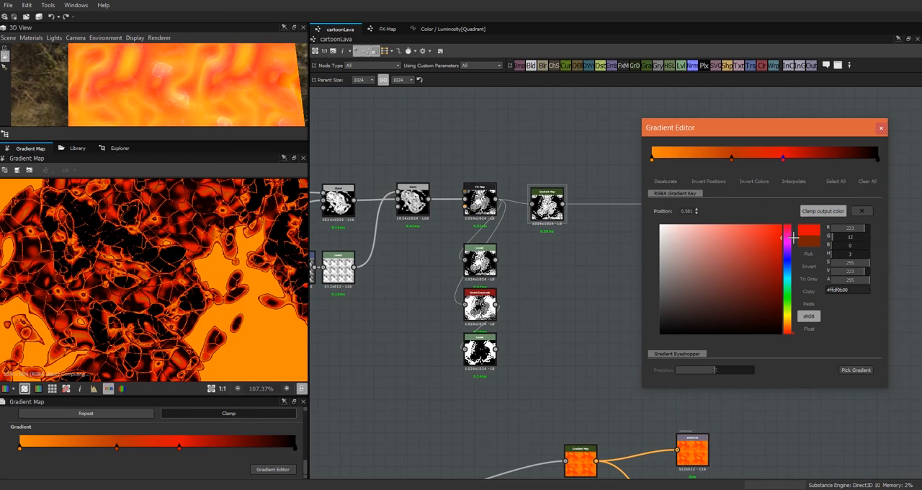
Step: Brighten the inner dark orange key, move the red key to position 0.638 and close the gradient editor
left_click(731, 158)
left_click(783, 246)
left_click(783, 248)
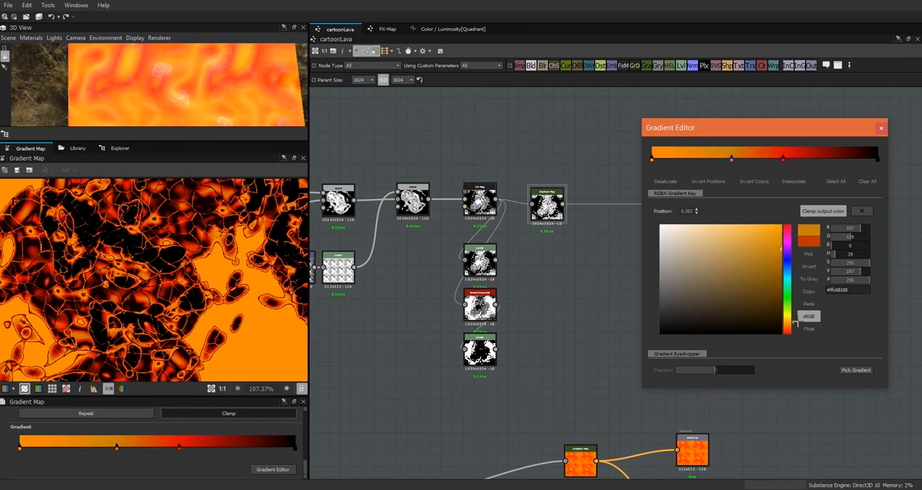
left_click_drag(783, 158, 804, 160)
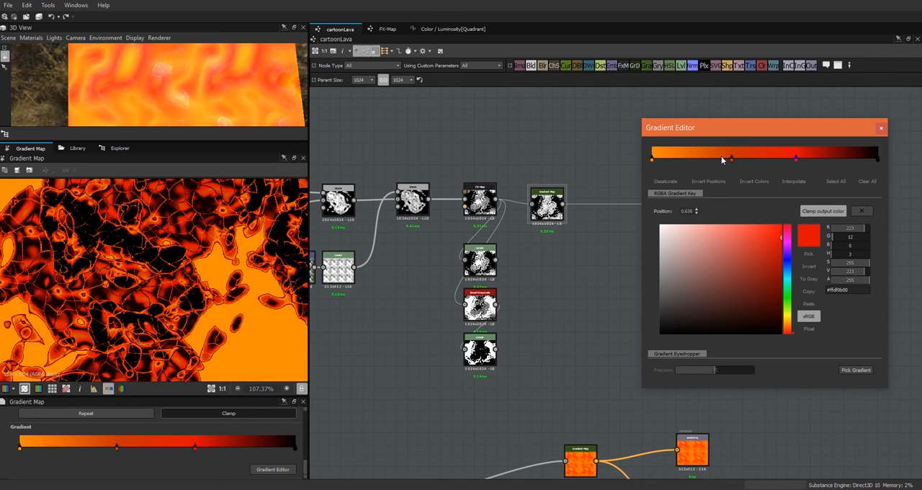
scroll(193, 298, "down", 3)
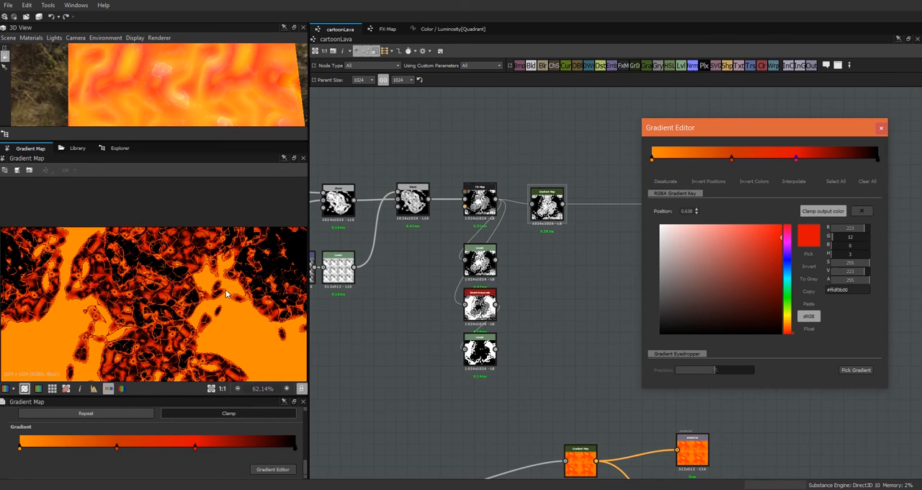
left_click(881, 128)
Step: Move the coloured Gradient Map node closer to the greyscale one and examine its crust preview up close
left_click_drag(692, 205, 669, 205)
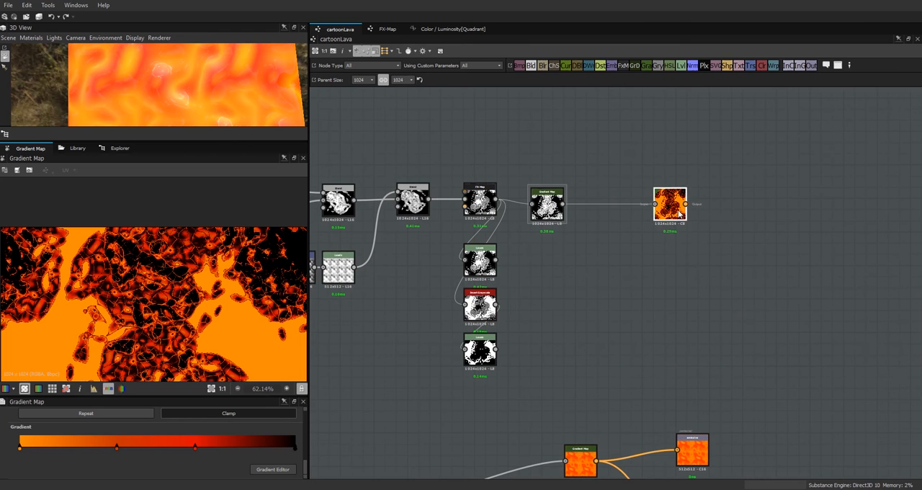
scroll(244, 283, "up", 3)
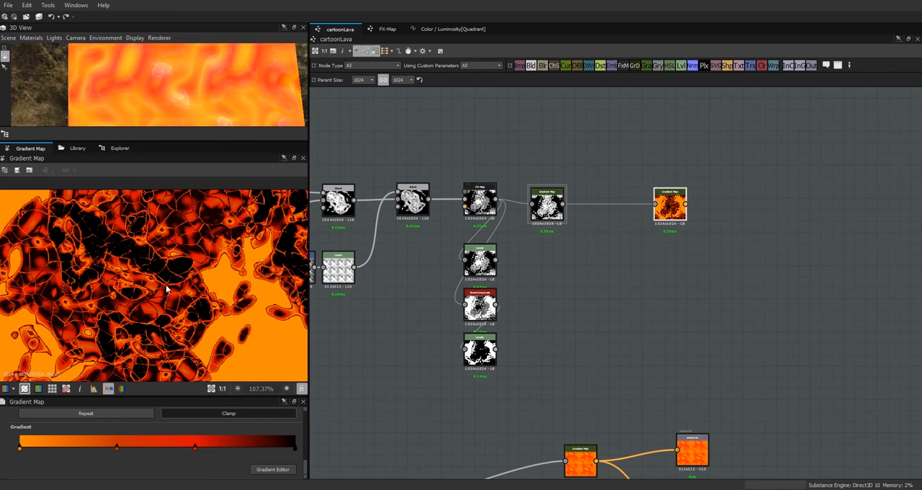
left_click(195, 445)
Step: Put a frame around the crust's blend, FX-Map, mask and greyscale Gradient Map nodes
scroll(667, 287, "down", 3)
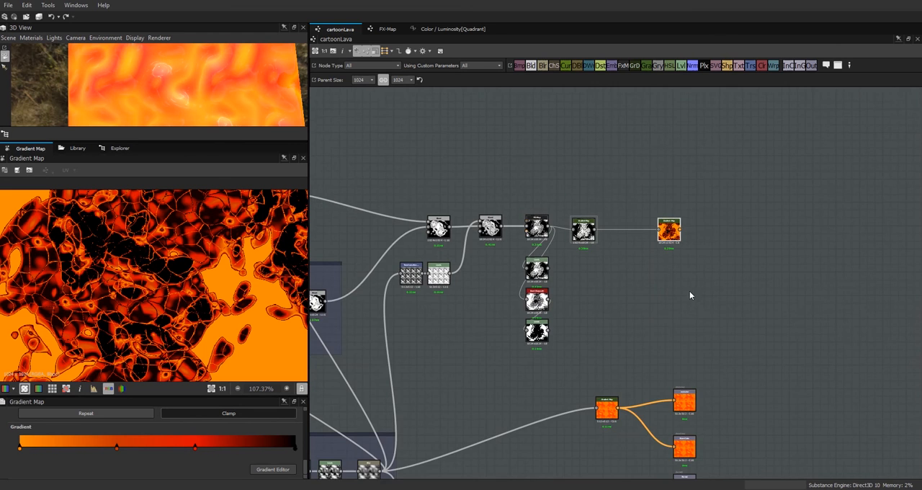
middle_click_drag(741, 357, 838, 273)
mouse_move(678, 330)
left_mouse_down()
mouse_move(666, 310)
mouse_move(677, 322)
left_mouse_up()
scroll(676, 245, "down", 1)
left_click_drag(685, 143, 504, 265)
right_click(618, 165)
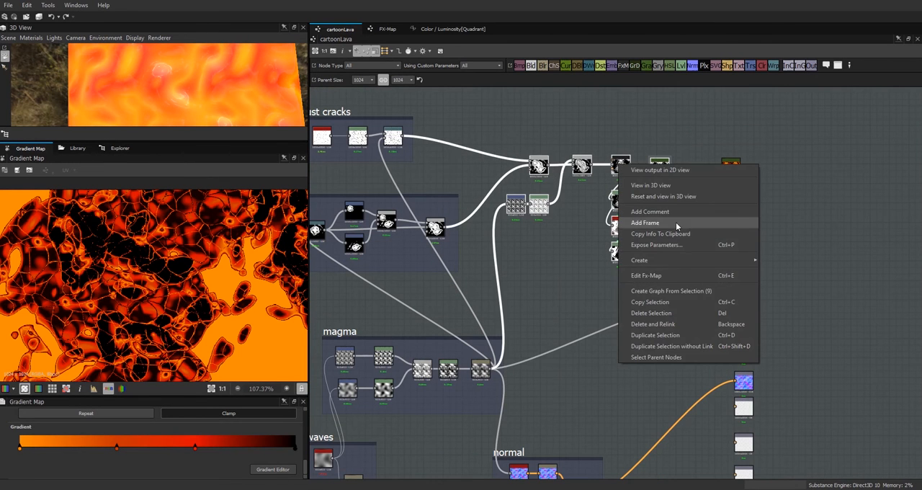
left_click(648, 222)
Step: Move the new frame above the crust cracks frame and title it "crust"
left_click_drag(512, 138, 506, 92)
scroll(773, 301, "down", 1)
middle_click_drag(773, 301, 810, 365)
left_click_drag(590, 190, 584, 124)
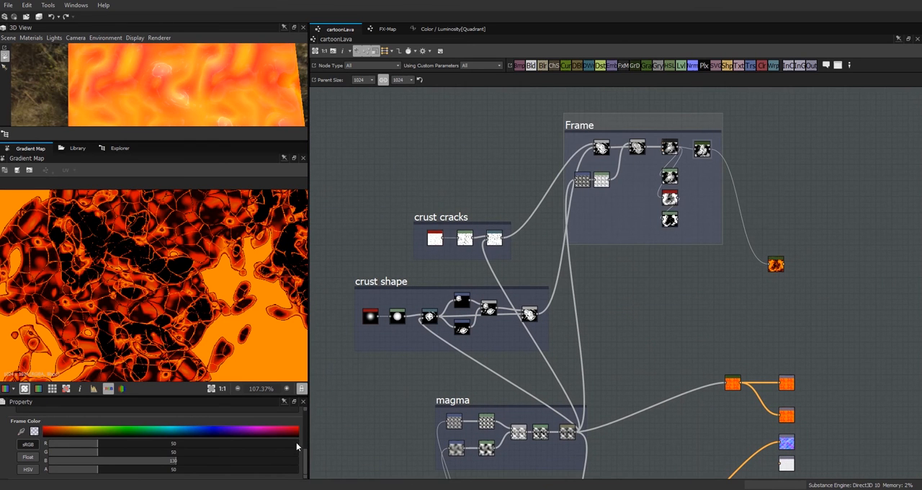
scroll(305, 471, "up", 3)
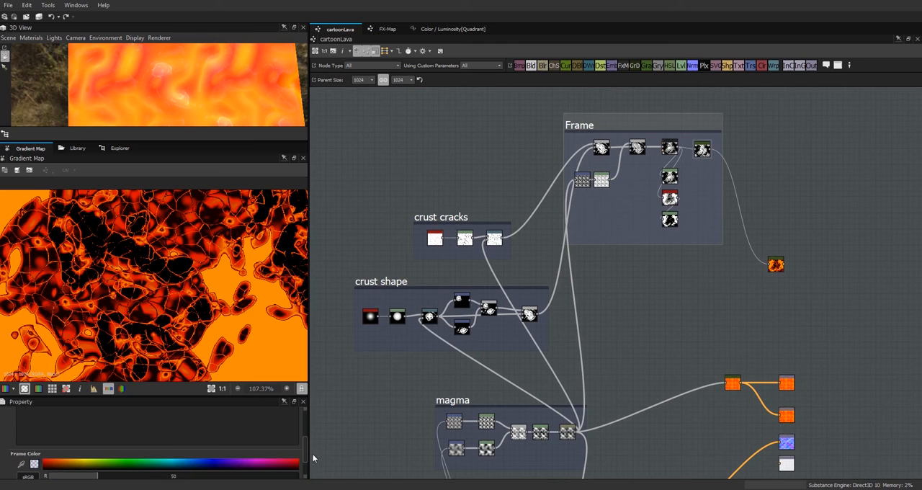
scroll(306, 440, "up", 3)
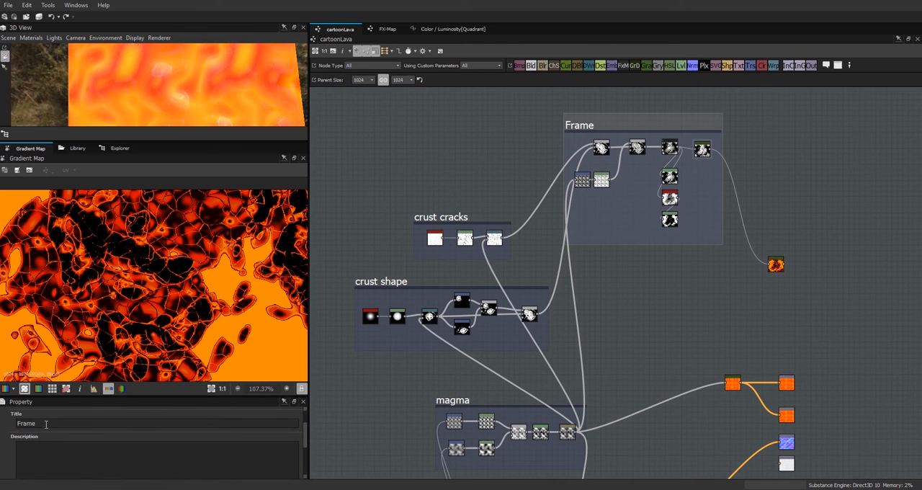
key("Return")
Step: Reposition the coloured Gradient Map node, add a Blend node below it and preview the last Levels mask in the crust frame
left_click_drag(776, 265, 808, 207)
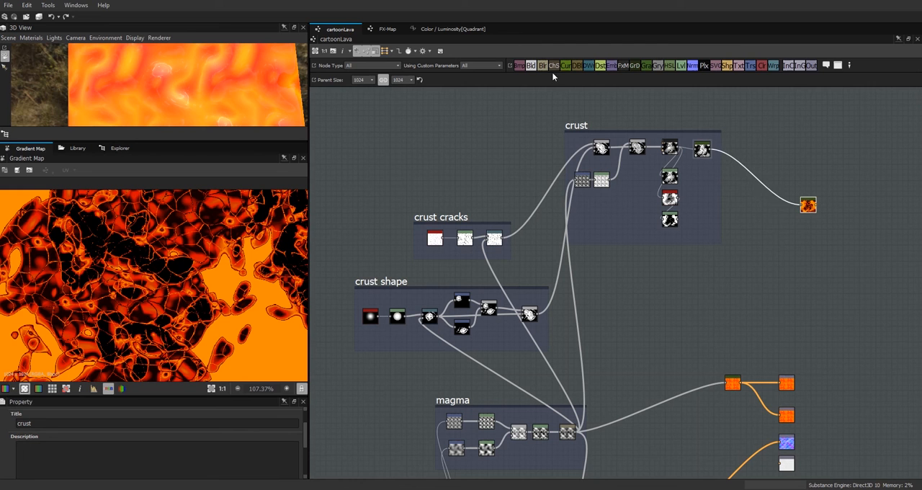
left_click_drag(531, 67, 817, 261)
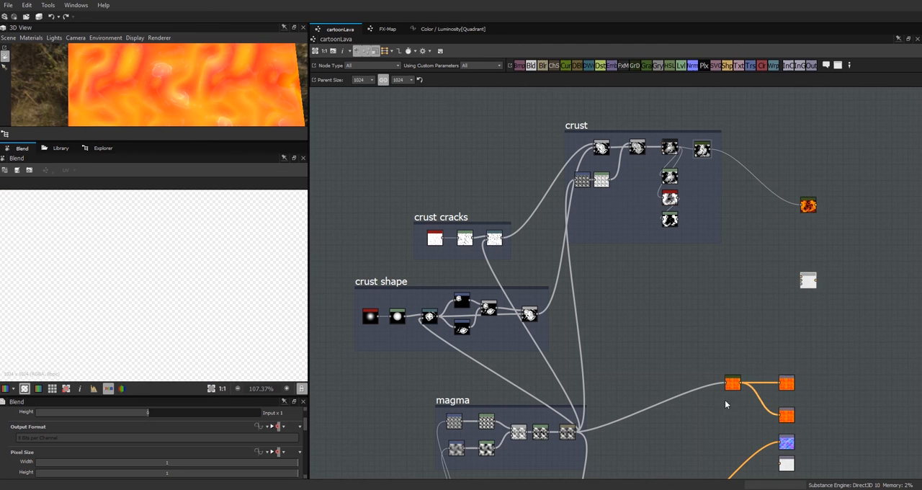
left_click(672, 220)
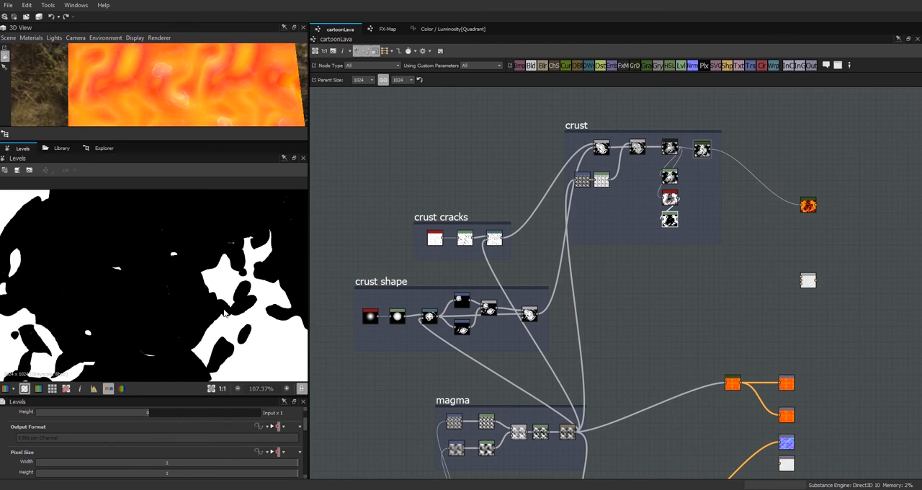
scroll(225, 316, "down", 5)
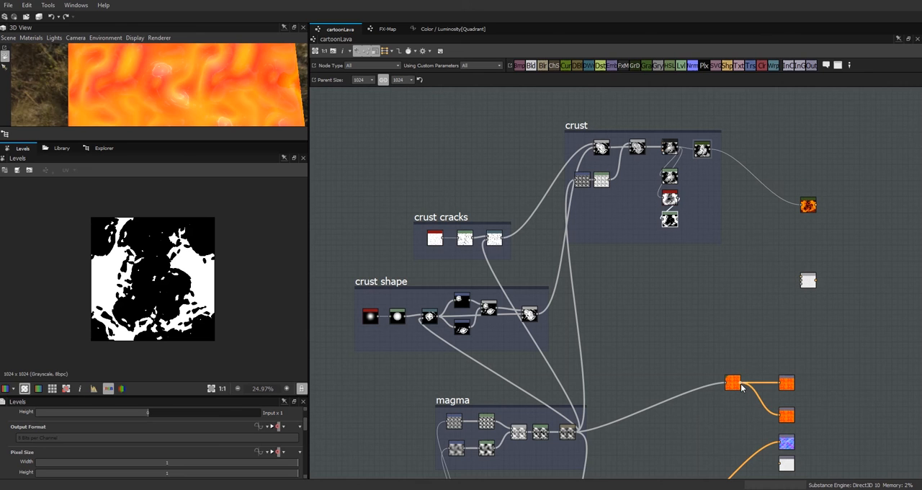
Step: Connect the magma Gradient Map, the crust's coloured Gradient Map and the Levels mask to the Blend node and preview the result
left_click_drag(762, 331, 801, 280)
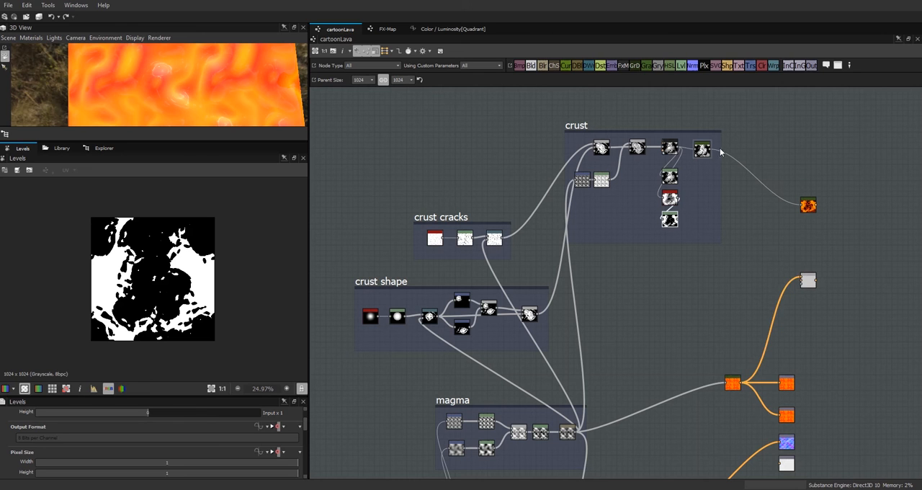
left_click_drag(685, 237, 802, 282)
left_click_drag(809, 209, 765, 236)
double_click(808, 281)
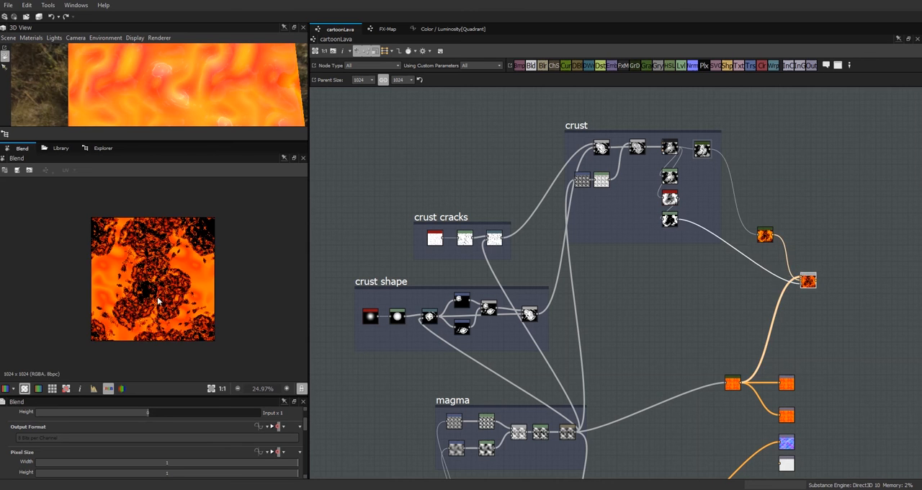
scroll(152, 297, "up", 1)
Step: Group both coloured Gradient Map nodes beside the Blend node and connect the Blend to the two orange colour outputs
left_click_drag(732, 383, 652, 340)
left_click_drag(765, 234, 781, 383)
left_click_drag(693, 327, 780, 415)
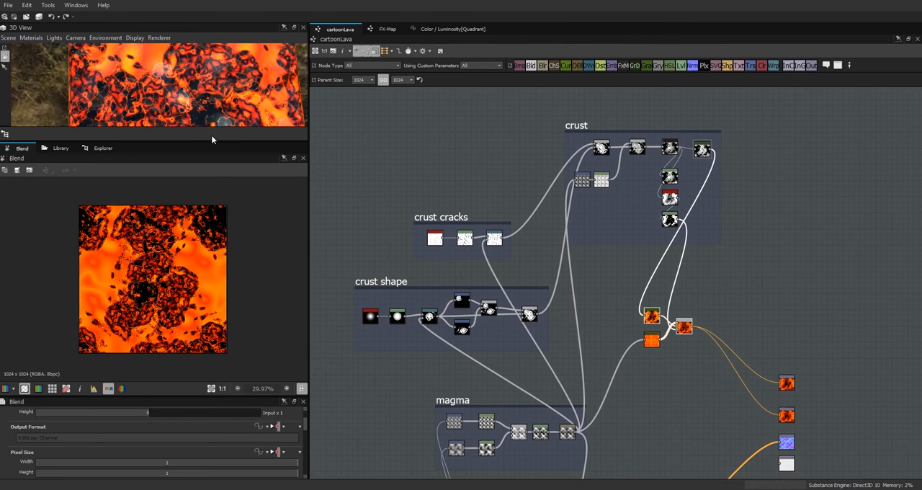
Step: Enlarge the 3D view and examine the lava material on the cube from several angles and distances
left_click_drag(212, 142, 231, 296)
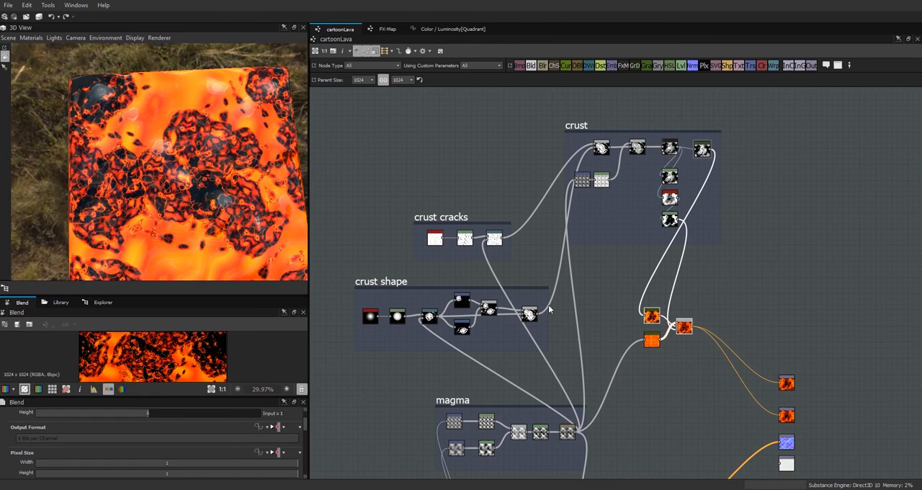
left_click_drag(232, 215, 408, 222)
scroll(210, 161, "up", 6)
left_click_drag(211, 162, 77, 162)
scroll(220, 135, "down", 3)
scroll(160, 175, "down", 3)
scroll(162, 177, "down", 3)
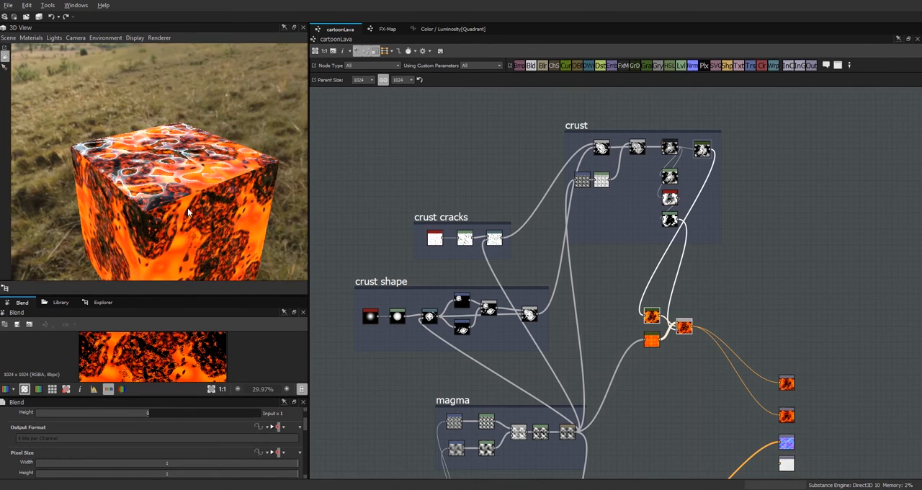
left_click_drag(188, 212, 157, 165)
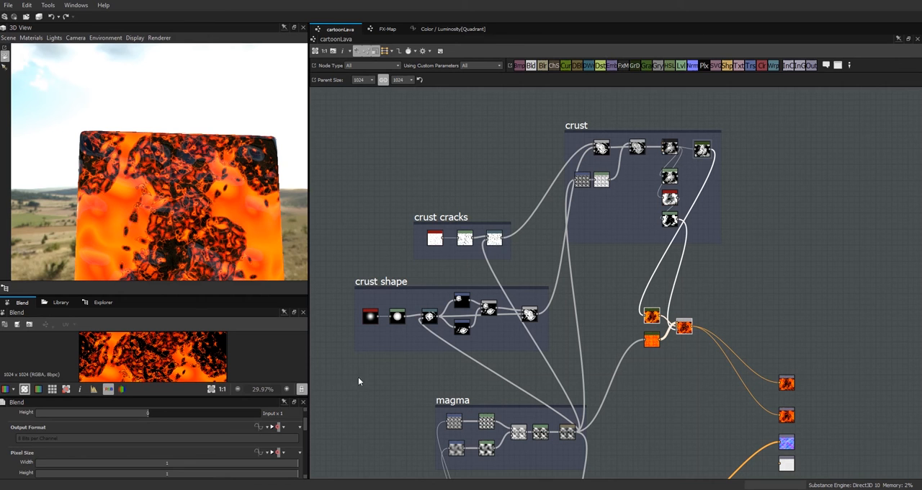
Step: Filter the graph to nodes using the flow_speed parameter, then restore the custom parameter filter to All
left_click(480, 65)
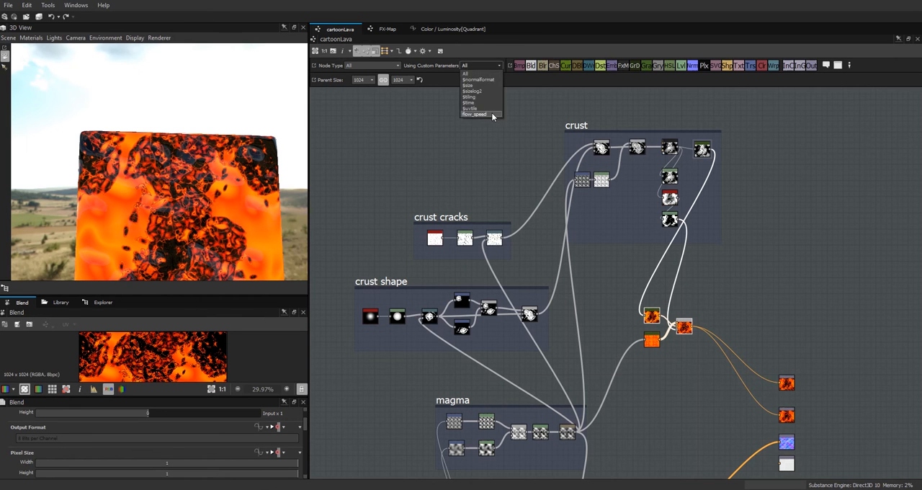
left_click(476, 114)
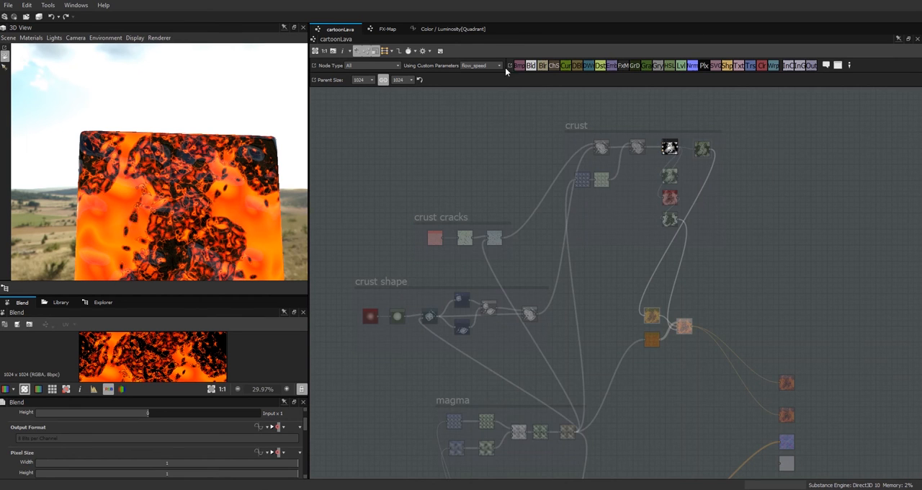
left_click(481, 65)
left_click(470, 69)
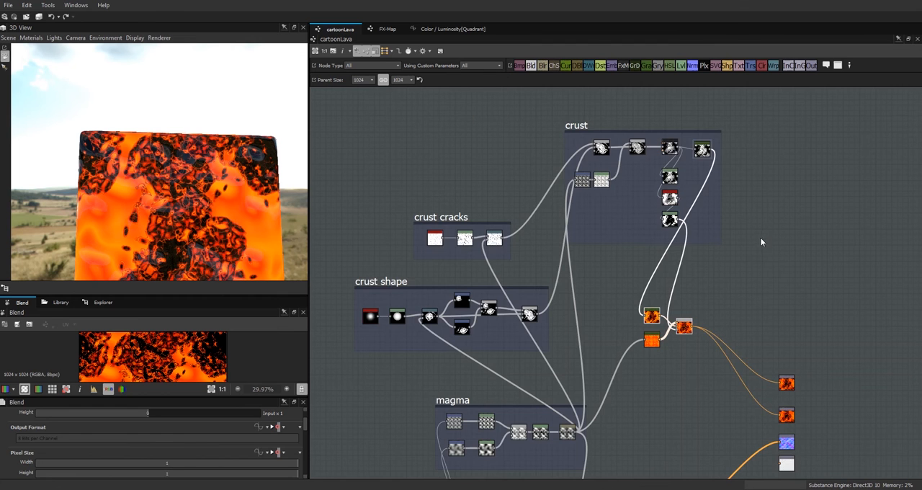
scroll(760, 231, "down", 3)
scroll(760, 231, "up", 3)
Step: Save the unsaved package as cartoonLava in the Liquids folder in the Substance .sbs format
left_click(97, 302)
left_click(51, 360)
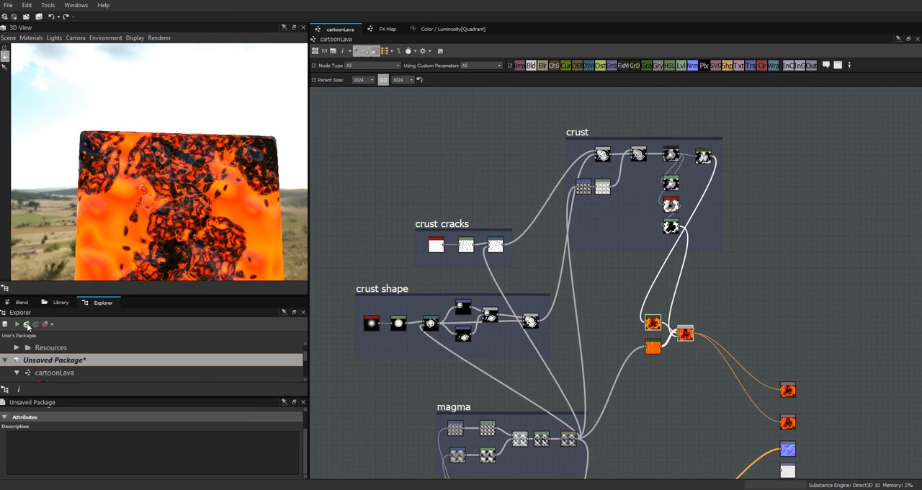
left_click(26, 325)
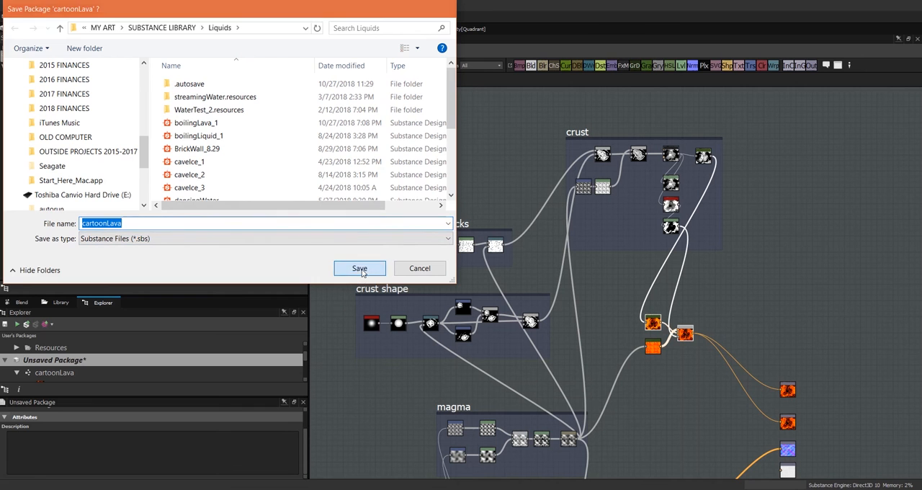
left_click(359, 268)
Step: Publish the package as the Substance archive cartoonLava.sbsar in the Liquids folder with the default publish options
key("ctrl+p")
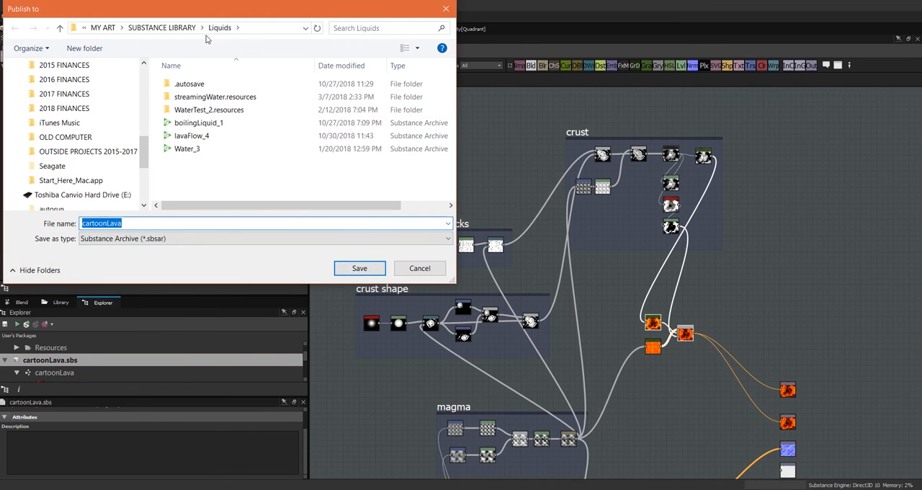
left_click(359, 268)
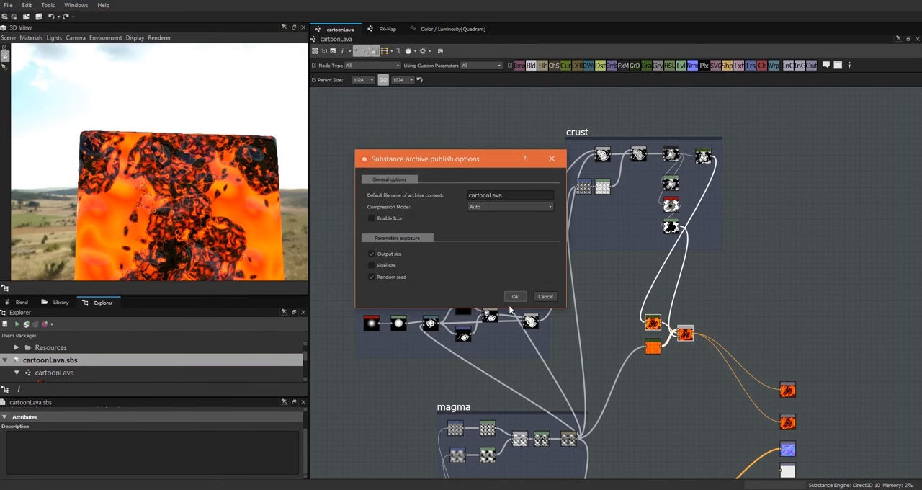
left_click(514, 297)
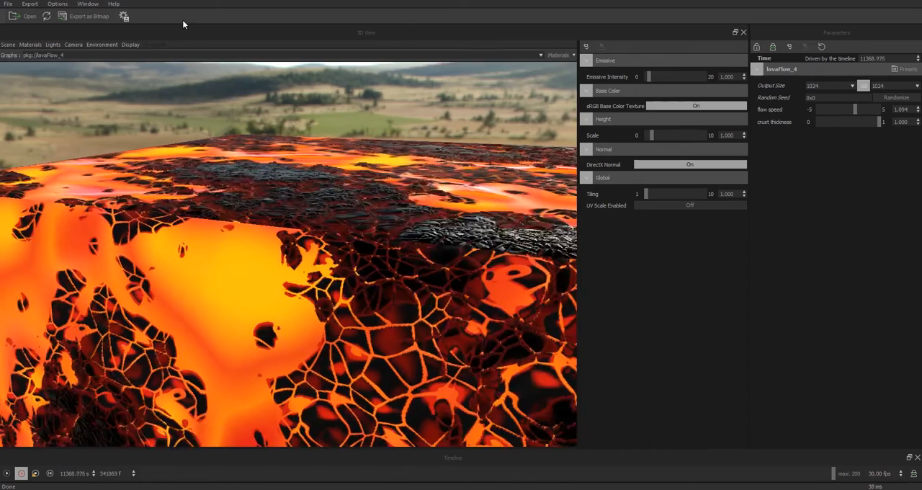
Step: Switch to Substance Player, open the cartoonLava archive and examine the animated lava on the cube from several angles
left_click(17, 14)
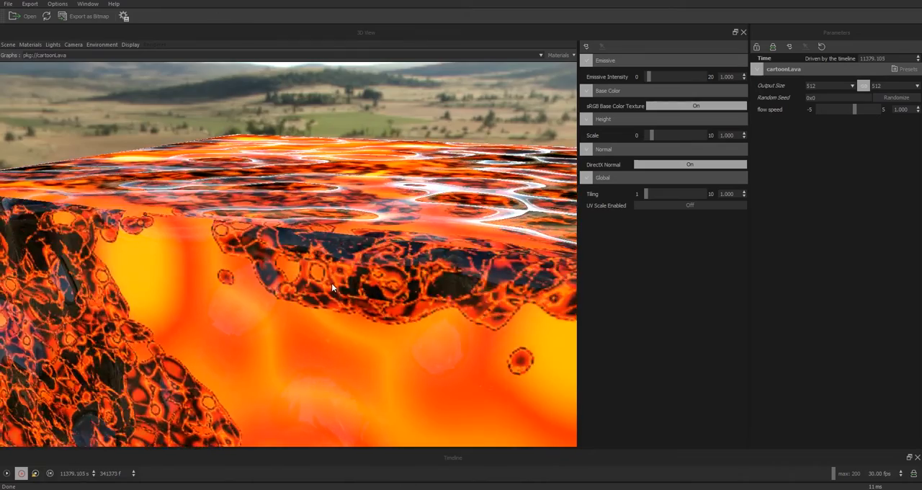
left_click_drag(331, 283, 343, 339)
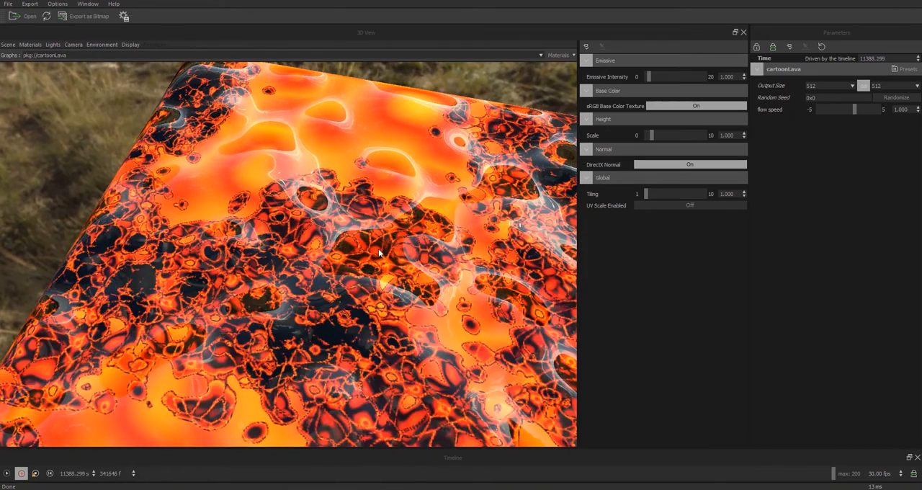
left_click(30, 44)
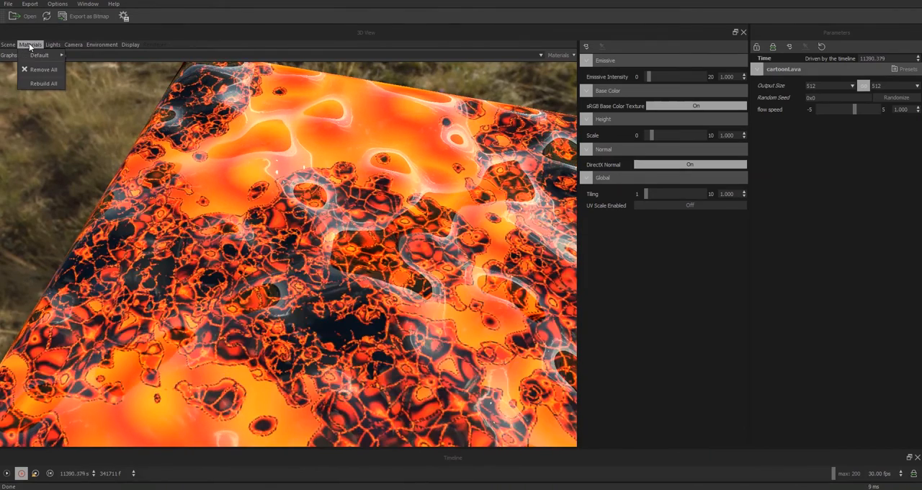
mouse_move(40, 55)
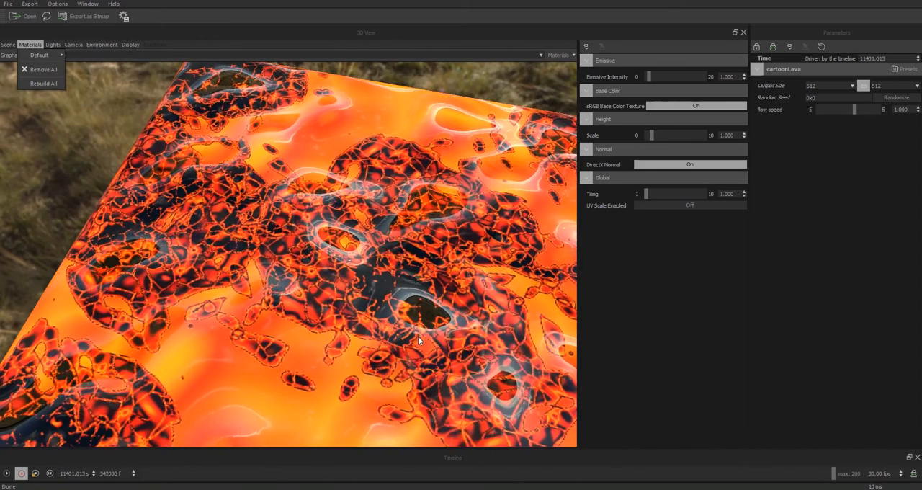
left_click_drag(418, 335, 450, 172)
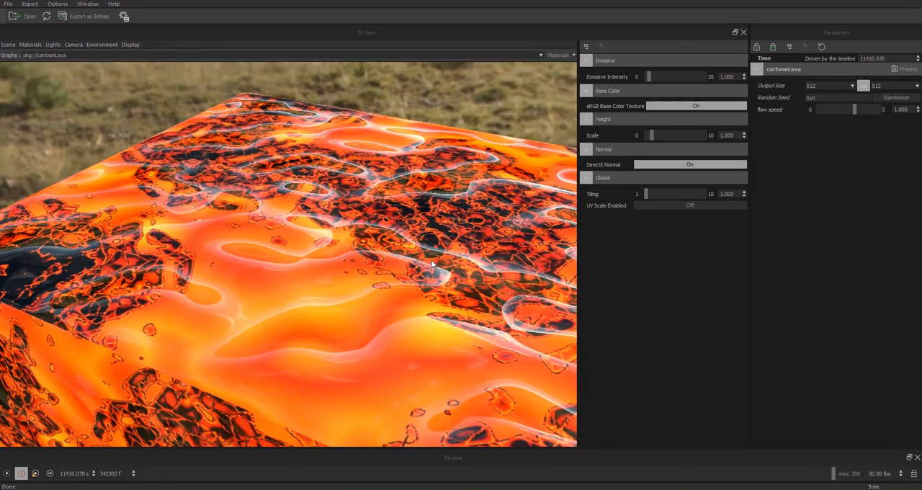
left_click_drag(431, 259, 413, 253)
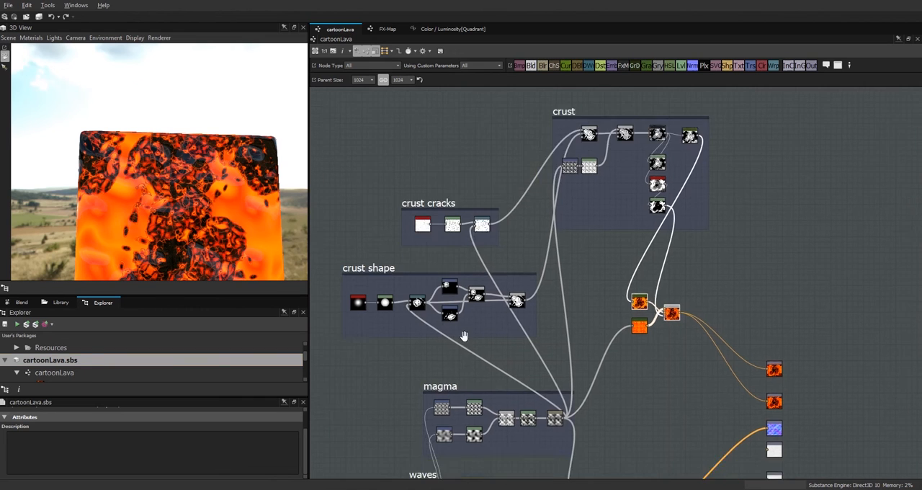
Step: In the Disorder function of the waves group's Perlin noise node, set the float constant multiplying flow_speed to 0.1
middle_click_drag(495, 431, 499, 261)
left_click(442, 347)
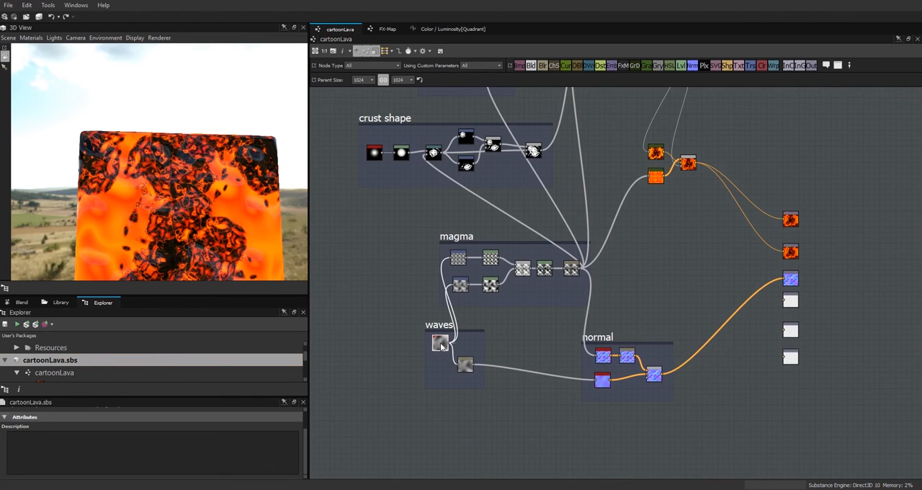
left_click_drag(304, 418, 308, 469)
left_click(274, 446)
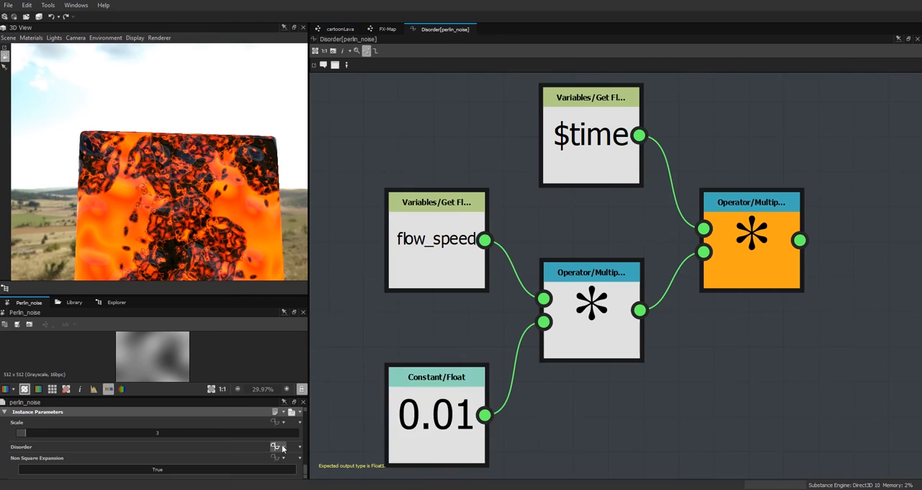
left_click(418, 425)
double_click(152, 421)
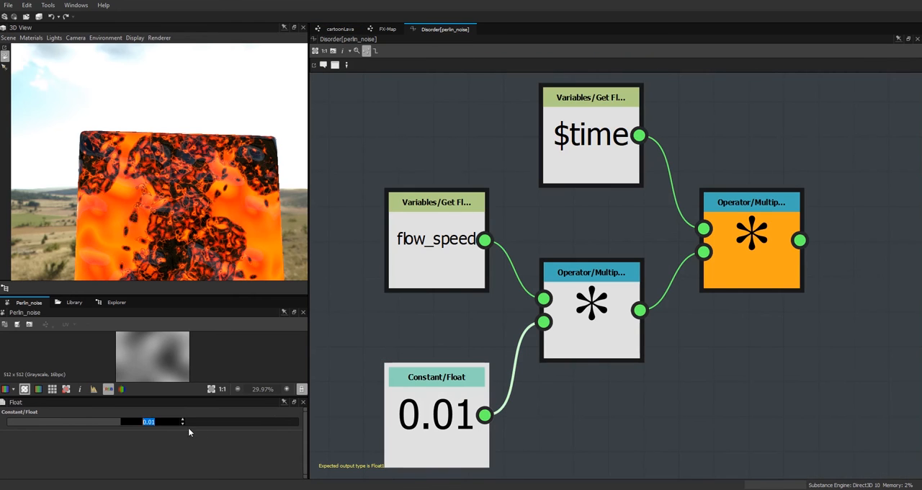
type("0.1")
key("Return")
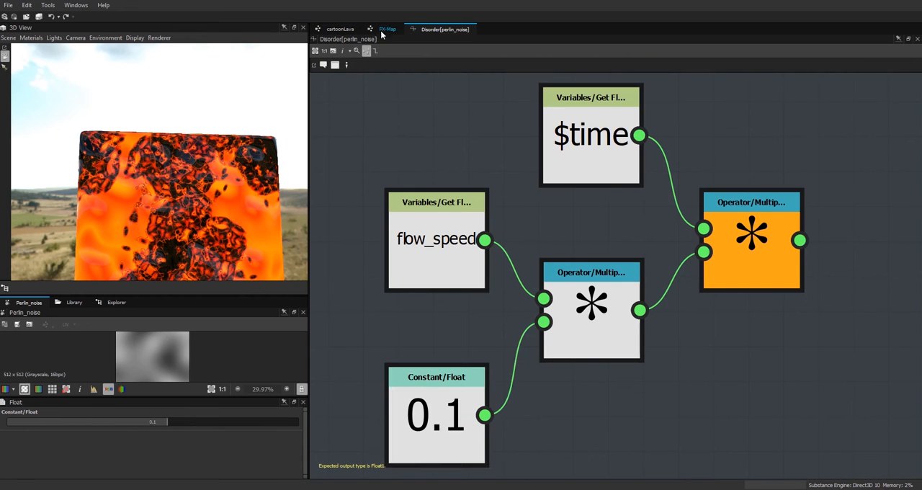
Step: Set the float constant multiplying flow_speed to 0.1 in the Color / Luminosity functions of the FX-Map's first two lower quadrants
left_click(386, 30)
left_click(339, 29)
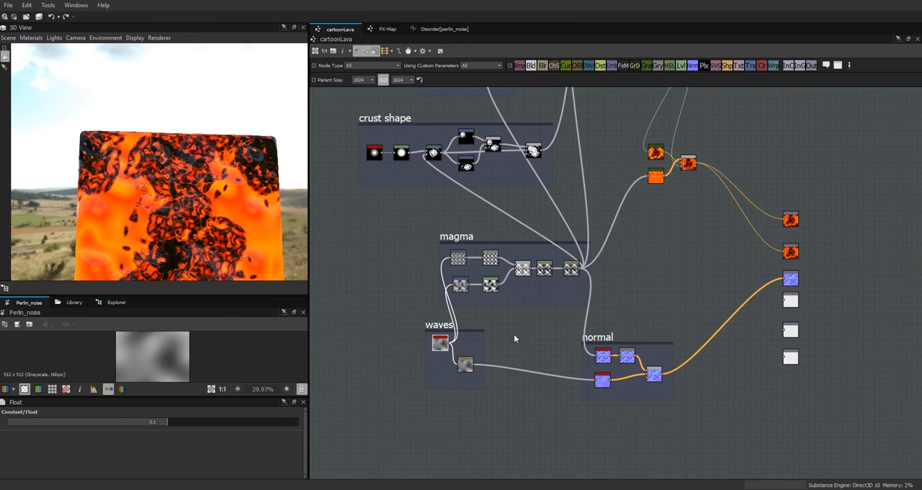
middle_click_drag(578, 114, 587, 229)
left_click(384, 31)
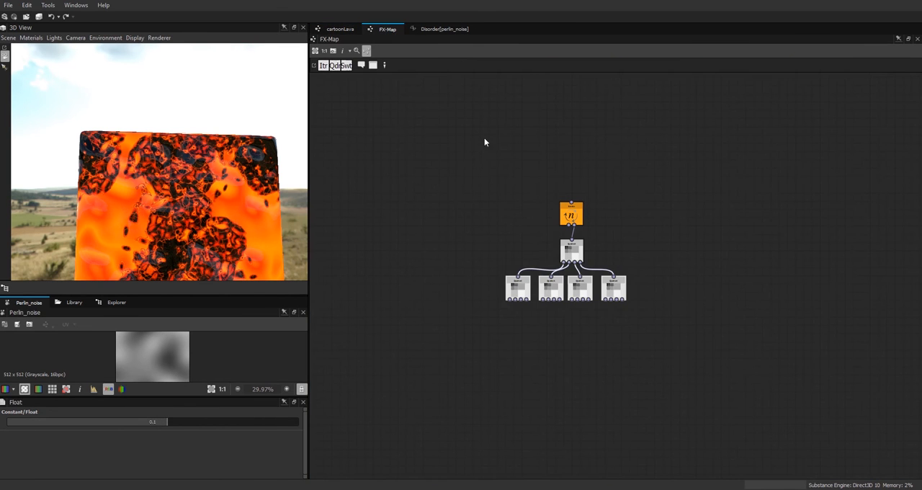
left_click(520, 292)
left_click(278, 424)
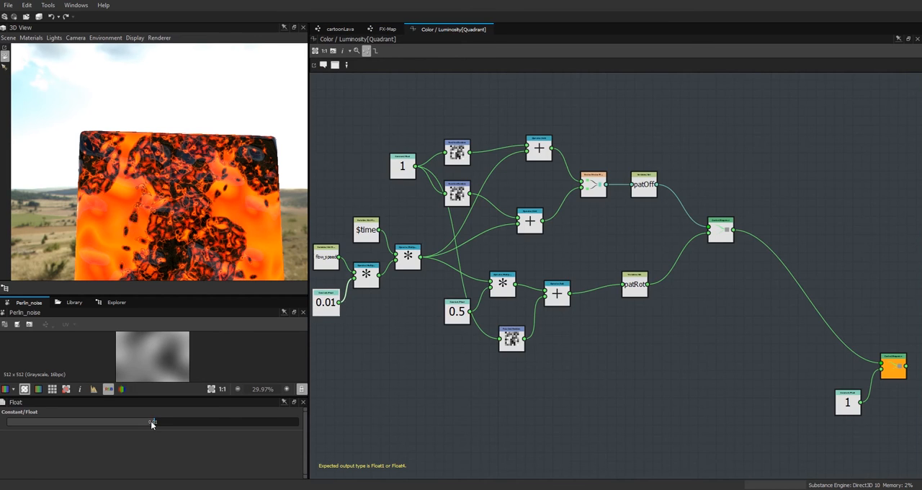
left_click(385, 30)
left_click(274, 423)
left_click(334, 303)
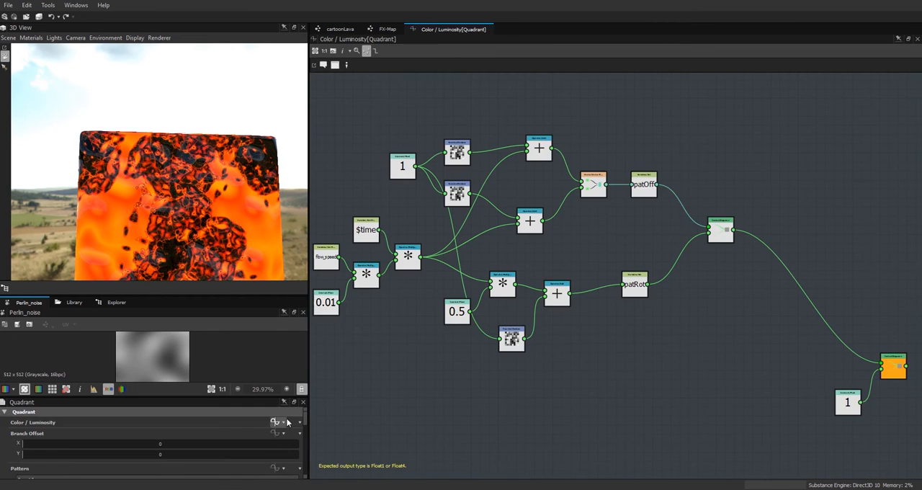
left_click(155, 423)
type(".1")
Step: Set the flow_speed multiplier to 0.1 in the third and fourth lower quadrants' Color / Luminosity functions and return to the cartoonLava graph
left_click(387, 30)
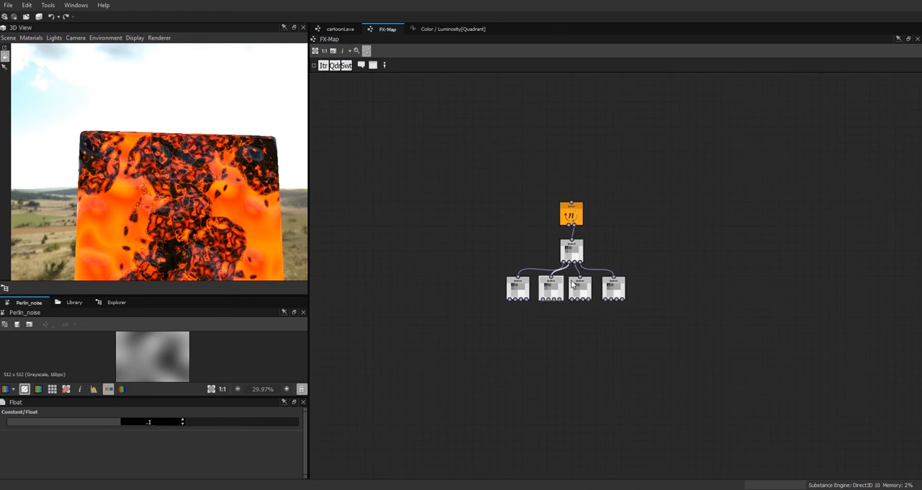
left_click(563, 260)
left_click(298, 425)
left_click(328, 311)
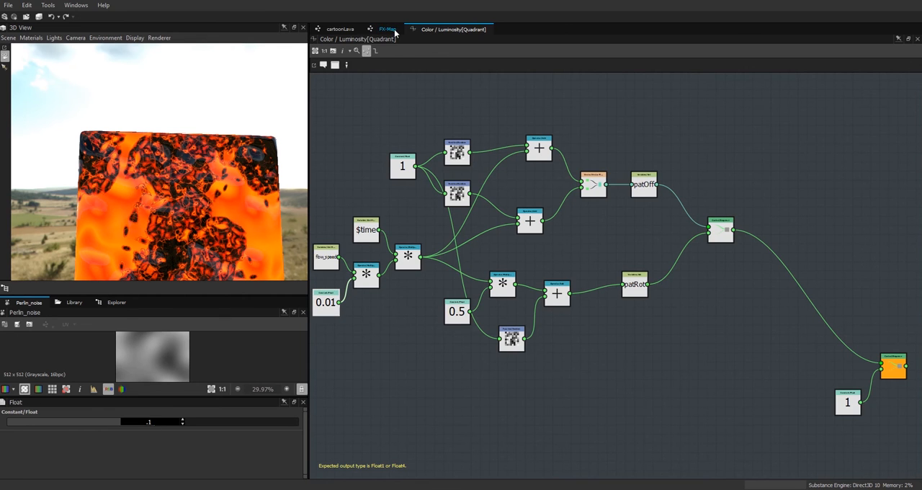
left_click(386, 30)
left_click(277, 423)
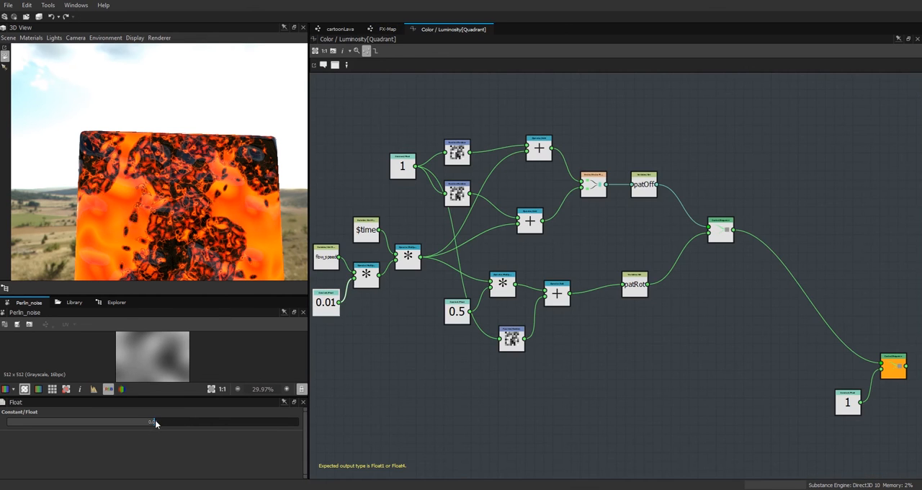
type(".1")
key("Return")
left_click(340, 28)
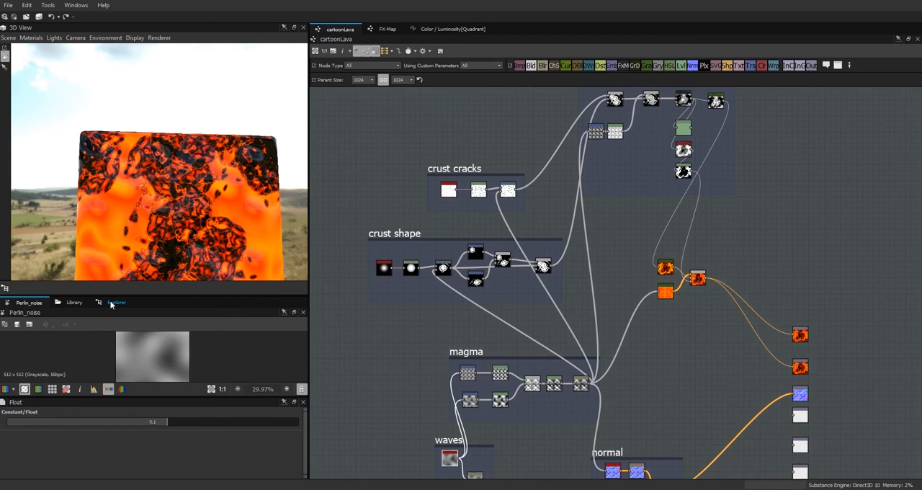
Step: Reload the republished cartoonLava archive in Substance Player and lower the flow speed to 0.156 while viewing the cube
left_click(115, 302)
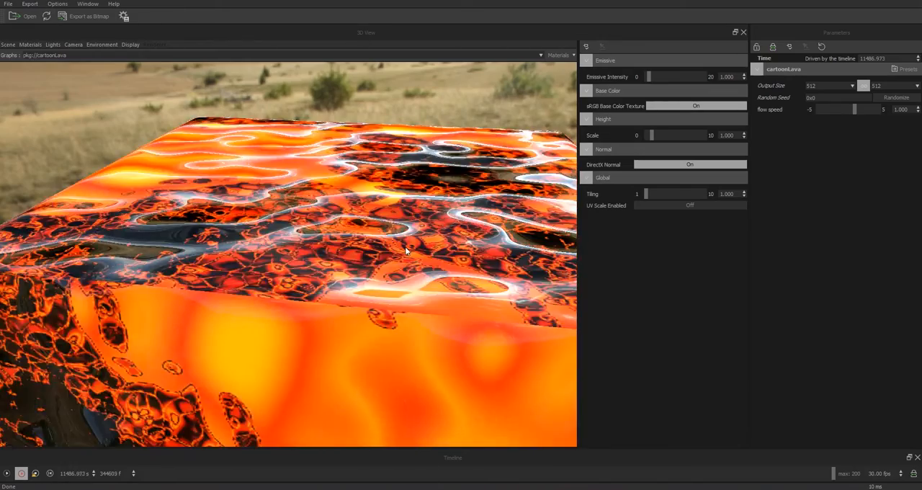
left_click_drag(404, 249, 408, 364)
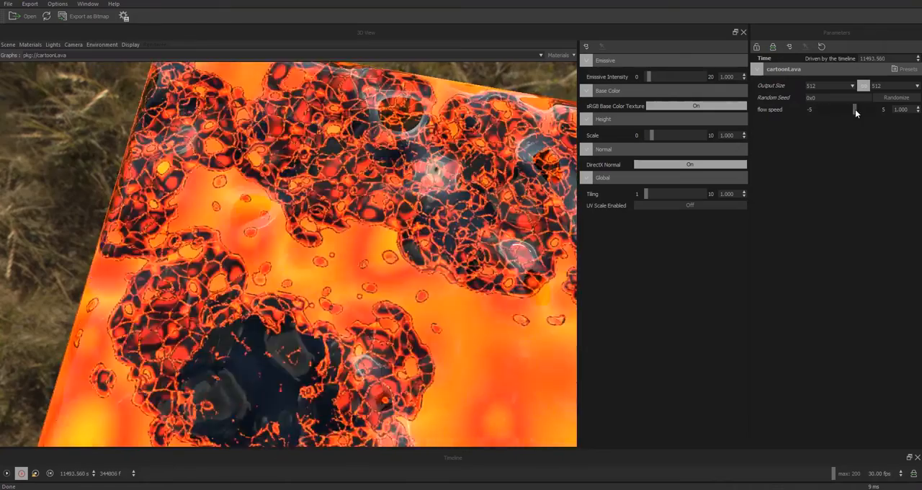
left_click_drag(855, 108, 848, 112)
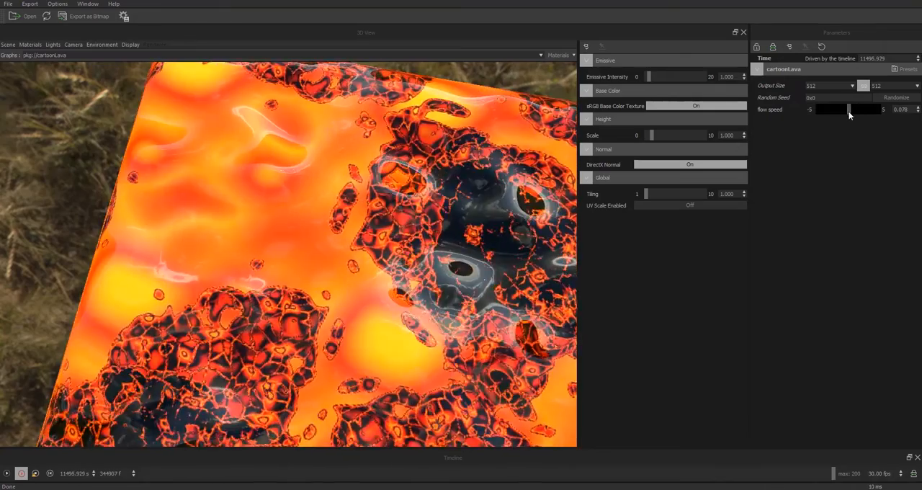
left_click_drag(475, 311, 405, 212)
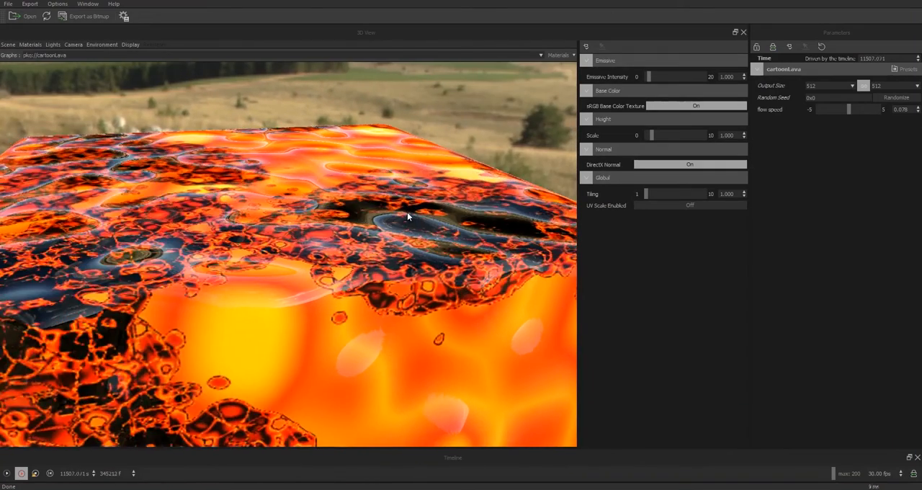
left_click_drag(850, 111, 850, 109)
left_click_drag(294, 307, 374, 321)
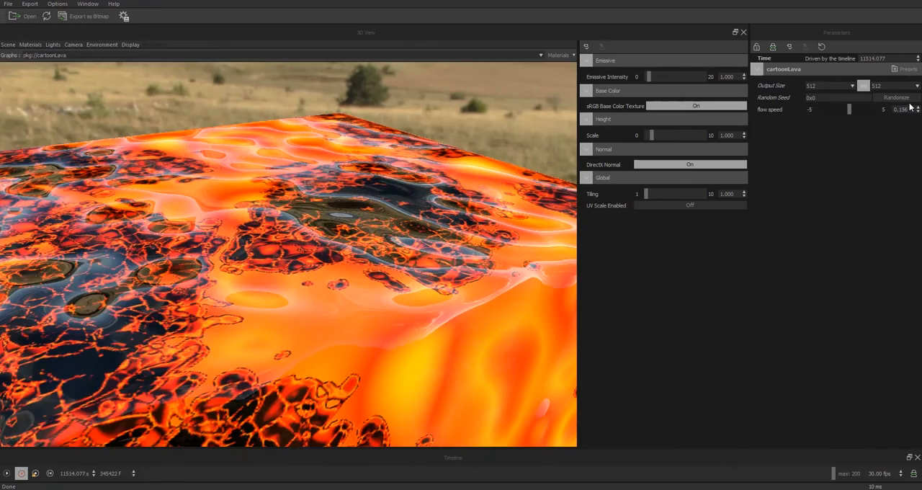
Step: Try a flow speed of 0 on the lava cube and raise the flow speed to 0.391
double_click(901, 108)
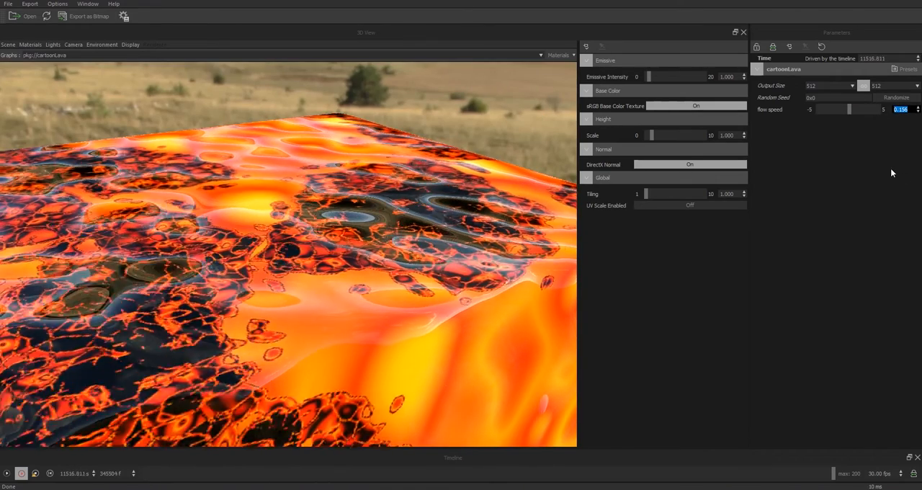
type("0")
key("Return")
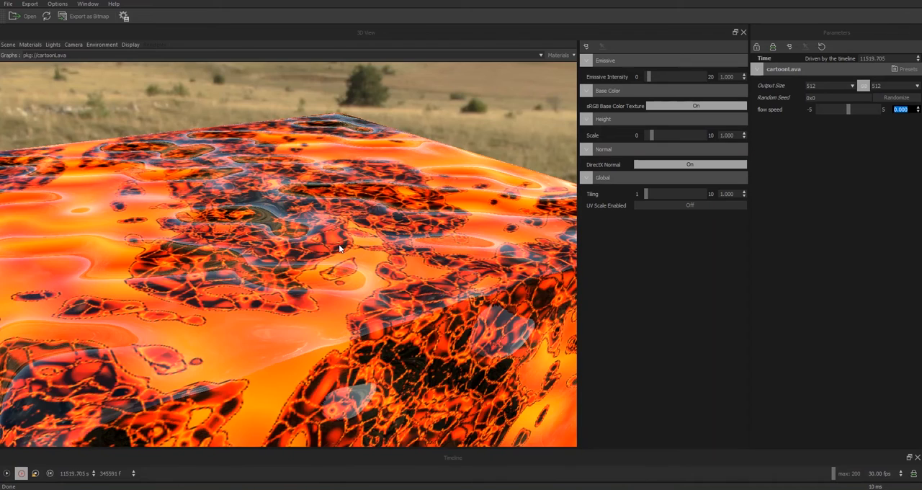
left_click_drag(312, 268, 489, 268)
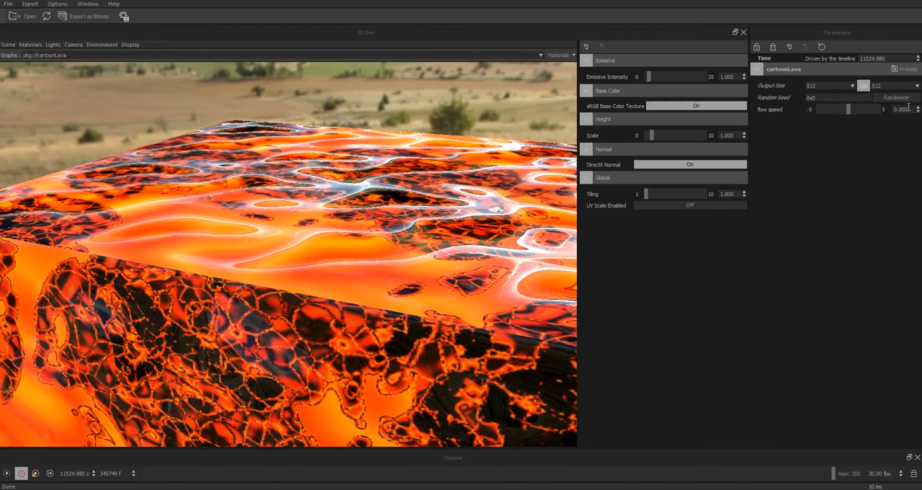
left_click(850, 111)
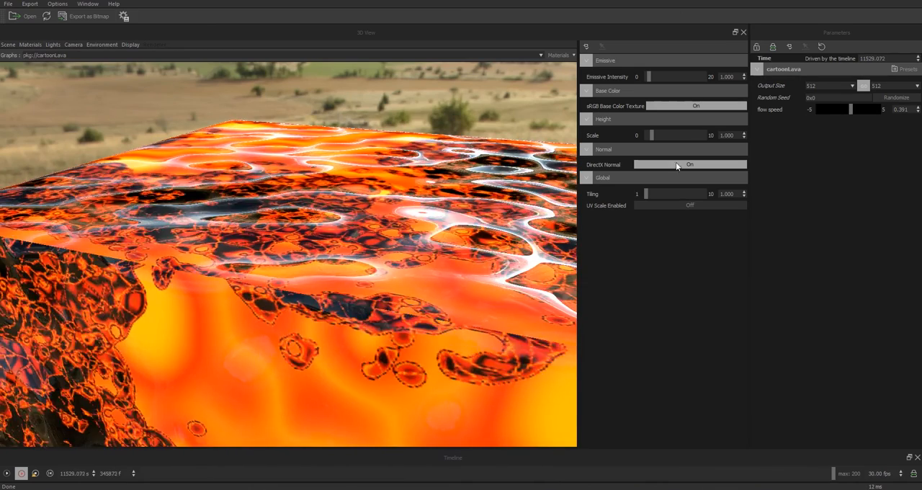
left_click_drag(418, 263, 419, 275)
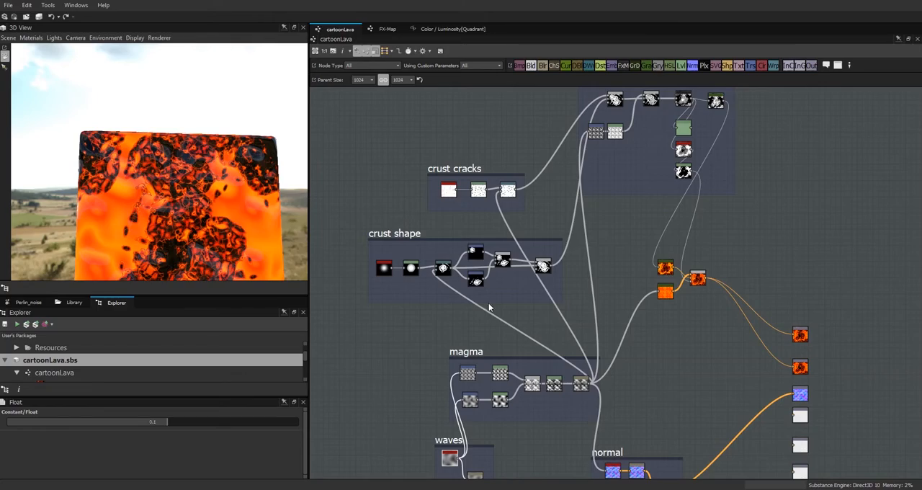
Step: Open the Color / Luminosity function of the first lower quadrant inside the crust frame's FX-Map
middle_click_drag(703, 354, 747, 291)
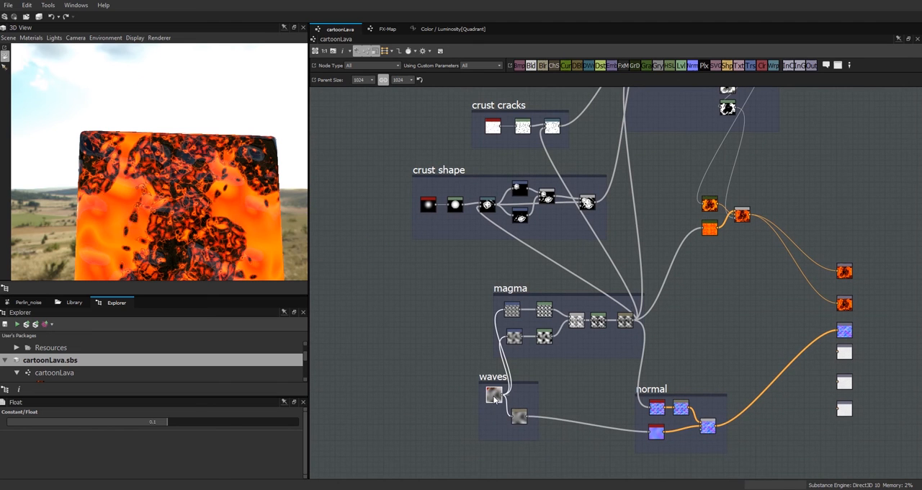
middle_click_drag(677, 337, 614, 406)
middle_click_drag(687, 241, 687, 298)
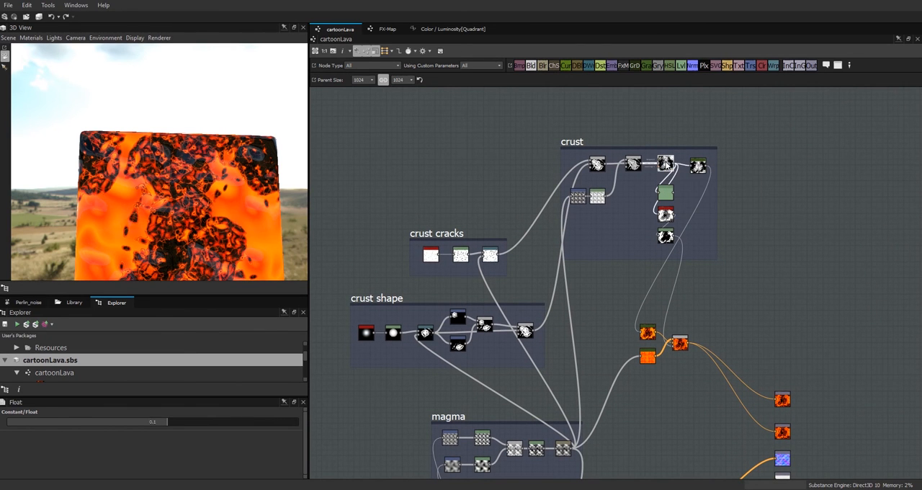
double_click(667, 166)
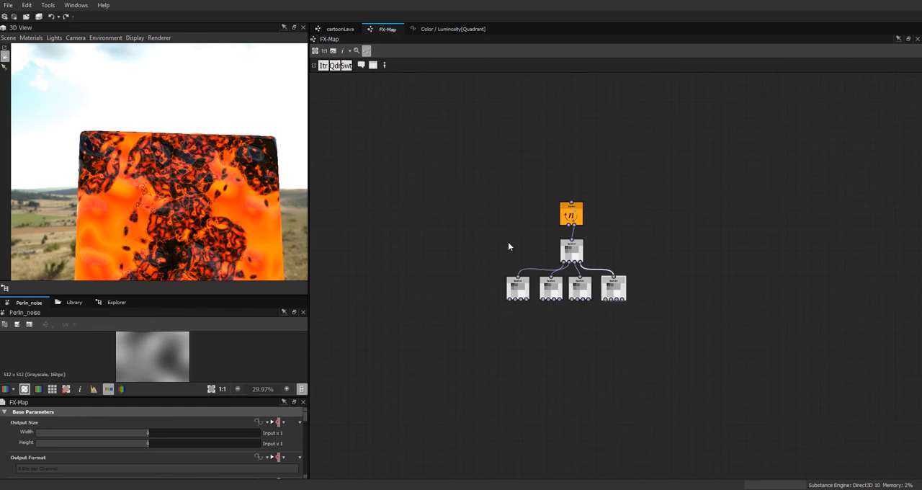
left_click(518, 287)
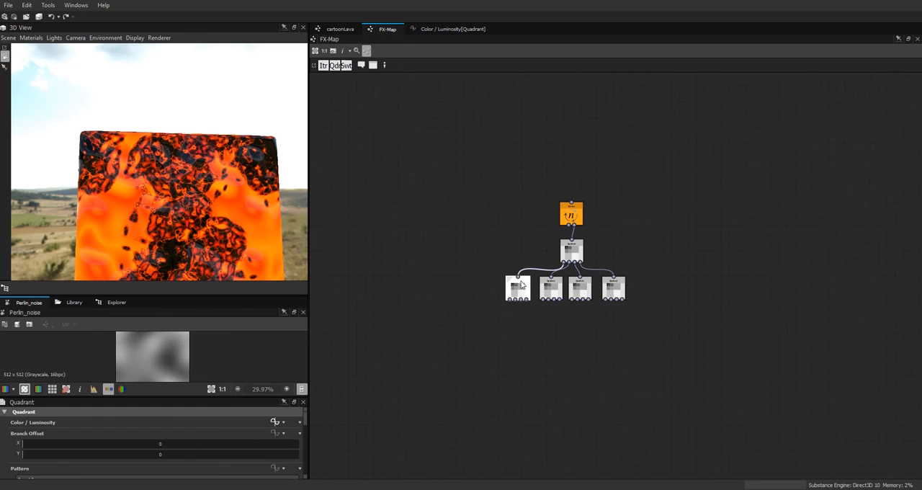
left_click(448, 28)
left_click(384, 29)
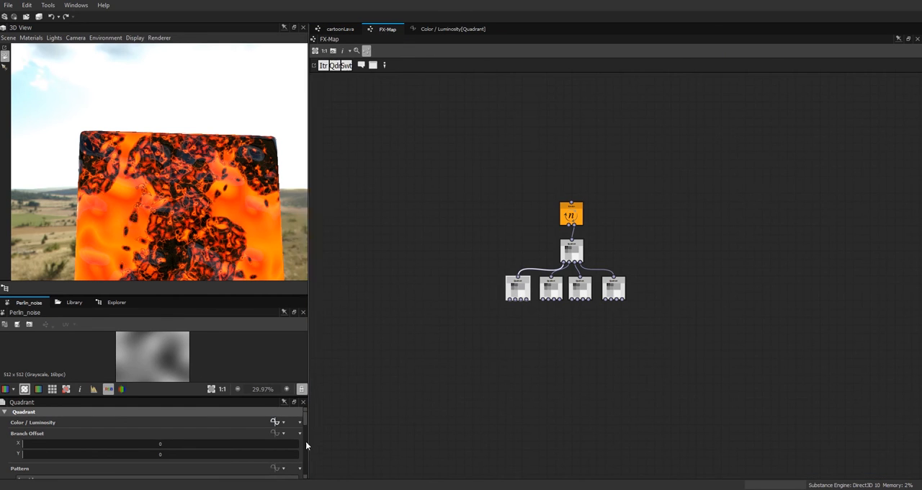
left_click(273, 422)
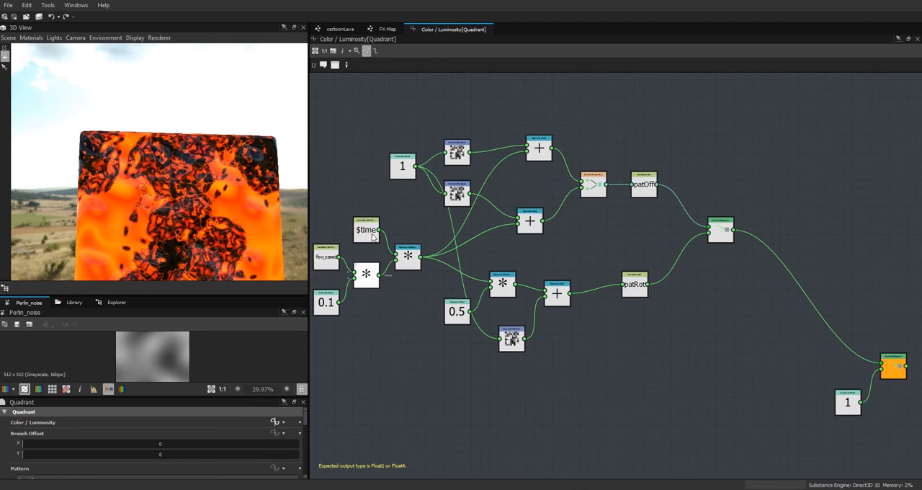
Step: Set the float constant multiplying flow_speed to 0.05 in the first lower quadrant's Color / Luminosity function
left_click(386, 30)
left_click(274, 422)
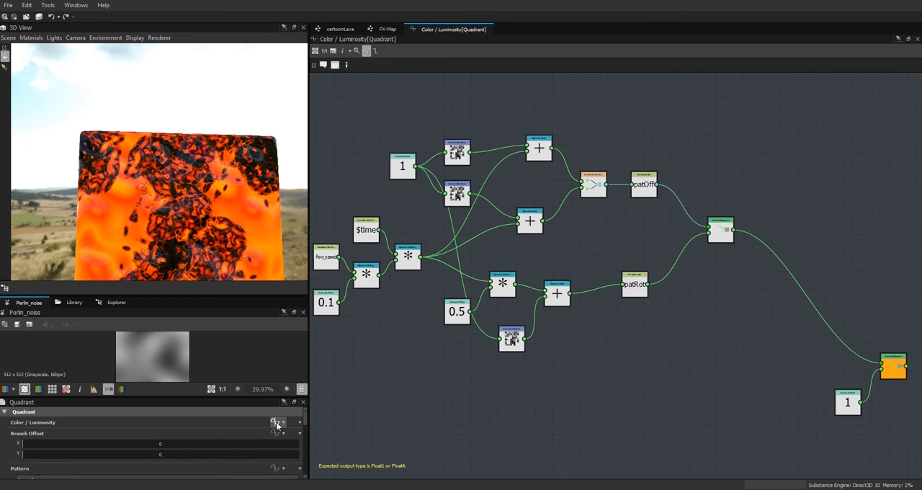
left_click(387, 30)
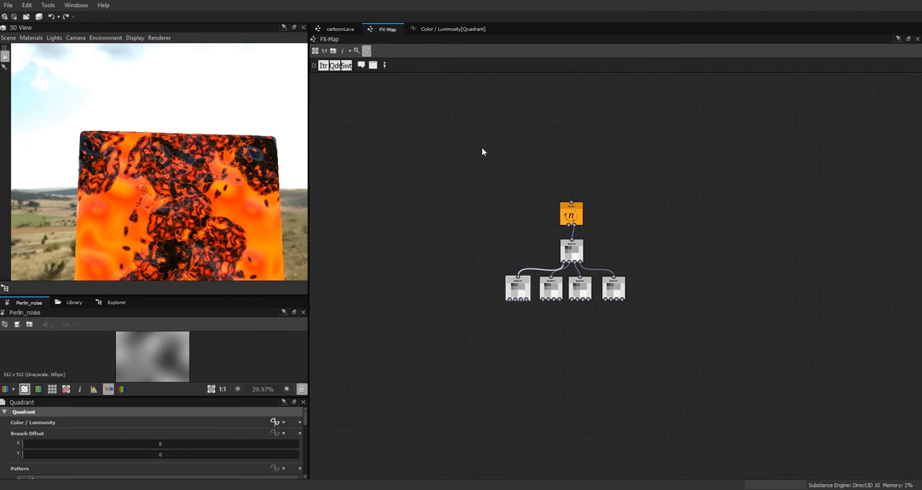
left_click(433, 31)
middle_click_drag(427, 292, 557, 288)
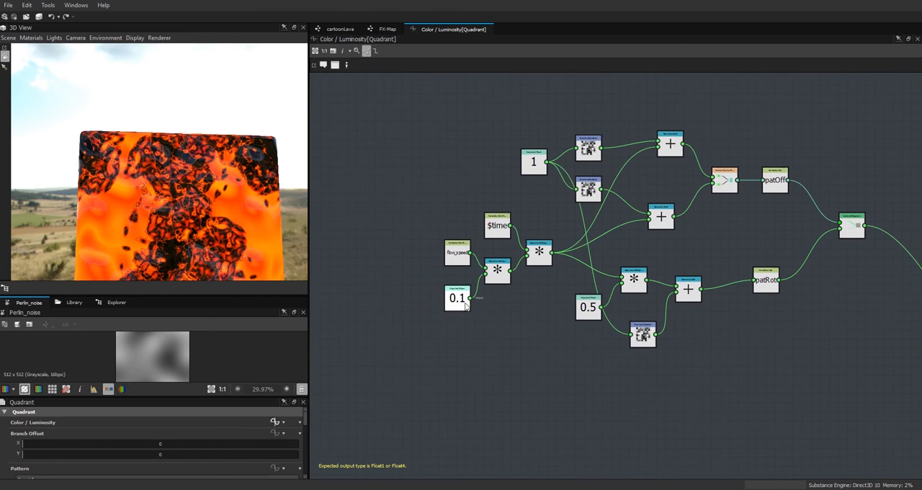
left_click(461, 300)
type("0.05")
key("Return")
Step: Set the flow_speed multiplier to 0.01 in the remaining lower quadrants' Color / Luminosity functions
left_click(387, 29)
left_click(275, 423)
left_click(387, 29)
left_click(520, 282)
left_click(274, 422)
left_click(325, 308)
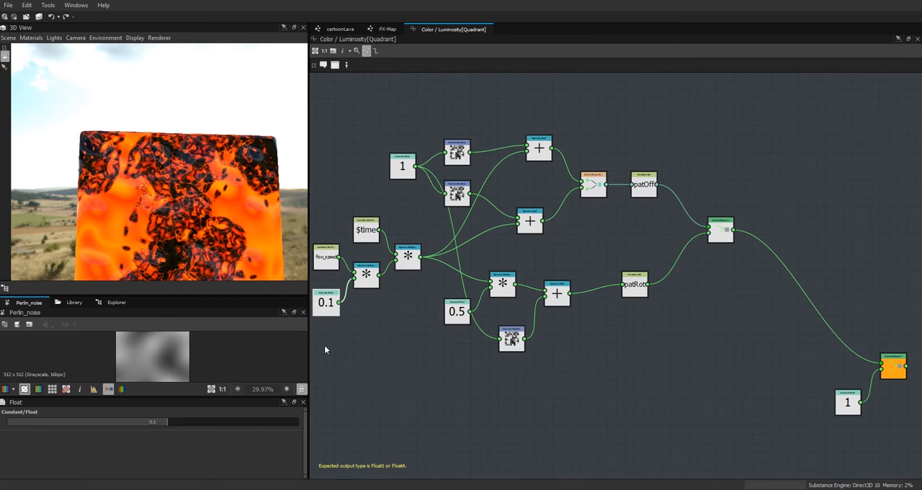
left_click(387, 29)
left_click(581, 285)
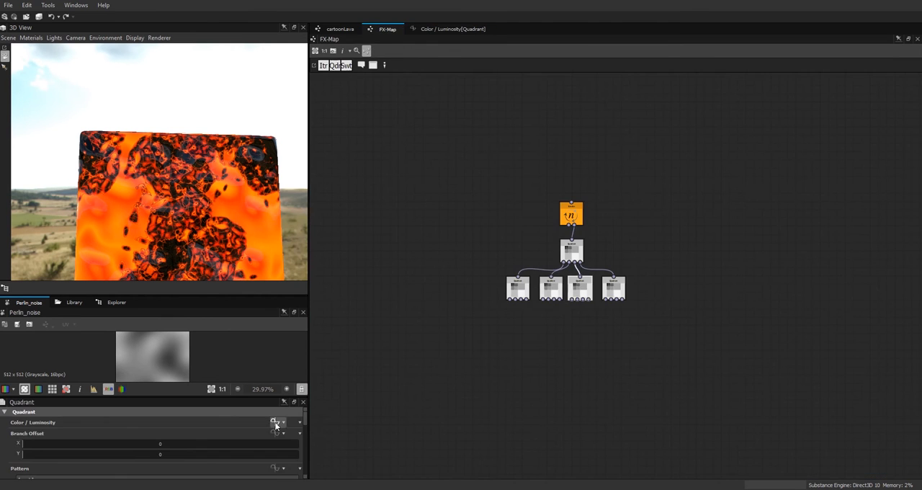
left_click(275, 423)
left_click(325, 305)
left_click(386, 30)
left_click(613, 287)
left_click(274, 423)
left_click(325, 303)
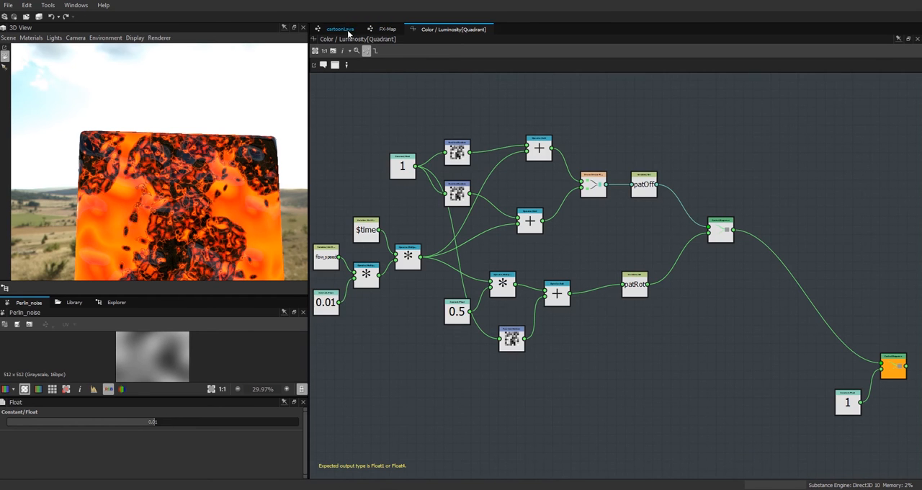
Step: Return to the cartoonLava graph, reload the republished archive in Substance Player and raise the flow speed to 1.797
left_click(342, 30)
left_click(112, 303)
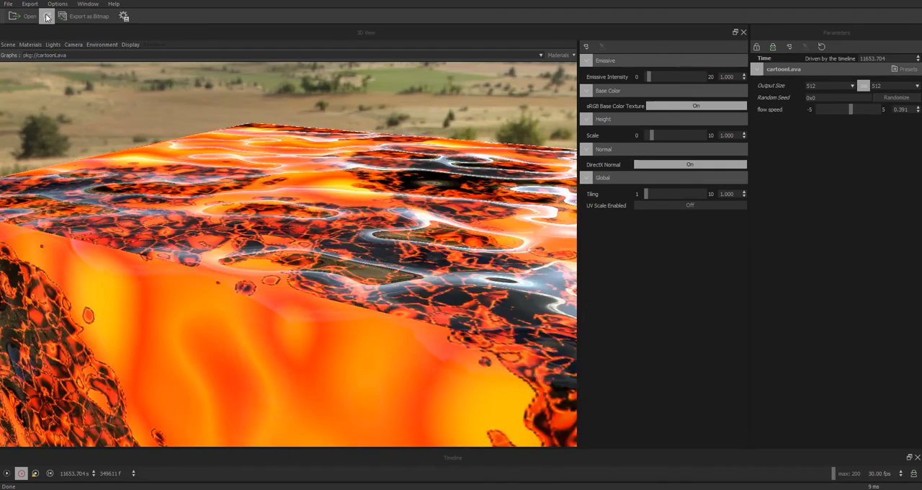
left_click(47, 18)
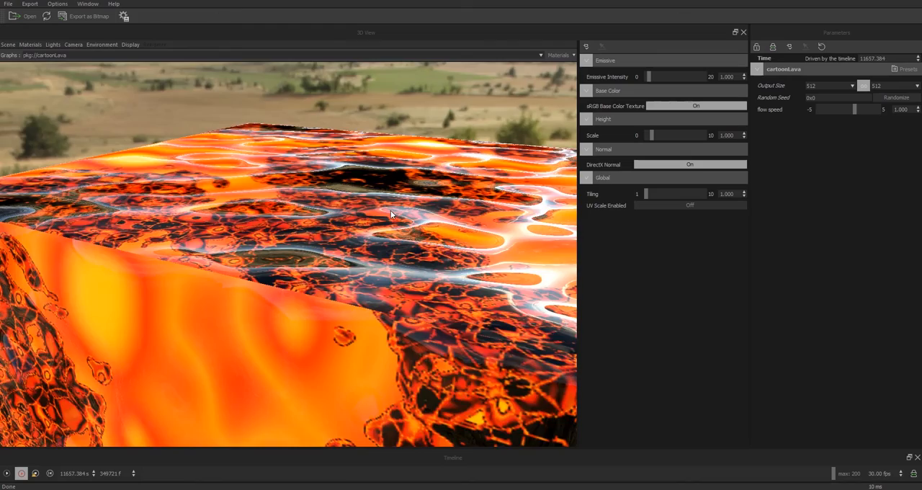
left_click_drag(390, 210, 393, 242)
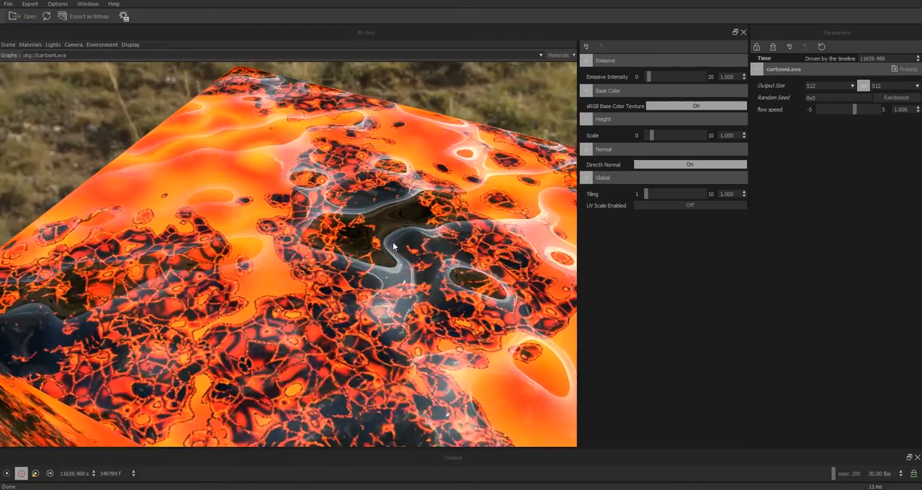
left_click_drag(853, 108, 858, 108)
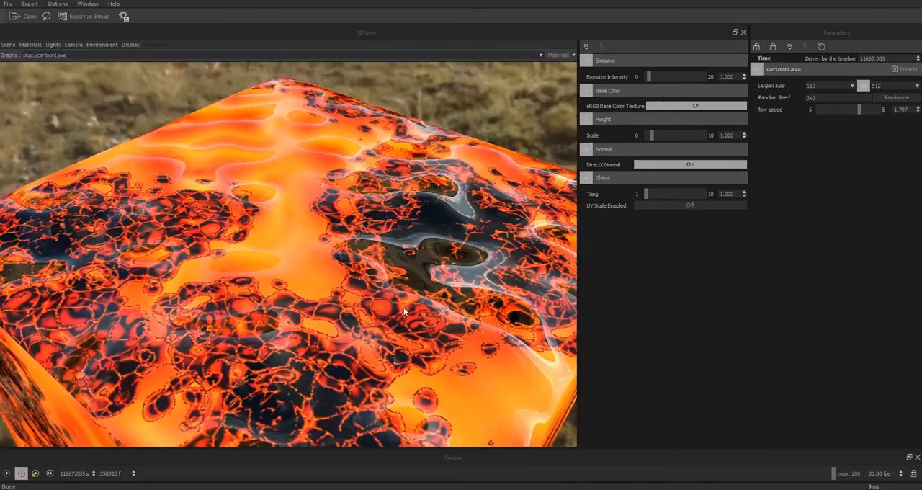
left_click_drag(403, 307, 375, 306)
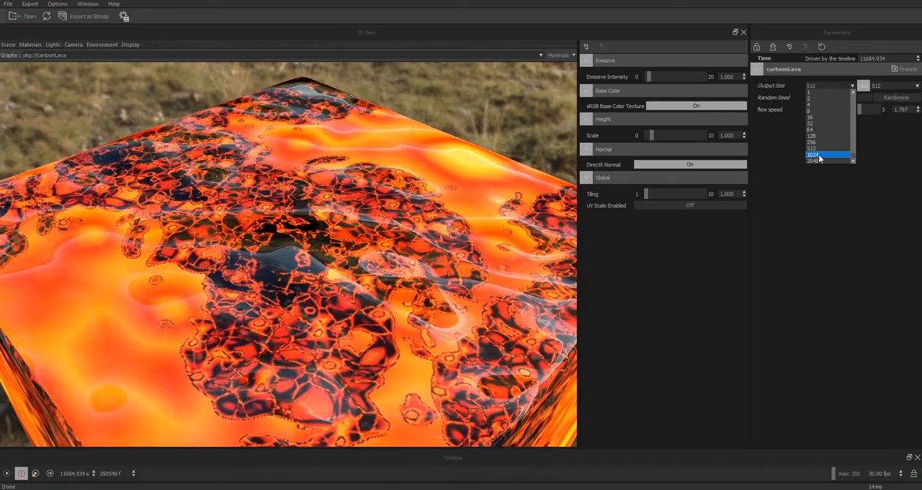
Step: Set the output size to 1024 and lower the flow speed to 0.625 while viewing the lava cube
left_click(827, 154)
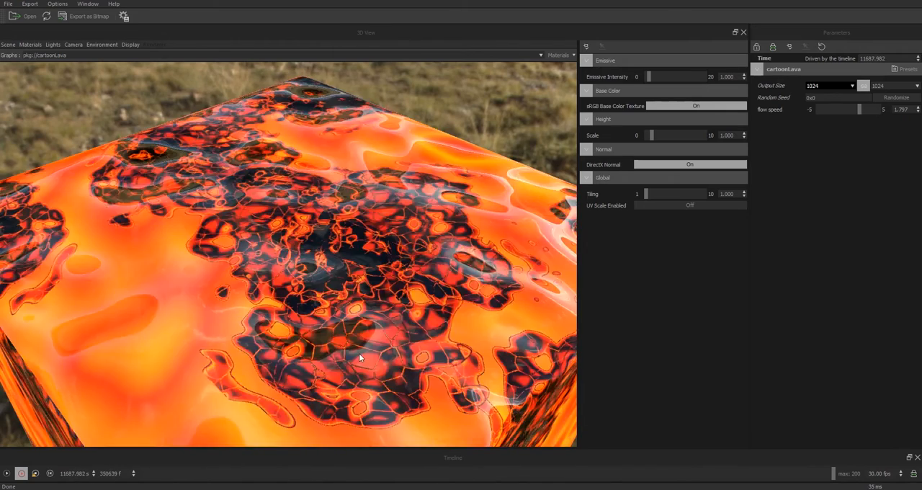
left_click_drag(357, 354, 359, 333)
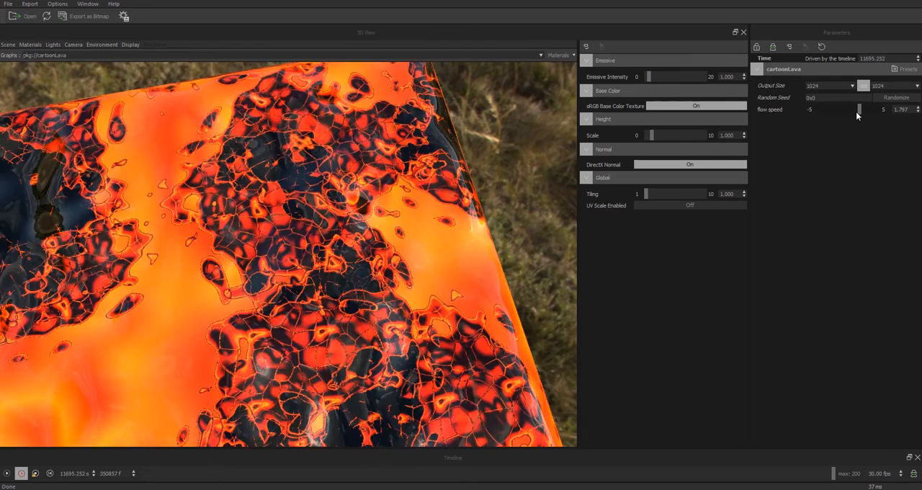
left_click_drag(855, 110, 852, 109)
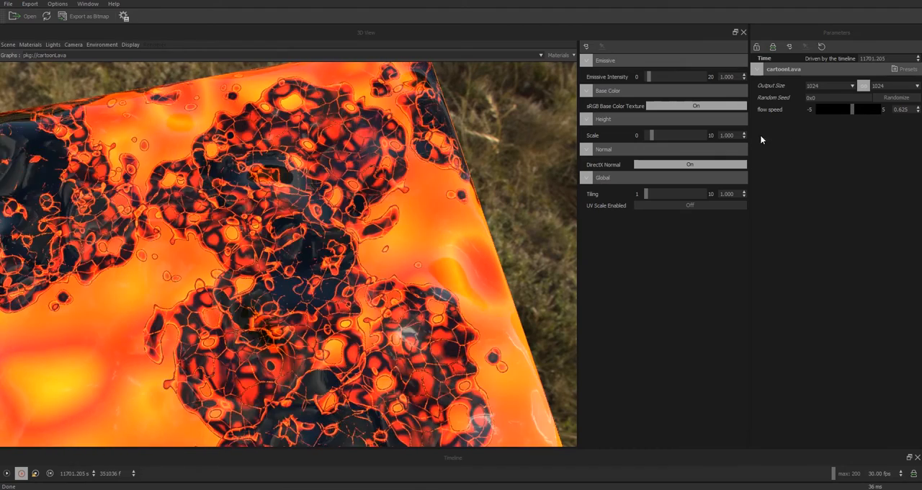
left_click_drag(414, 268, 436, 246)
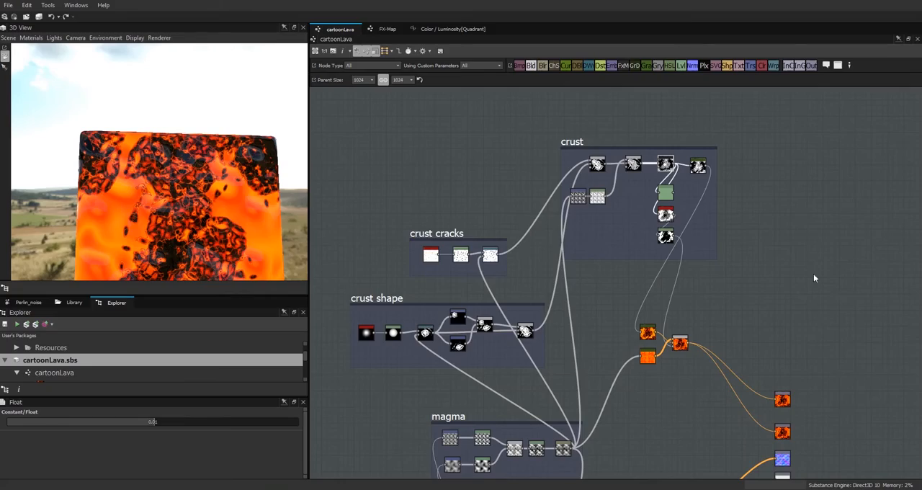
Step: Switch to Substance Designer and tidy the graph by lining up the crust cracks frame and placing waves and normal lower down, normal beneath magma
middle_click_drag(812, 274, 783, 279)
scroll(774, 178, "down", 1)
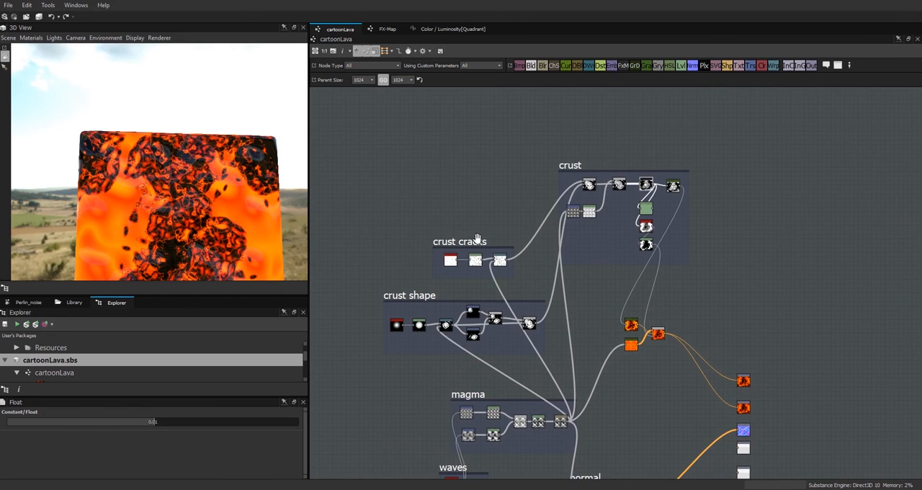
left_click_drag(474, 238, 459, 242)
left_click_drag(614, 168, 576, 141)
middle_click_drag(780, 309, 752, 179)
left_click_drag(443, 265, 394, 245)
left_click_drag(424, 336, 407, 333)
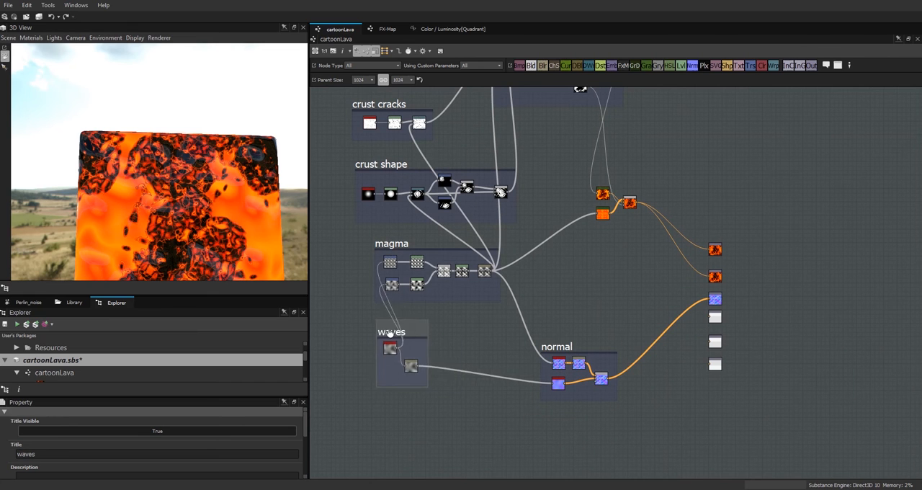
left_click_drag(554, 348, 430, 339)
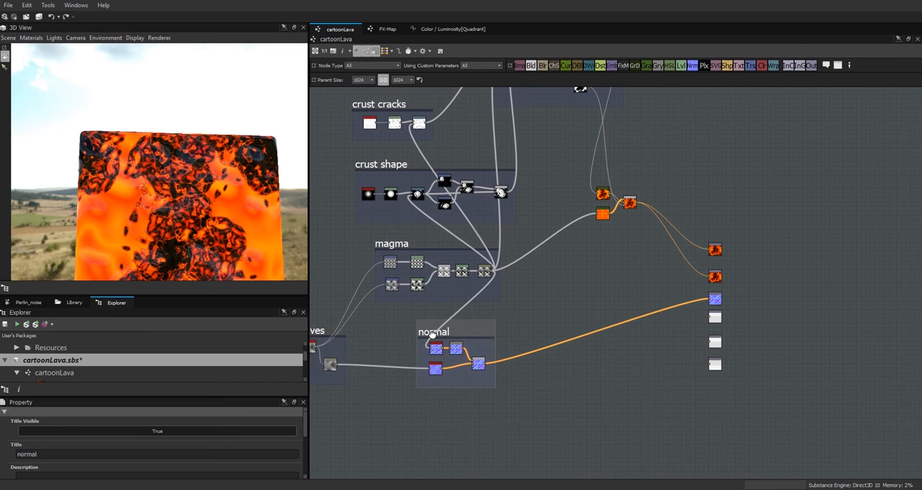
Step: Add a frame titled "color" around the two gradient nodes and their blend, and place it beside the crust frame
middle_click_drag(689, 221, 634, 315)
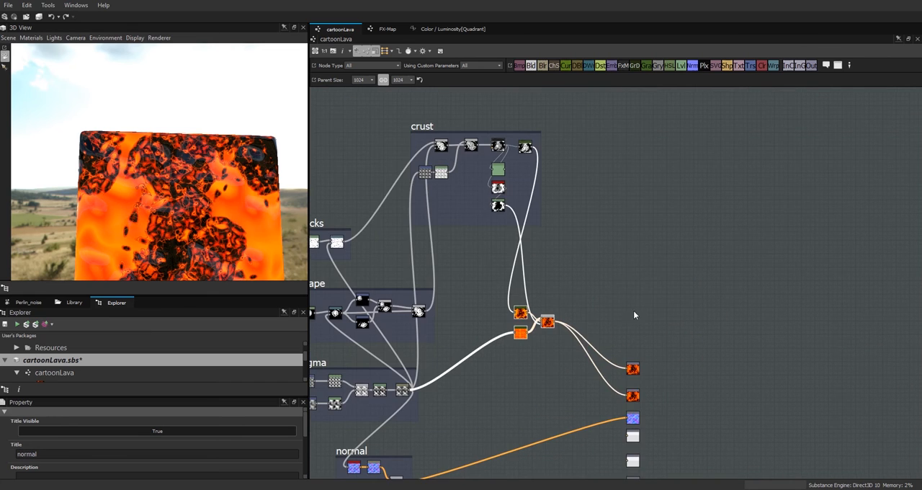
right_click(542, 335)
left_click(566, 141)
scroll(305, 437, "down", 1)
left_click_drag(521, 296, 573, 224)
Step: Move the normal frame slightly closer to the magma frame above it
middle_click_drag(508, 349, 775, 201)
scroll(656, 268, "up", 4)
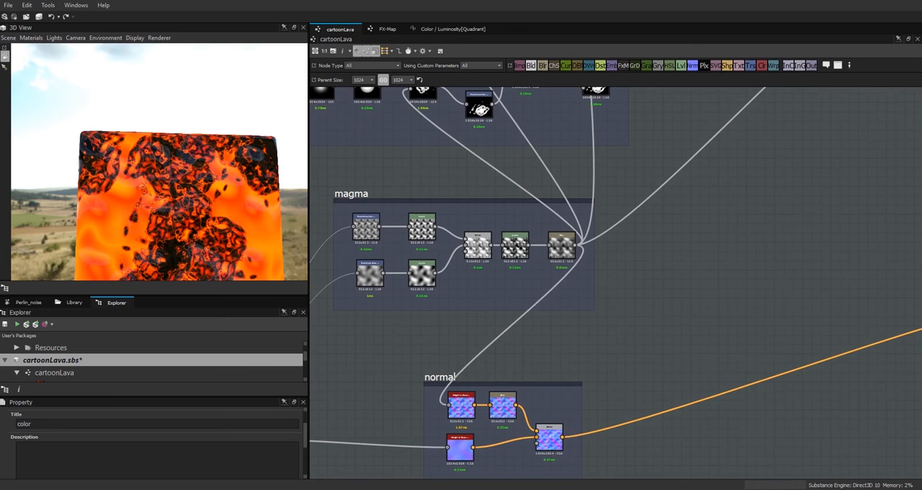
left_click_drag(445, 380, 450, 361)
Step: Examine the lava surface on the cube in the 3D view and its crust and color nodes in the graph
left_click_drag(225, 221, 214, 133)
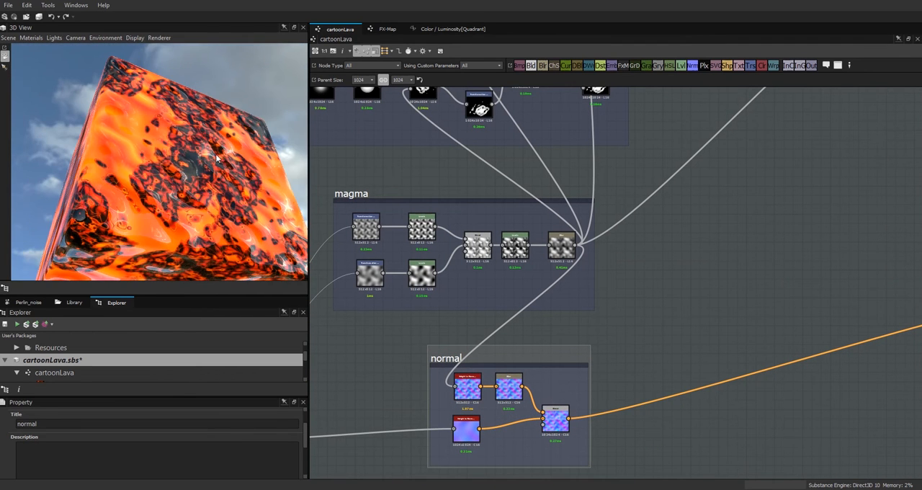
scroll(233, 171, "up", 3)
left_click_drag(235, 186, 296, 223)
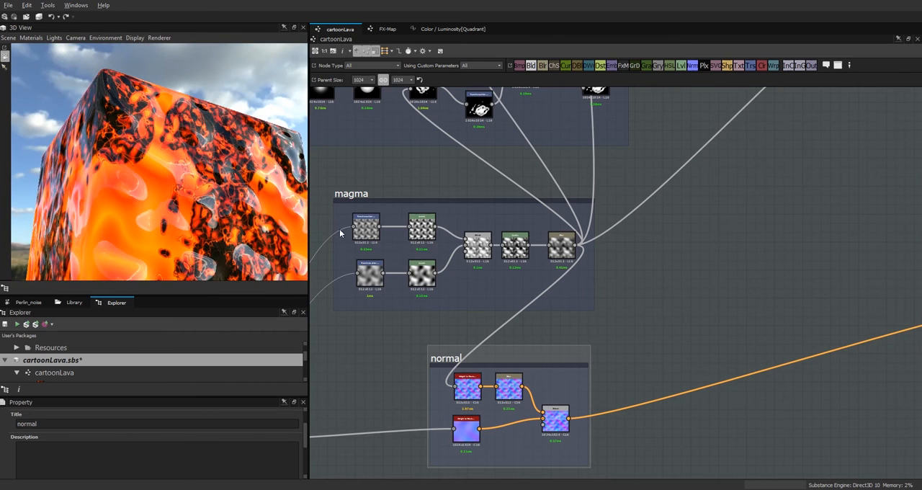
middle_click_drag(745, 260, 522, 466)
scroll(717, 418, "down", 1)
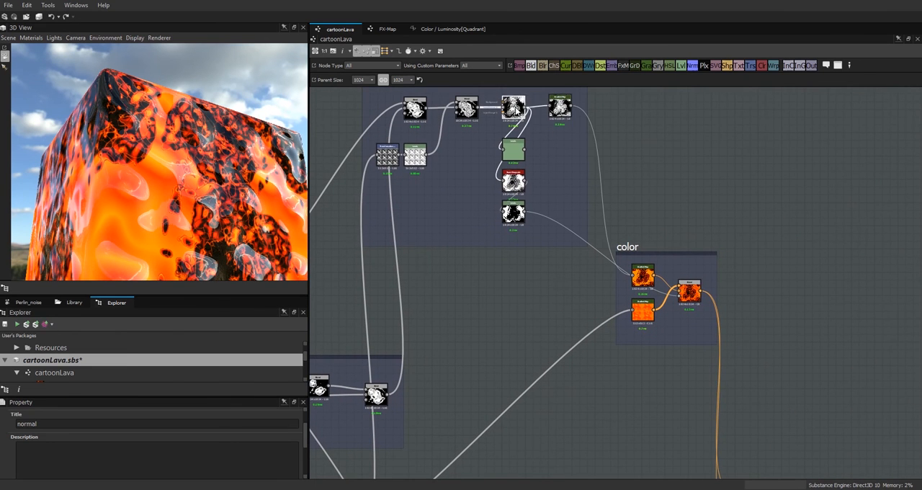
Step: Enlarge the 2D view and compare the outputs of the crust frame's FX-Map, Levels and gradient nodes
double_click(516, 111)
left_click_drag(177, 295, 184, 134)
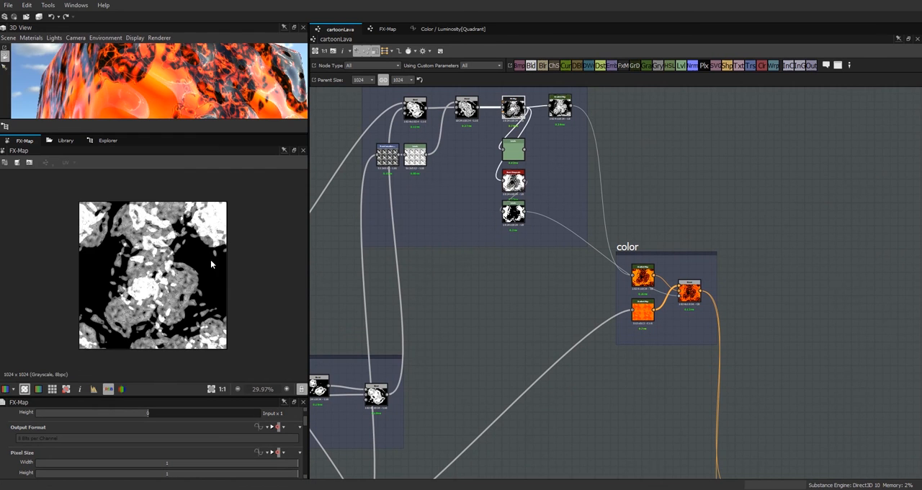
scroll(189, 261, "up", 3)
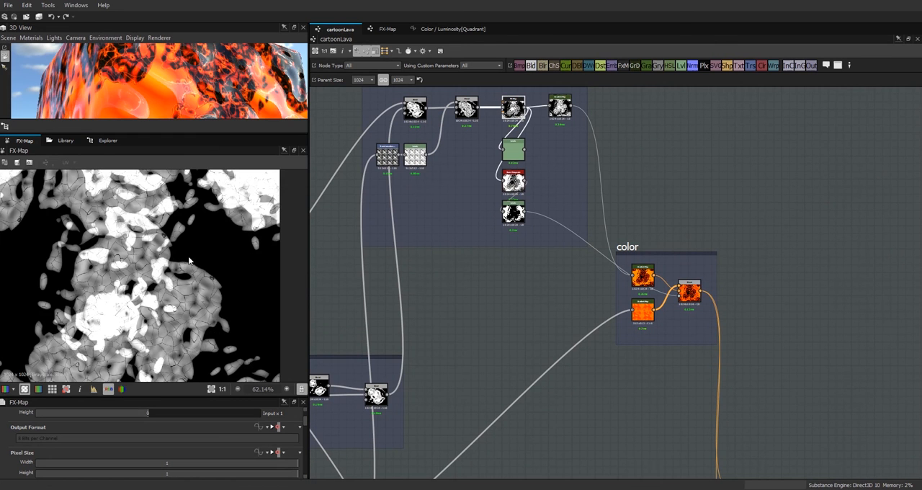
double_click(511, 153)
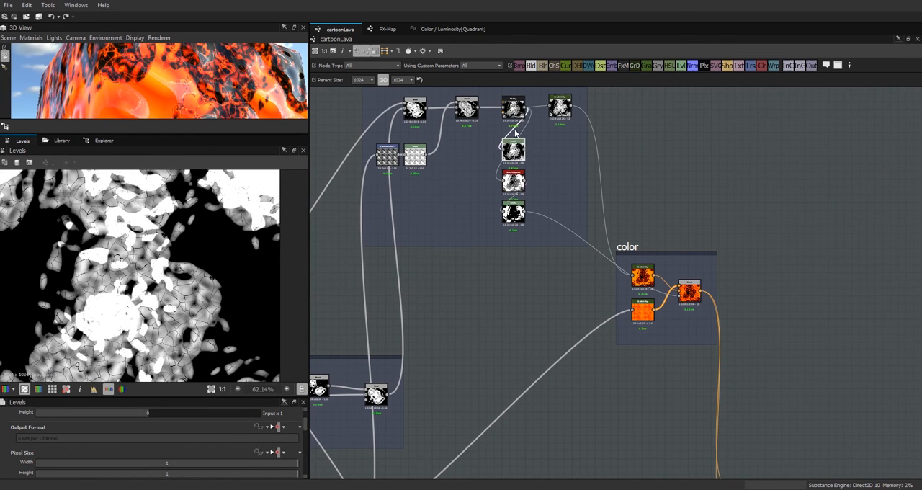
scroll(155, 304, "up", 2)
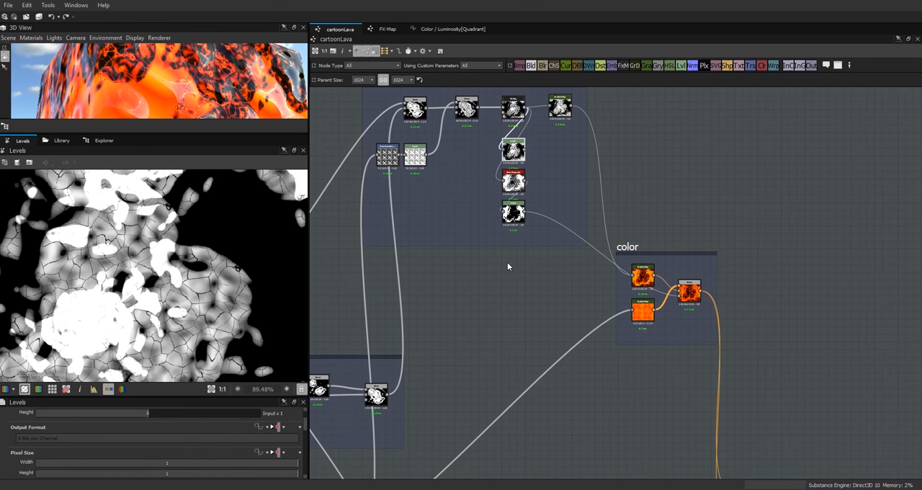
double_click(560, 106)
double_click(514, 147)
middle_click_drag(547, 290, 485, 256)
scroll(488, 259, "down", 5)
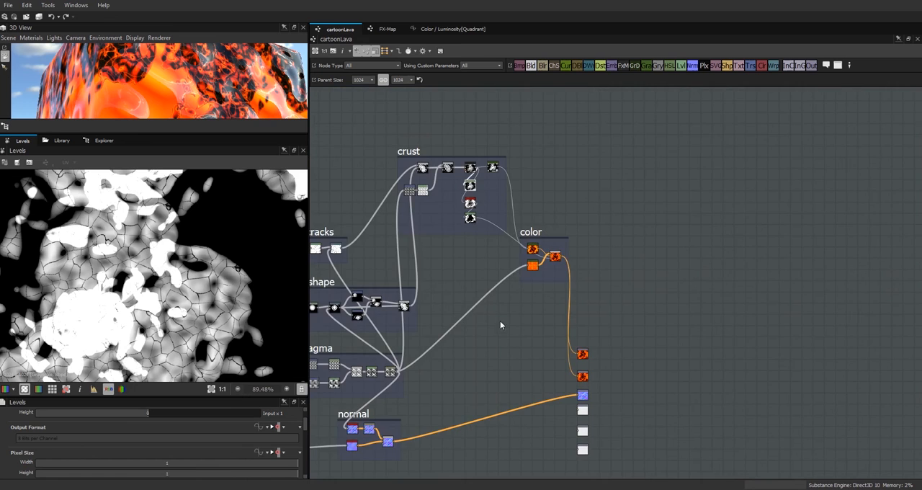
scroll(562, 288, "up", 4)
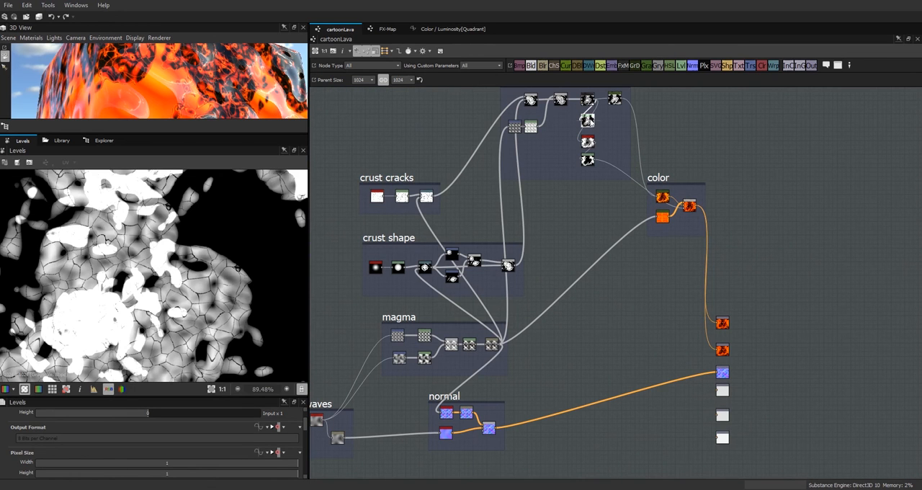
Step: Search the library for "height t", add a Height to Normal World Units node fed by the crust, and place it beside the normal frame
double_click(588, 120)
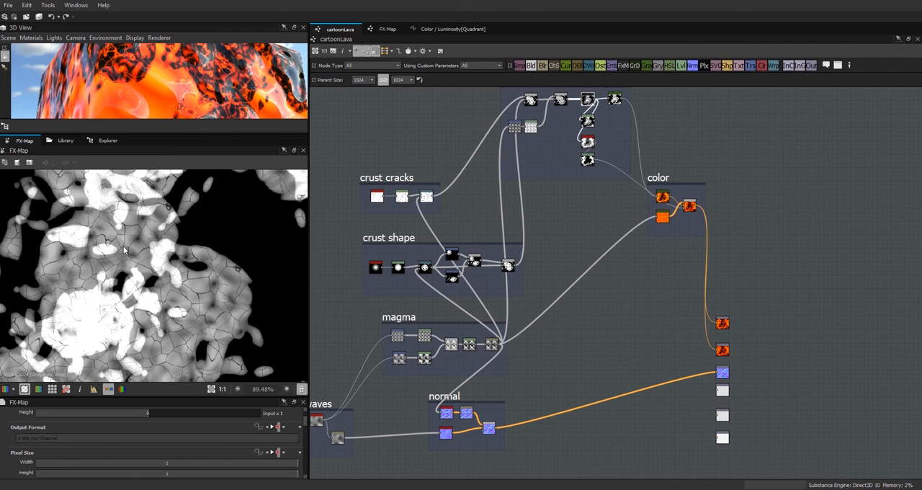
left_click(63, 140)
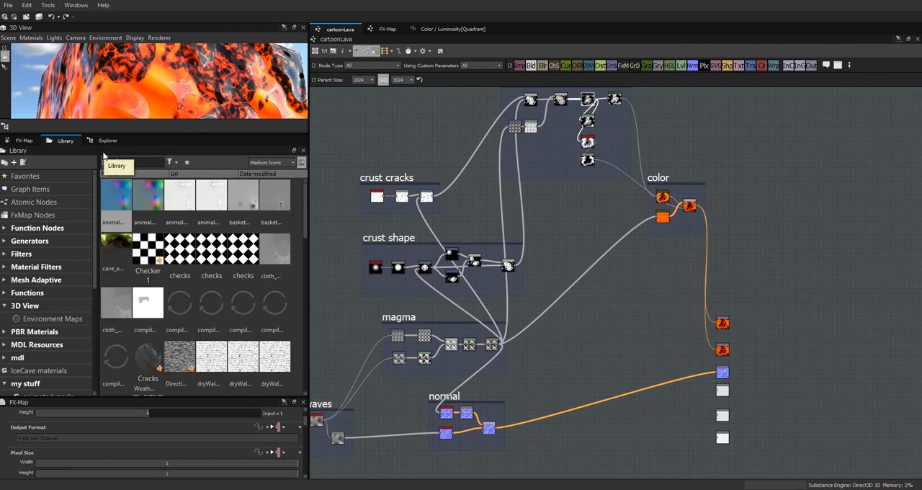
type("height t")
left_click_drag(116, 198, 569, 227)
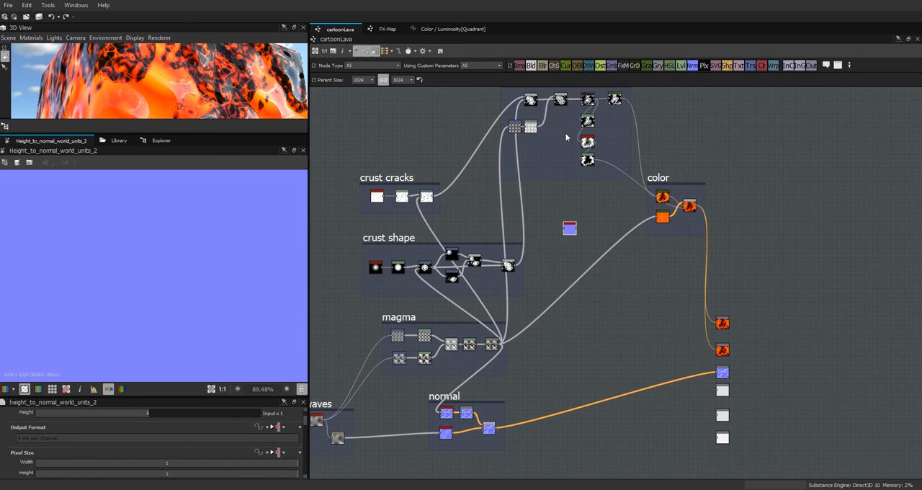
left_click_drag(595, 160, 524, 396)
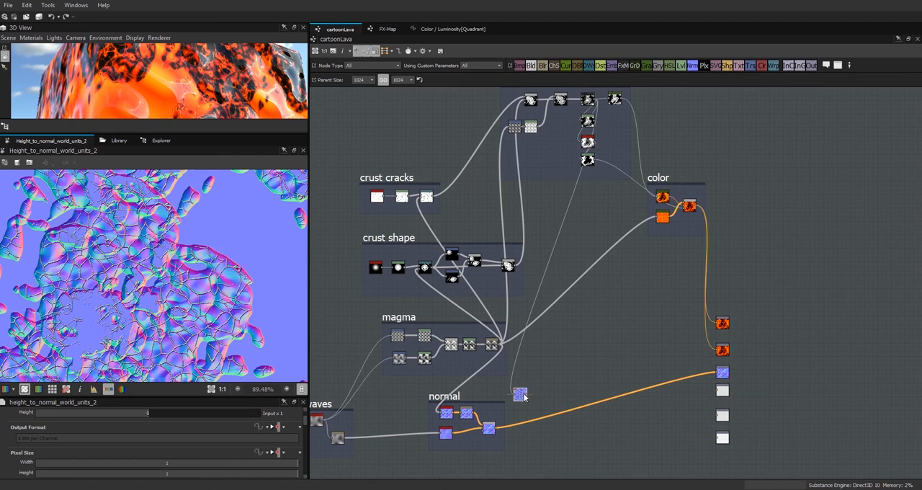
Step: Blend the new crust normal with the normal frame's result, using the black-and-white crust mask as opacity, and connect the Blend to the Normal output
scroll(524, 396, "up", 1)
left_click(530, 66)
scroll(638, 329, "down", 2)
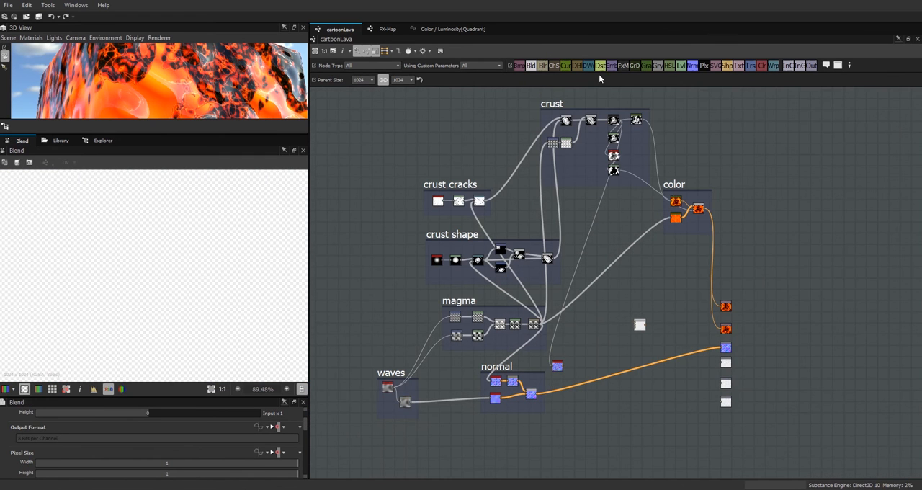
double_click(613, 170)
left_click_drag(539, 397, 585, 362)
left_click(615, 171)
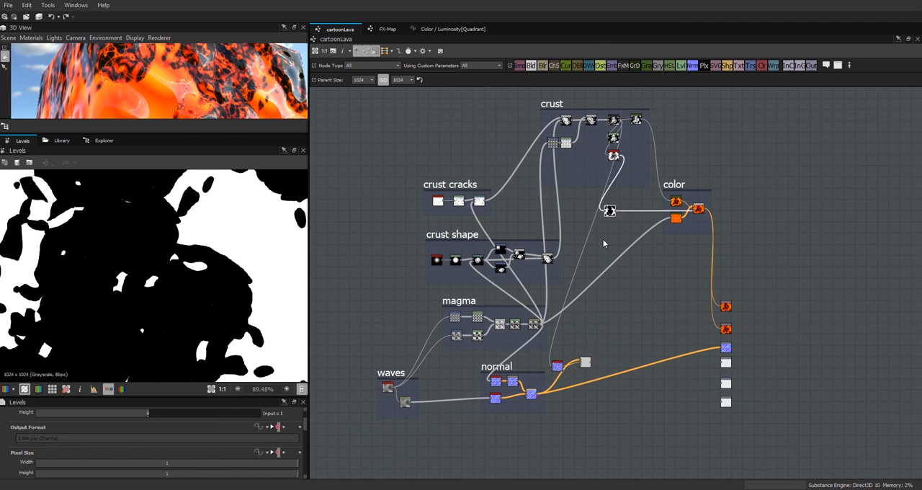
left_click_drag(619, 171, 581, 364)
scroll(580, 364, "up", 4)
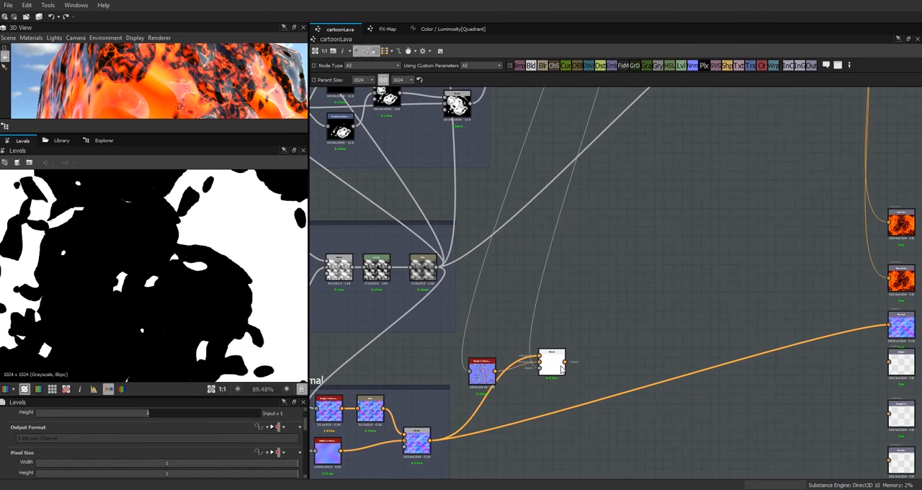
double_click(556, 363)
left_click_drag(833, 327, 888, 325)
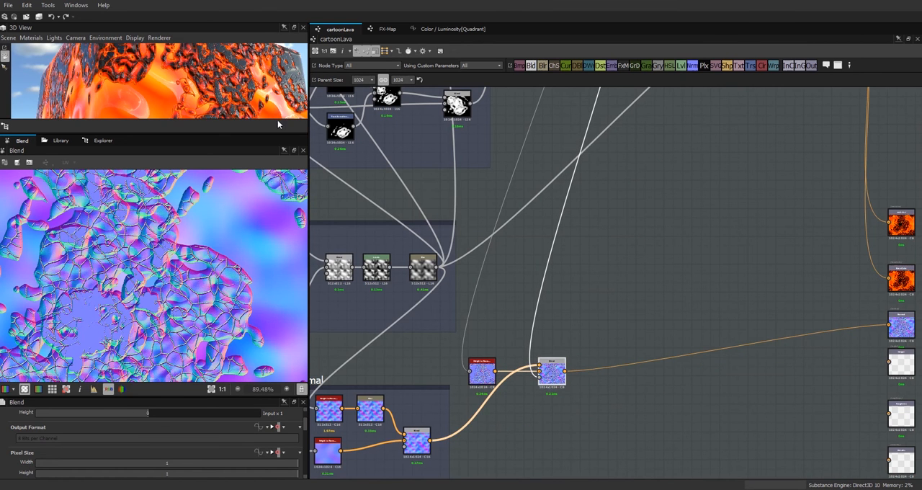
Step: Enlarge the 3D view and examine the crust's normal detail on the lava cube from several angles
left_click_drag(203, 134, 211, 269)
scroll(215, 179, "down", 3)
left_click_drag(215, 179, 275, 143)
scroll(252, 194, "down", 3)
scroll(237, 199, "up", 2)
left_click_drag(236, 198, 229, 149)
scroll(216, 159, "up", 2)
scroll(230, 160, "up", 2)
left_click_drag(201, 186, 147, 201)
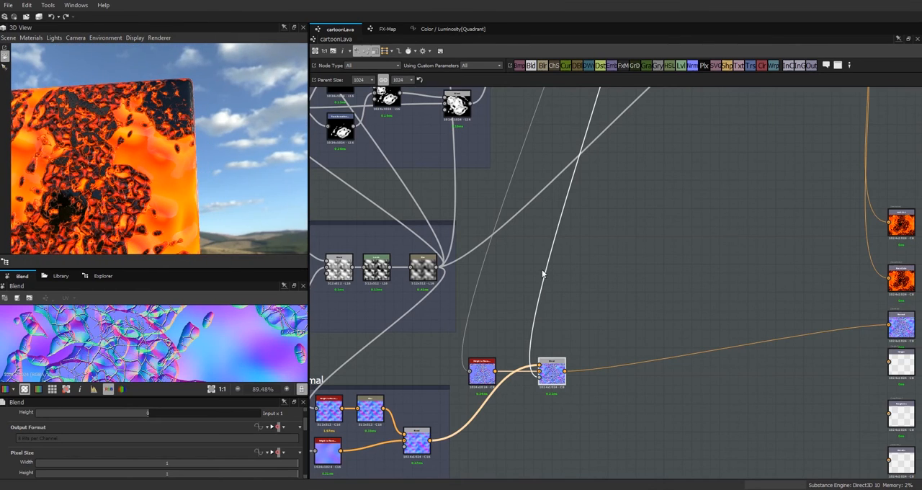
Step: Widen the normal frame and move the new height-to-normal node and its Blend into it
scroll(527, 272, "down", 3)
left_click_drag(491, 384, 574, 376)
left_click_drag(510, 330, 500, 351)
left_click_drag(551, 329, 527, 372)
scroll(746, 324, "up", 5)
Step: Preview the crust frame's Levels node below the FX-Map and connect it to the Height output
left_click(747, 327)
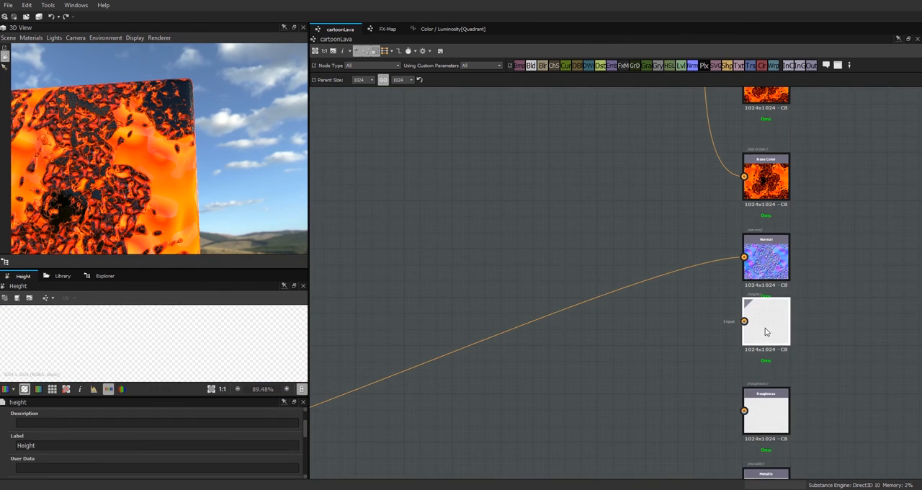
scroll(547, 291, "down", 5)
scroll(547, 290, "down", 1)
middle_click_drag(547, 290, 757, 292)
scroll(583, 235, "up", 2)
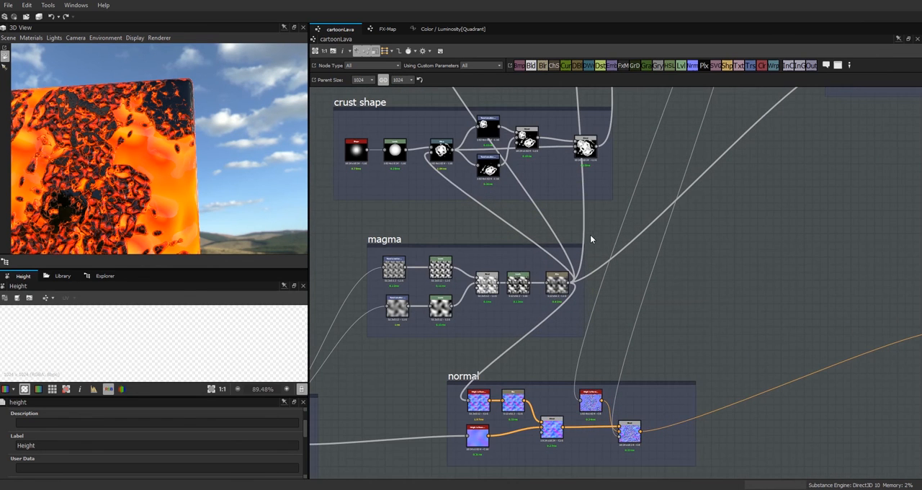
middle_click_drag(520, 232, 646, 427)
middle_click_drag(611, 395, 390, 467)
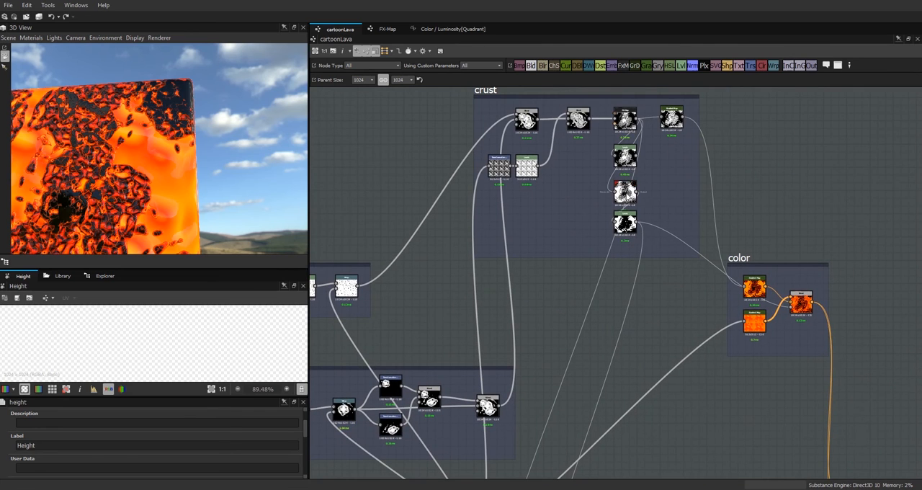
double_click(624, 156)
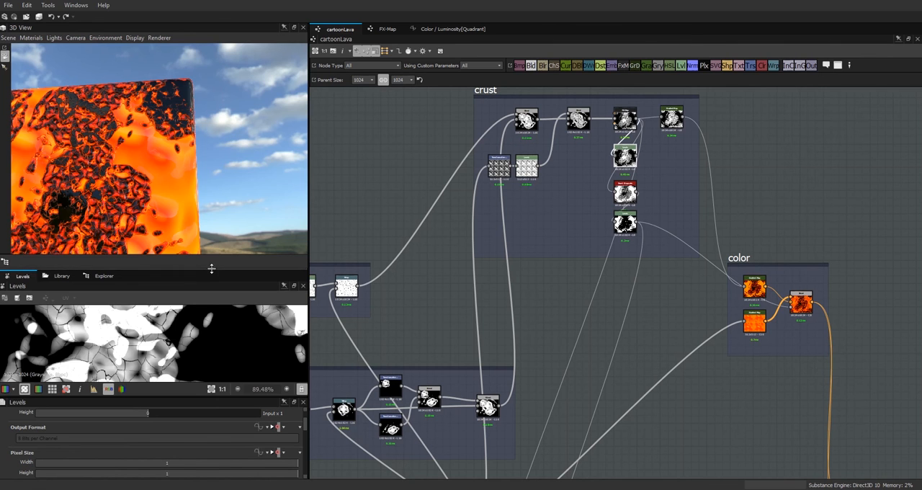
left_click_drag(211, 266, 216, 160)
left_click(636, 155)
middle_click_drag(754, 408, 494, 8)
left_click_drag(449, 193, 706, 201)
scroll(495, 214, "up", 3)
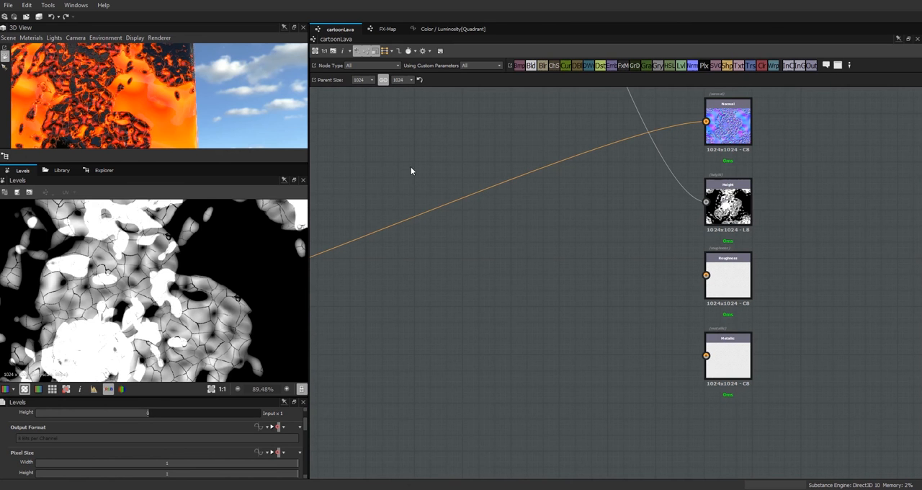
Step: Enlarge the 3D view again and examine the crust's height relief up close and from above
left_click_drag(171, 106, 257, 380)
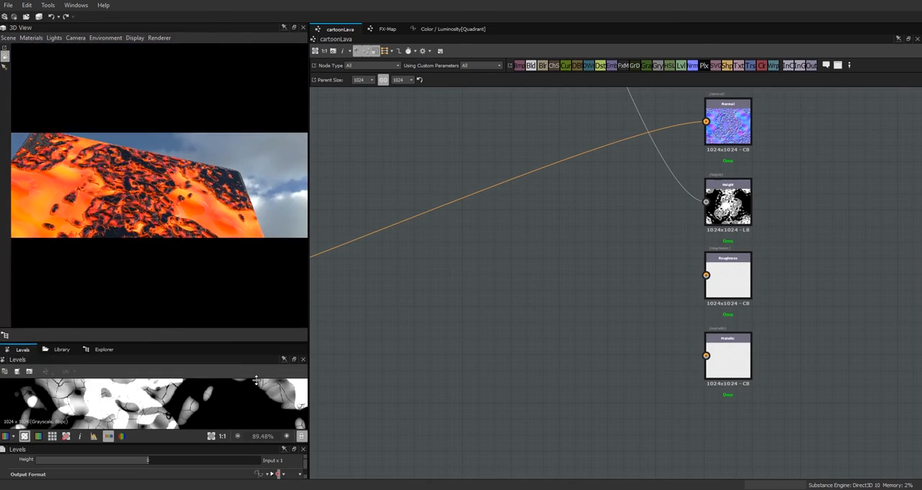
scroll(204, 284, "up", 4)
left_click_drag(202, 282, 221, 262)
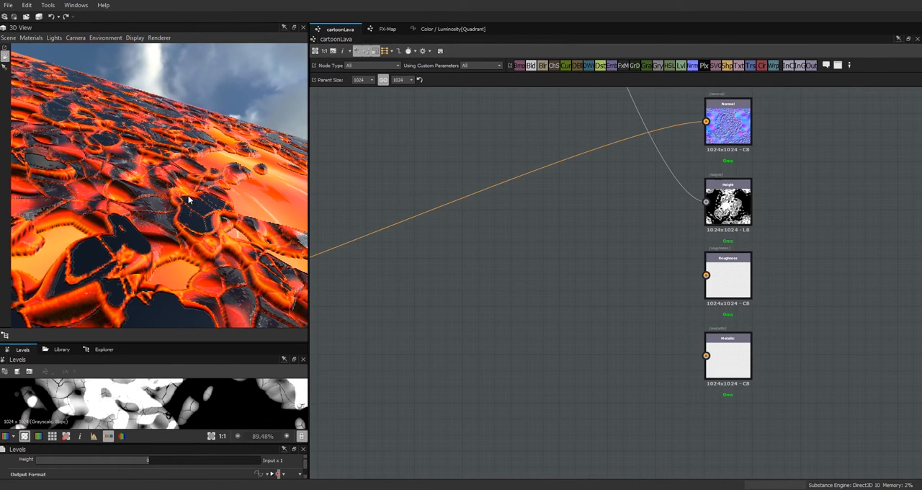
left_click_drag(224, 252, 174, 208)
scroll(179, 205, "up", 5)
scroll(599, 305, "down", 10)
scroll(588, 263, "up", 2)
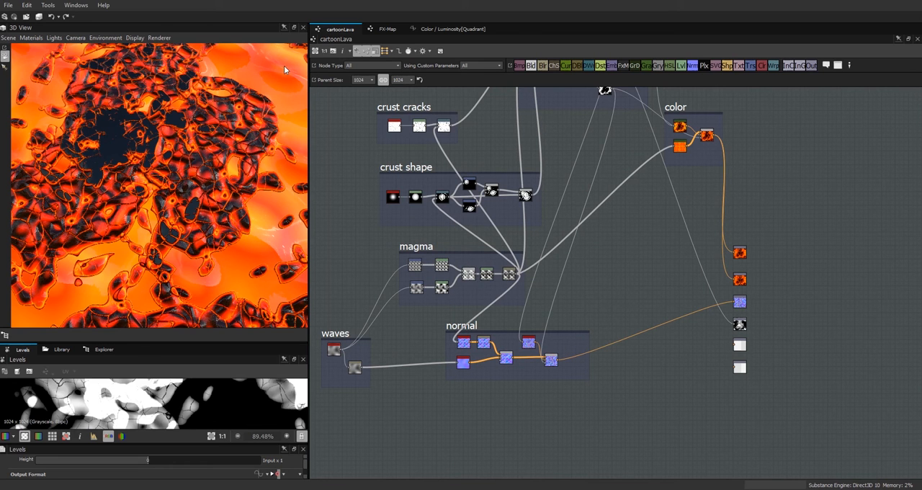
Step: Add a Blend and a Levels node, route the waves frame's result through the Levels, and combine it with the crust Levels in the Blend
left_click_drag(629, 281, 636, 284)
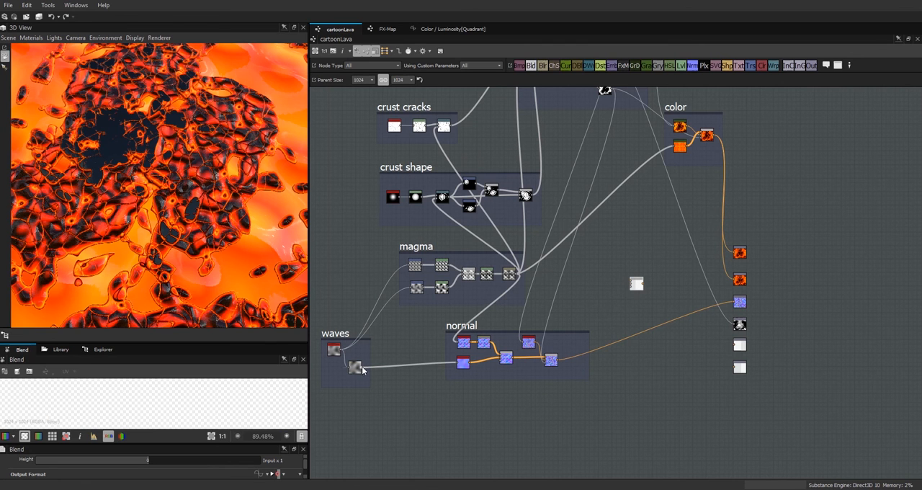
left_click_drag(682, 66, 605, 301)
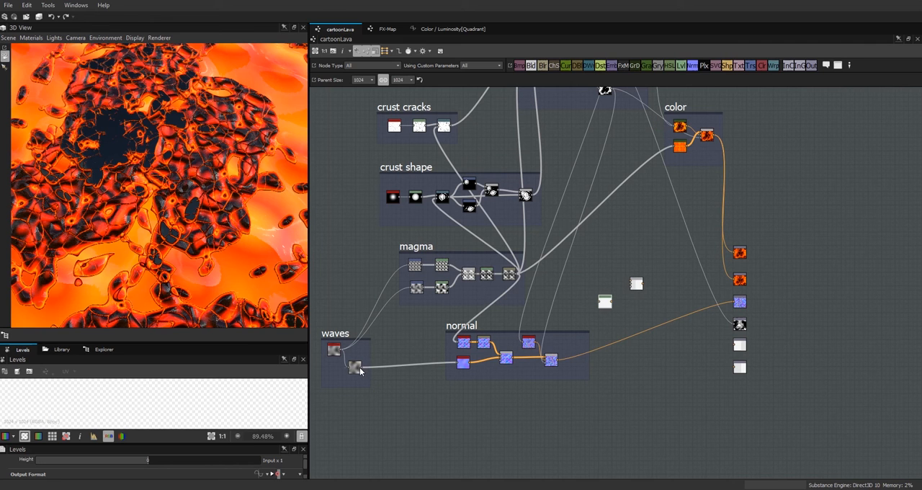
left_click_drag(361, 366, 611, 304)
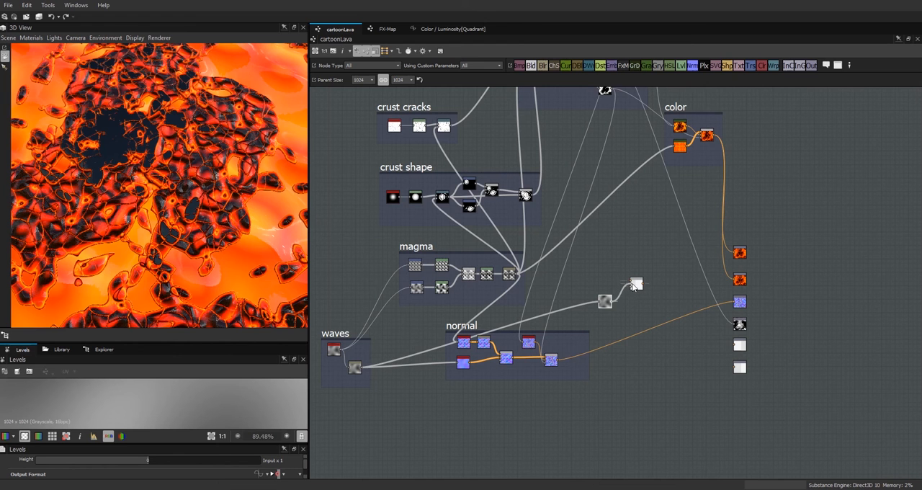
scroll(730, 292, "down", 3)
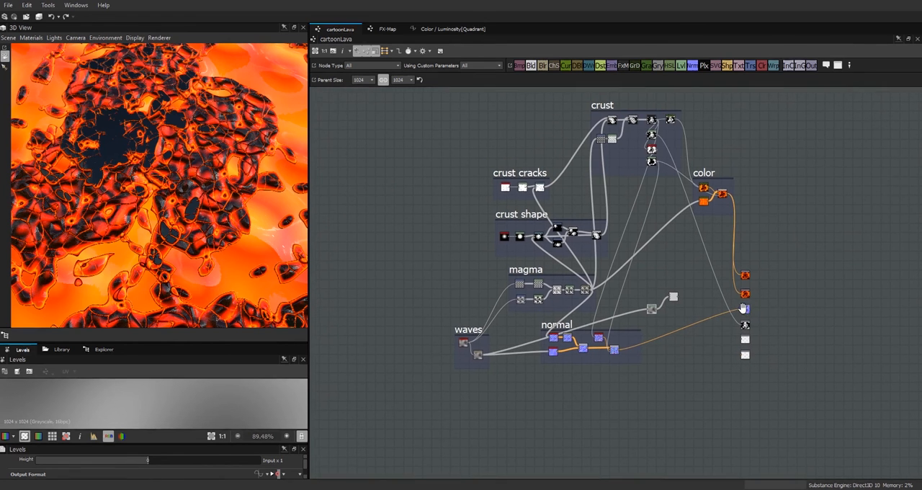
scroll(655, 232, "up", 3)
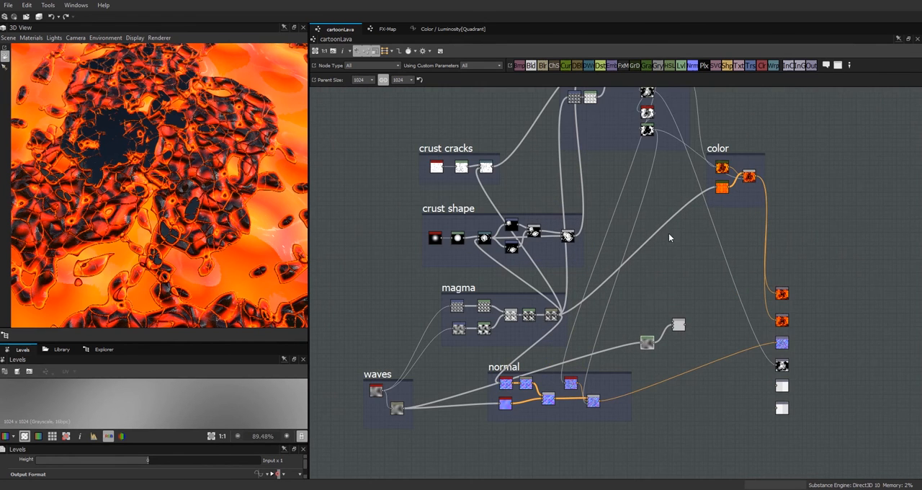
double_click(679, 327)
left_click_drag(647, 343, 651, 328)
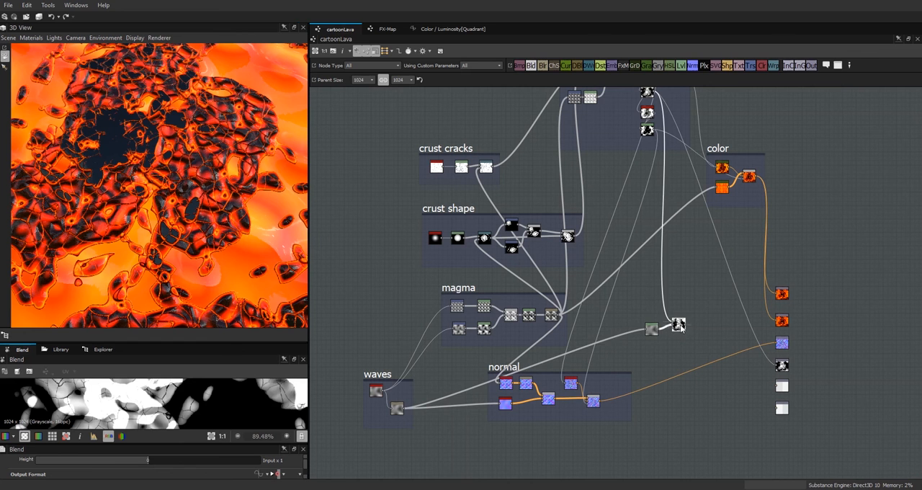
Step: Rewire the height Blend so the levels-adjusted waves feed its foreground
scroll(709, 293, "up", 2)
scroll(709, 293, "down", 2)
scroll(705, 299, "down", 2)
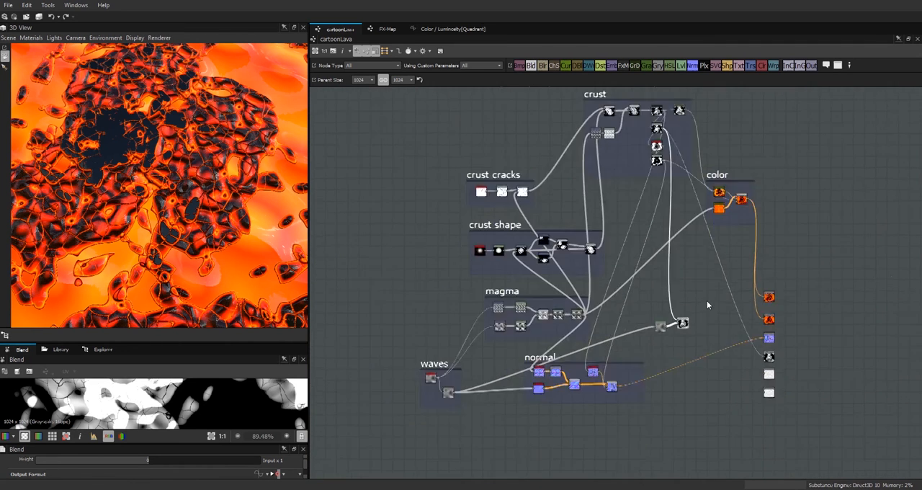
scroll(706, 301, "up", 5)
left_click_drag(585, 378, 621, 360)
left_click_drag(606, 299, 622, 367)
scroll(589, 248, "down", 1)
scroll(602, 152, "down", 4)
middle_click_drag(598, 173, 574, 353)
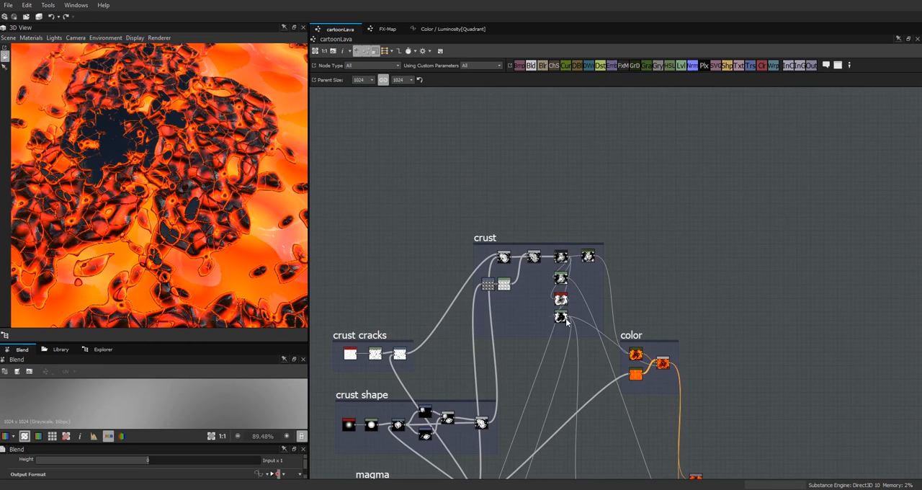
Step: Connect the black-and-white crust mask to the height Blend's opacity and the crust Levels node to its background
scroll(598, 401, "down", 1)
middle_click_drag(599, 401, 654, 225)
scroll(556, 294, "up", 6)
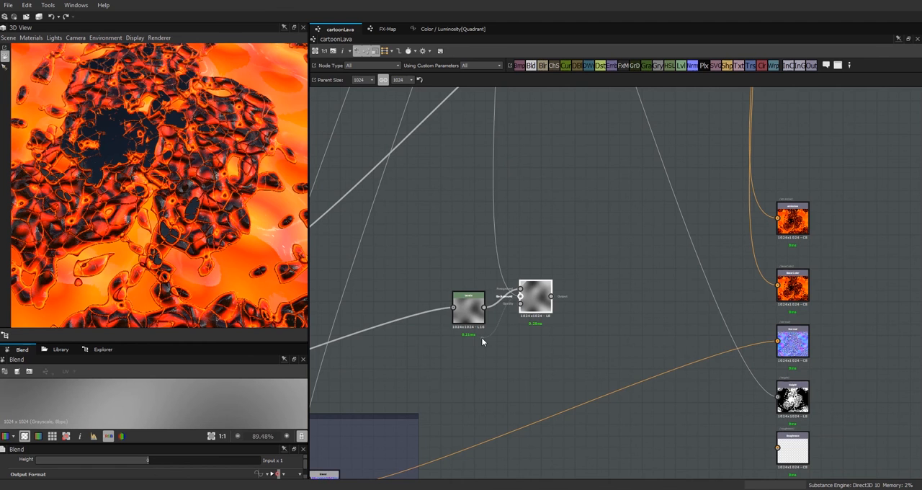
scroll(529, 215, "down", 1)
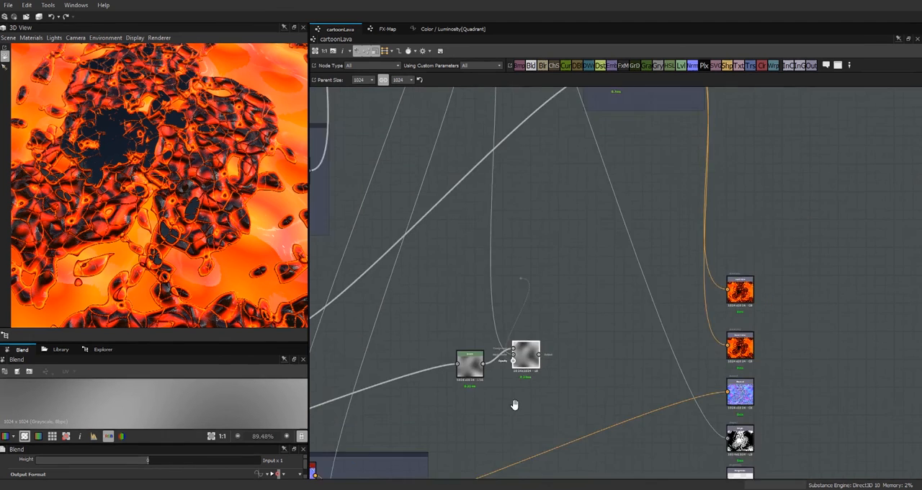
middle_click_drag(528, 215, 533, 173)
left_click(470, 178)
middle_click_drag(512, 332, 546, 71)
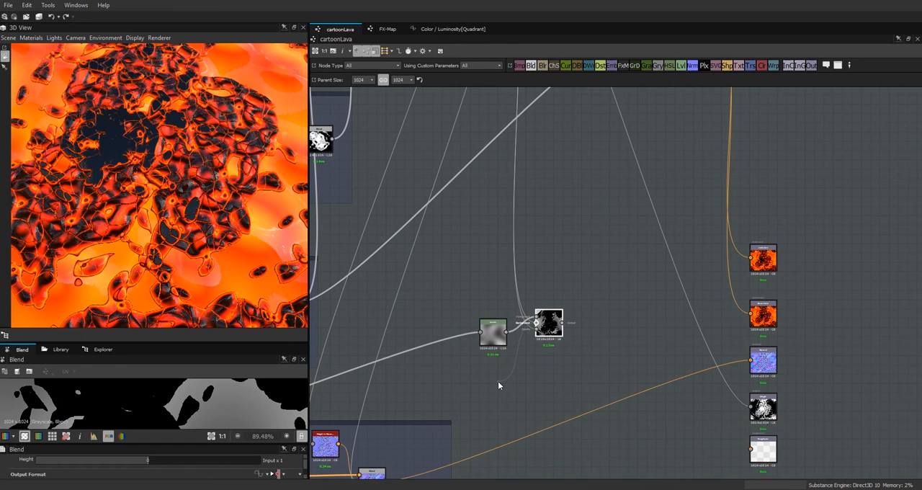
scroll(405, 157, "down", 3)
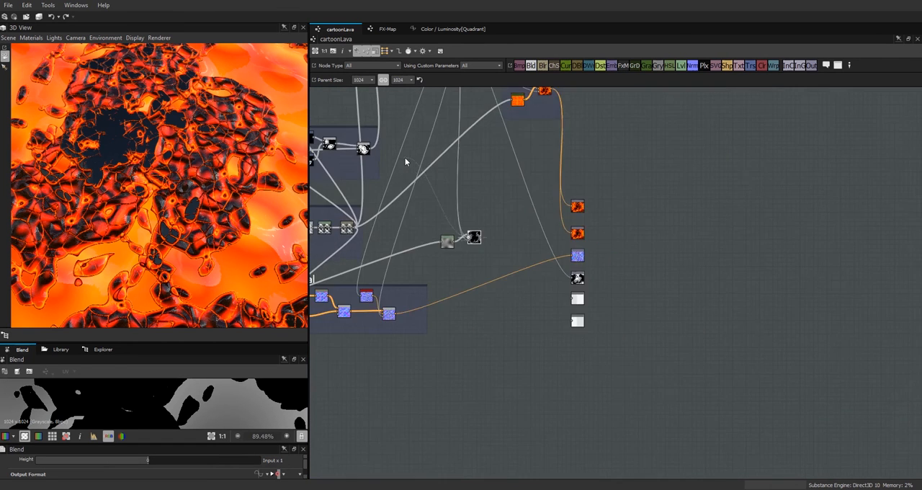
middle_click_drag(405, 157, 575, 409)
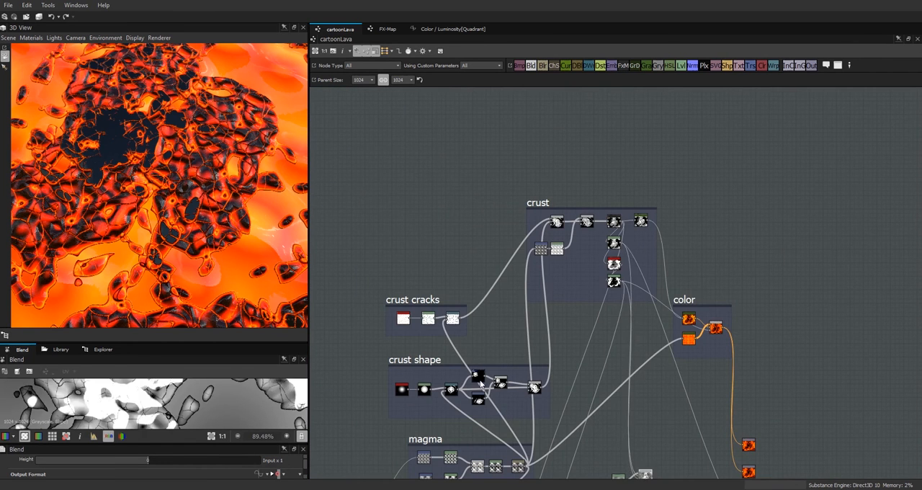
Step: Connect the height Blend to the Height output, and widen the 3D view to inspect the lava cube
middle_click_drag(737, 477, 683, 225)
left_click_drag(598, 224, 690, 265)
double_click(694, 265)
left_click_drag(309, 235, 496, 238)
left_click_drag(374, 241, 353, 218)
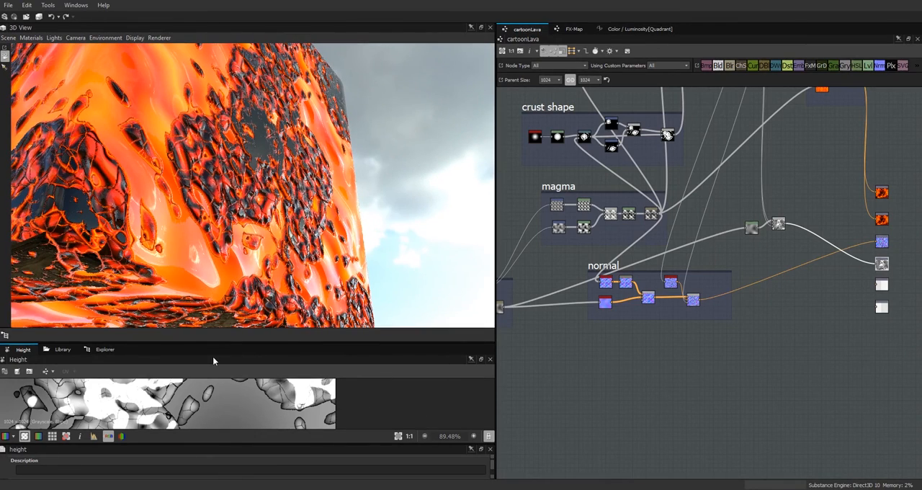
Step: Publish the updated lava package, switch to Substance Player and reload the material there
left_click(104, 350)
left_click(34, 372)
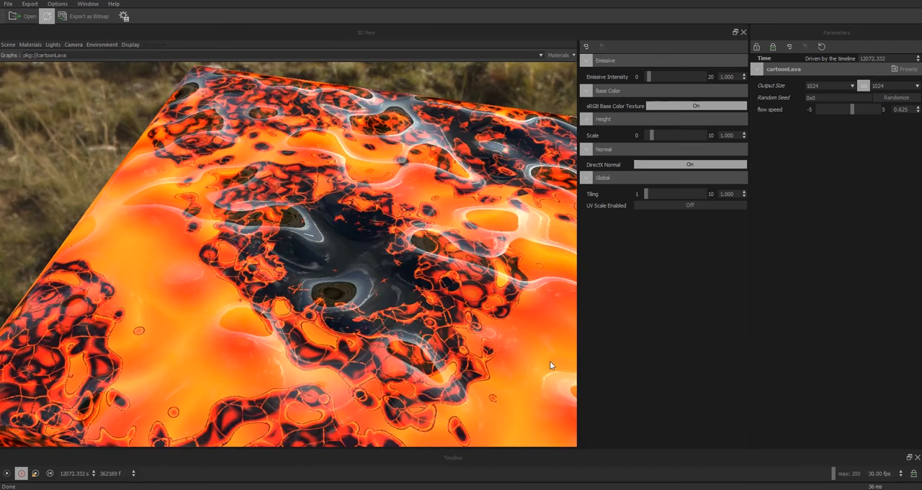
left_click(46, 17)
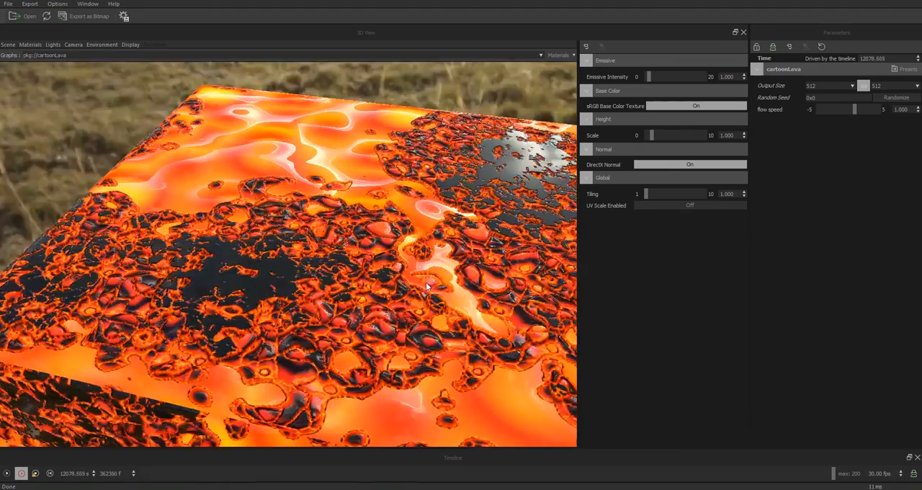
Step: Set the lava graph's output size to 1024 in the player and inspect the animated crust up close on the cube
left_click_drag(426, 281, 480, 325)
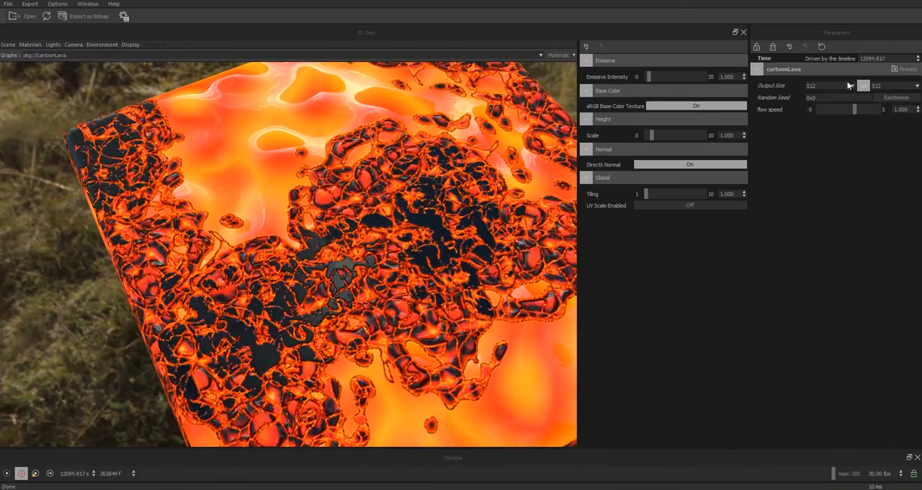
left_click(852, 86)
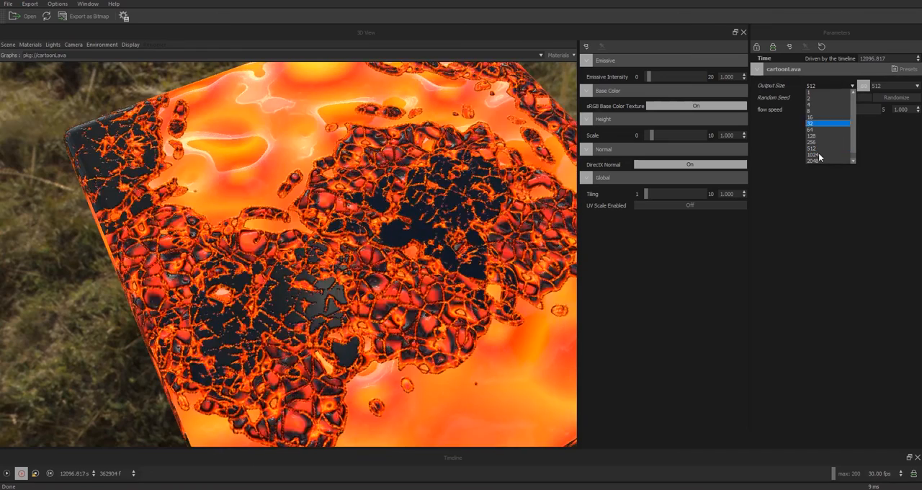
left_click(819, 155)
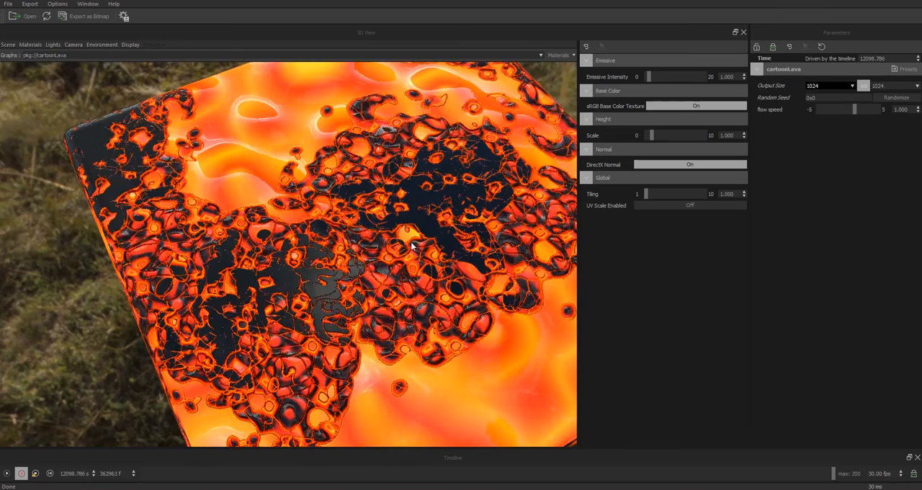
left_click_drag(437, 263, 401, 260)
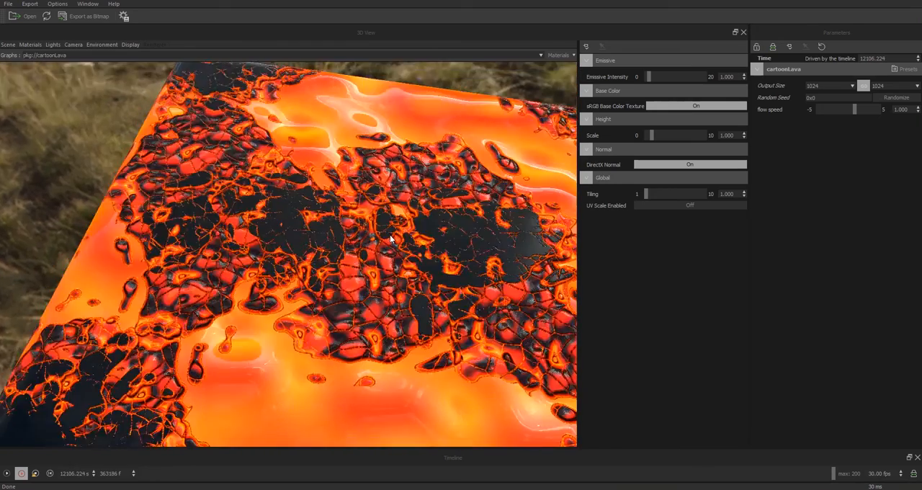
mouse_move(390, 235)
left_mouse_down()
mouse_move(384, 228)
mouse_move(382, 244)
left_mouse_up()
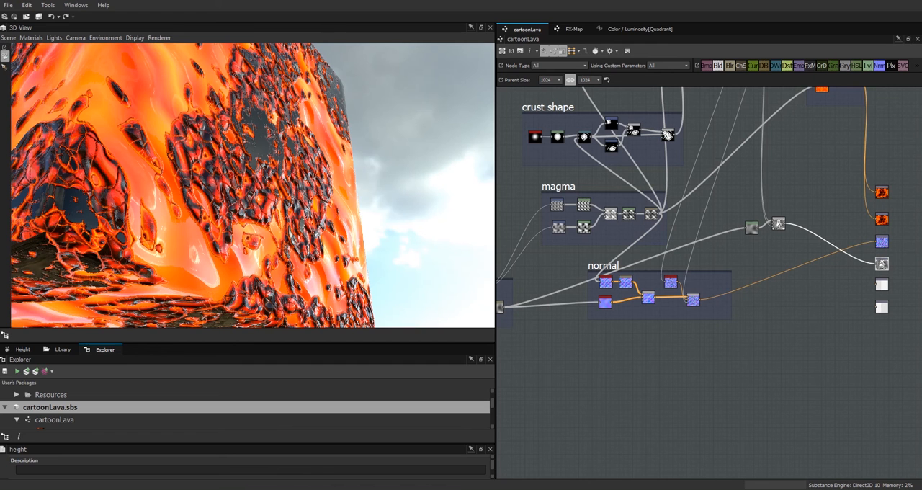
Step: Switch to Substance Designer, group the height Levels and Blend nodes in a frame titled "height", and place it below the color frame
left_click_drag(331, 223, 685, 364)
scroll(775, 218, "up", 3)
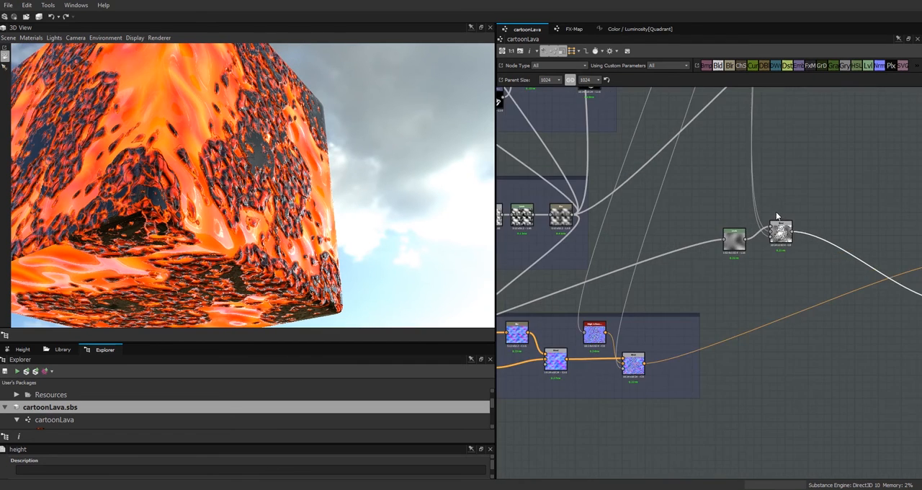
left_click_drag(809, 208, 729, 274)
right_click(773, 242)
left_click(808, 300)
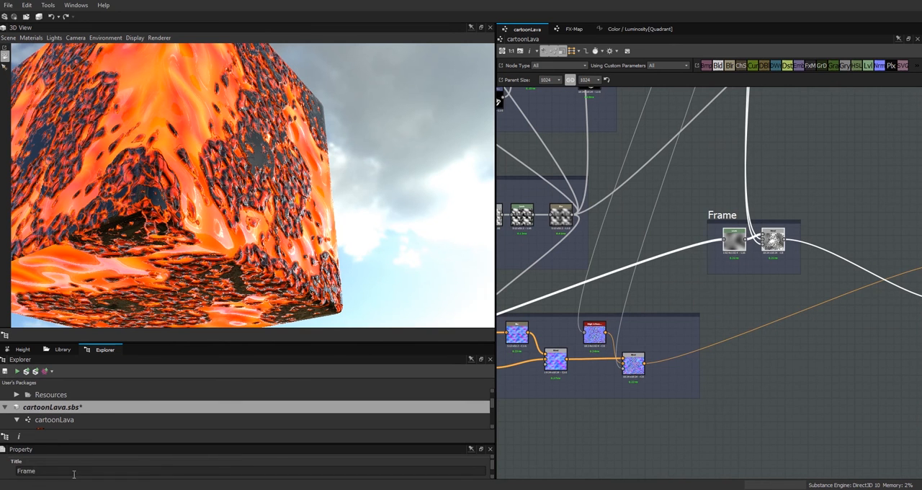
scroll(780, 286, "down", 3)
left_click_drag(780, 287, 771, 224)
scroll(808, 285, "up", 2)
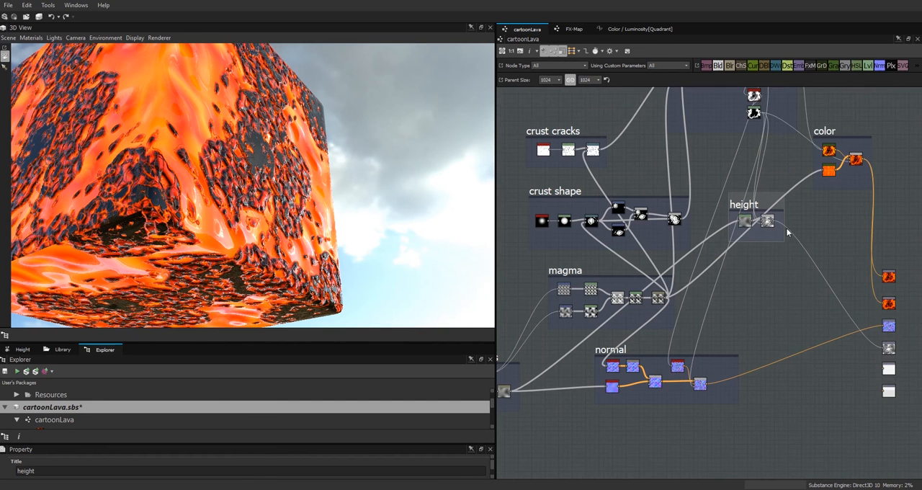
Step: Add a Blend node below the height frame and connect the black-and-white crust mask to its opacity
left_click_drag(718, 64, 782, 310)
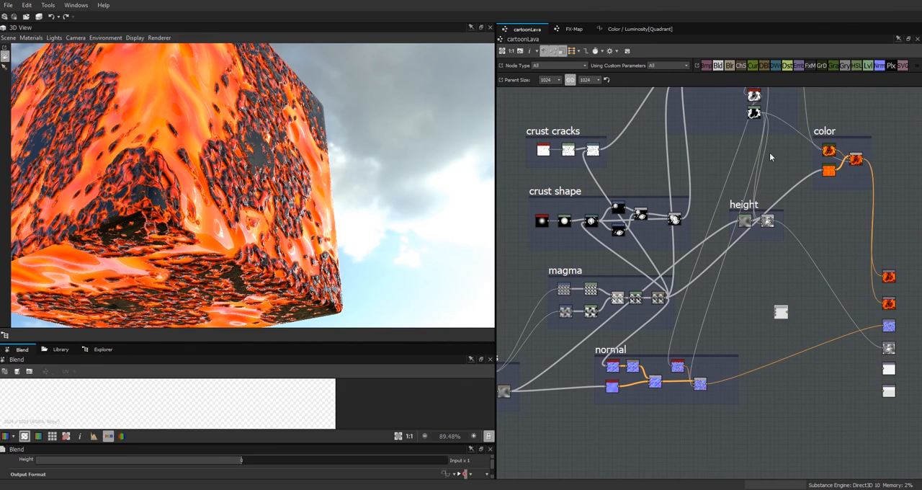
left_click_drag(762, 114, 750, 275)
left_click_drag(774, 317, 776, 316)
middle_click_drag(845, 236, 786, 343)
Step: Examine the crust group's Invert Grayscale result in an enlarged 2D view and trace where the crust masks lead
scroll(686, 190, "up", 8)
left_click(773, 284)
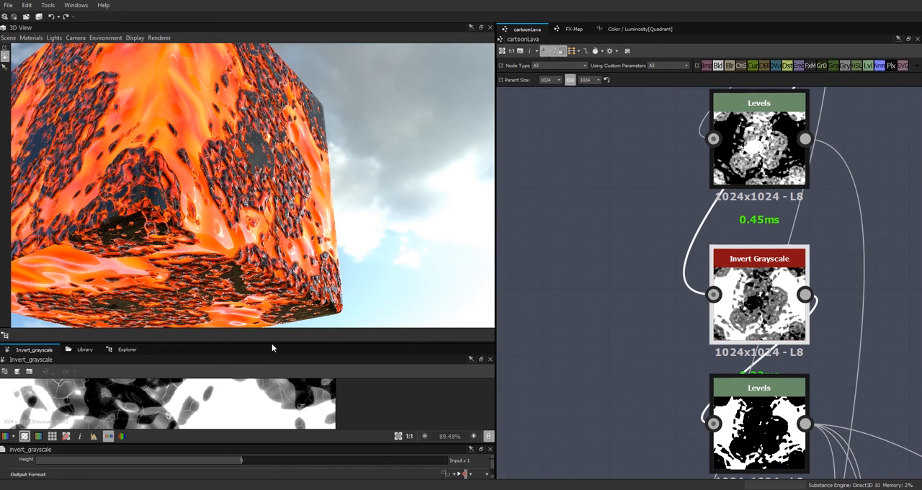
left_click_drag(271, 345, 266, 173)
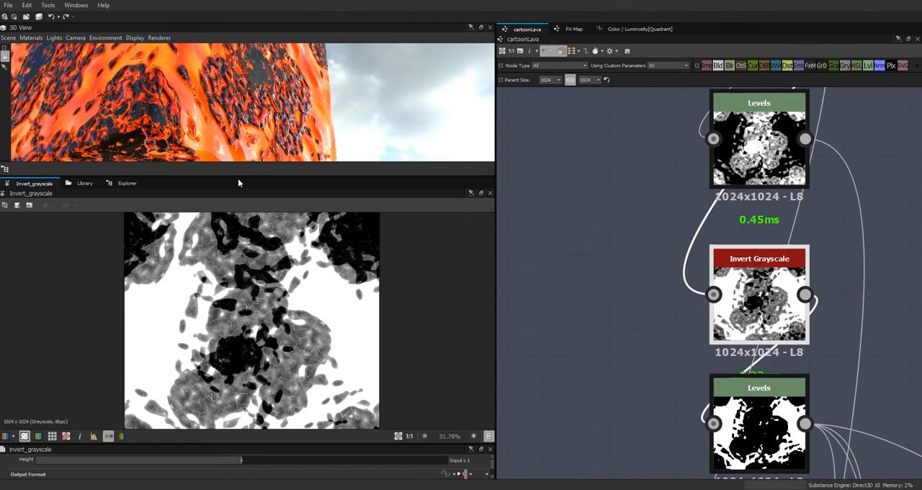
scroll(633, 302, "down", 2)
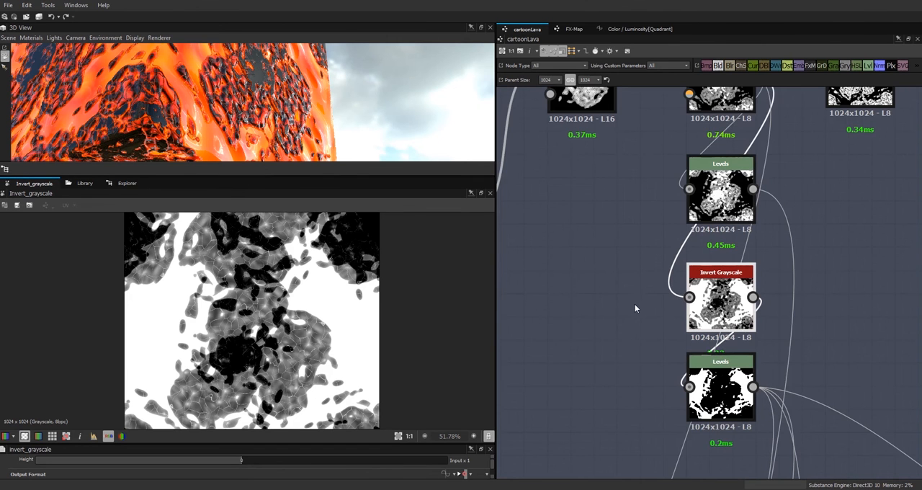
middle_click_drag(655, 338, 664, 225)
scroll(664, 226, "down", 4)
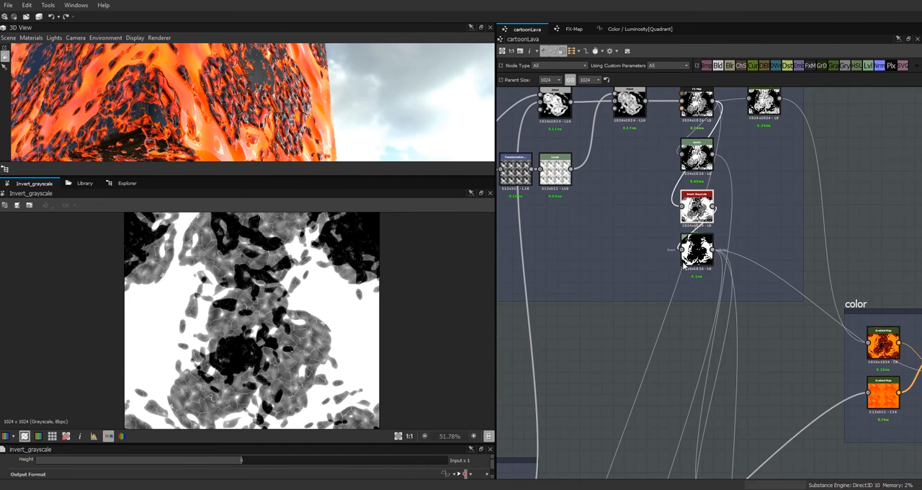
scroll(719, 339, "down", 3)
middle_click_drag(747, 333, 683, 225)
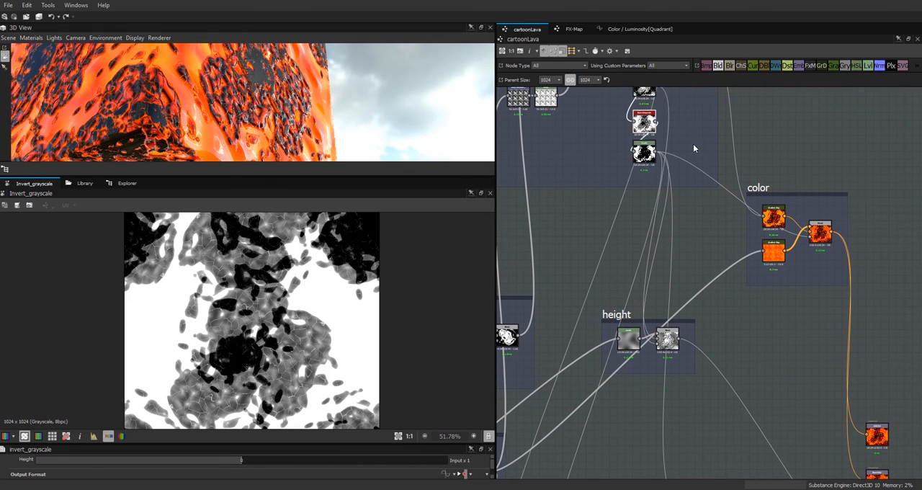
middle_click_drag(713, 201, 719, 239)
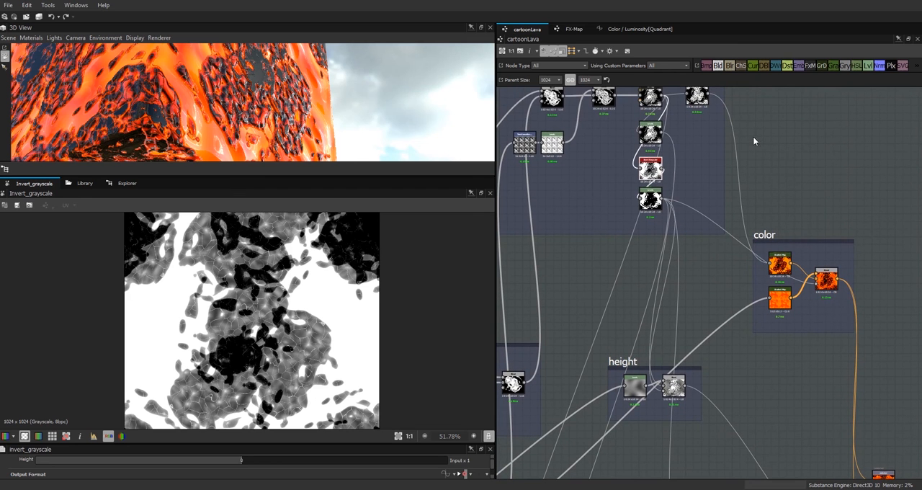
Step: Add a Levels node fed by the crust's Invert Grayscale and place it beside the new Blend below the height frame
left_click(868, 66)
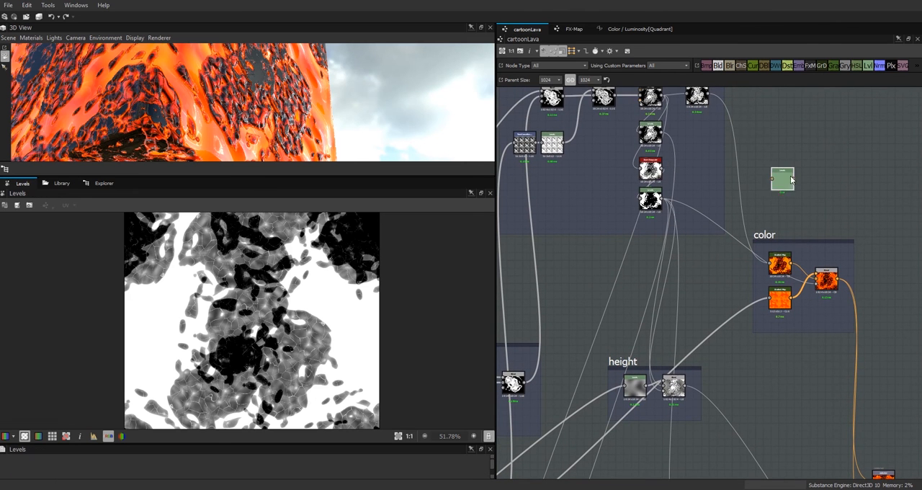
left_click_drag(663, 169, 771, 408)
middle_click_drag(777, 356, 821, 160)
left_click_drag(816, 211, 730, 343)
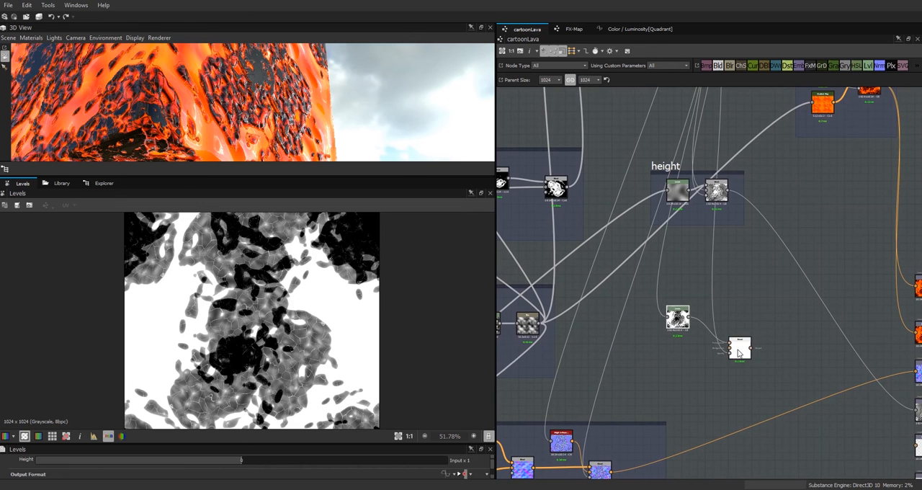
Step: Connect the inverted crust Levels to the new Blend's background, remove its foreground link, and preview the Blend
double_click(741, 349)
left_click_drag(677, 317, 729, 352)
left_click(722, 339)
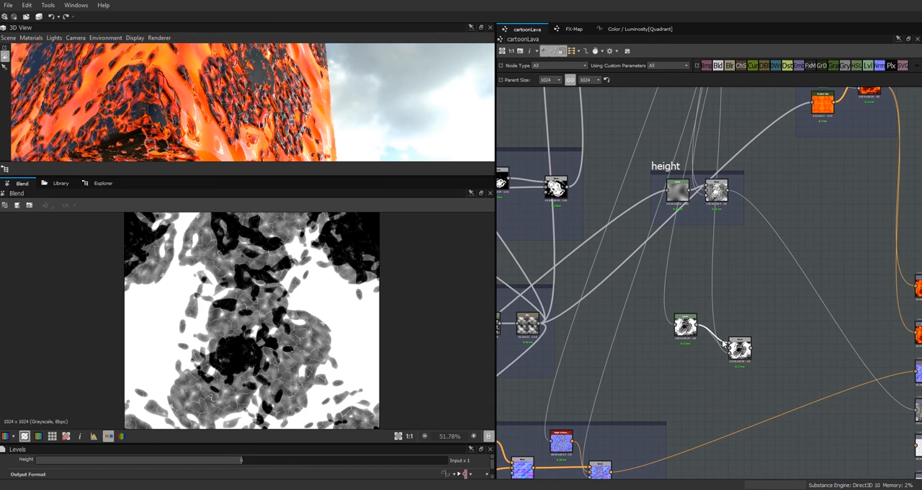
key("Delete")
left_click_drag(685, 323, 688, 338)
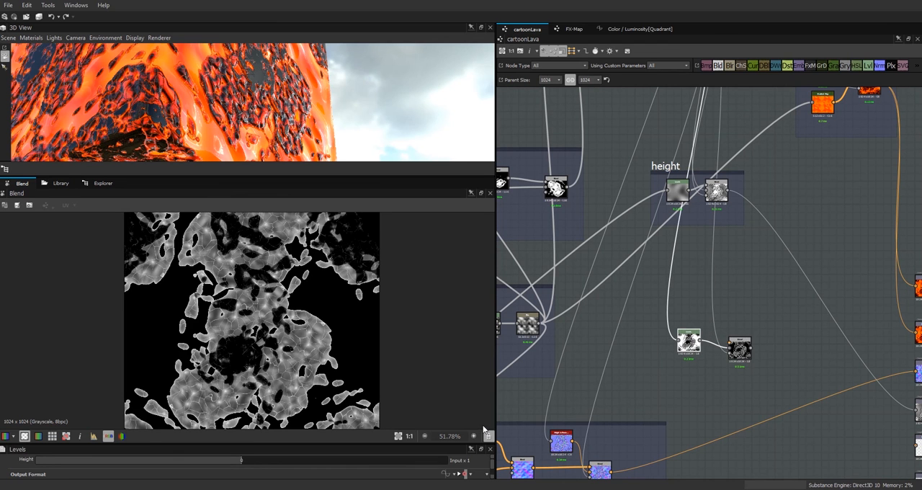
Step: Darken the inverted crust Levels' midtones and raise its output black level to make the crust a more even gray
left_click_drag(432, 444, 432, 381)
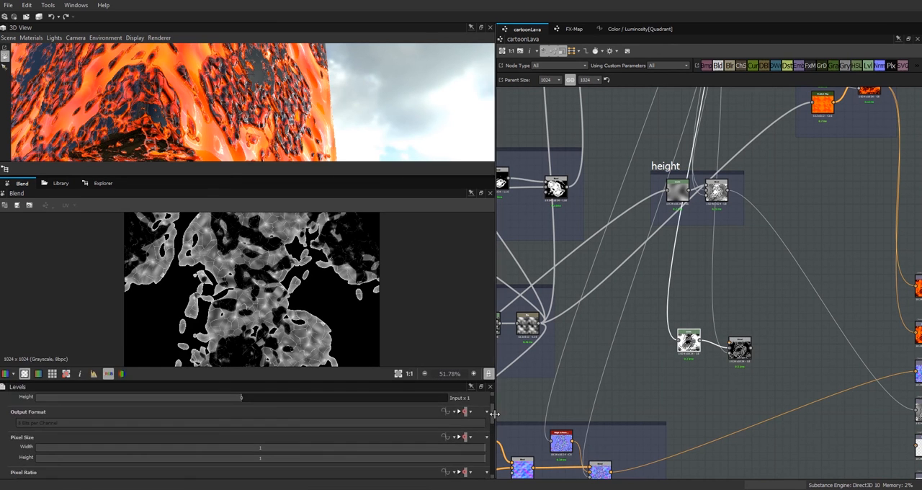
scroll(247, 432, "down", 3)
left_click_drag(246, 412, 283, 412)
scroll(232, 291, "down", 2)
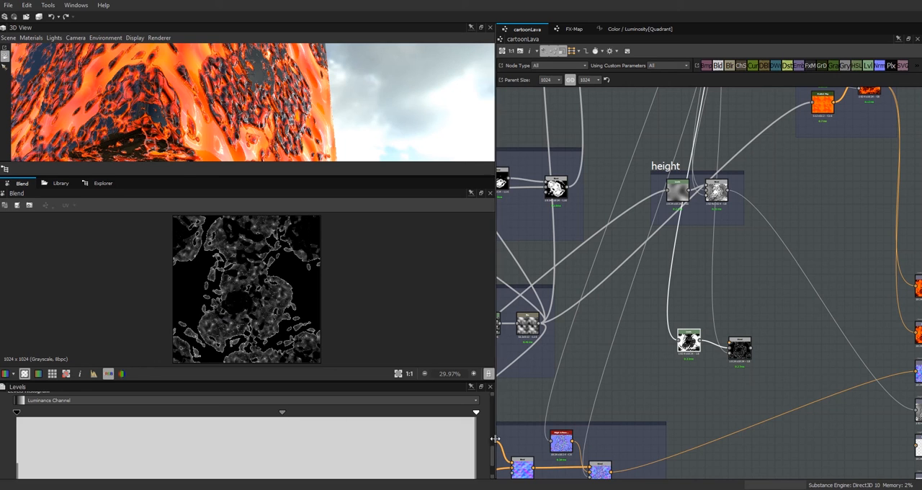
left_click_drag(492, 453, 493, 468)
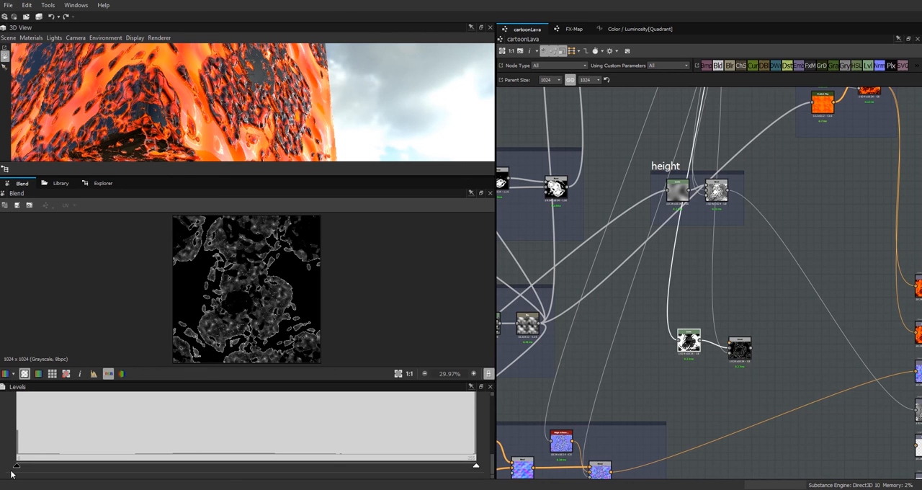
left_click_drag(18, 469, 146, 466)
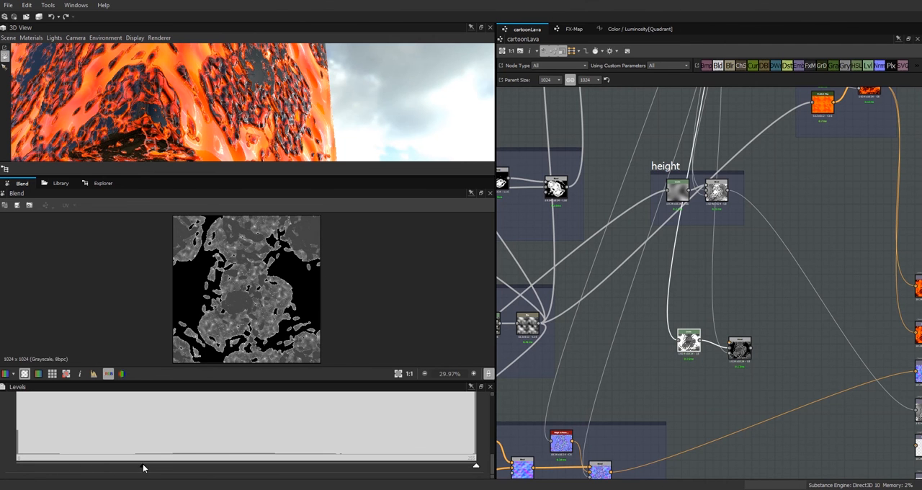
Step: Add a second Levels node below the first, feed it from the magma group, and connect it to the Blend's foreground
scroll(762, 303, "down", 1)
middle_click_drag(761, 303, 838, 263)
scroll(847, 270, "down", 1)
left_click_drag(788, 326, 791, 305)
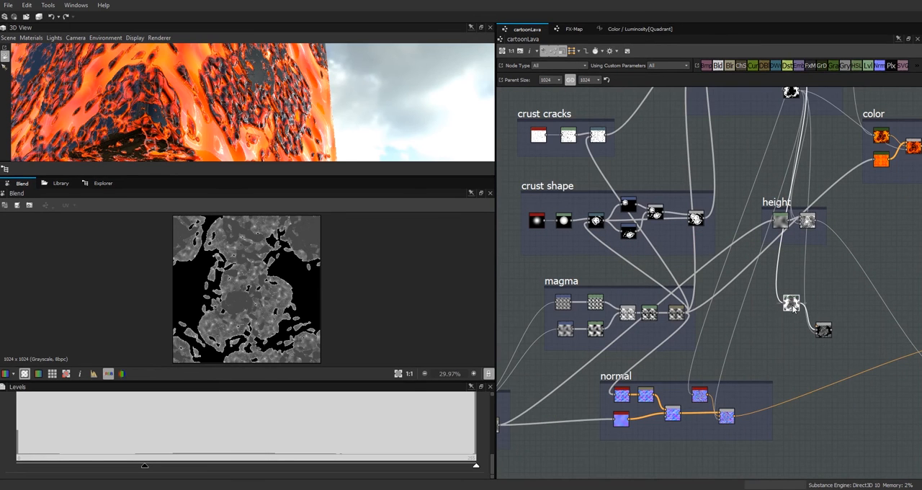
left_click_drag(868, 68, 792, 343)
left_click_drag(685, 314, 792, 347)
scroll(822, 332, "up", 5)
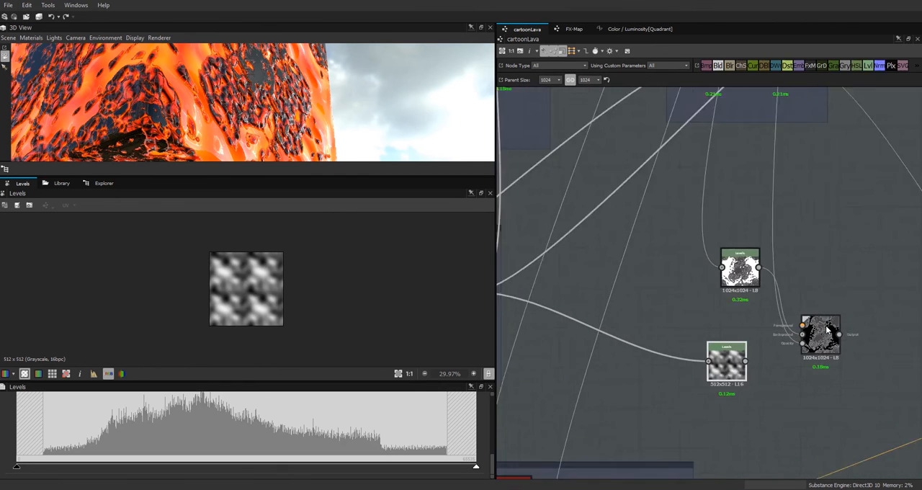
left_click_drag(711, 377, 792, 325)
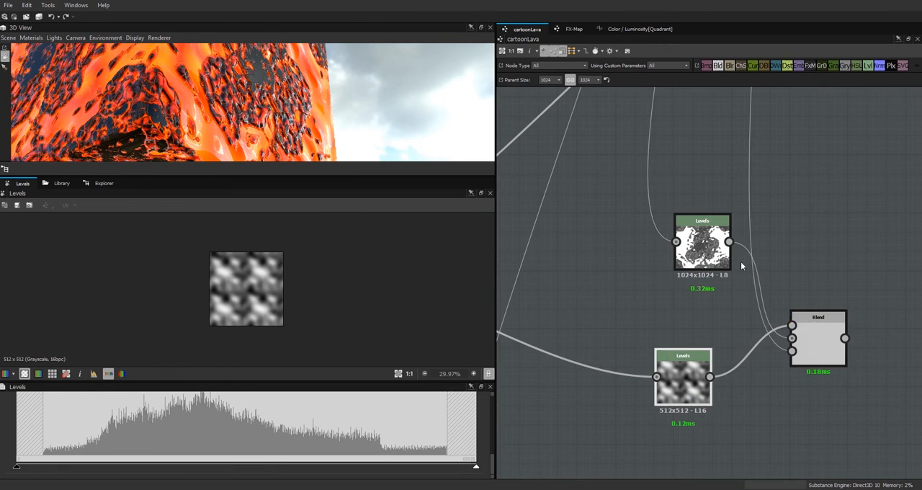
Step: Connect the new Blend to the free output below the height output and enlarge the 3D view to check the cube
scroll(817, 323, "down", 5)
left_click_drag(313, 177, 312, 275)
left_click_drag(267, 214, 295, 253)
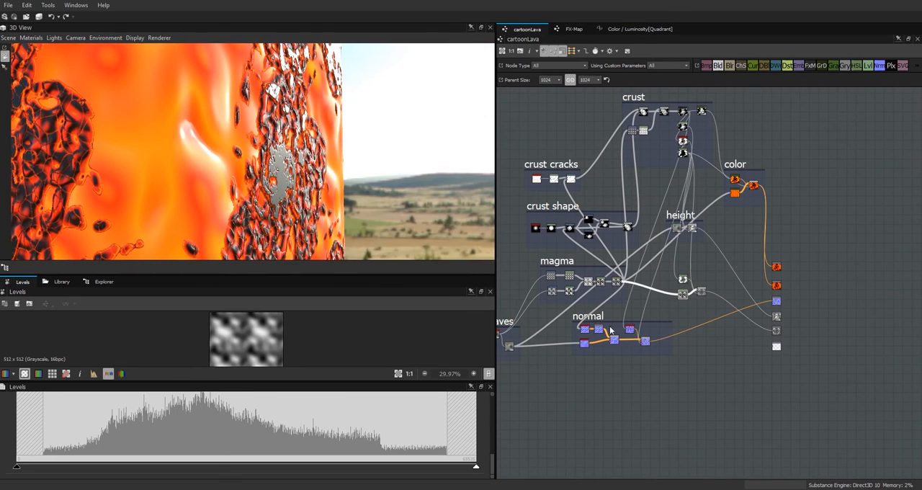
Step: Shift the magma Levels' midtone slider to brighten its midtones slightly, checking the reflections on the lava cube
left_click_drag(491, 461, 491, 449)
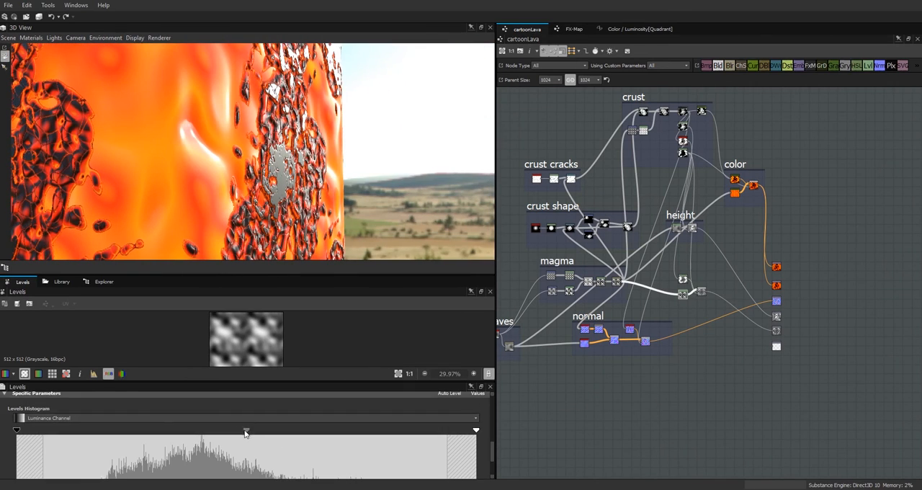
left_click_drag(247, 431, 218, 432)
left_click_drag(245, 248, 194, 104)
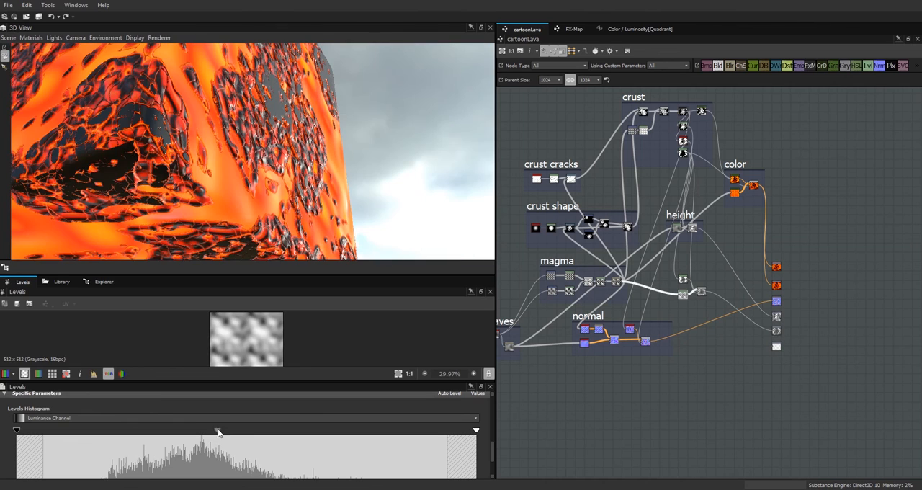
left_click_drag(217, 431, 228, 431)
left_click_drag(324, 257, 327, 197)
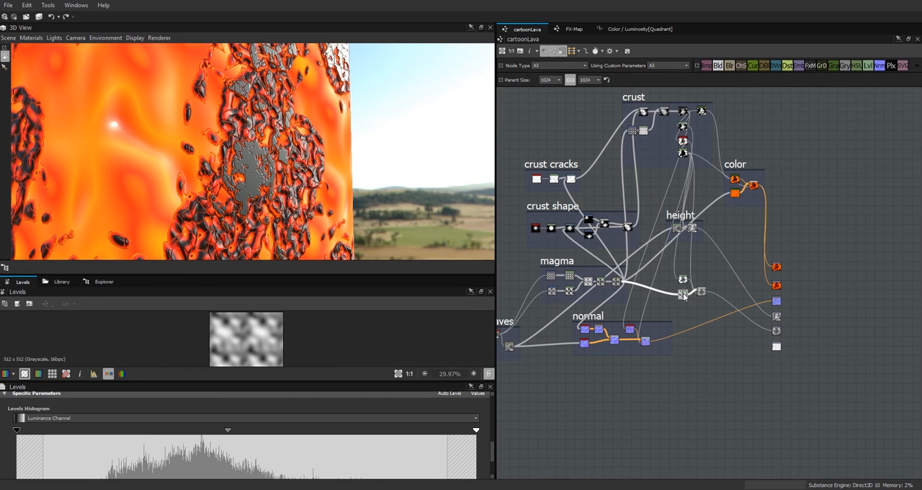
Step: Swap the two Levels nodes beside the Blend so the magma Levels sits above the inverted crust Levels
scroll(682, 293, "up", 5)
scroll(757, 320, "down", 4)
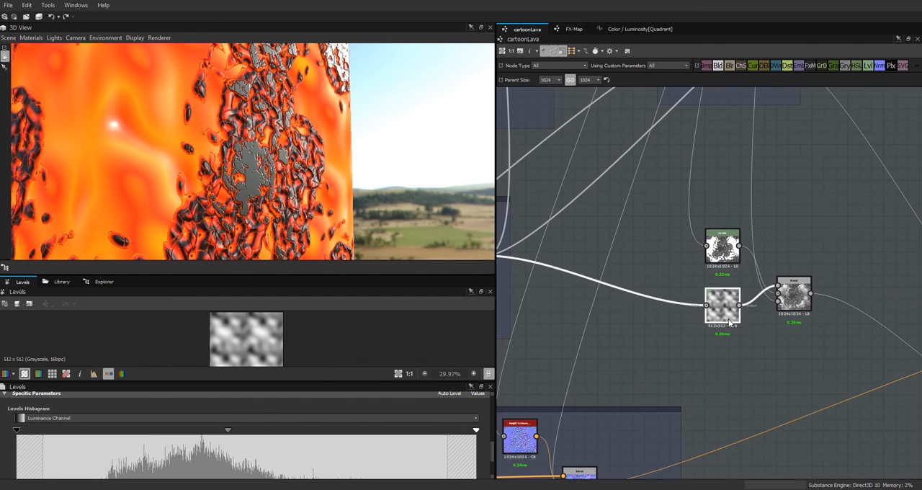
left_click_drag(718, 310, 718, 280)
left_click_drag(725, 239, 734, 328)
left_click_drag(729, 282, 729, 265)
left_click_drag(729, 335, 723, 318)
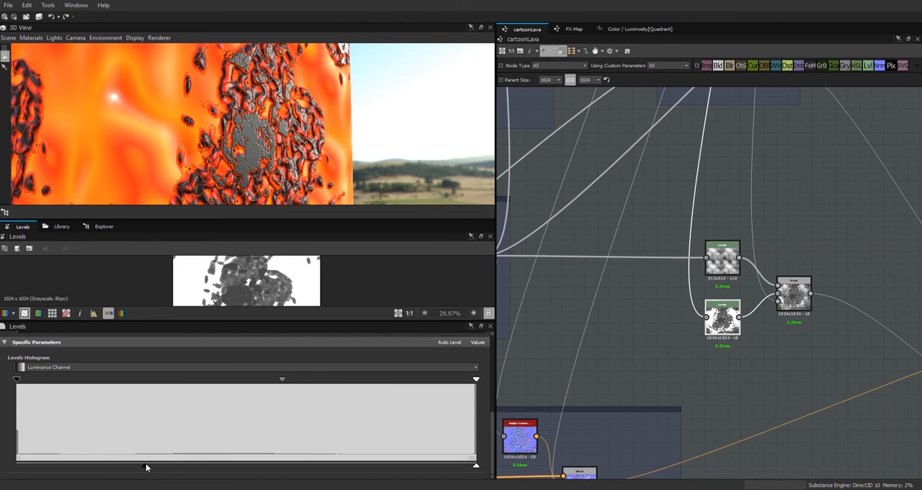
Step: Raise the inverted crust Levels' output black level further and brighten its midtones, checking the crust's shine in 3D
left_click_drag(145, 465, 132, 465)
mouse_move(281, 378)
left_mouse_down()
mouse_move(234, 380)
mouse_move(252, 380)
left_mouse_up()
left_click_drag(131, 465, 199, 465)
left_click_drag(252, 385, 254, 382)
mouse_move(286, 169)
left_mouse_down()
mouse_move(299, 147)
mouse_move(233, 127)
mouse_move(248, 139)
mouse_move(301, 130)
mouse_move(320, 146)
mouse_move(329, 129)
mouse_move(296, 155)
left_mouse_up()
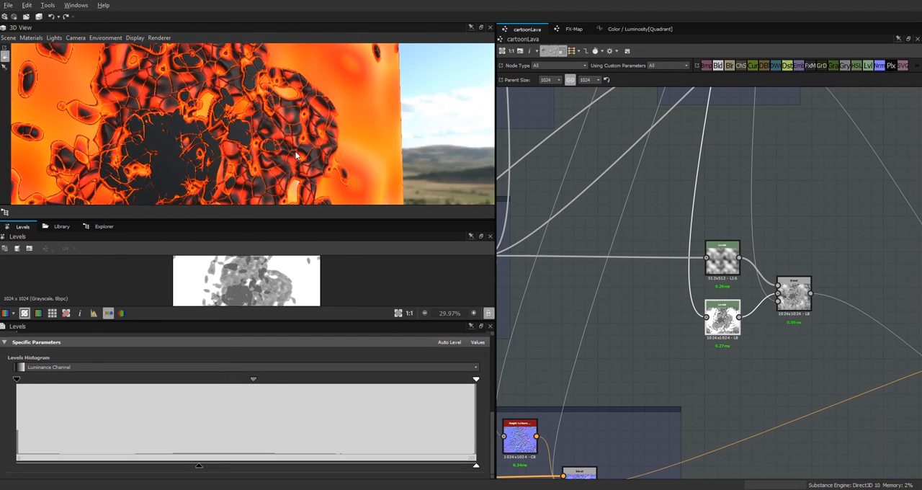
Step: Group the two Levels and the Blend in a frame titled "rough" and place it below the height frame
scroll(807, 346, "down", 5)
right_click(765, 306)
left_click(822, 365)
type("rough")
key("Return")
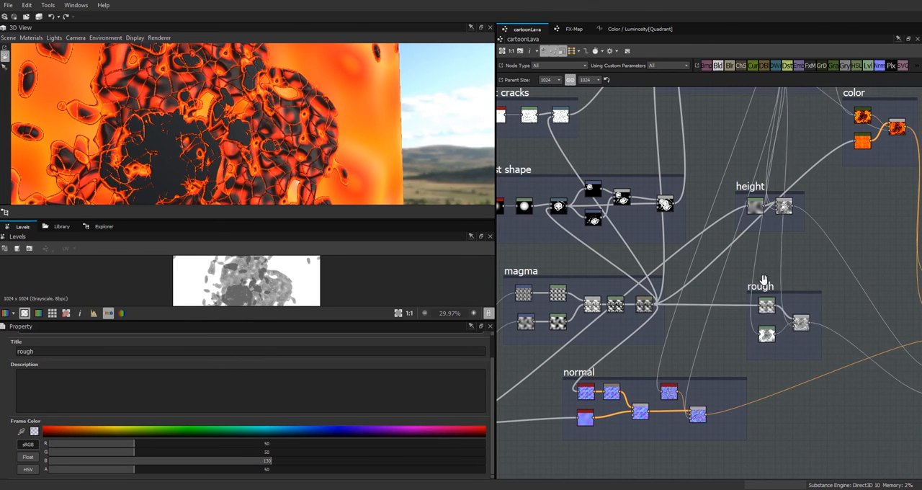
middle_click_drag(791, 374, 669, 298)
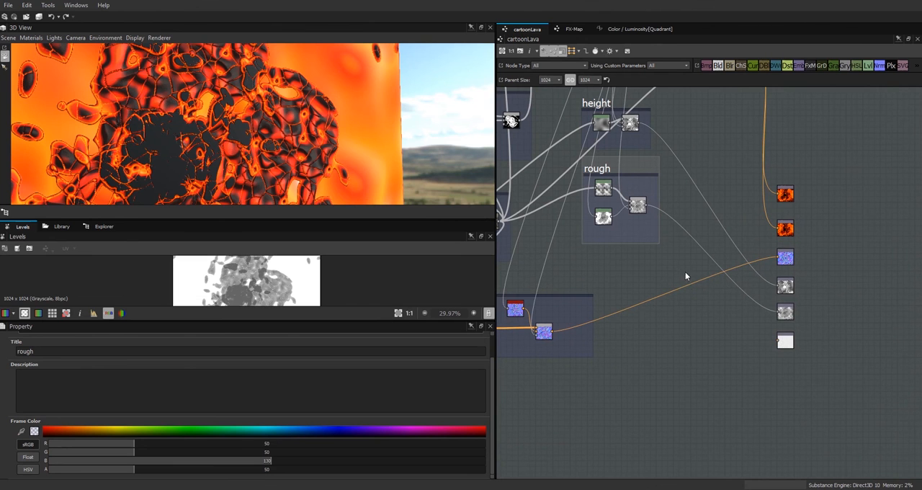
Step: Check the crust's shine on the lava cube, and add a Blend node in the empty space beside the output nodes
left_click_drag(392, 190, 290, 96)
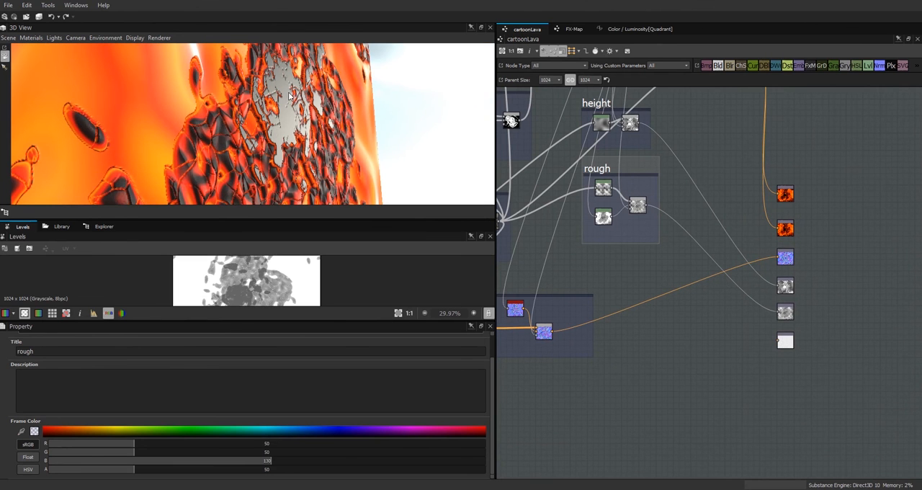
middle_click_drag(706, 331, 749, 364)
left_click_drag(723, 66, 737, 370)
middle_click_drag(728, 367, 796, 411)
middle_click_drag(746, 315, 871, 397)
middle_click_drag(828, 130, 660, 197)
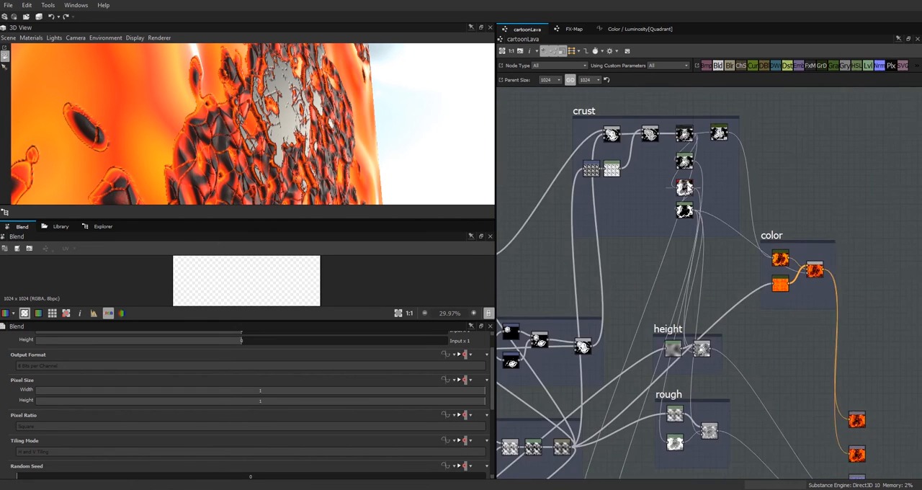
Step: Add a Levels node fed by the crust frame's FX-Map and place it beside the new Blend
scroll(686, 180, "up", 5)
left_click(680, 115)
scroll(695, 144, "down", 3)
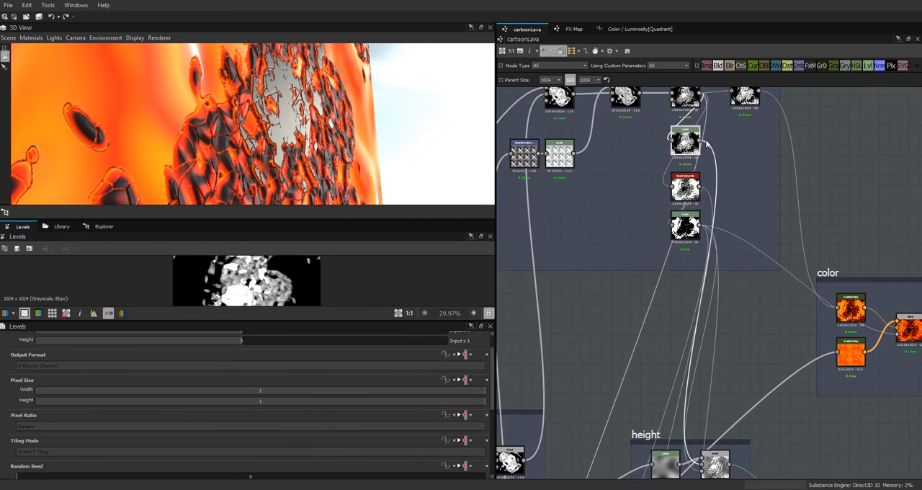
scroll(702, 122, "down", 3)
left_click_drag(867, 65, 832, 160)
left_click(695, 113)
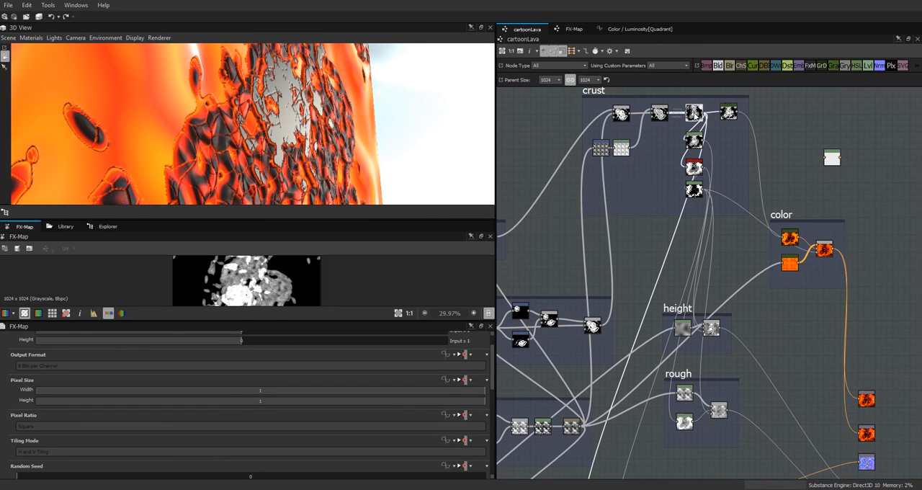
left_click_drag(706, 113, 791, 461)
middle_click_drag(779, 407, 796, 218)
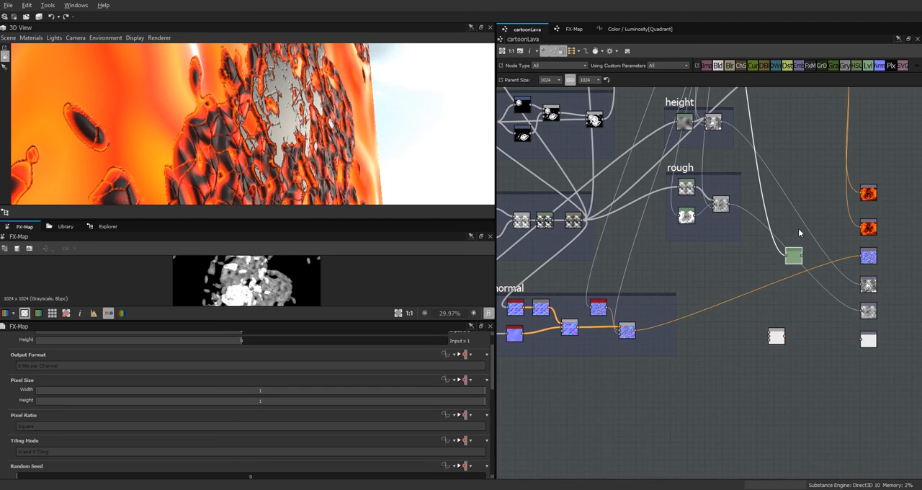
left_click_drag(792, 256, 740, 330)
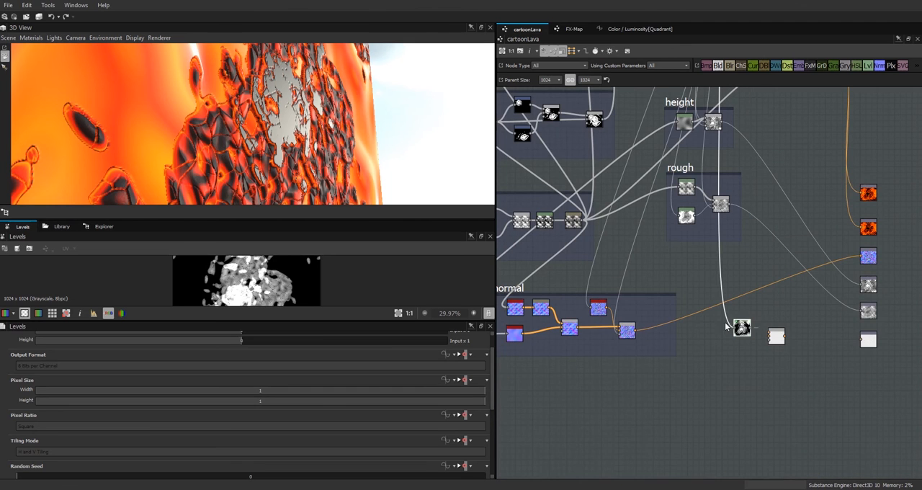
Step: Raise the new Levels' input black level, lower its white level and darken its midtones to increase the crust mask's contrast
left_click_drag(313, 320, 312, 353)
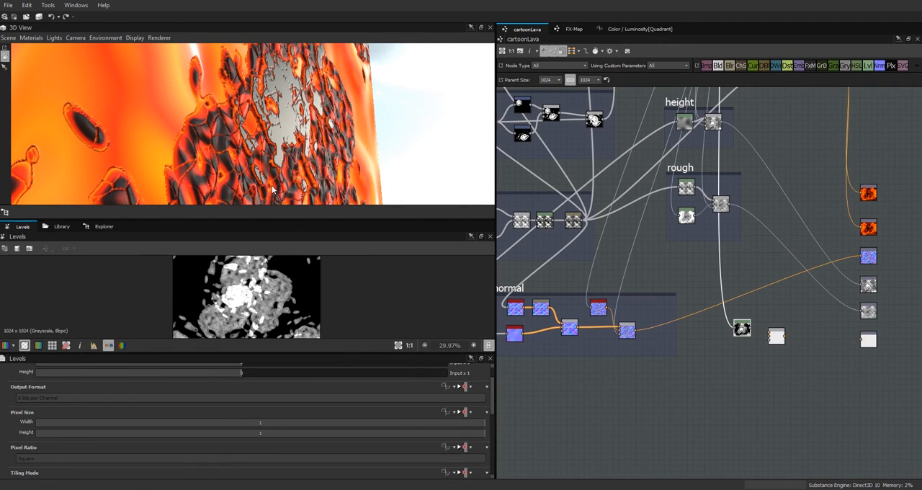
left_click_drag(293, 220, 300, 72)
scroll(303, 211, "up", 6)
left_click_drag(493, 394, 507, 469)
left_click_drag(16, 379, 125, 393)
left_click_drag(475, 379, 395, 393)
left_click_drag(264, 380, 292, 381)
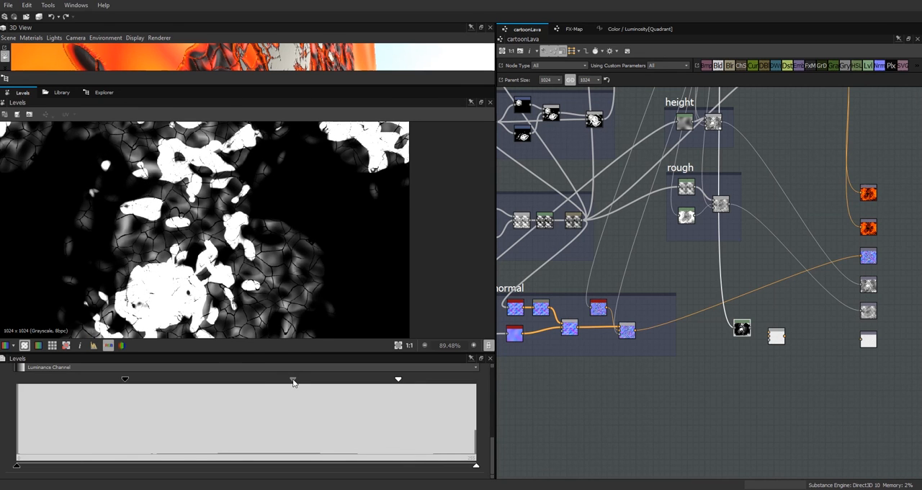
Step: Connect the new Levels to the Blend and move the Blend aside below the output nodes
left_click_drag(751, 329, 773, 338)
left_click_drag(742, 328, 736, 343)
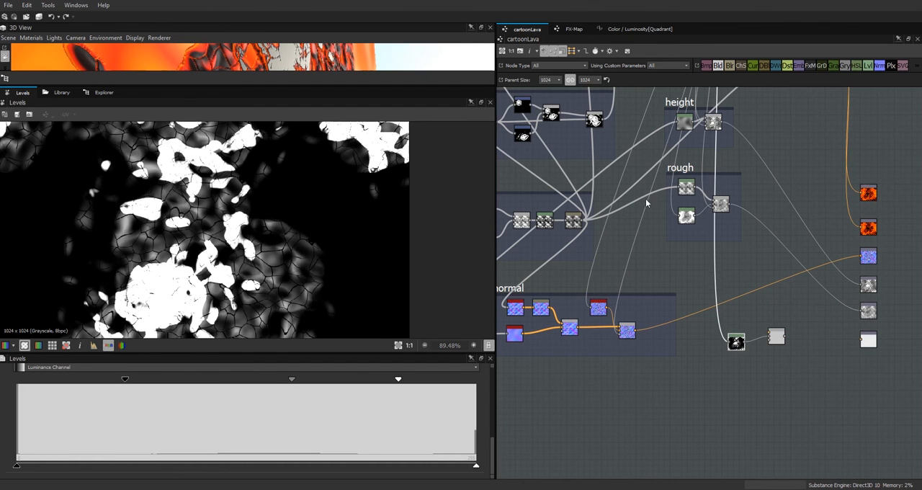
scroll(291, 206, "down", 4)
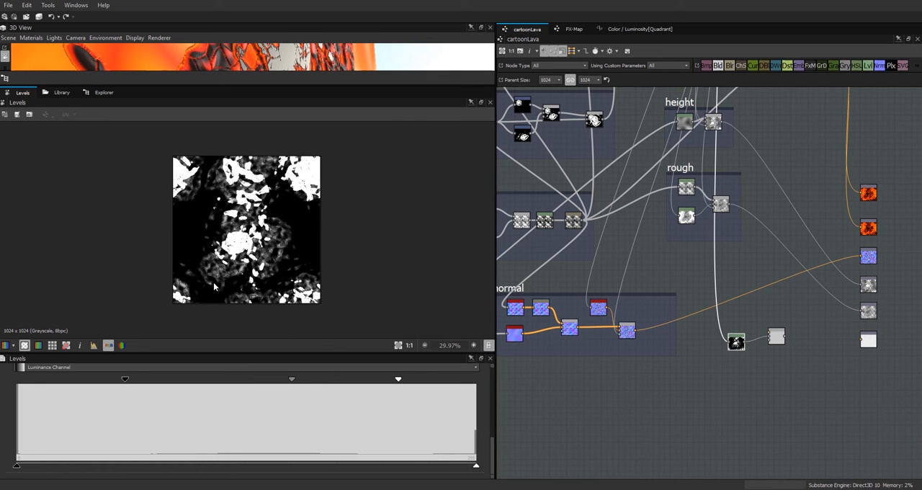
scroll(664, 354, "down", 3)
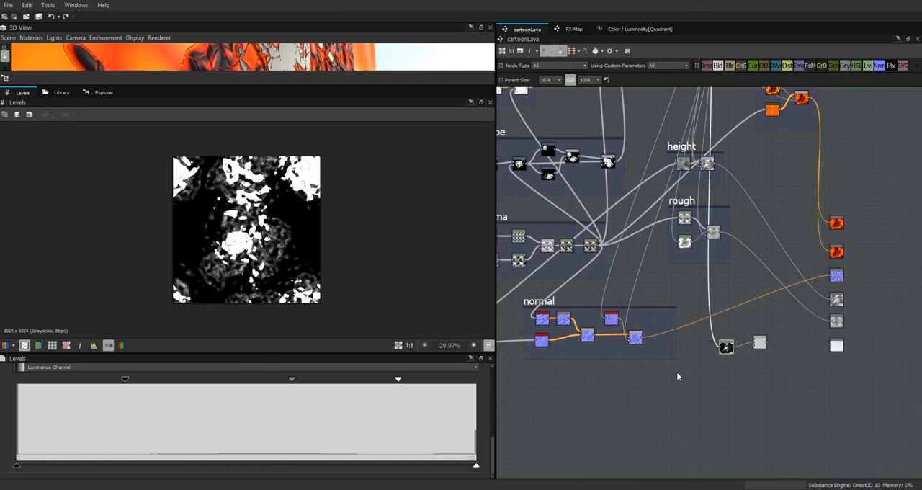
left_click_drag(732, 411, 735, 432)
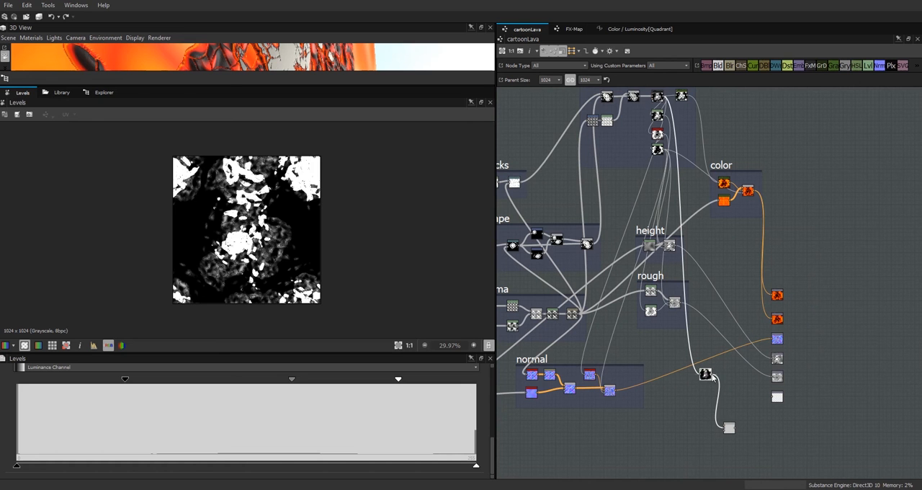
Step: Connect the new Levels directly to the remaining unconnected output node and check the crust's reflections on the cube
left_click_drag(267, 85, 267, 270)
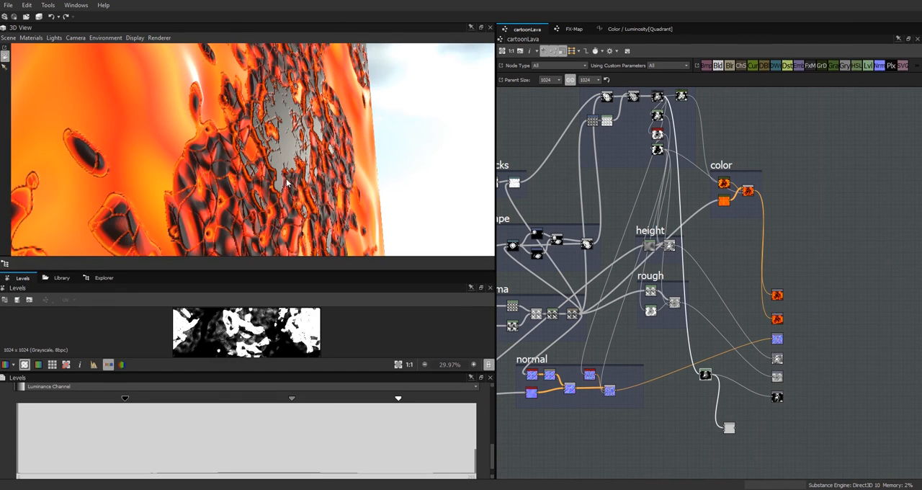
left_click_drag(322, 165, 259, 155)
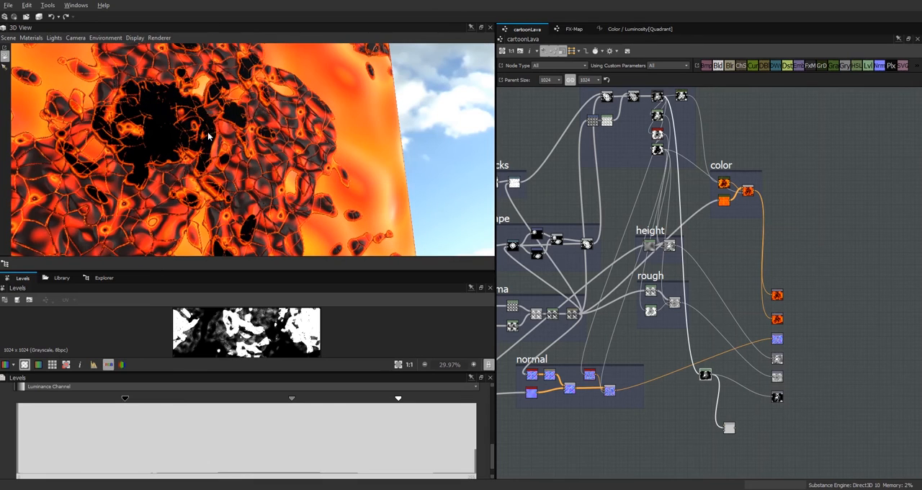
left_click_drag(286, 195, 317, 198)
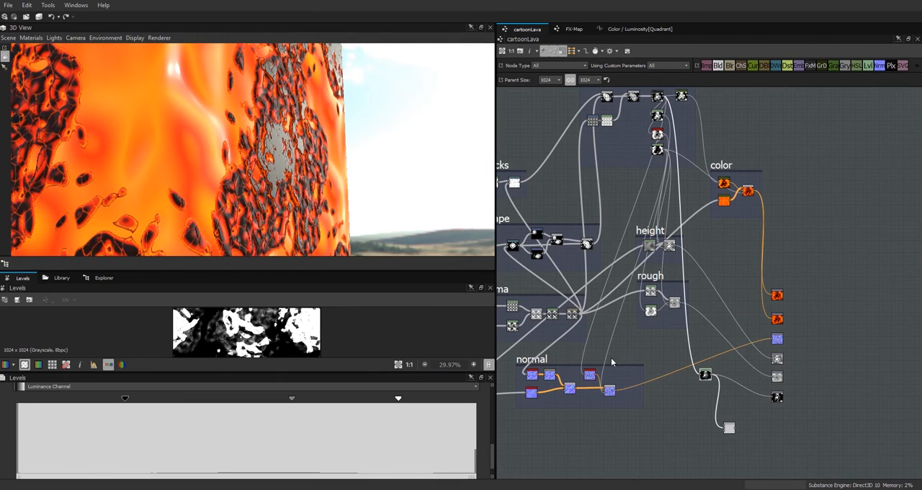
Step: Examine the combined normal up close, its blurred and crust normal sources, and the crust FX-Map with its neighbouring nodes
double_click(608, 391)
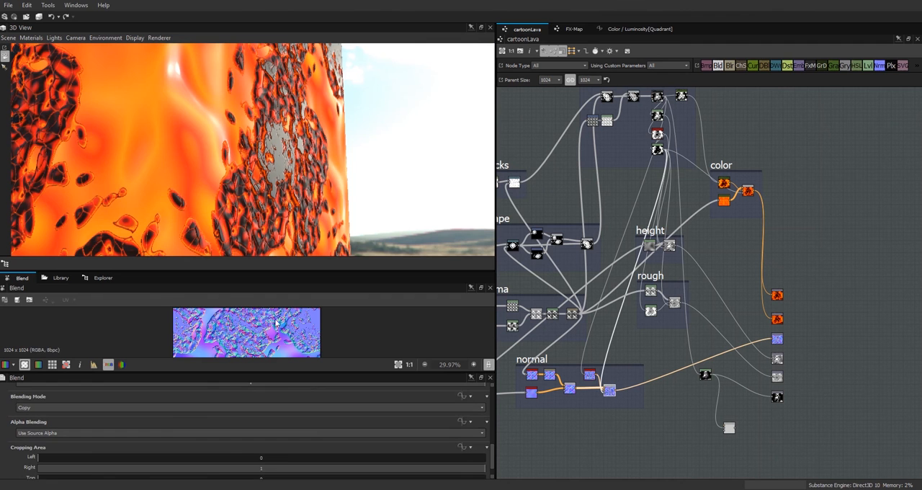
left_click_drag(253, 277, 255, 166)
scroll(299, 291, "up", 3)
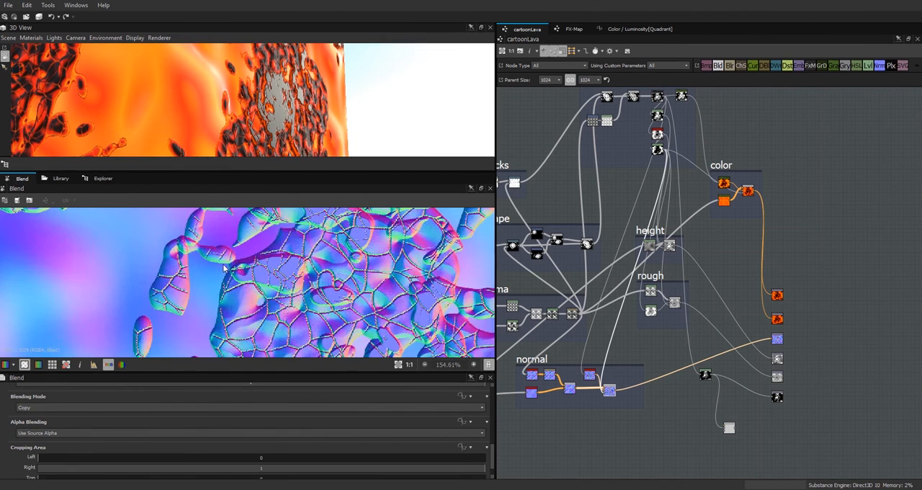
middle_click_drag(300, 291, 328, 240)
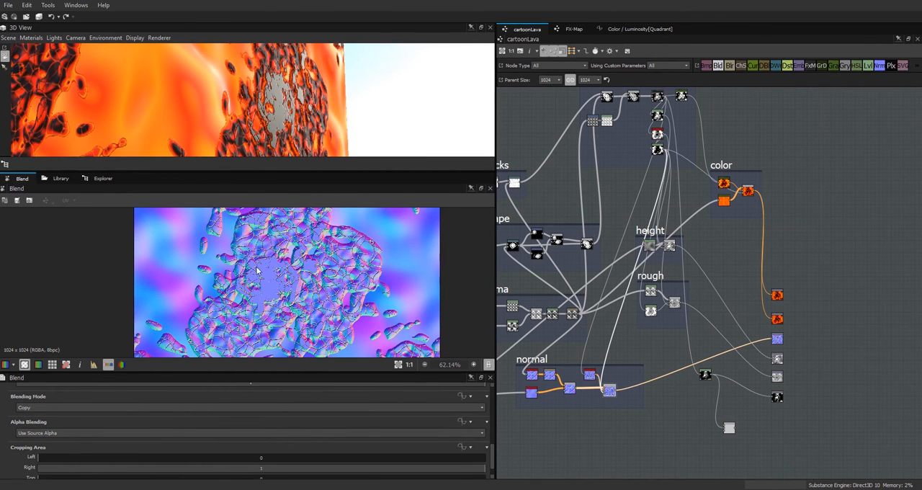
double_click(549, 375)
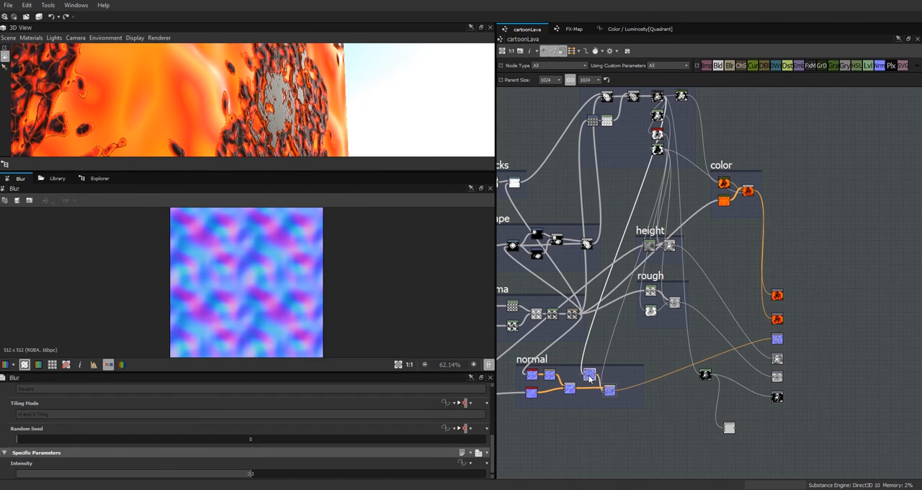
double_click(589, 374)
middle_click_drag(591, 379, 628, 451)
double_click(698, 168)
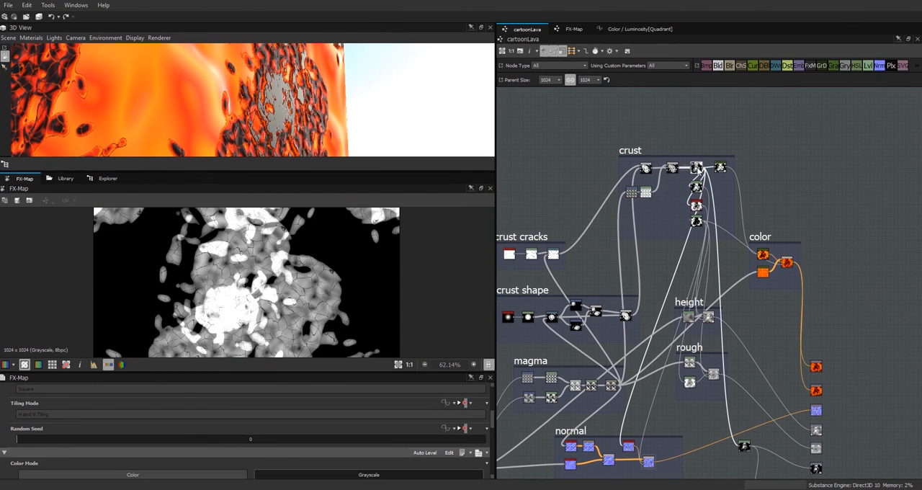
scroll(698, 167, "up", 5)
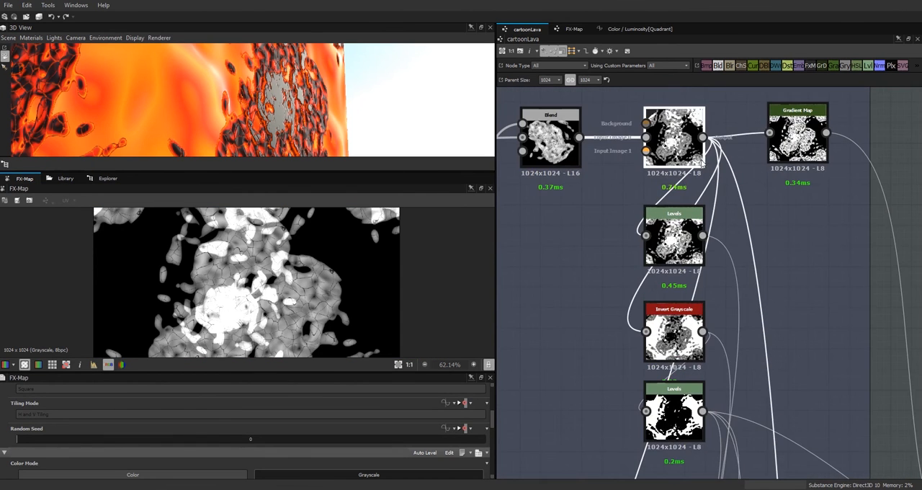
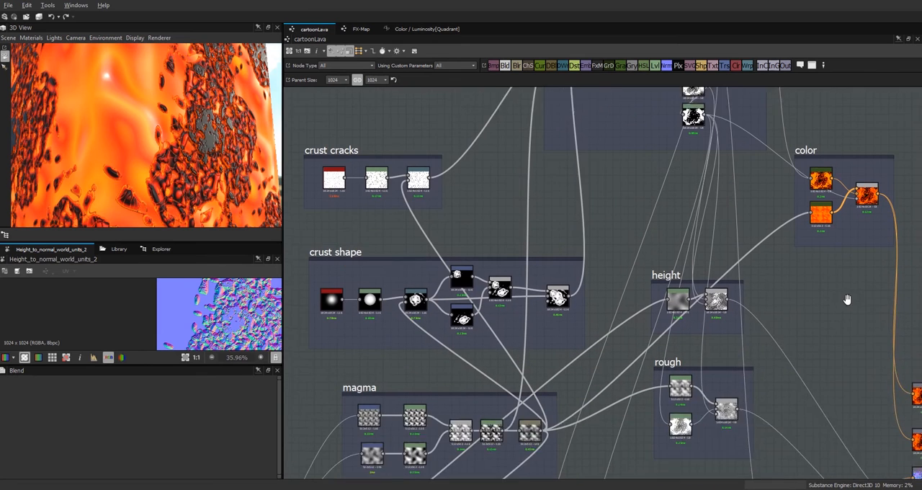
Step: Examine the crust on the cube and the crust cracks Warp node's pattern and parameters
middle_click_drag(841, 328, 847, 299)
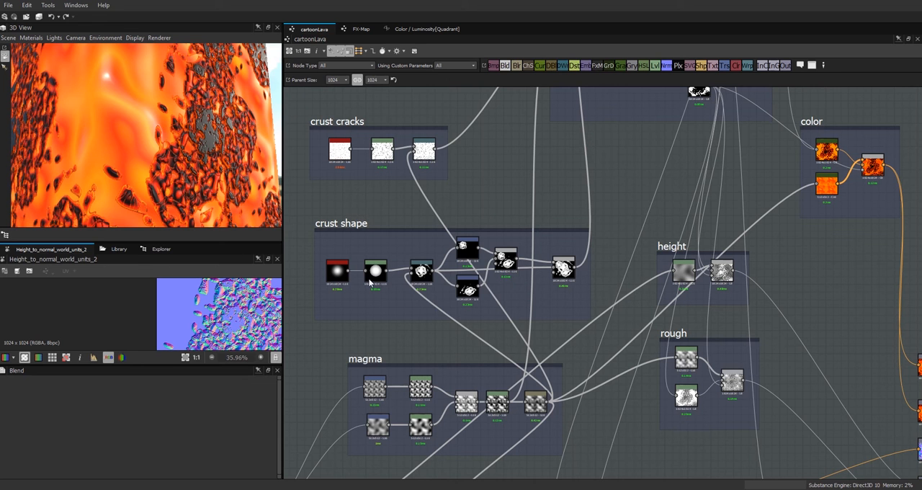
left_click_drag(199, 165, 165, 175)
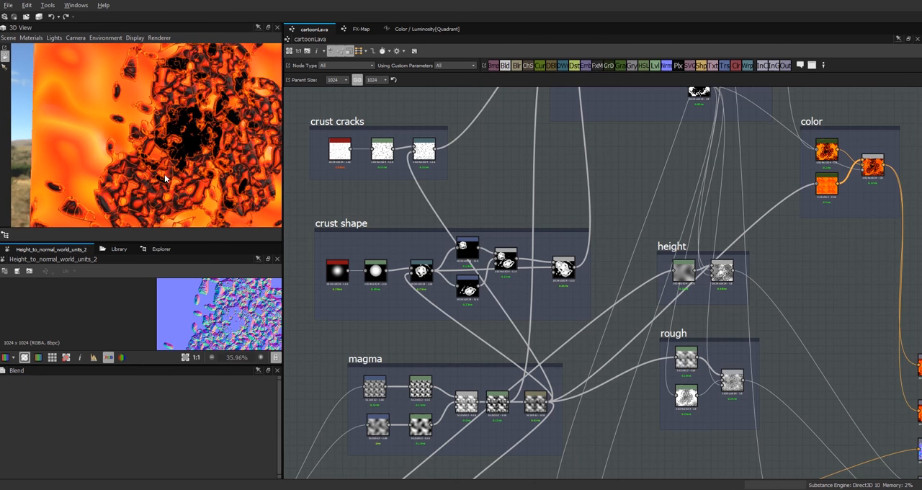
middle_click_drag(563, 180, 557, 341)
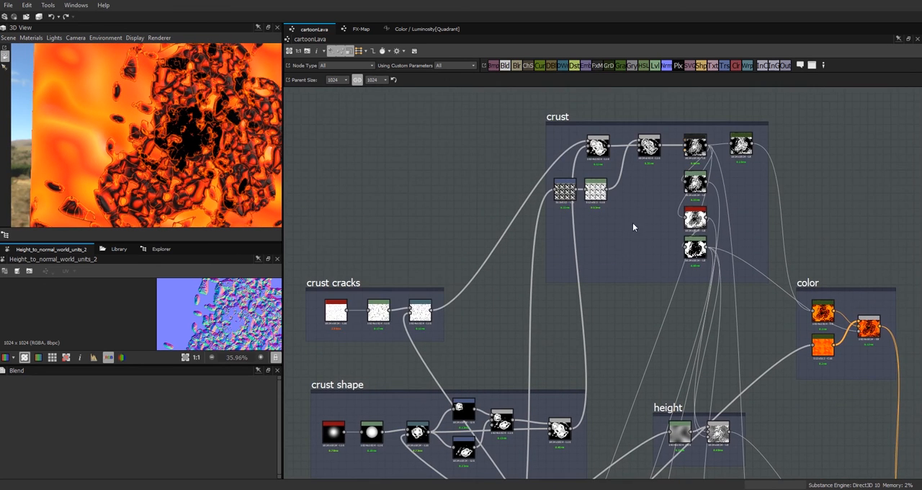
left_click(420, 311)
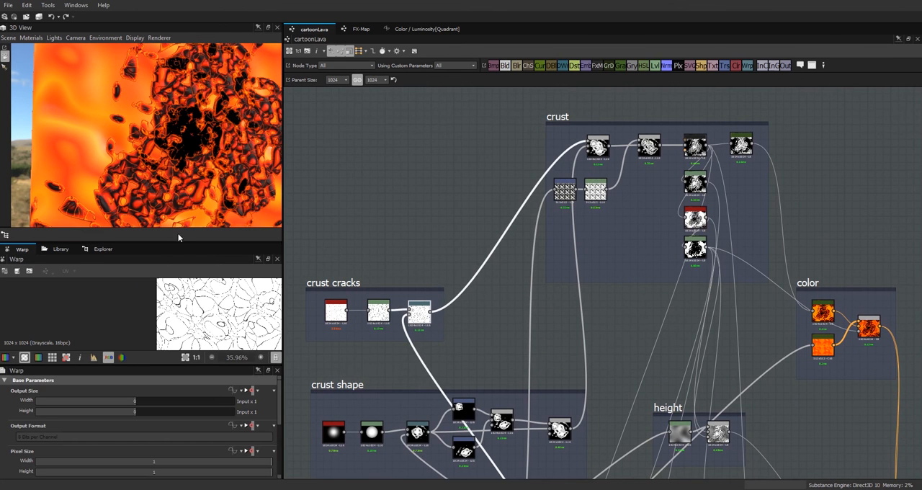
left_click_drag(177, 244, 177, 165)
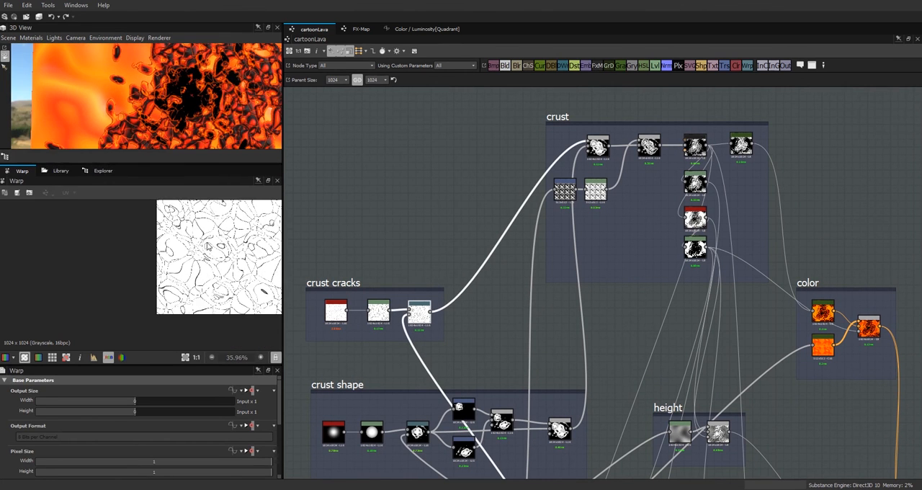
middle_click_drag(150, 291, 146, 309)
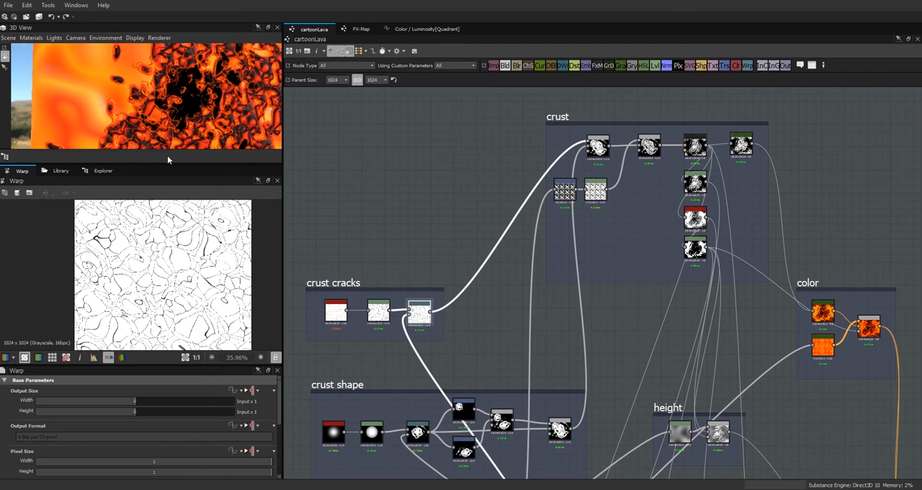
left_click_drag(167, 164, 168, 197)
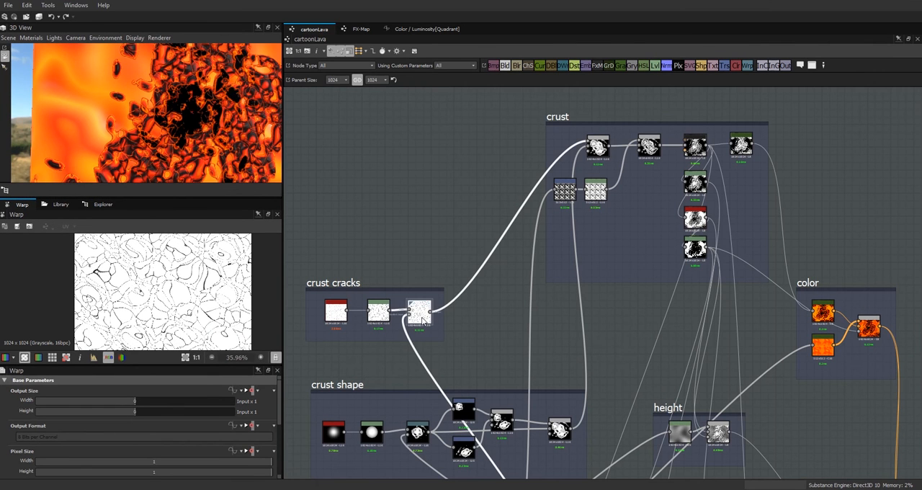
left_click_drag(280, 418, 285, 478)
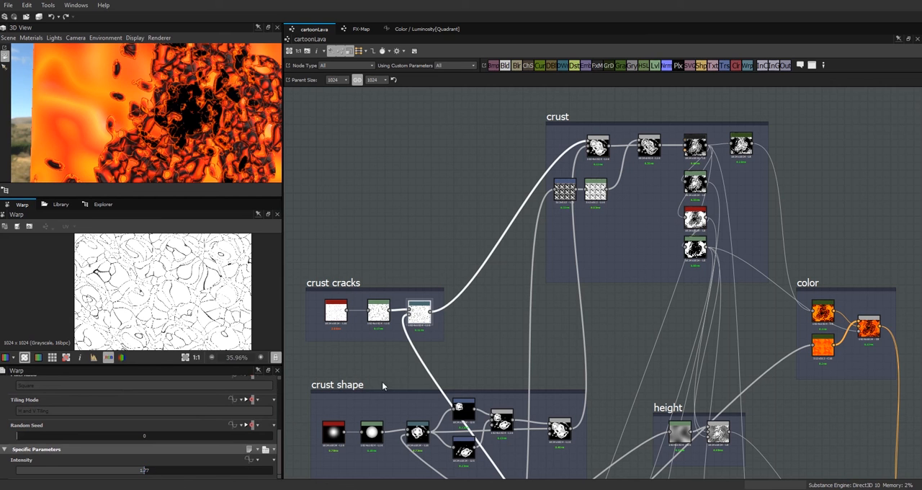
left_click_drag(222, 192, 223, 293)
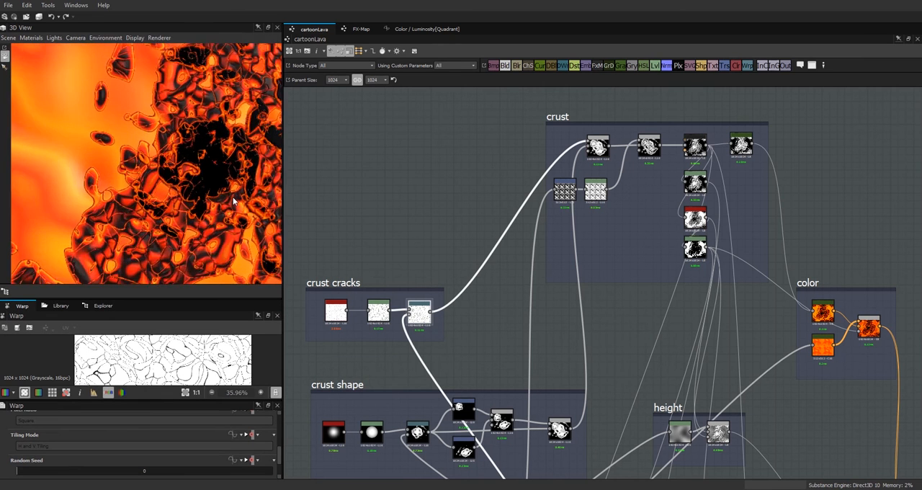
Step: Lower the crust FX-Map's Global Opacity to 0.92, checking the crust on the cube from a grazing angle
left_click(695, 144)
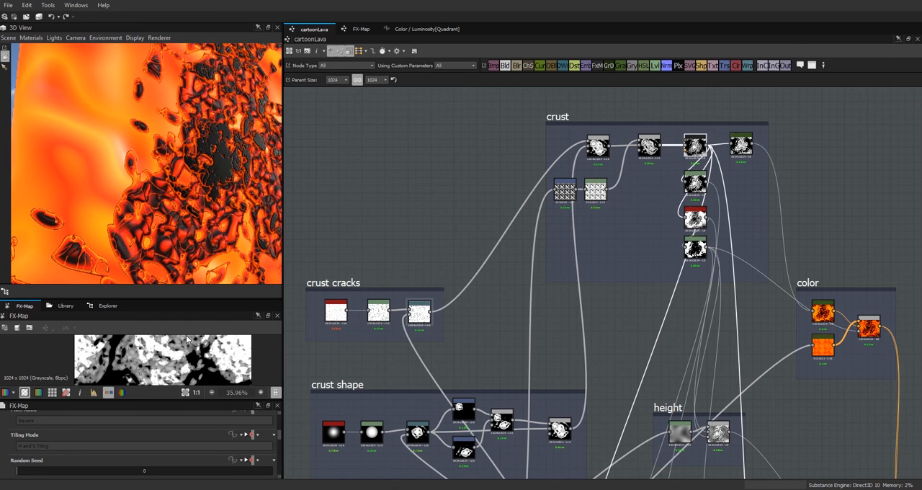
left_click_drag(217, 152, 175, 155)
left_click_drag(221, 202, 252, 178)
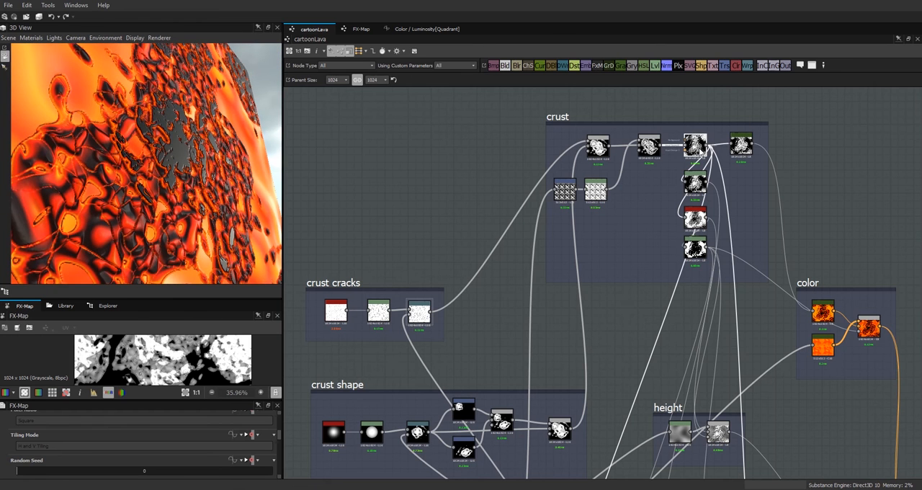
left_click_drag(181, 405, 181, 359)
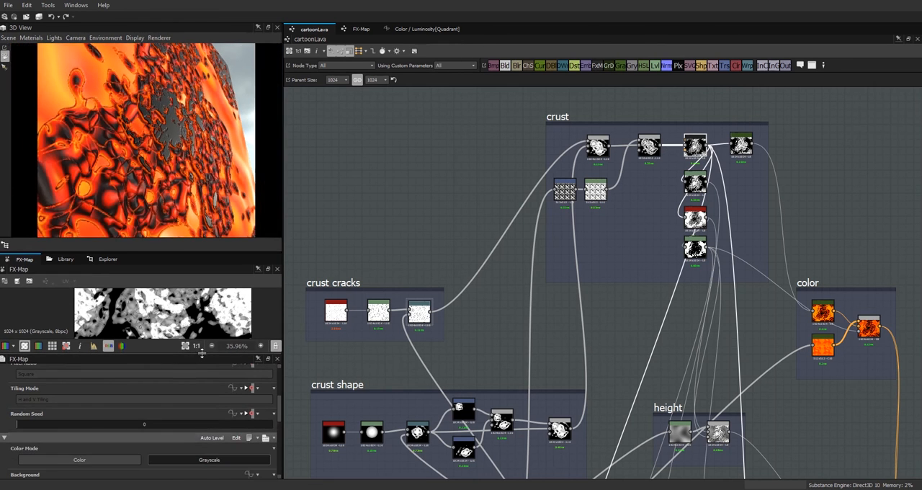
left_click_drag(279, 410, 281, 470)
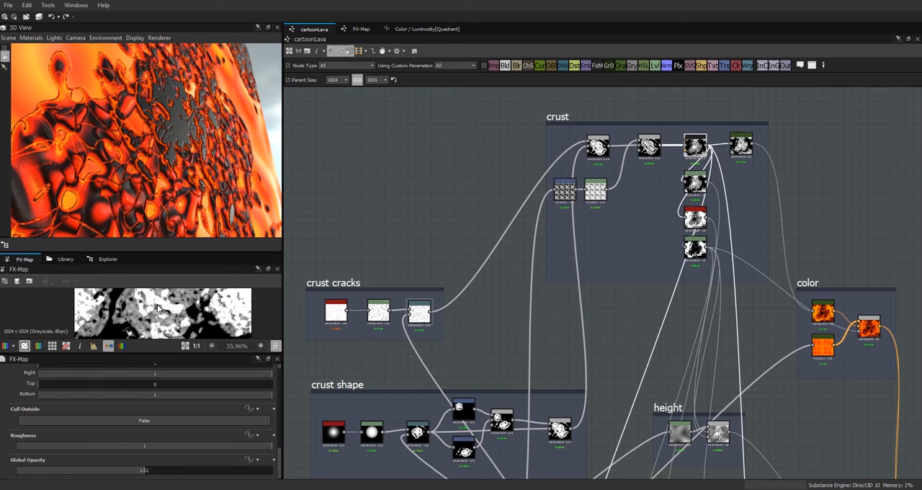
left_click_drag(143, 474, 114, 477)
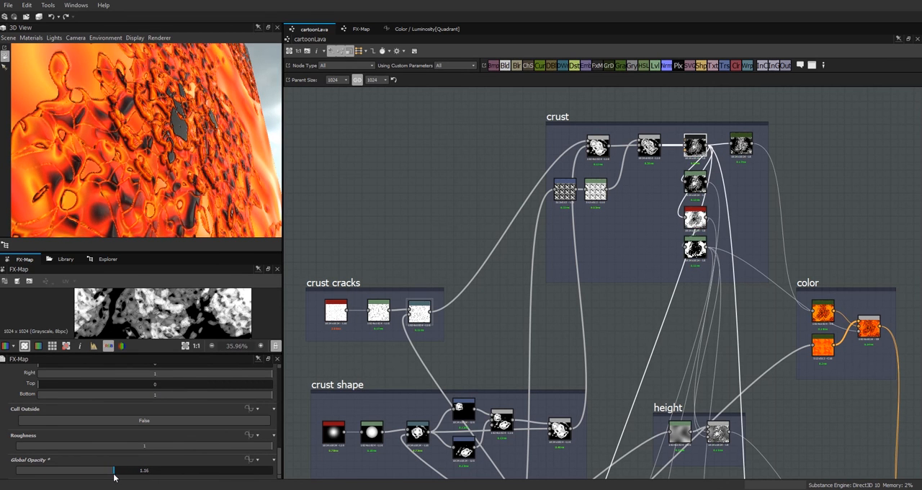
left_click_drag(208, 217, 230, 152)
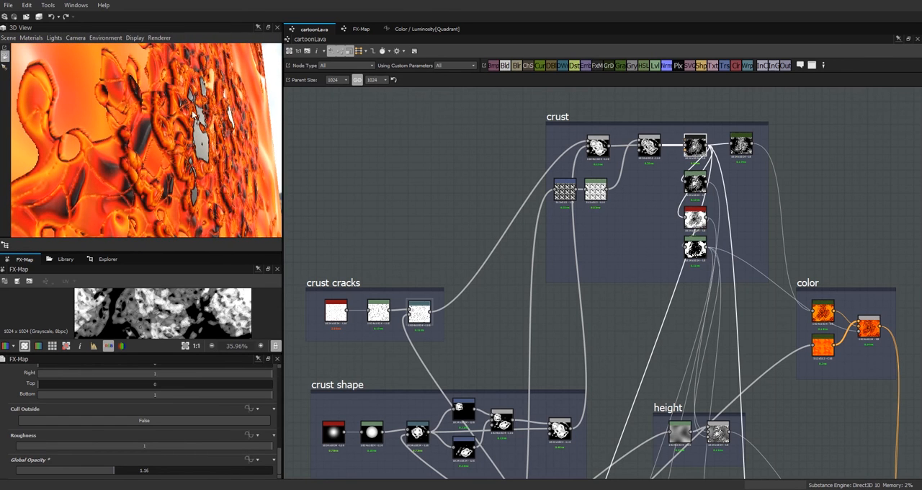
left_click_drag(112, 473, 96, 474)
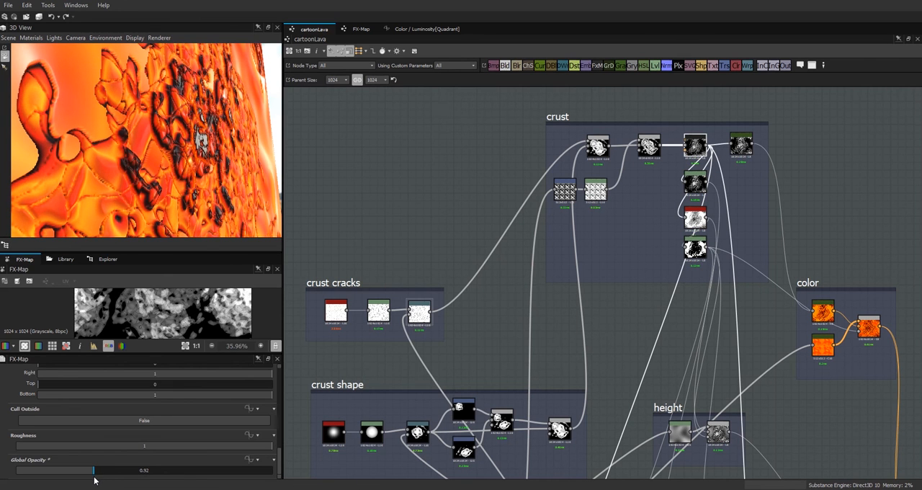
Step: Shift the black and red keys of the crust's color Gradient Map toward its orange end to darken the crust
left_click_drag(200, 140, 147, 110)
right_click_drag(146, 109, 527, 409)
right_click_drag(155, 137, 296, 265)
right_click_drag(144, 123, 183, 165)
left_click_drag(148, 132, 64, 154)
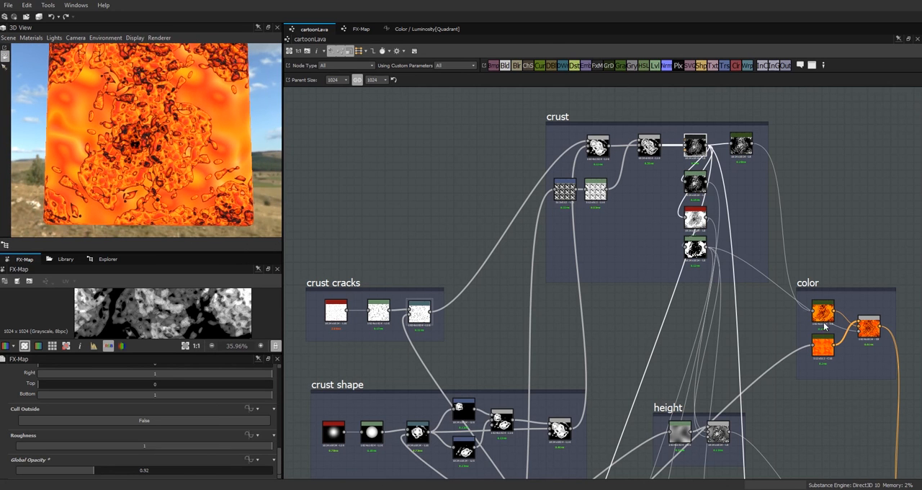
left_click(826, 314)
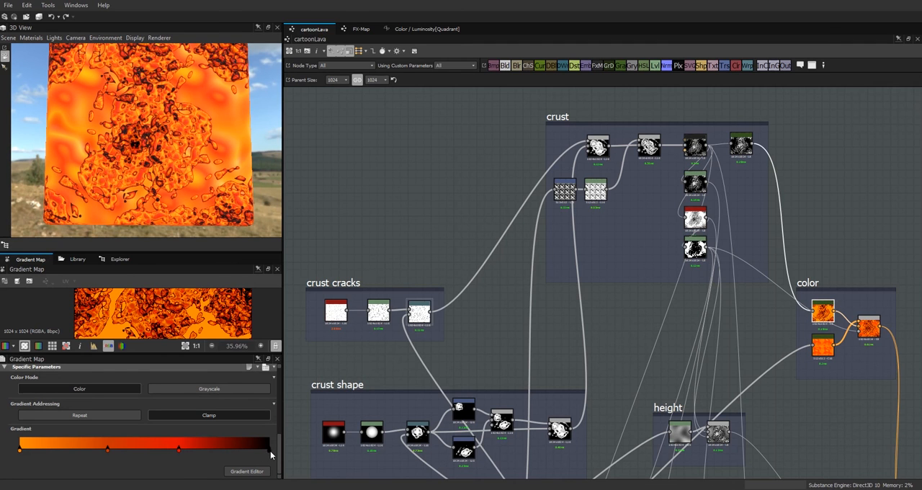
left_click_drag(271, 451, 245, 453)
left_click_drag(178, 449, 174, 449)
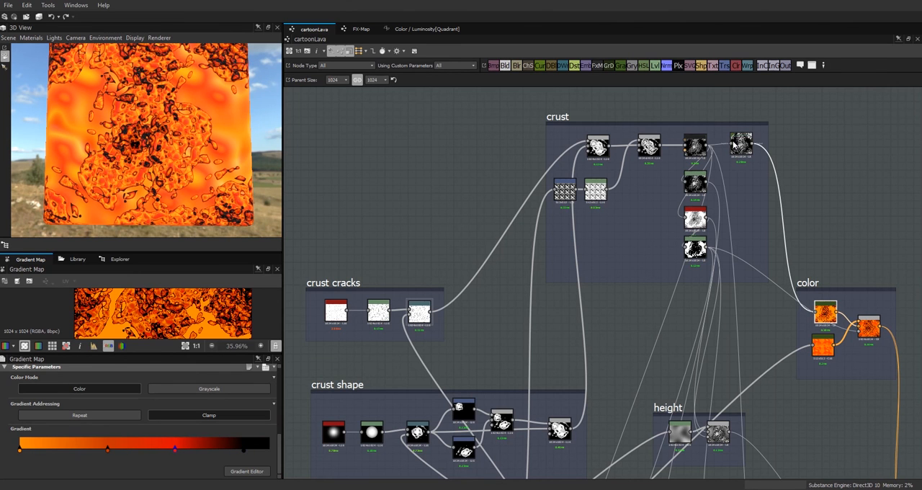
Step: Shift keys in the crust's grayscale Gradient Map to reposition its first white and black bands, with the previews enlarged
left_click(738, 148)
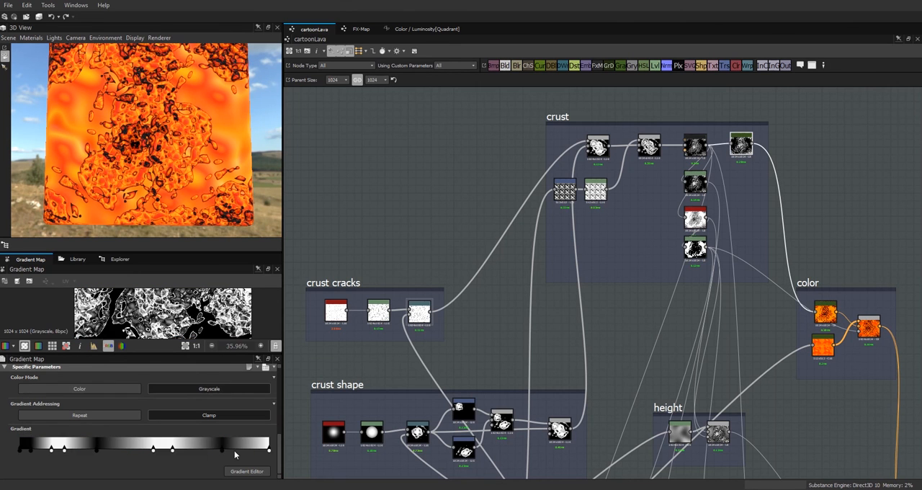
left_click_drag(179, 449, 181, 449)
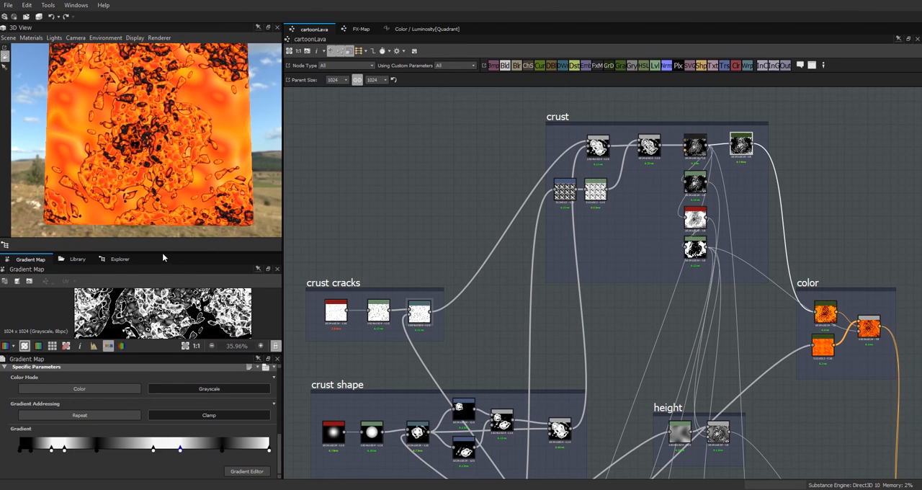
left_click_drag(189, 252, 188, 121)
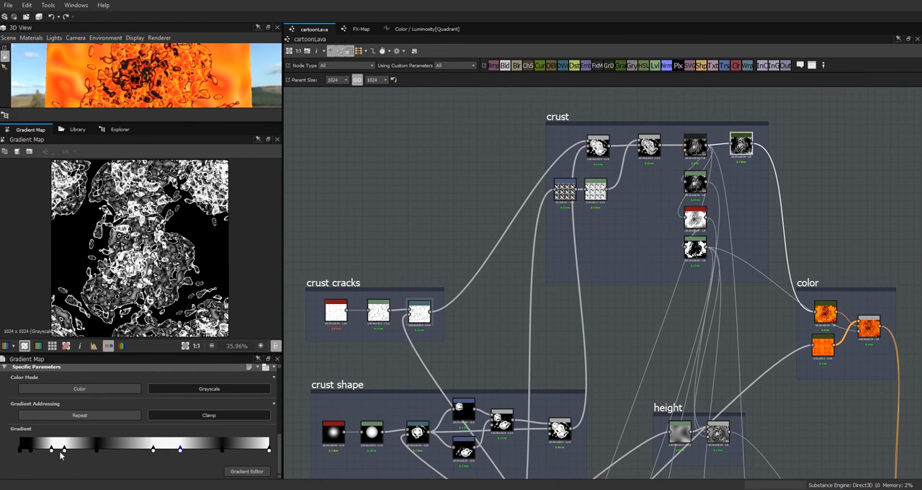
left_click_drag(65, 451, 92, 469)
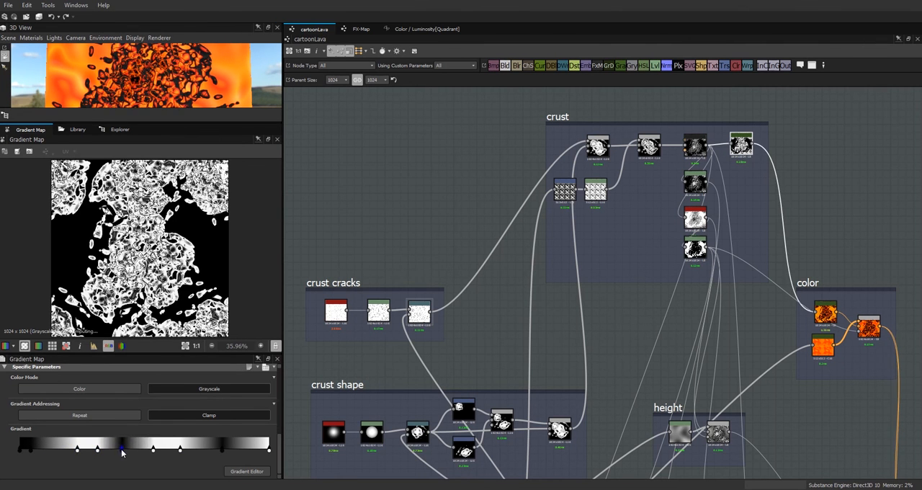
left_click_drag(161, 122, 176, 197)
left_click_drag(283, 193, 467, 209)
left_click_drag(202, 450, 190, 451)
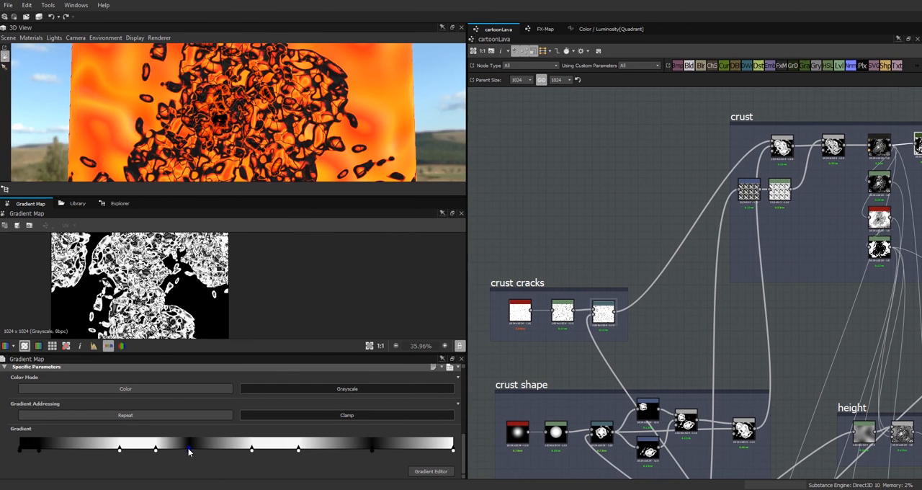
Step: Delete the extra white key from the gradient's first bright band and move the early black key closer to the start
mouse_move(119, 450)
left_mouse_down()
mouse_move(71, 453)
mouse_move(121, 461)
mouse_move(144, 449)
mouse_move(116, 449)
left_mouse_up()
left_click(121, 450)
left_click_drag(138, 450, 132, 450)
left_click_drag(190, 441, 184, 452)
key("Delete")
left_click_drag(39, 450, 26, 451)
left_click(133, 450)
key("Delete")
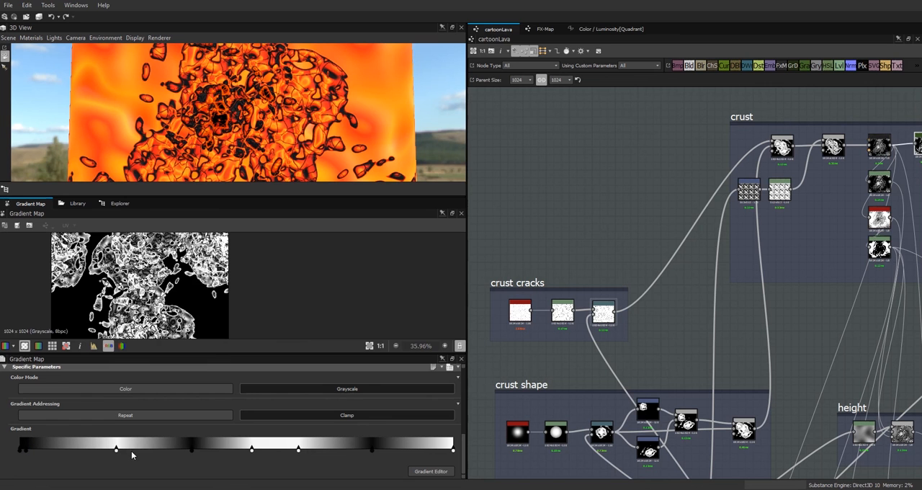
Step: Move the first white key close to the central black key, delay the ramp's start, and shift the next white key toward the light end
left_click_drag(116, 450, 166, 453)
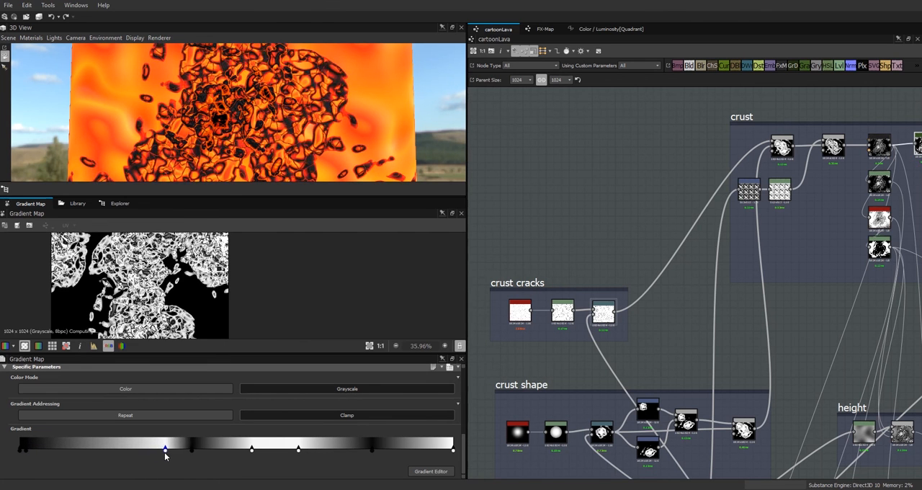
left_click_drag(27, 451, 68, 450)
left_click_drag(193, 448, 188, 450)
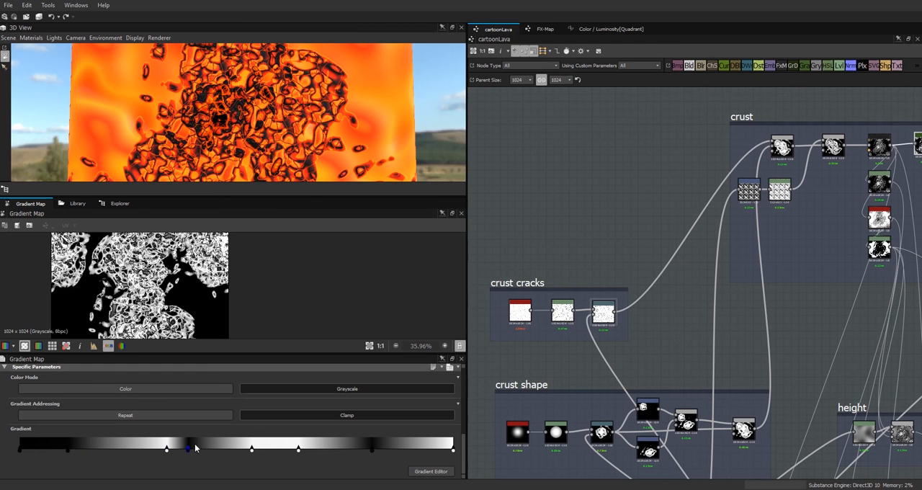
left_click(67, 451)
left_click(204, 450)
left_click_drag(252, 450, 327, 449)
Step: Compare with the crust FX-Map, then sharpen the gradient's first white peak against the central black key and delete the white end key
left_click(880, 147)
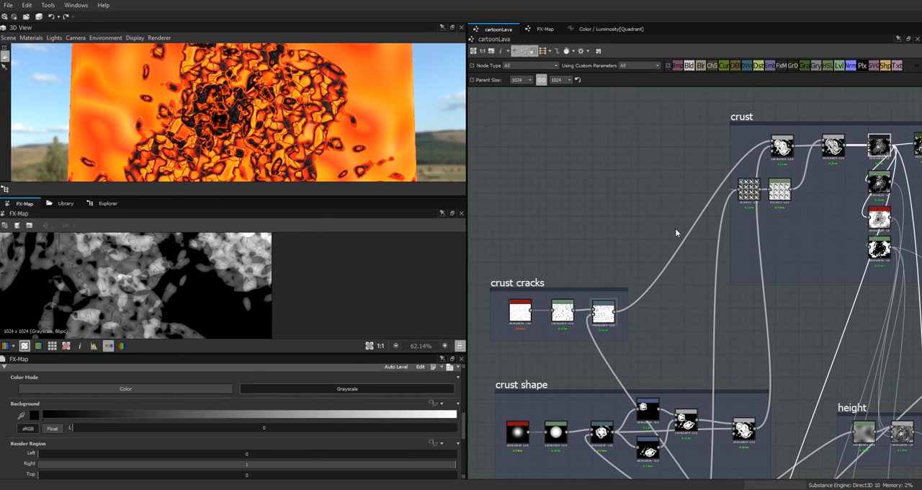
scroll(785, 321, "down", 2)
left_click(836, 185)
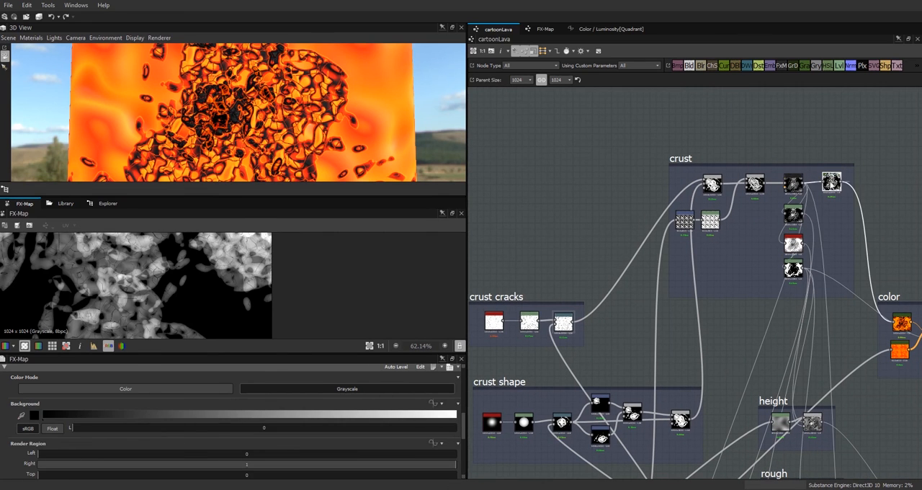
left_click_drag(68, 452, 23, 451)
left_click_drag(166, 451, 205, 452)
left_click_drag(23, 452, 213, 453)
double_click(275, 449)
left_click_drag(275, 450, 298, 450)
left_click_drag(373, 451, 402, 453)
left_click(454, 451)
key("Delete")
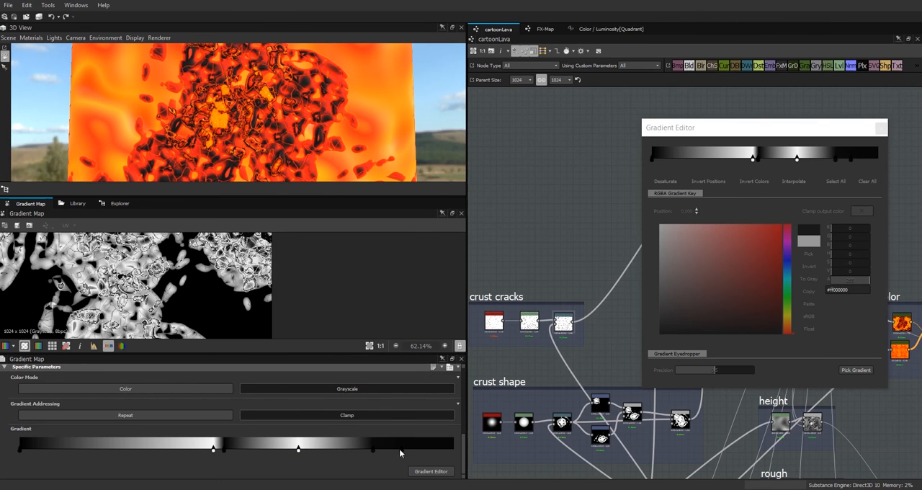
Step: Restore a white end to the gradient, broaden its upper bright band, and leave a narrow dark band near the light end
left_click_drag(299, 450, 454, 451, "ctrl")
left_click_drag(422, 450, 270, 450)
mouse_move(214, 449)
left_mouse_down()
mouse_move(174, 450)
mouse_move(219, 450)
left_mouse_up()
scroll(224, 309, "up", 1)
middle_click_drag(224, 310, 205, 355)
left_click_drag(339, 449, 377, 451)
key("Delete")
left_click(311, 449)
left_click(312, 452, "shift")
left_click_drag(446, 446, 366, 447)
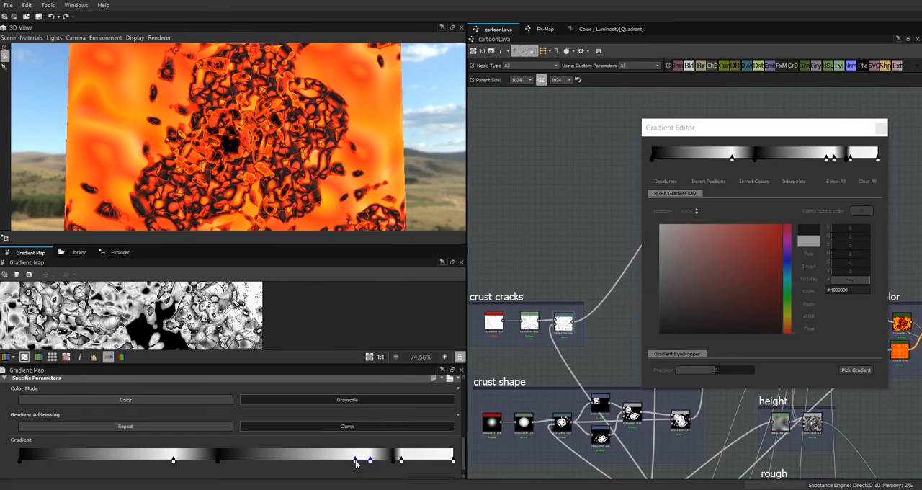
Step: Widen the gradient's two black bands and place white keys close to their edges
left_click_drag(355, 462, 302, 472)
left_click_drag(221, 457, 369, 465)
mouse_move(222, 456)
left_mouse_down()
mouse_move(199, 469)
mouse_move(214, 466)
left_mouse_up()
left_click_drag(258, 463, 256, 463)
left_click_drag(316, 461, 336, 461)
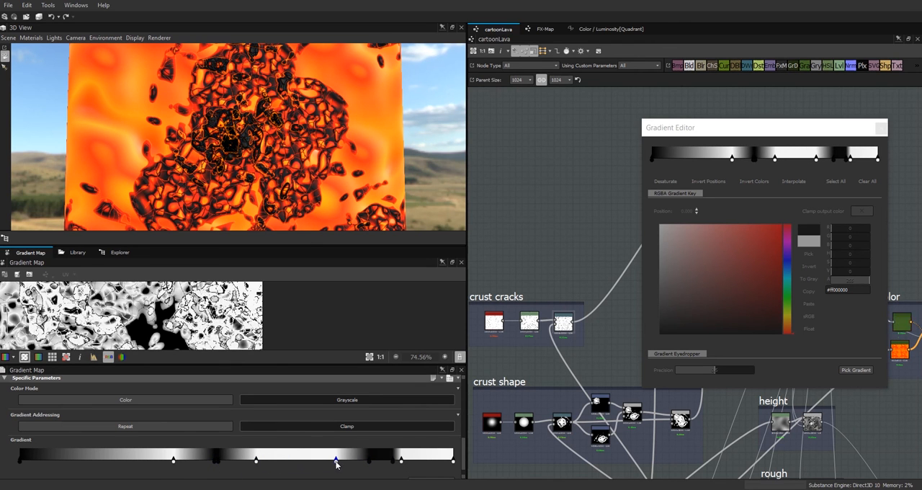
left_click_drag(173, 462, 231, 463)
Step: Close the Gradient Editor and inspect the adjusted crust from several angles on the cube
left_click_drag(352, 126, 281, 167)
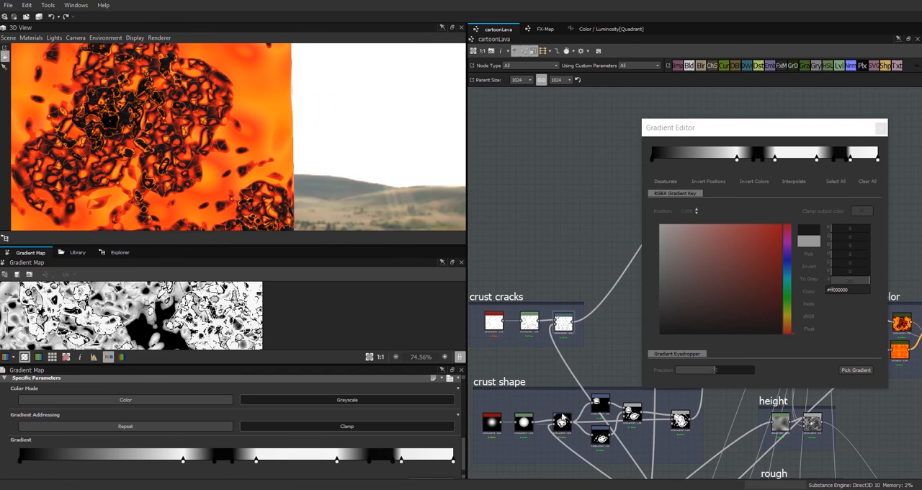
left_click(880, 128)
left_click_drag(216, 174, 277, 156)
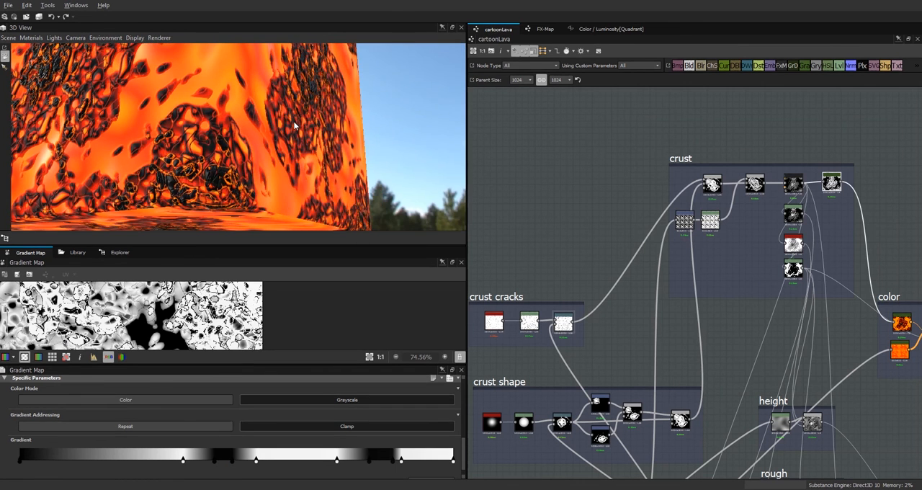
left_click_drag(121, 96, 168, 68)
scroll(183, 124, "up", 3)
left_click_drag(191, 110, 157, 142)
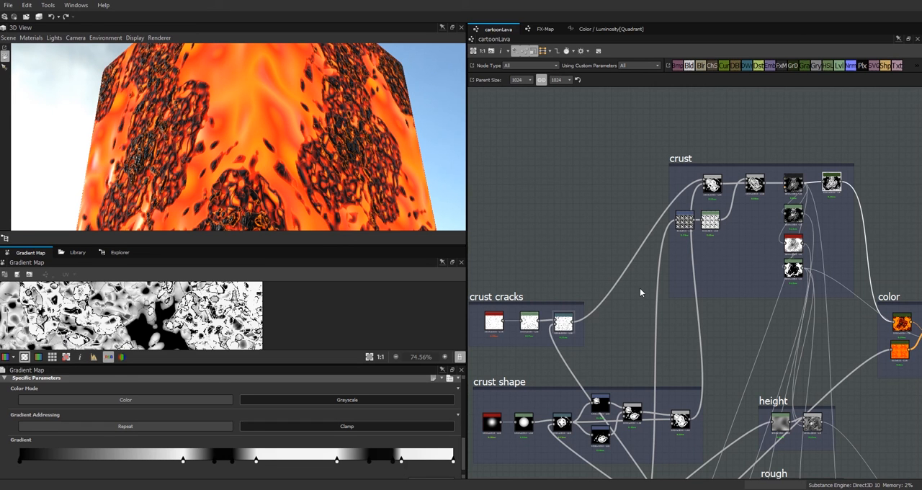
Step: Review the color, height and rough groups in the graph and examine the crust up close on the cube
middle_click_drag(758, 315, 613, 206)
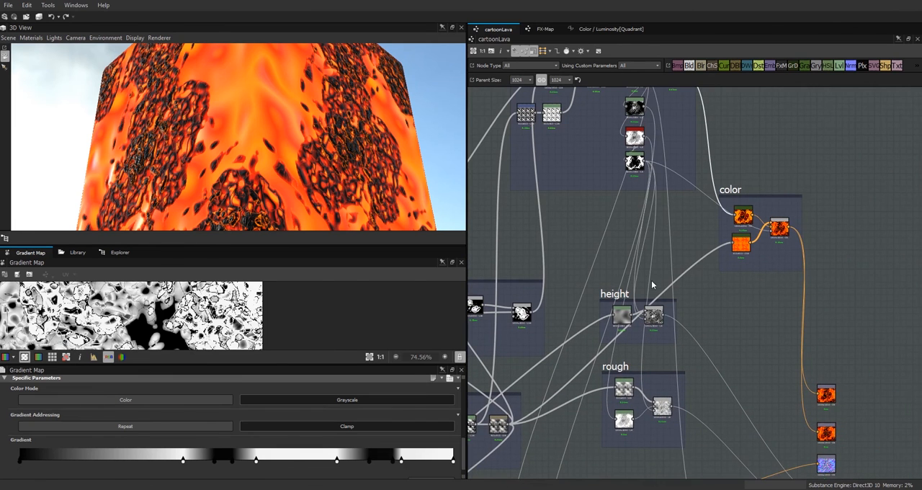
scroll(738, 343, "down", 3)
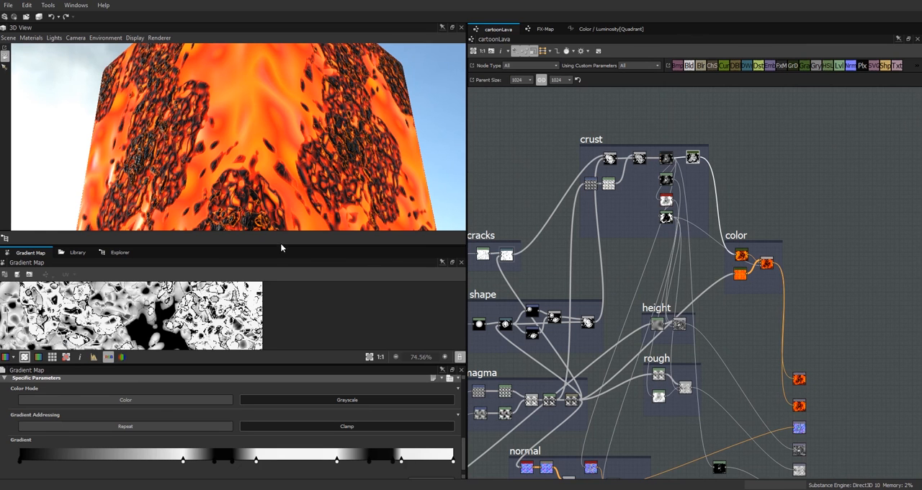
left_click_drag(281, 248, 271, 317)
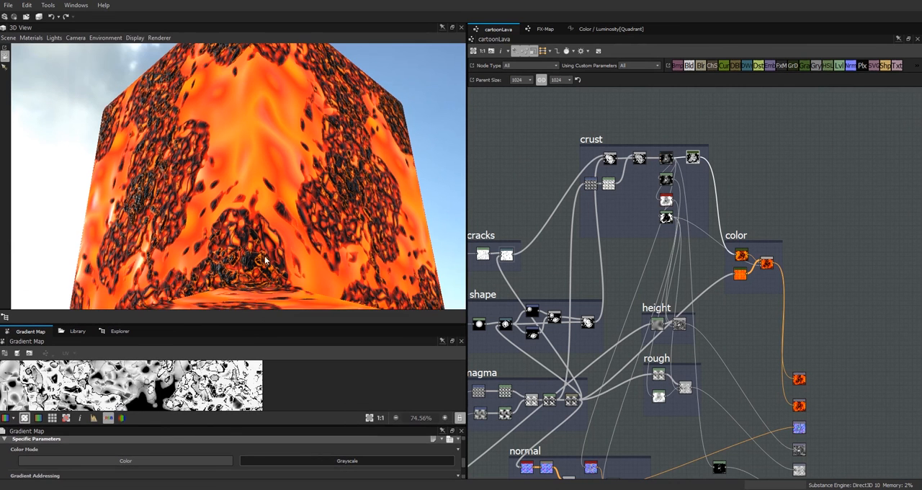
left_click_drag(282, 243, 240, 156)
scroll(234, 145, "up", 3)
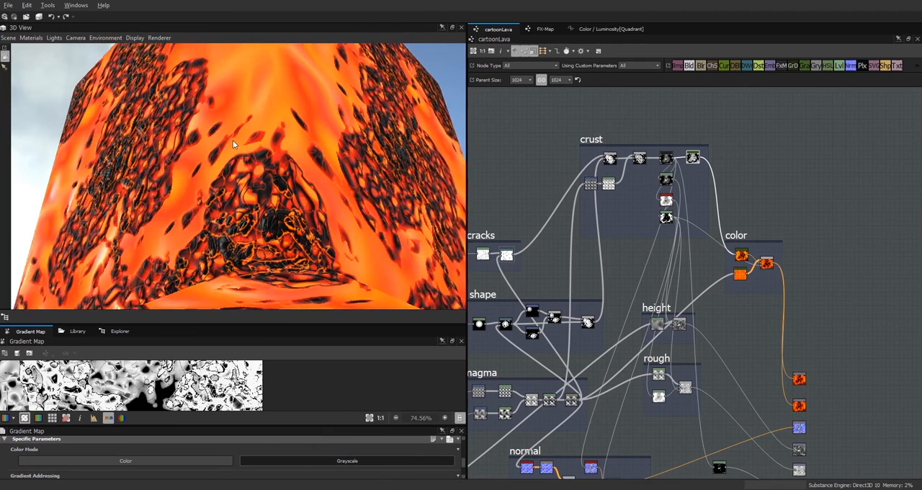
scroll(234, 144, "up", 1)
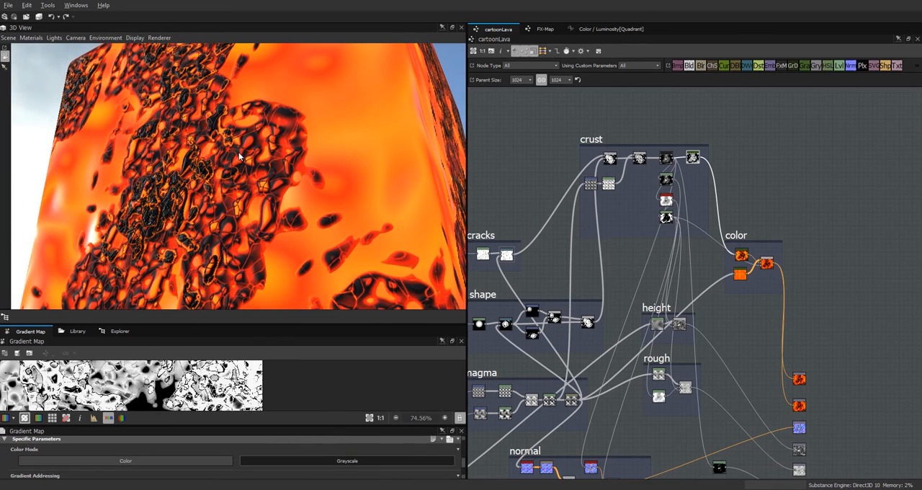
middle_click_drag(849, 346, 865, 170)
left_click_drag(739, 285, 775, 299)
middle_click_drag(723, 333, 724, 489)
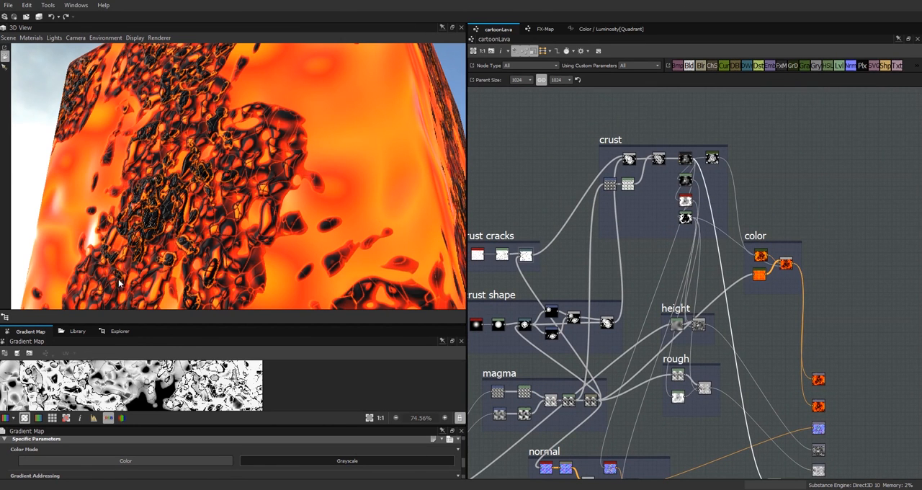
Step: Save the cartoonLava.sbs package, switch to Substance Player, and set the material's output size to 1024
left_click(121, 334)
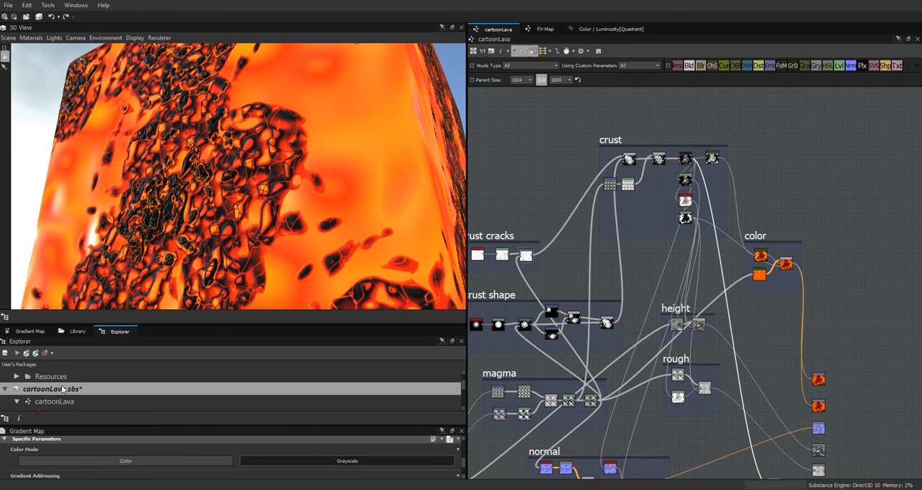
key("ctrl+s")
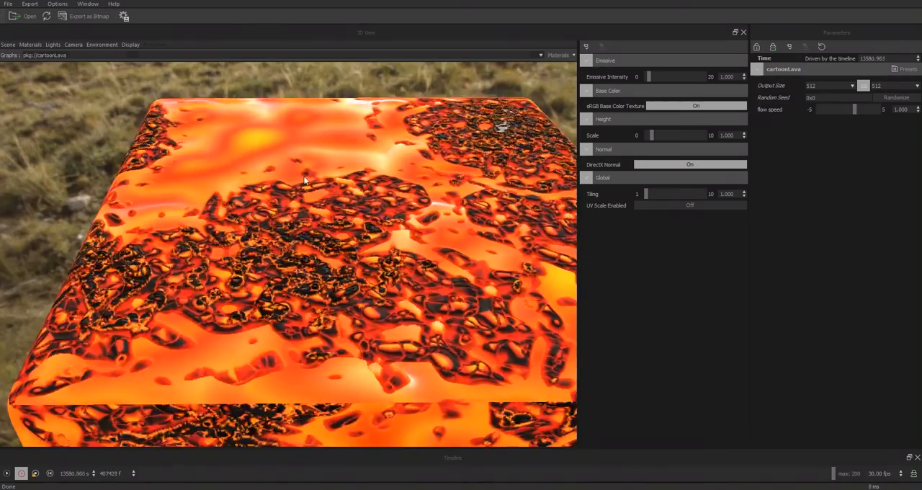
left_click_drag(308, 182, 465, 291)
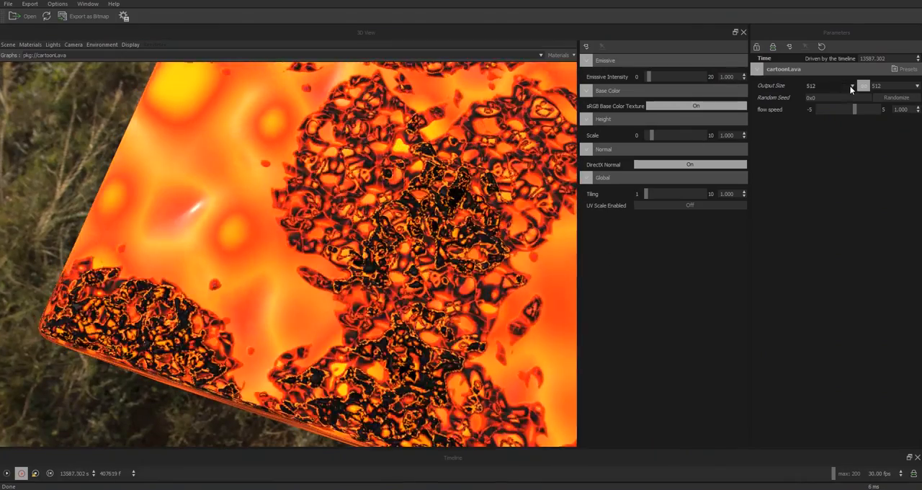
left_click(851, 85)
left_click(822, 156)
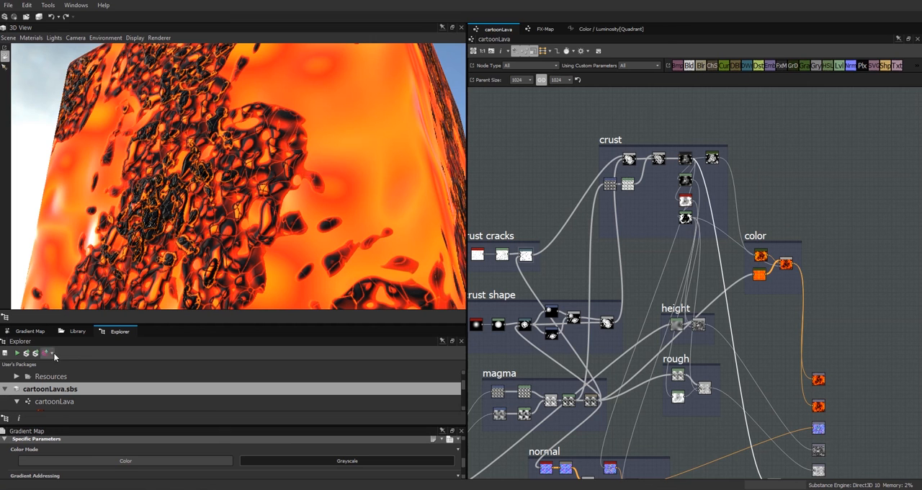
Step: Find the Blur HQ node in Substance Designer's library and insert it between the color group's blend and the two color outputs
left_click(78, 331)
left_click_drag(143, 353, 72, 353)
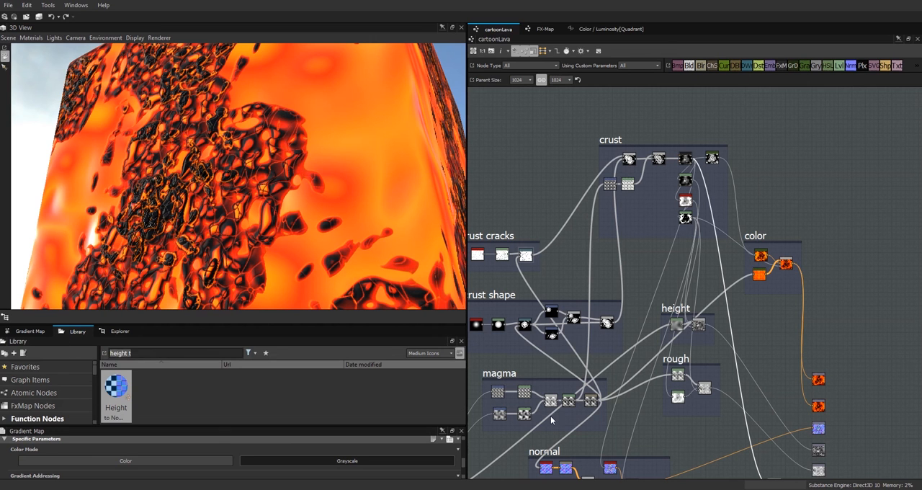
type("b")
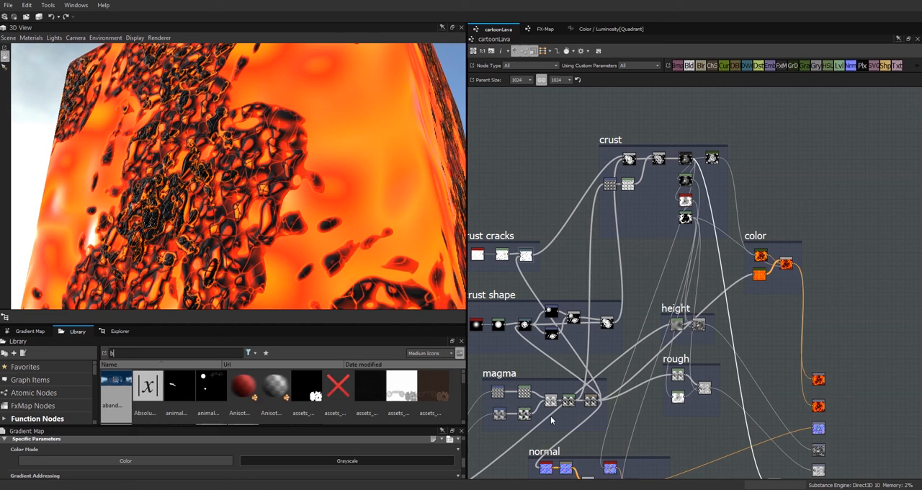
type("lur")
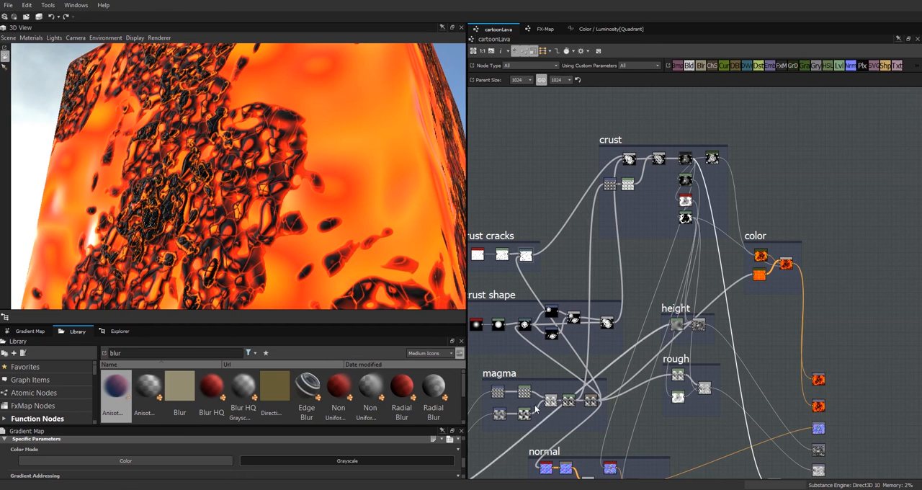
left_click_drag(214, 389, 786, 316)
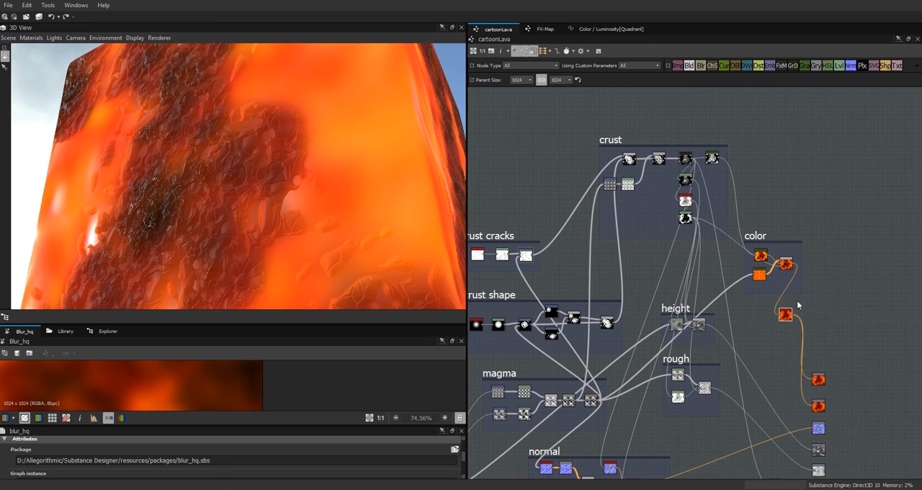
Step: Reduce the Blur HQ node's intensity to 0.7
left_click_drag(464, 458, 464, 468)
left_click_drag(293, 426, 300, 333)
left_click_drag(292, 458, 36, 458)
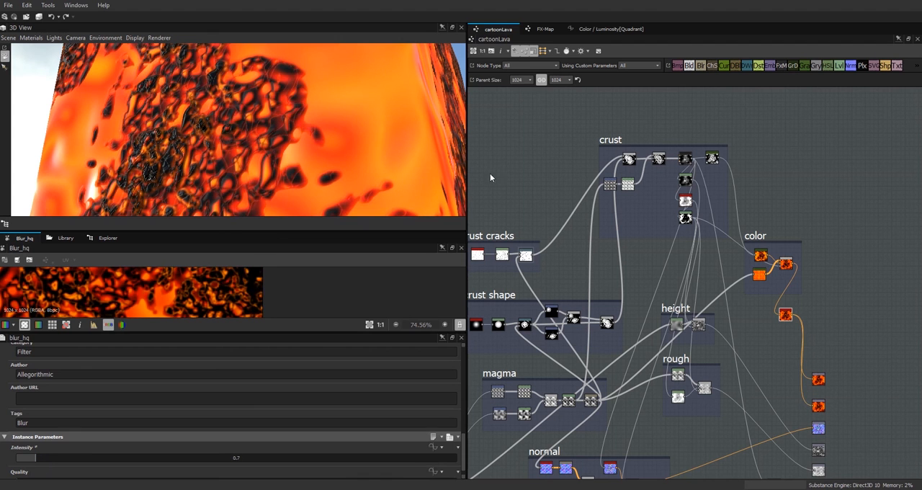
Step: Set the graph's parent size to 512 and lower the Blur HQ intensity to about 0.33
left_click(531, 80)
left_click(522, 132)
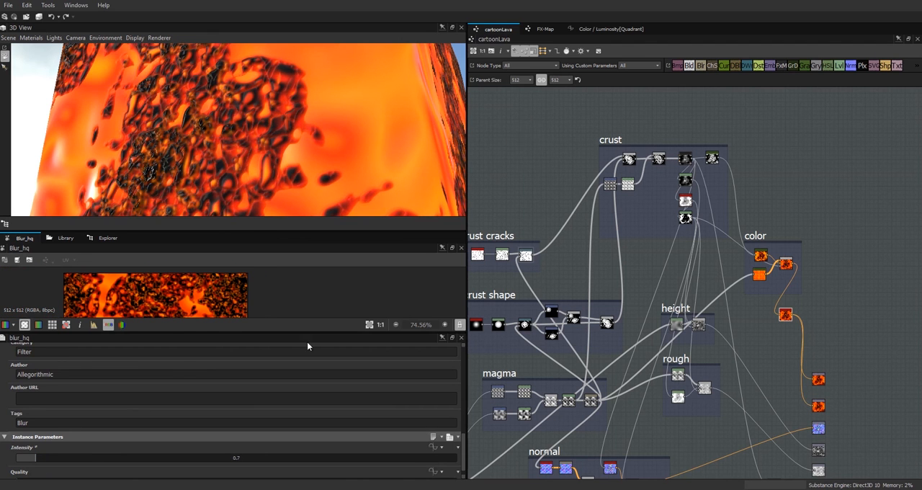
left_click_drag(33, 458, 25, 463)
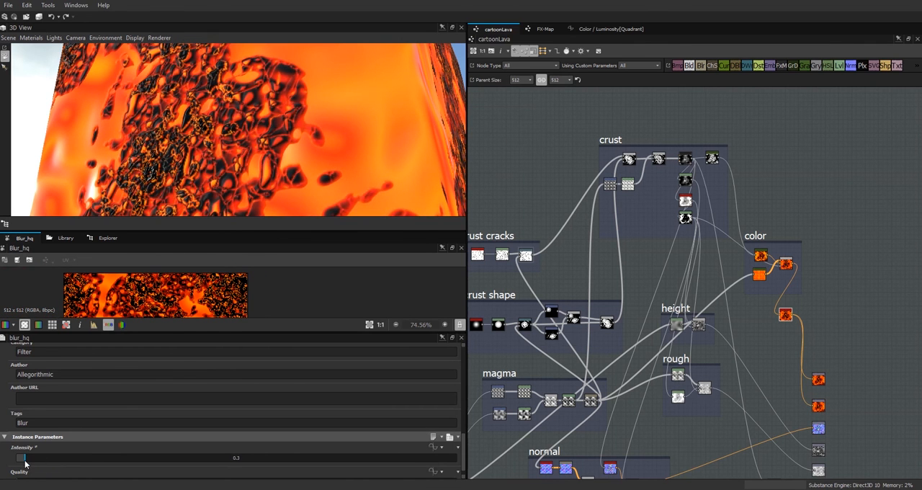
Step: Examine the lightly blurred crust on the cube from close up and farther away
left_click_drag(178, 227, 232, 234)
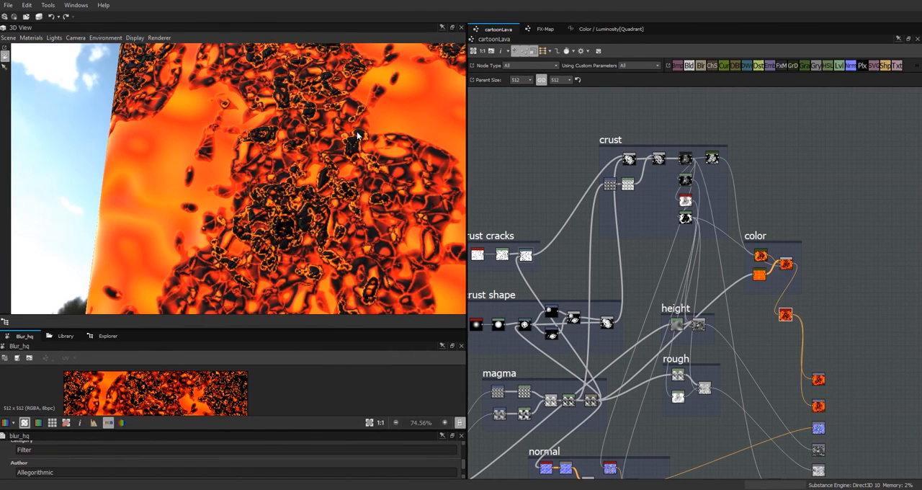
scroll(371, 184, "up", 4)
scroll(374, 191, "down", 4)
middle_click_drag(370, 197, 361, 194)
scroll(361, 195, "down", 2)
left_click_drag(361, 193, 364, 200)
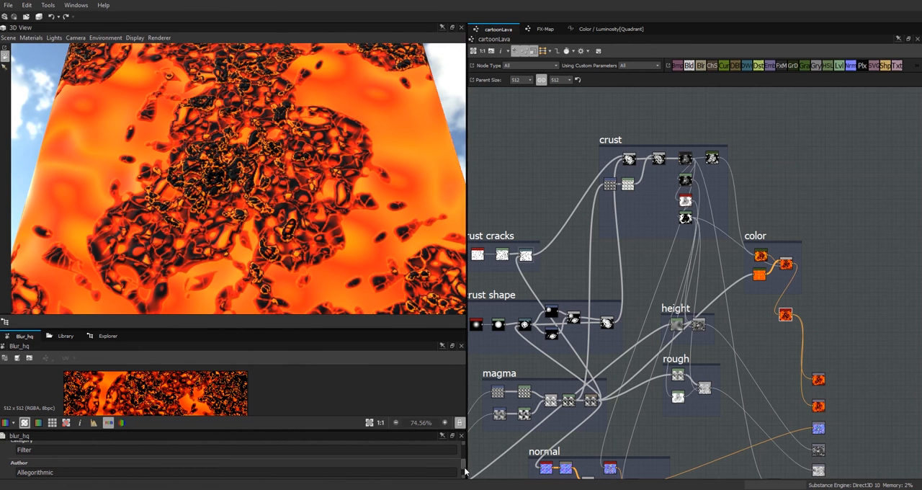
Step: Raise the Blur HQ intensity to 0.4 and check the crust detail on the cube
scroll(466, 469, "down", 3)
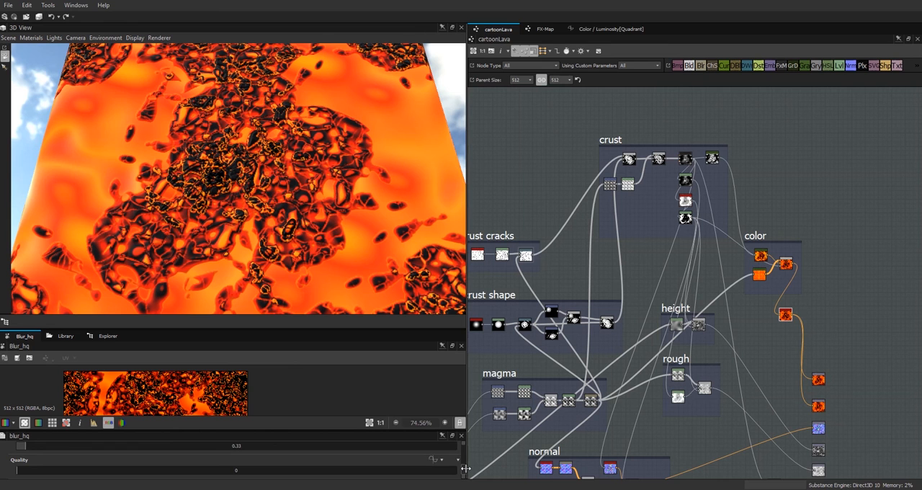
scroll(466, 469, "up", 1)
left_click_drag(26, 455, 26, 455)
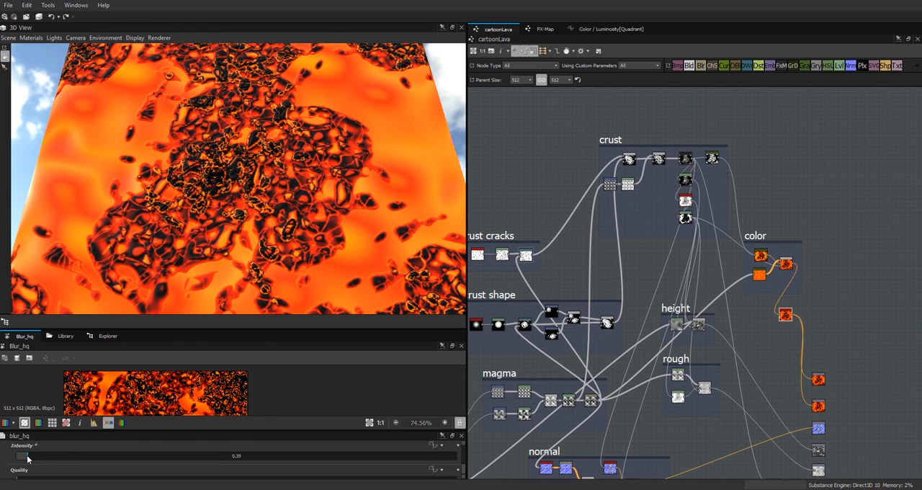
left_click_drag(161, 234, 214, 257)
right_click_drag(342, 134, 340, 181)
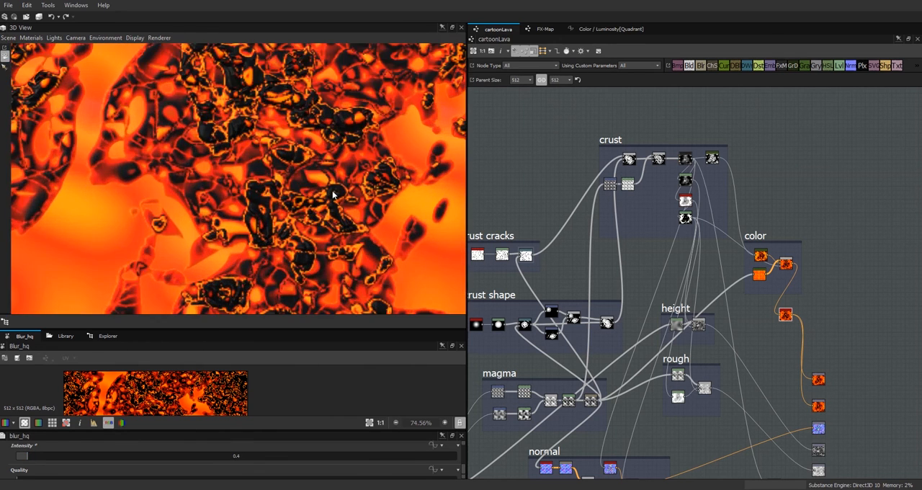
scroll(317, 219, "down", 3)
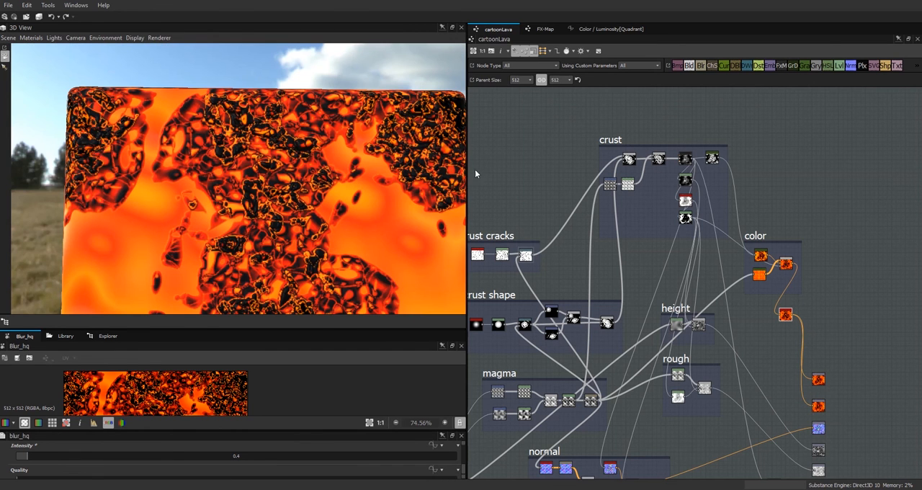
Step: Save and republish the cartoonLava package, then check the crust detail on the cube
left_click(107, 336)
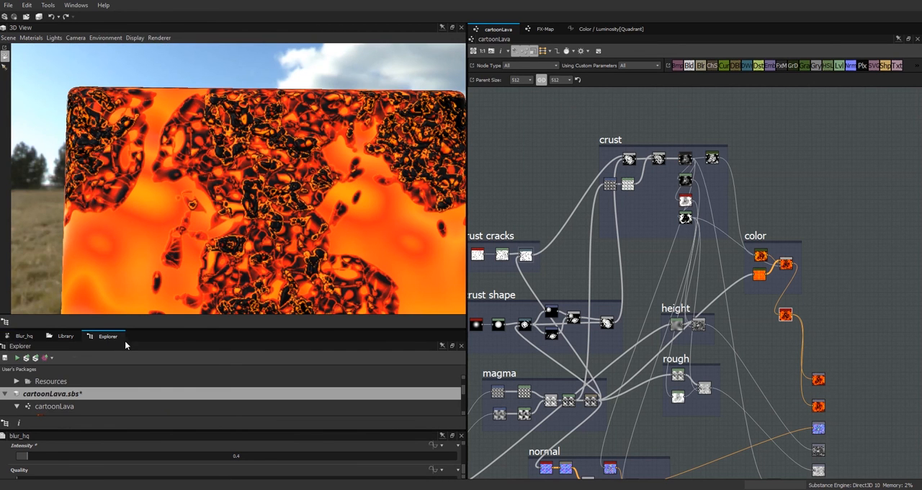
left_click(34, 358)
scroll(288, 193, "up", 3)
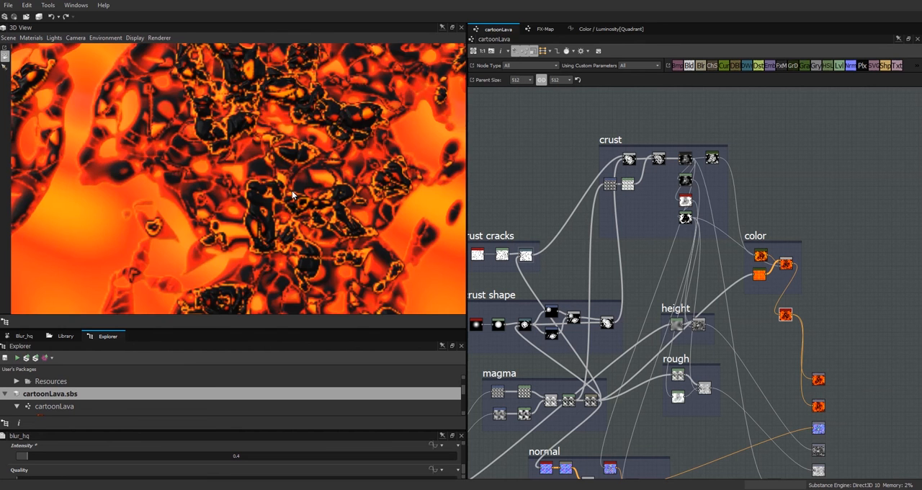
scroll(301, 188, "down", 3)
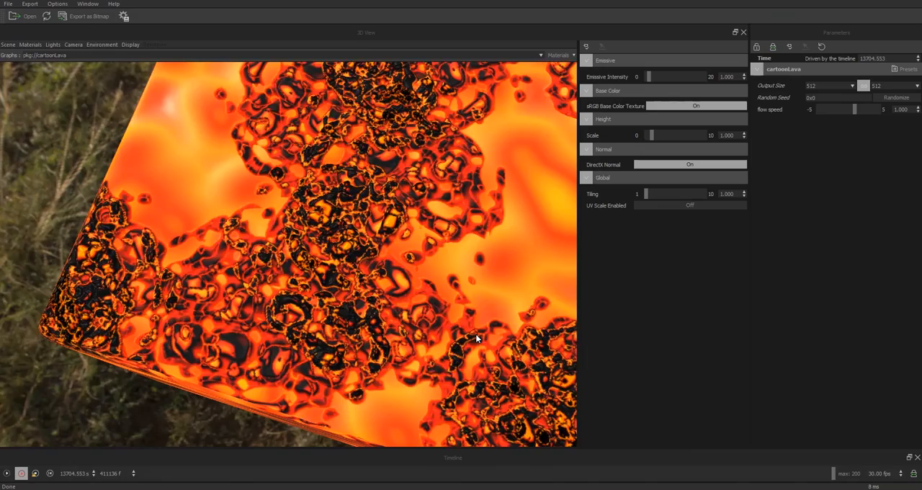
Step: Inspect the republished lava from several angles in Substance Player and set its output size to 1024
left_click_drag(476, 334, 304, 291)
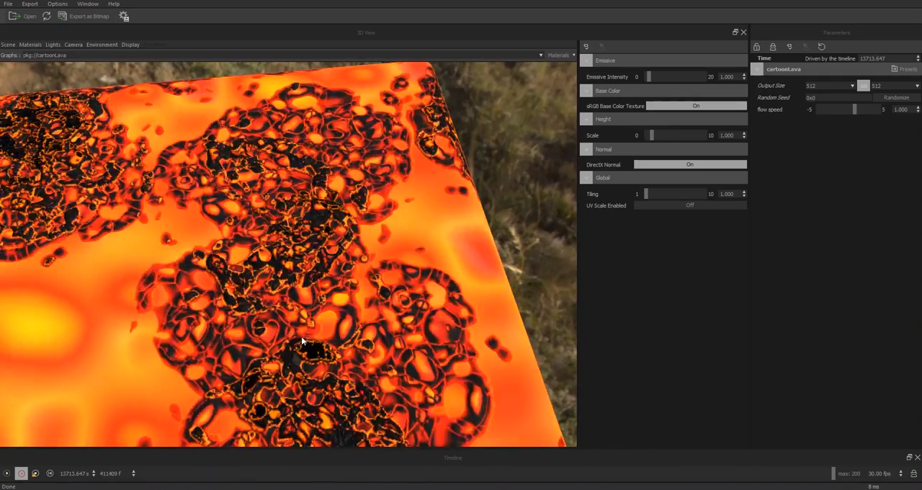
left_click_drag(301, 337, 469, 305)
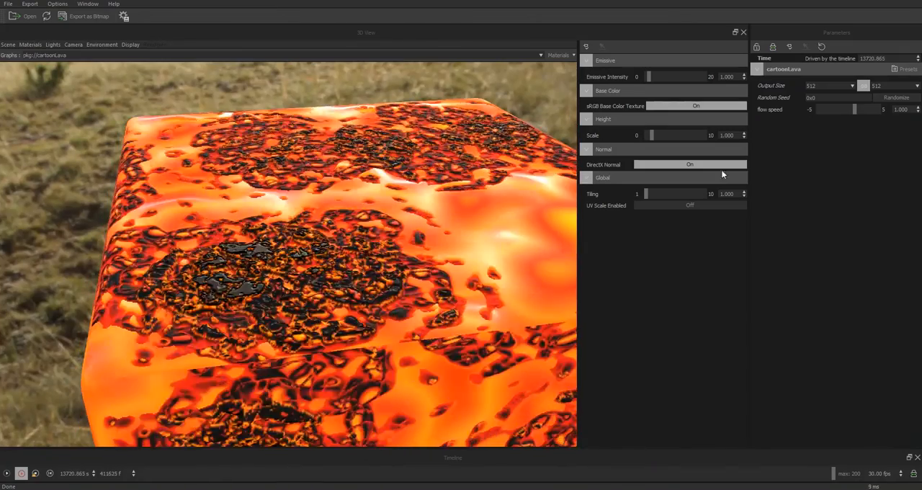
left_click(852, 86)
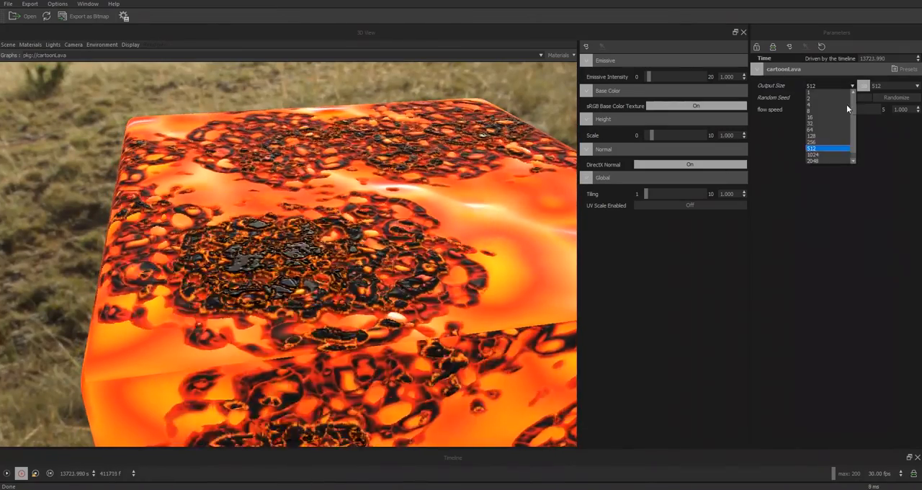
left_click(832, 154)
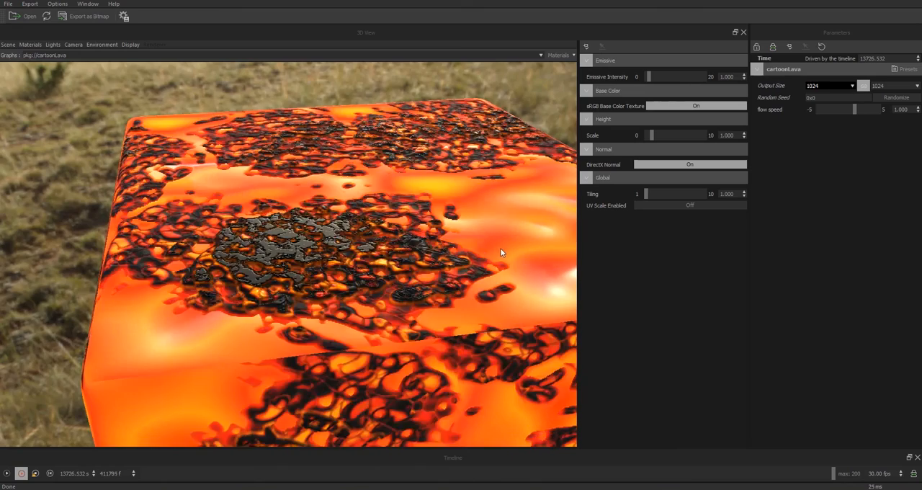
left_click_drag(435, 306, 311, 404)
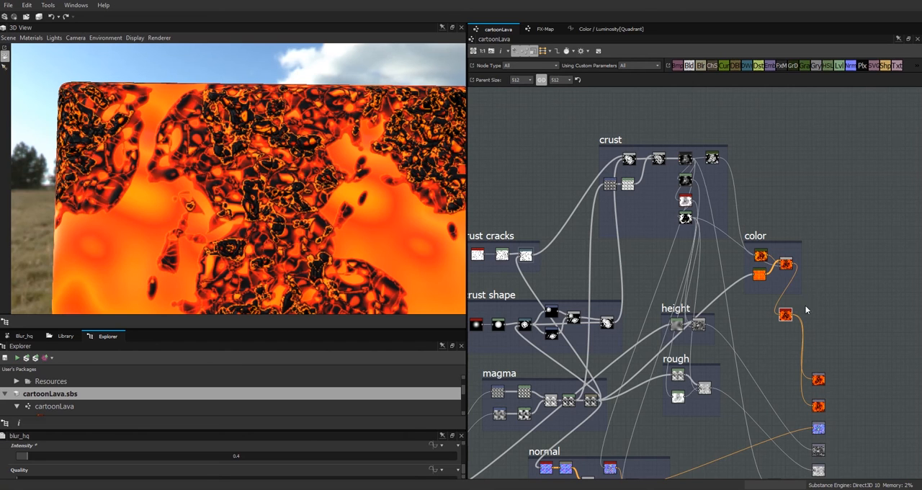
Step: Return to Substance Designer, reconnect the color blend directly to both color outputs, and delete the Blur HQ node
left_click_drag(795, 265, 812, 379)
left_click_drag(793, 264, 814, 406)
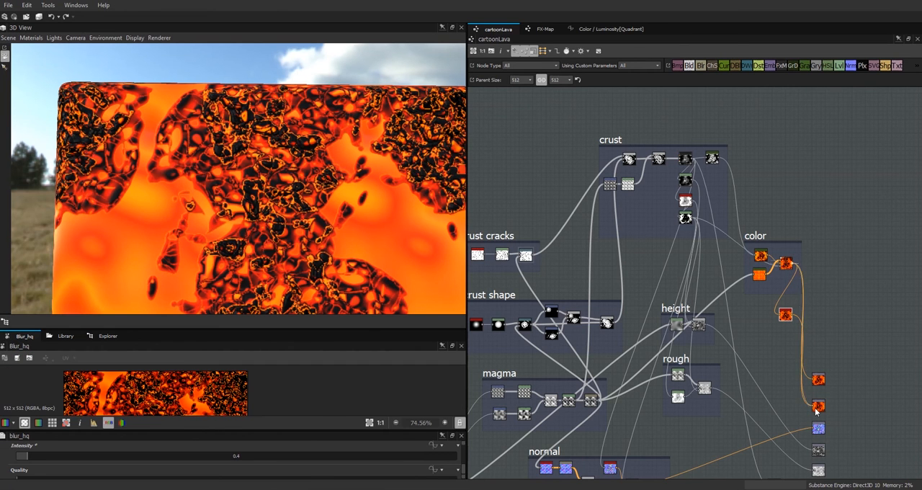
left_click(785, 326)
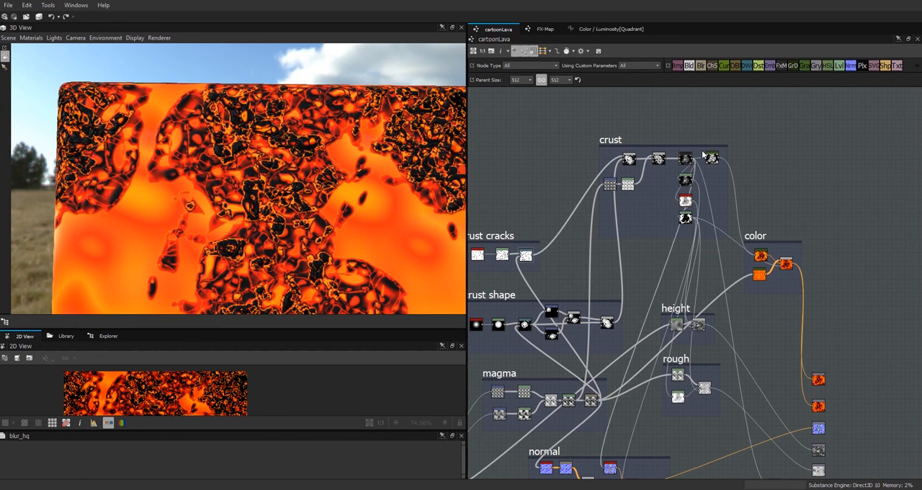
Step: Open the crust's color Gradient Map and move its black key slightly toward the dark end of the gradient
scroll(759, 177, "down", 2)
scroll(771, 191, "up", 2)
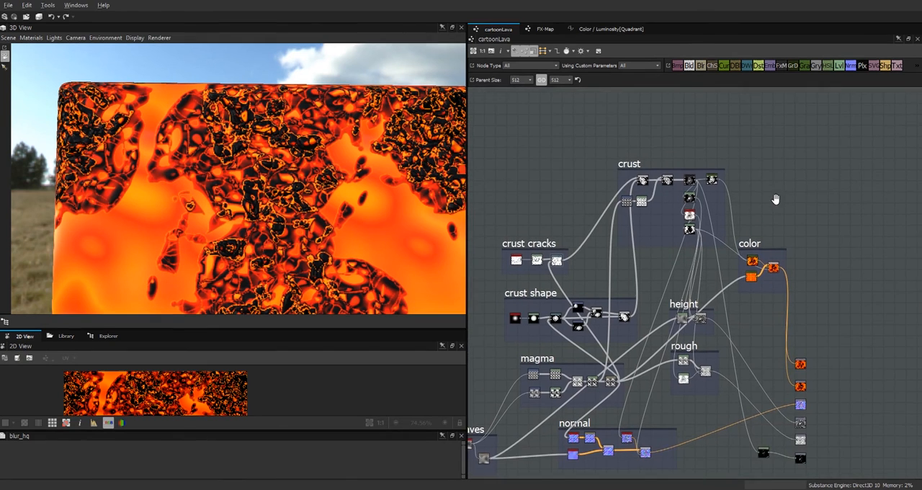
scroll(766, 242, "up", 3)
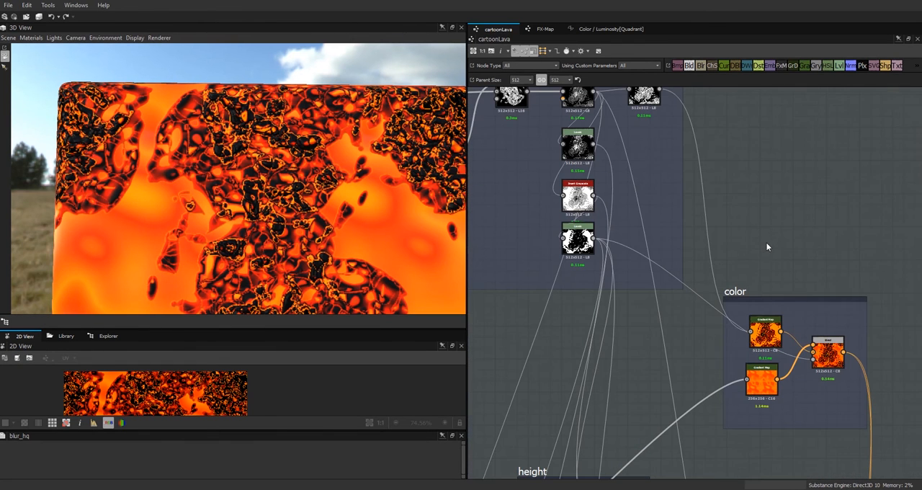
double_click(765, 335)
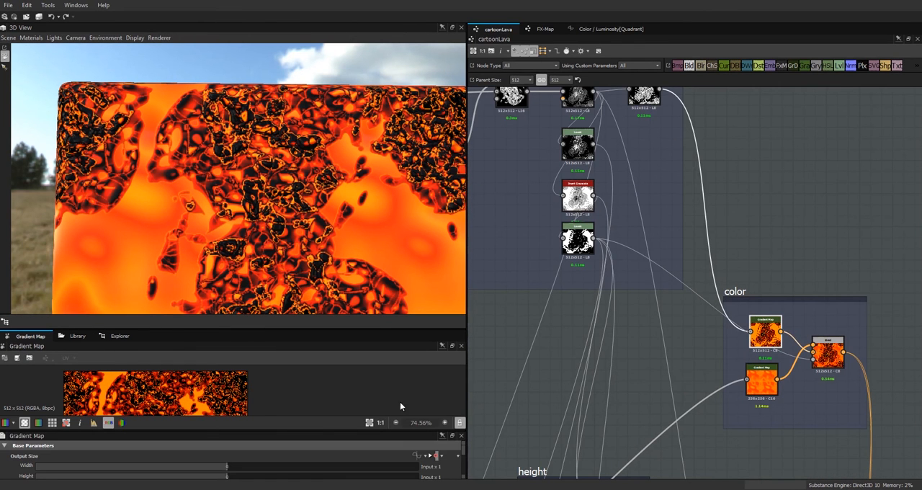
left_click_drag(464, 446, 465, 468)
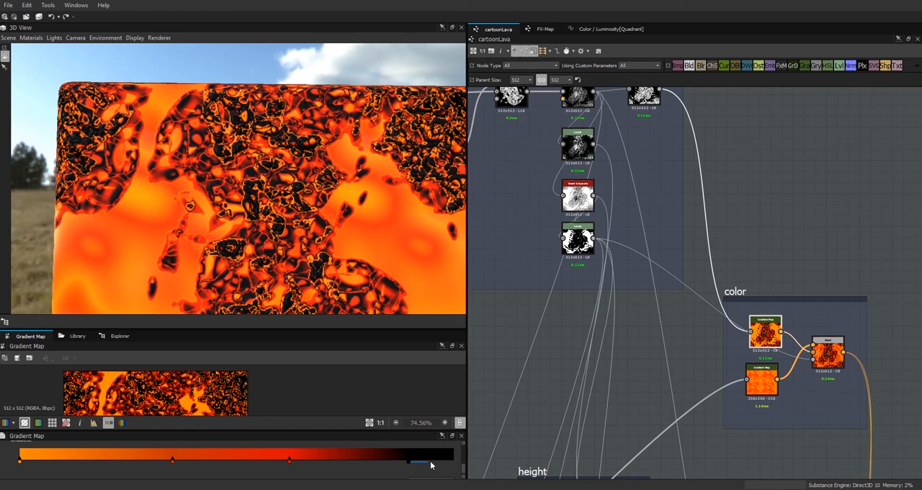
mouse_move(410, 461)
left_mouse_down()
mouse_move(433, 462)
mouse_move(424, 462)
left_mouse_up()
Step: Insert a Levels node between the crust's grayscale Gradient Map and the crust's color Gradient Map, and try its output low level
middle_click_drag(751, 196, 754, 247)
left_click(647, 144)
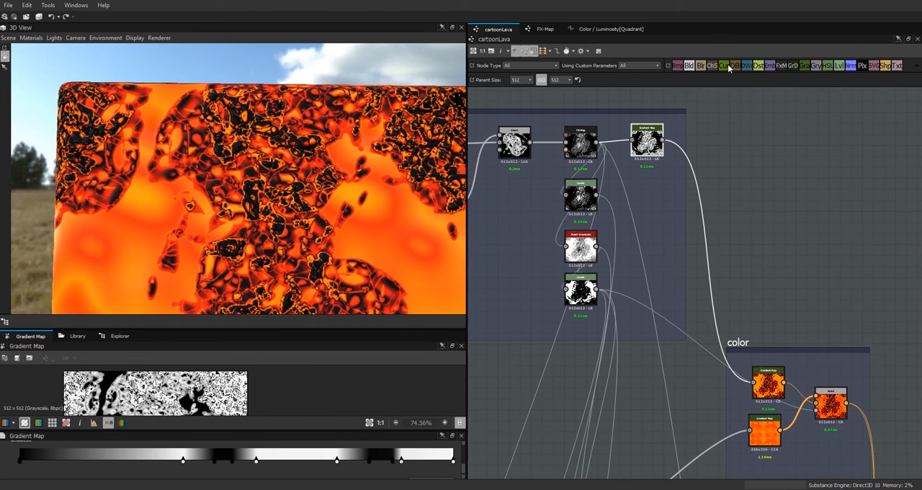
left_click_drag(807, 163, 805, 162)
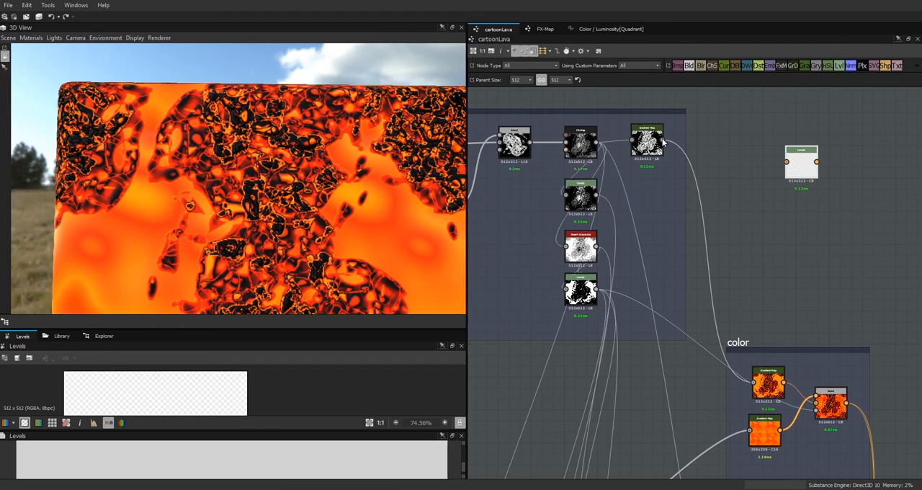
left_click_drag(663, 140, 751, 155)
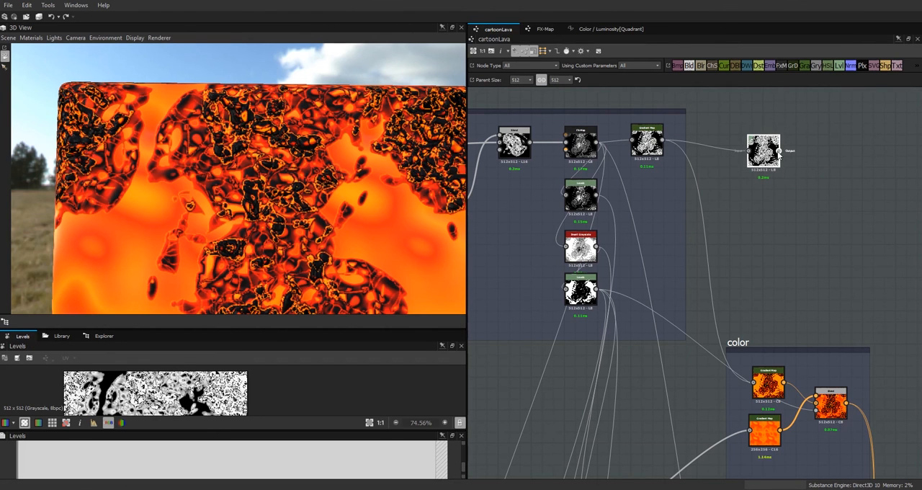
left_click_drag(728, 358, 753, 381)
left_click_drag(763, 155, 740, 144)
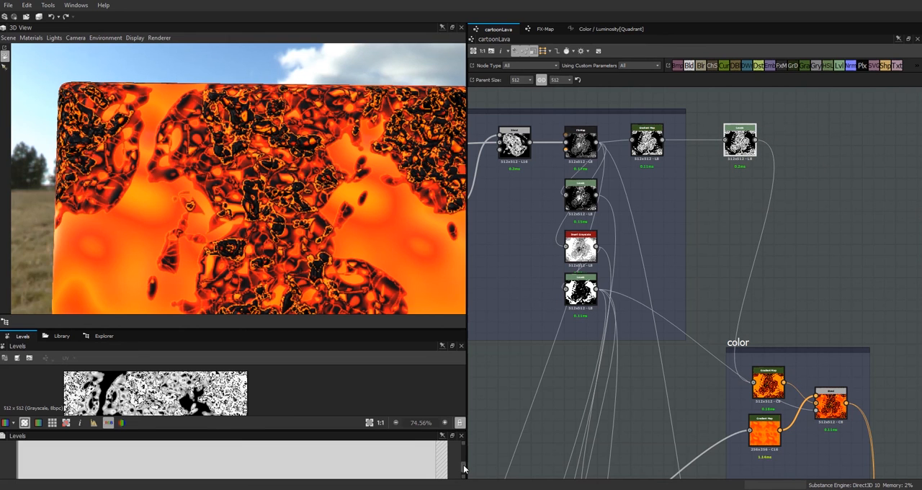
mouse_move(19, 468)
left_mouse_down()
mouse_move(140, 480)
mouse_move(403, 482)
mouse_move(4, 473)
left_mouse_up()
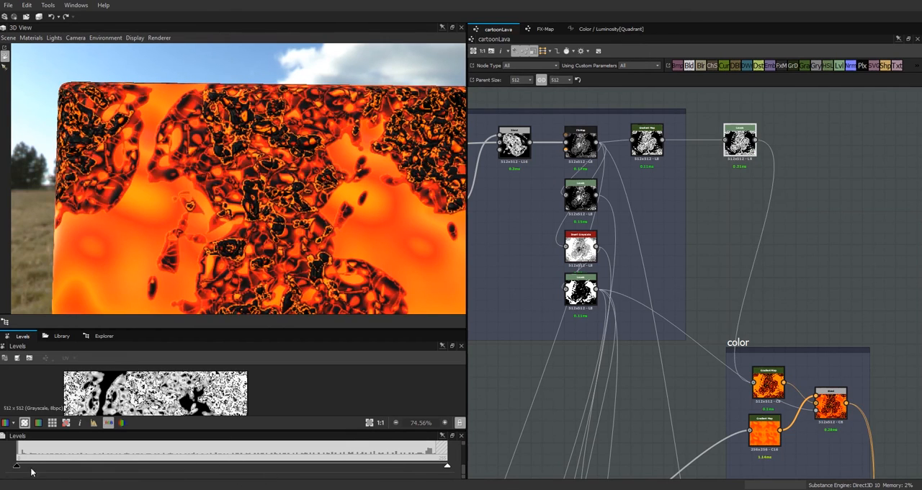
Step: Add a Float1 slider input parameter labelled "crust thickness" to the cartoonLava graph
left_click(501, 366)
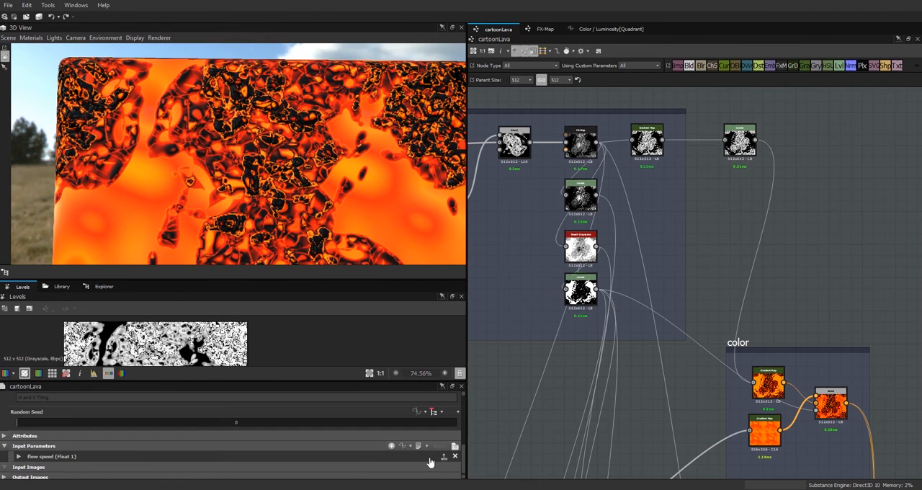
left_click(391, 446)
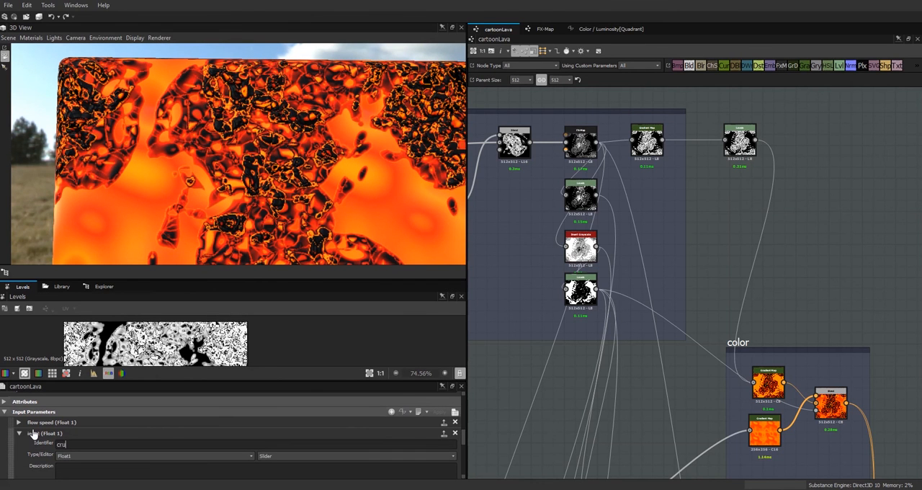
key("Return")
scroll(447, 440, "down", 3)
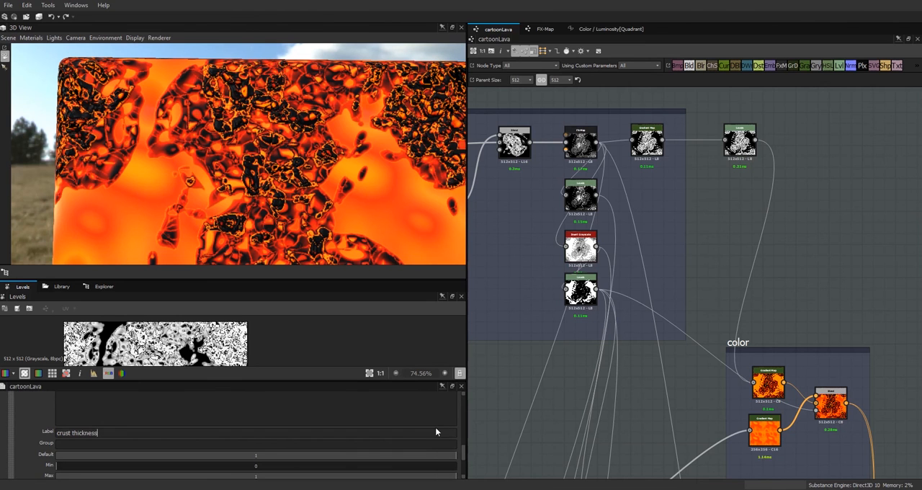
scroll(464, 456, "down", 1)
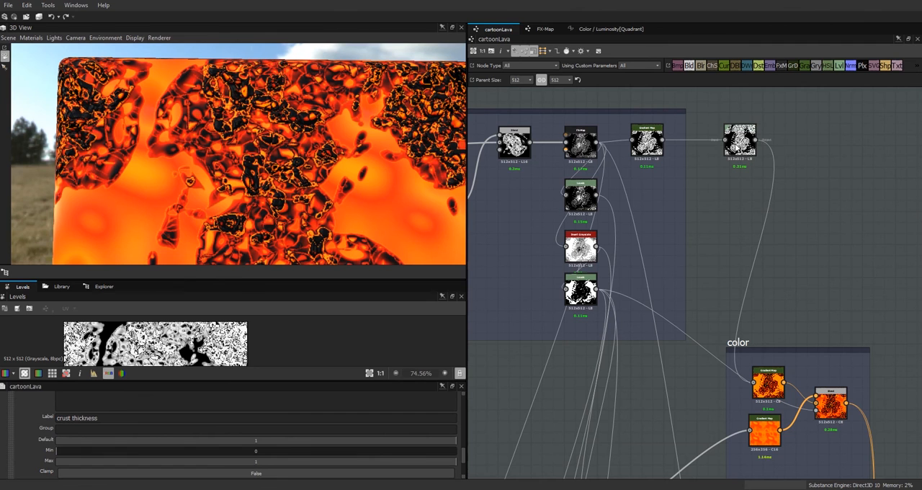
Step: Drive the new Levels node's Level Out Low with the crust_thickness parameter
left_click(740, 141)
mouse_move(465, 467)
left_mouse_down()
mouse_move(464, 435)
mouse_move(463, 456)
left_mouse_up()
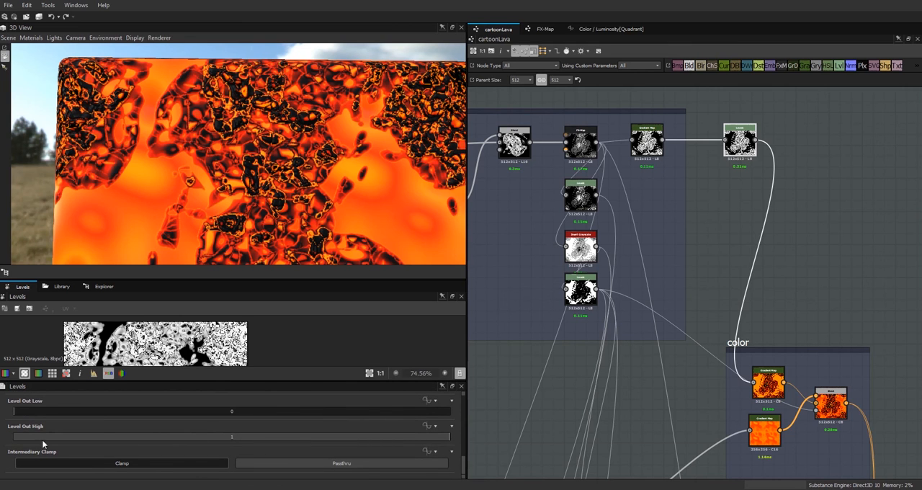
left_click(431, 401)
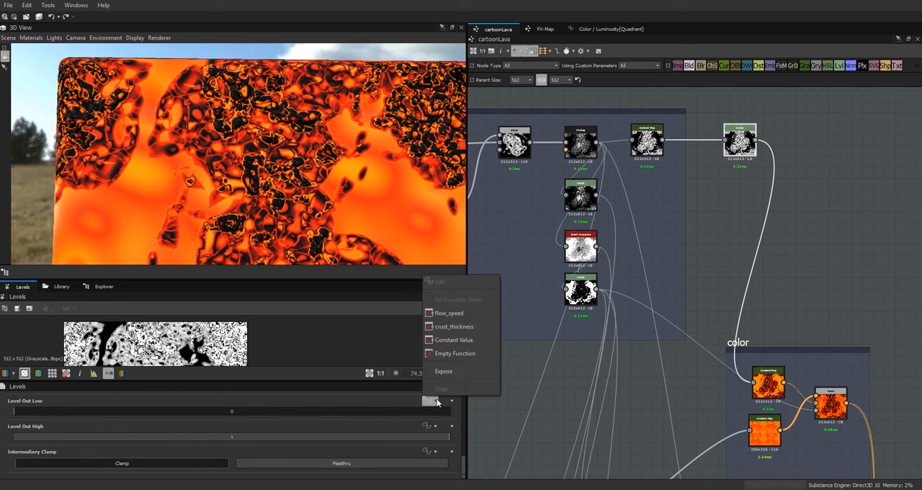
left_click(447, 313)
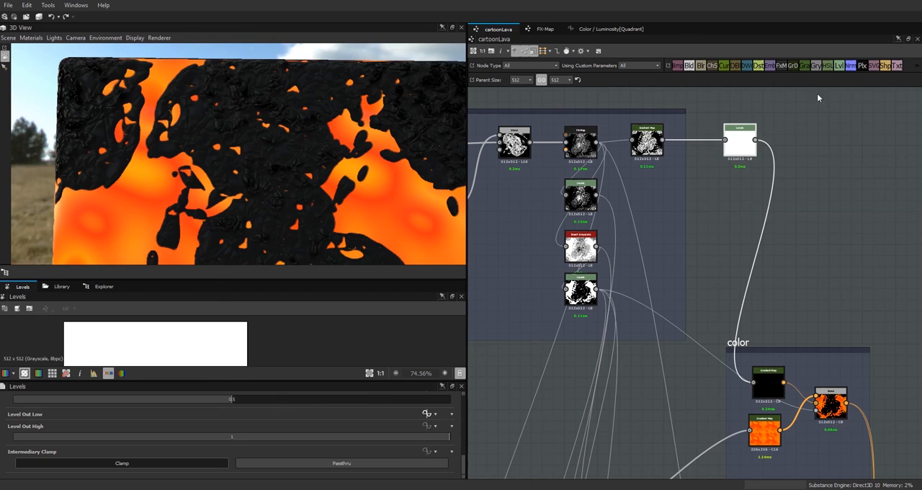
Step: Set the crust thickness parameter's default to 0.5 and the graph's parent size to 1024
left_click(484, 405)
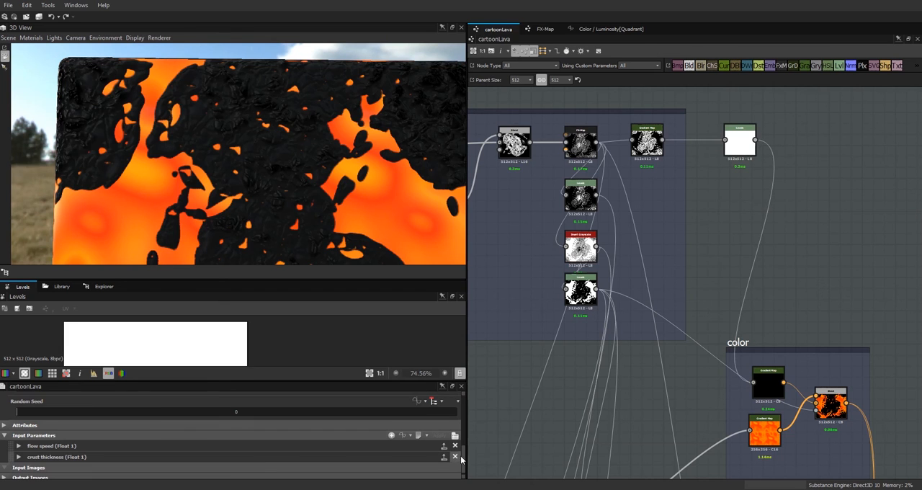
left_click(19, 458)
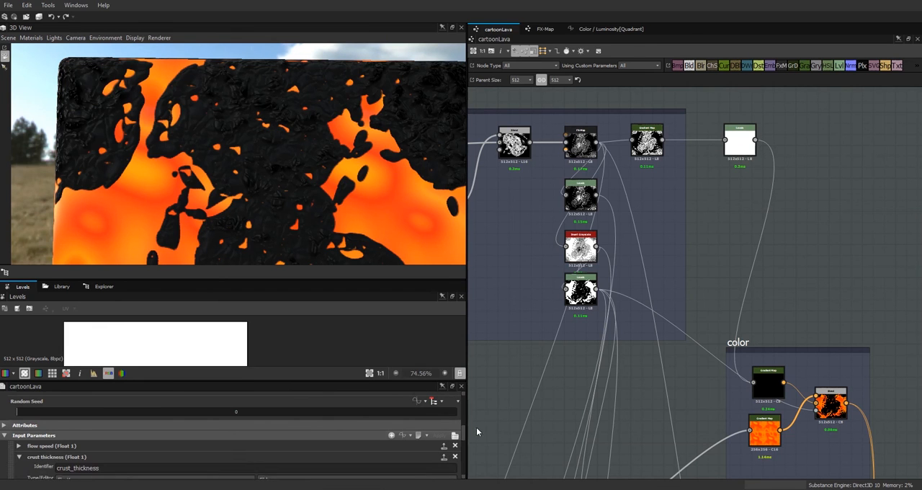
left_click_drag(464, 429, 464, 455)
left_click_drag(375, 433, 255, 442)
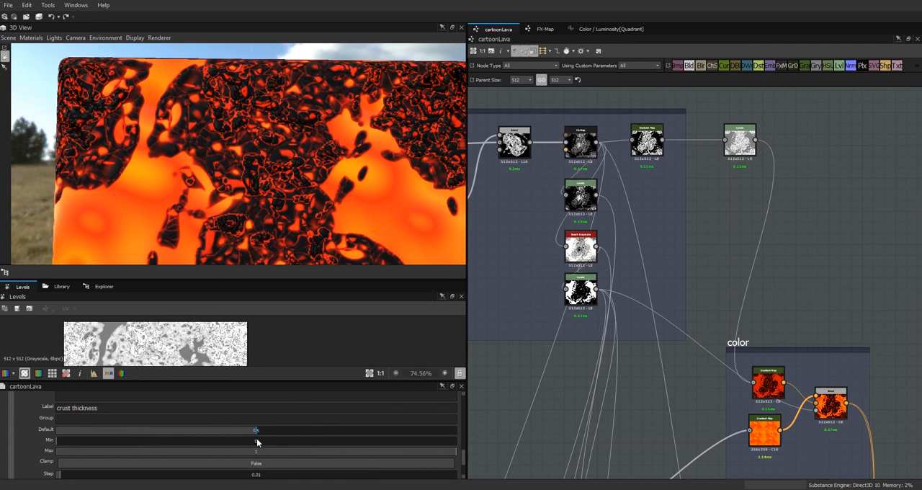
left_click(520, 79)
left_click(525, 162)
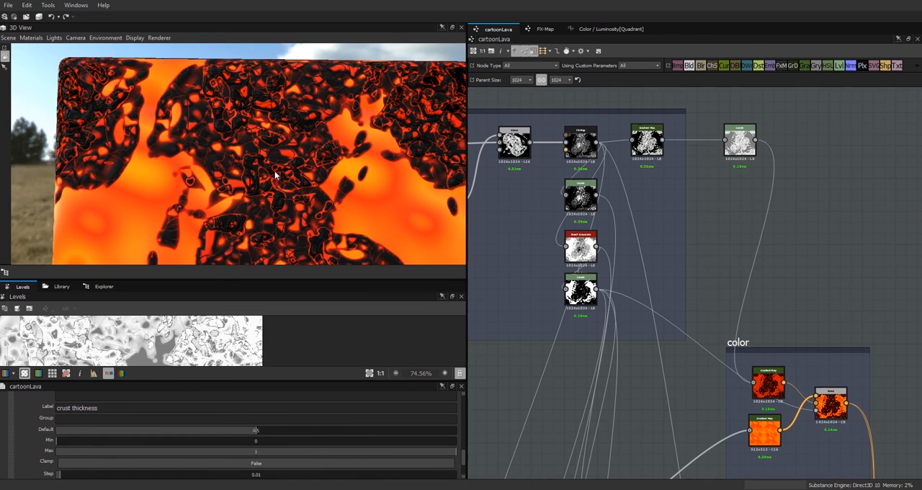
Step: Check the lava on the whole cube and republish the cartoonLava package
scroll(279, 167, "down", 4)
left_click(105, 287)
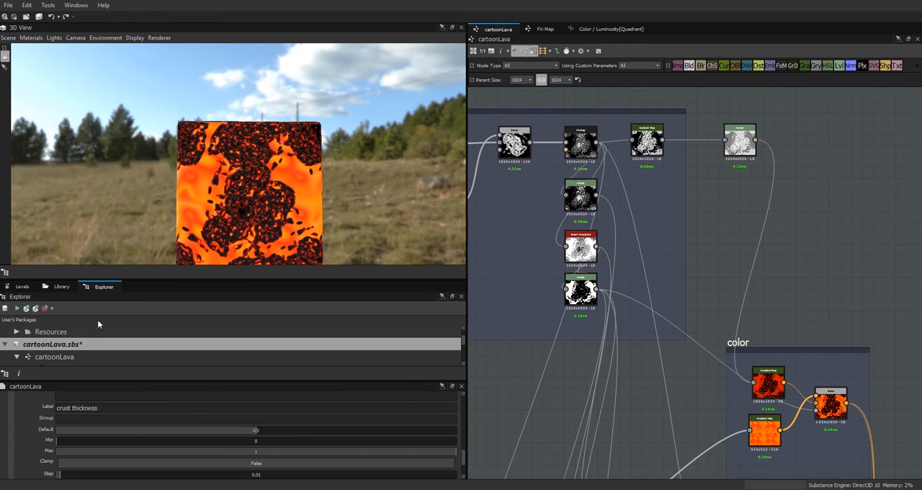
left_click(35, 309)
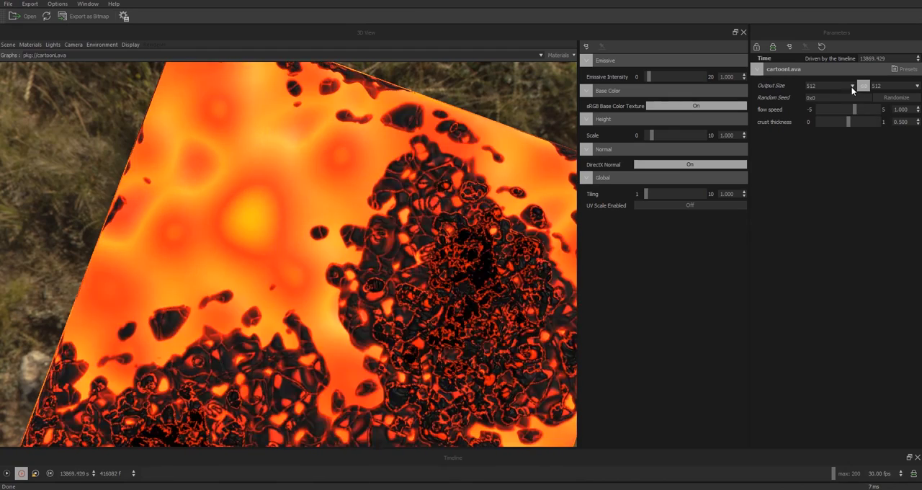
Step: Switch to Substance Player, set the output size to 1024, and test the flow speed at 5 and 0.938
left_click(851, 87)
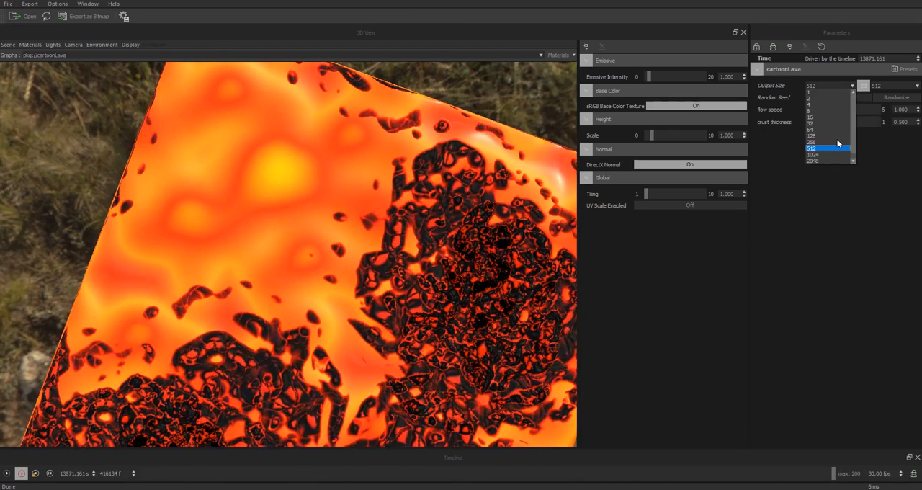
left_click(820, 154)
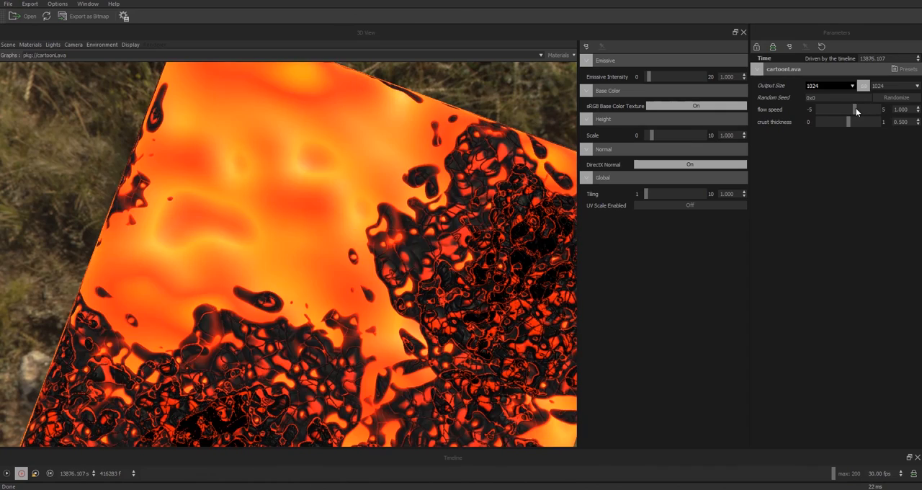
left_click_drag(851, 110, 880, 110)
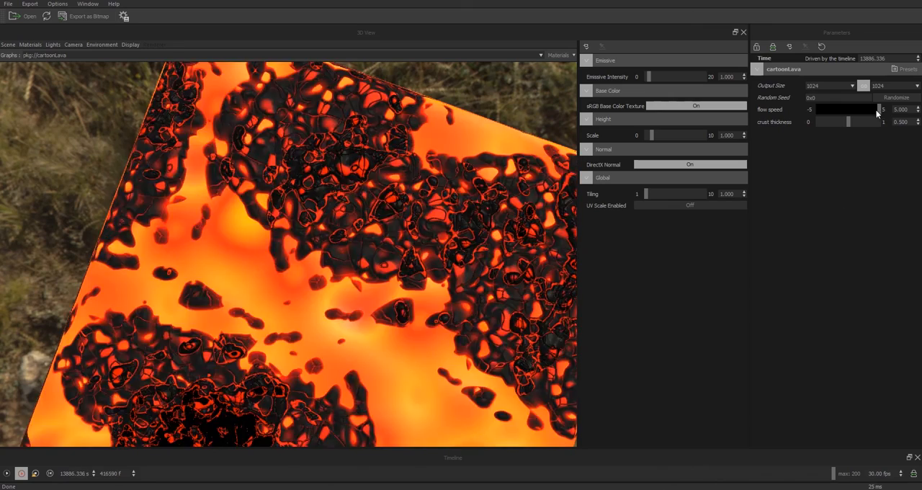
left_click_drag(875, 109, 854, 113)
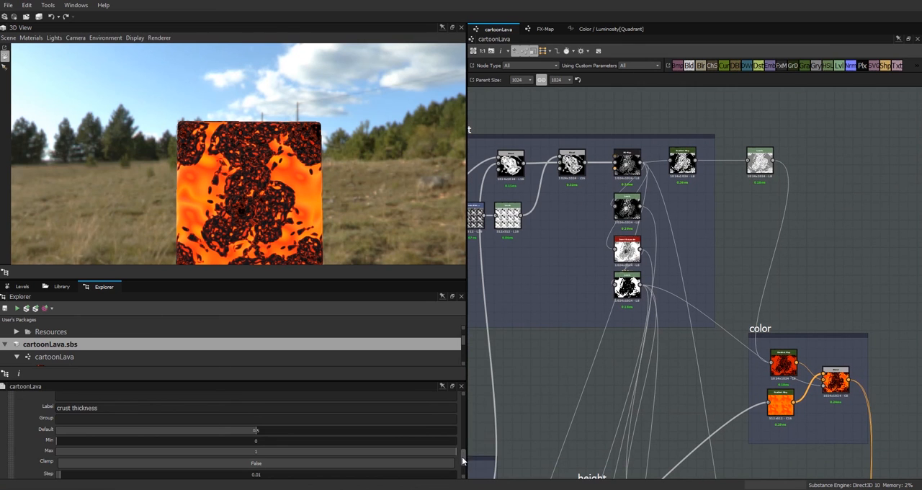
Step: Return to Substance Designer, limit the flow speed parameter to a minimum of -1 and maximum of 1, and republish the package
left_click_drag(462, 457, 464, 436)
left_click(19, 460)
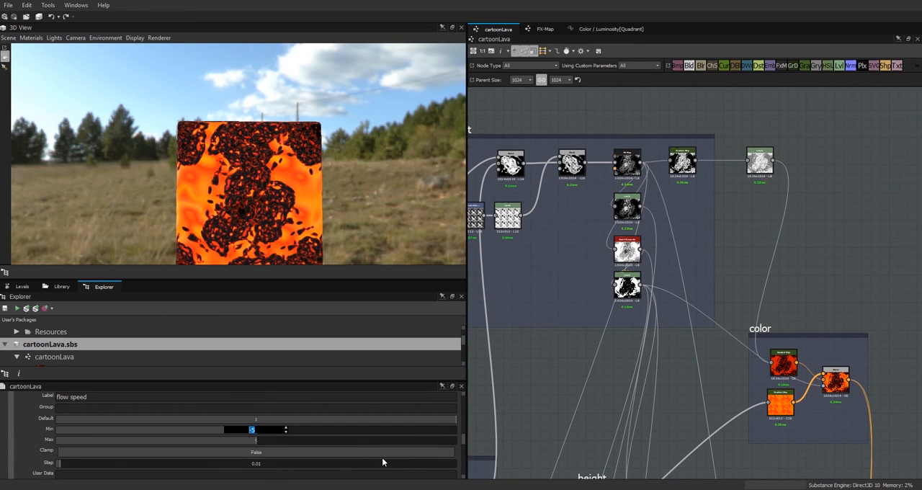
type("-1")
left_click(256, 442)
type("1")
left_click(533, 383)
left_click(36, 308)
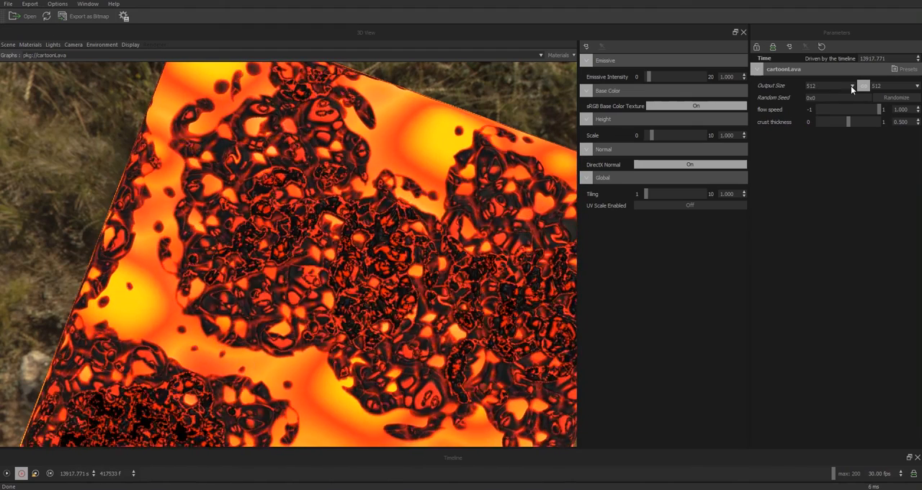
Step: Switch to Substance Player, set the output size to 1024, and reduce the flow speed to 0.281
left_click(851, 86)
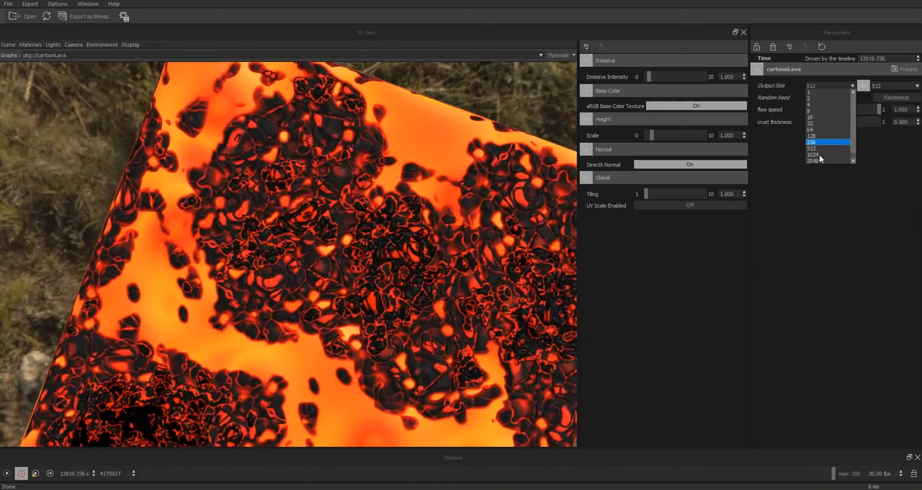
left_click(818, 154)
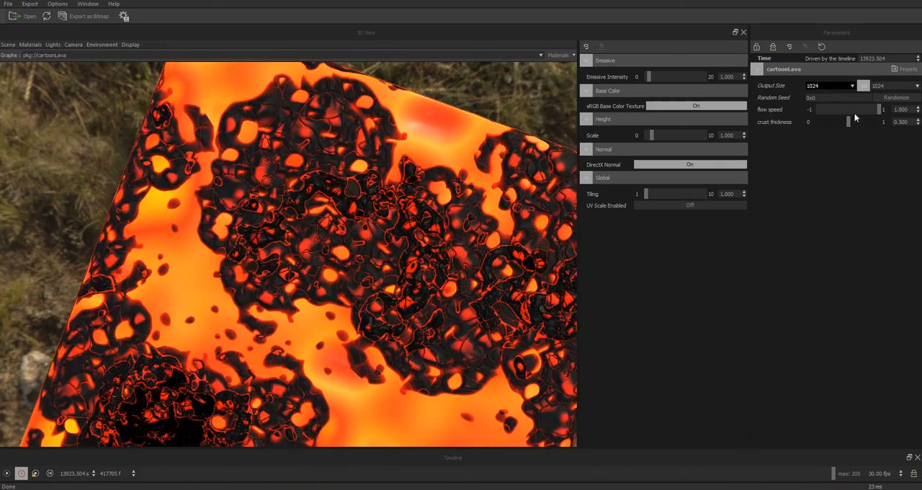
left_click_drag(878, 109, 859, 112)
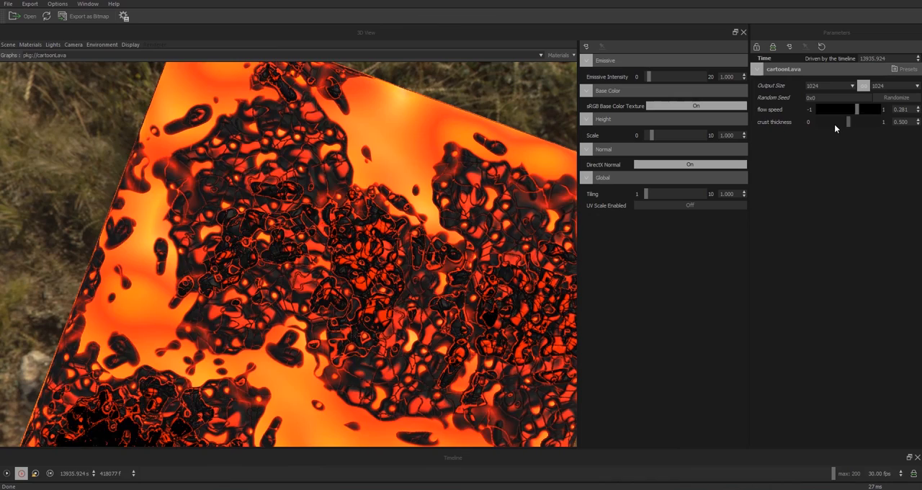
Step: Test crust thickness at 0.195 and 0, inspect the cube from another angle, and raise the thickness again
left_click(830, 125)
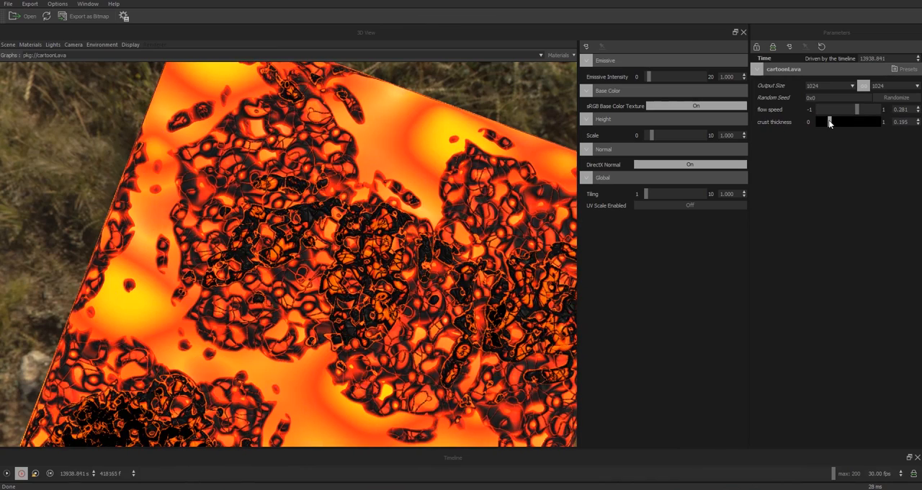
left_click_drag(829, 122, 804, 125)
left_click_drag(401, 303, 504, 312)
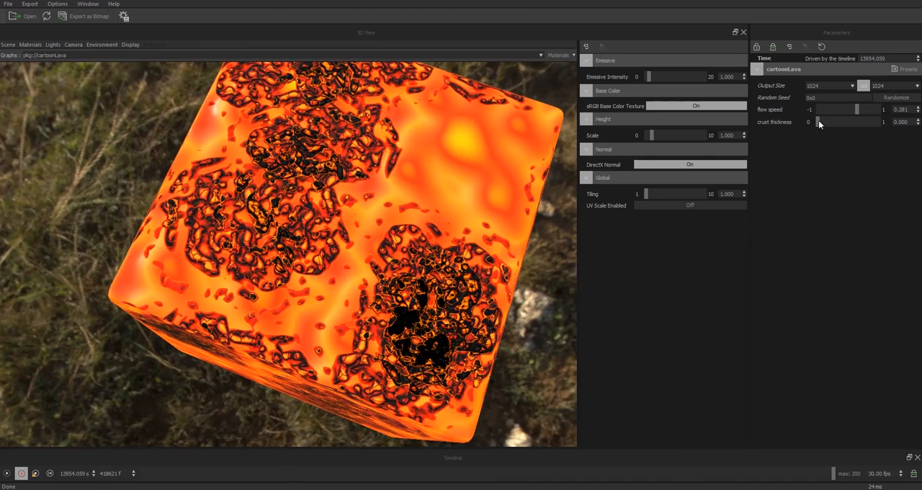
left_click_drag(819, 120, 849, 130)
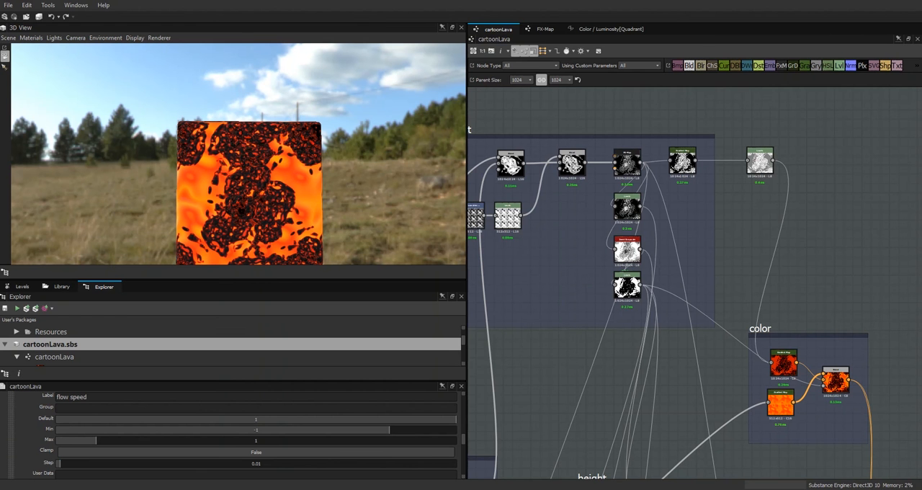
Step: Reposition the crust's gradient map and its levels node, and preview the color group's upper gradient map in an enlarged 2D view
double_click(670, 170)
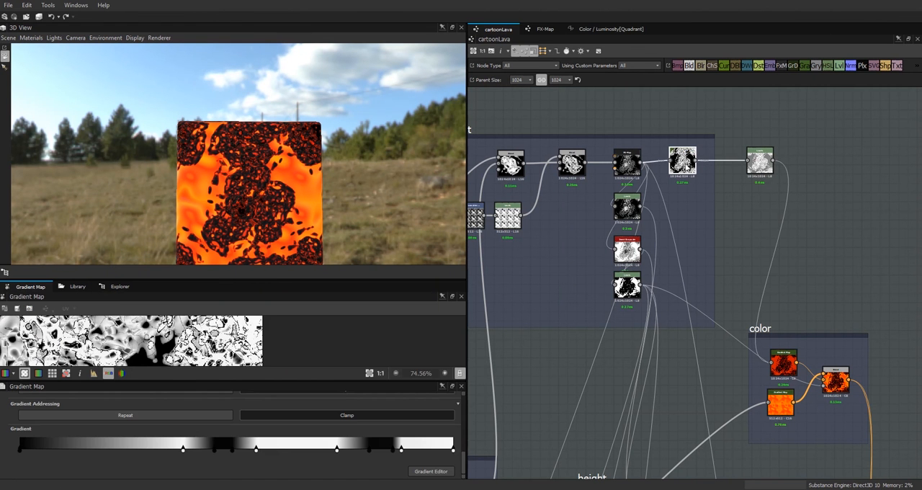
left_click_drag(683, 161, 692, 165)
left_click_drag(762, 170, 768, 207)
double_click(783, 361)
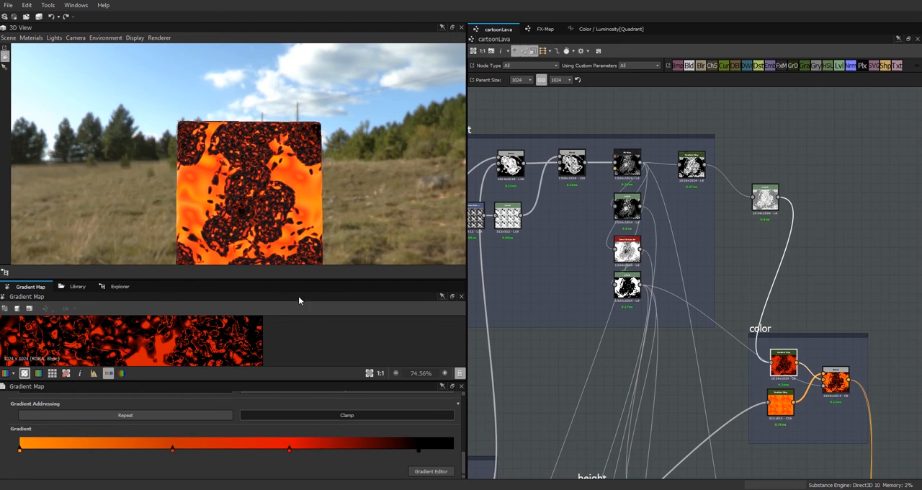
left_click_drag(293, 278, 305, 170)
scroll(195, 294, "down", 5)
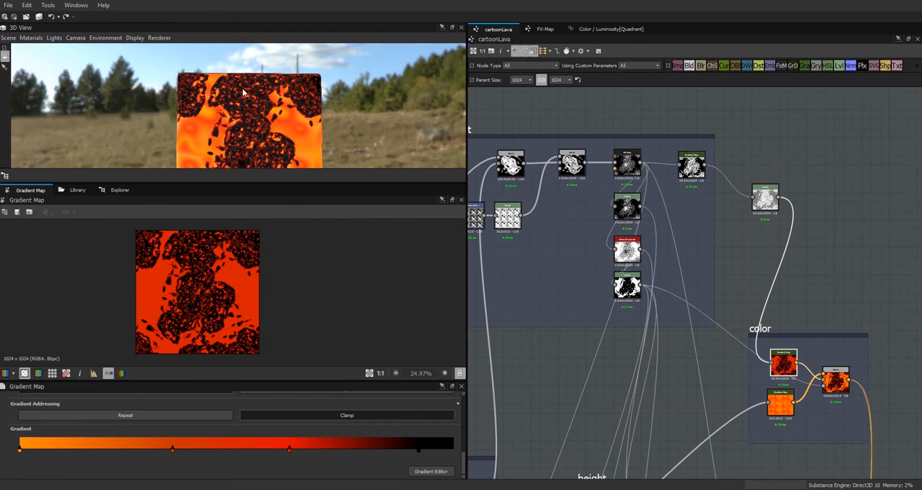
Step: Shift the crust's gradient map node closer to its input and examine its grayscale output up close in the 2D view
left_click_drag(692, 173, 678, 167)
double_click(678, 167)
scroll(245, 295, "up", 5)
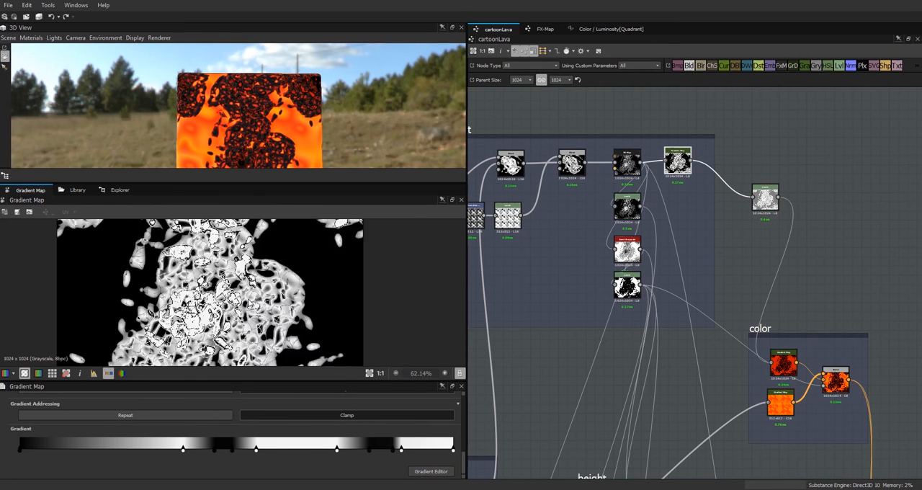
left_click(836, 389)
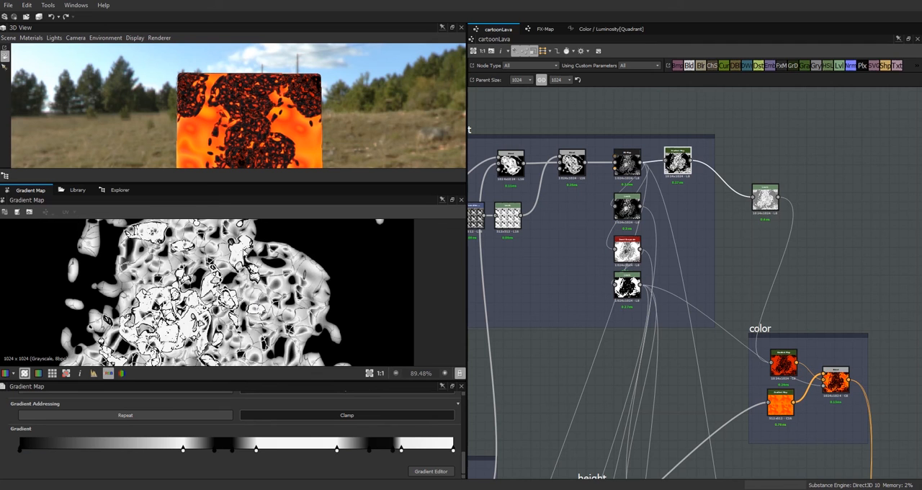
left_click_drag(240, 184, 248, 228)
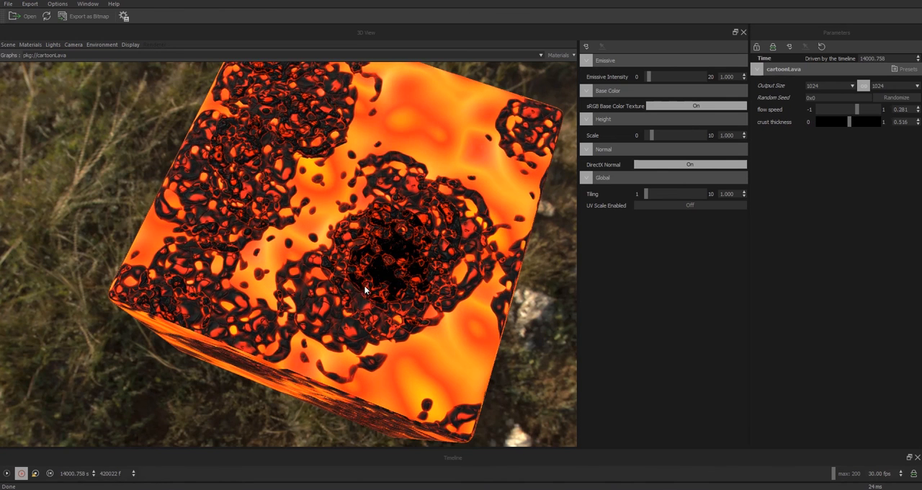
Step: Switch to Substance Player and inspect the animated lava cube from a lower angle
left_click_drag(365, 233, 389, 193)
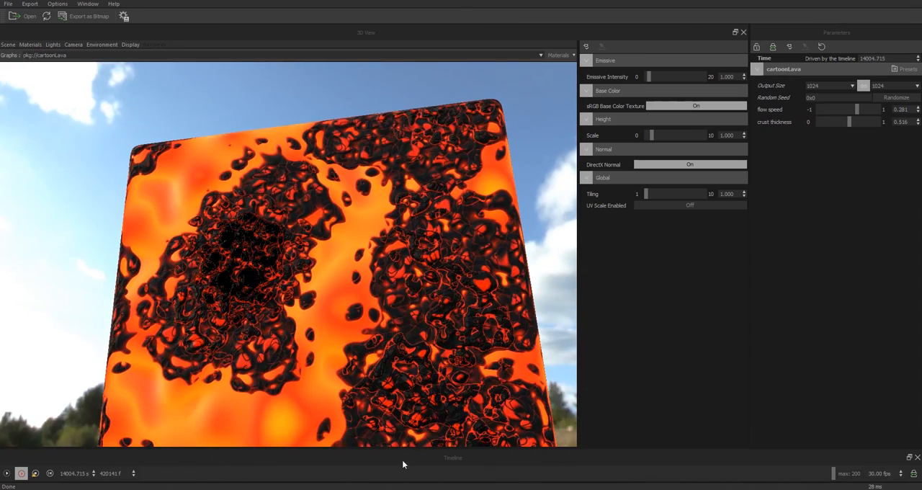